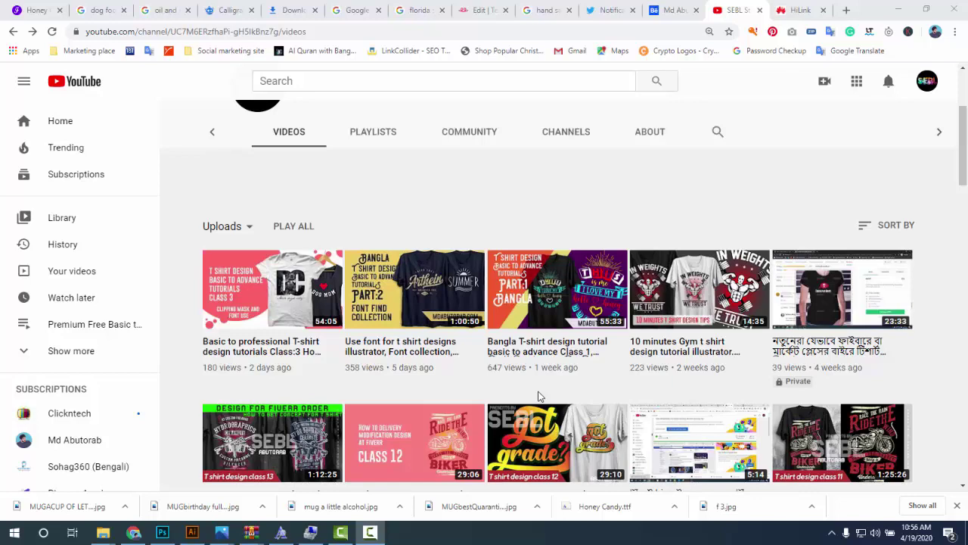
# - Scroll through the YouTube channel's uploads page in the browser
pyautogui.scroll(-2, 539, 396)
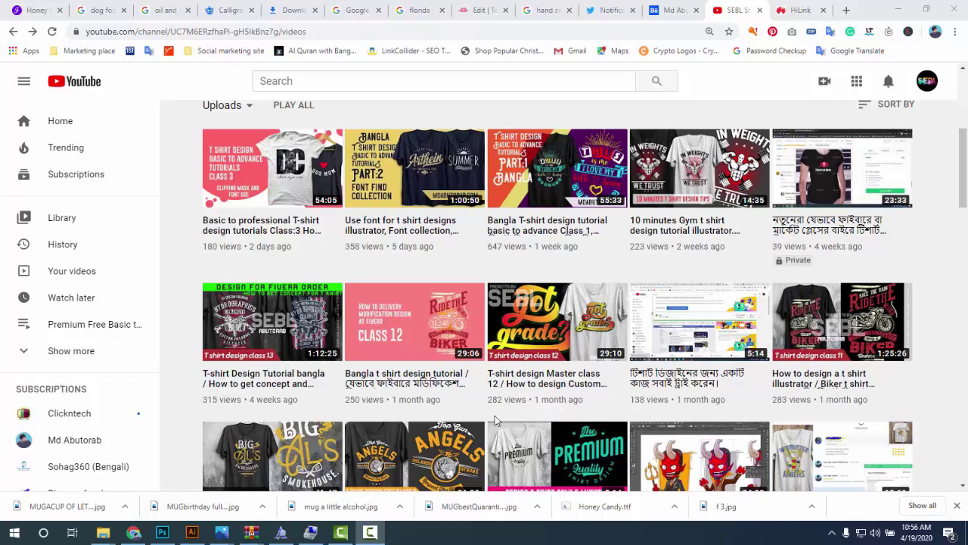
pyautogui.moveTo(558, 442)
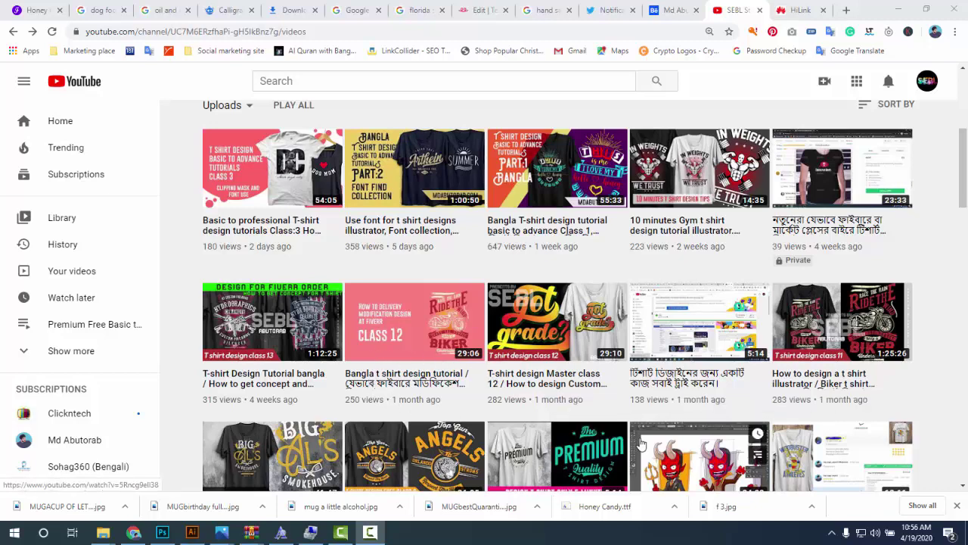
pyautogui.moveTo(557, 321)
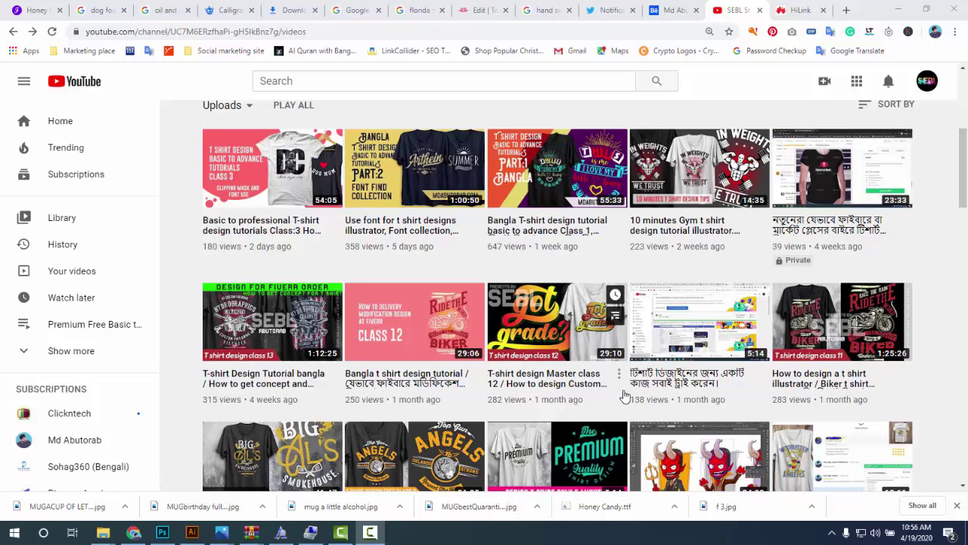
pyautogui.scroll(-2, 558, 398)
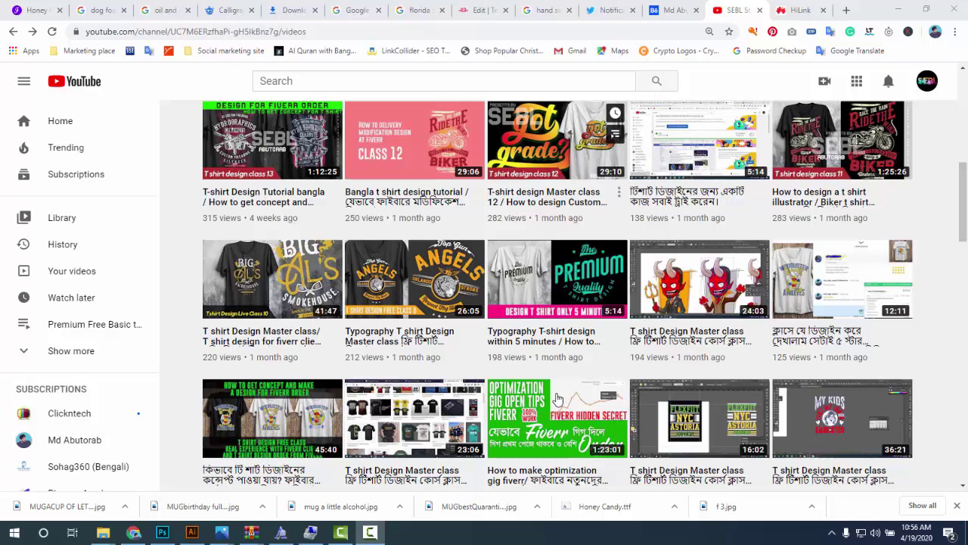
pyautogui.scroll(-3, 574, 408)
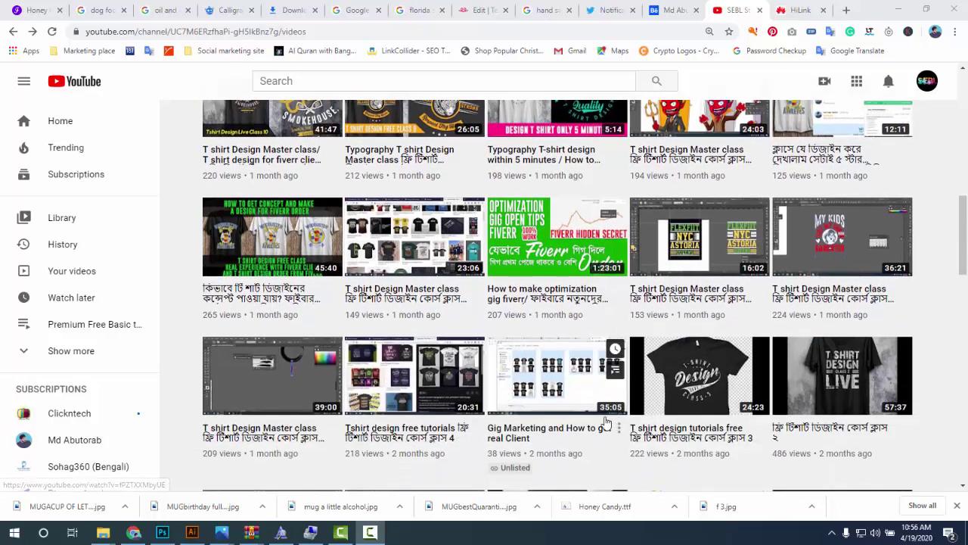
pyautogui.scroll(3, 605, 421)
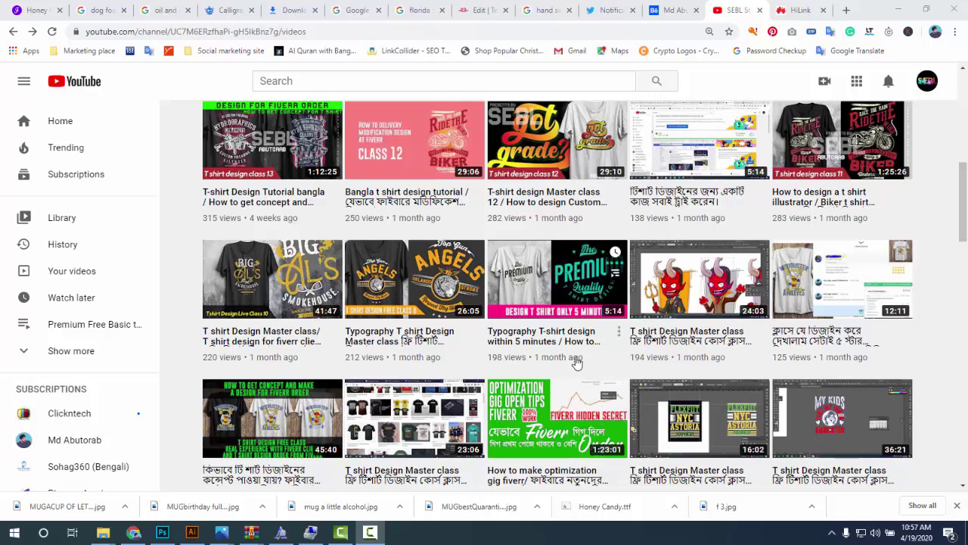
pyautogui.moveTo(842, 418)
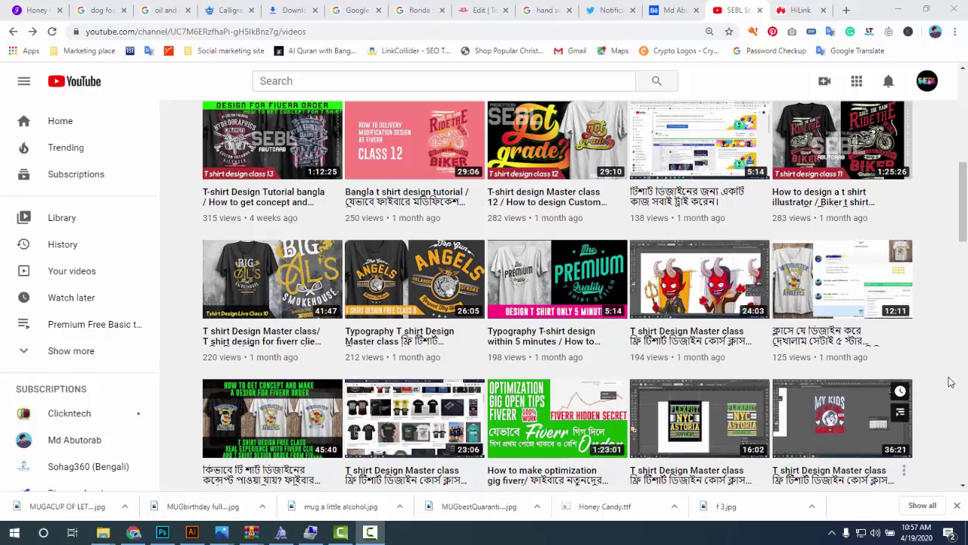
pyautogui.scroll(-3, 770, 378)
pyautogui.scroll(-3, 770, 378)
pyautogui.scroll(-1, 965, 357)
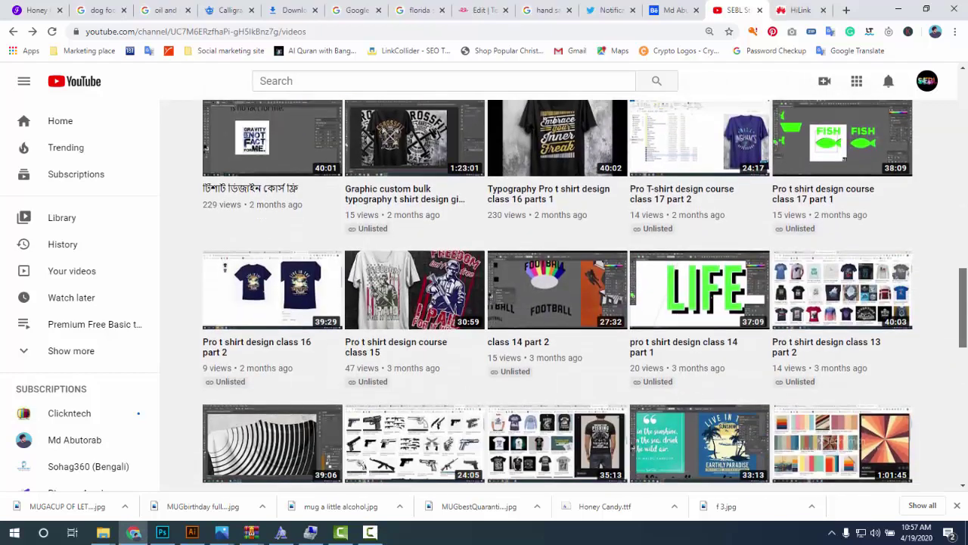
pyautogui.scroll(-2, 965, 357)
pyautogui.scroll(-2, 965, 357)
pyautogui.moveTo(966, 386)
pyautogui.mouseDown()
pyautogui.moveTo(966, 468)
pyautogui.moveTo(947, 177)
pyautogui.mouseUp()
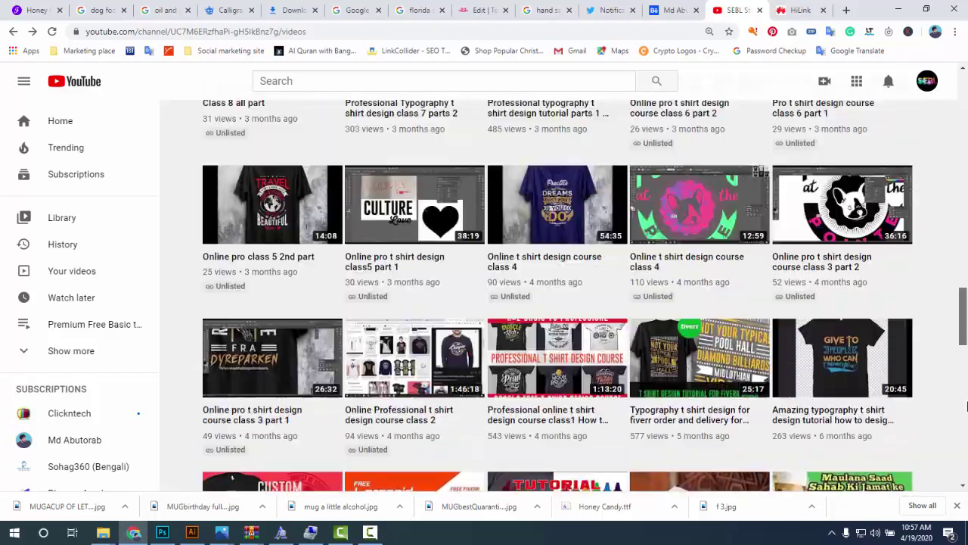
pyautogui.scroll(-2, 541, 385)
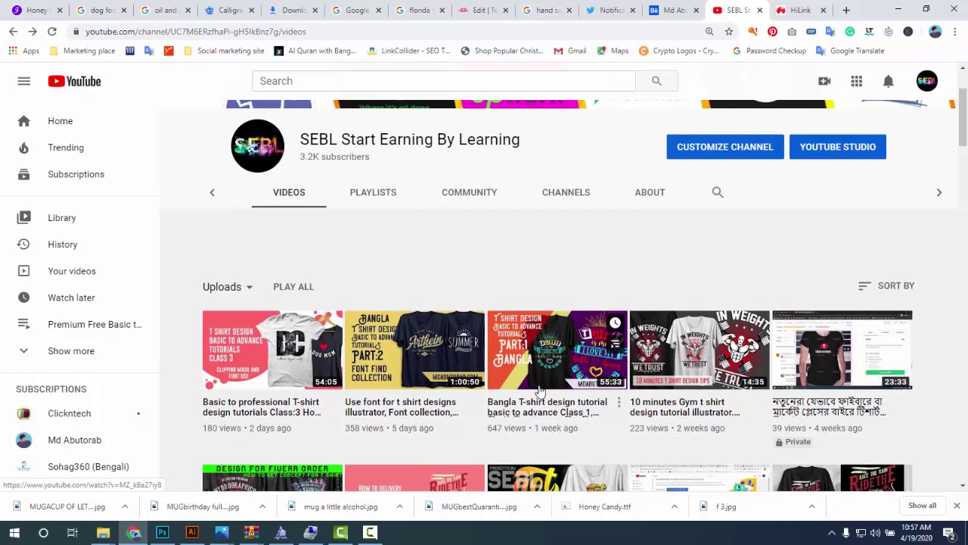
pyautogui.scroll(-2, 458, 396)
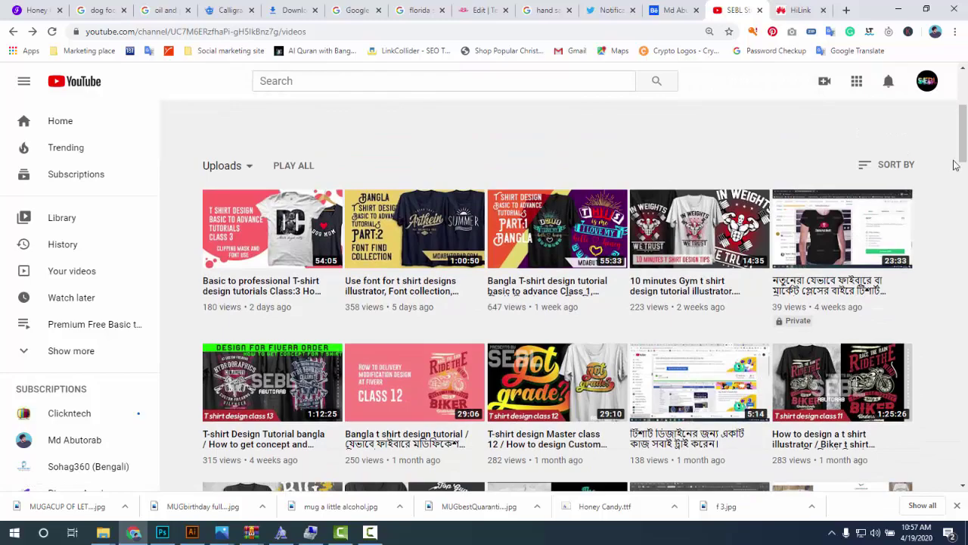
pyautogui.moveTo(965, 141); pyautogui.dragTo(961, 314)
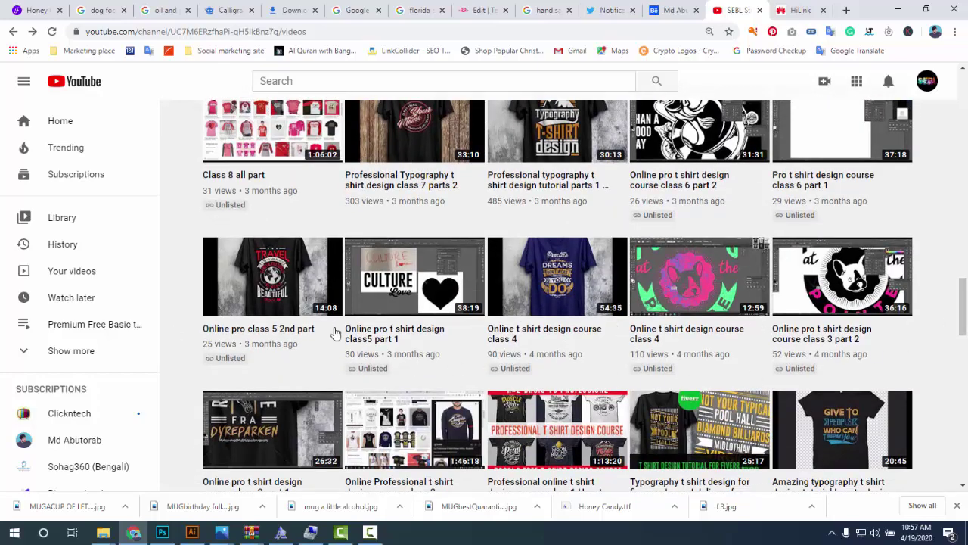
pyautogui.scroll(-3, 651, 366)
pyautogui.moveTo(962, 315); pyautogui.dragTo(957, 357)
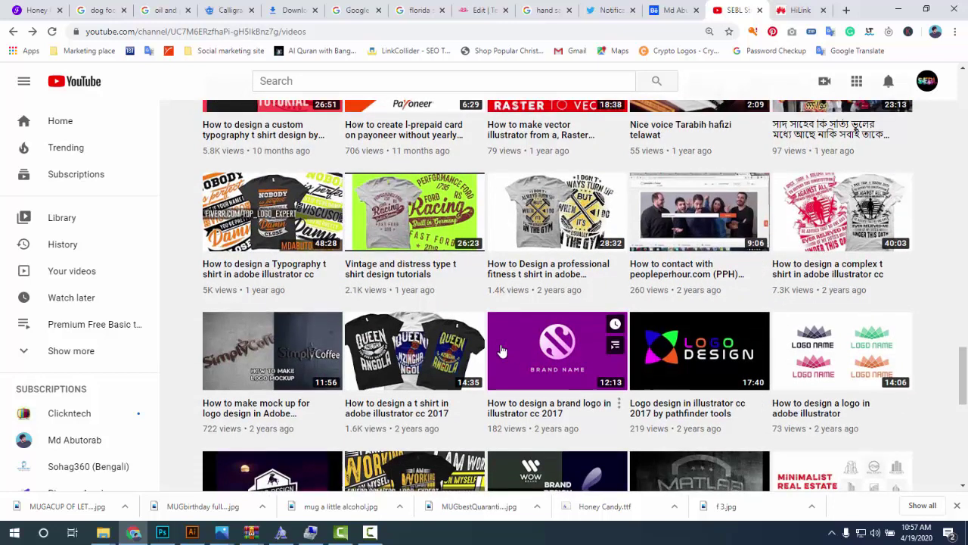
pyautogui.scroll(-1, 466, 345)
pyautogui.scroll(-1, 467, 345)
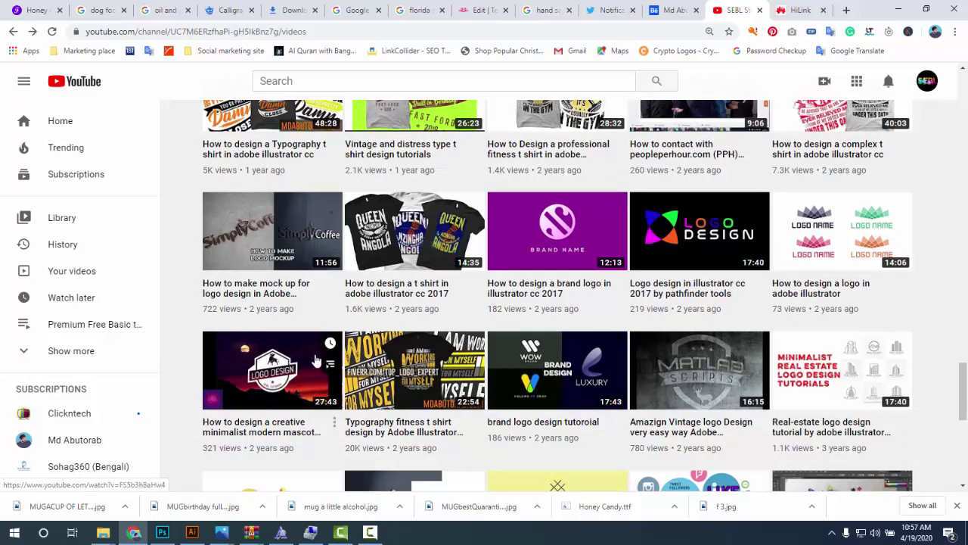
pyautogui.moveTo(964, 388); pyautogui.dragTo(965, 424)
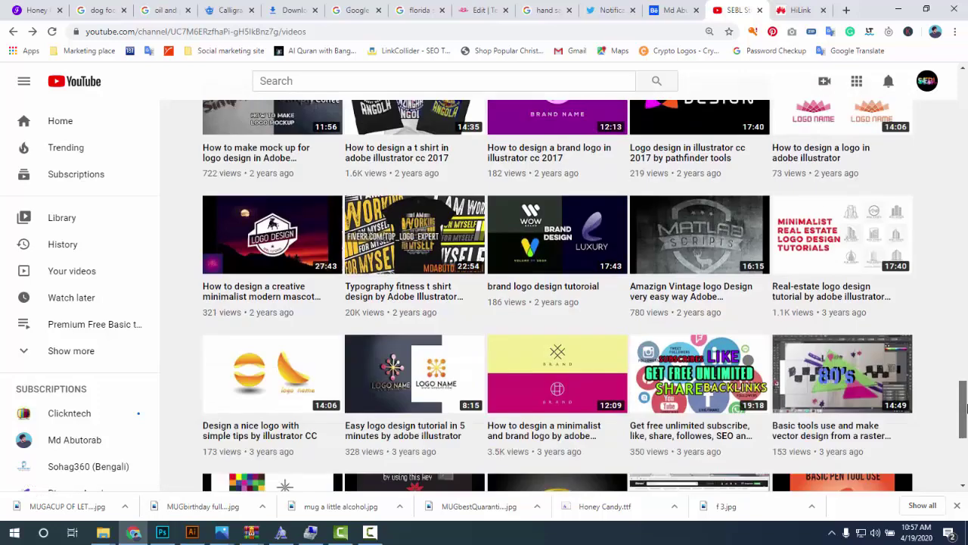
pyautogui.scroll(-2, 568, 364)
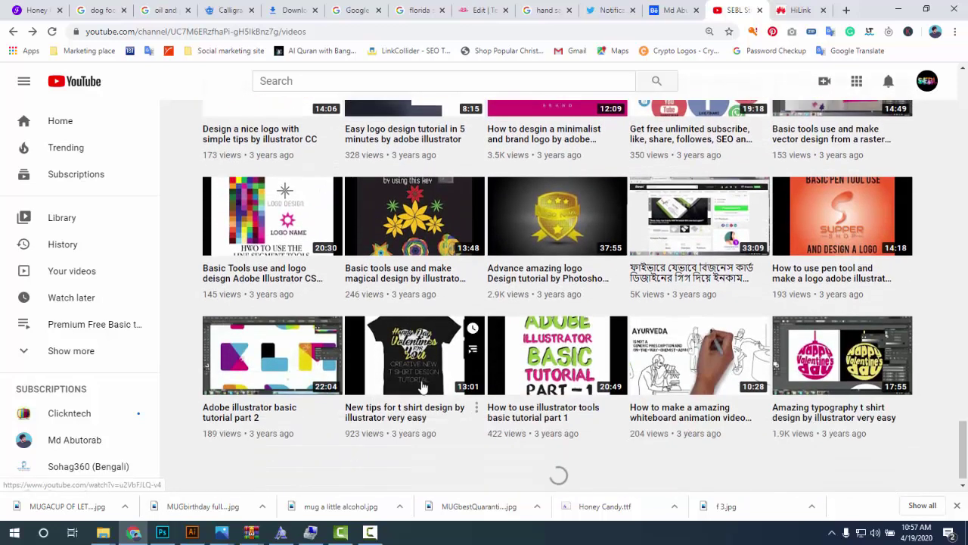
pyautogui.scroll(-1, 568, 363)
pyautogui.scroll(-2, 560, 367)
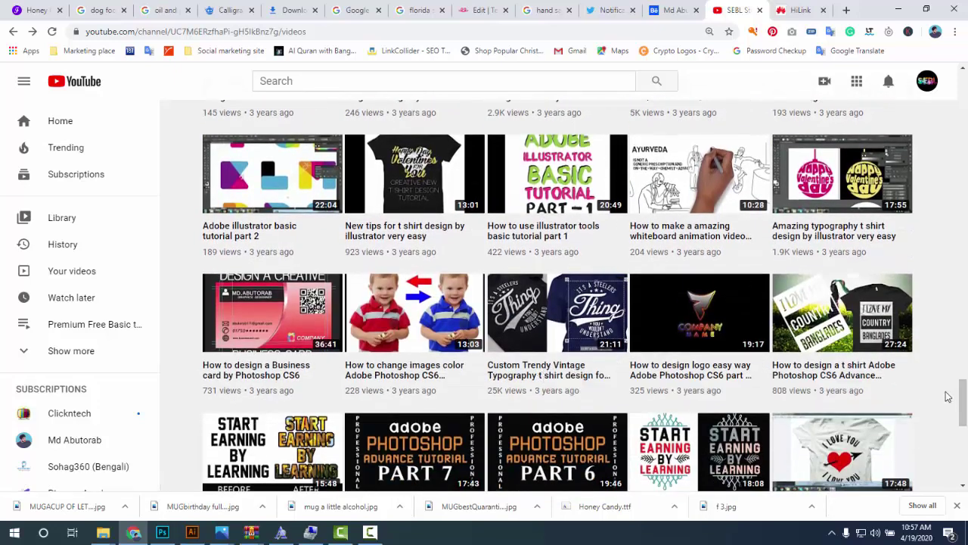
pyautogui.scroll(-3, 962, 401)
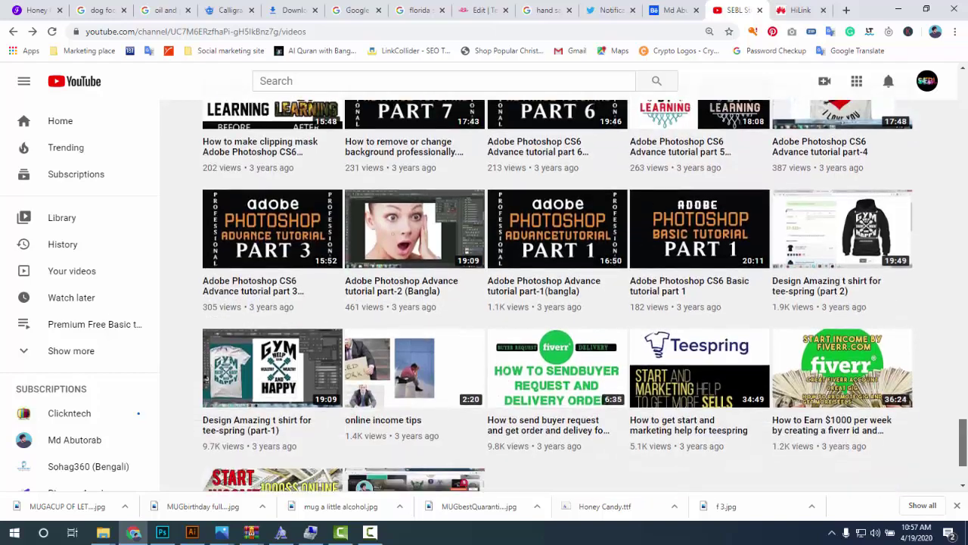
pyautogui.moveTo(963, 409); pyautogui.dragTo(965, 292)
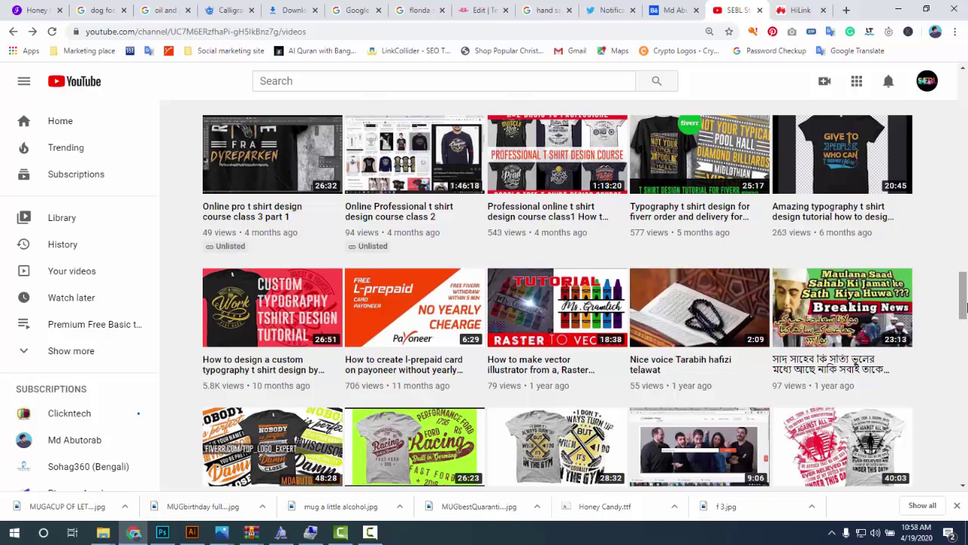
pyautogui.scroll(-2, 480, 426)
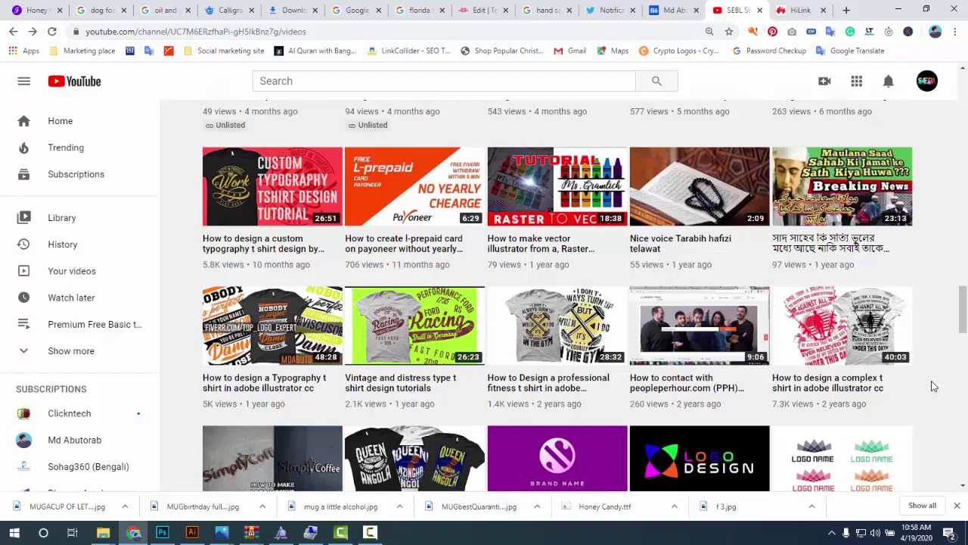
pyautogui.moveTo(964, 310); pyautogui.dragTo(965, 90)
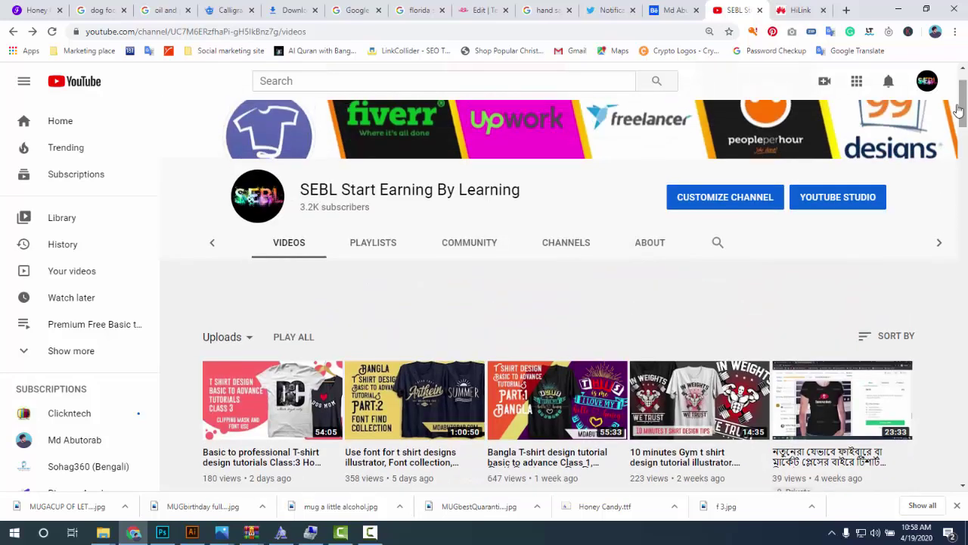
pyautogui.scroll(-2, 761, 305)
pyautogui.scroll(-1, 762, 305)
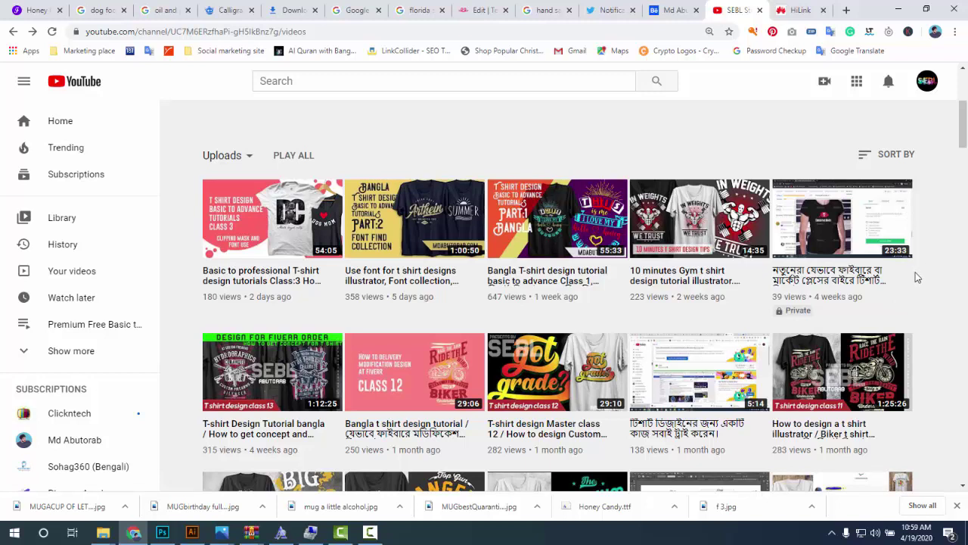
pyautogui.moveTo(414, 371)
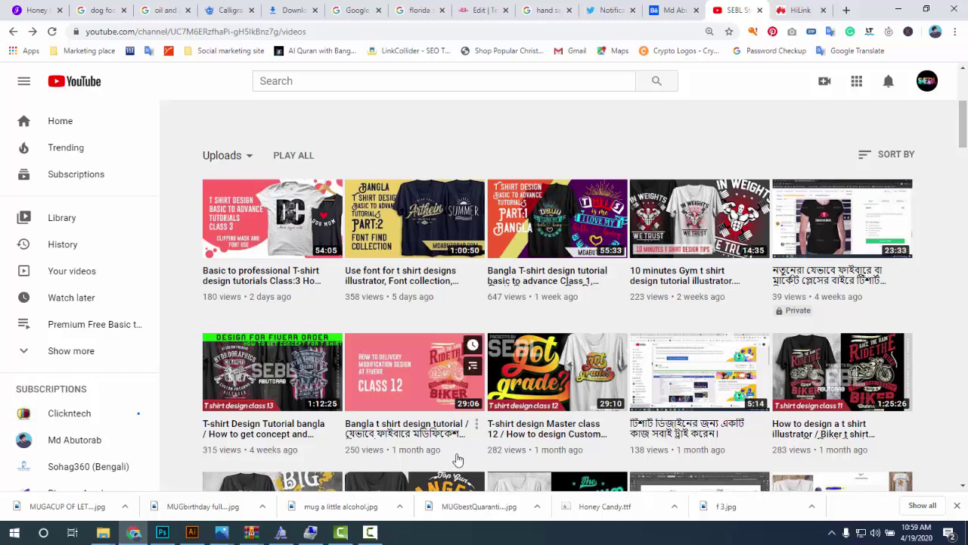
pyautogui.moveTo(382, 409)
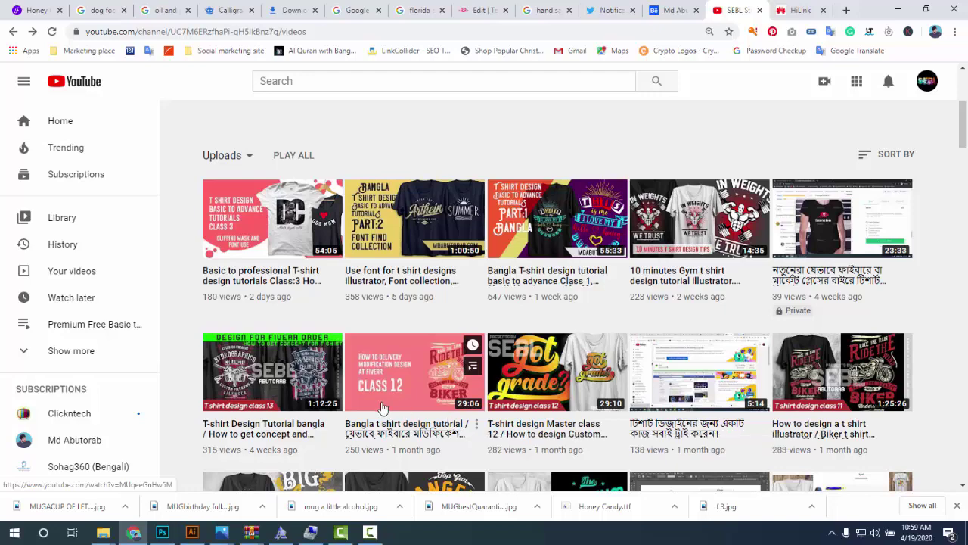
pyautogui.scroll(1, 382, 408)
pyautogui.scroll(-2, 382, 408)
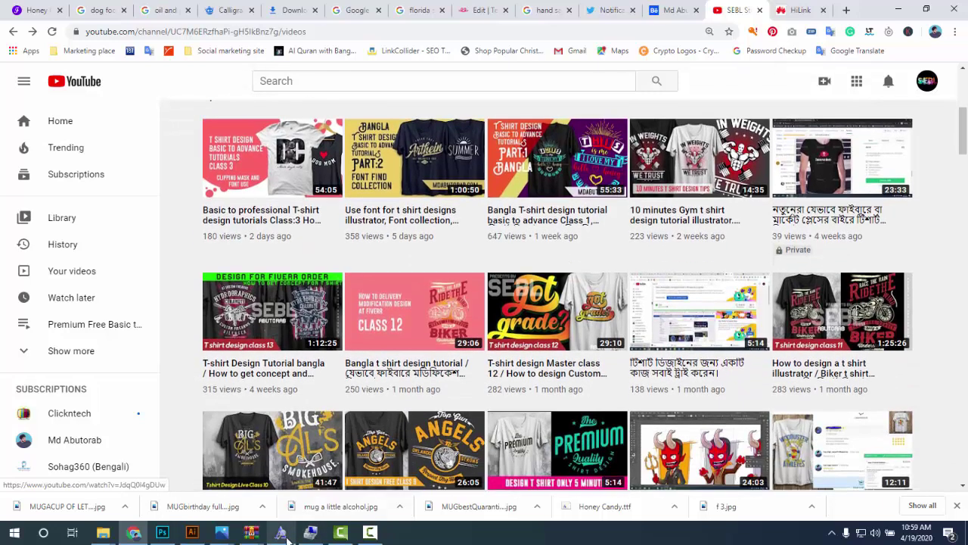
# - Back in Illustrator, clear the selection and select the A CUP lettering artwork
pyautogui.click(192, 532)
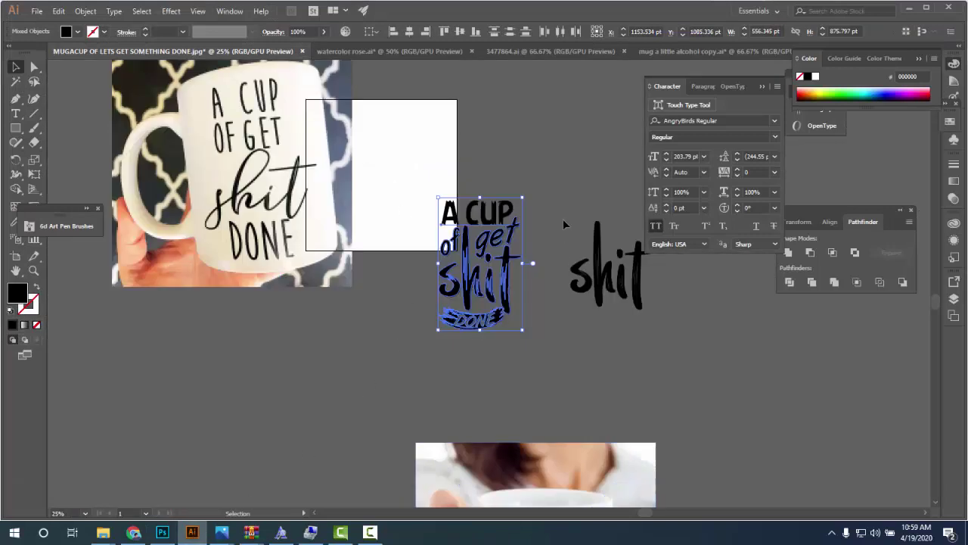
pyautogui.click(563, 223)
pyautogui.scroll(2, 543, 335)
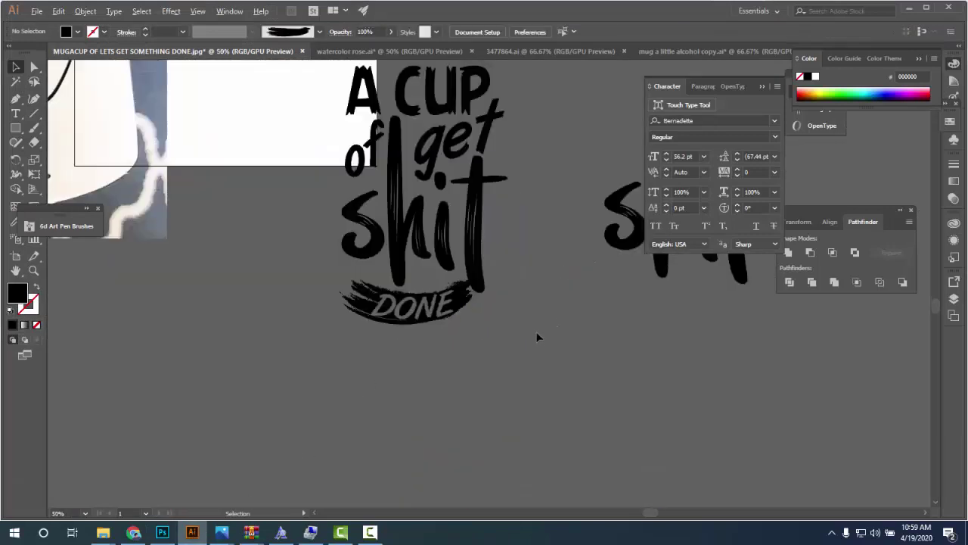
pyautogui.scroll(-1, 537, 336)
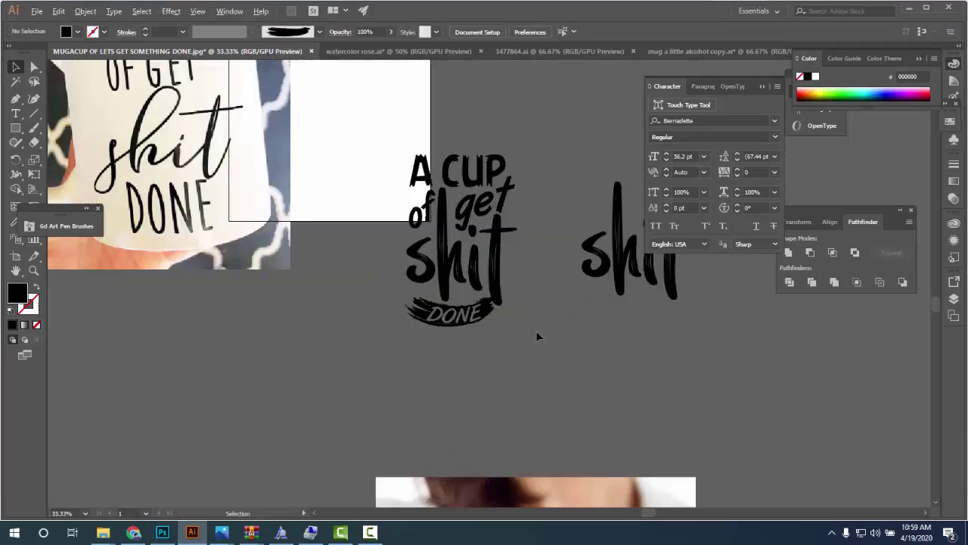
pyautogui.click(491, 323)
pyautogui.hscroll(3, 519, 341)
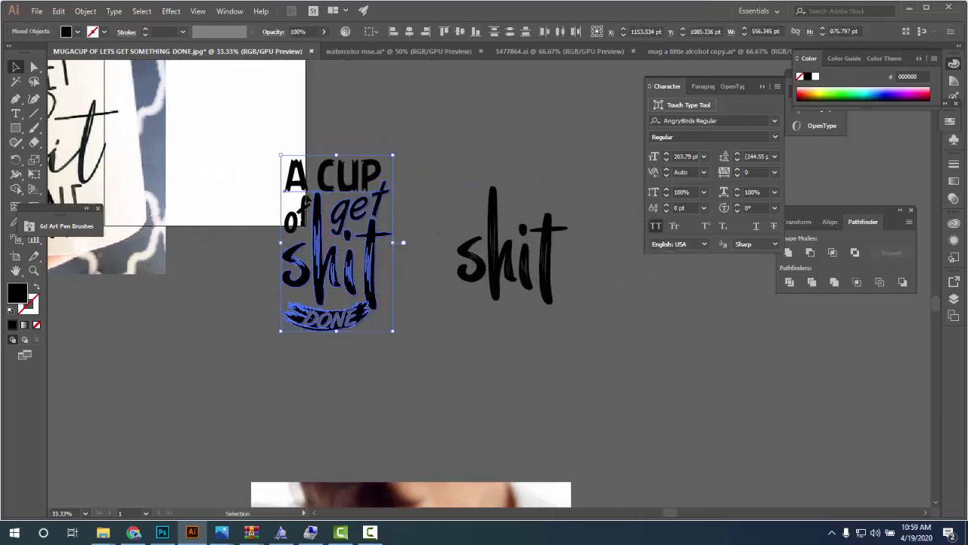
pyautogui.scroll(-2, 389, 340)
pyautogui.scroll(-3, 364, 300)
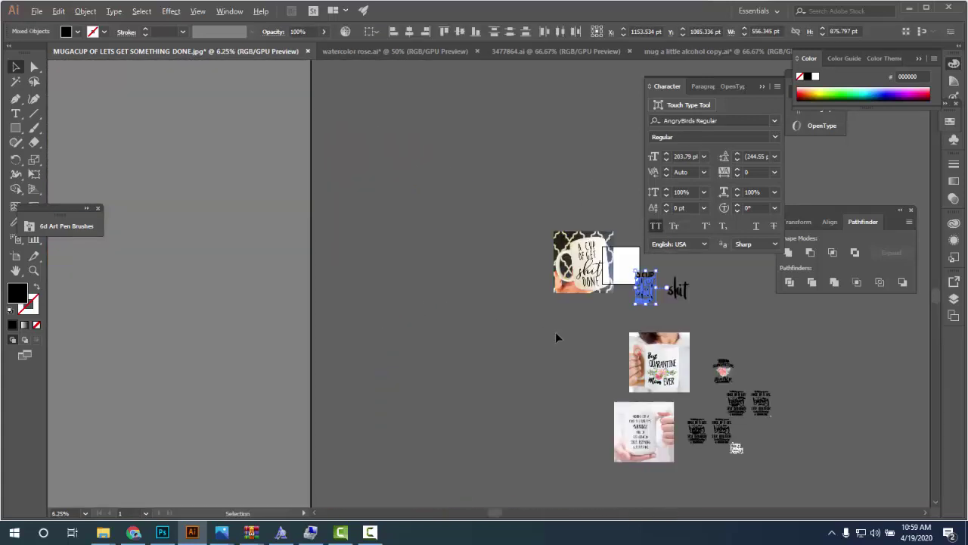
pyautogui.scroll(1, 575, 334)
# - Move the lettering into empty canvas space and delete all the other artwork
pyautogui.moveTo(593, 335); pyautogui.dragTo(345, 265)
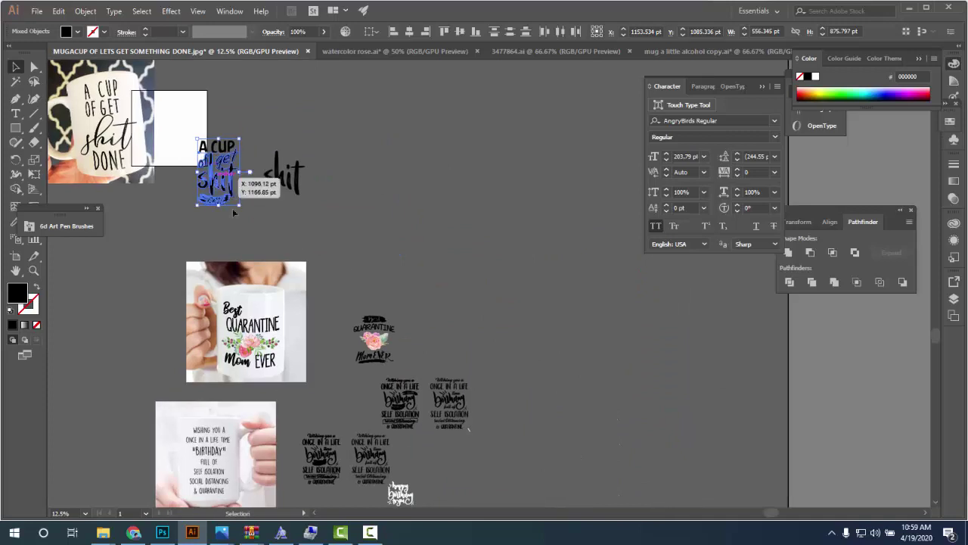
pyautogui.moveTo(234, 212); pyautogui.dragTo(533, 366)
pyautogui.scroll(-3, 454, 327)
pyautogui.scroll(1, 454, 326)
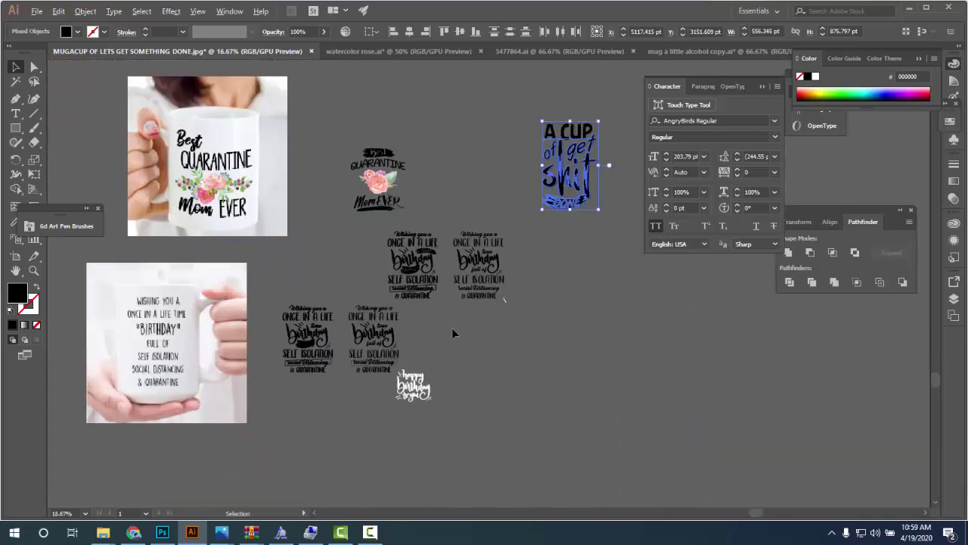
pyautogui.scroll(2, 452, 328)
pyautogui.scroll(-2, 452, 327)
pyautogui.scroll(-2, 452, 327)
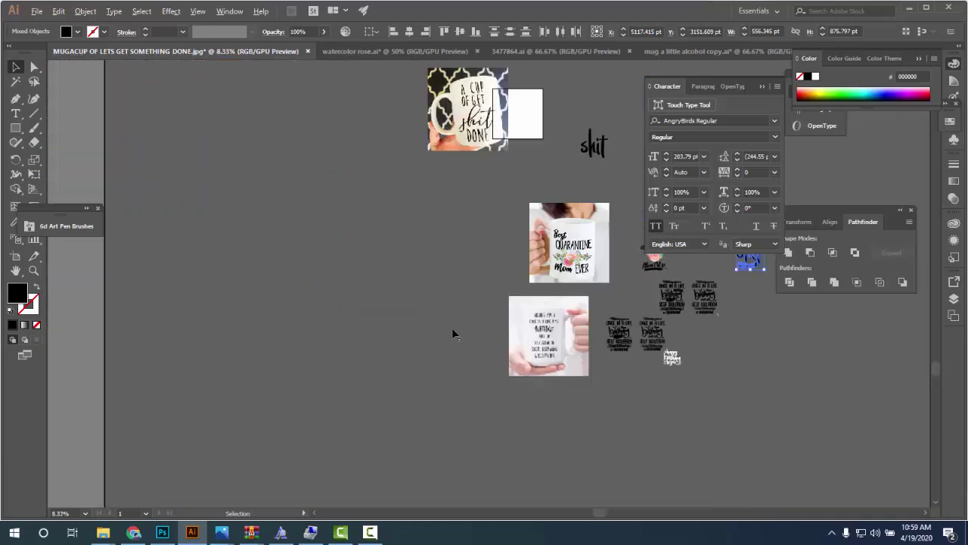
pyautogui.moveTo(452, 328); pyautogui.dragTo(311, 383)
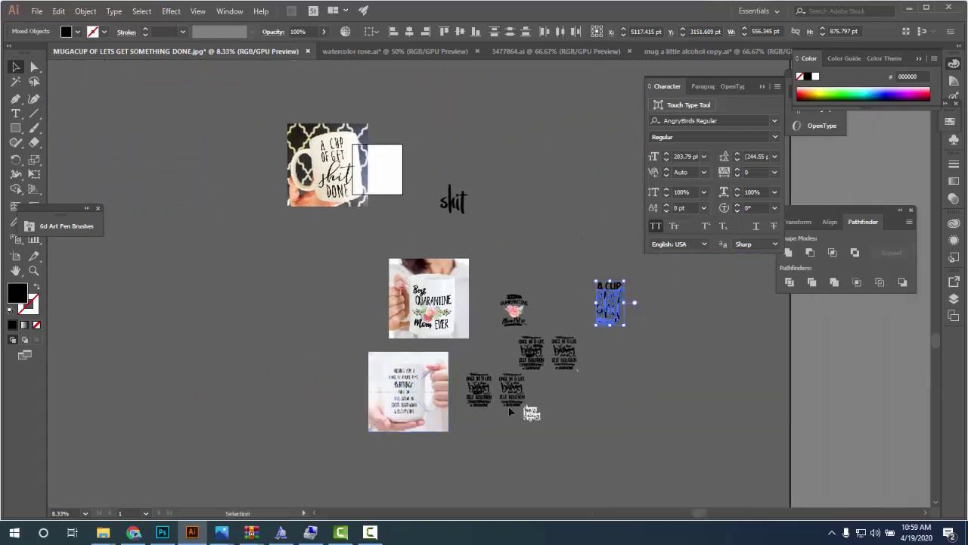
pyautogui.hotkey('ctrl', 'a')
pyautogui.press('Delete')
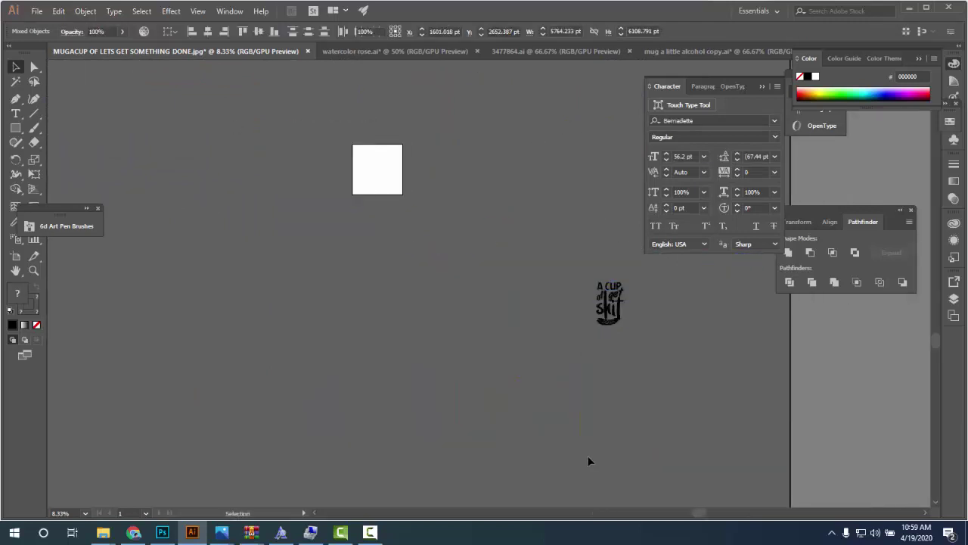
# - Place the lettering on the white artboard, nudged slightly up and left, then return to the browser
pyautogui.moveTo(614, 304); pyautogui.dragTo(377, 171)
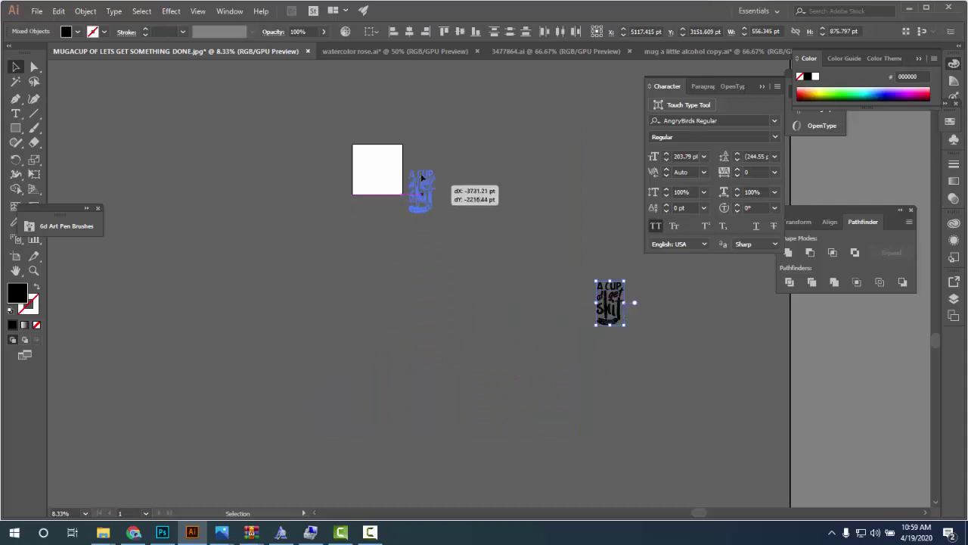
pyautogui.scroll(2, 378, 171)
pyautogui.scroll(1, 371, 168)
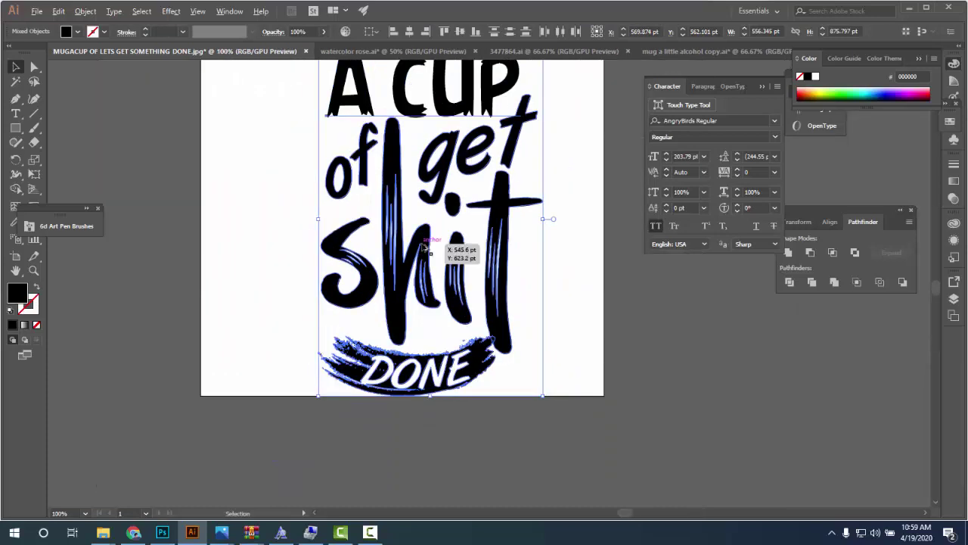
pyautogui.click(564, 340)
pyautogui.scroll(-1, 565, 341)
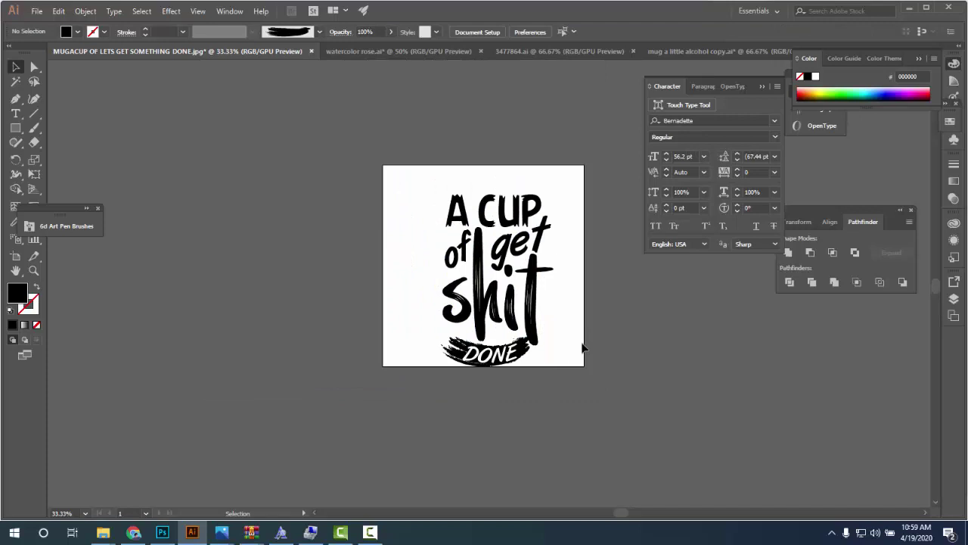
pyautogui.moveTo(410, 164); pyautogui.dragTo(579, 400)
pyautogui.moveTo(553, 316)
pyautogui.mouseDown()
pyautogui.moveTo(545, 302)
pyautogui.moveTo(554, 316)
pyautogui.mouseUp()
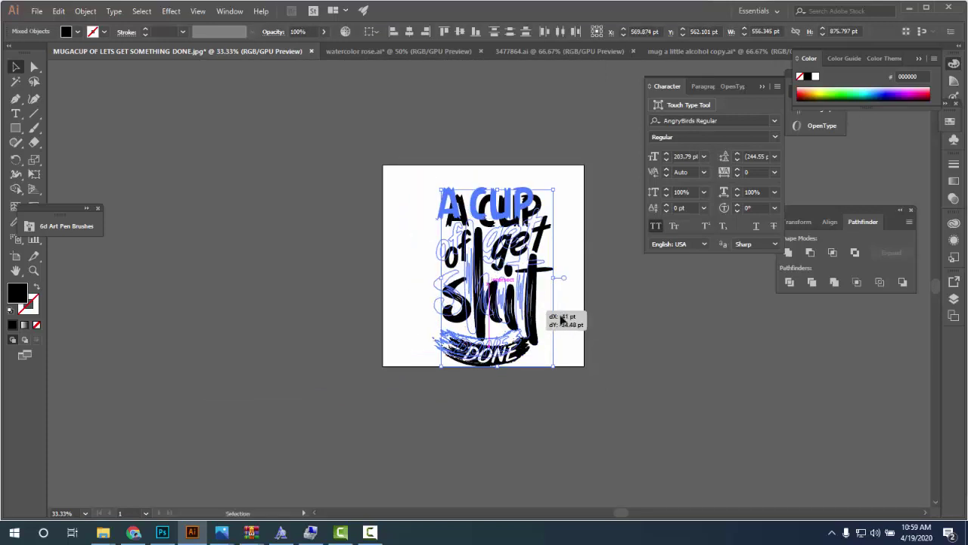
pyautogui.click(592, 391)
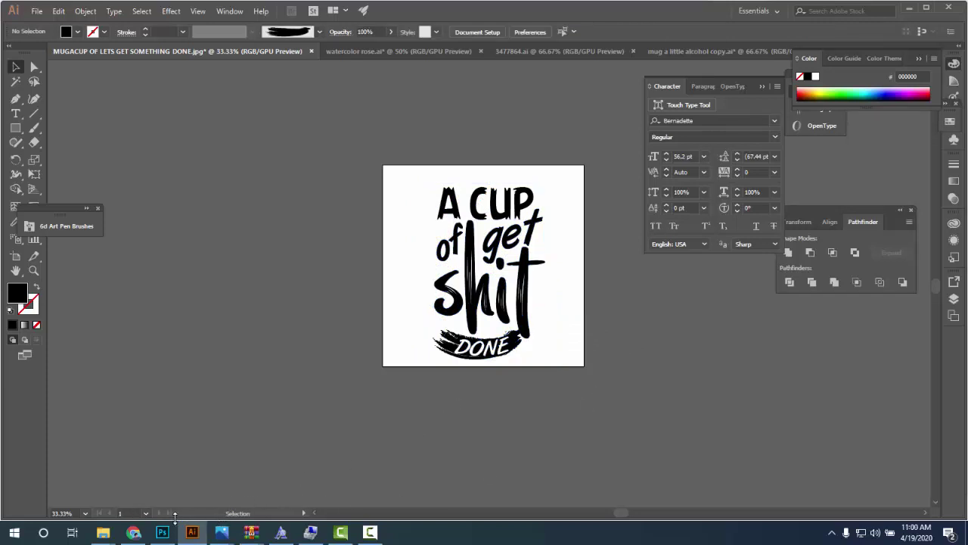
pyautogui.click(132, 533)
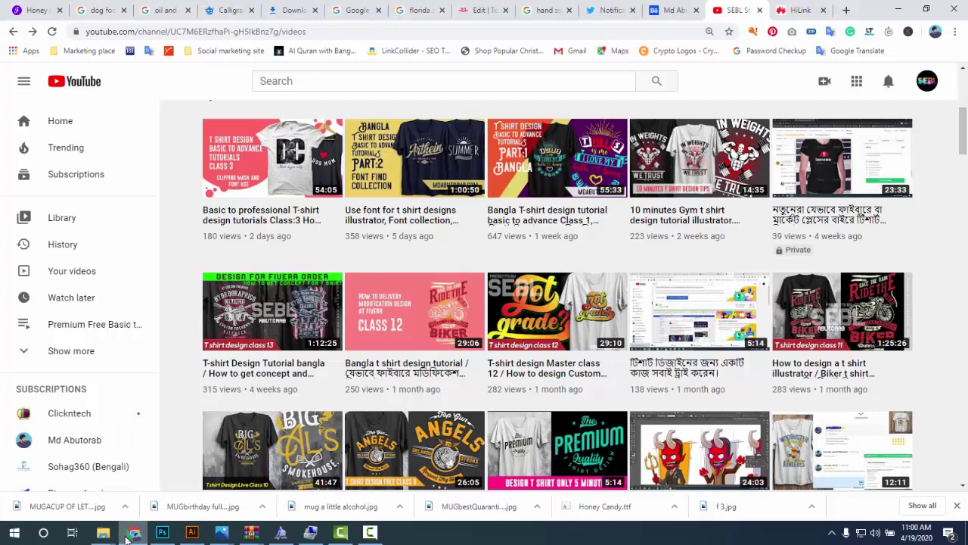
# - On the Behance tab, close the project viewer and browse the profile's project gallery
pyautogui.click(672, 10)
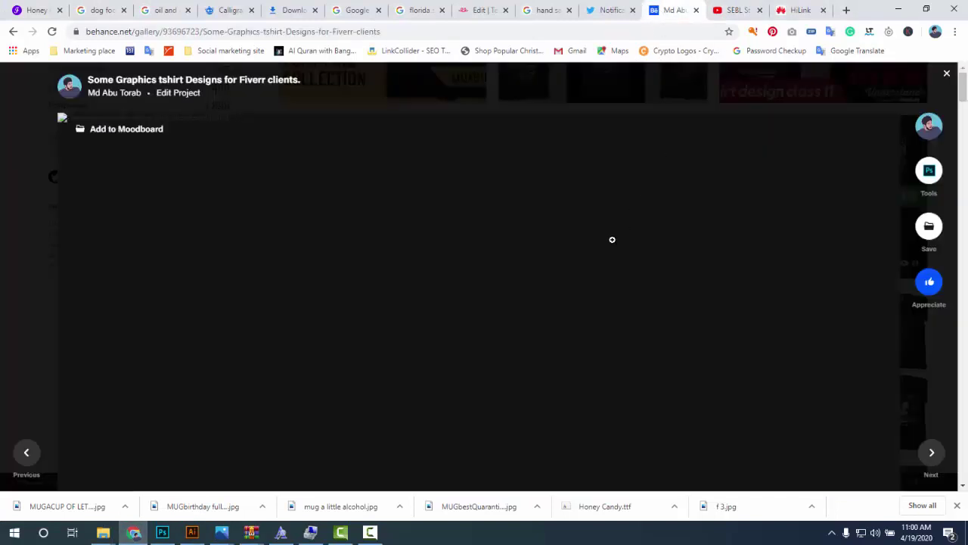
pyautogui.click(946, 73)
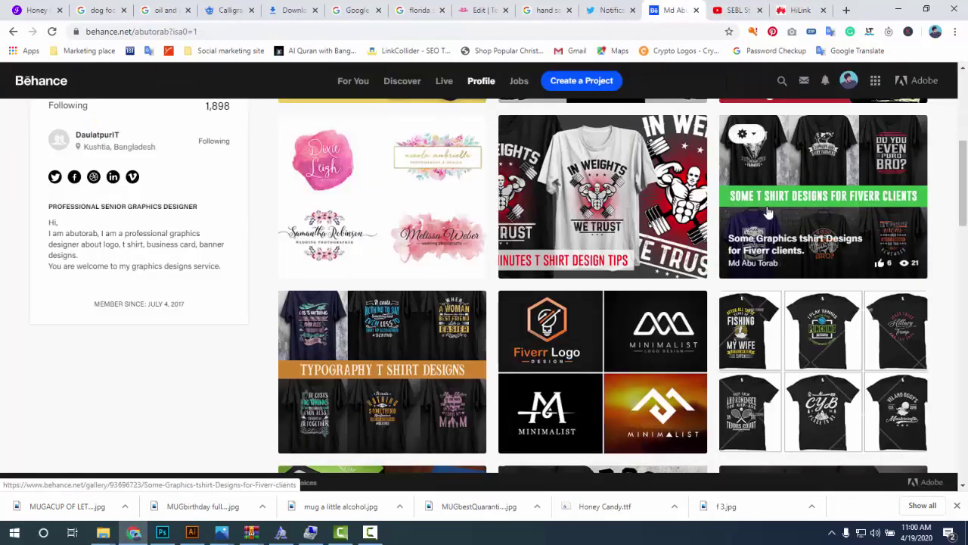
pyautogui.scroll(-2, 619, 262)
pyautogui.scroll(-1, 648, 255)
pyautogui.scroll(-2, 655, 273)
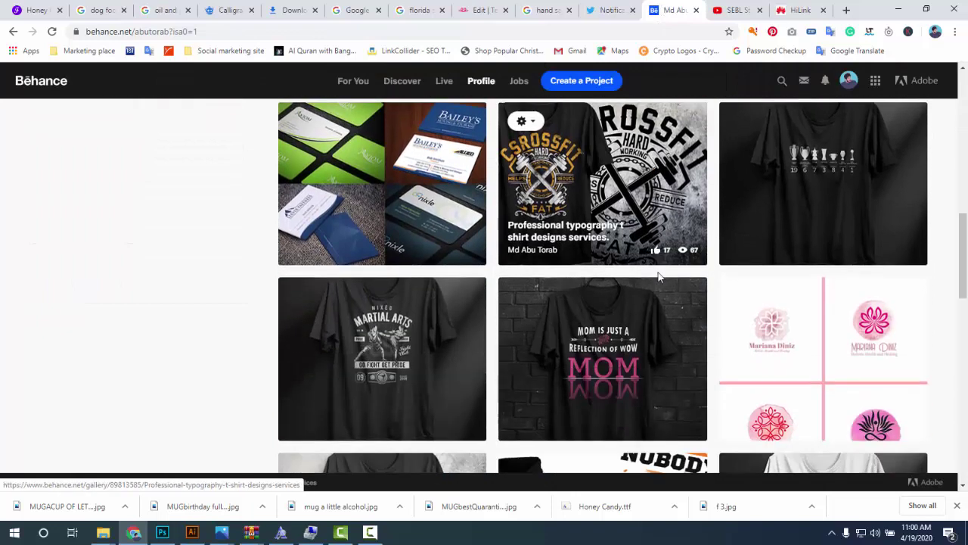
pyautogui.scroll(-1, 660, 278)
pyautogui.scroll(-2, 660, 278)
pyautogui.scroll(-2, 688, 311)
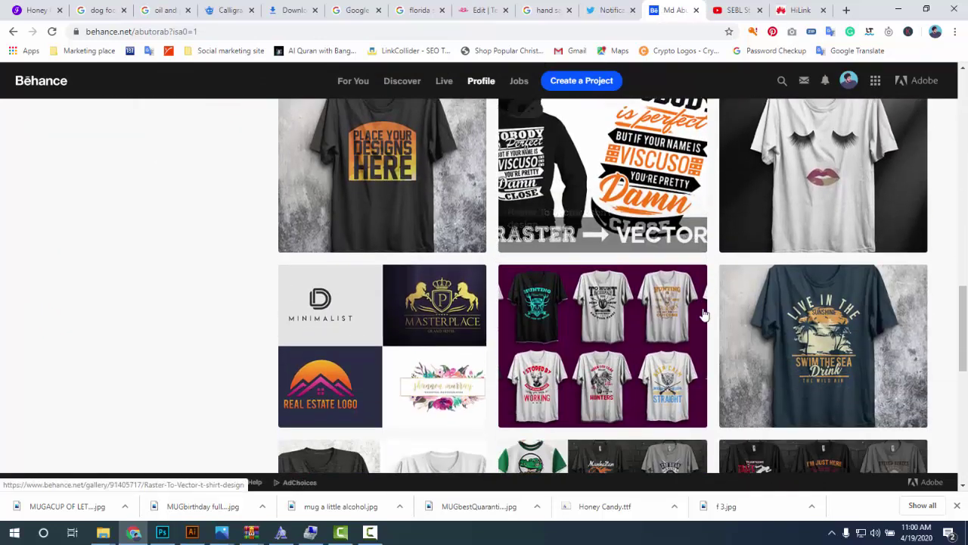
pyautogui.scroll(-2, 696, 323)
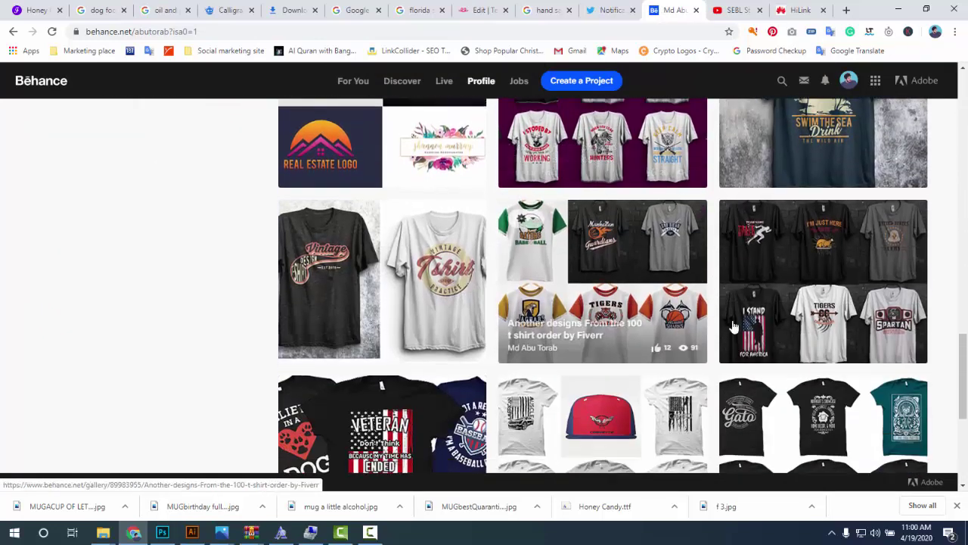
pyautogui.scroll(-1, 718, 323)
pyautogui.click(743, 270)
pyautogui.scroll(-2, 743, 321)
pyautogui.scroll(2, 671, 341)
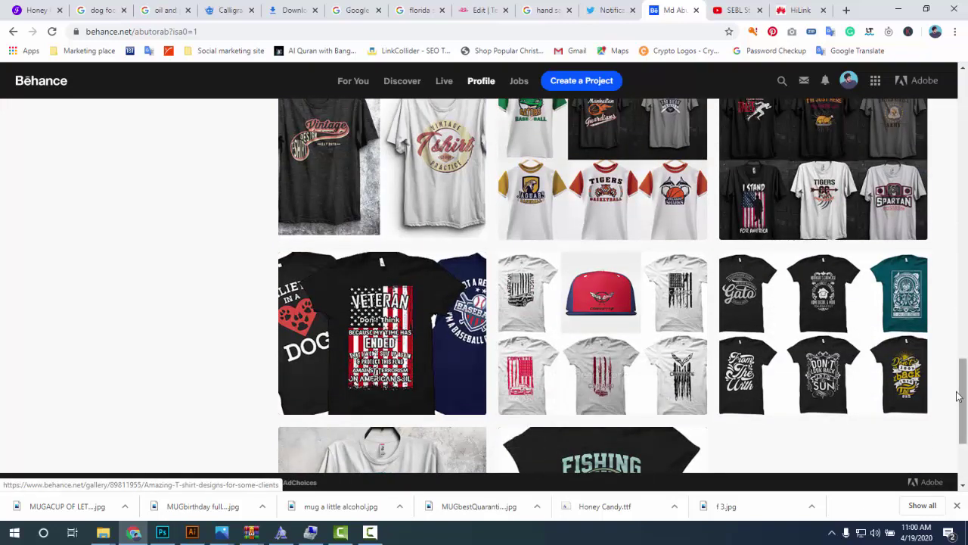
pyautogui.moveTo(966, 385); pyautogui.dragTo(966, 171)
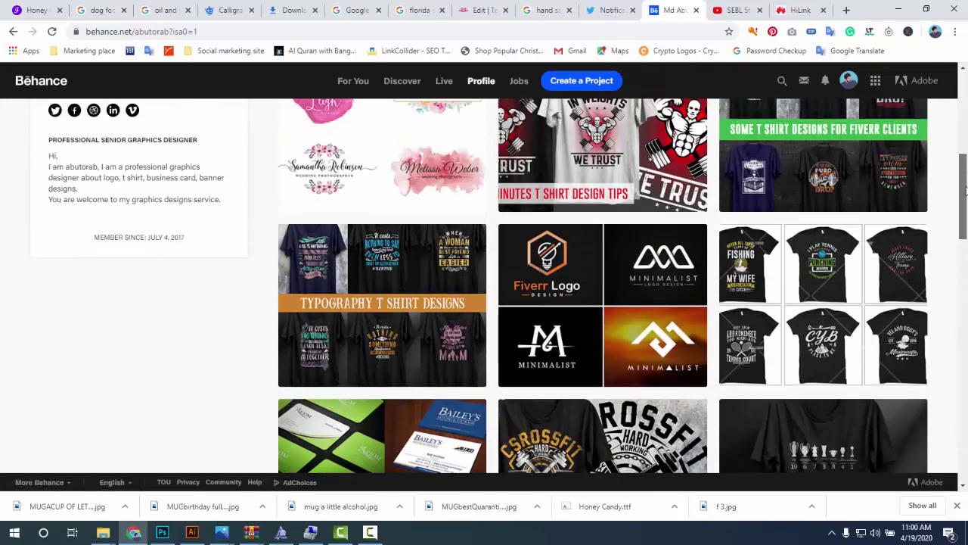
pyautogui.scroll(4, 571, 352)
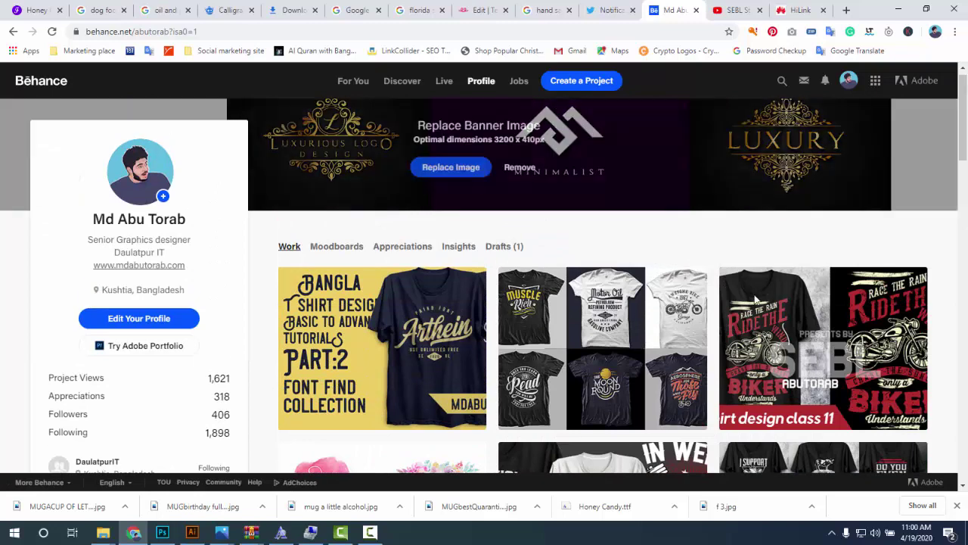
pyautogui.scroll(-2, 571, 351)
pyautogui.scroll(-2, 562, 348)
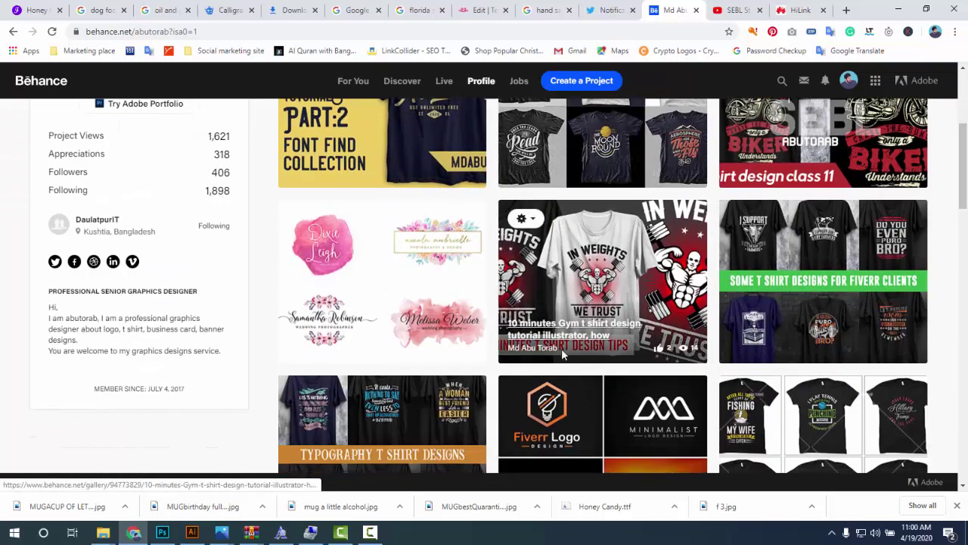
pyautogui.scroll(-1, 529, 359)
pyautogui.scroll(-1, 499, 368)
pyautogui.scroll(-1, 408, 344)
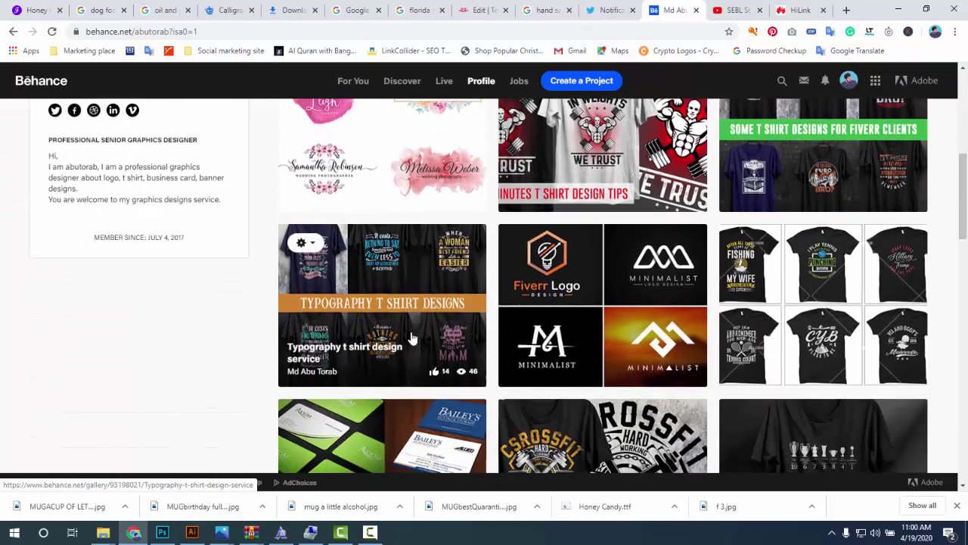
pyautogui.scroll(-1, 410, 303)
# - Open the Typography t shirt design service project and copy its T-shirt designs image
pyautogui.click(408, 274)
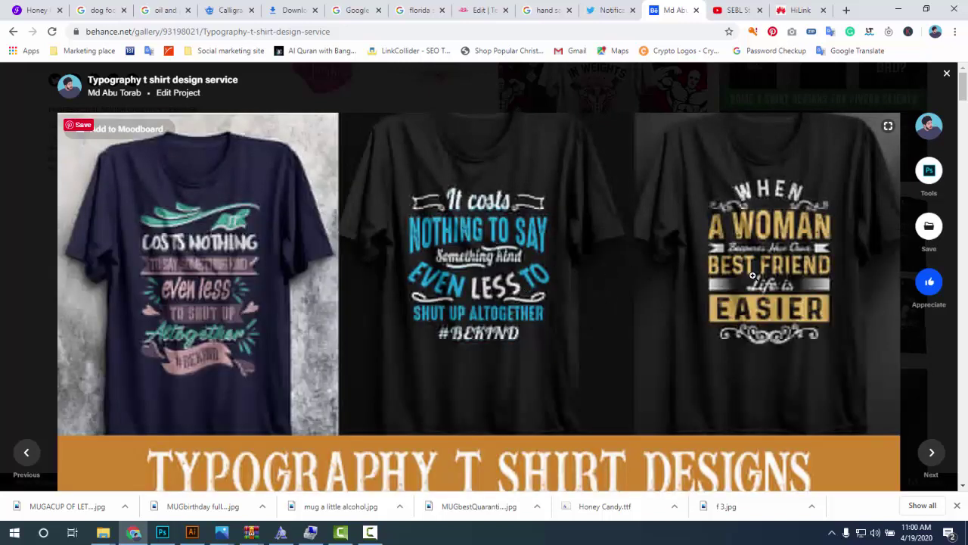
pyautogui.scroll(-2, 753, 276)
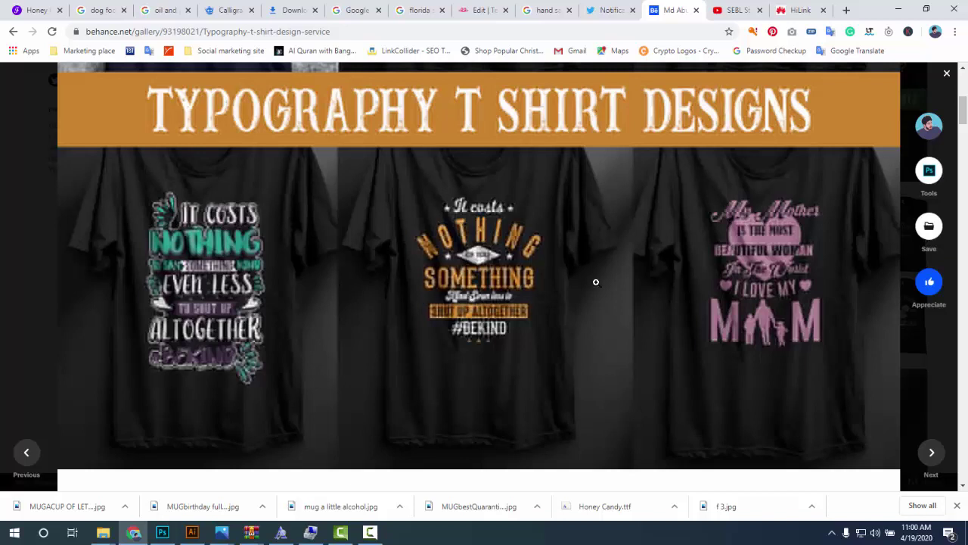
pyautogui.scroll(-1, 595, 282)
pyautogui.scroll(-2, 346, 296)
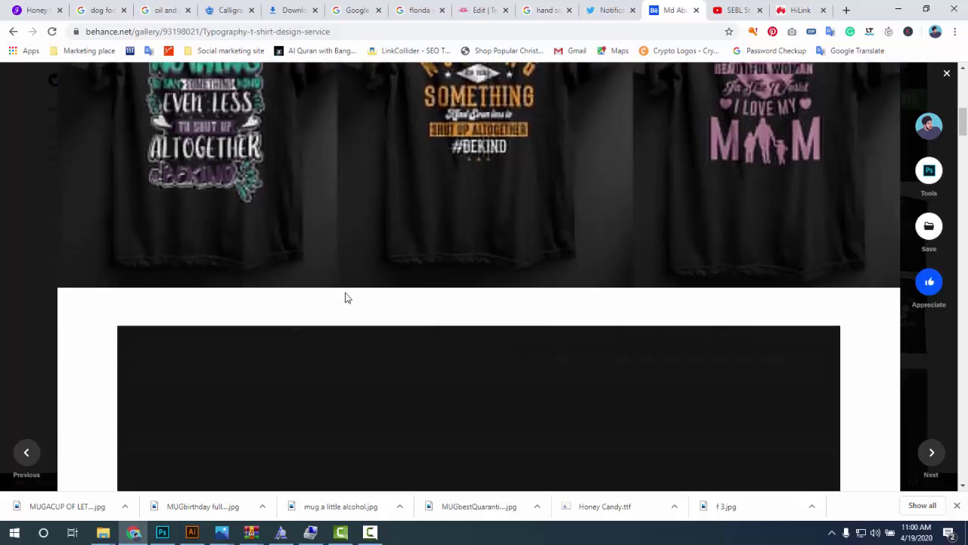
pyautogui.scroll(2, 649, 288)
pyautogui.scroll(-2, 814, 269)
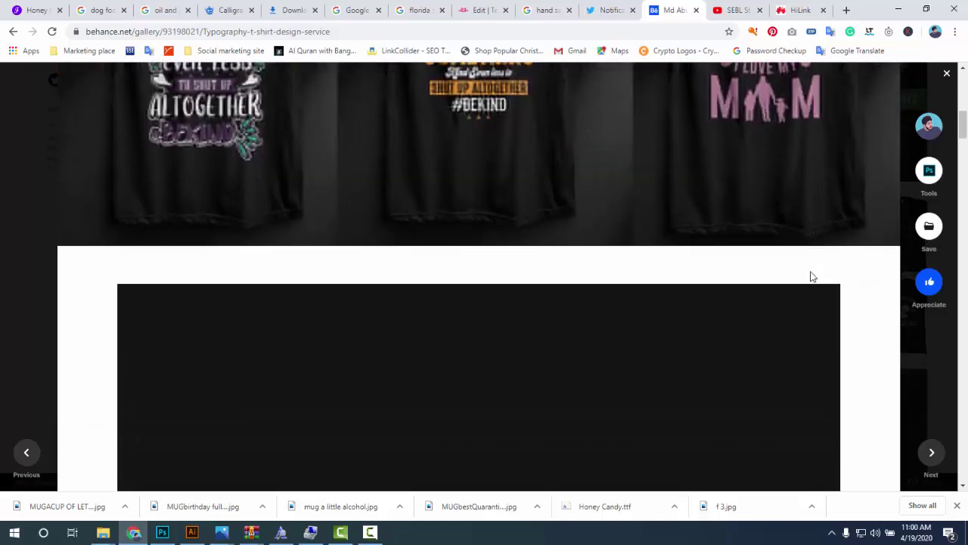
pyautogui.scroll(-2, 810, 275)
pyautogui.scroll(4, 633, 273)
pyautogui.scroll(1, 620, 266)
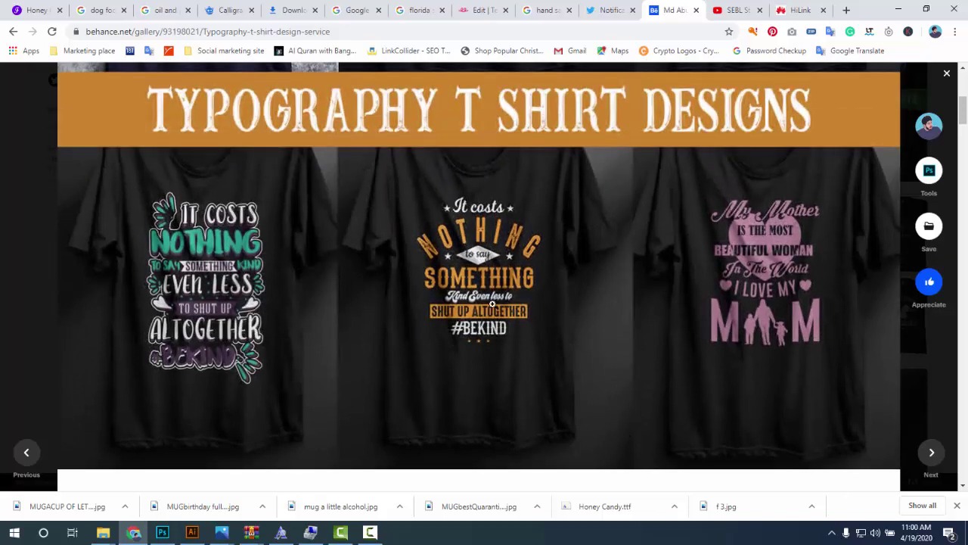
pyautogui.rightClick(474, 292)
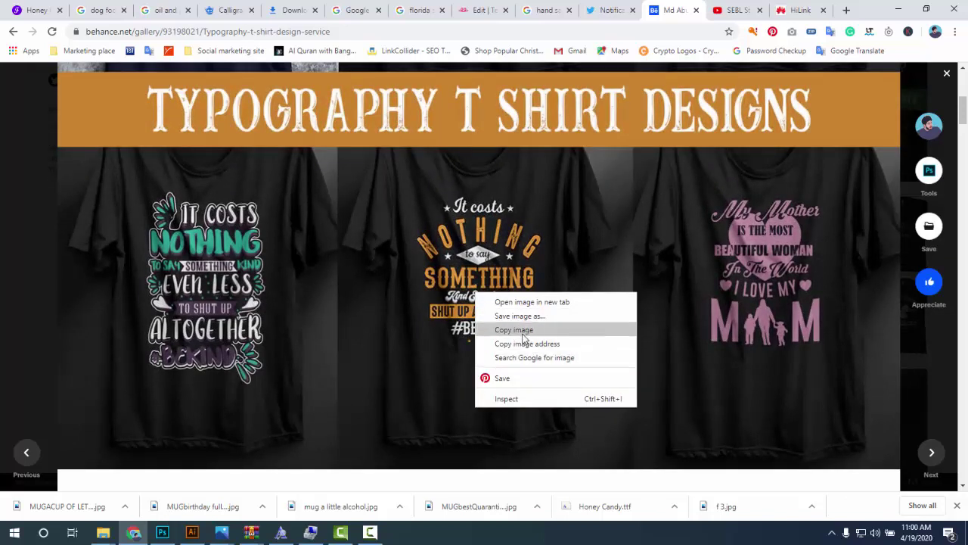
pyautogui.click(526, 331)
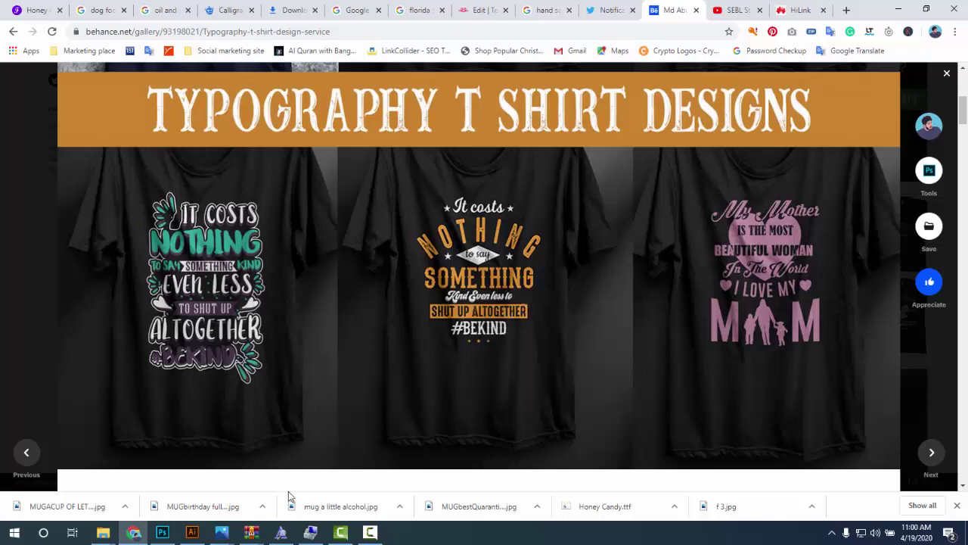
pyautogui.click(191, 532)
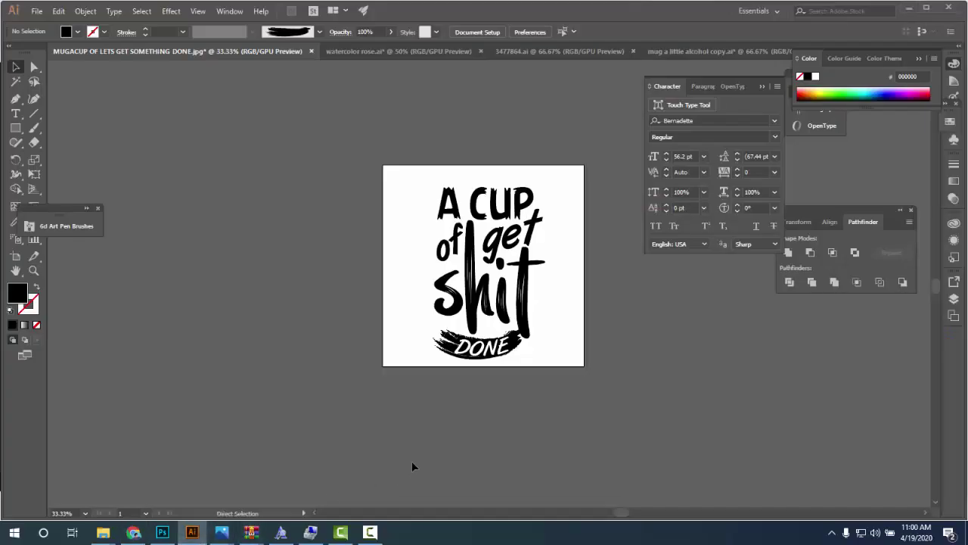
# - Paste the T-shirt designs image and place it left of the cup artwork
pyautogui.hotkey('ctrl', 'v')
pyautogui.hotkey('ctrl', '-')
pyautogui.moveTo(457, 329); pyautogui.dragTo(283, 321)
pyautogui.scroll(1, 488, 378)
pyautogui.scroll(2, 484, 440)
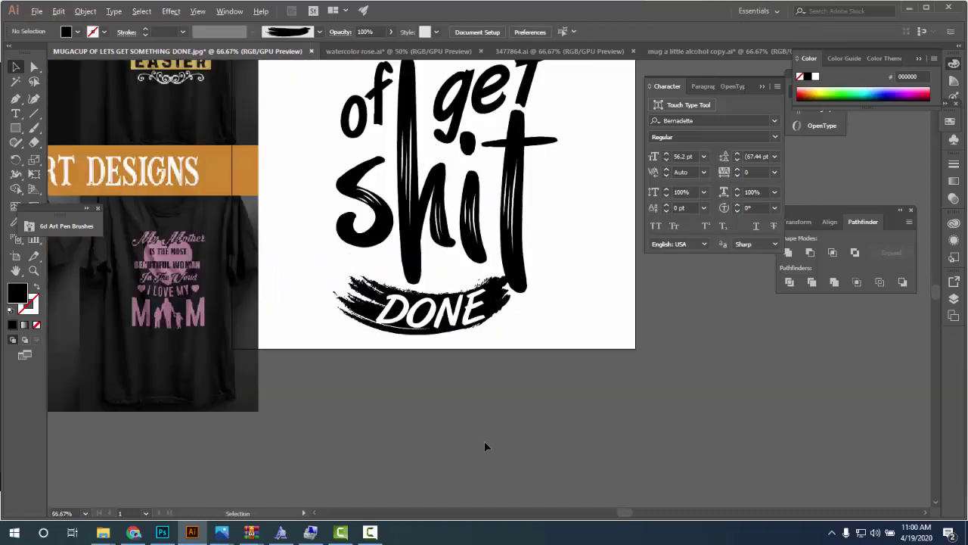
pyautogui.scroll(-2, 485, 447)
pyautogui.moveTo(428, 438); pyautogui.dragTo(544, 408)
pyautogui.scroll(1, 486, 390)
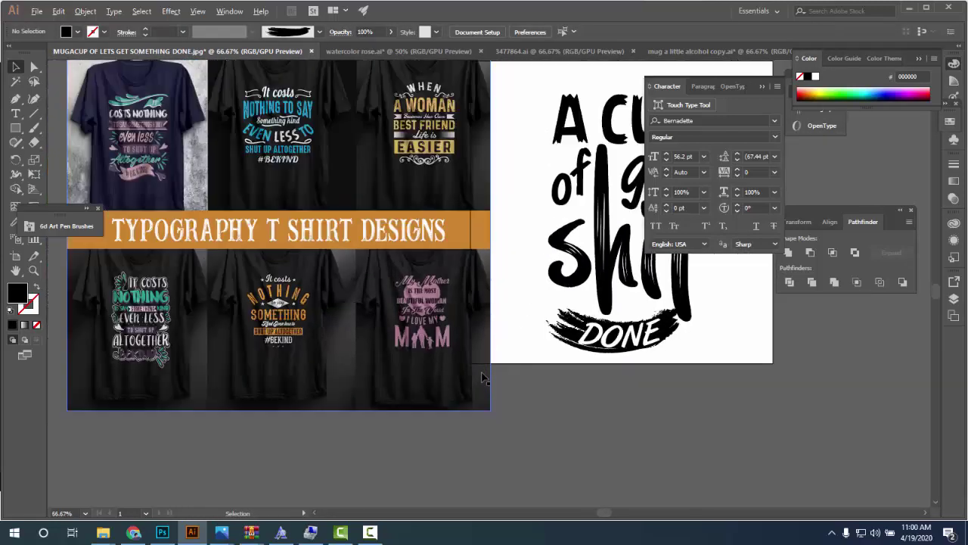
pyautogui.scroll(-1, 486, 390)
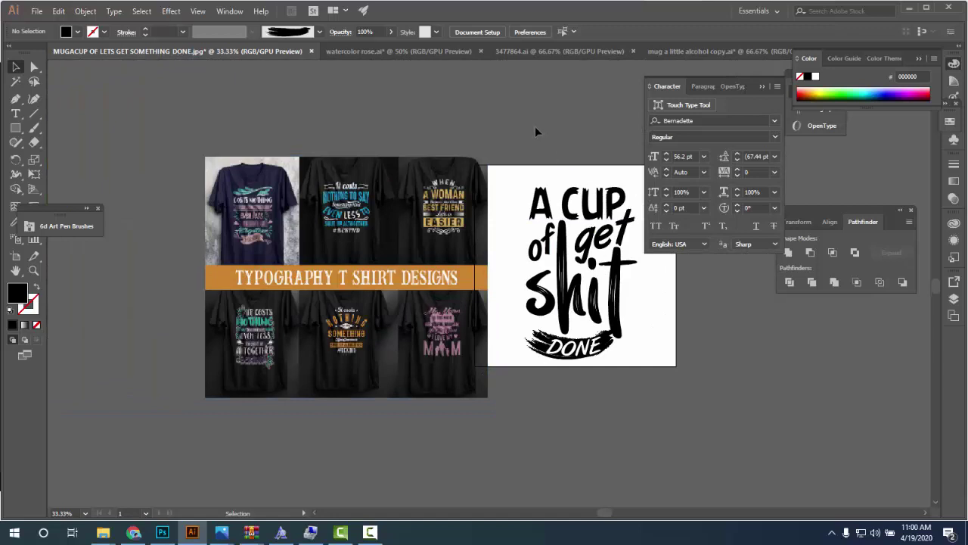
# - Move the cup lettering artwork off to the right of the image
pyautogui.click(635, 368)
pyautogui.moveTo(657, 379); pyautogui.dragTo(416, 384)
pyautogui.moveTo(420, 346); pyautogui.dragTo(625, 354)
pyautogui.click(646, 332)
pyautogui.scroll(1, 597, 340)
pyautogui.scroll(-1, 596, 340)
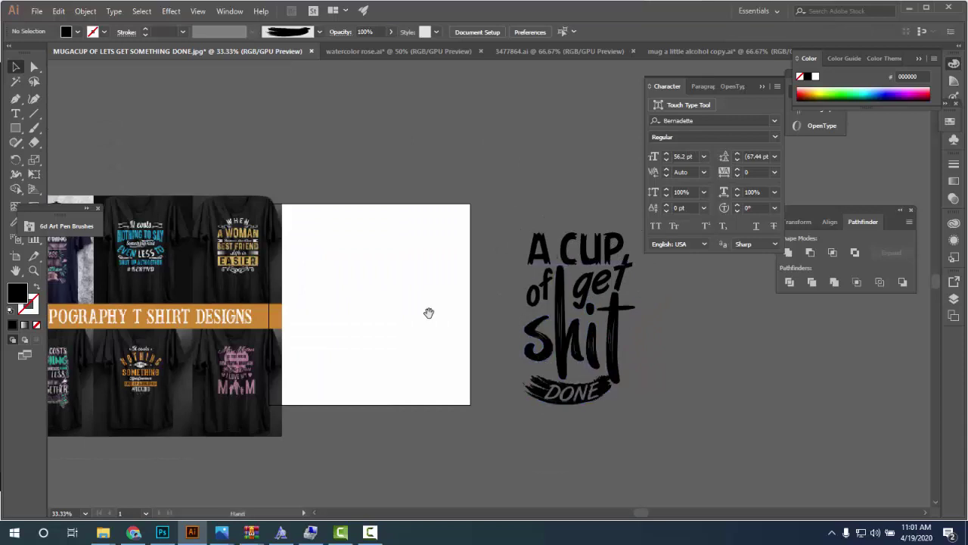
pyautogui.moveTo(235, 384)
pyautogui.mouseDown()
pyautogui.moveTo(406, 413)
pyautogui.moveTo(352, 398)
pyautogui.mouseUp()
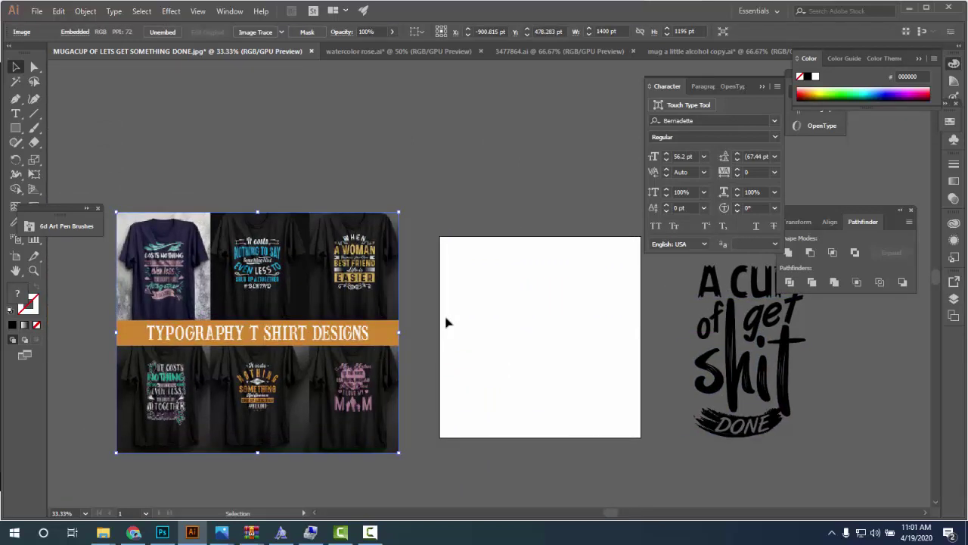
# - Resize the T-shirt collage, line it up against the artboard, then enlarge it
pyautogui.moveTo(399, 214); pyautogui.dragTo(407, 231)
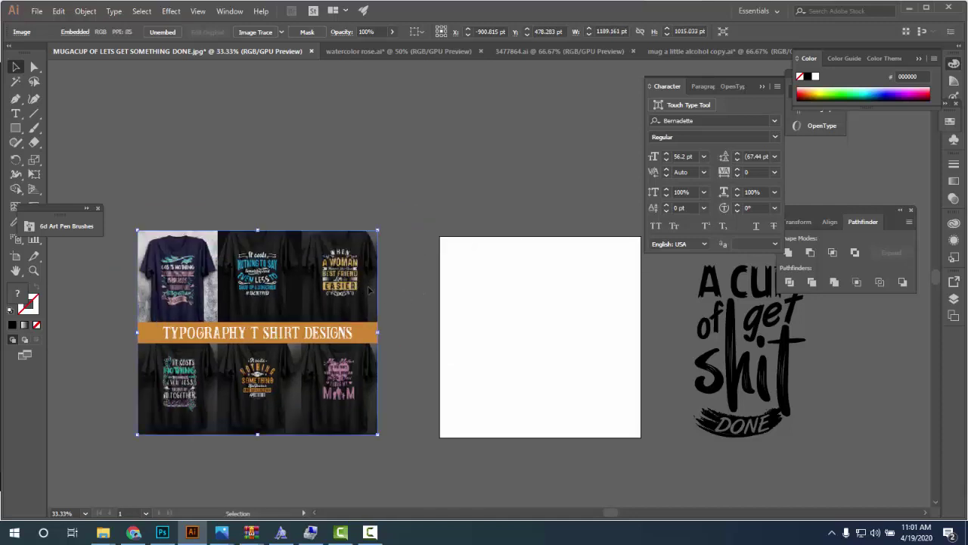
pyautogui.moveTo(369, 289); pyautogui.dragTo(422, 291)
pyautogui.moveTo(442, 441); pyautogui.dragTo(436, 434)
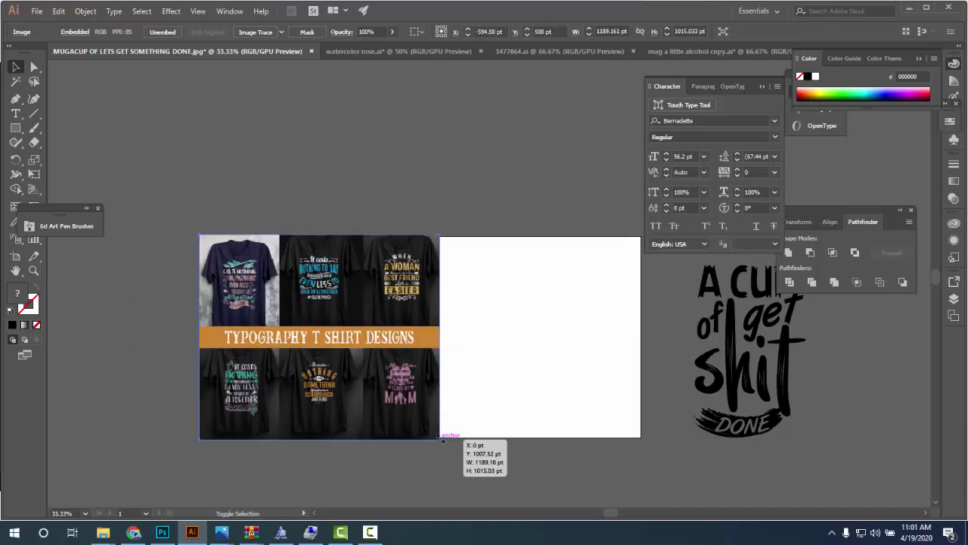
pyautogui.scroll(2, 439, 434)
pyautogui.moveTo(418, 402); pyautogui.dragTo(429, 409)
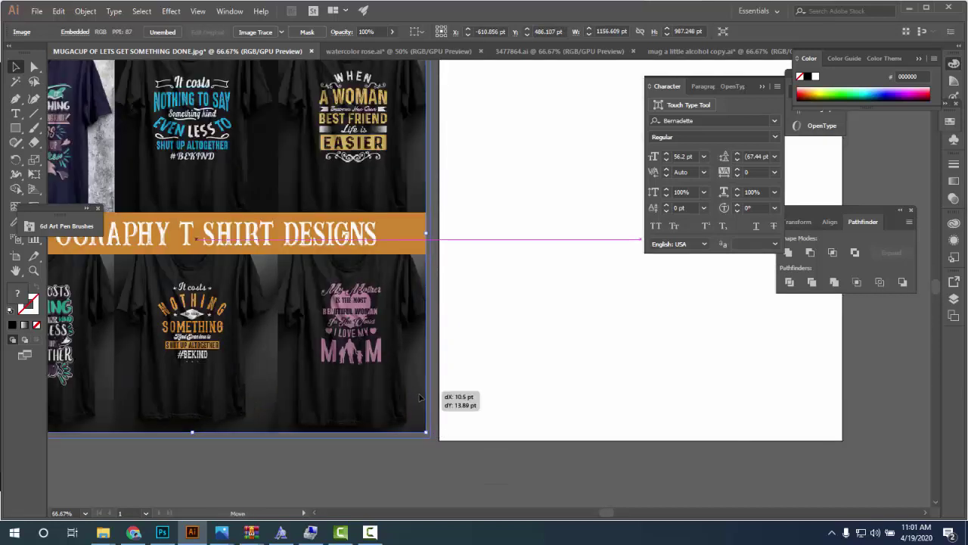
pyautogui.moveTo(498, 321); pyautogui.dragTo(454, 401)
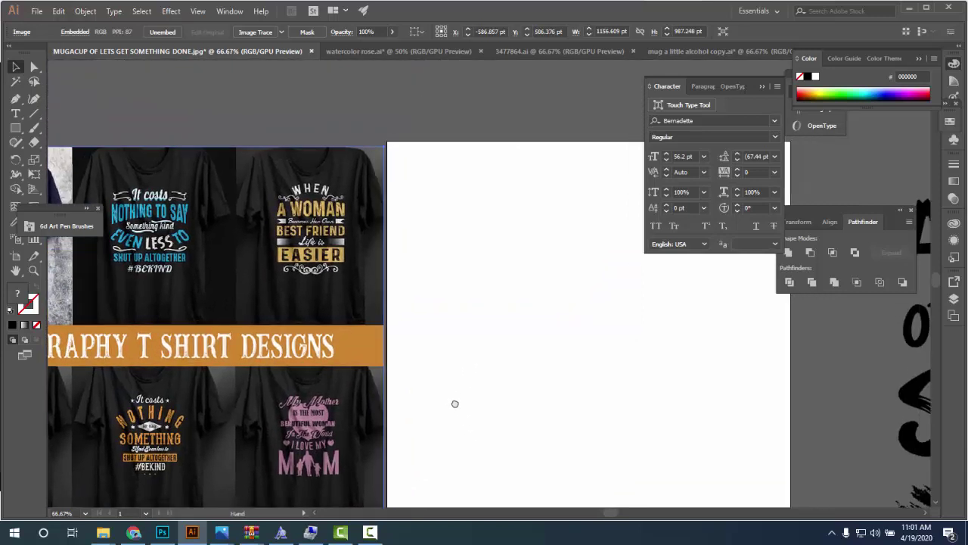
pyautogui.scroll(2, 387, 154)
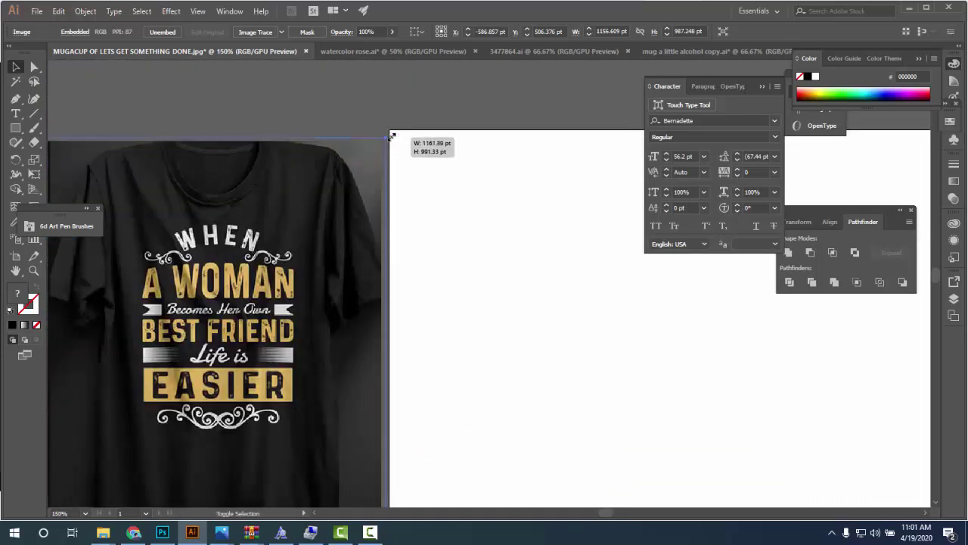
pyautogui.moveTo(381, 142); pyautogui.dragTo(393, 130)
pyautogui.click(475, 379)
pyautogui.scroll(-3, 475, 379)
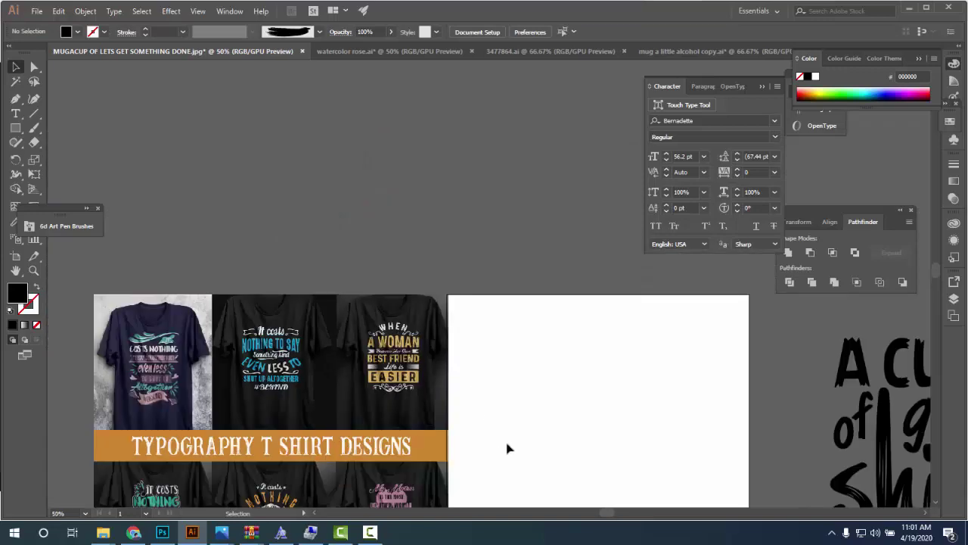
pyautogui.moveTo(506, 447); pyautogui.dragTo(479, 361)
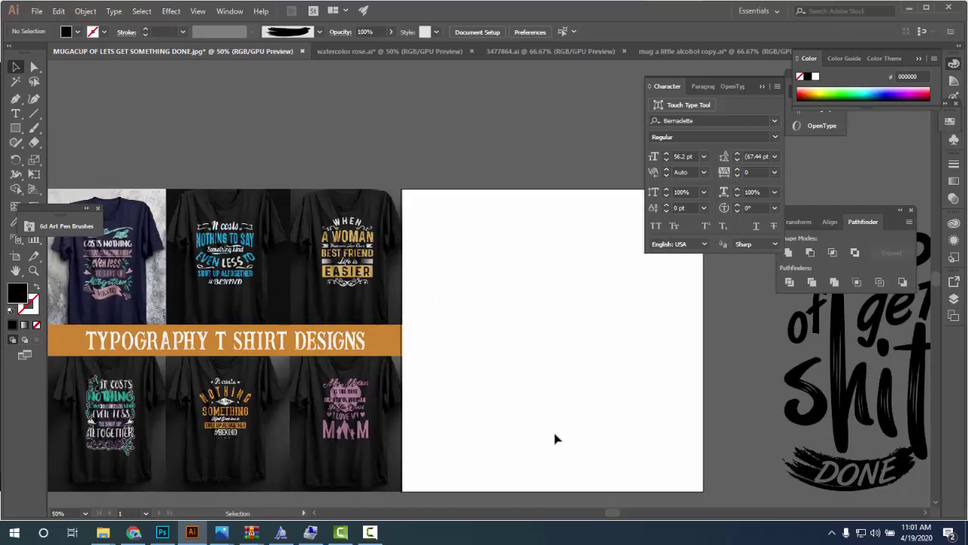
pyautogui.moveTo(488, 397); pyautogui.dragTo(551, 342)
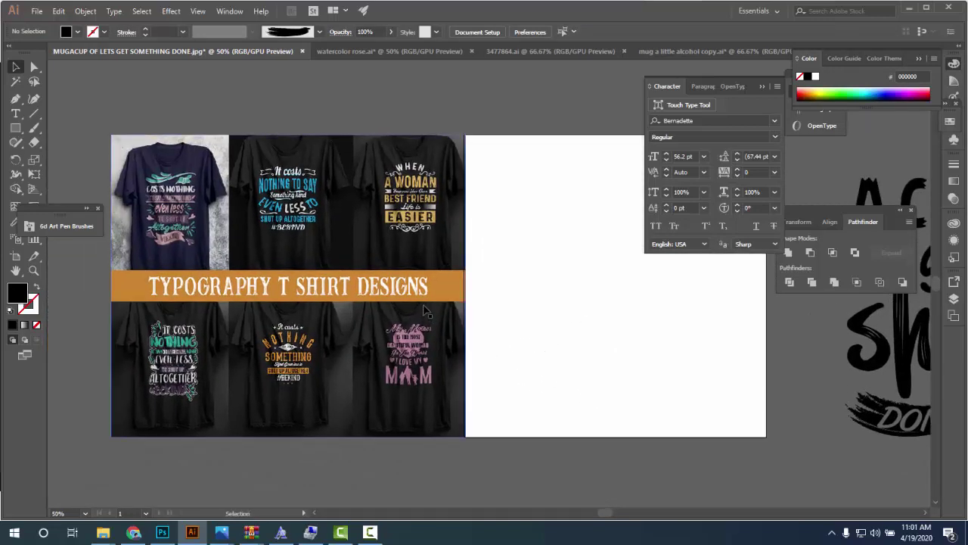
# - Move the cup lettering artwork closer to the artboard's right edge
pyautogui.press('space')
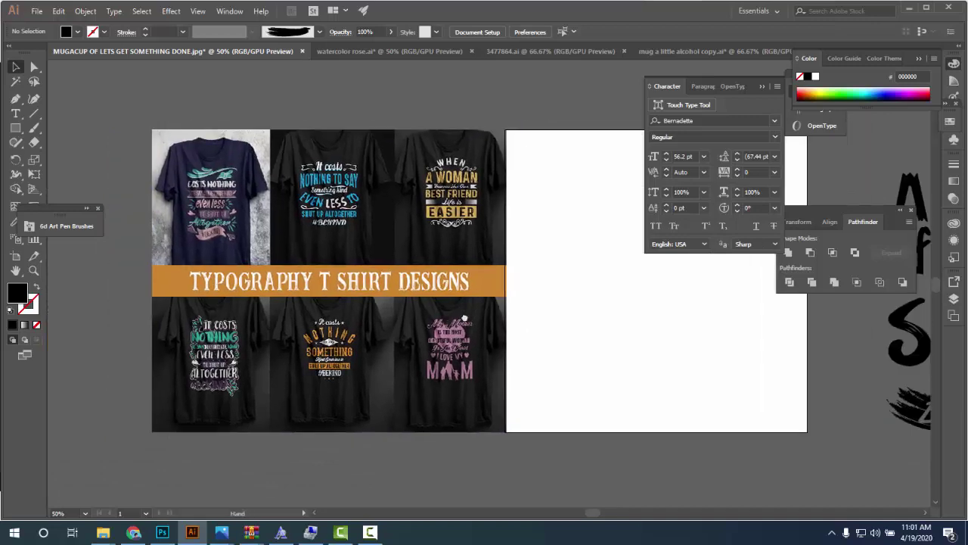
pyautogui.moveTo(466, 317); pyautogui.dragTo(297, 307)
pyautogui.moveTo(484, 345)
pyautogui.mouseDown()
pyautogui.moveTo(616, 391)
pyautogui.moveTo(497, 374)
pyautogui.mouseUp()
pyautogui.moveTo(634, 305); pyautogui.dragTo(472, 324)
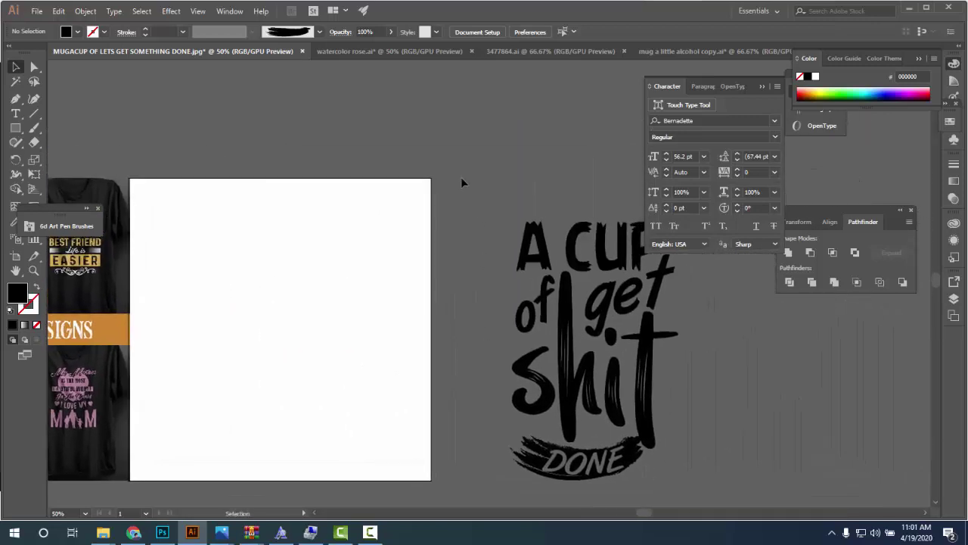
pyautogui.moveTo(673, 375)
pyautogui.mouseDown()
pyautogui.moveTo(637, 361)
pyautogui.moveTo(454, 389)
pyautogui.moveTo(626, 394)
pyautogui.mouseUp()
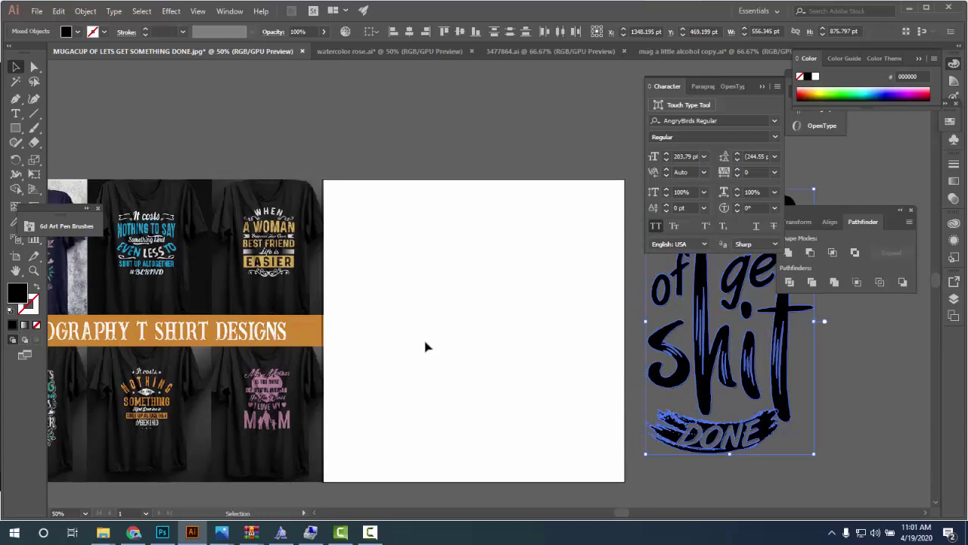
# - Zoom in and out to centre the TYPOGRAPHY T SHIRT DESIGNS banner in view
pyautogui.scroll(-1, 425, 346)
pyautogui.scroll(1, 382, 379)
pyautogui.scroll(2, 316, 376)
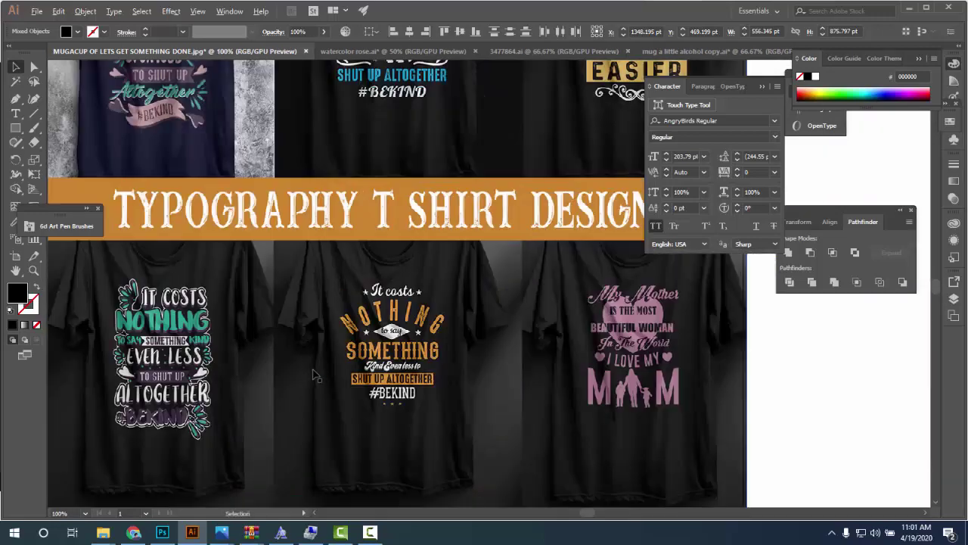
pyautogui.scroll(-1, 382, 371)
pyautogui.scroll(3, 393, 362)
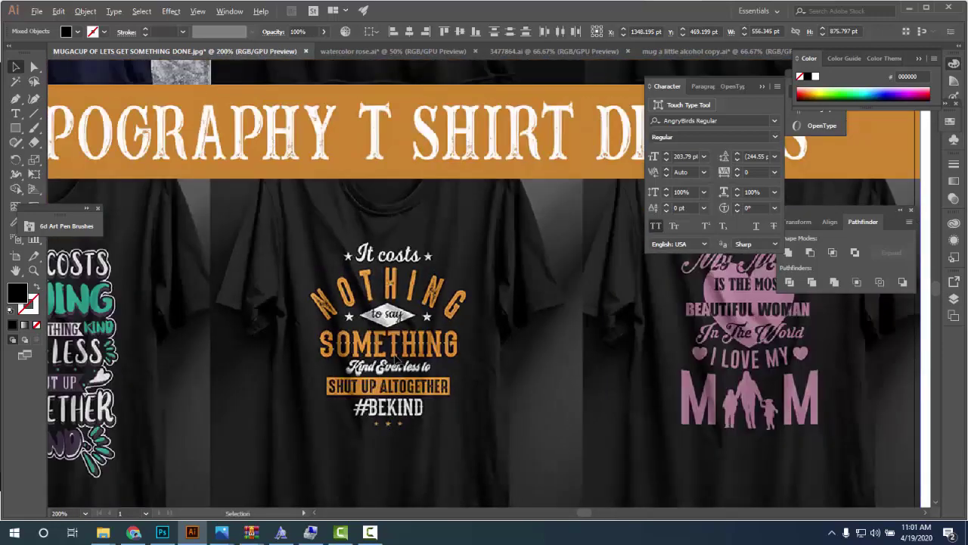
pyautogui.scroll(1, 499, 363)
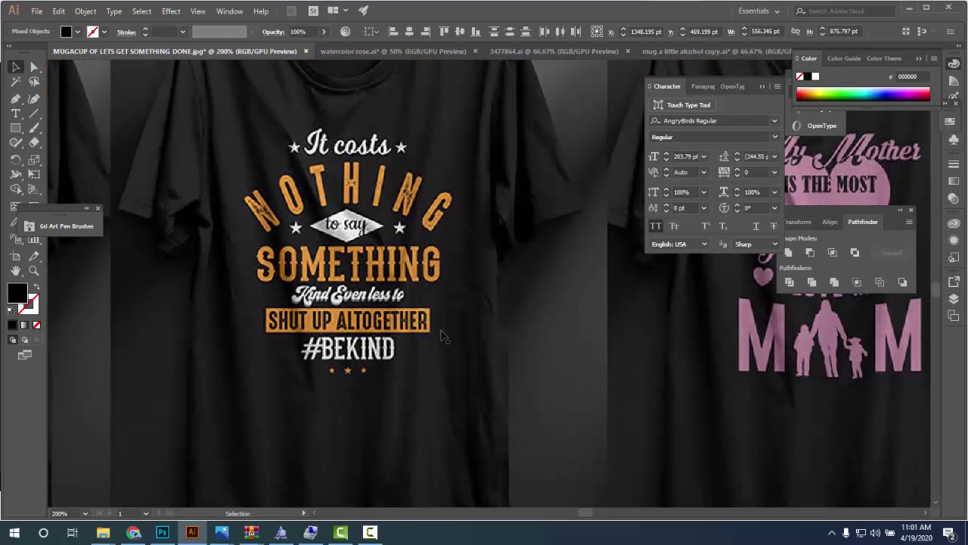
pyautogui.scroll(-1, 385, 302)
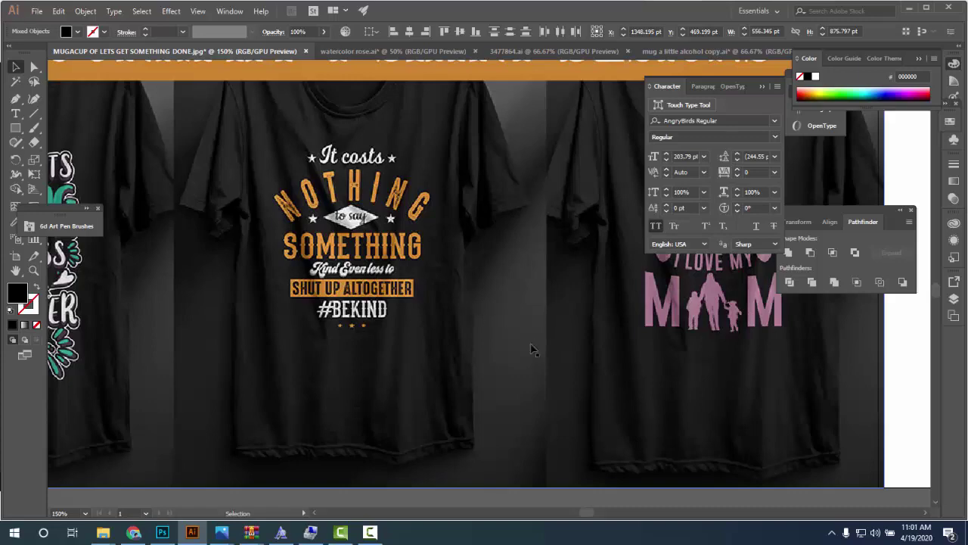
pyautogui.scroll(-1, 440, 295)
pyautogui.scroll(-2, 385, 303)
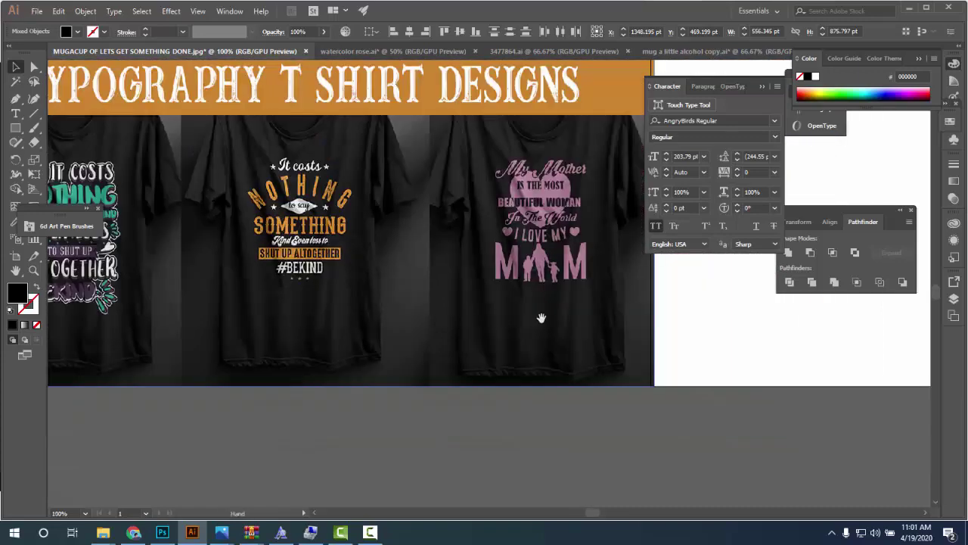
pyautogui.scroll(1, 414, 324)
pyautogui.scroll(1, 414, 324)
pyautogui.scroll(1, 481, 305)
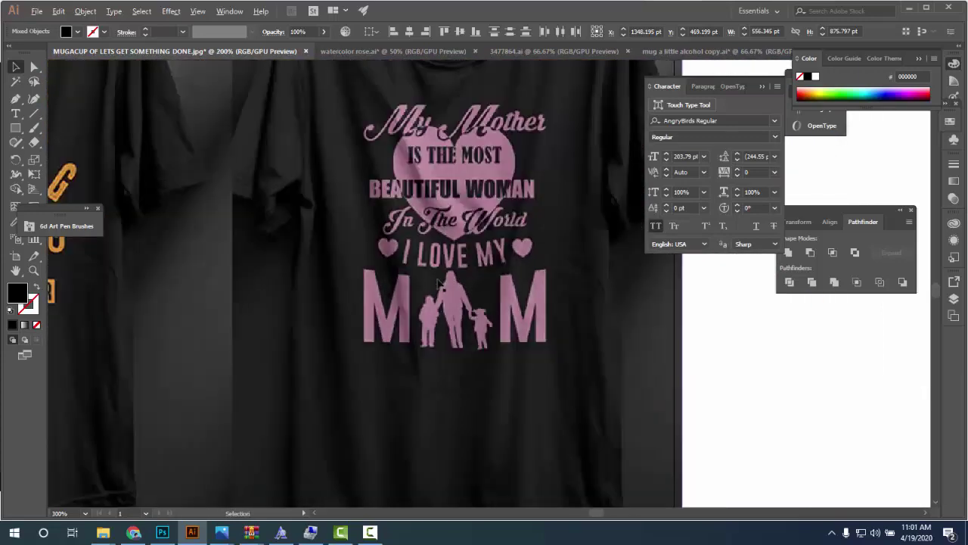
pyautogui.scroll(-2, 482, 305)
pyautogui.moveTo(309, 275)
pyautogui.mouseDown()
pyautogui.moveTo(480, 466)
pyautogui.moveTo(480, 432)
pyautogui.mouseUp()
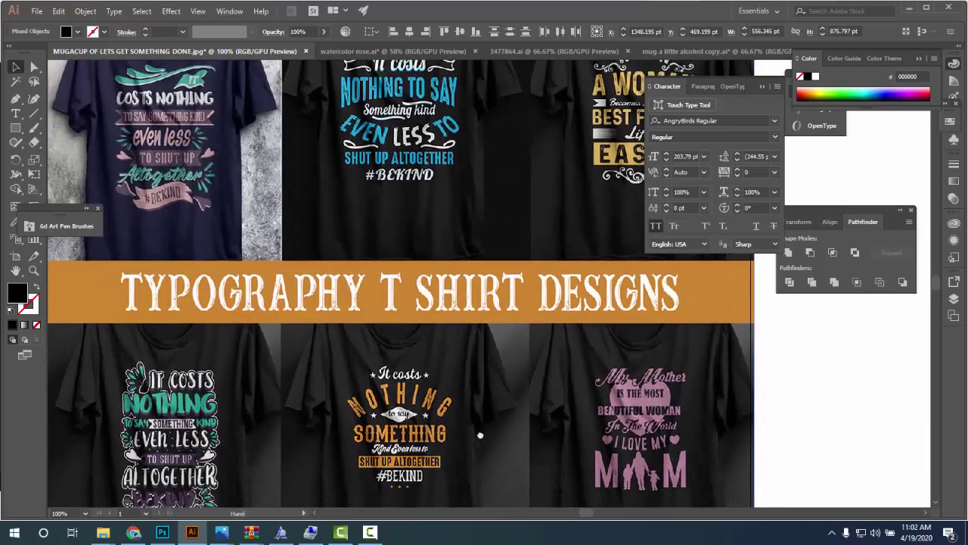
# - Pan down over the collage and close the floating 6d Art Pen Brushes panel
pyautogui.scroll(1, 472, 465)
pyautogui.scroll(1, 443, 260)
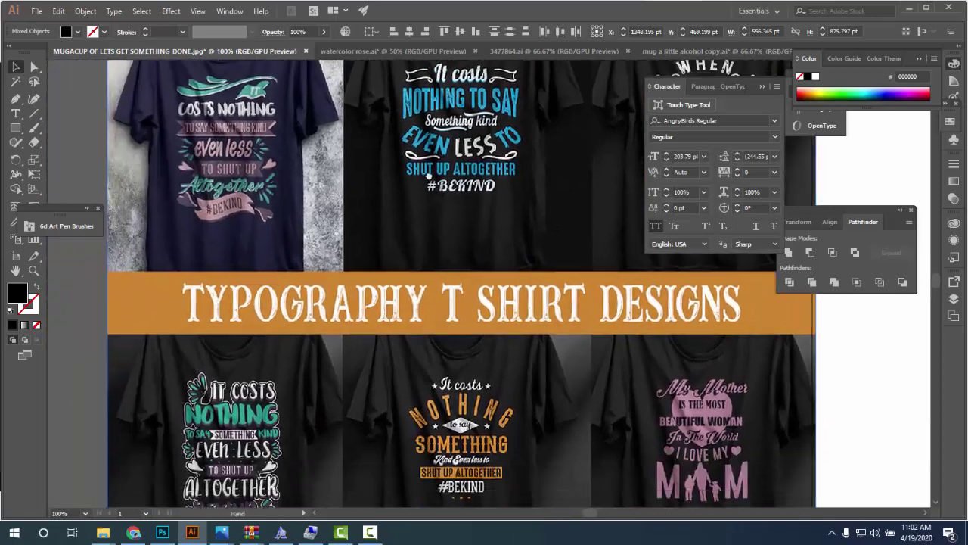
pyautogui.scroll(-1, 272, 183)
pyautogui.hscroll(3, 453, 427)
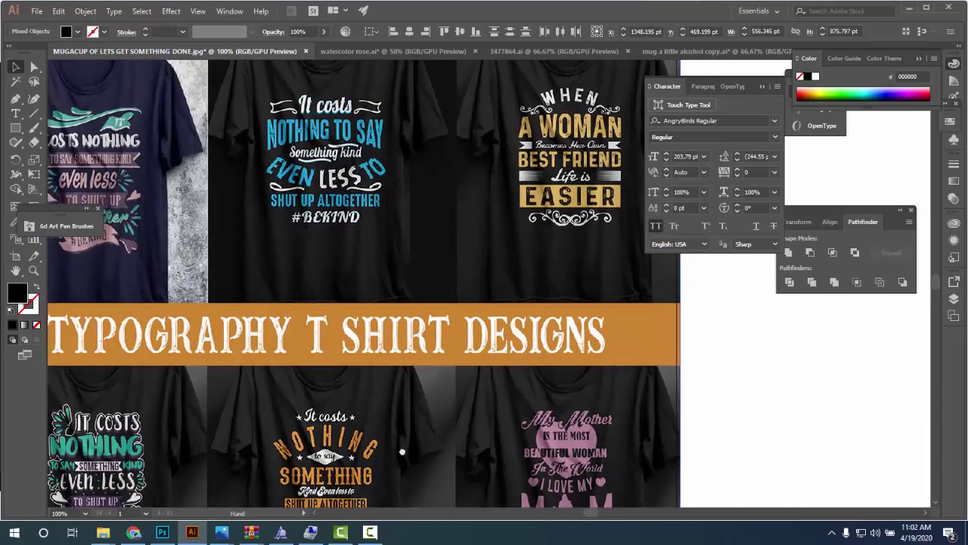
pyautogui.hscroll(1, 397, 412)
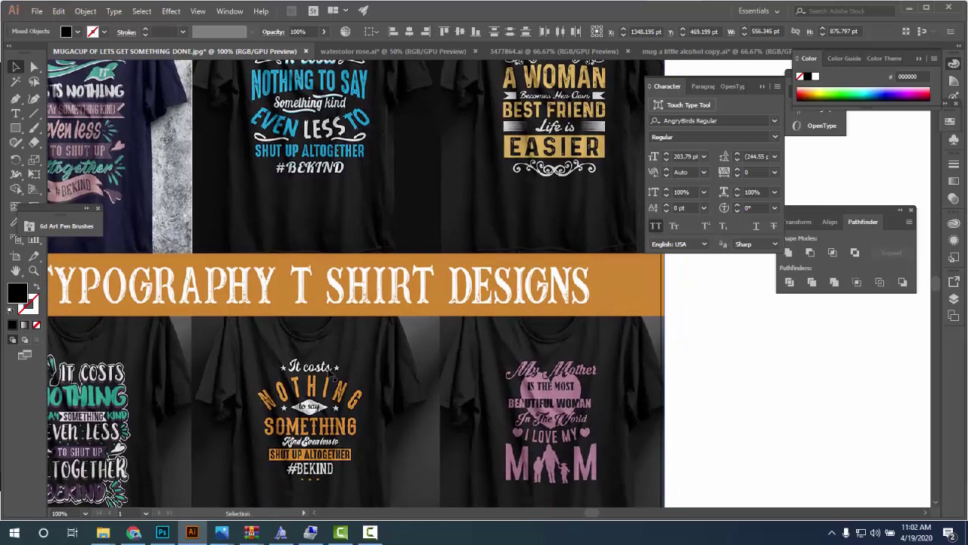
pyautogui.scroll(2, 527, 370)
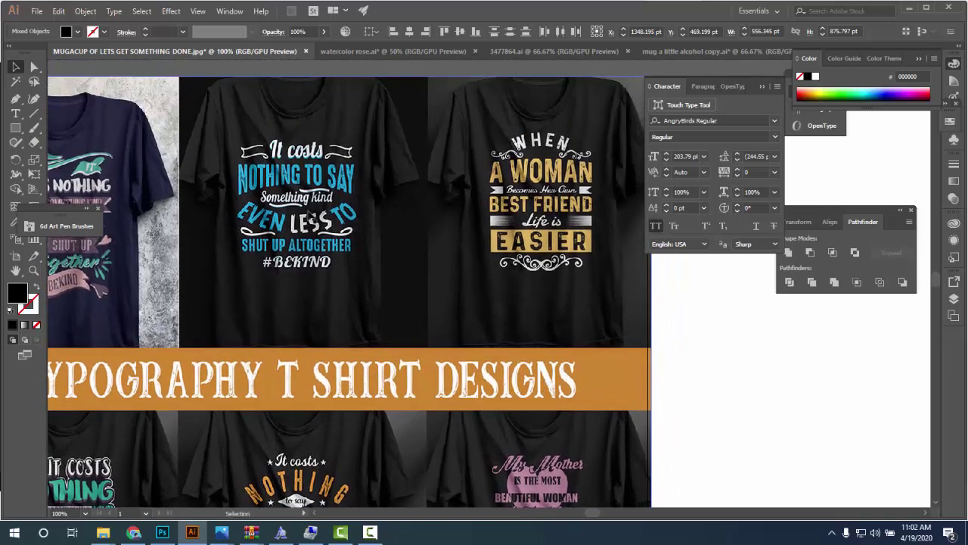
pyautogui.scroll(-4, 492, 305)
pyautogui.scroll(1, 479, 305)
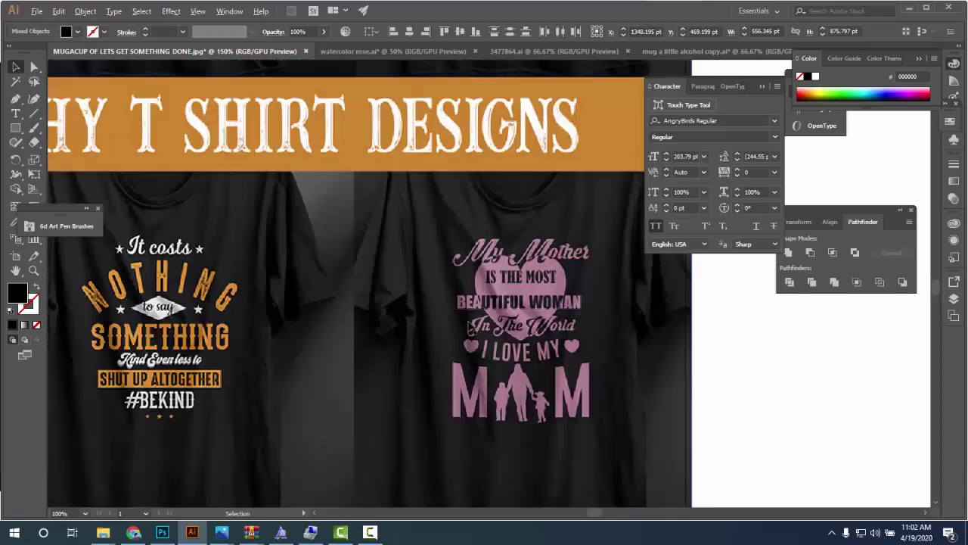
pyautogui.scroll(-1, 359, 386)
pyautogui.scroll(-1, 627, 443)
pyautogui.hscroll(2, 627, 443)
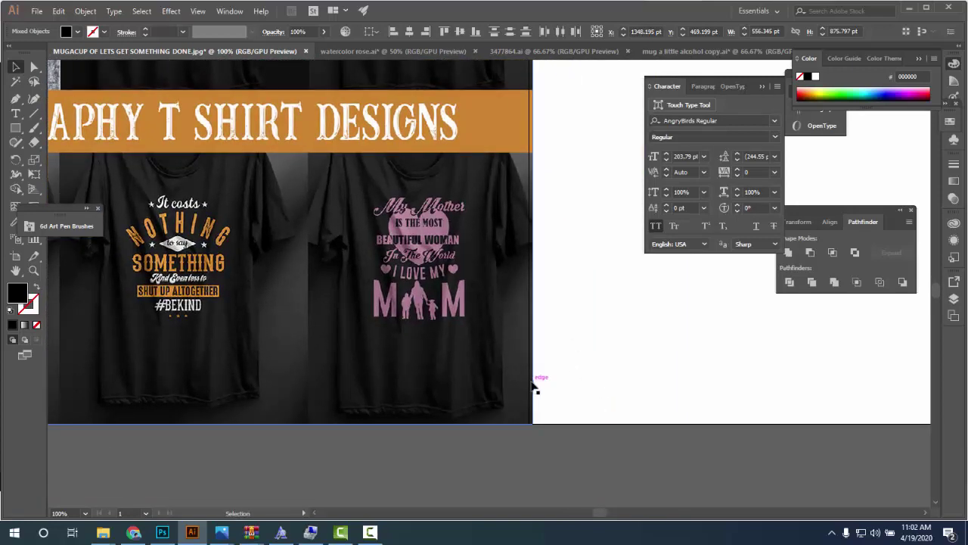
pyautogui.scroll(-1, 567, 372)
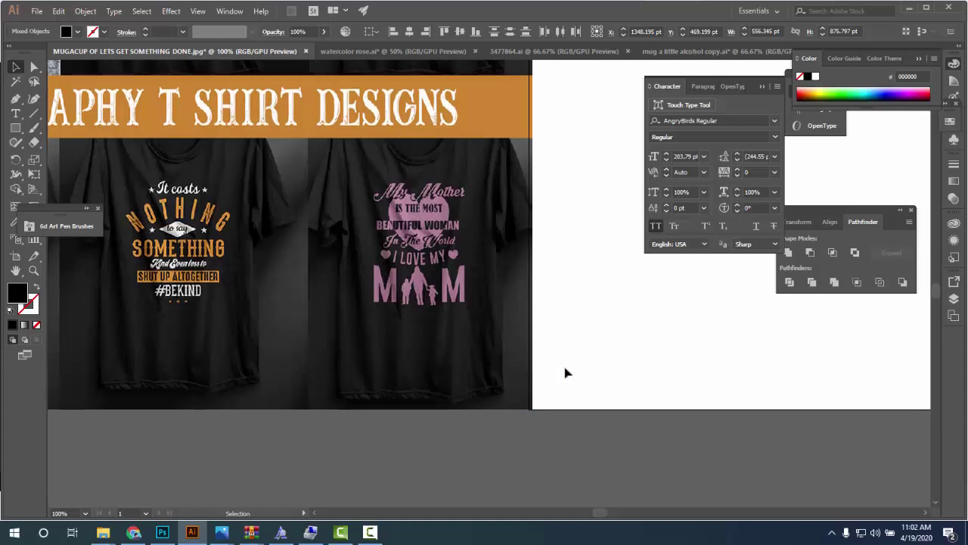
pyautogui.scroll(-1, 566, 372)
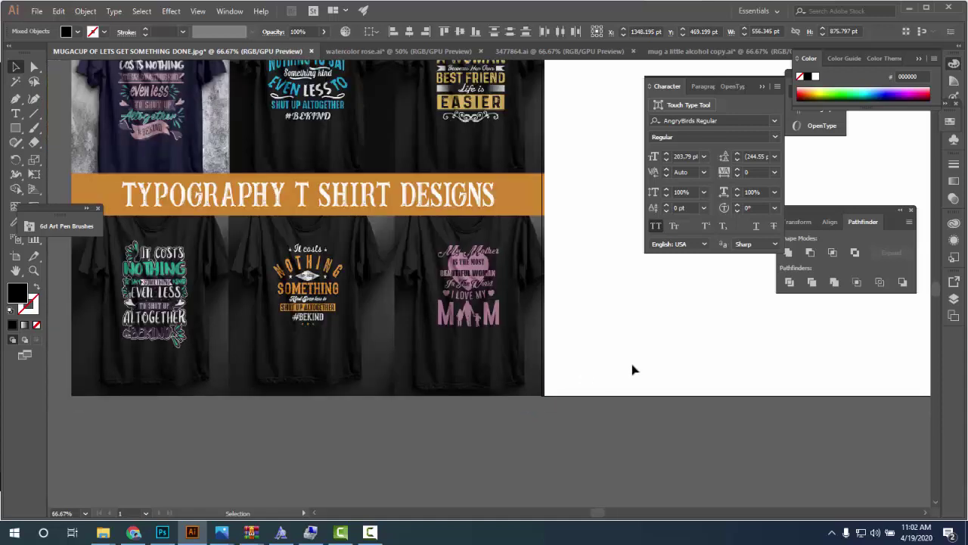
pyautogui.moveTo(607, 256)
pyautogui.mouseDown()
pyautogui.moveTo(616, 358)
pyautogui.moveTo(728, 320)
pyautogui.mouseUp()
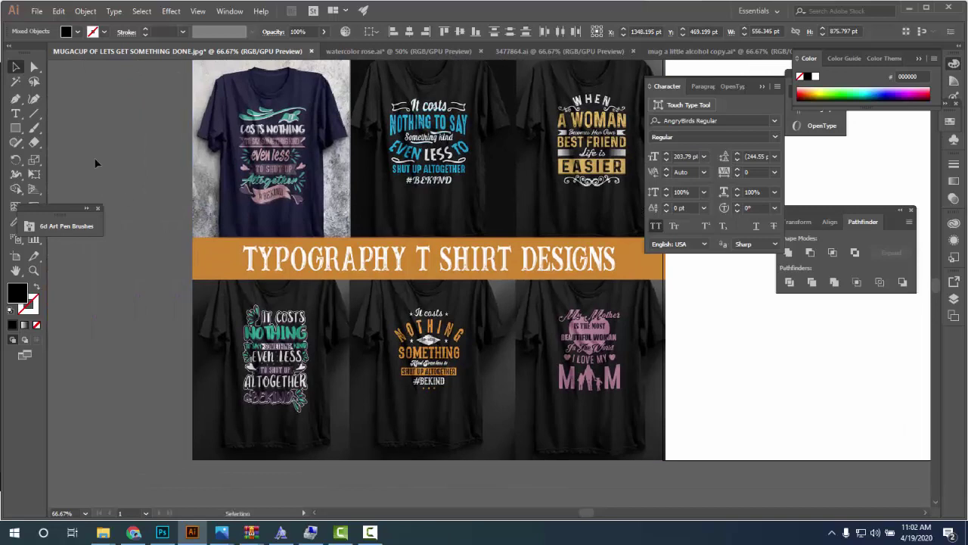
pyautogui.click(98, 208)
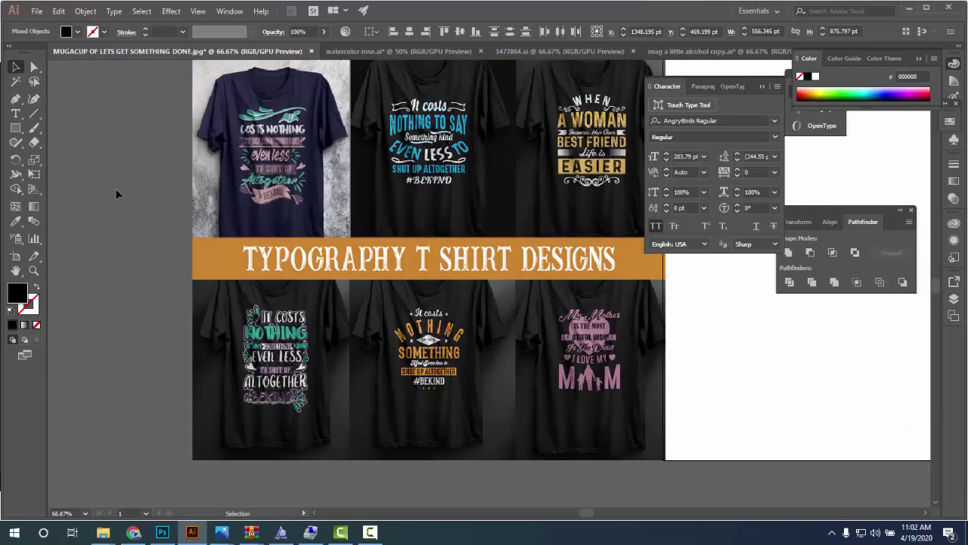
pyautogui.moveTo(132, 195)
pyautogui.mouseDown()
pyautogui.moveTo(537, 218)
pyautogui.moveTo(582, 208)
pyautogui.mouseUp()
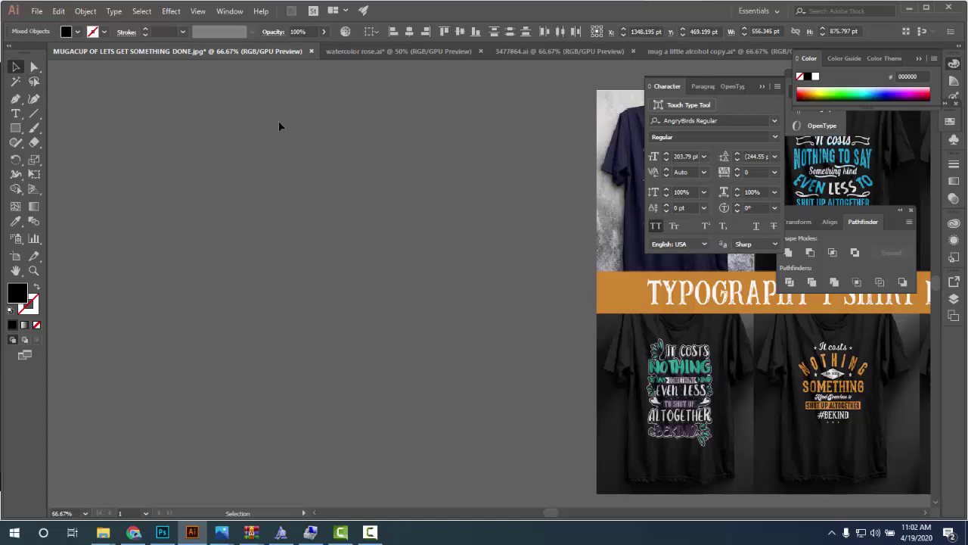
pyautogui.click(31, 71)
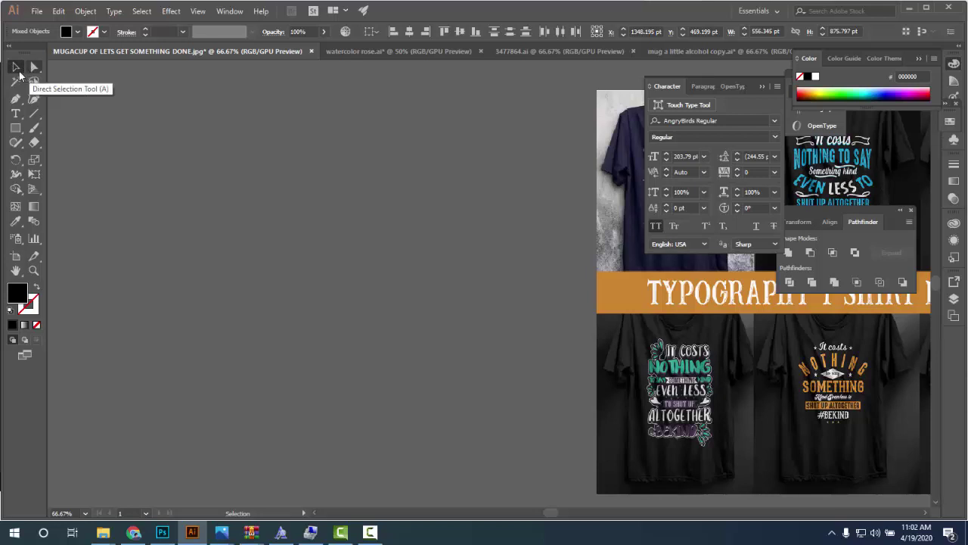
pyautogui.click(16, 68)
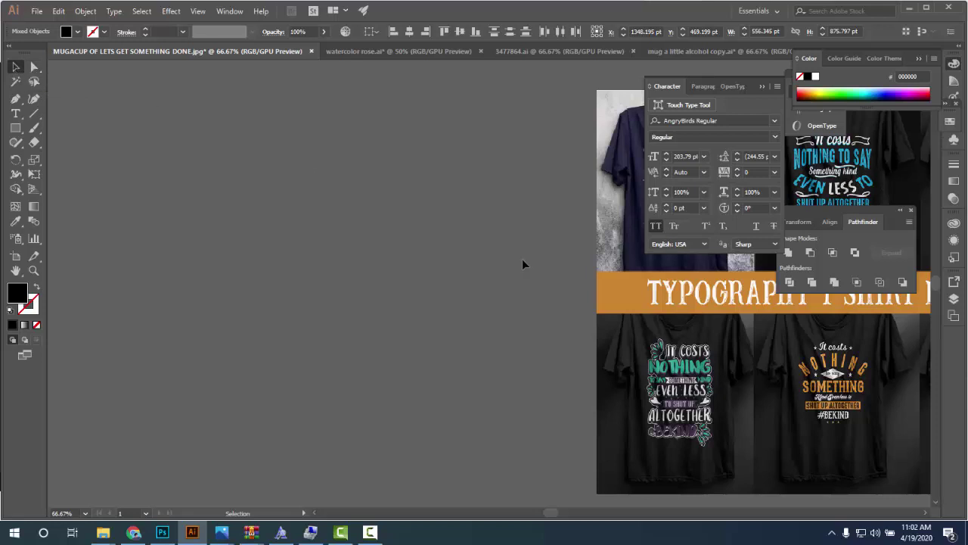
pyautogui.click(605, 267)
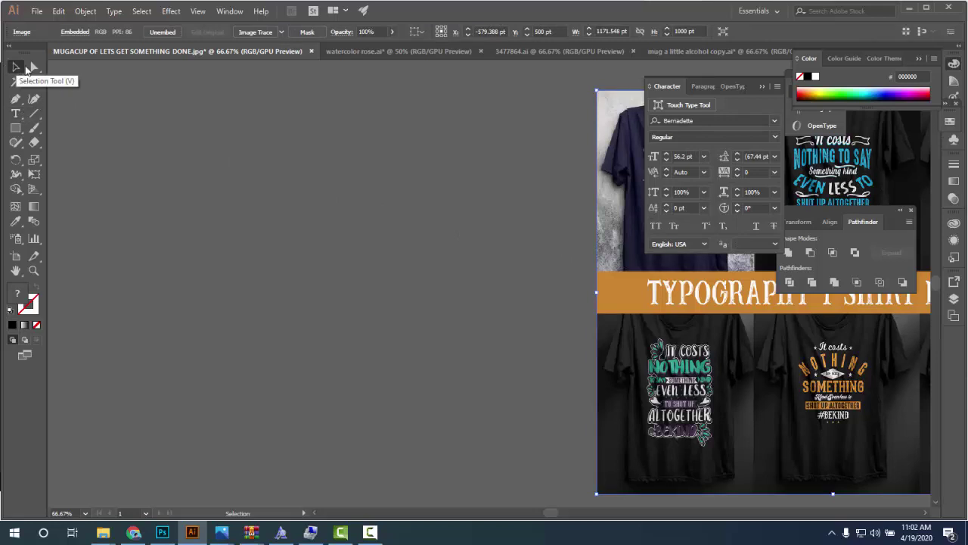
pyautogui.click(121, 77)
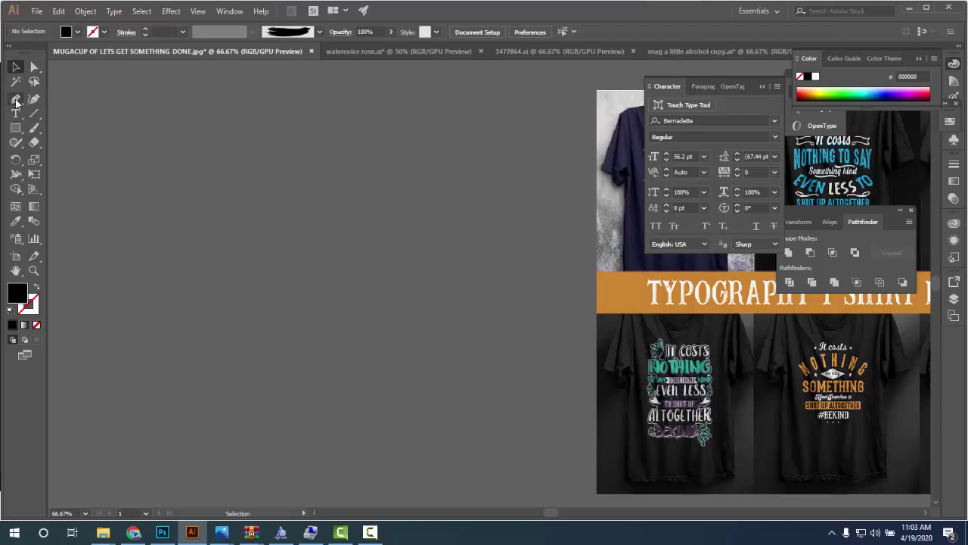
# - Draw a closed bowl path with a curved bottom and left side, then nudge it lower
pyautogui.click(15, 98)
pyautogui.click(120, 124)
pyautogui.moveTo(251, 124); pyautogui.dragTo(367, 155)
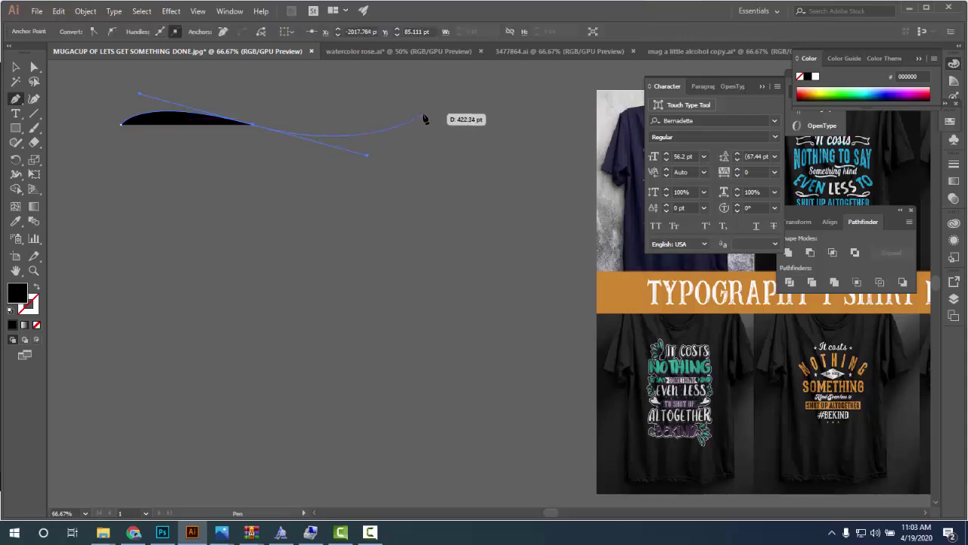
pyautogui.click(422, 116)
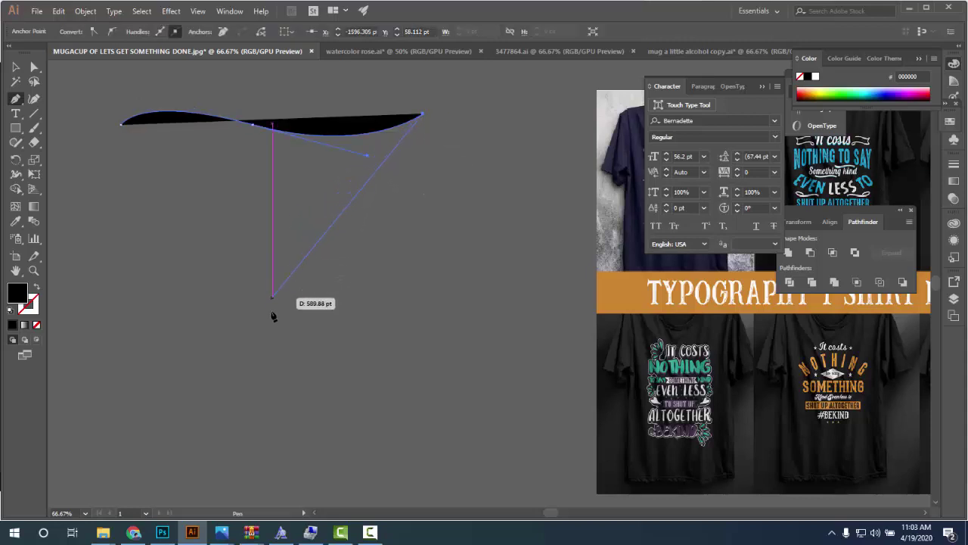
pyautogui.moveTo(272, 316); pyautogui.dragTo(161, 312)
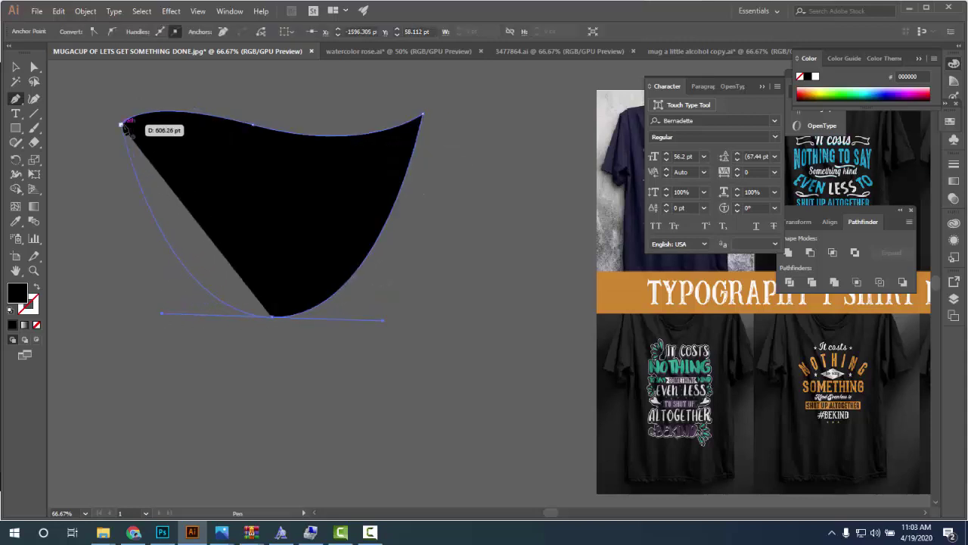
pyautogui.moveTo(121, 123); pyautogui.dragTo(57, 102)
pyautogui.press('v')
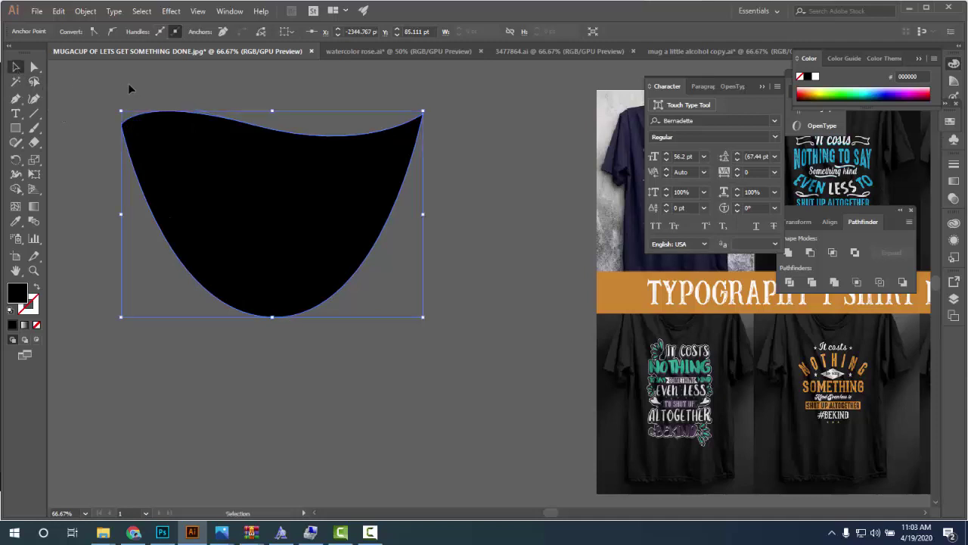
pyautogui.click(386, 316)
pyautogui.moveTo(313, 245); pyautogui.dragTo(326, 333)
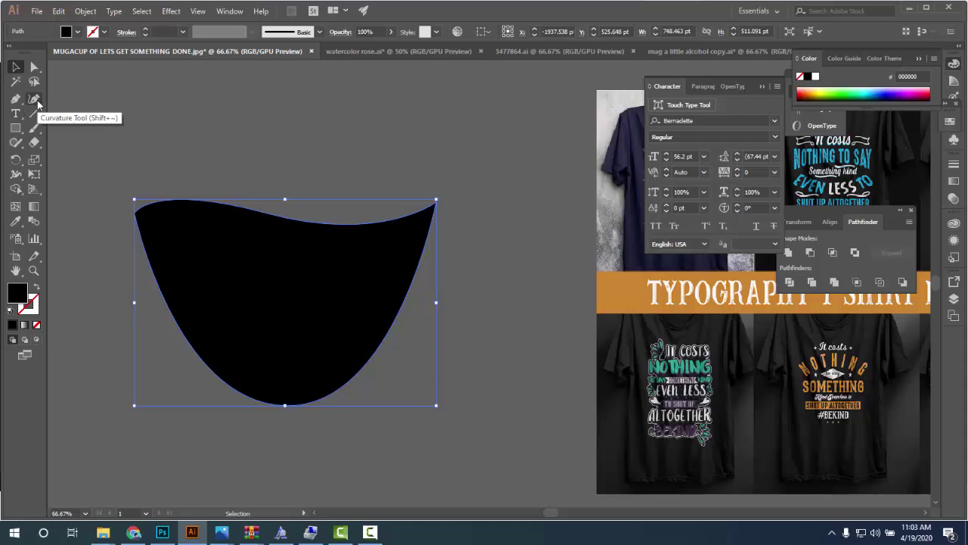
# - Draw a closed rounded head shape with a notch using the Curvature tool
pyautogui.click(37, 100)
pyautogui.click(356, 137)
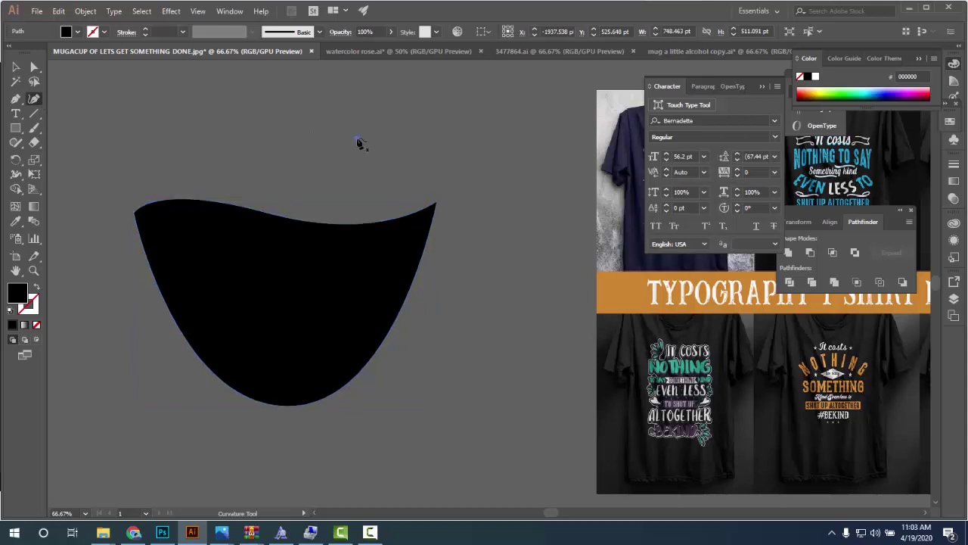
pyautogui.click(421, 121)
pyautogui.click(432, 152)
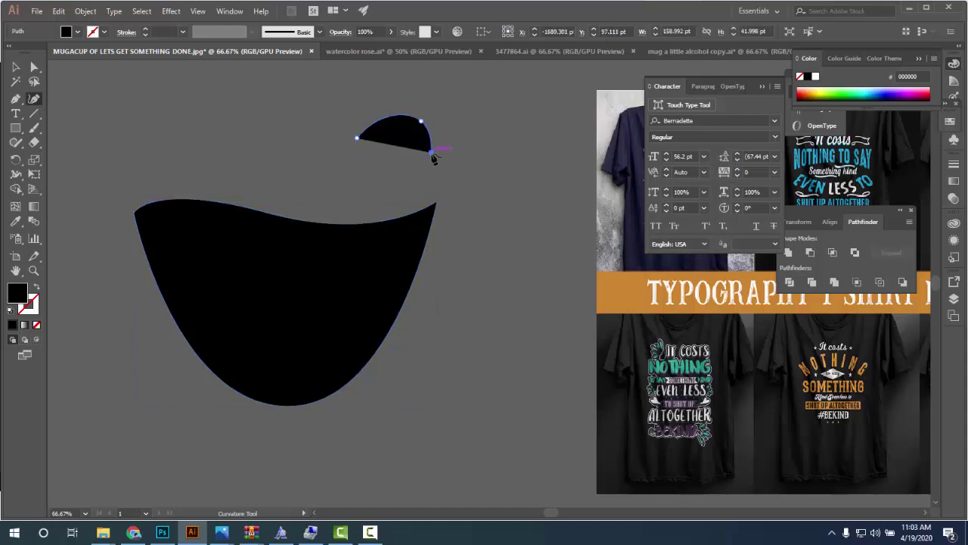
pyautogui.click(412, 184)
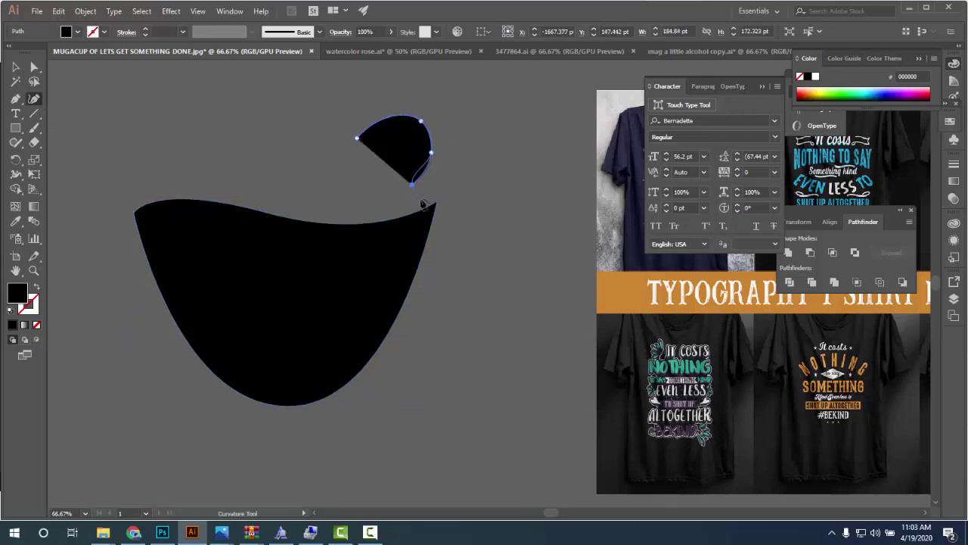
pyautogui.click(463, 204)
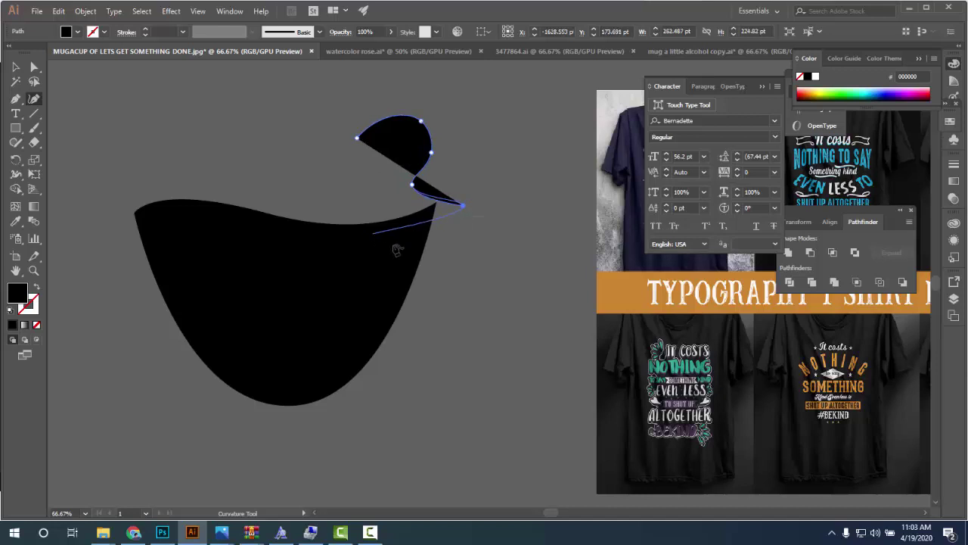
pyautogui.click(432, 257)
pyautogui.click(337, 219)
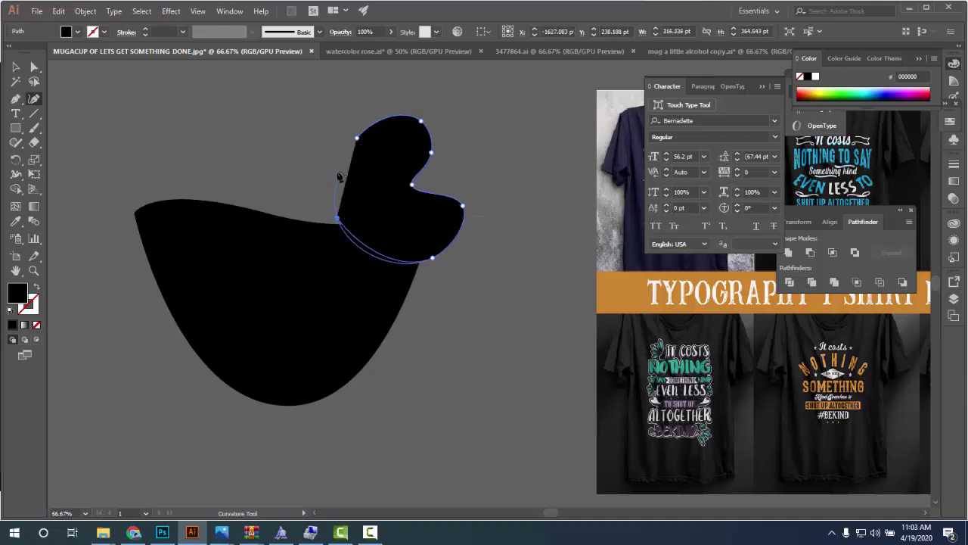
pyautogui.click(357, 139)
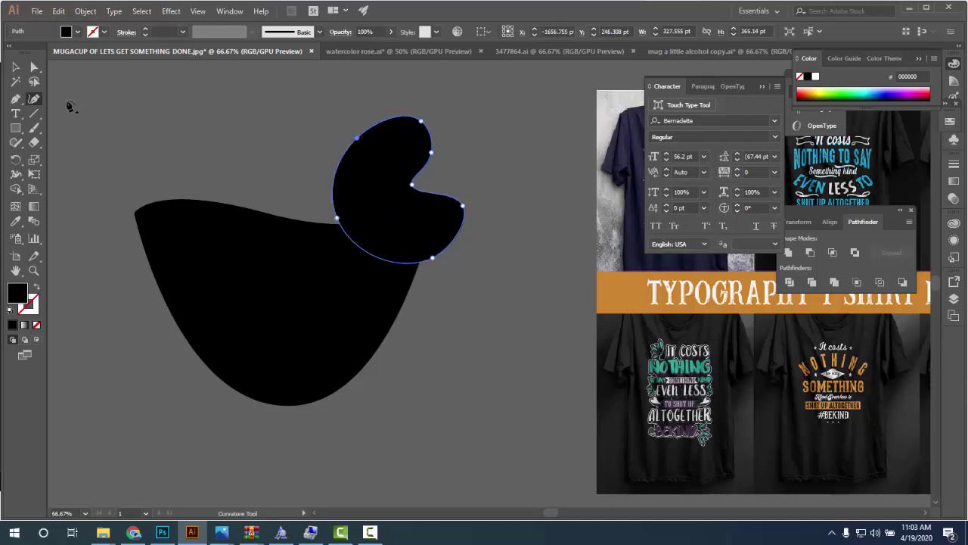
# - Move the bowl further down and shift the head shape to the left
pyautogui.click(15, 67)
pyautogui.moveTo(254, 268); pyautogui.dragTo(263, 420)
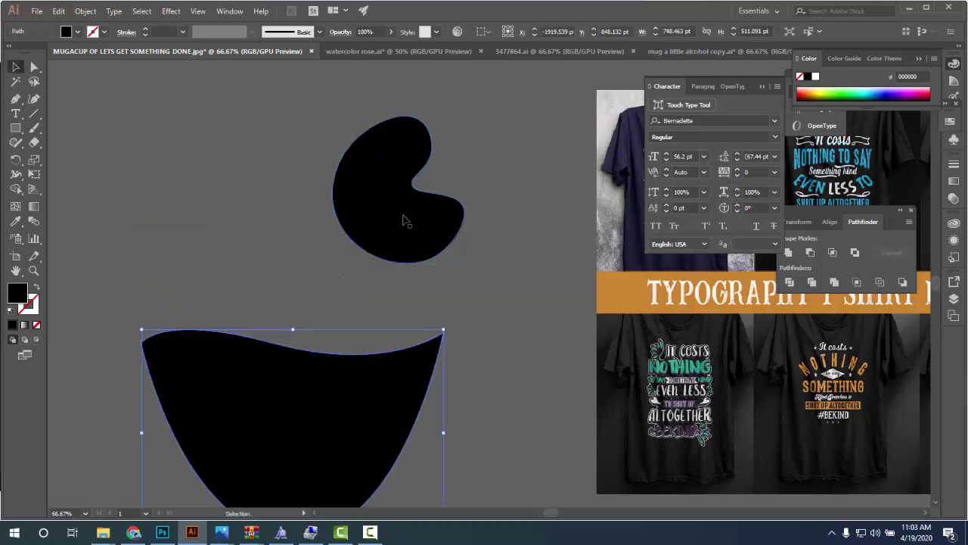
pyautogui.moveTo(401, 216); pyautogui.dragTo(285, 216)
pyautogui.click(391, 201)
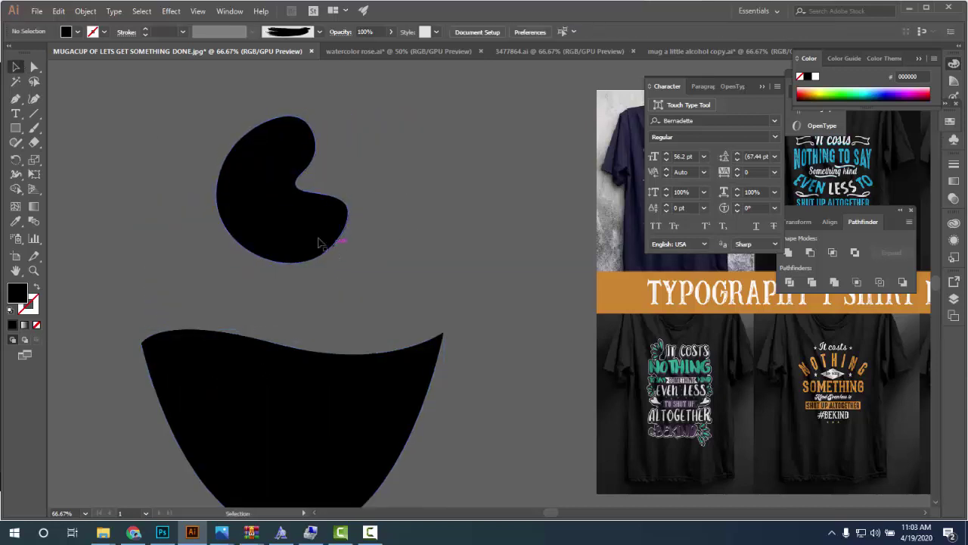
# - Paint a Paintbrush stroke across the head shape and swap fill and stroke colours
pyautogui.click(34, 127)
pyautogui.moveTo(263, 157); pyautogui.dragTo(303, 231)
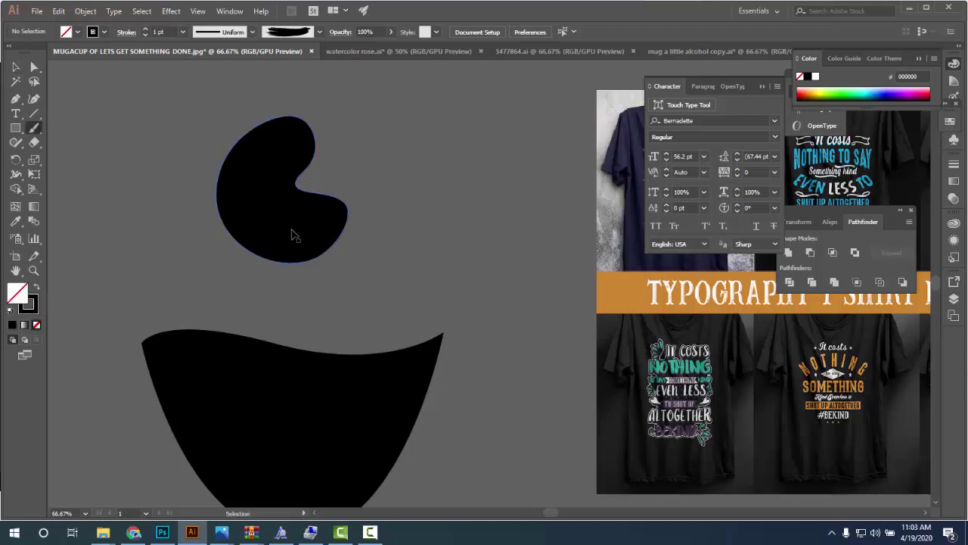
pyautogui.hotkey('shift', 'x')
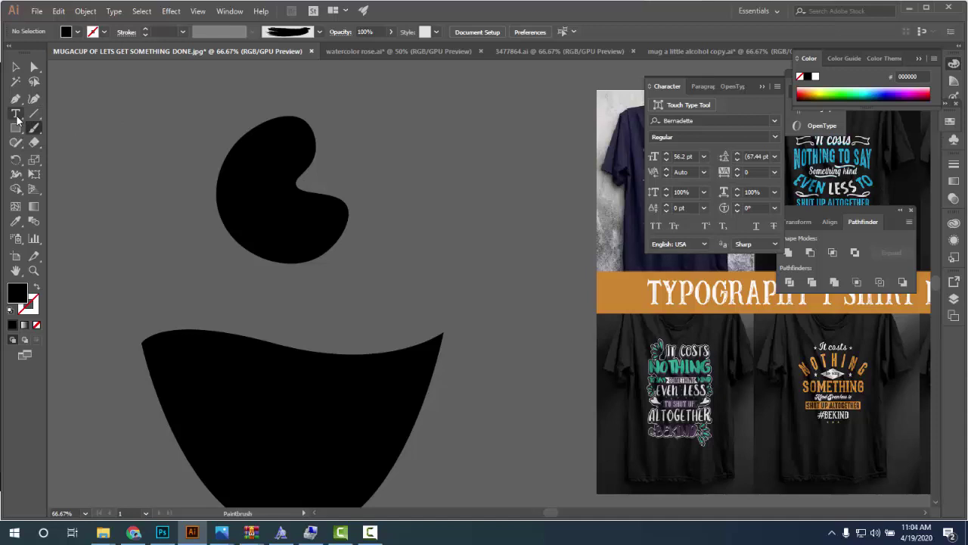
# - Add Lorem ipsum point text in Bernadette and open Make with Warp to pick a warp style
pyautogui.click(16, 114)
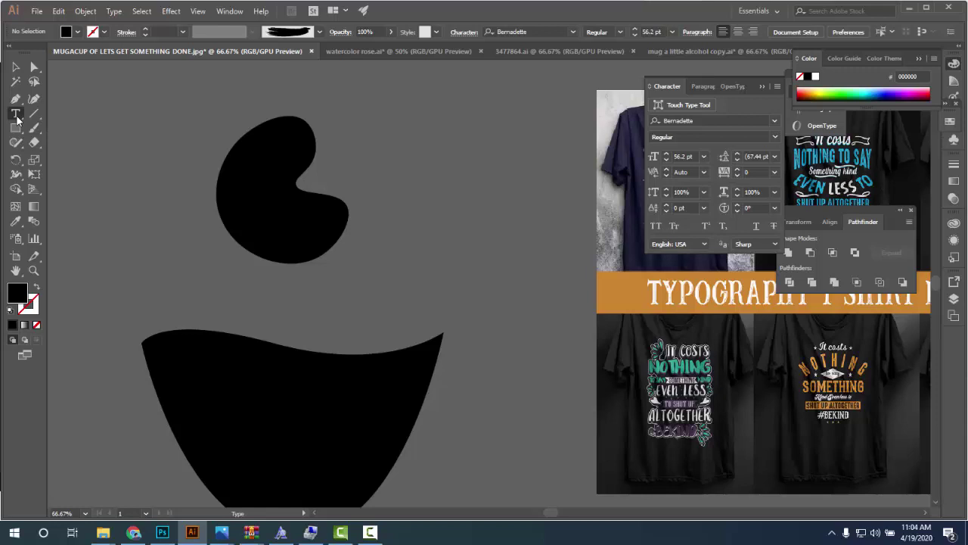
pyautogui.click(79, 117)
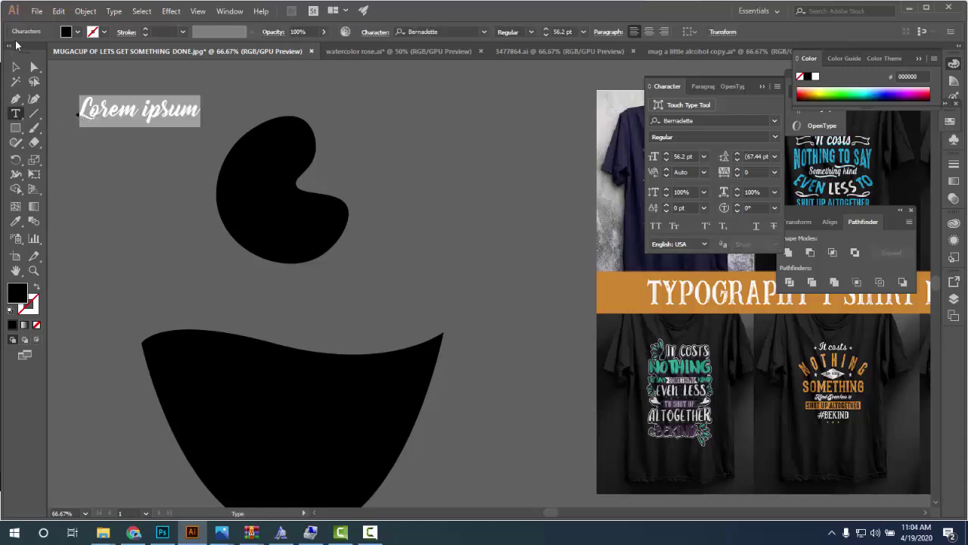
pyautogui.click(16, 66)
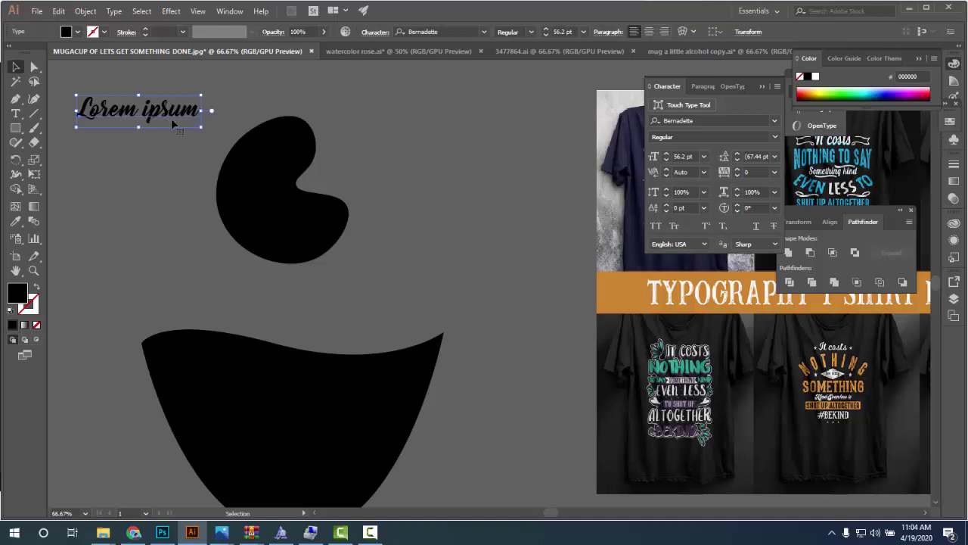
pyautogui.click(695, 33)
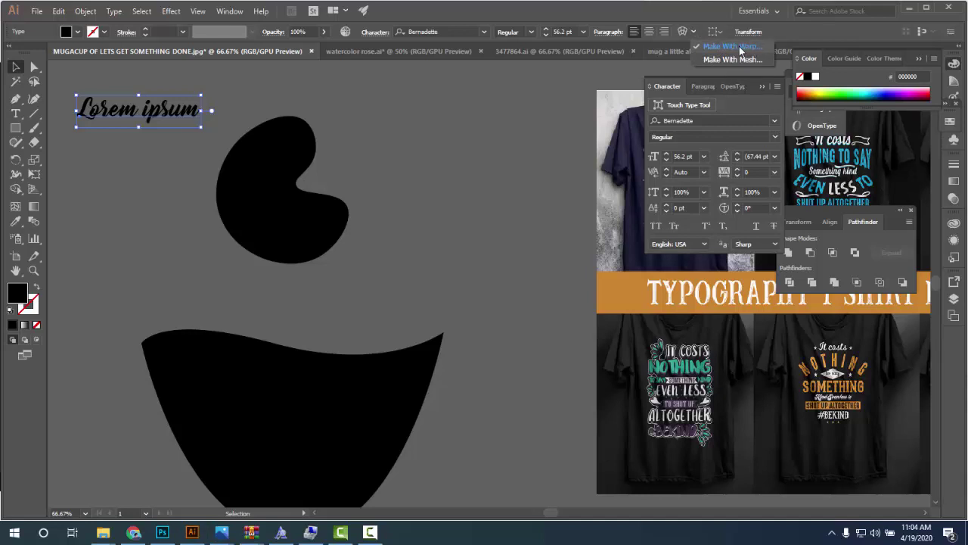
pyautogui.click(739, 47)
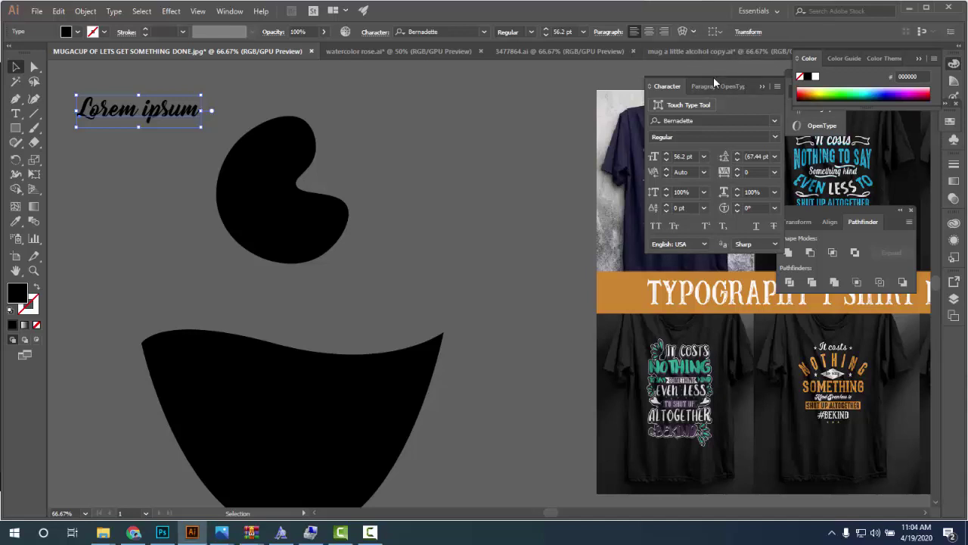
pyautogui.click(684, 33)
pyautogui.click(790, 133)
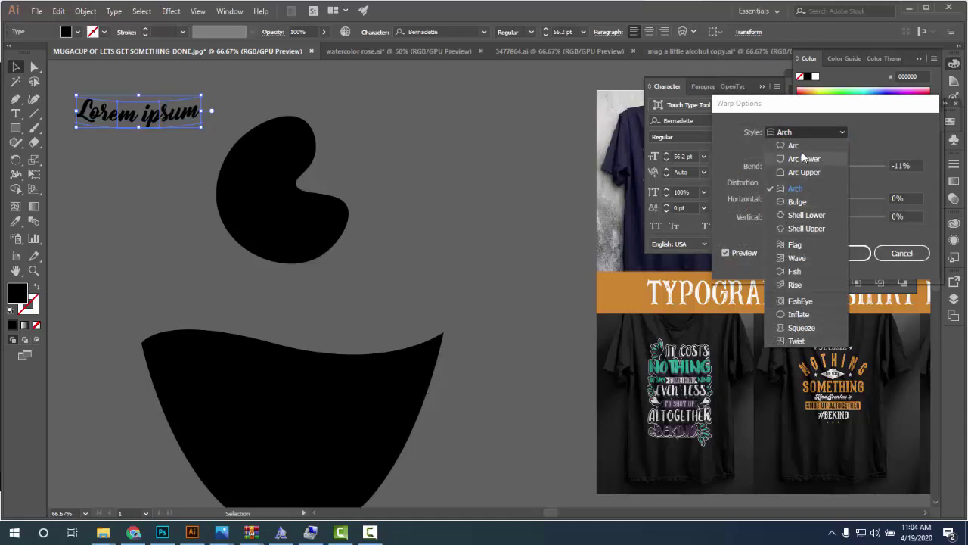
pyautogui.click(800, 132)
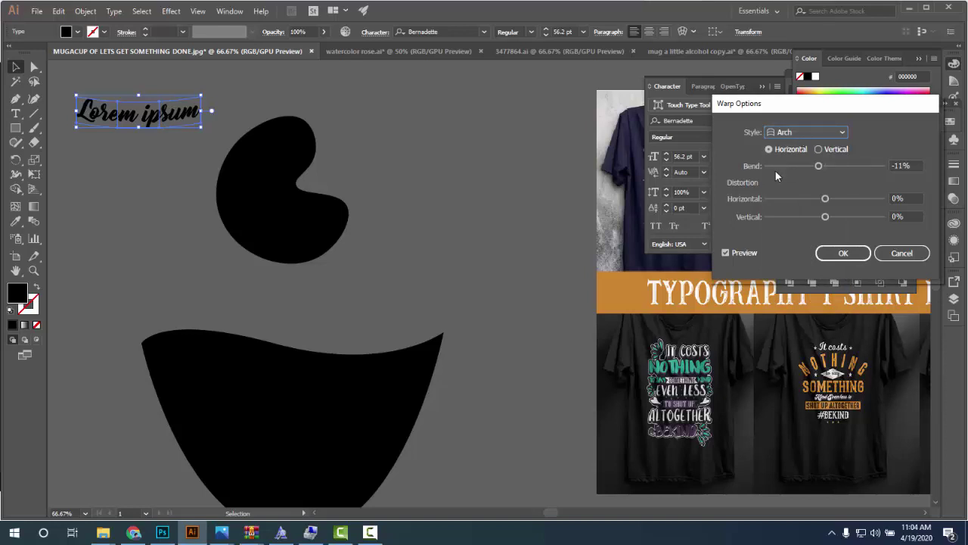
pyautogui.click(815, 132)
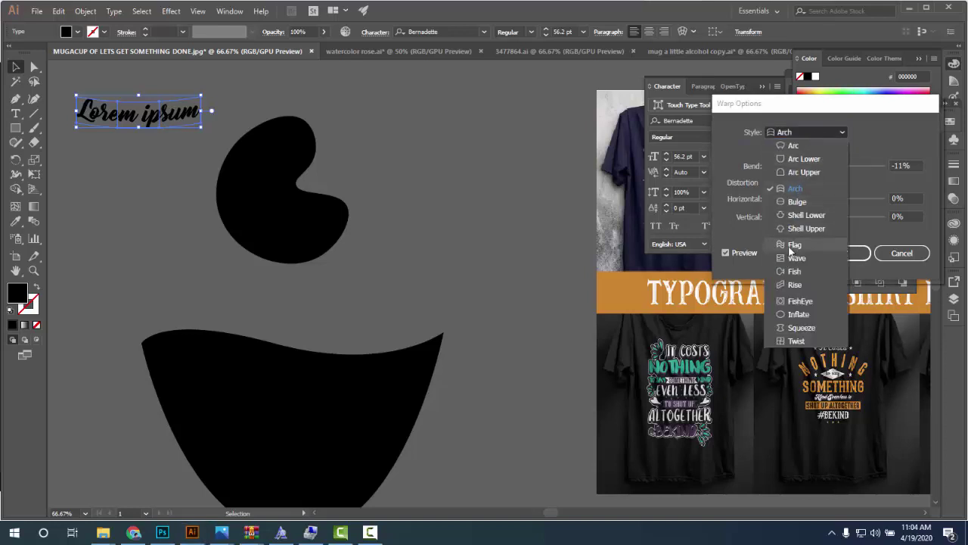
pyautogui.click(838, 134)
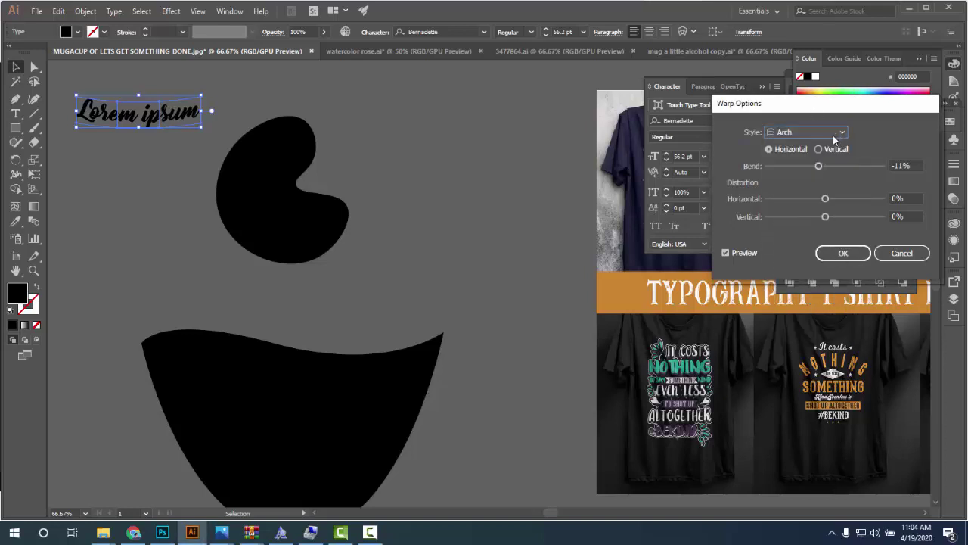
pyautogui.click(803, 130)
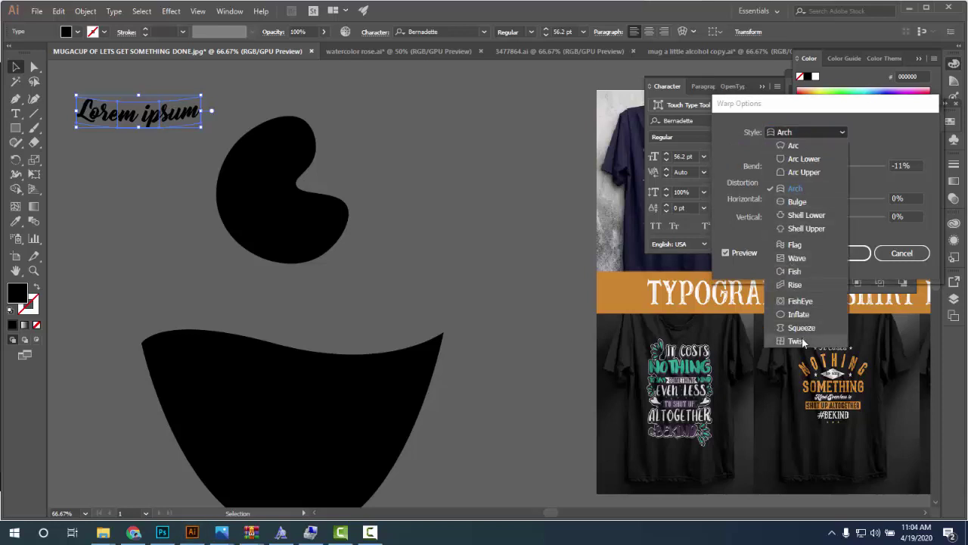
pyautogui.click(790, 130)
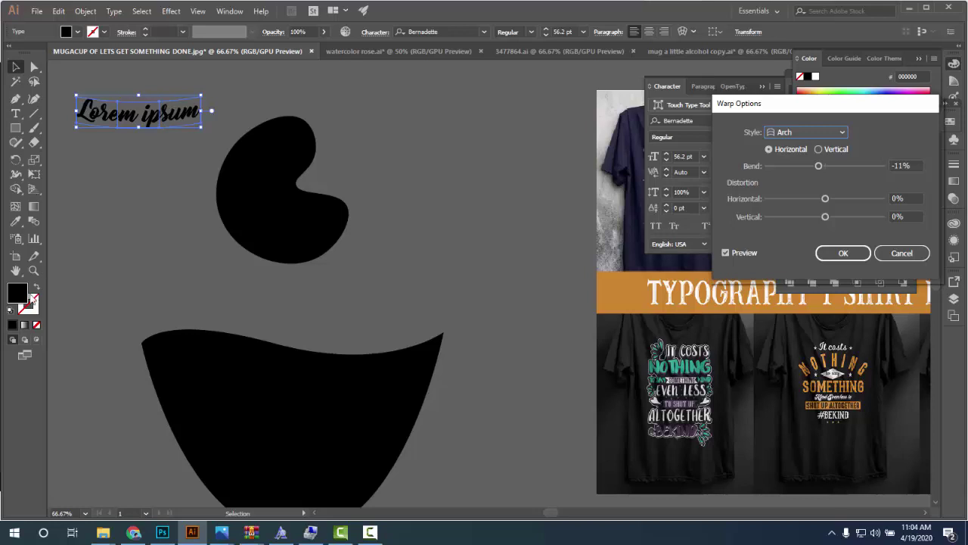
pyautogui.click(814, 131)
pyautogui.click(815, 130)
pyautogui.moveTo(870, 106); pyautogui.dragTo(813, 105)
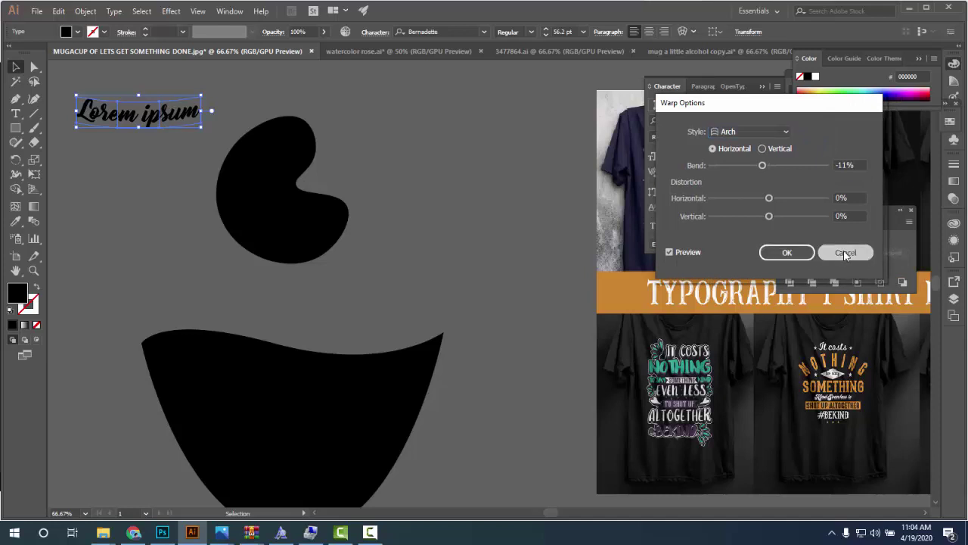
pyautogui.click(845, 253)
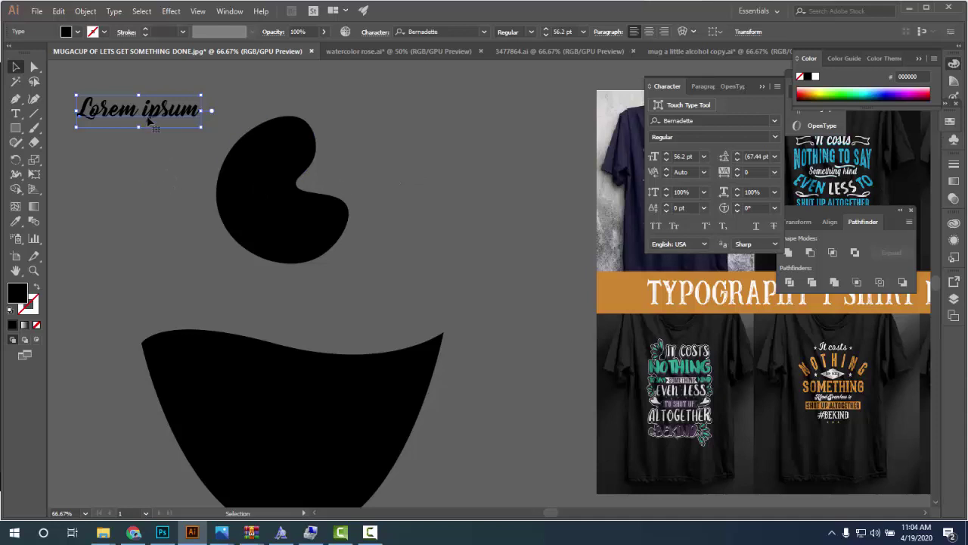
# - Reposition the Lorem ipsum text above and to the left of the head shape
pyautogui.moveTo(148, 120); pyautogui.dragTo(171, 107)
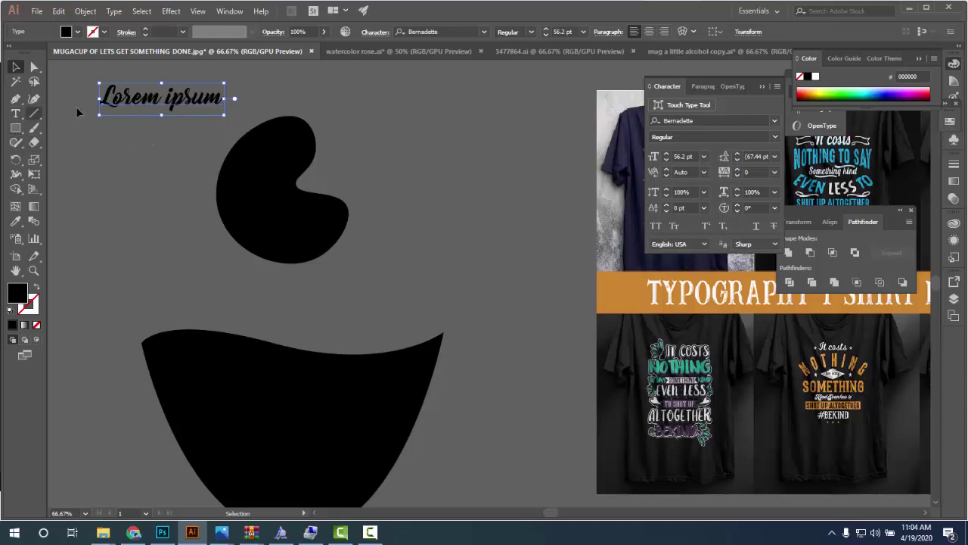
pyautogui.click(261, 118)
pyautogui.moveTo(167, 126); pyautogui.dragTo(405, 168)
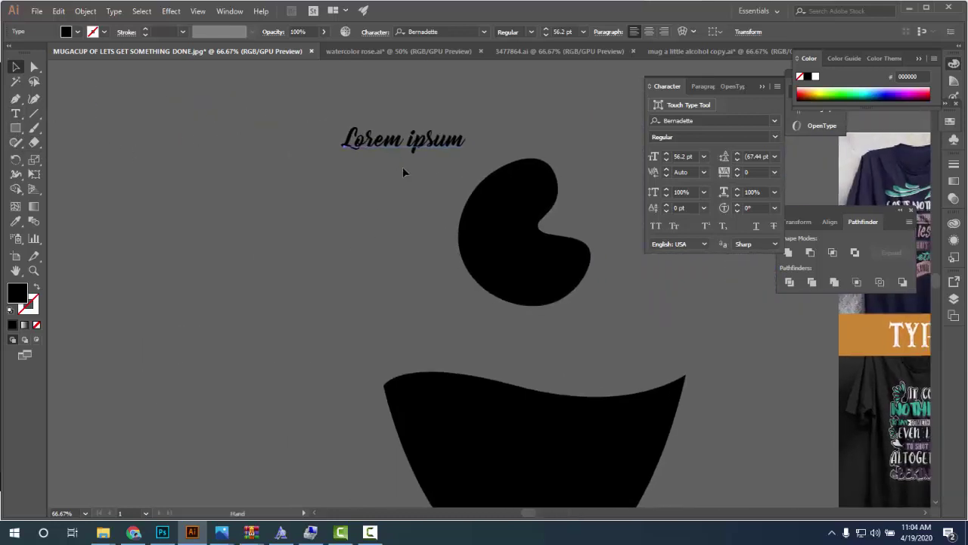
pyautogui.click(400, 148)
pyautogui.moveTo(446, 144); pyautogui.dragTo(355, 118)
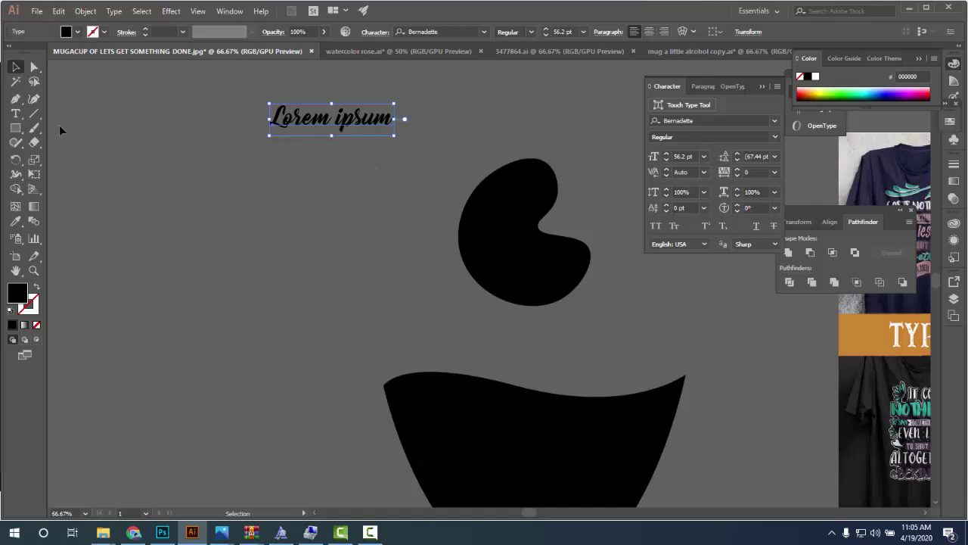
pyautogui.click(17, 129)
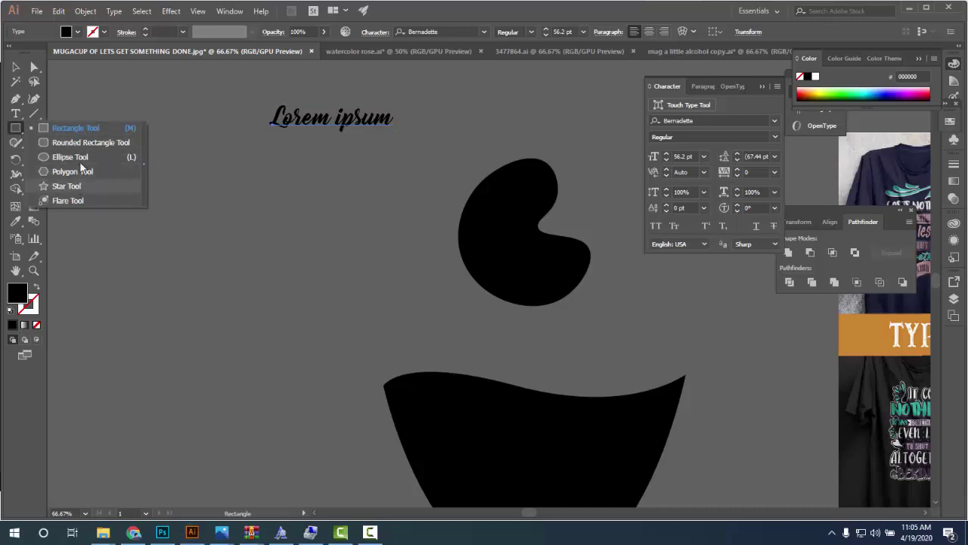
pyautogui.click(15, 126)
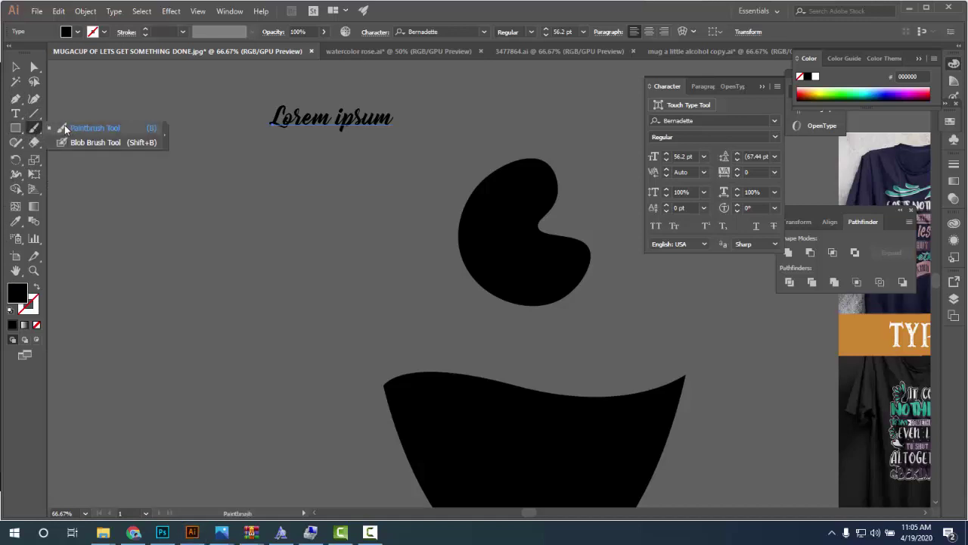
# - Paint a three-stroke star and two wavy strokes below it with the Paintbrush
pyautogui.moveTo(34, 130); pyautogui.dragTo(68, 129)
pyautogui.moveTo(90, 190); pyautogui.dragTo(236, 252)
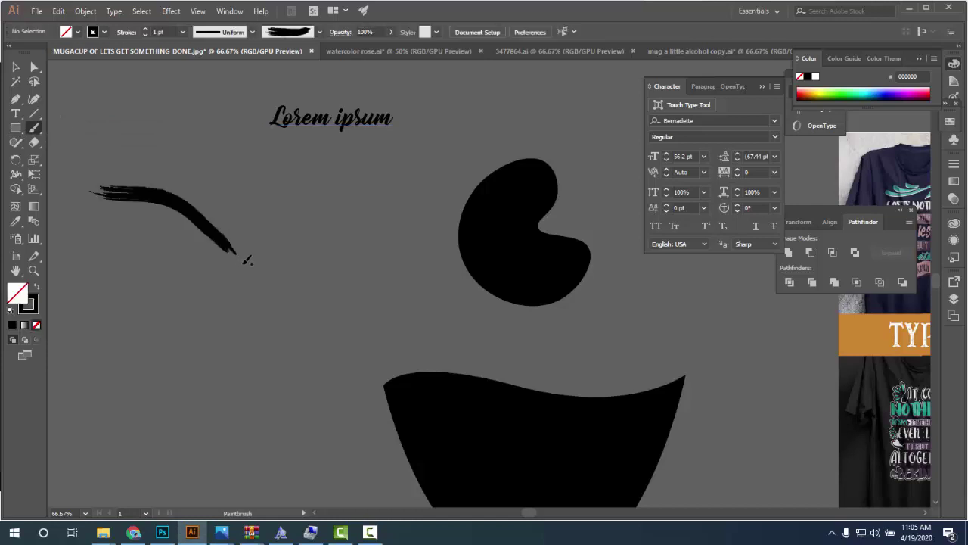
pyautogui.moveTo(113, 263); pyautogui.dragTo(102, 275)
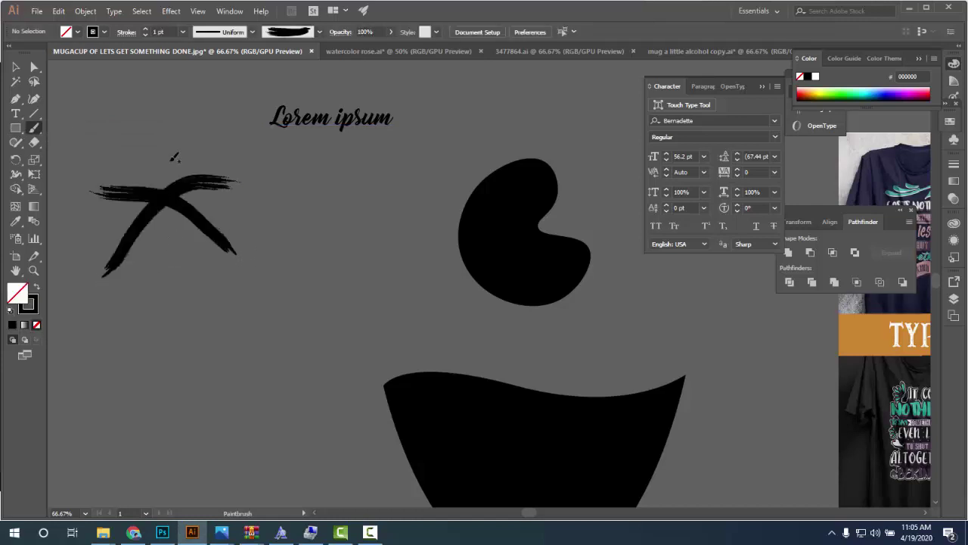
pyautogui.moveTo(161, 146); pyautogui.dragTo(177, 272)
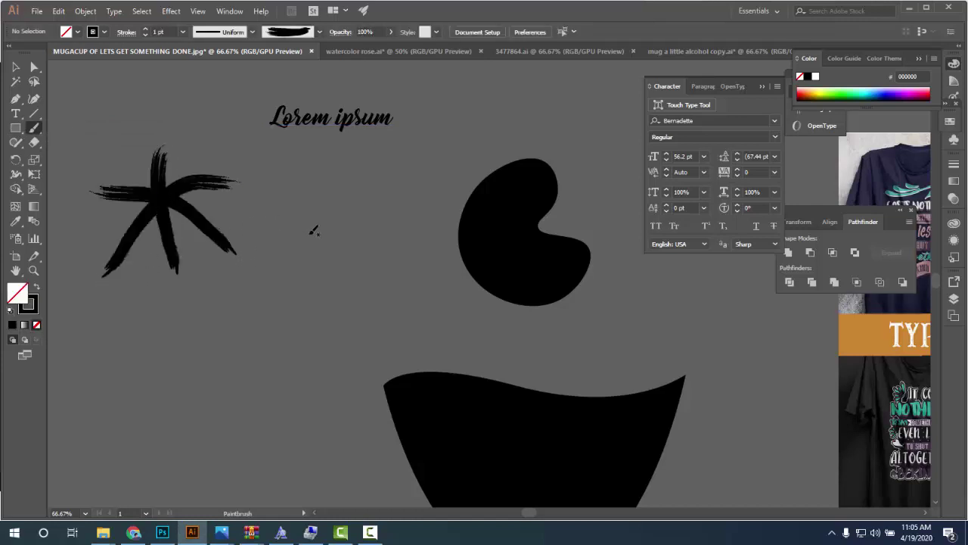
pyautogui.moveTo(265, 290); pyautogui.dragTo(304, 269)
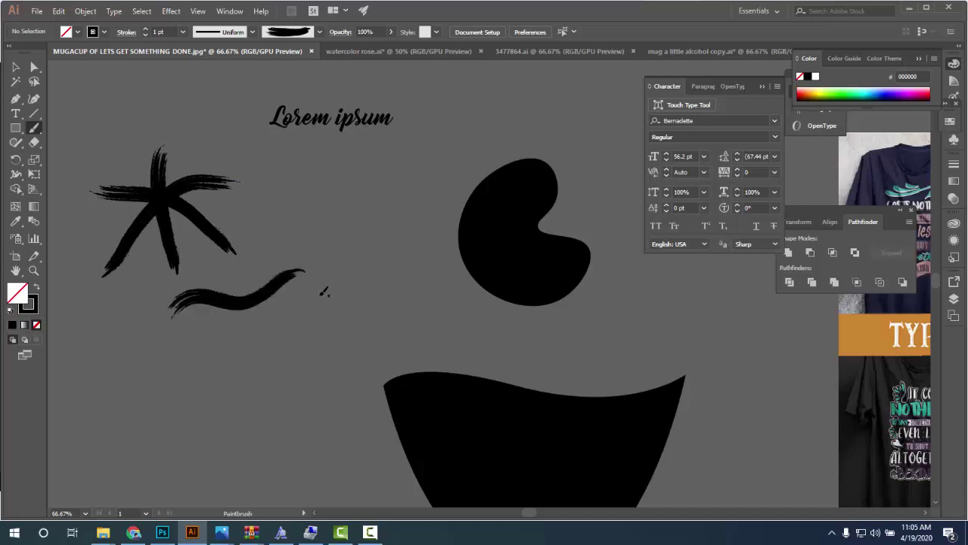
pyautogui.moveTo(287, 321); pyautogui.dragTo(314, 293)
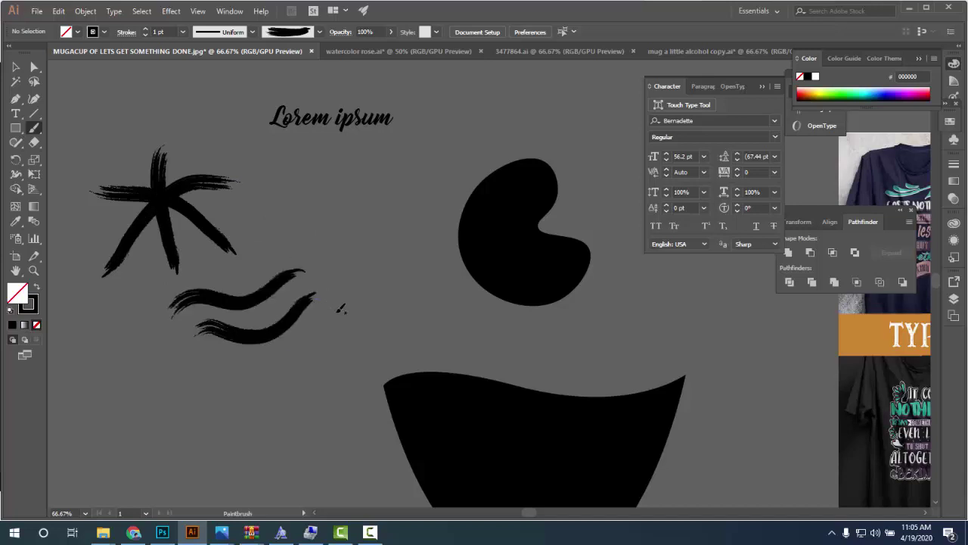
# - Load the Vector Packs Grunge brushes library and paint several rough grunge strokes
pyautogui.click(318, 32)
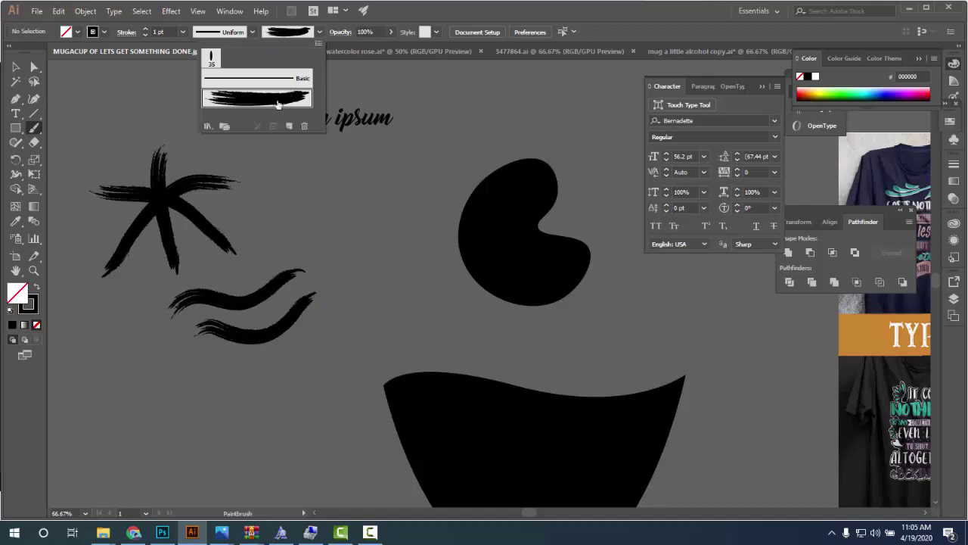
pyautogui.click(208, 126)
pyautogui.moveTo(252, 251)
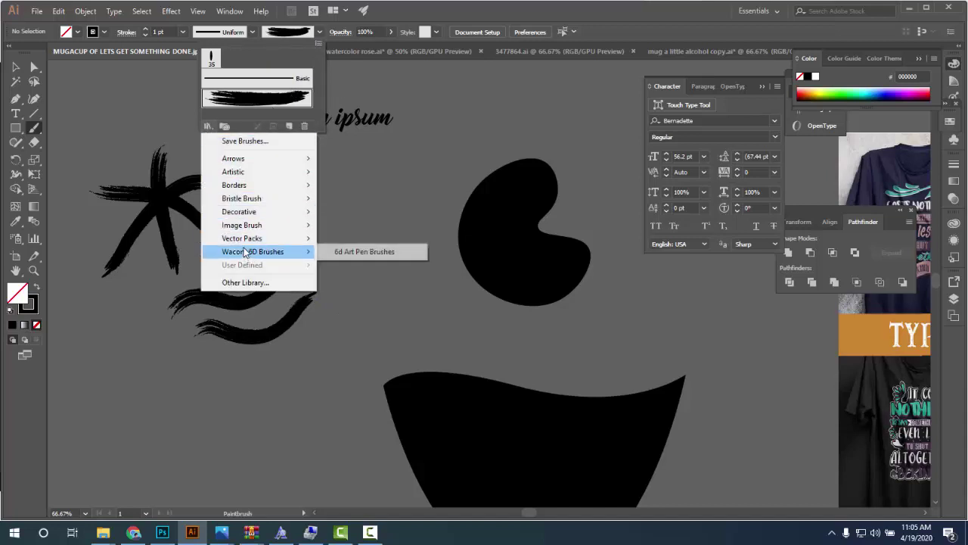
pyautogui.click(378, 238)
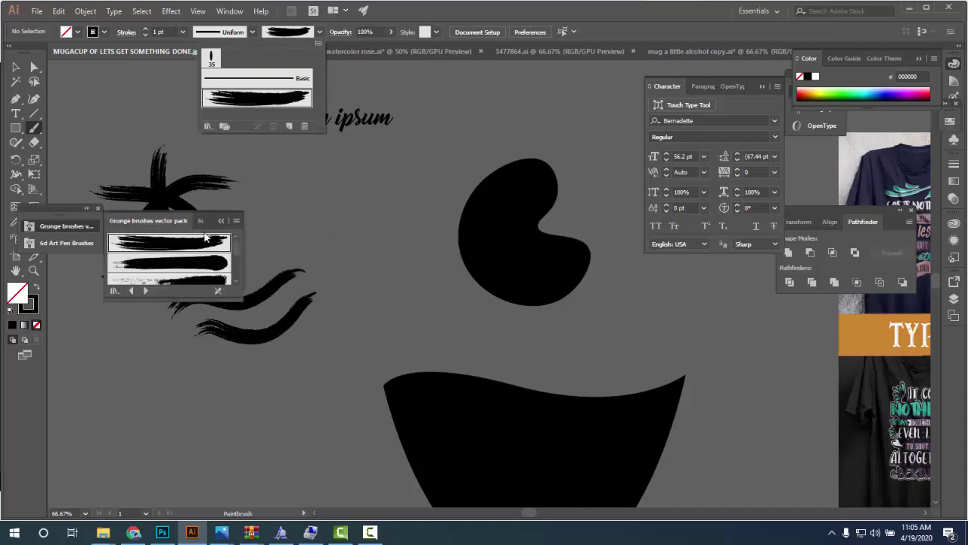
pyautogui.click(176, 217)
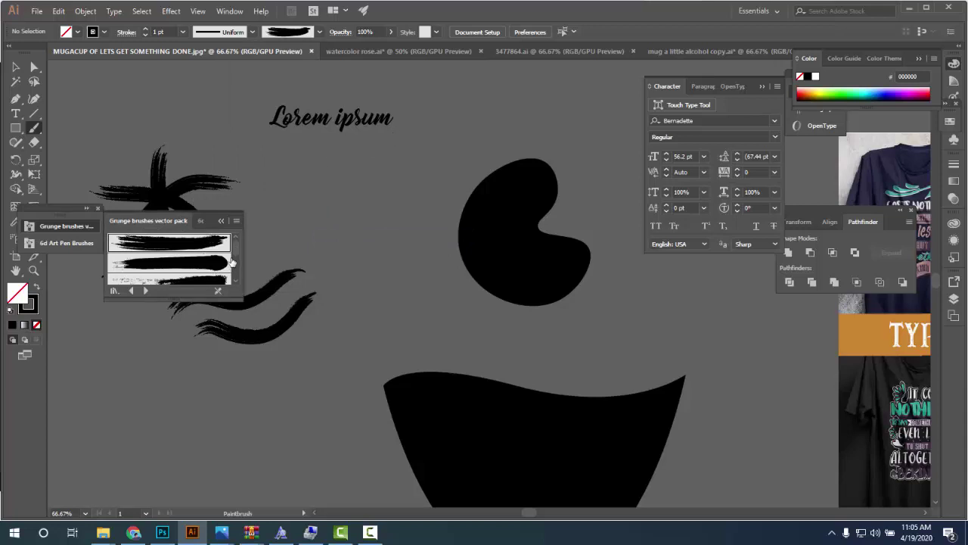
pyautogui.scroll(-2, 236, 262)
pyautogui.click(168, 268)
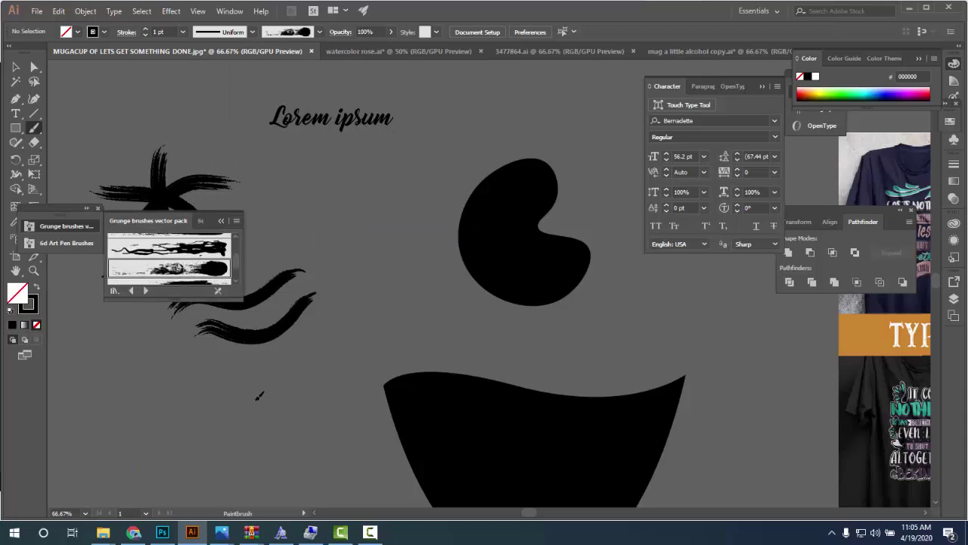
pyautogui.moveTo(138, 457); pyautogui.dragTo(344, 345)
pyautogui.moveTo(301, 402); pyautogui.dragTo(176, 433)
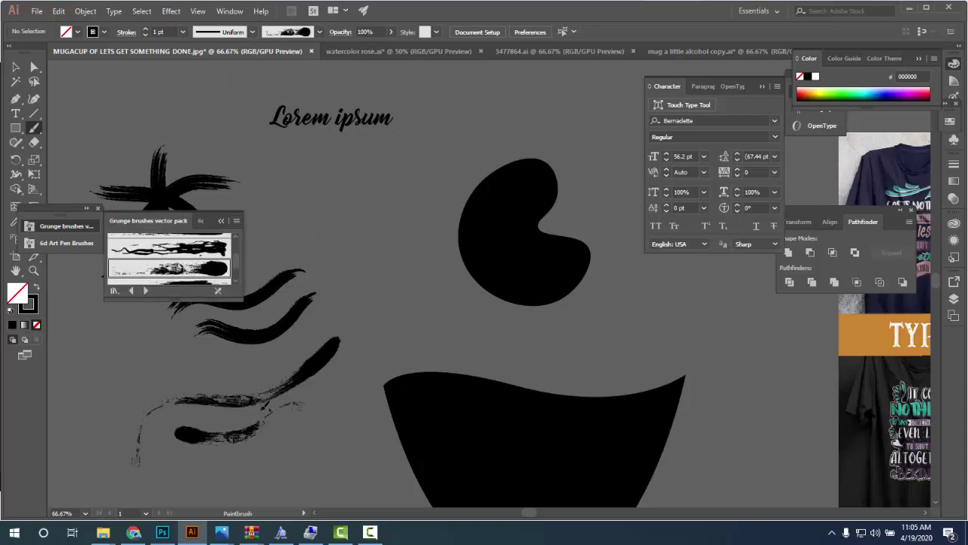
pyautogui.moveTo(240, 362)
pyautogui.mouseDown()
pyautogui.moveTo(239, 454)
pyautogui.moveTo(265, 439)
pyautogui.mouseUp()
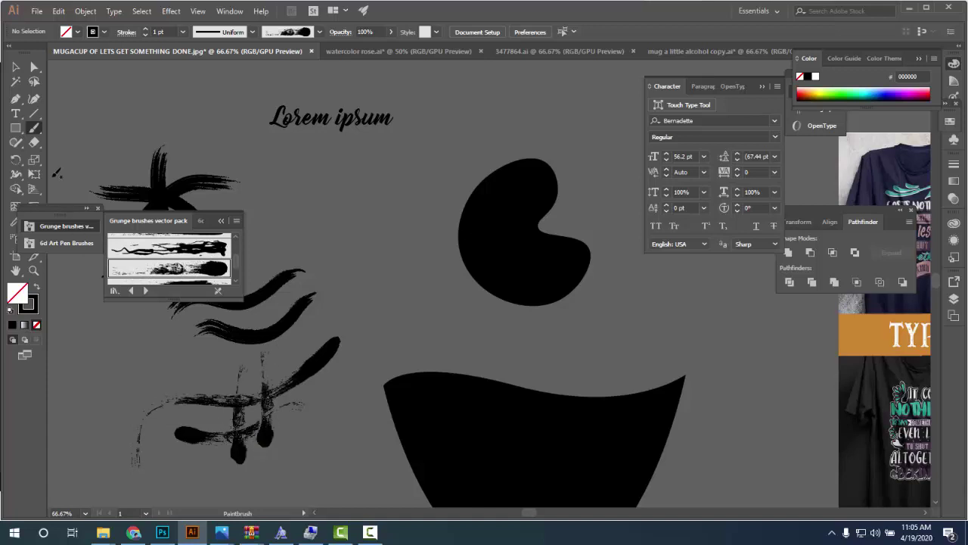
# - Move the strokes and Lorem ipsum up and right, then lower the text slightly
pyautogui.click(18, 67)
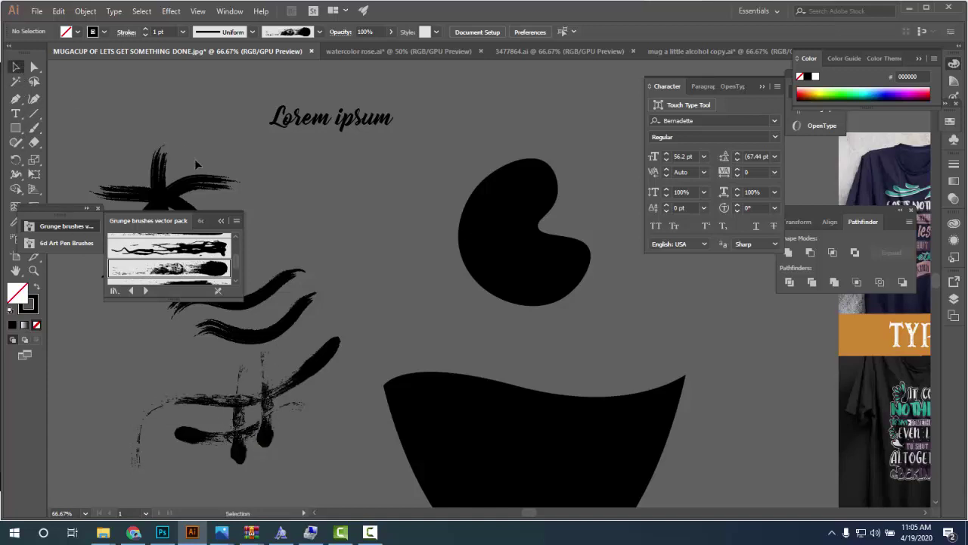
pyautogui.click(221, 220)
pyautogui.hotkey('ctrl', 'a')
pyautogui.click(266, 300)
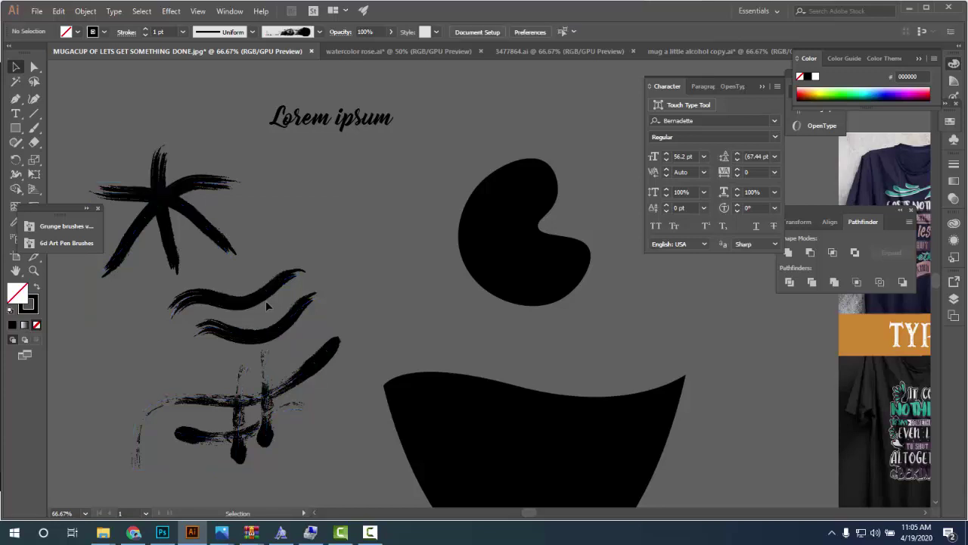
pyautogui.moveTo(133, 137); pyautogui.dragTo(318, 355)
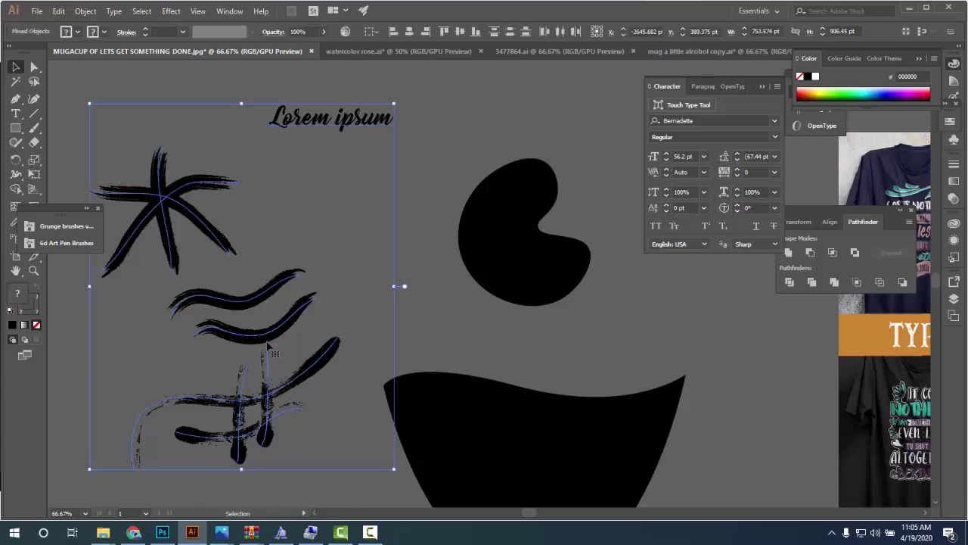
pyautogui.moveTo(370, 224); pyautogui.dragTo(421, 178)
pyautogui.scroll(2, 400, 228)
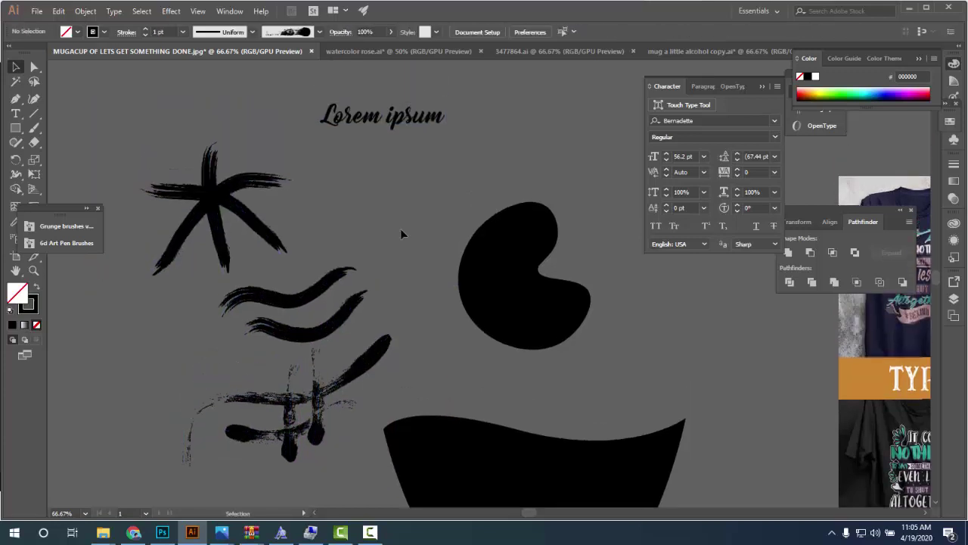
pyautogui.moveTo(417, 118); pyautogui.dragTo(423, 155)
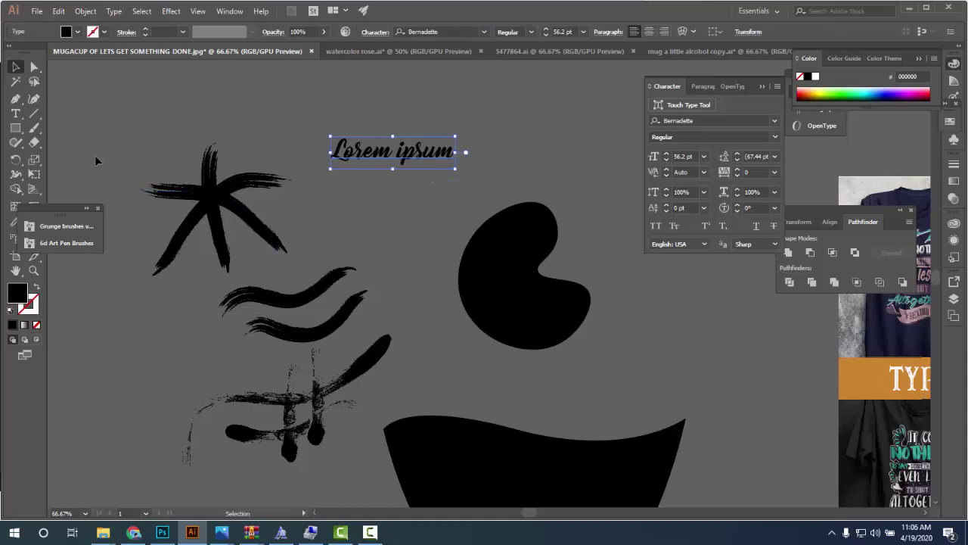
pyautogui.click(83, 203)
# - Collapse the Grunge brushes library and move the brush libraries panel aside
pyautogui.click(82, 221)
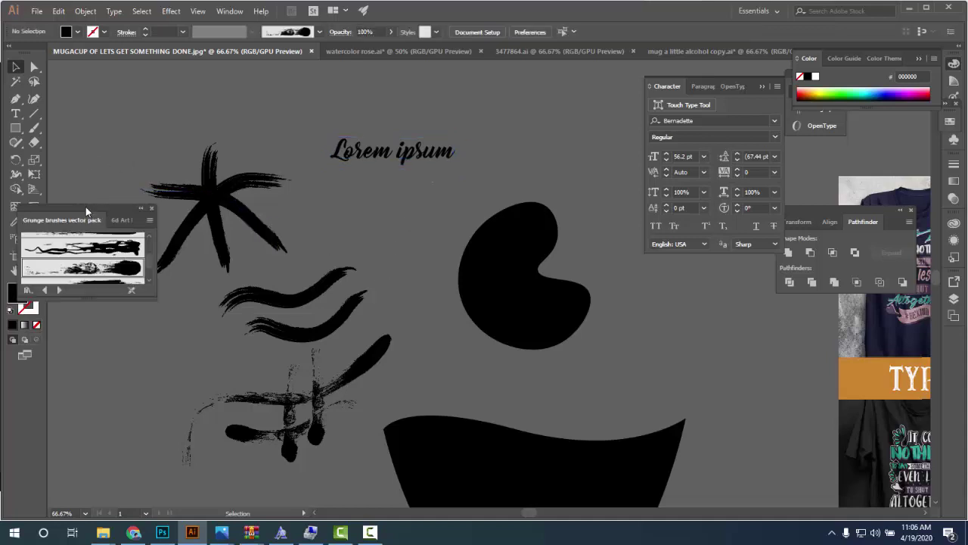
pyautogui.click(138, 215)
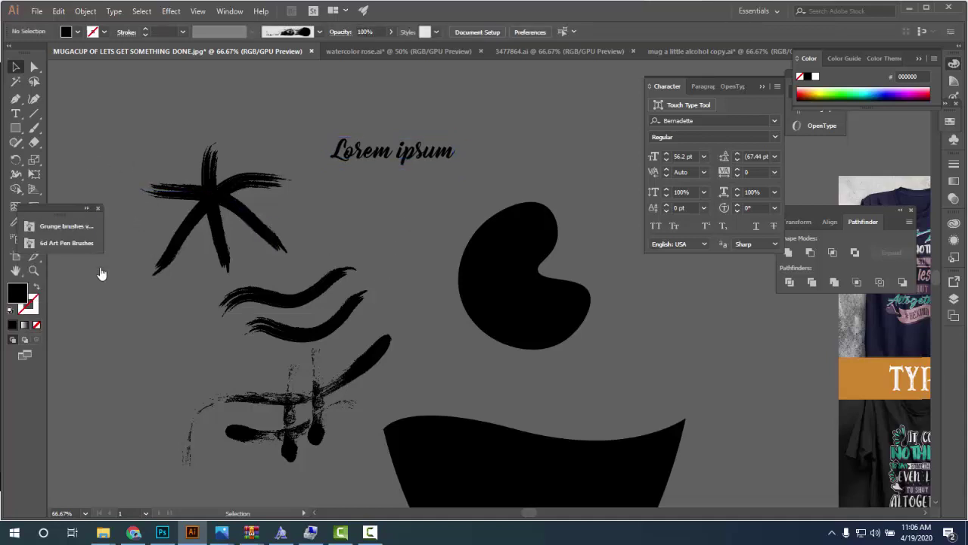
pyautogui.moveTo(62, 211); pyautogui.dragTo(390, 76)
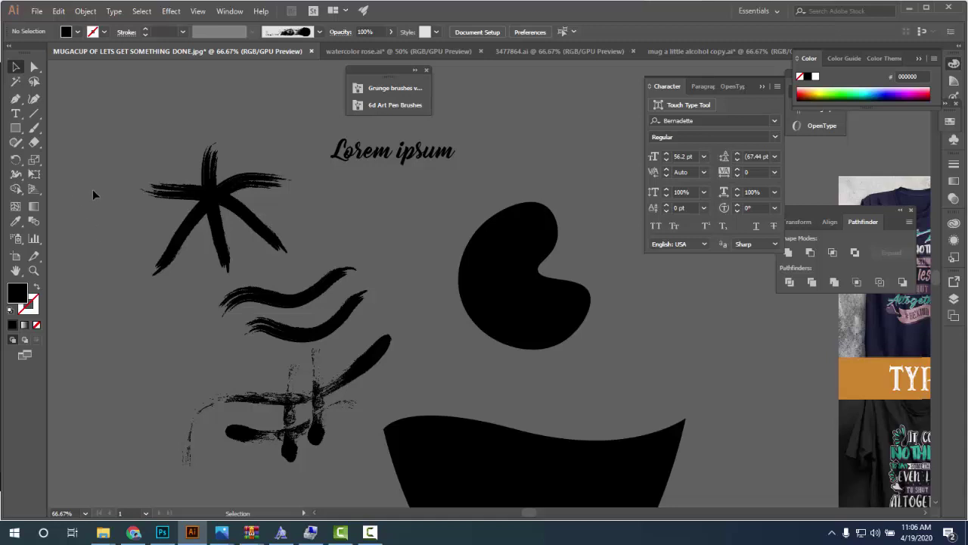
pyautogui.scroll(-1, 92, 189)
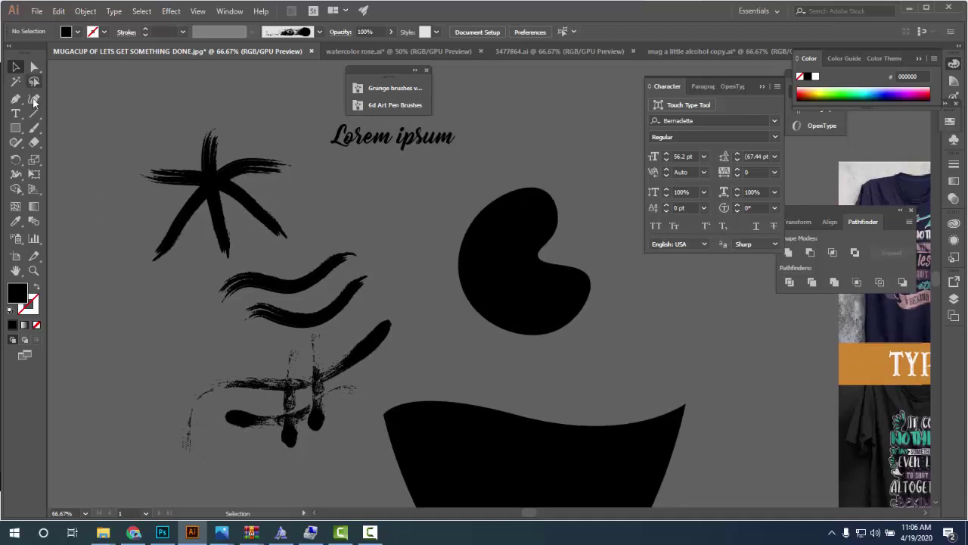
pyautogui.moveTo(34, 128); pyautogui.dragTo(68, 133)
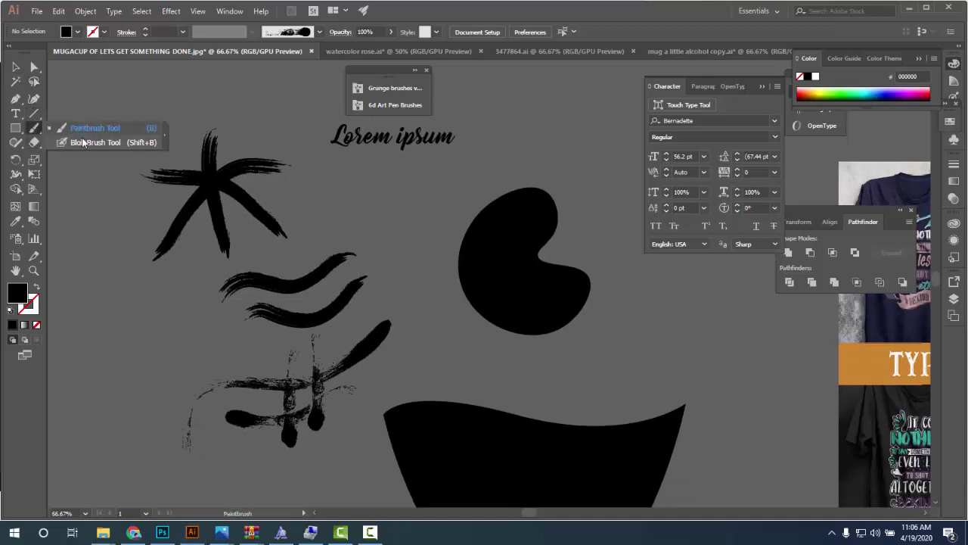
# - Paint thick Blob Brush loops over the star, under Lorem ipsum and above the bean
pyautogui.click(82, 143)
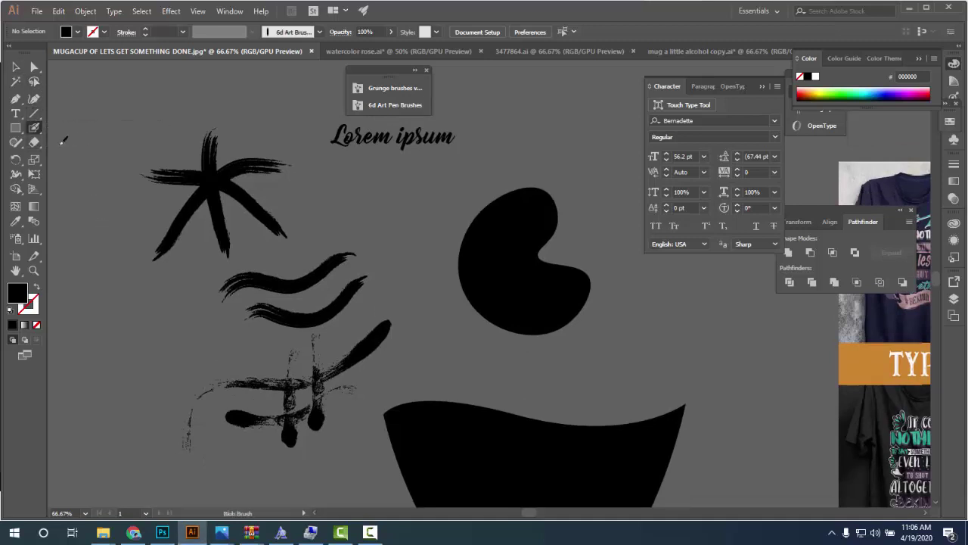
pyautogui.moveTo(37, 128); pyautogui.dragTo(45, 136)
pyautogui.click(78, 142)
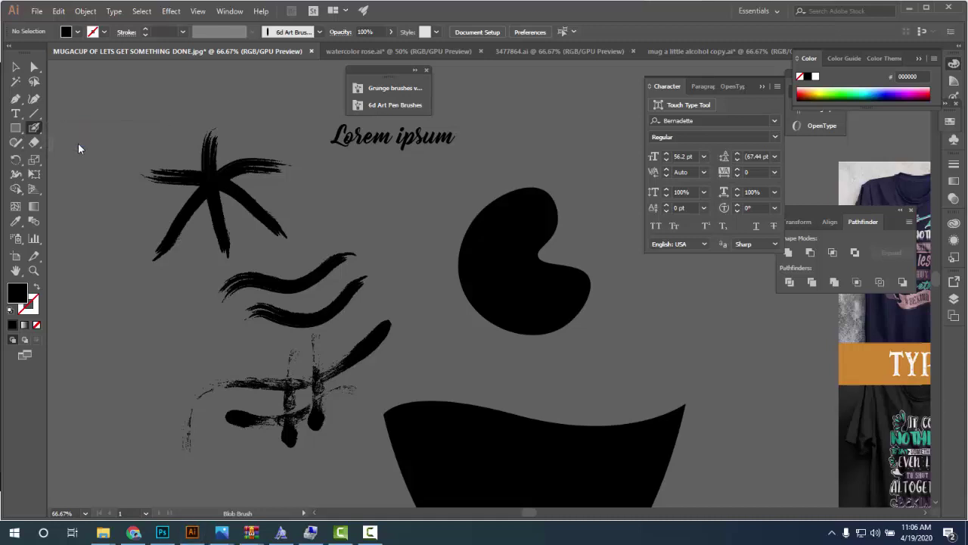
pyautogui.moveTo(125, 115)
pyautogui.mouseDown()
pyautogui.moveTo(100, 120)
pyautogui.moveTo(101, 190)
pyautogui.moveTo(106, 168)
pyautogui.moveTo(166, 121)
pyautogui.moveTo(227, 119)
pyautogui.mouseUp()
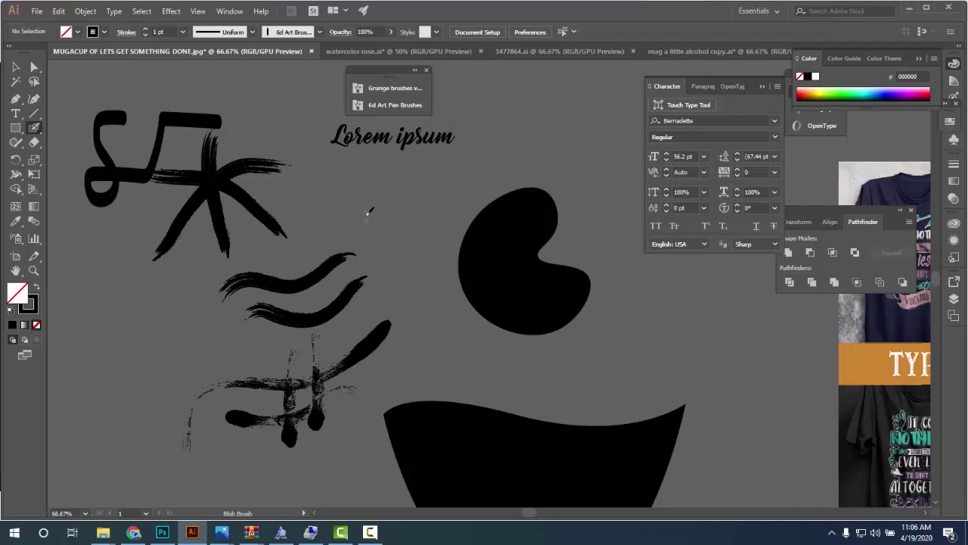
pyautogui.moveTo(355, 196)
pyautogui.mouseDown()
pyautogui.moveTo(350, 214)
pyautogui.moveTo(378, 196)
pyautogui.moveTo(394, 162)
pyautogui.moveTo(398, 226)
pyautogui.moveTo(361, 203)
pyautogui.moveTo(431, 179)
pyautogui.mouseUp()
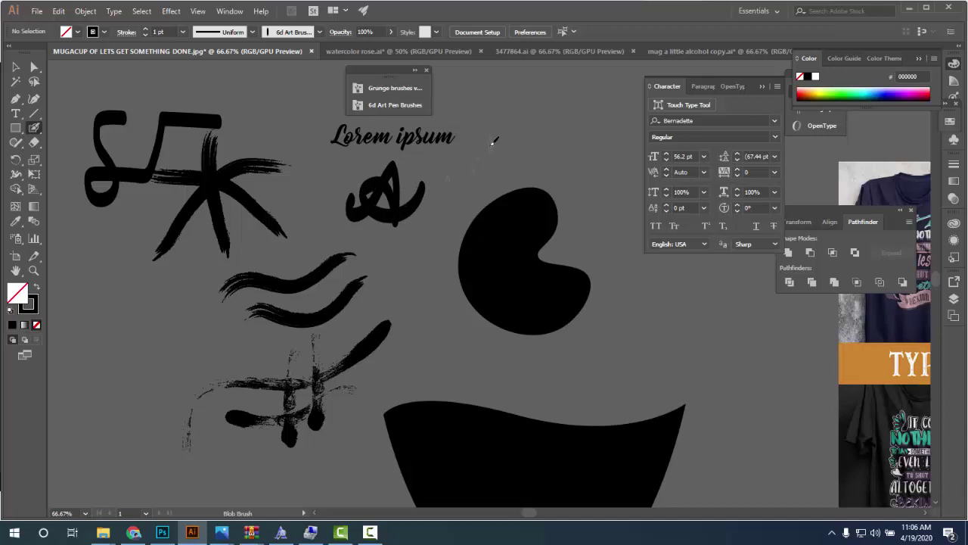
pyautogui.moveTo(493, 140)
pyautogui.mouseDown()
pyautogui.moveTo(530, 98)
pyautogui.moveTo(492, 175)
pyautogui.moveTo(554, 153)
pyautogui.moveTo(558, 130)
pyautogui.moveTo(543, 189)
pyautogui.mouseUp()
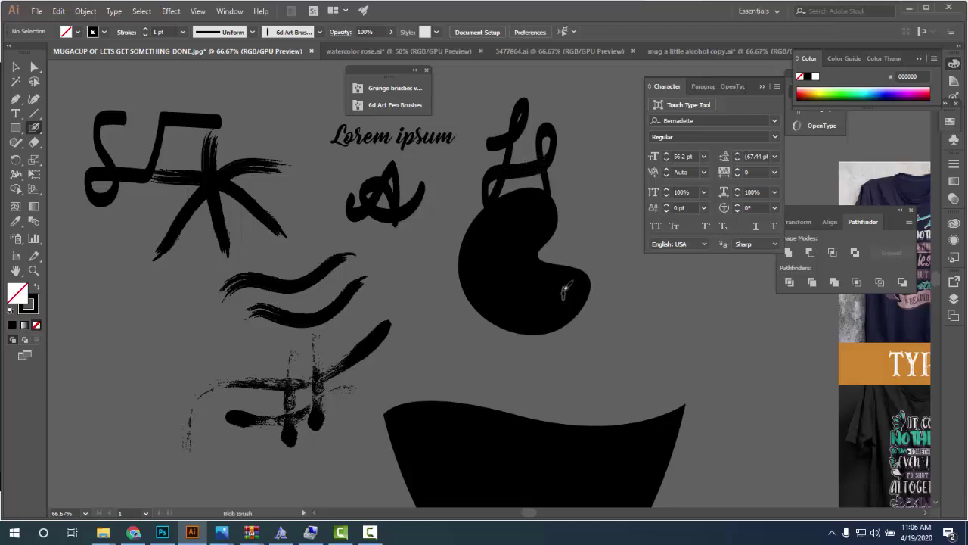
# - Undo the test scribbles on the bean shape and text
pyautogui.keyDown('ctrl'); pyautogui.click(502, 295); pyautogui.keyUp('ctrl')
pyautogui.hotkey('ctrl', 'shift', 'a')
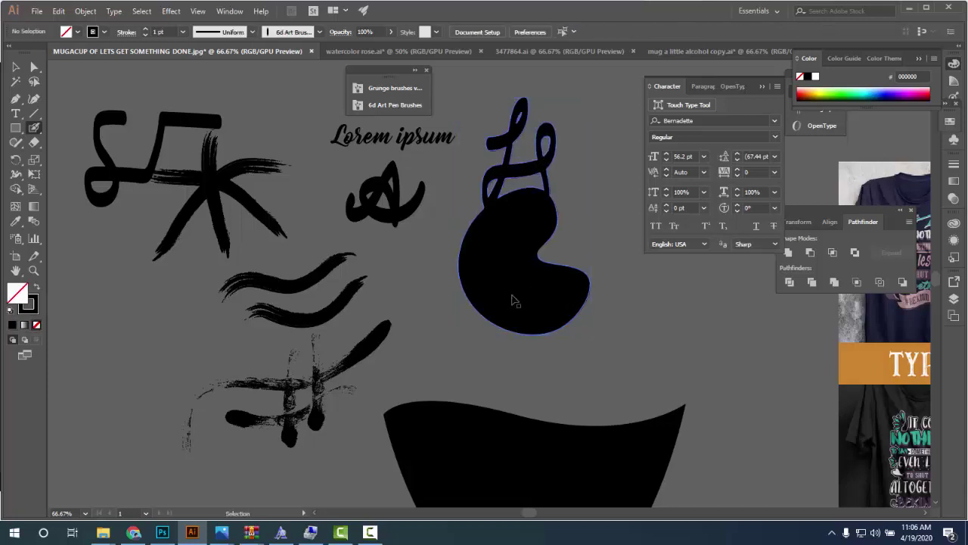
pyautogui.click(499, 143)
pyautogui.hotkey('ctrl', 'z')
pyautogui.hotkey('ctrl', 'z')
pyautogui.hotkey('ctrl', 'z')
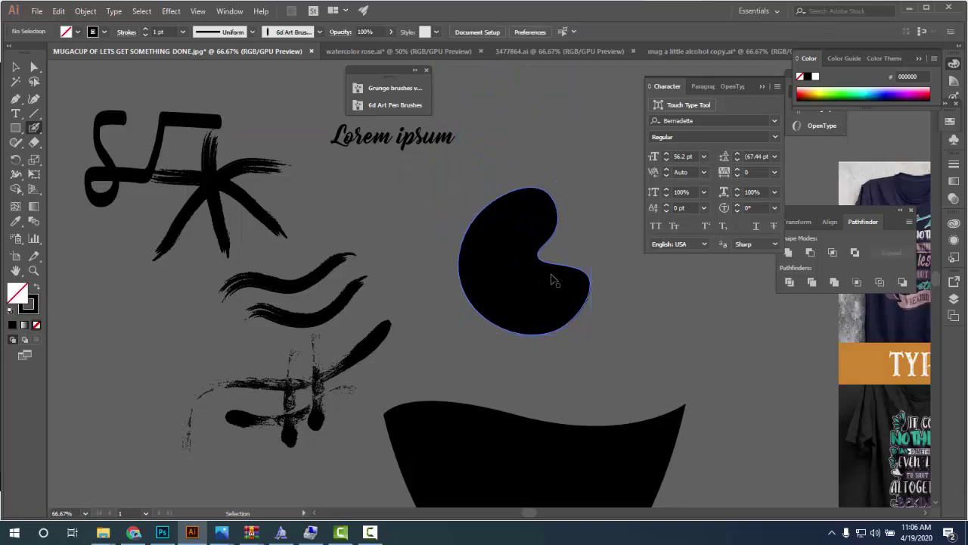
# - Set the fill to None and make the stroke swatch active
pyautogui.click(815, 76)
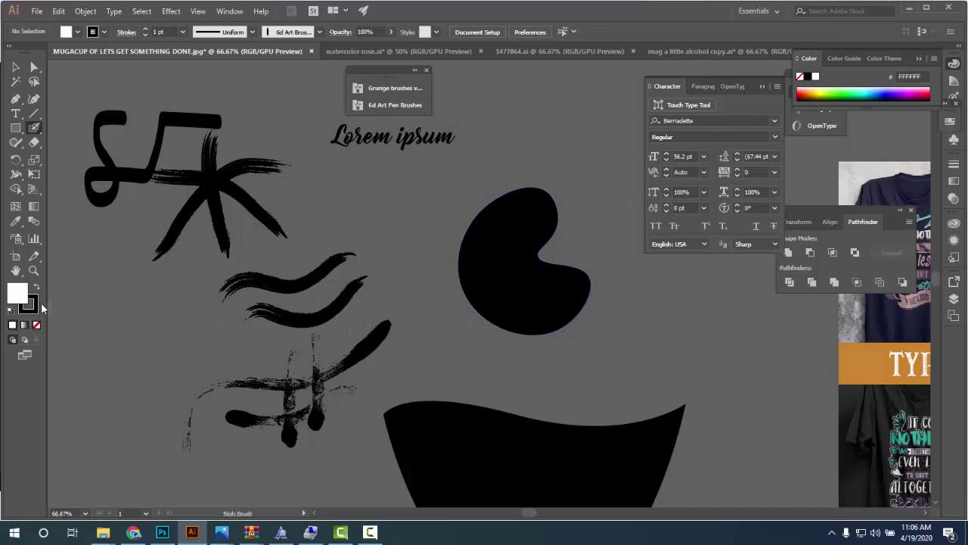
pyautogui.click(36, 324)
pyautogui.click(38, 304)
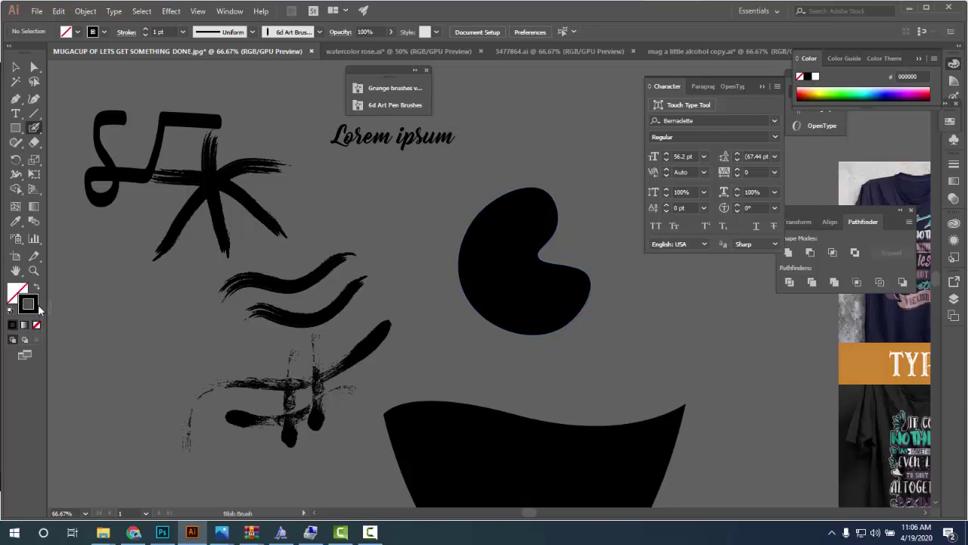
# - Paint white Blob Brush highlight curves inside the bean shape, undoing rejected attempts
pyautogui.click(815, 78)
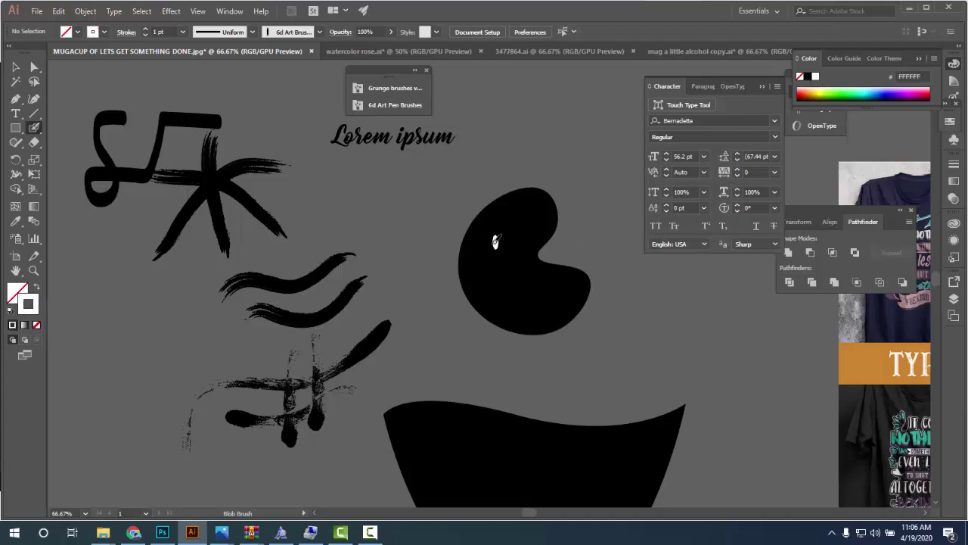
pyautogui.moveTo(495, 236); pyautogui.dragTo(556, 309)
pyautogui.hotkey('ctrl', 'z')
pyautogui.moveTo(487, 286)
pyautogui.mouseDown()
pyautogui.moveTo(541, 193)
pyautogui.moveTo(473, 254)
pyautogui.mouseUp()
pyautogui.hotkey('ctrl', 'z')
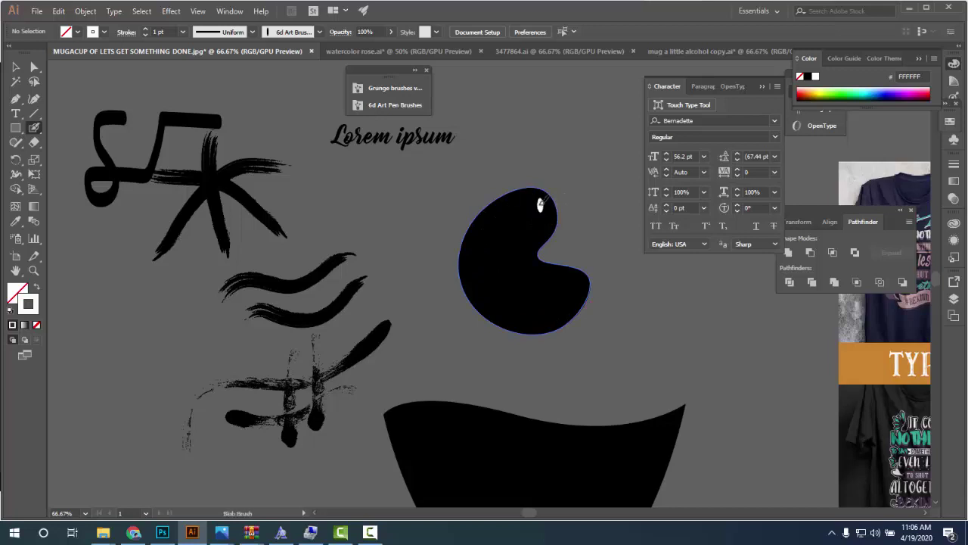
pyautogui.moveTo(539, 310)
pyautogui.mouseDown()
pyautogui.moveTo(577, 296)
pyautogui.moveTo(534, 306)
pyautogui.moveTo(501, 292)
pyautogui.moveTo(523, 316)
pyautogui.moveTo(548, 317)
pyautogui.moveTo(584, 286)
pyautogui.mouseUp()
pyautogui.hotkey('ctrl', 'z')
pyautogui.hotkey('ctrl', 'z')
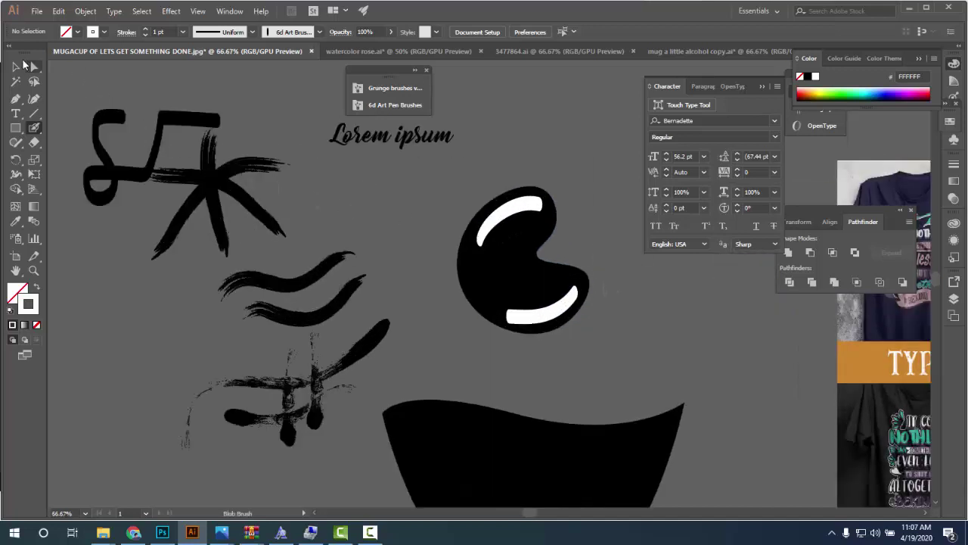
# - Marquee-select the leftover test strokes, black shapes and small text on the left
pyautogui.click(16, 67)
pyautogui.scroll(-3, 401, 357)
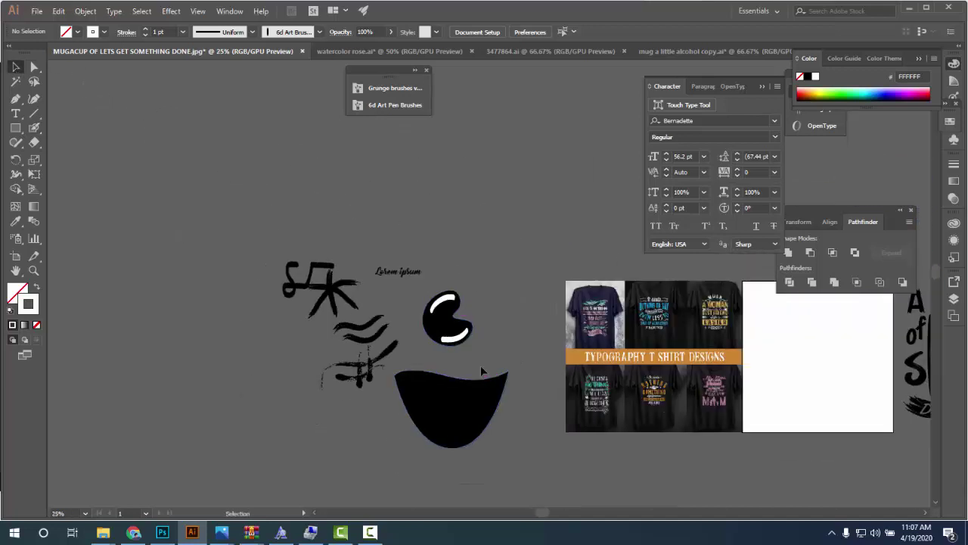
pyautogui.scroll(2, 463, 365)
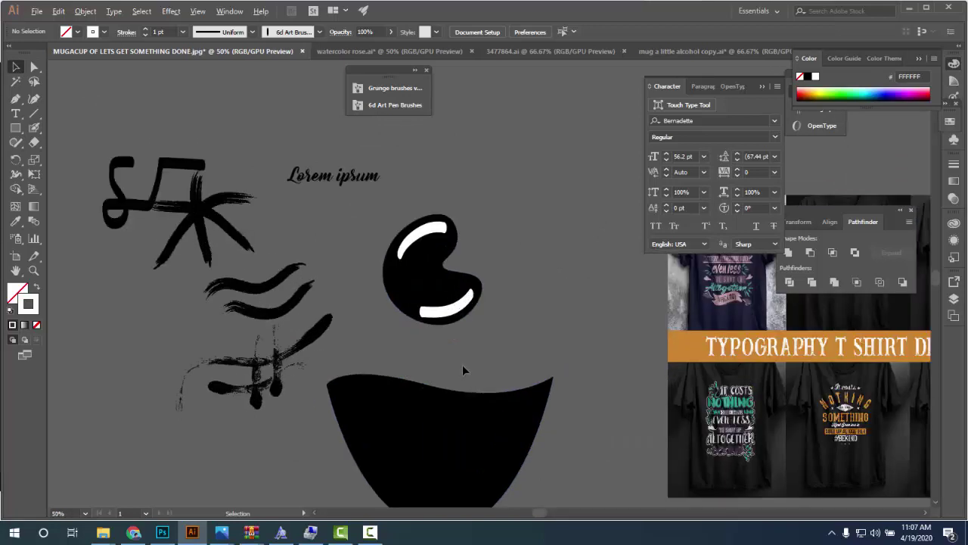
pyautogui.scroll(-1, 459, 353)
pyautogui.scroll(1, 279, 149)
pyautogui.scroll(-1, 429, 189)
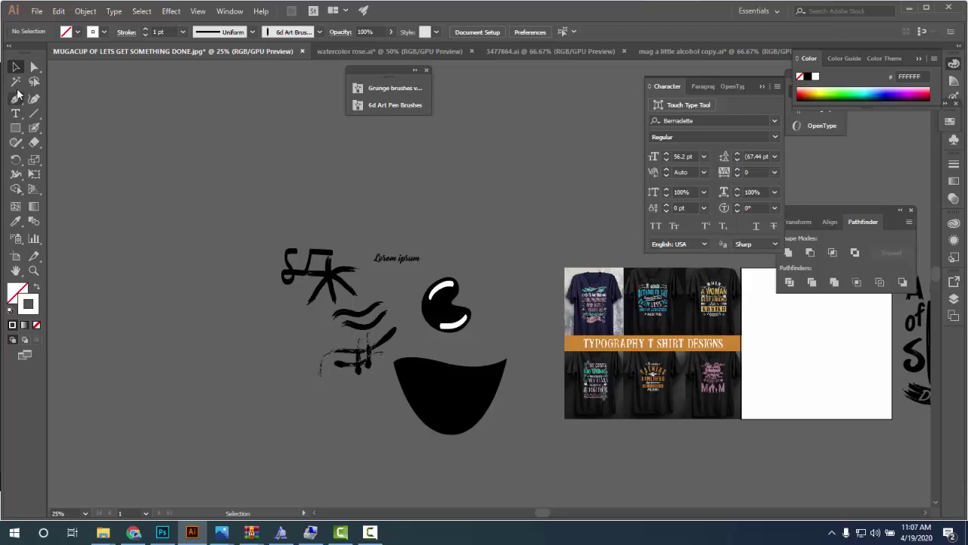
pyautogui.click(17, 113)
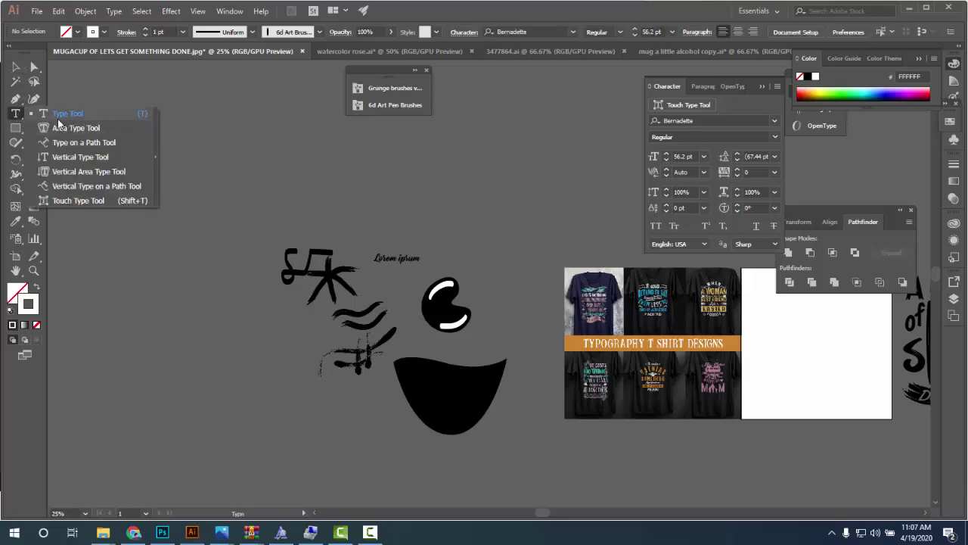
pyautogui.click(21, 114)
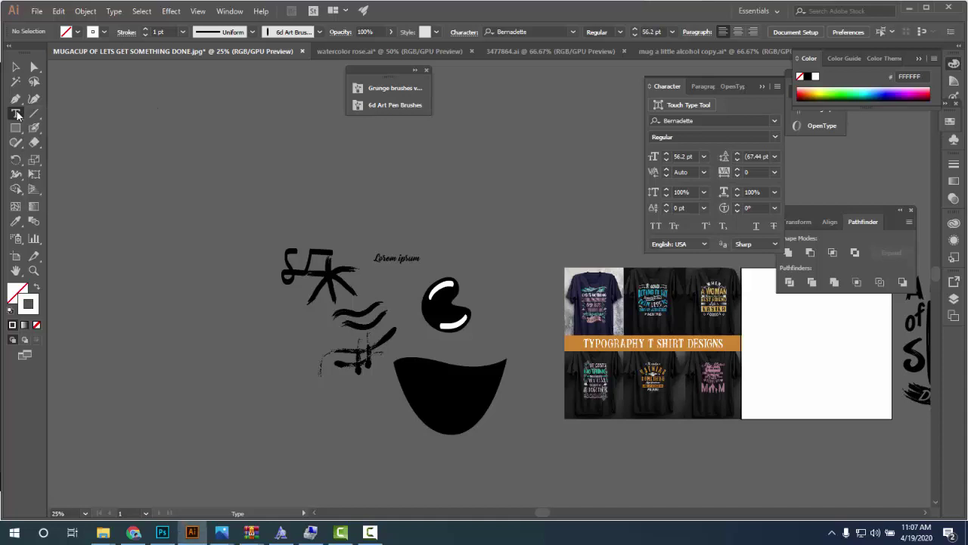
pyautogui.click(14, 67)
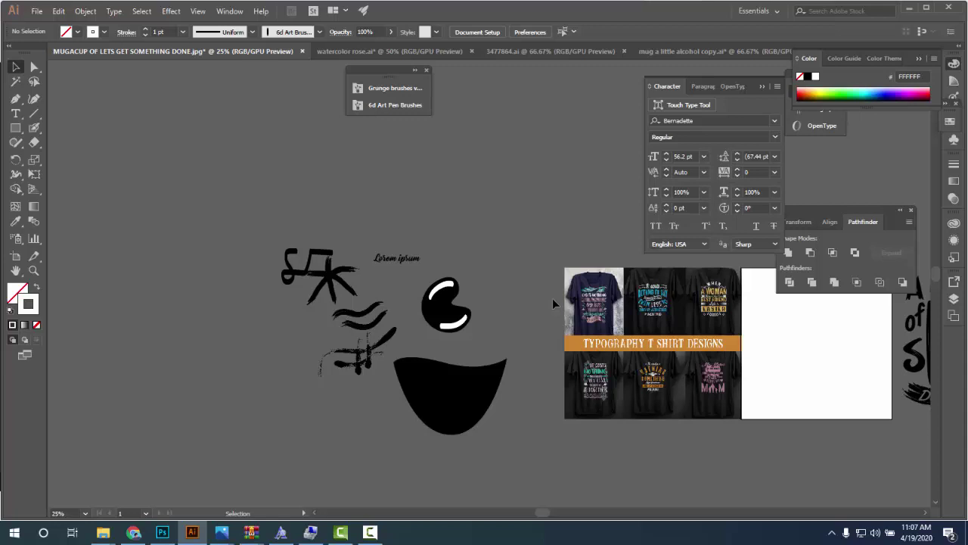
pyautogui.moveTo(553, 312)
pyautogui.mouseDown()
pyautogui.moveTo(448, 234)
pyautogui.moveTo(452, 332)
pyautogui.mouseUp()
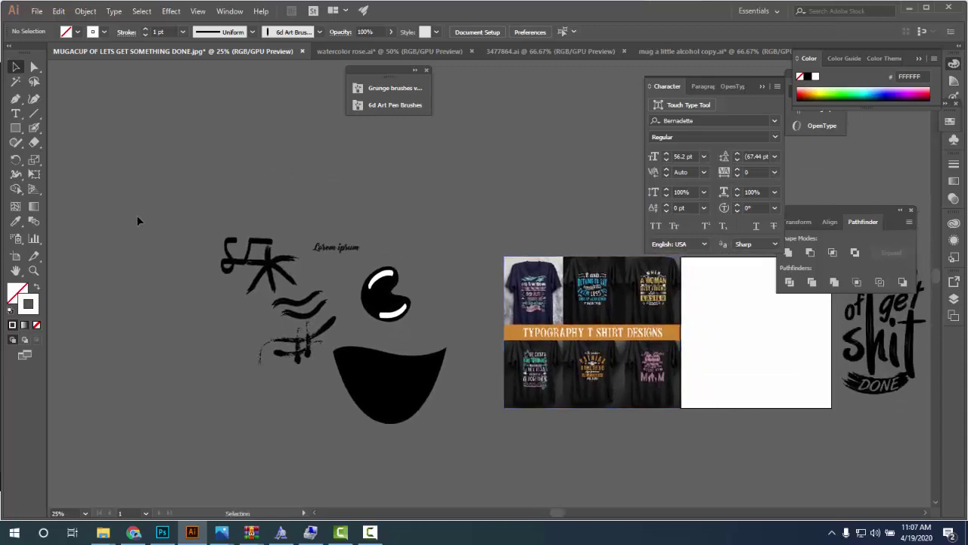
pyautogui.moveTo(140, 219); pyautogui.dragTo(438, 491)
pyautogui.press('Delete')
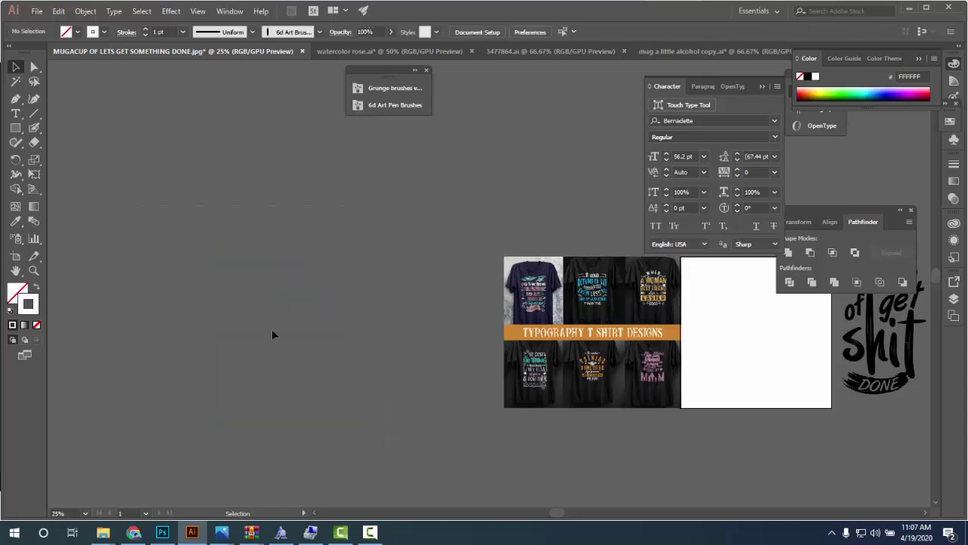
pyautogui.moveTo(611, 394); pyautogui.dragTo(363, 320)
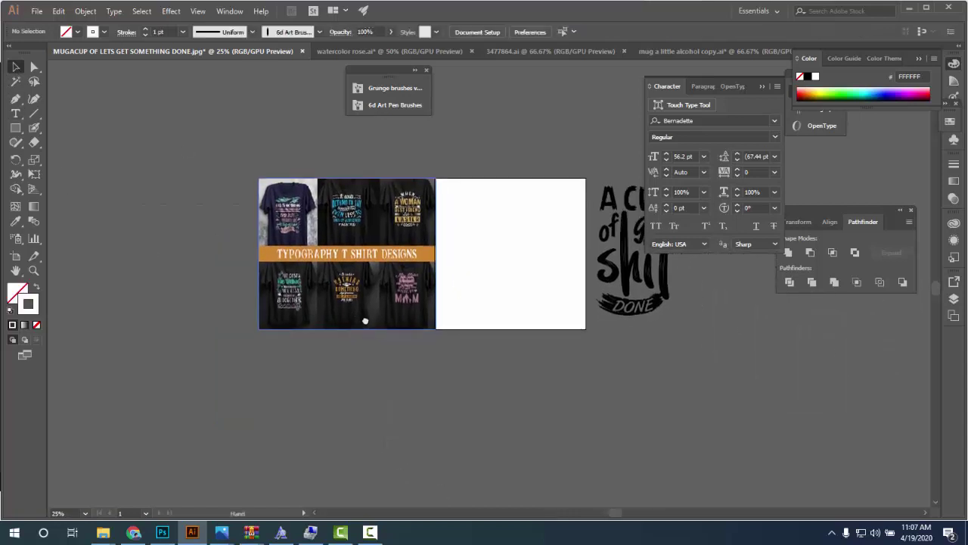
pyautogui.scroll(3, 408, 294)
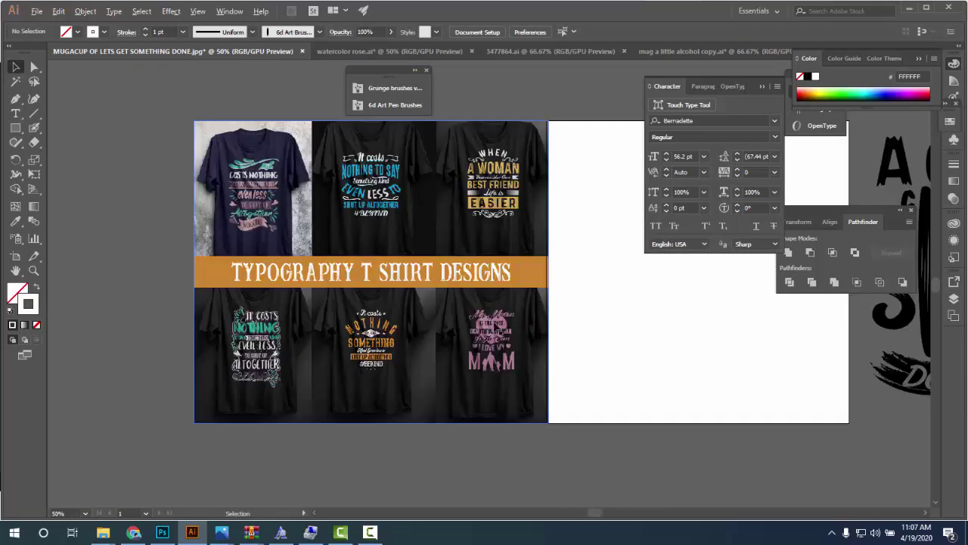
pyautogui.scroll(-2, 408, 293)
pyautogui.scroll(2, 463, 301)
pyautogui.scroll(2, 462, 301)
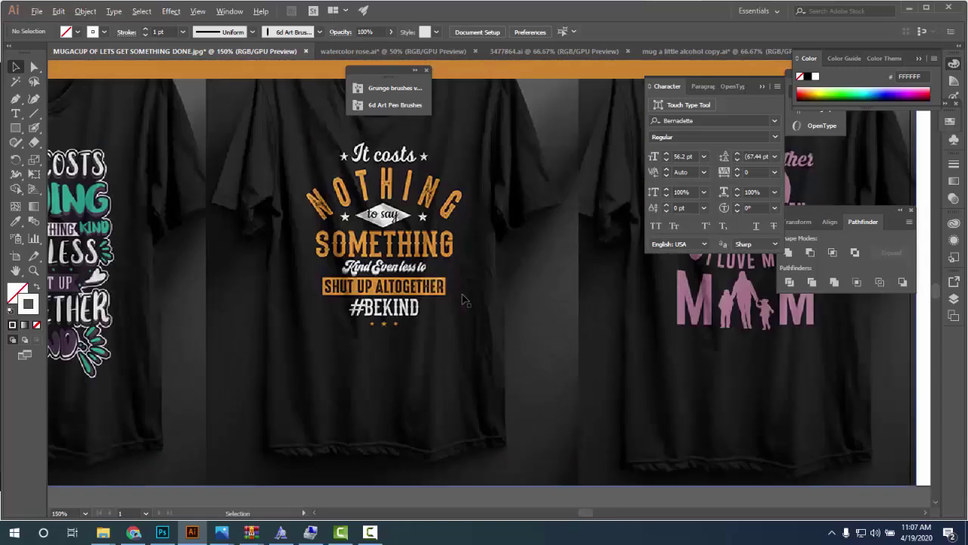
pyautogui.scroll(2, 401, 268)
pyautogui.scroll(-2, 373, 252)
pyautogui.scroll(2, 386, 252)
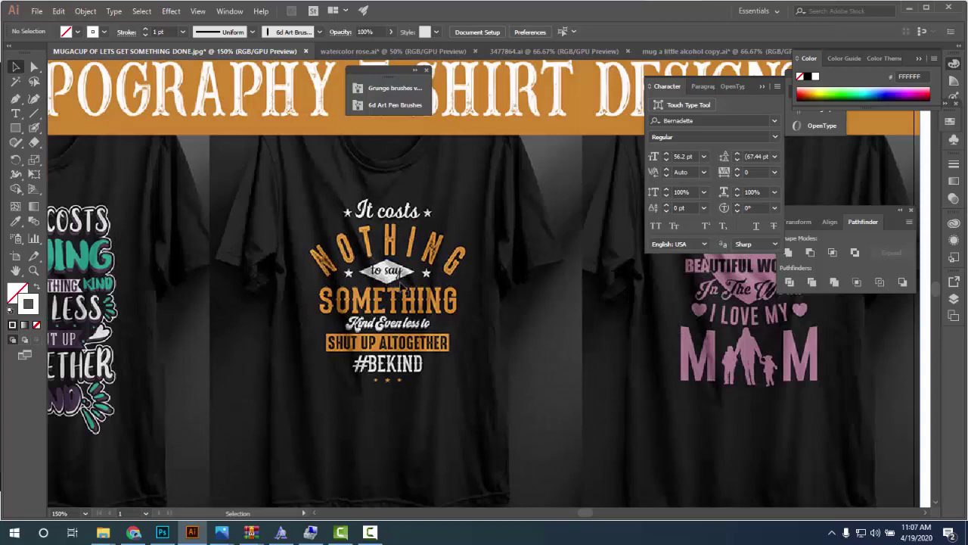
pyautogui.scroll(-1, 420, 368)
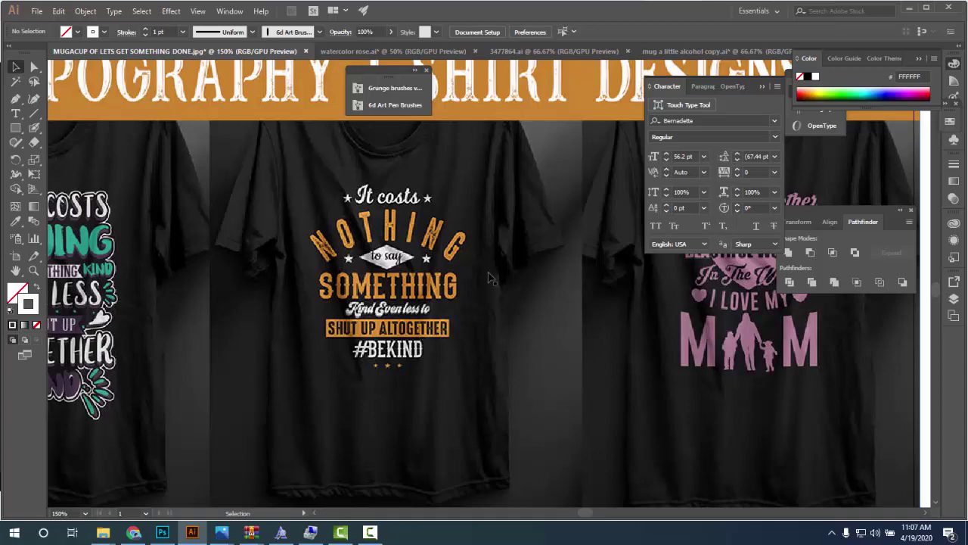
pyautogui.scroll(-2, 491, 278)
pyautogui.scroll(2, 475, 340)
pyautogui.moveTo(476, 341); pyautogui.dragTo(451, 258)
pyautogui.scroll(-1, 452, 259)
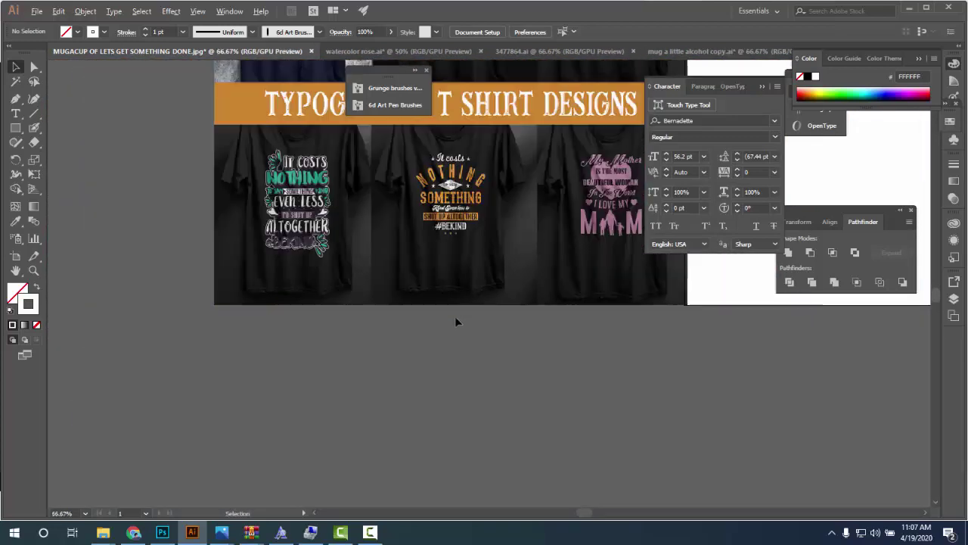
pyautogui.scroll(1, 455, 316)
pyautogui.scroll(1, 450, 340)
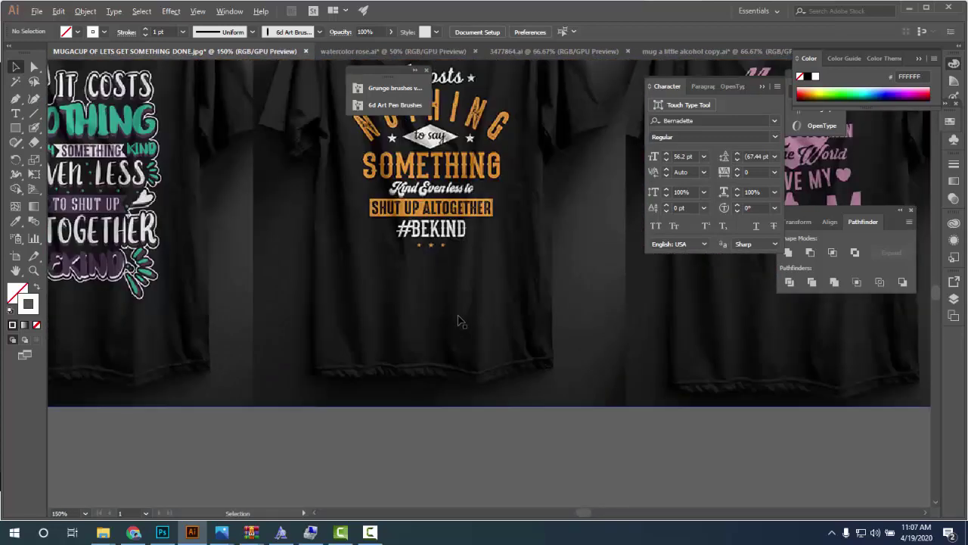
pyautogui.scroll(-1, 462, 322)
pyautogui.scroll(1, 471, 373)
pyautogui.scroll(-1, 173, 258)
pyautogui.click(16, 115)
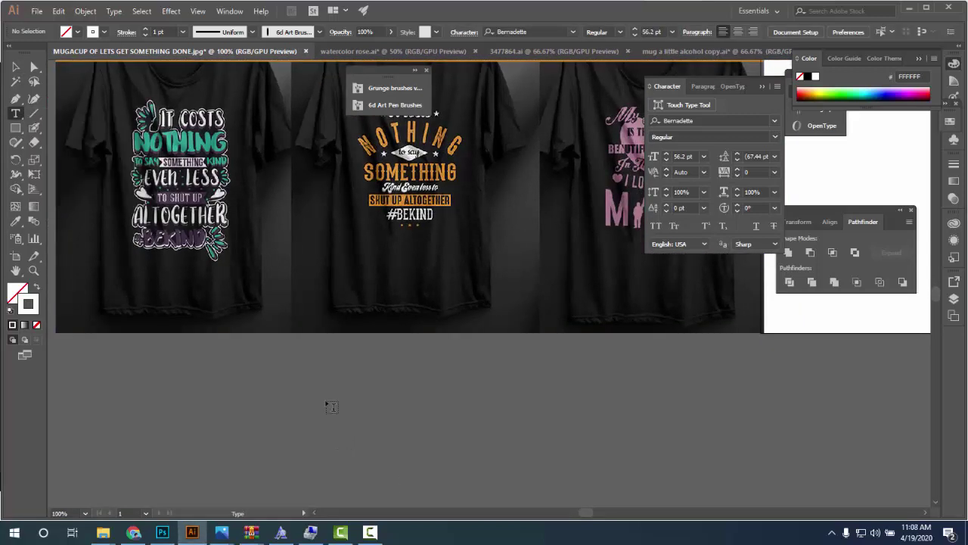
# - Add Lorem ipsum point text in Bernadette 56.2 pt below the shirt mockups
pyautogui.click(305, 385)
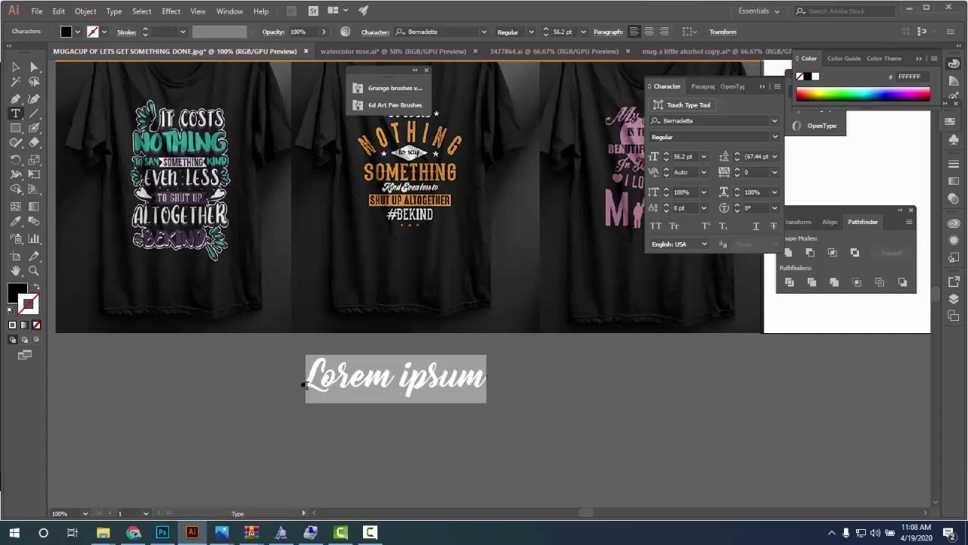
pyautogui.scroll(2, 474, 382)
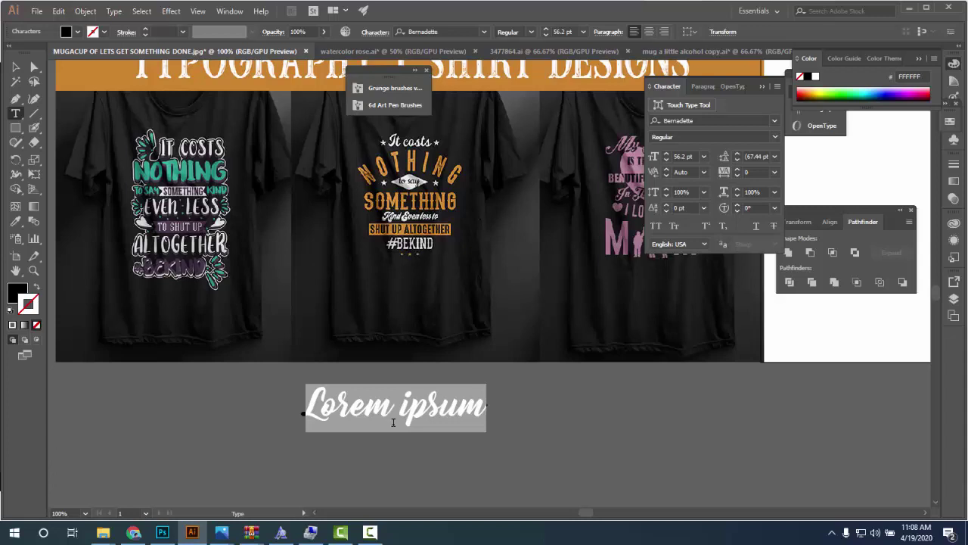
pyautogui.scroll(1, 398, 431)
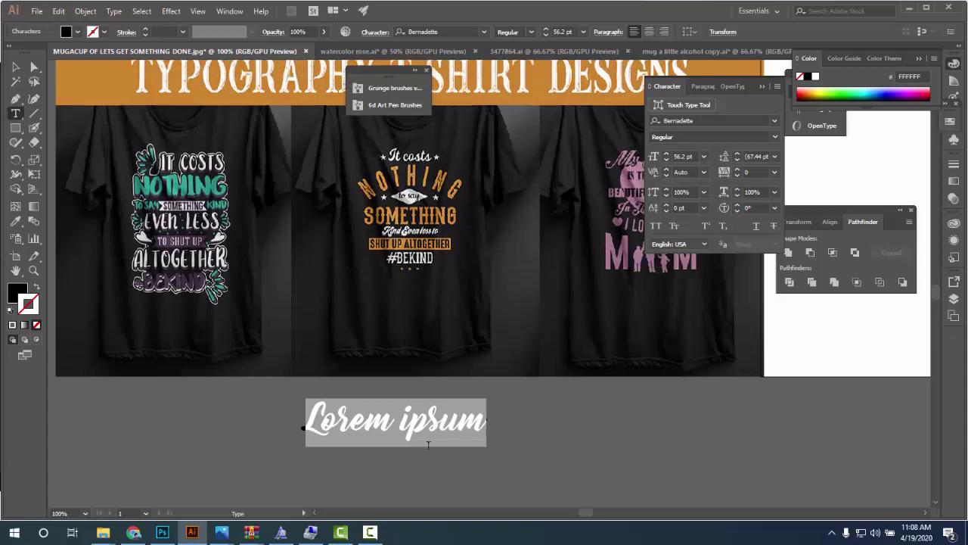
pyautogui.scroll(1, 401, 439)
pyautogui.scroll(-1, 412, 454)
pyautogui.scroll(-1, 422, 479)
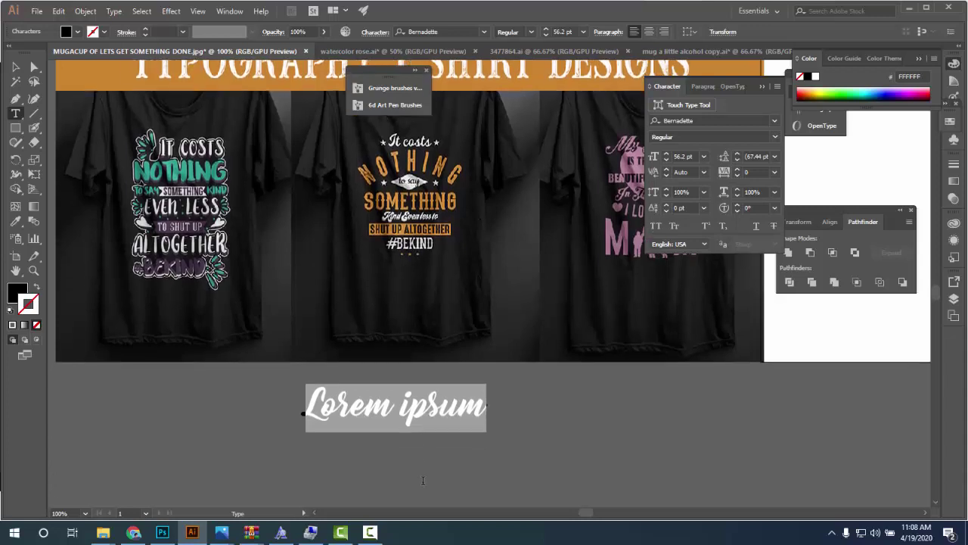
pyautogui.scroll(-1, 423, 480)
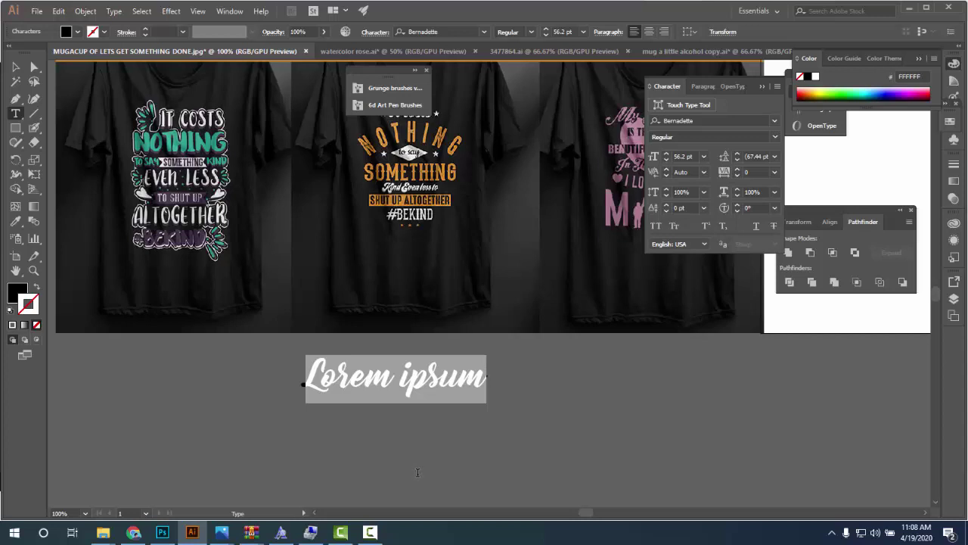
# - Scale the Lorem ipsum text up to about 98.52 pt just below the t-shirt, deleting the stray duplicate
pyautogui.click(14, 66)
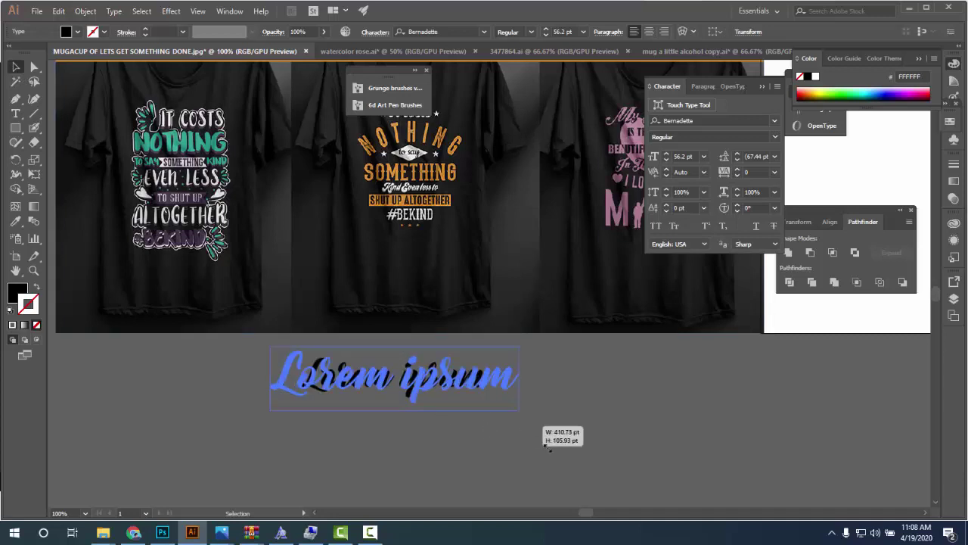
pyautogui.moveTo(487, 402); pyautogui.dragTo(560, 427)
pyautogui.click(463, 416)
pyautogui.moveTo(457, 392)
pyautogui.mouseDown()
pyautogui.moveTo(459, 459)
pyautogui.moveTo(470, 380)
pyautogui.mouseUp()
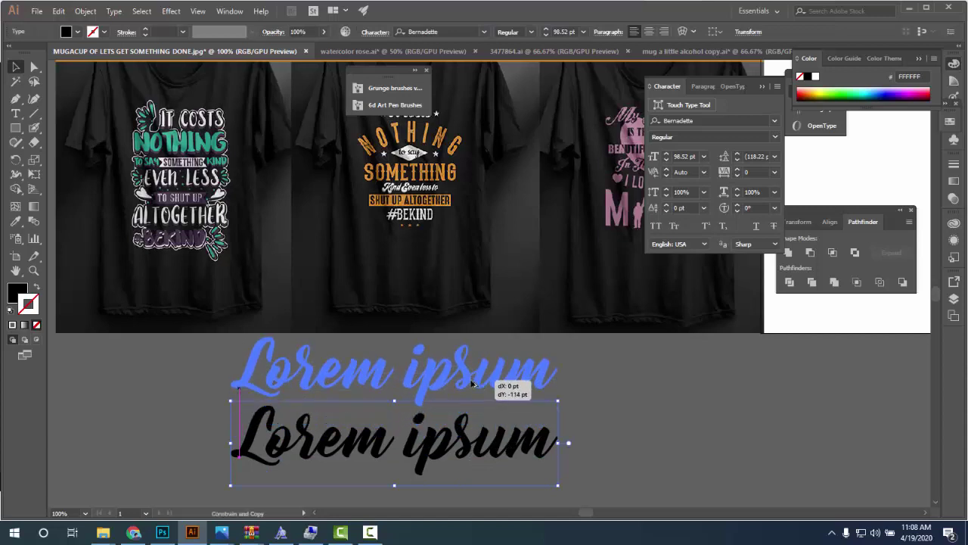
pyautogui.press('Delete')
pyautogui.moveTo(443, 458); pyautogui.dragTo(447, 410)
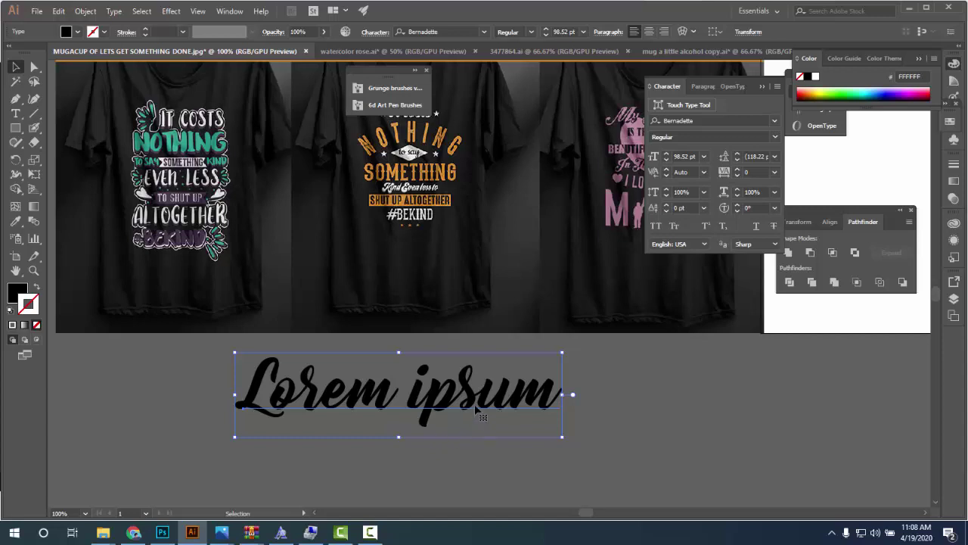
pyautogui.scroll(-1, 478, 407)
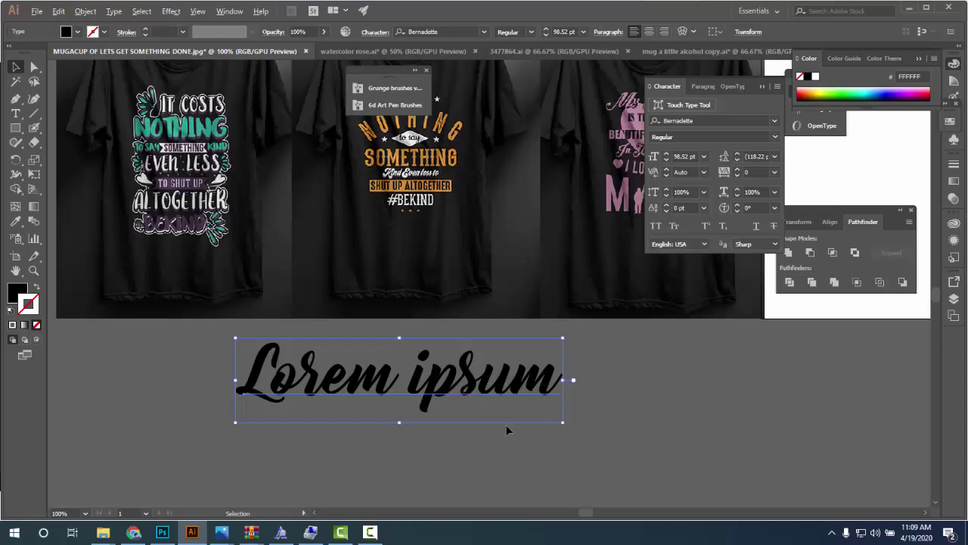
# - Replace the Lorem ipsum placeholder with the words 'Survive 2020'
pyautogui.press('t')
pyautogui.moveTo(562, 379); pyautogui.dragTo(222, 372)
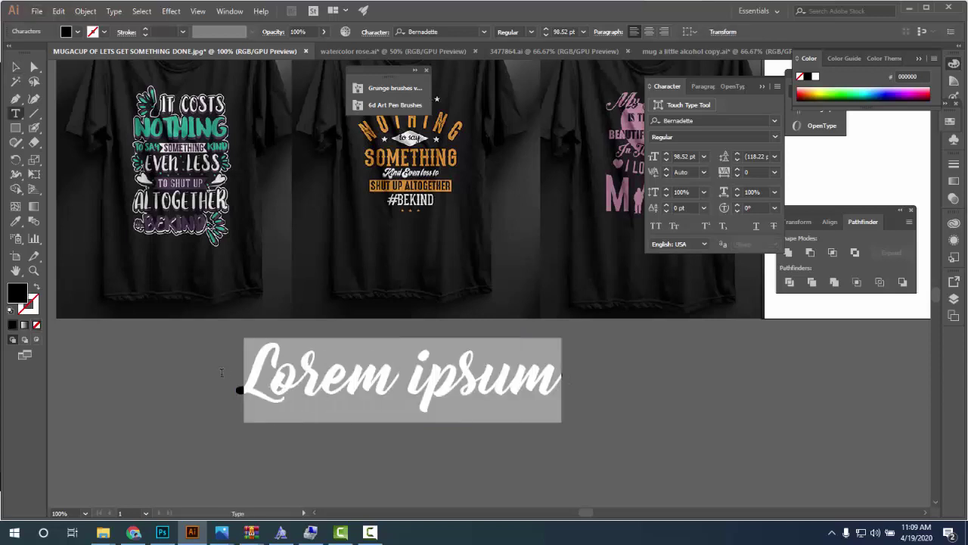
pyautogui.write('SR')
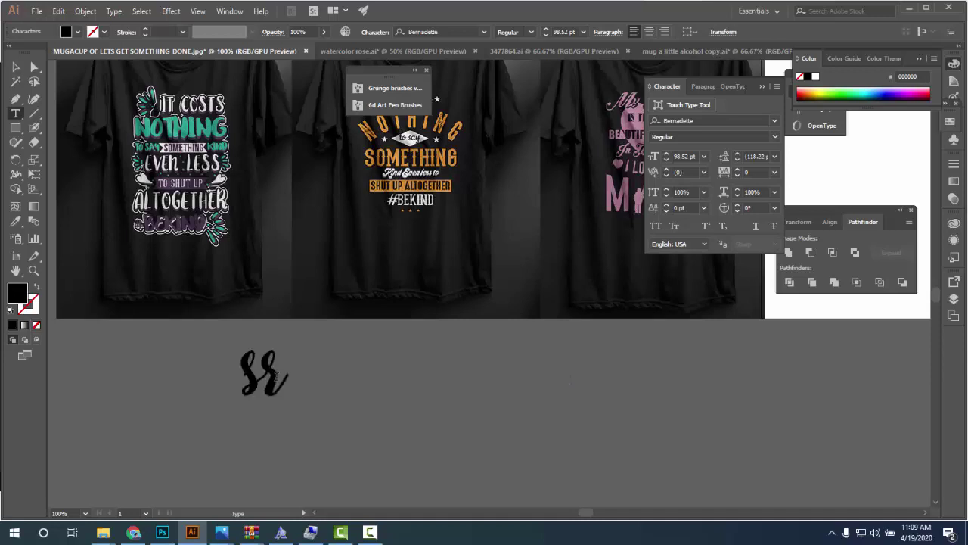
pyautogui.press('BackSpace')
pyautogui.write('urvive')
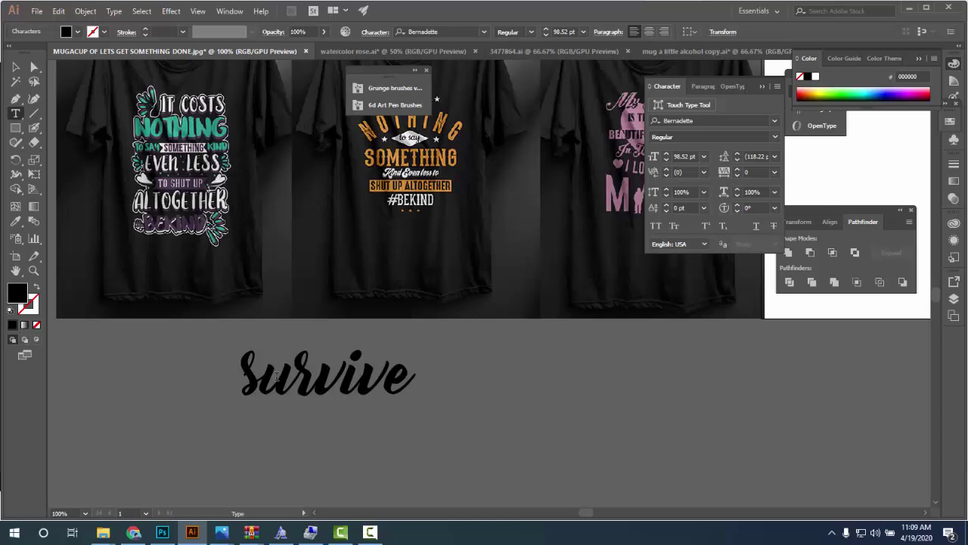
pyautogui.write(' 2020')
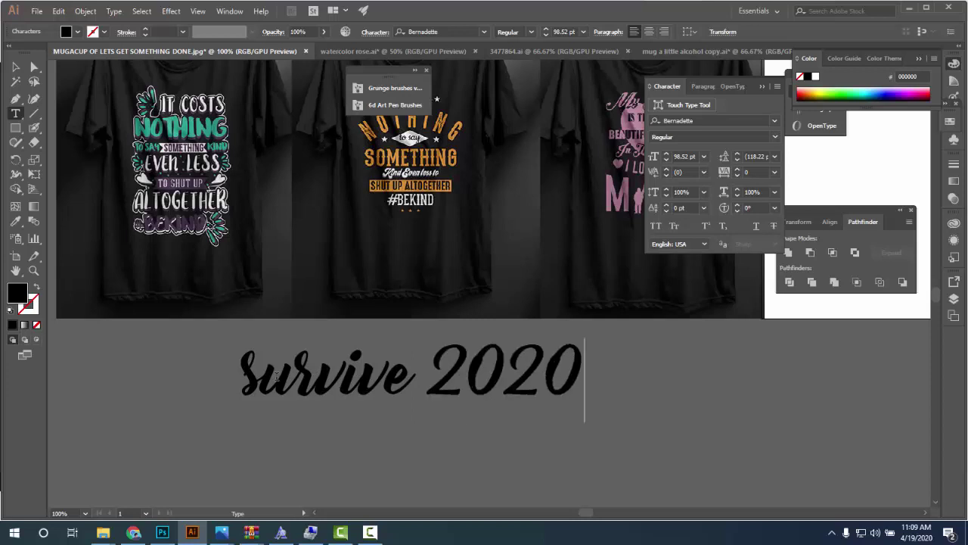
pyautogui.press('Escape')
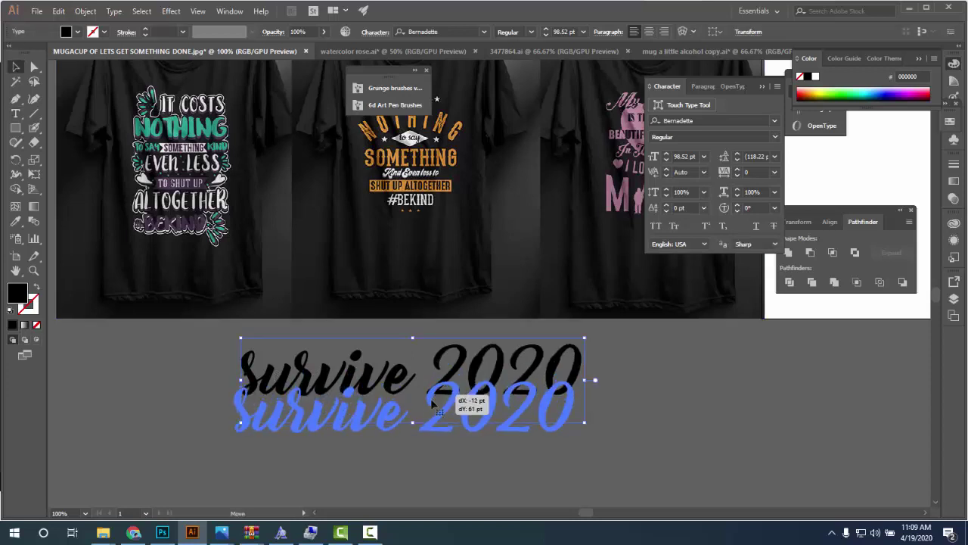
# - Move the Survive 2020 text lower on the canvas and set it to All Caps
pyautogui.moveTo(478, 397); pyautogui.dragTo(471, 435)
pyautogui.scroll(-3, 441, 348)
pyautogui.moveTo(434, 314); pyautogui.dragTo(431, 348)
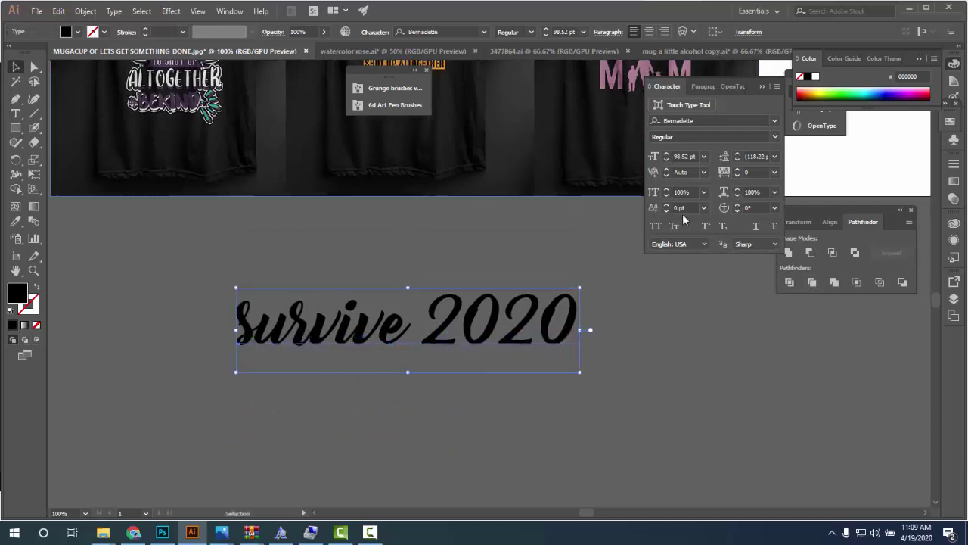
pyautogui.click(655, 225)
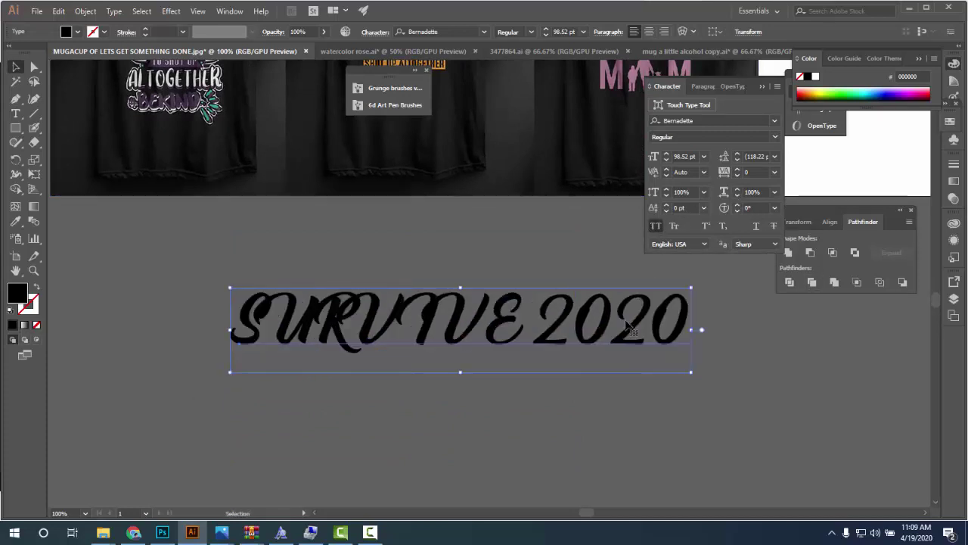
pyautogui.click(774, 121)
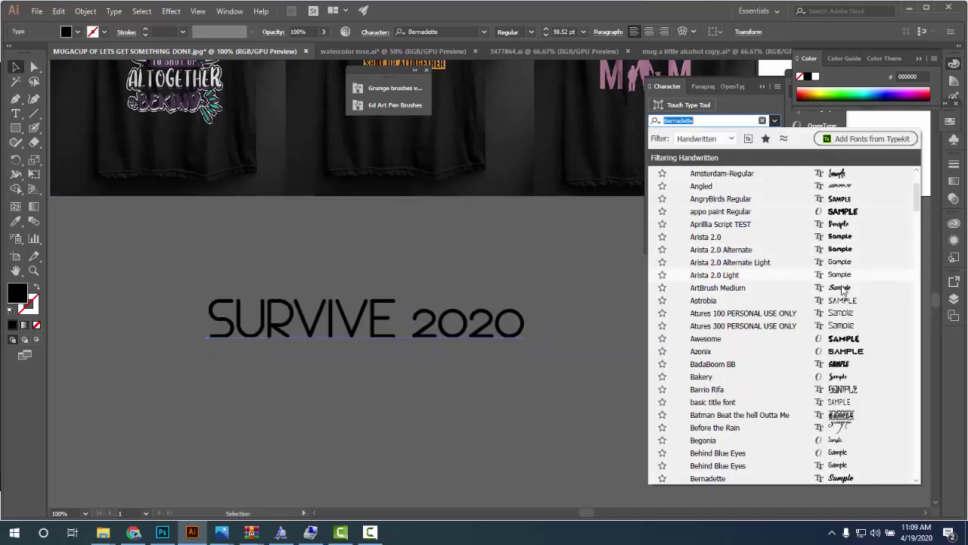
# - Apply the ArtBrush Medium font to SURVIVE 2020 and nudge it slightly higher
pyautogui.click(749, 287)
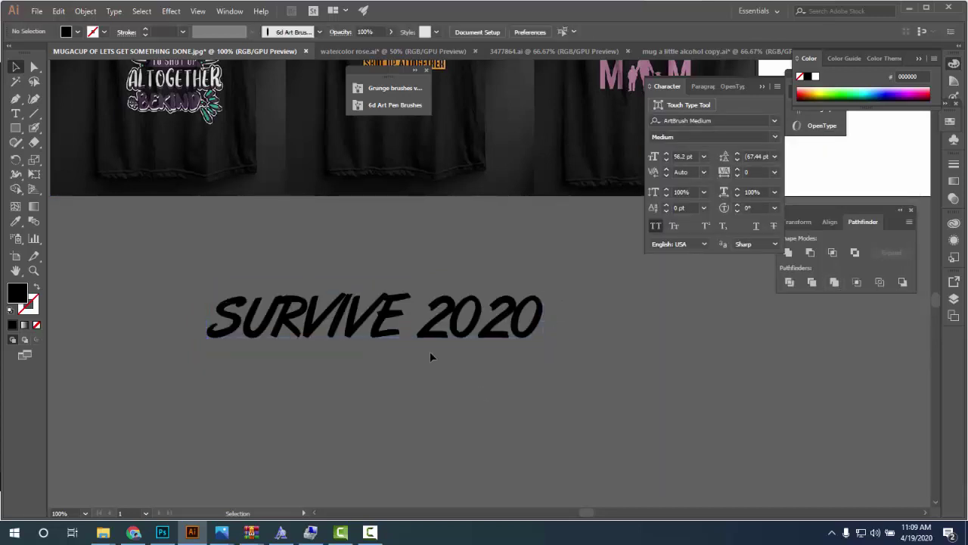
pyautogui.moveTo(424, 327)
pyautogui.mouseDown()
pyautogui.moveTo(422, 304)
pyautogui.moveTo(406, 344)
pyautogui.mouseUp()
pyautogui.click(421, 346)
pyautogui.keyDown('alt'); pyautogui.scroll(1, 366, 376); pyautogui.keyUp('alt')
pyautogui.keyDown('alt'); pyautogui.scroll(-1, 366, 376); pyautogui.keyUp('alt')
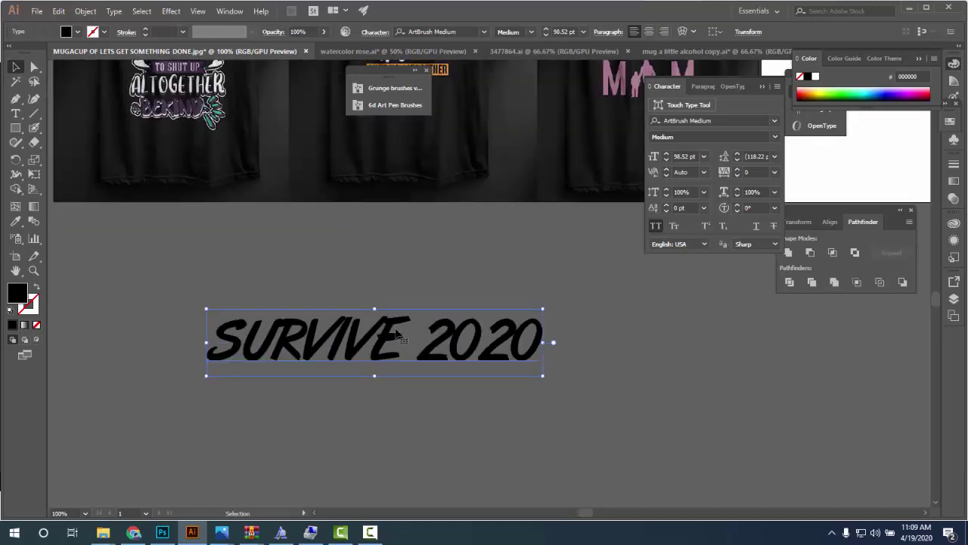
# - Duplicate SURVIVE 2020 above the original and retype the copy as STAY HOME
pyautogui.keyDown('alt'); pyautogui.moveTo(379, 347); pyautogui.dragTo(378, 282); pyautogui.keyUp('alt')
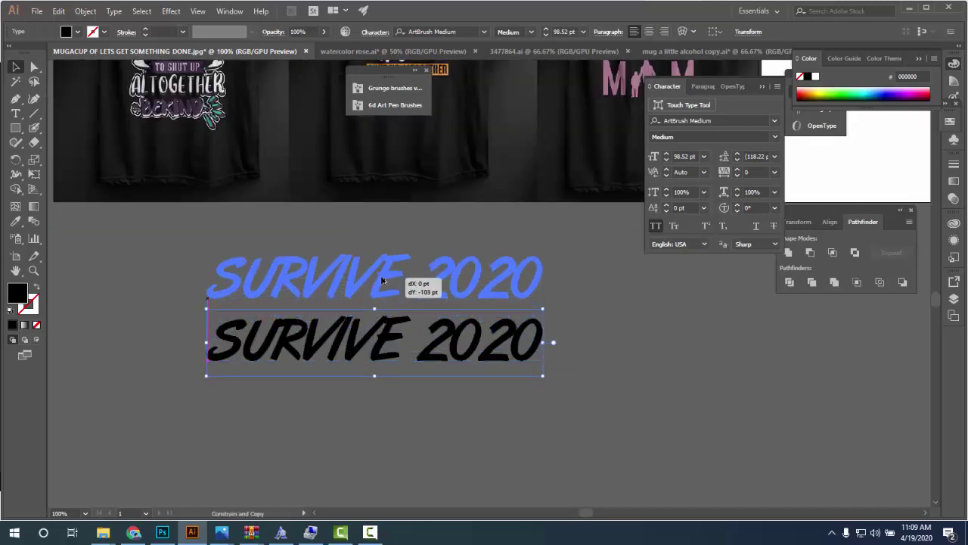
pyautogui.doubleClick(370, 279)
pyautogui.moveTo(537, 263); pyautogui.dragTo(172, 268)
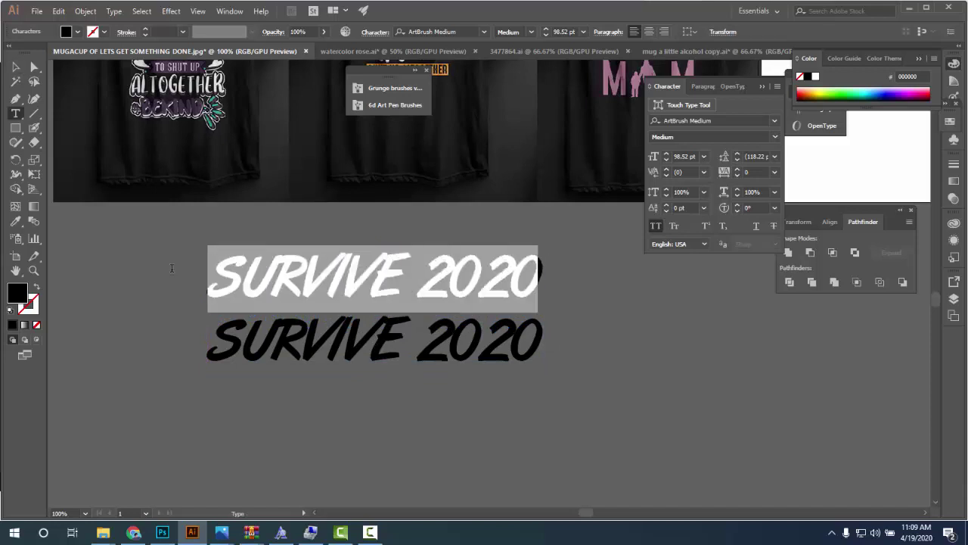
pyautogui.write('STA')
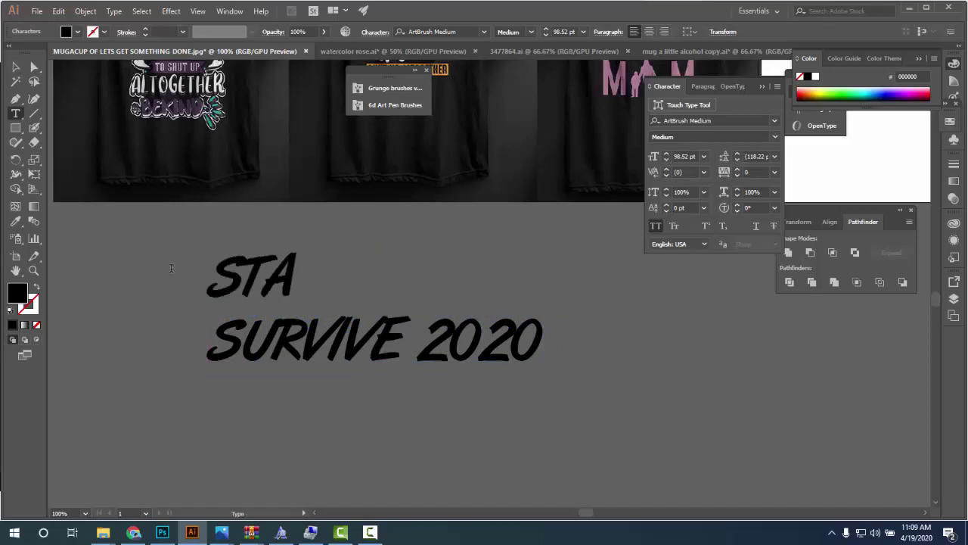
pyautogui.write('Y HO')
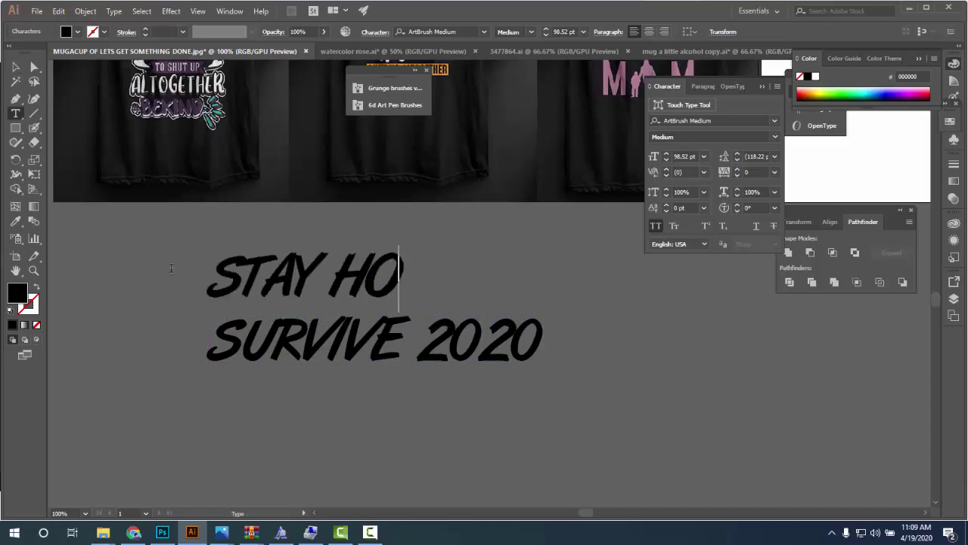
pyautogui.write('ME')
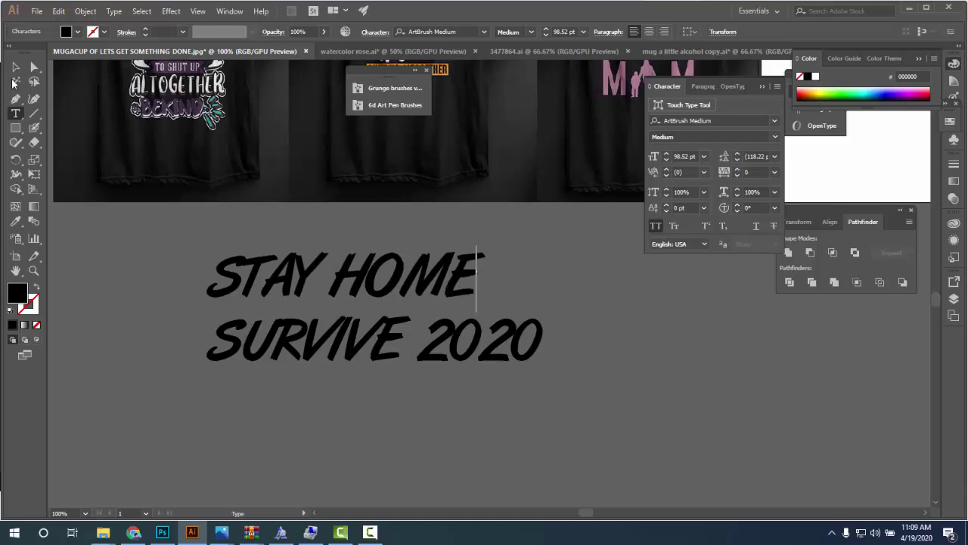
pyautogui.press('Escape')
pyautogui.scroll(-2, 356, 229)
# - Duplicate STAY HOME below the others and retype the copy as WASH YOUR HAND
pyautogui.moveTo(356, 228); pyautogui.dragTo(362, 366)
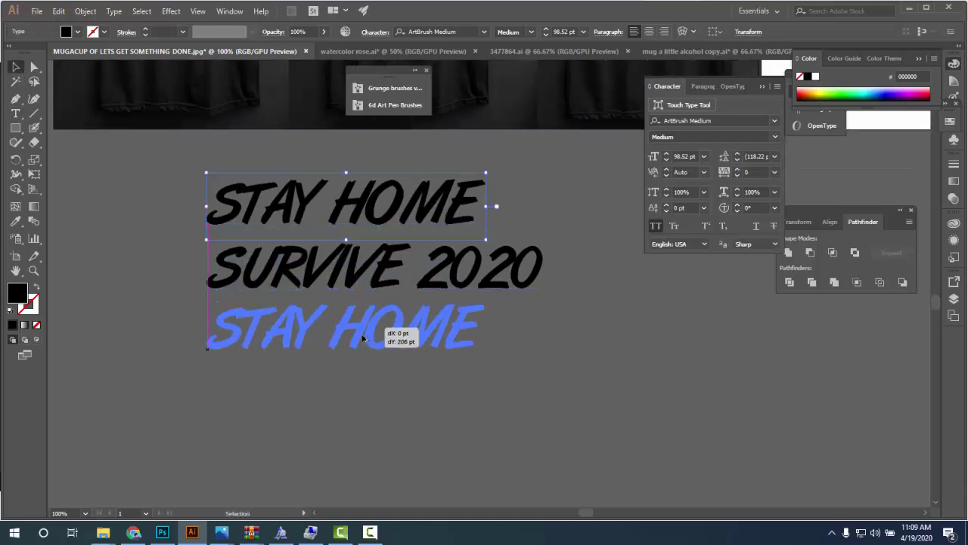
pyautogui.press('t')
pyautogui.moveTo(480, 344); pyautogui.dragTo(292, 344)
pyautogui.moveTo(243, 390); pyautogui.dragTo(219, 385)
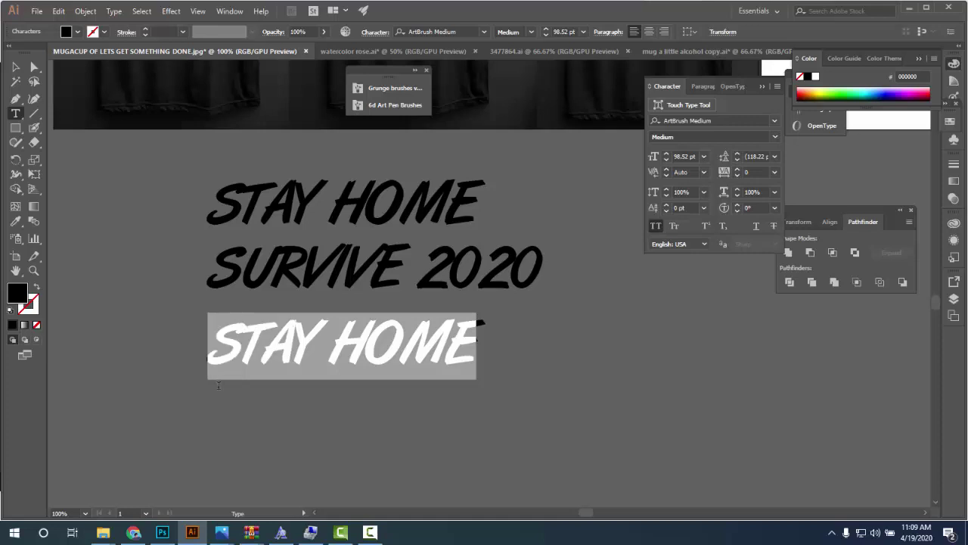
pyautogui.write('W')
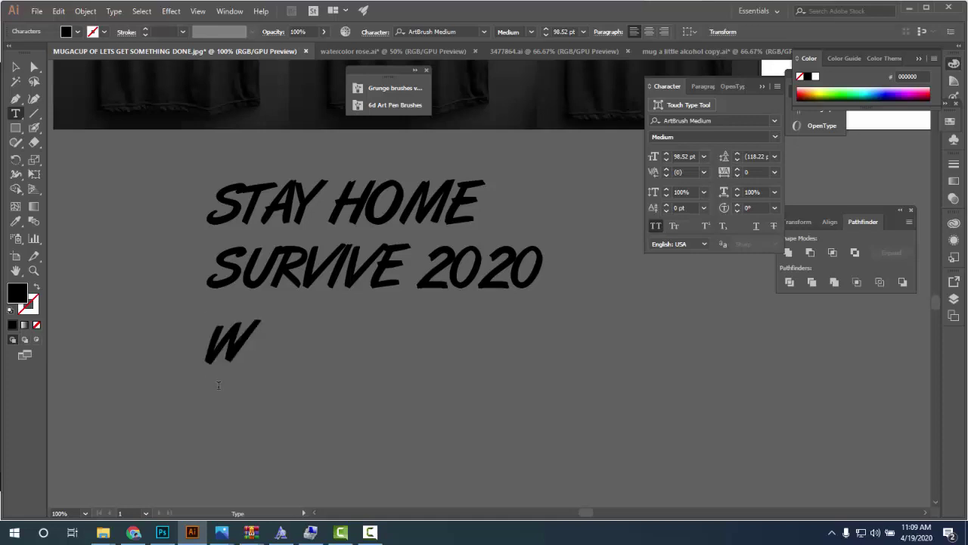
pyautogui.write('ASH YOUR ')
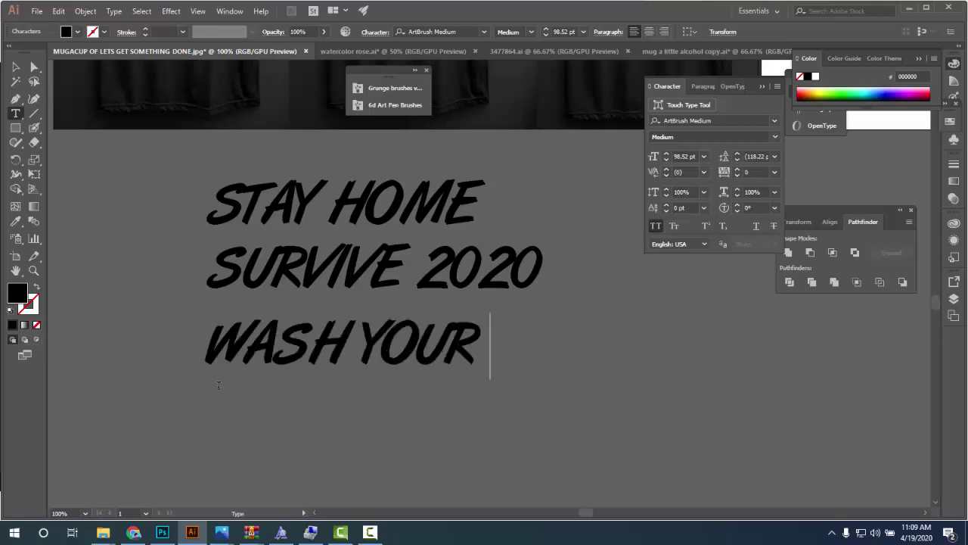
pyautogui.write('HAND')
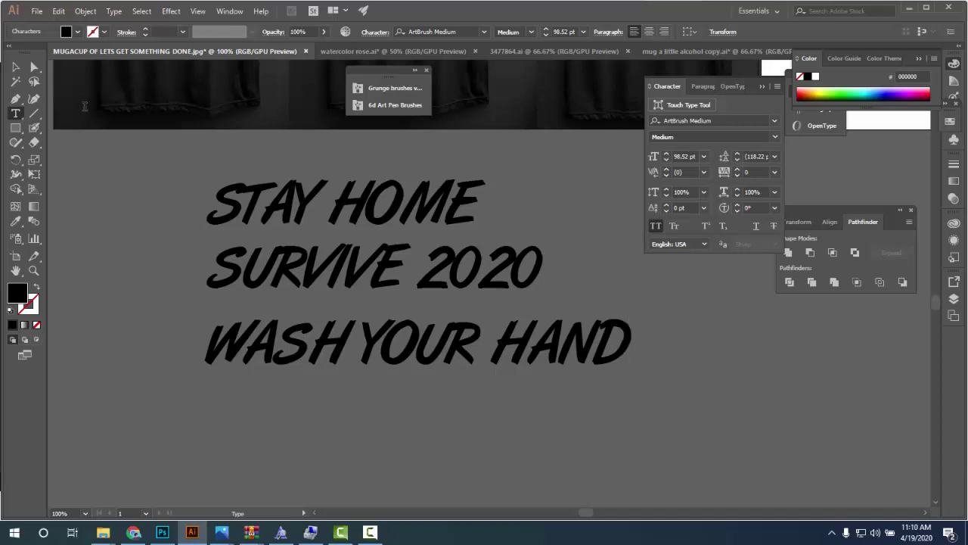
pyautogui.press('Escape')
# - Move SURVIVE 2020 to the top above STAY HOME and scale it up
pyautogui.moveTo(361, 268); pyautogui.dragTo(360, 155)
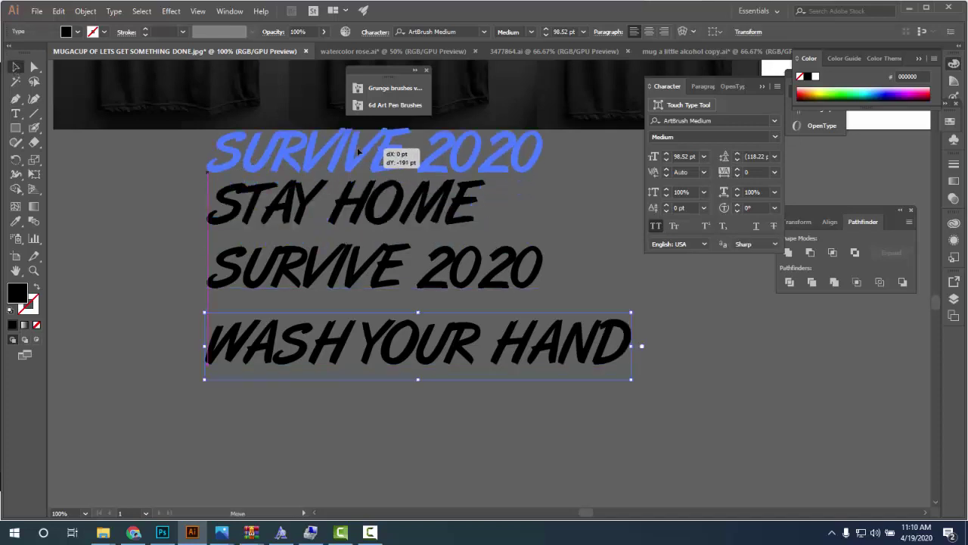
pyautogui.moveTo(357, 215); pyautogui.dragTo(361, 294)
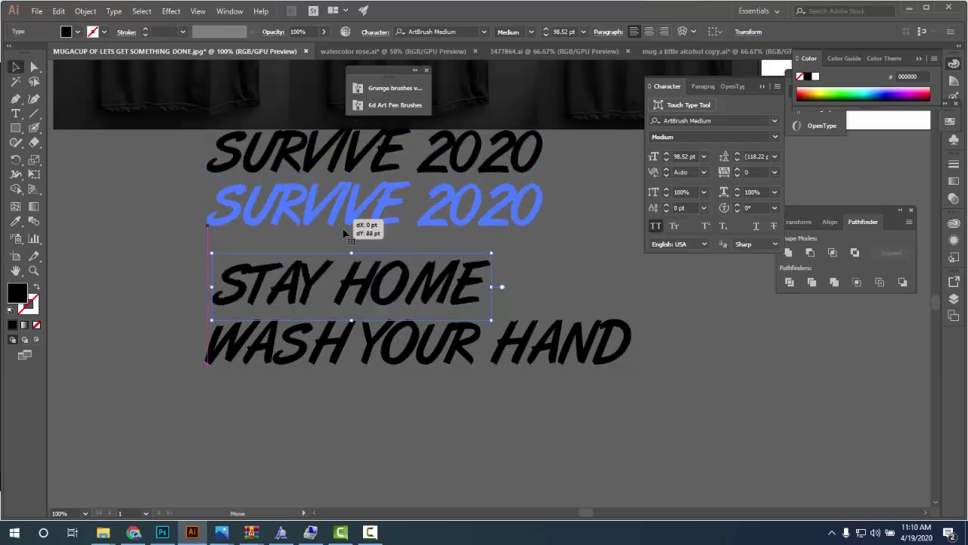
pyautogui.moveTo(330, 163); pyautogui.dragTo(330, 215)
pyautogui.moveTo(551, 226)
pyautogui.mouseDown()
pyautogui.moveTo(582, 293)
pyautogui.moveTo(628, 318)
pyautogui.mouseUp()
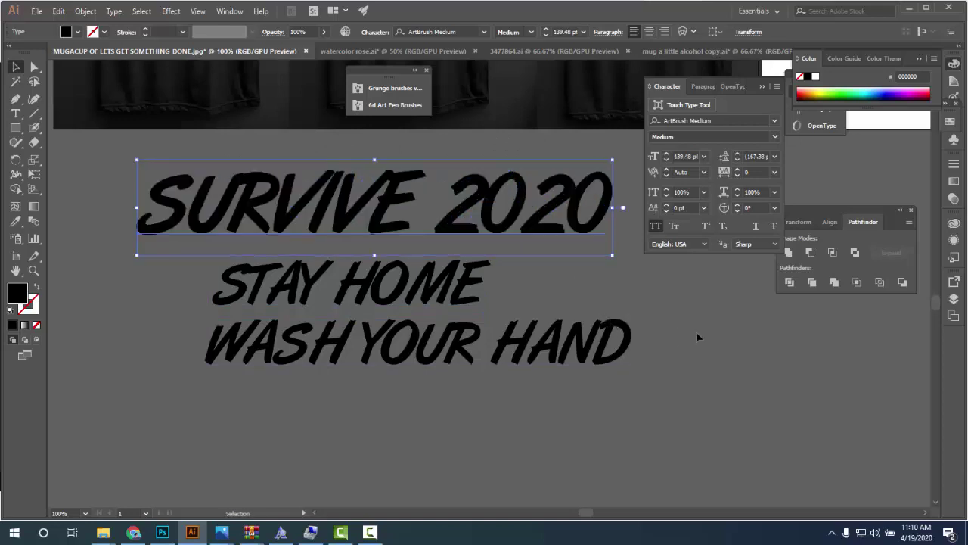
pyautogui.click(696, 331)
# - Place a duplicate WASH YOUR HAND line beneath the existing lettering
pyautogui.click(380, 283)
pyautogui.click(428, 423)
pyautogui.scroll(-3, 418, 344)
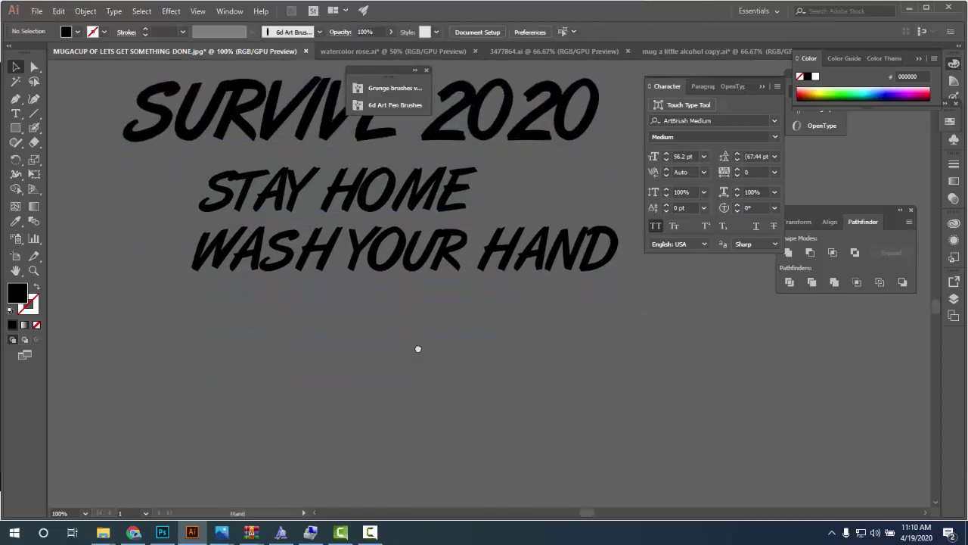
pyautogui.scroll(2, 384, 320)
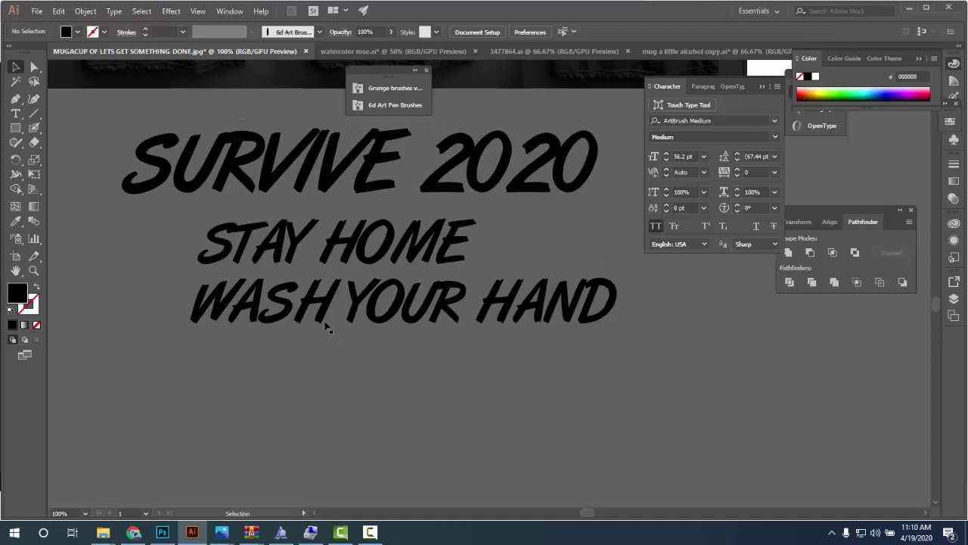
pyautogui.moveTo(133, 247); pyautogui.dragTo(361, 339)
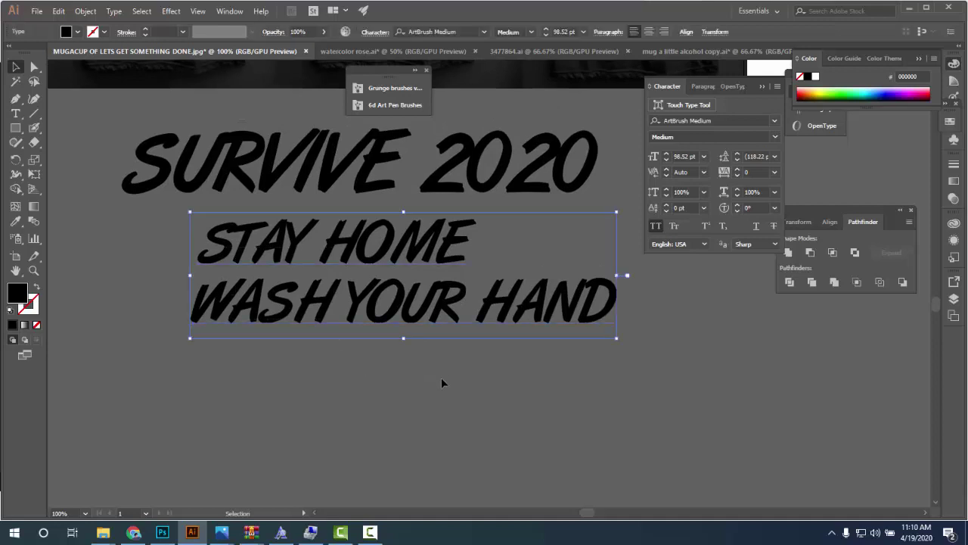
pyautogui.click(460, 409)
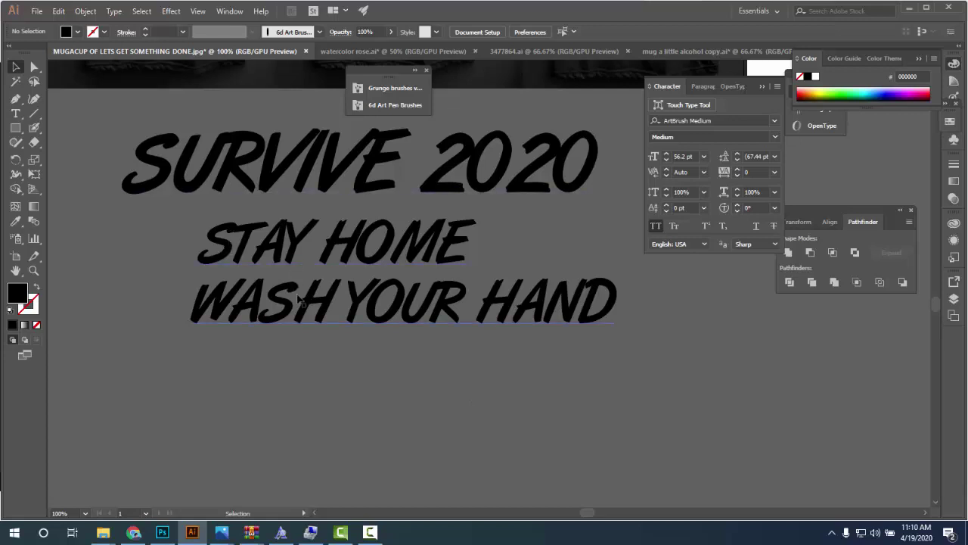
pyautogui.scroll(-1, 302, 298)
pyautogui.click(191, 138)
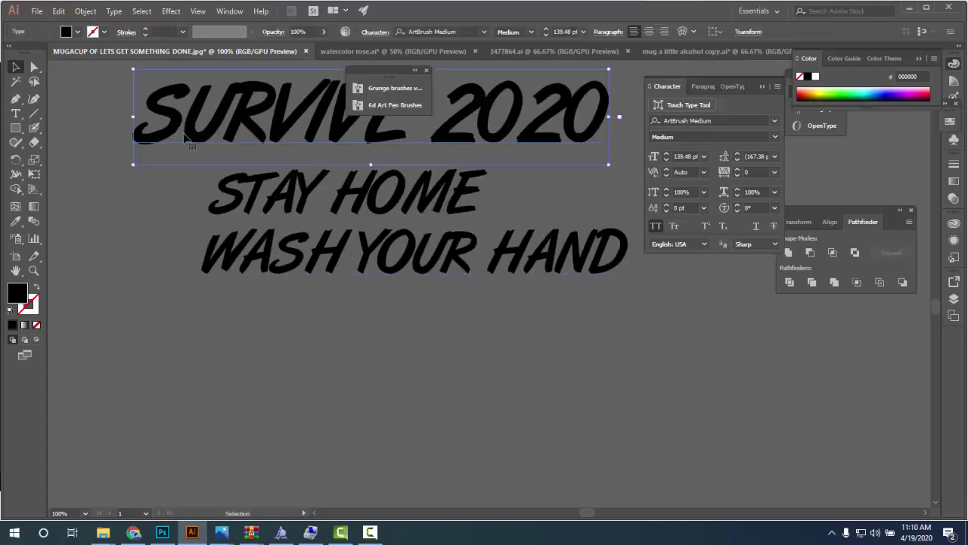
pyautogui.click(285, 247)
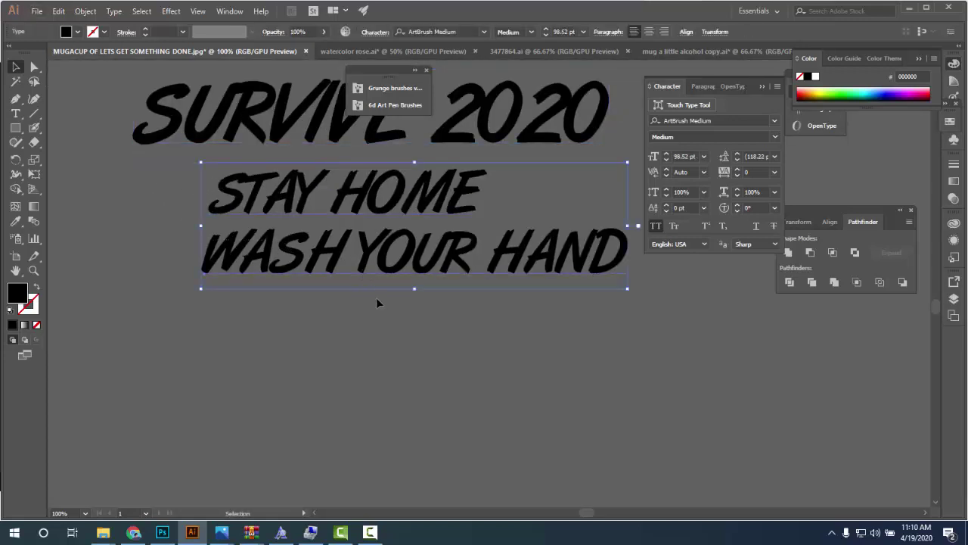
pyautogui.moveTo(364, 276)
pyautogui.mouseDown()
pyautogui.moveTo(373, 340)
pyautogui.moveTo(183, 371)
pyautogui.mouseUp()
pyautogui.press('t')
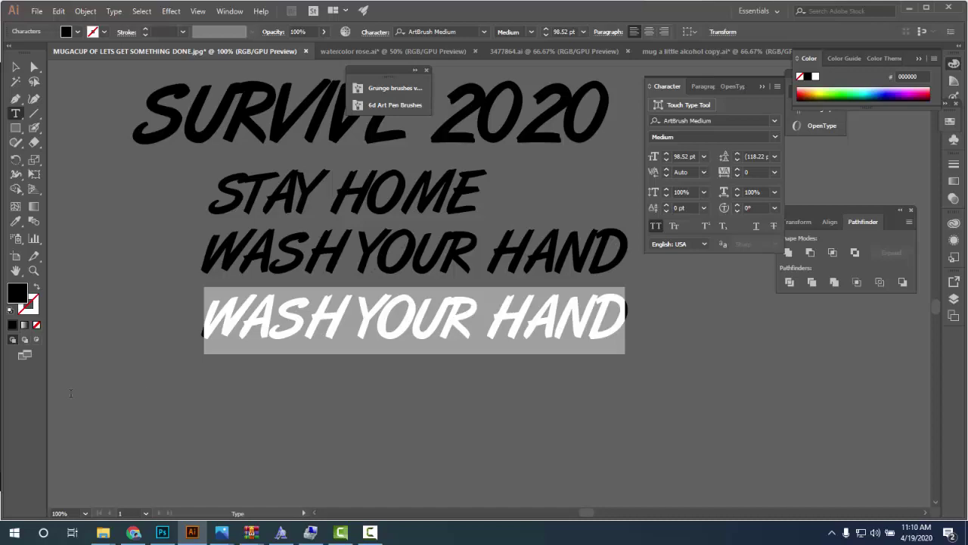
# - In a new Chrome tab, search Google for 'covid 19 awareness'
pyautogui.click(133, 532)
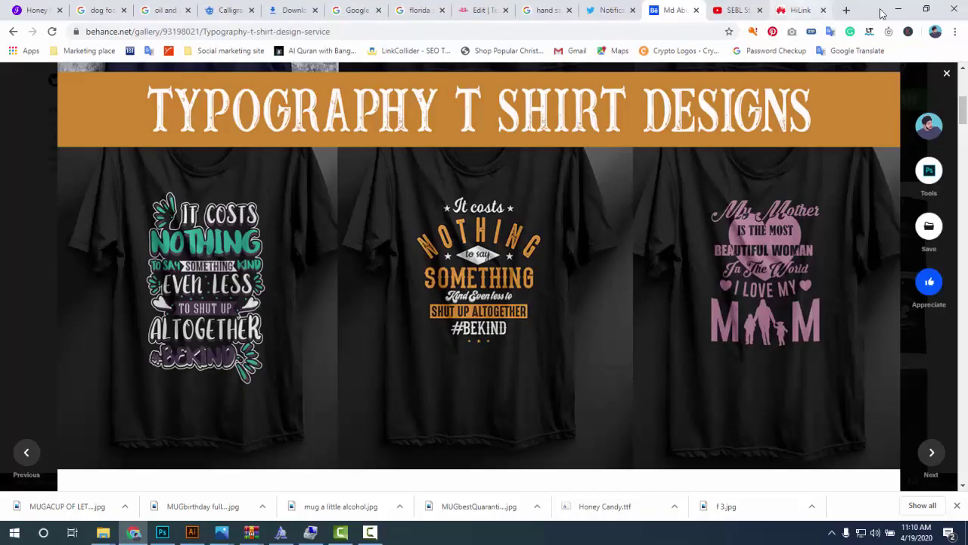
pyautogui.hotkey('ctrl', 't')
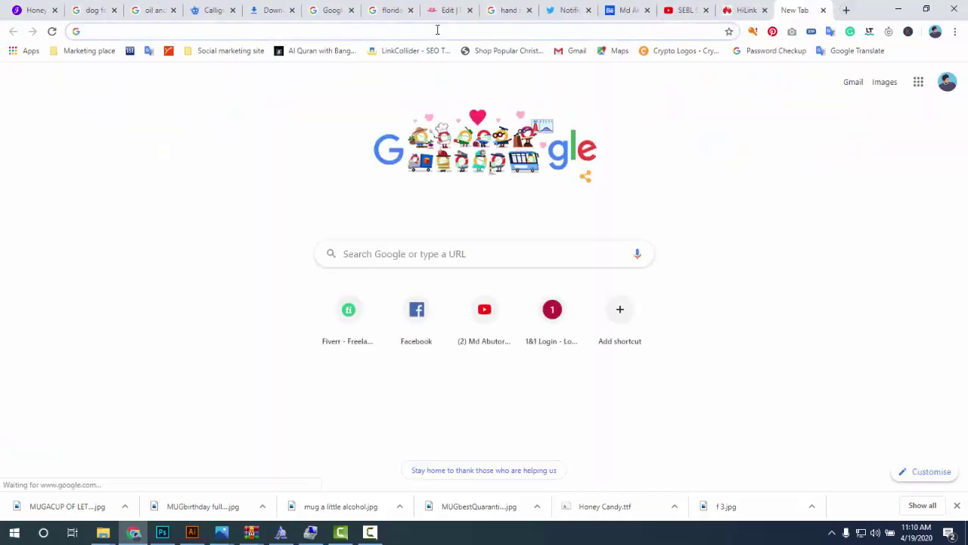
pyautogui.write('coron')
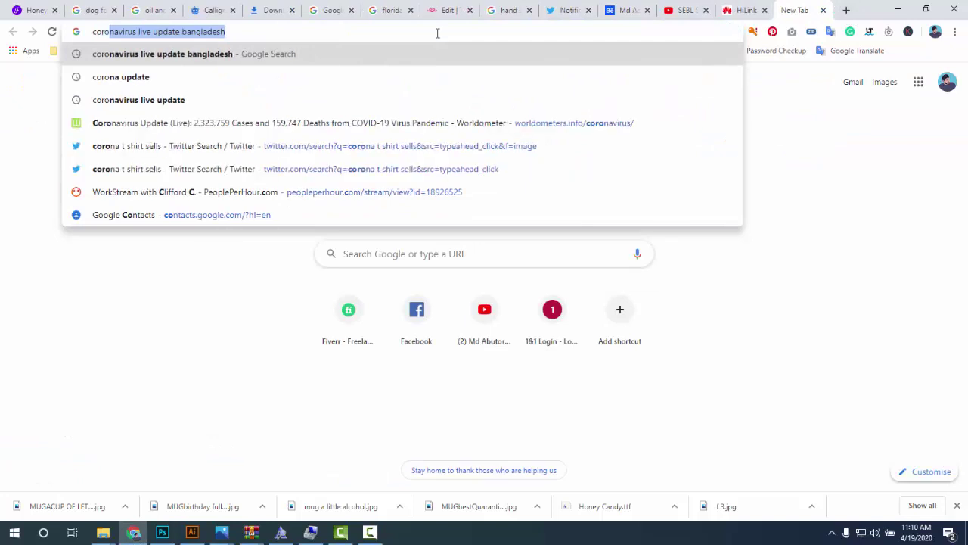
pyautogui.write('a ve')
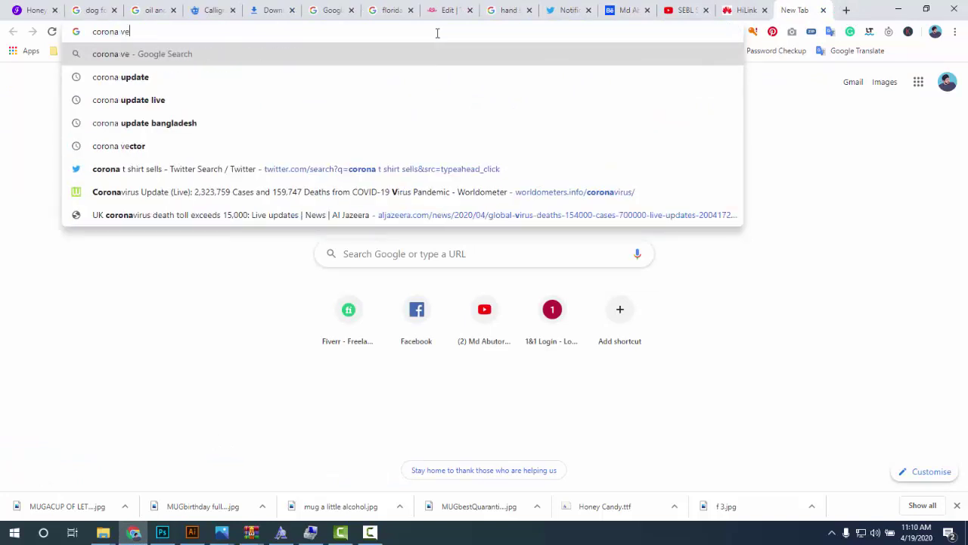
pyautogui.press('BackSpace')
pyautogui.write('i')
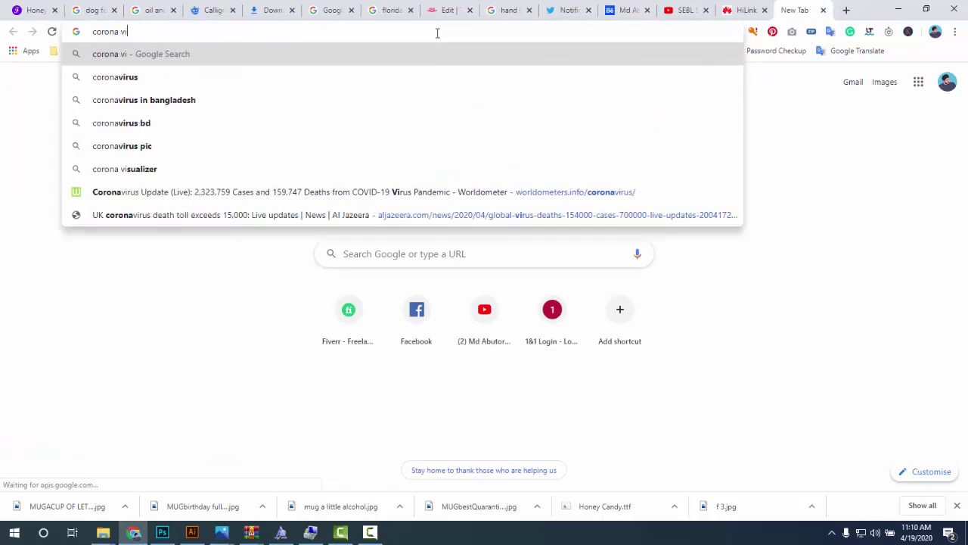
pyautogui.press('BackSpace')
pyautogui.press('BackSpace')
pyautogui.press('BackSpace')
pyautogui.press('BackSpace')
pyautogui.write('covid')
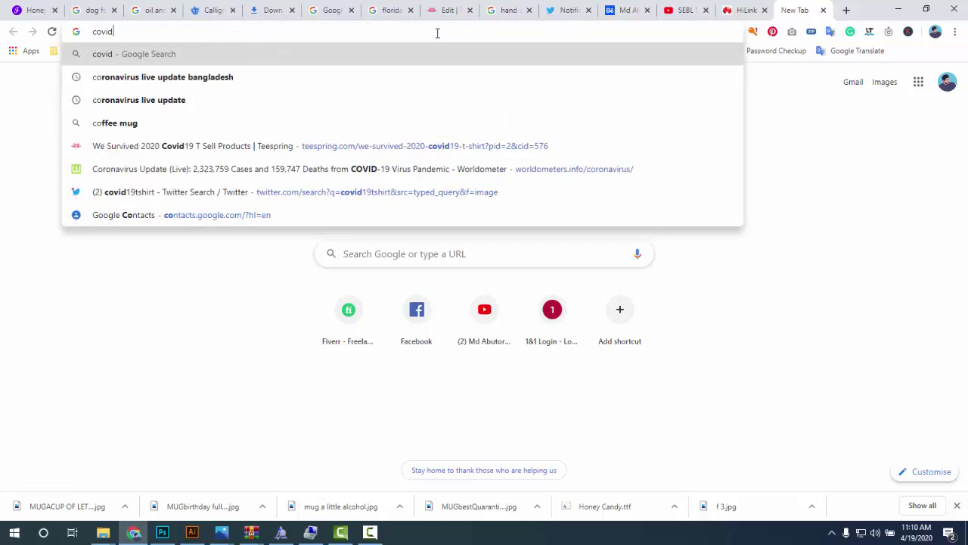
pyautogui.write(' 1')
pyautogui.write('9')
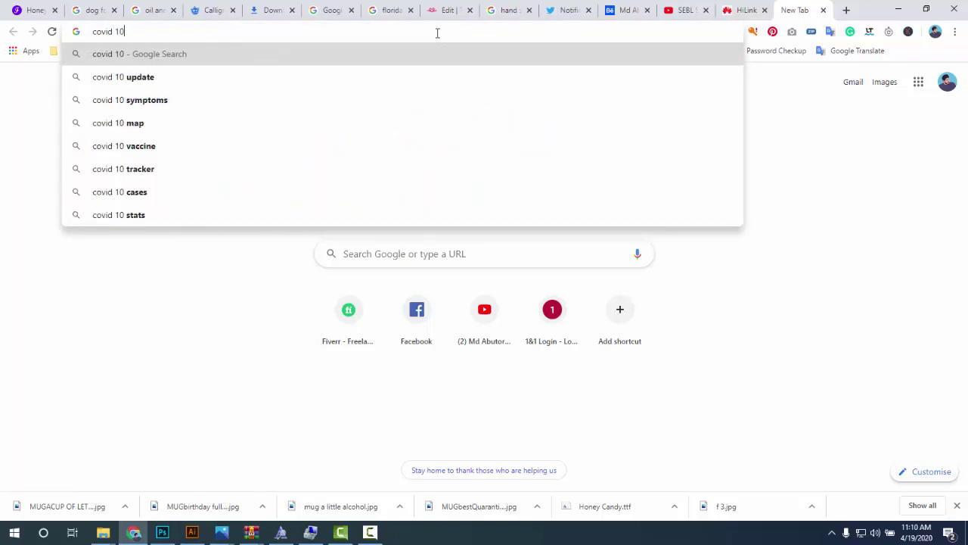
pyautogui.press('BackSpace')
pyautogui.write('9')
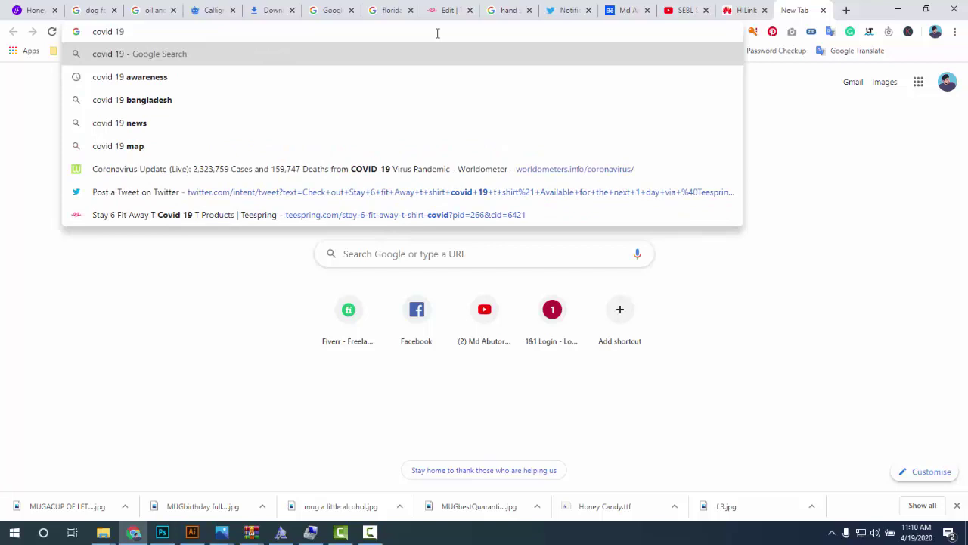
pyautogui.click(306, 76)
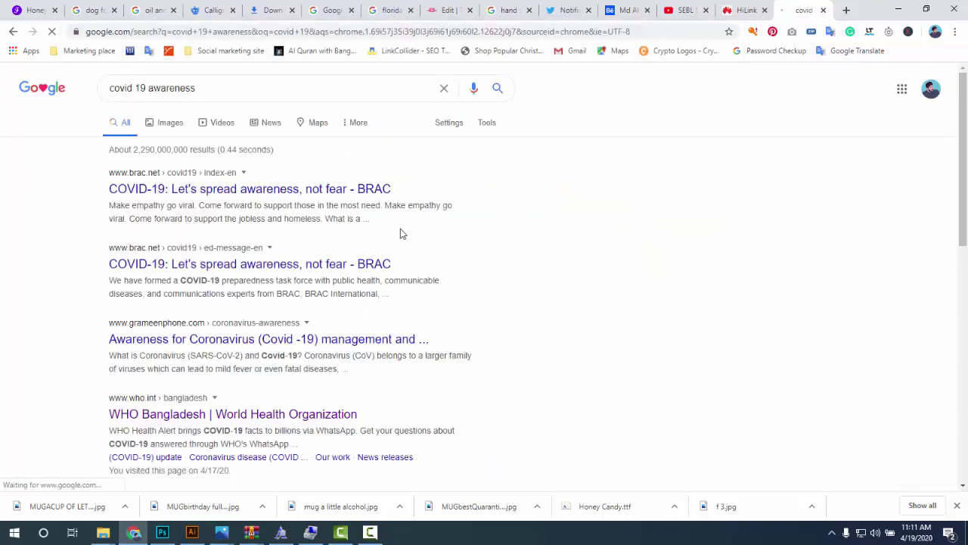
# - Refine the Google search to 'covid 19 awareness t shirt'
pyautogui.click(230, 81)
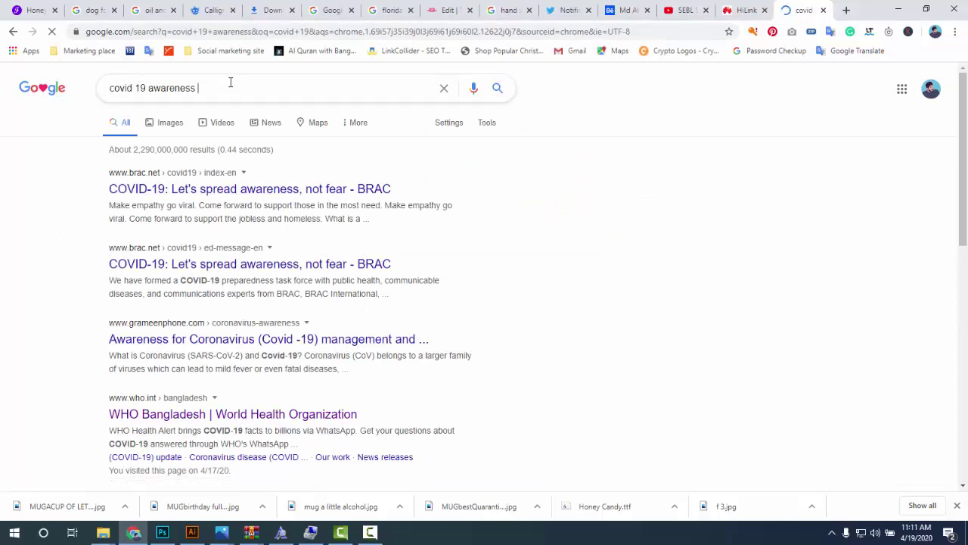
pyautogui.write('tshirt')
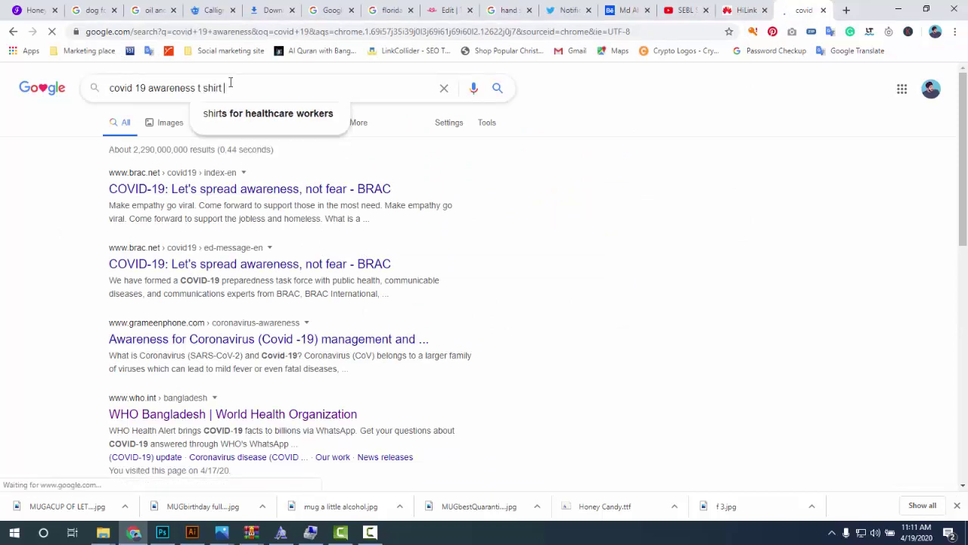
pyautogui.press('Return')
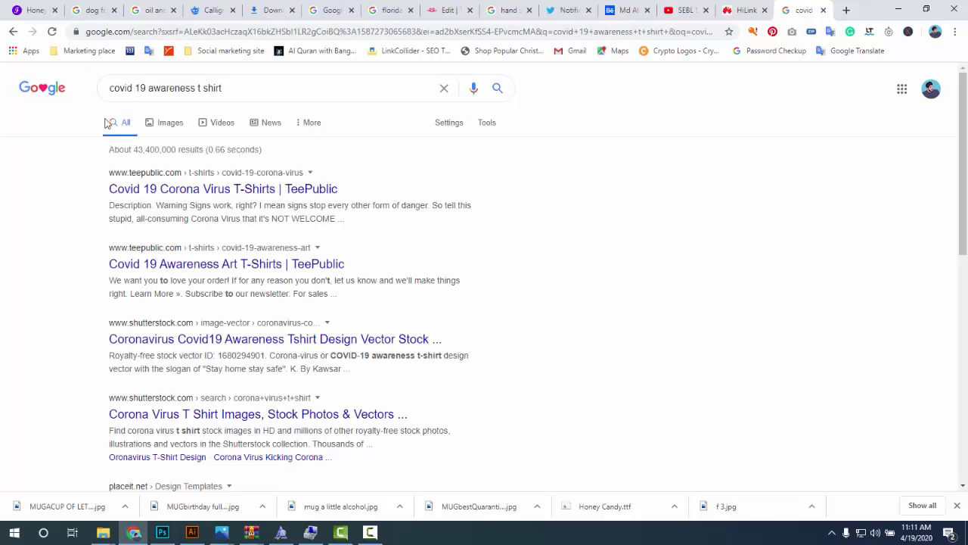
# - Switch to Google Images results for covid 19 awareness t shirt and browse them
pyautogui.click(180, 130)
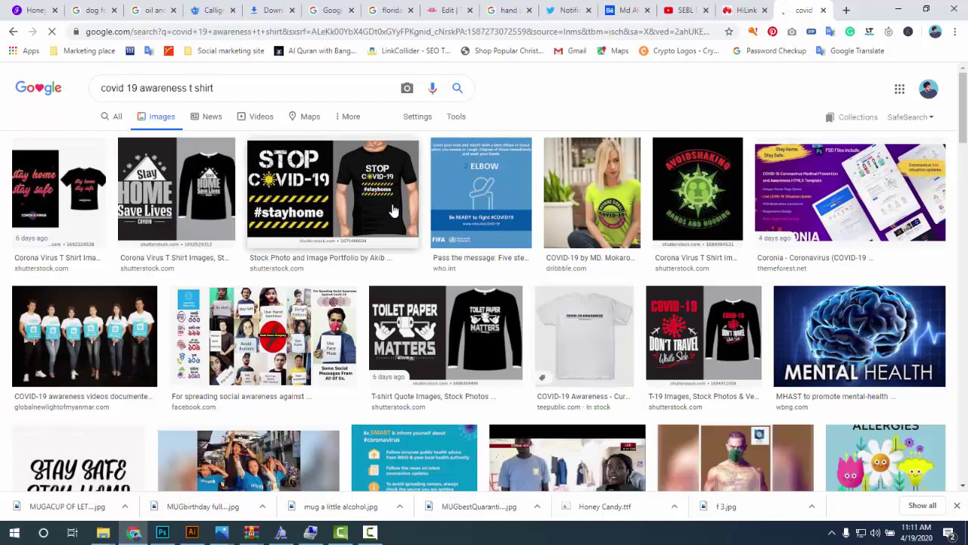
pyautogui.scroll(-1, 219, 246)
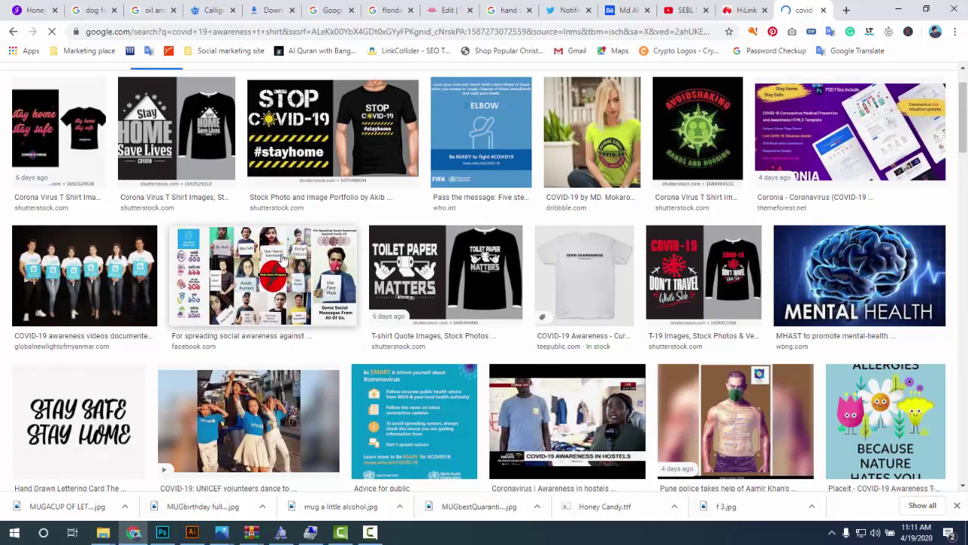
pyautogui.scroll(-1, 281, 259)
pyautogui.scroll(-1, 294, 277)
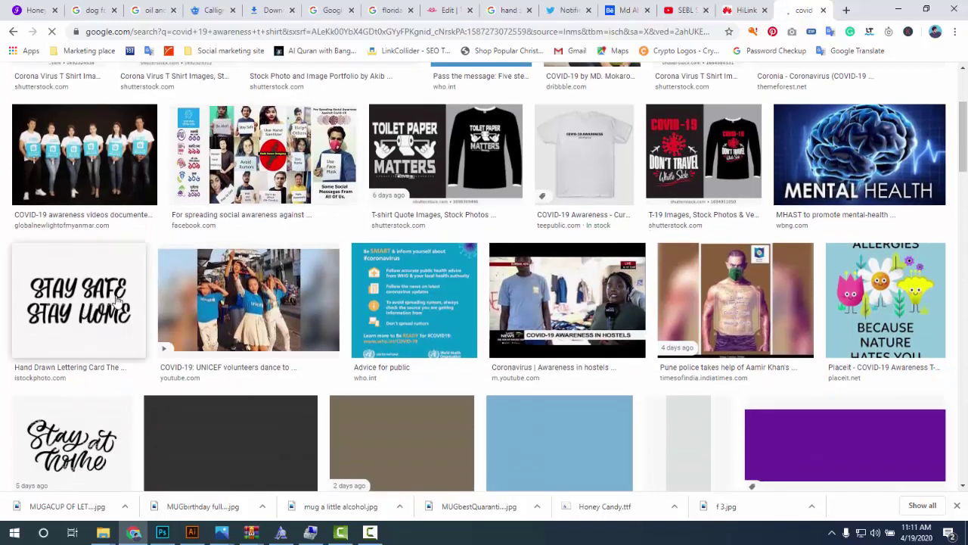
pyautogui.scroll(-1, 99, 326)
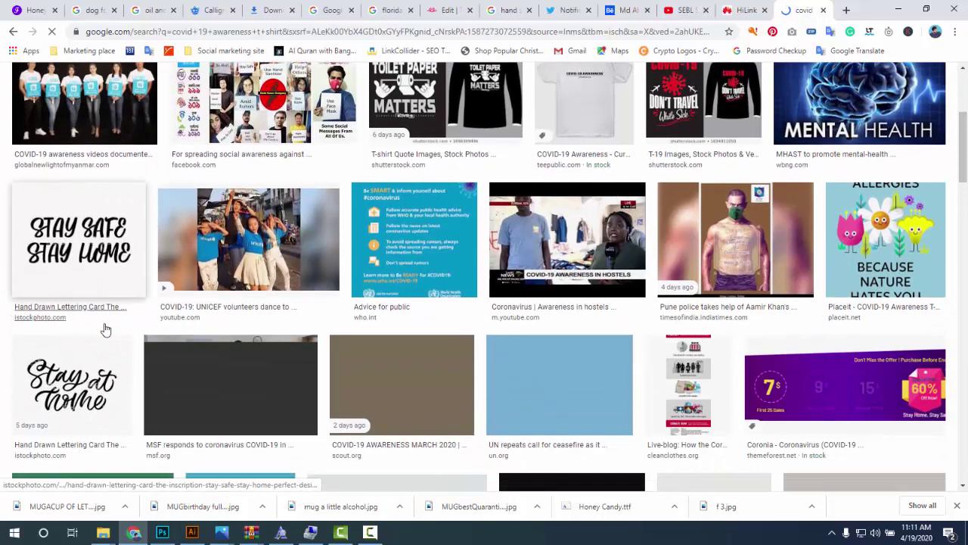
# - Preview the Stay Safe Stay Home lettering image and scroll through related designs
pyautogui.click(90, 250)
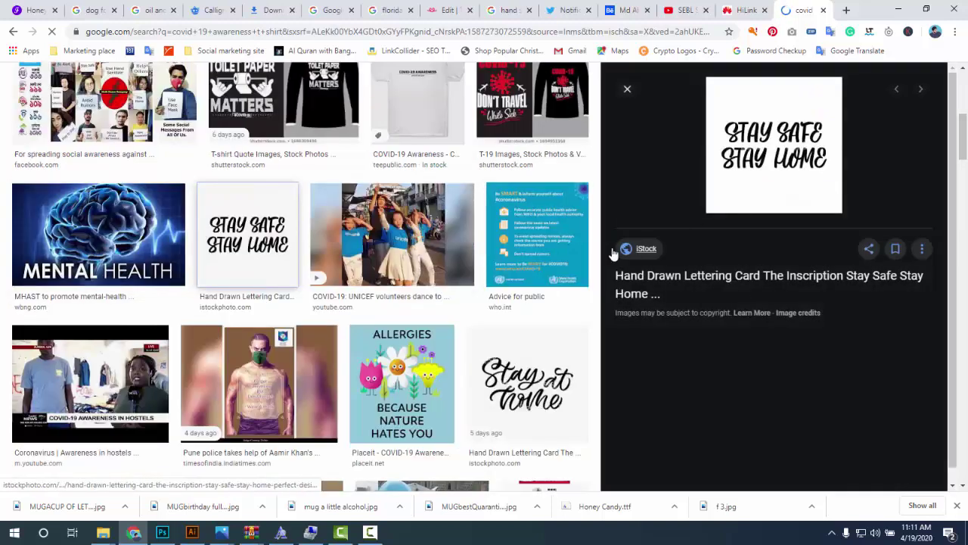
pyautogui.scroll(-1, 492, 280)
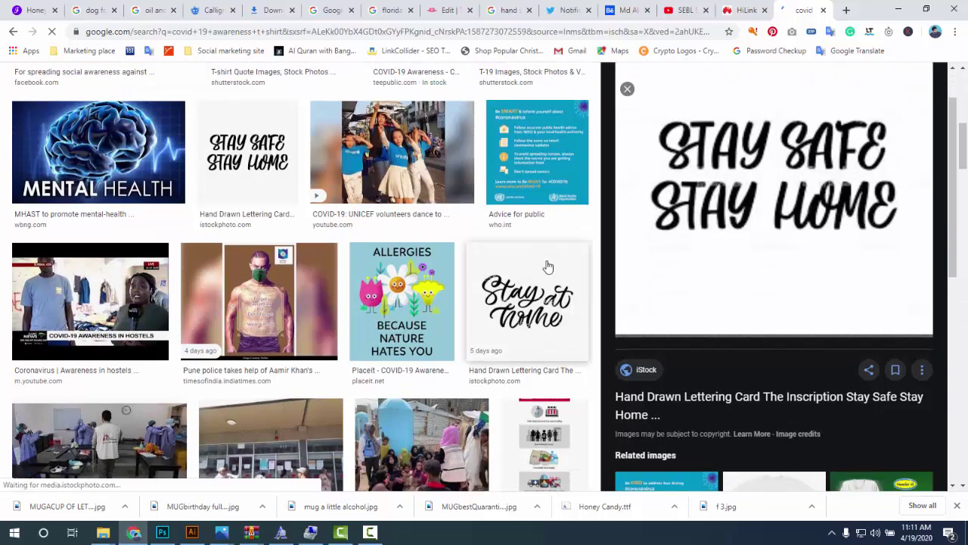
pyautogui.scroll(-1, 530, 266)
pyautogui.scroll(-1, 520, 265)
pyautogui.scroll(2, 520, 265)
pyautogui.scroll(-1, 518, 264)
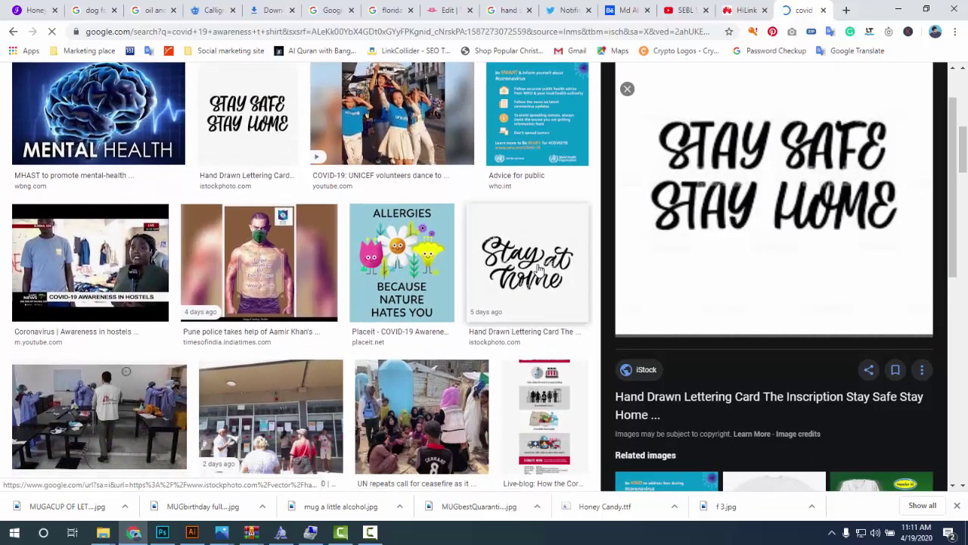
pyautogui.scroll(-1, 545, 269)
pyautogui.scroll(-2, 574, 275)
pyautogui.scroll(-1, 574, 274)
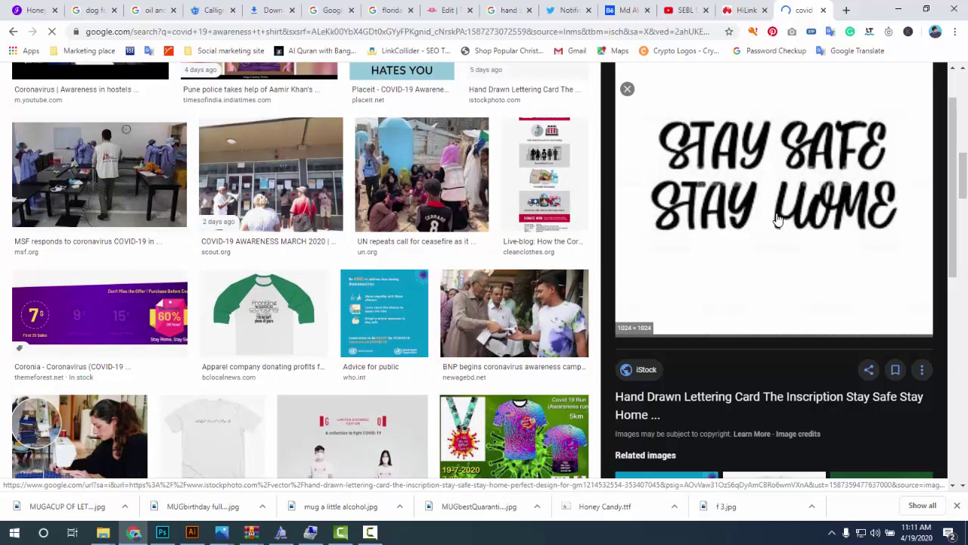
pyautogui.scroll(-1, 776, 220)
pyautogui.scroll(-1, 771, 221)
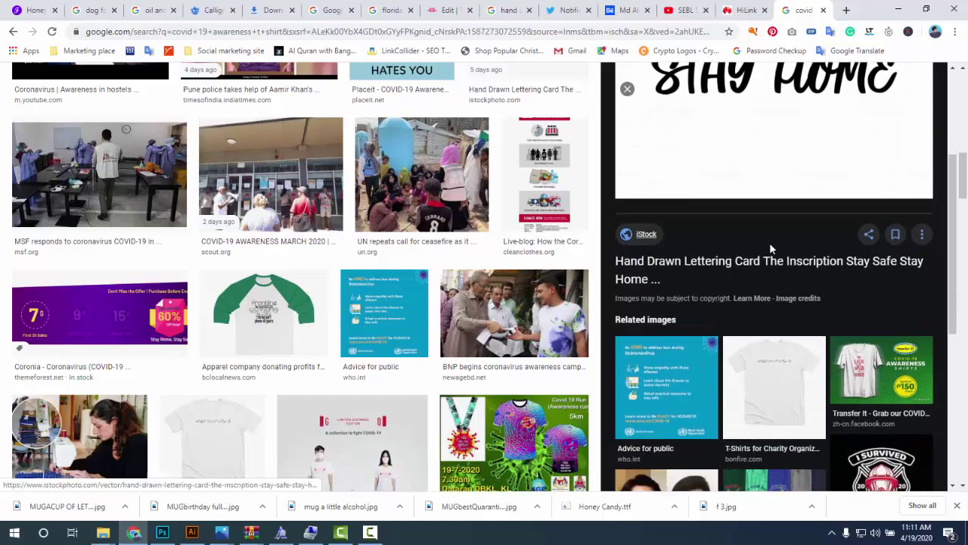
pyautogui.scroll(-1, 772, 248)
pyautogui.scroll(-1, 772, 248)
pyautogui.scroll(-1, 545, 318)
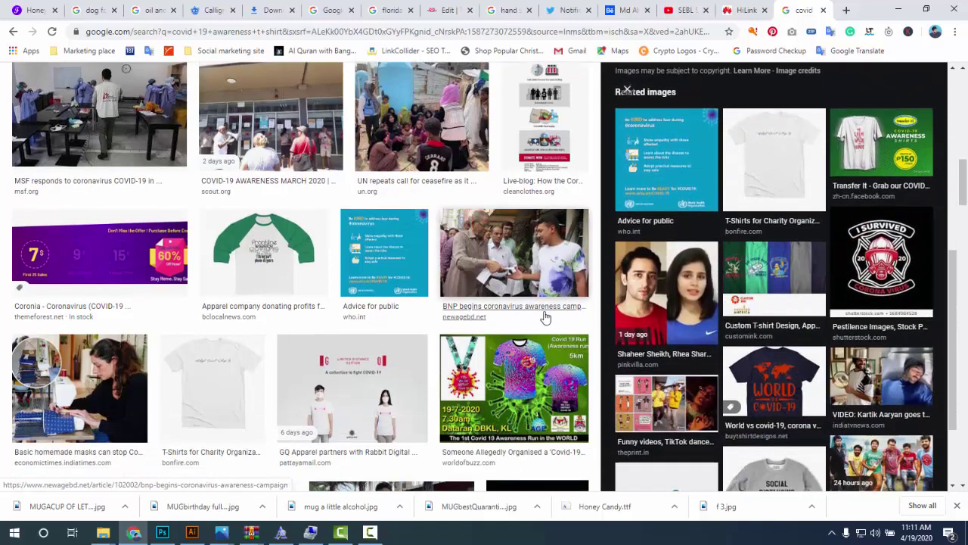
pyautogui.scroll(-2, 340, 287)
pyautogui.scroll(5, 341, 287)
pyautogui.scroll(5, 379, 285)
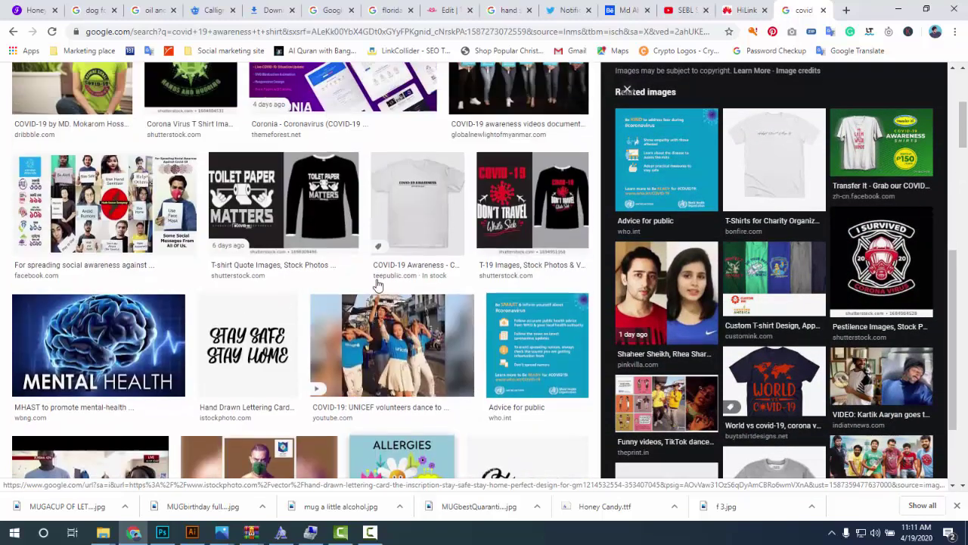
pyautogui.scroll(3, 378, 285)
pyautogui.scroll(2, 378, 280)
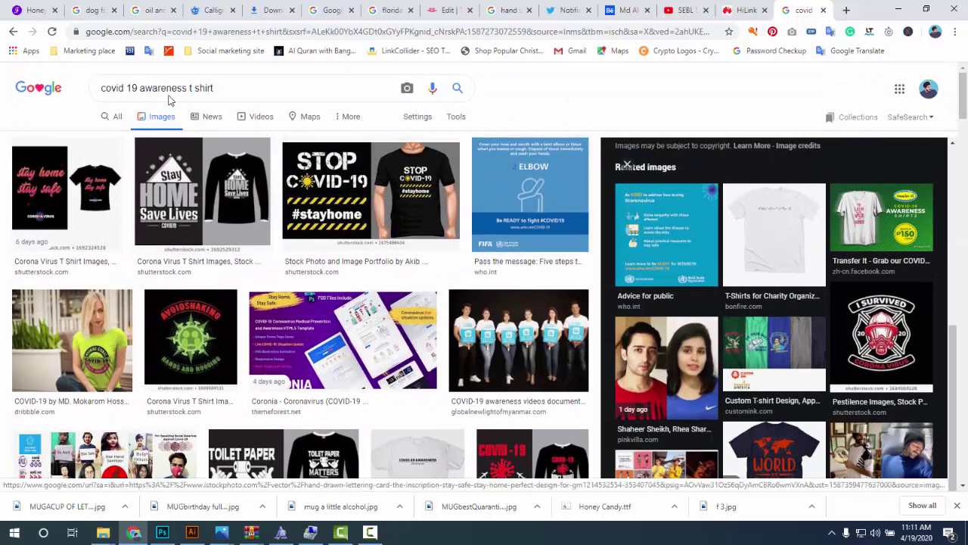
pyautogui.moveTo(881, 265)
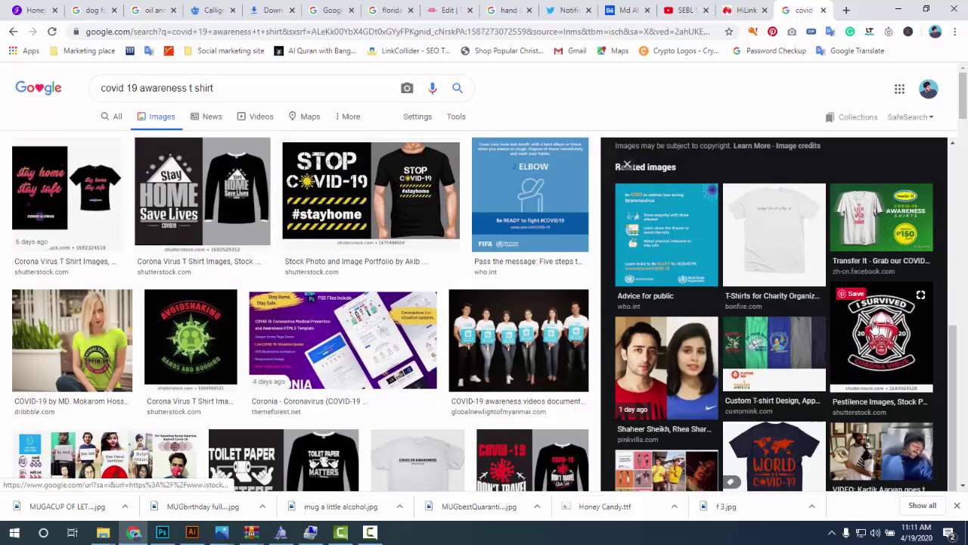
# - Copy the Stay Safe Stay Home lettering image and return to Illustrator
pyautogui.click(685, 280)
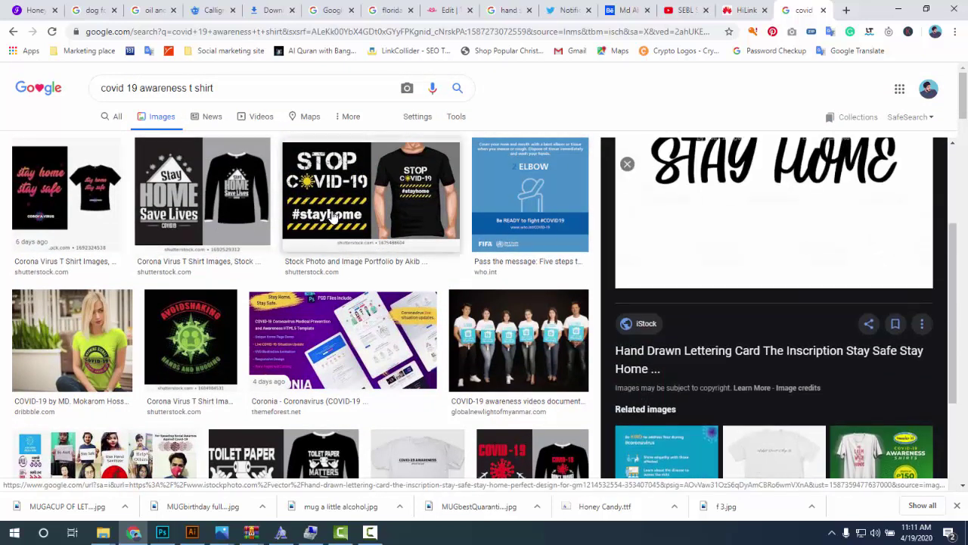
pyautogui.rightClick(825, 214)
pyautogui.click(835, 344)
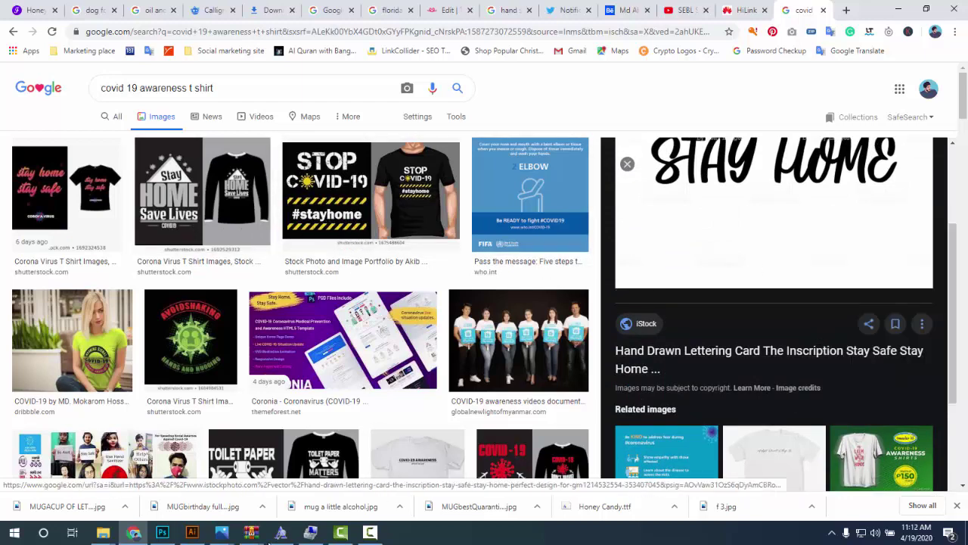
pyautogui.click(191, 532)
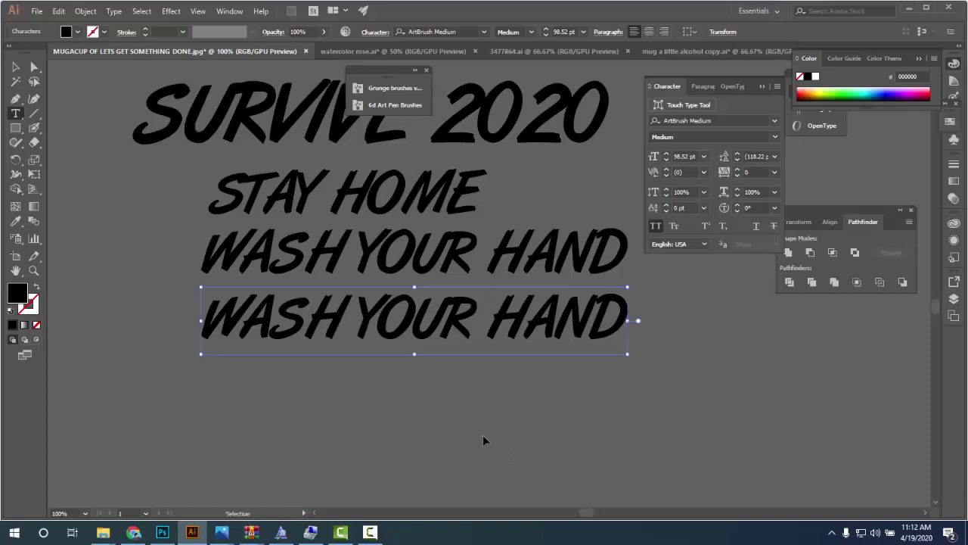
# - Paste the copied lettering image and place it beside the SURVIVE 2020 text
pyautogui.press('Escape')
pyautogui.hotkey('ctrl', 'v')
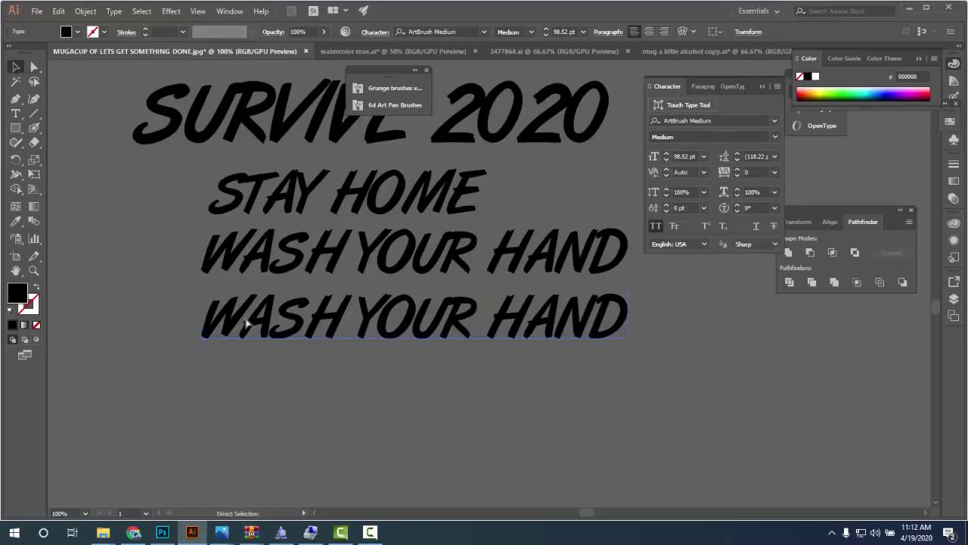
pyautogui.scroll(-3, 321, 330)
pyautogui.moveTo(387, 336); pyautogui.dragTo(614, 361)
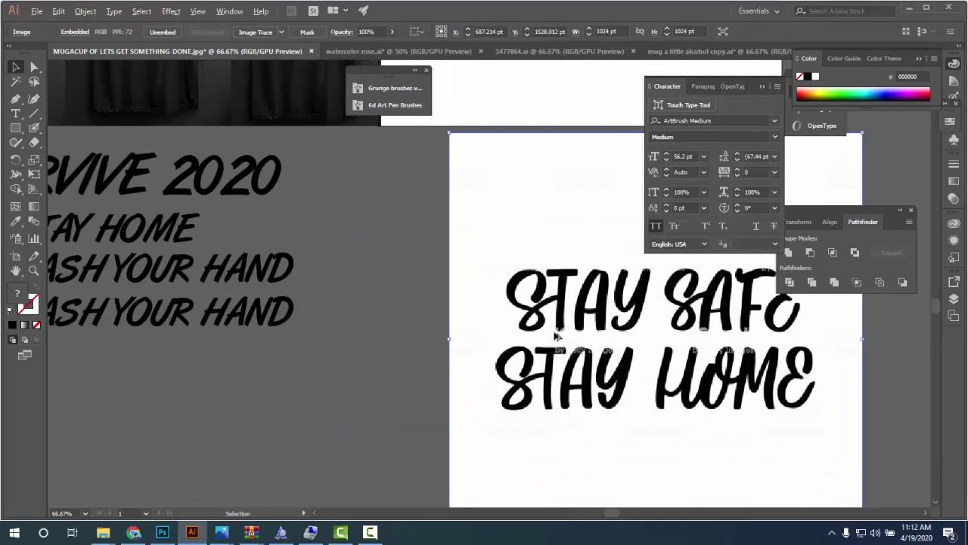
pyautogui.scroll(1, 345, 351)
pyautogui.scroll(-1, 345, 350)
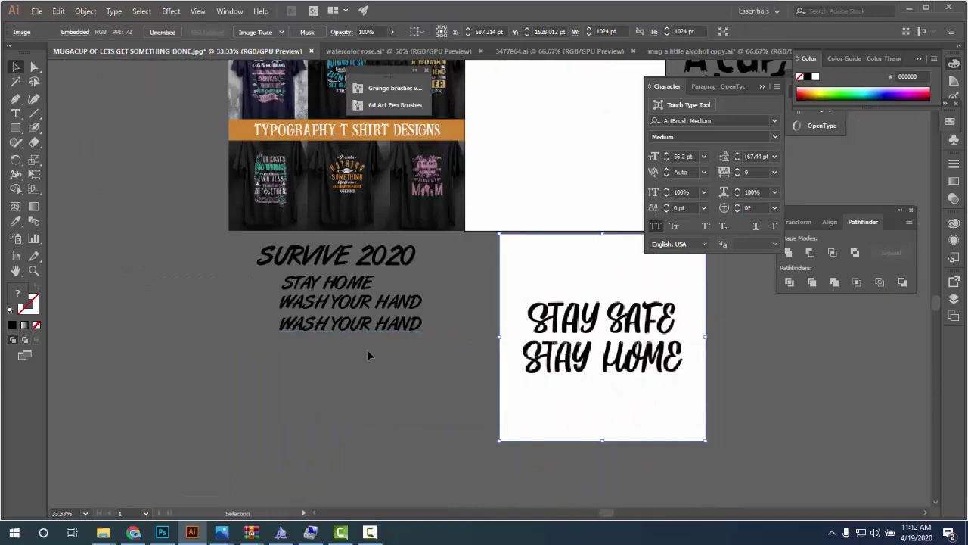
pyautogui.scroll(1, 367, 350)
pyautogui.click(399, 426)
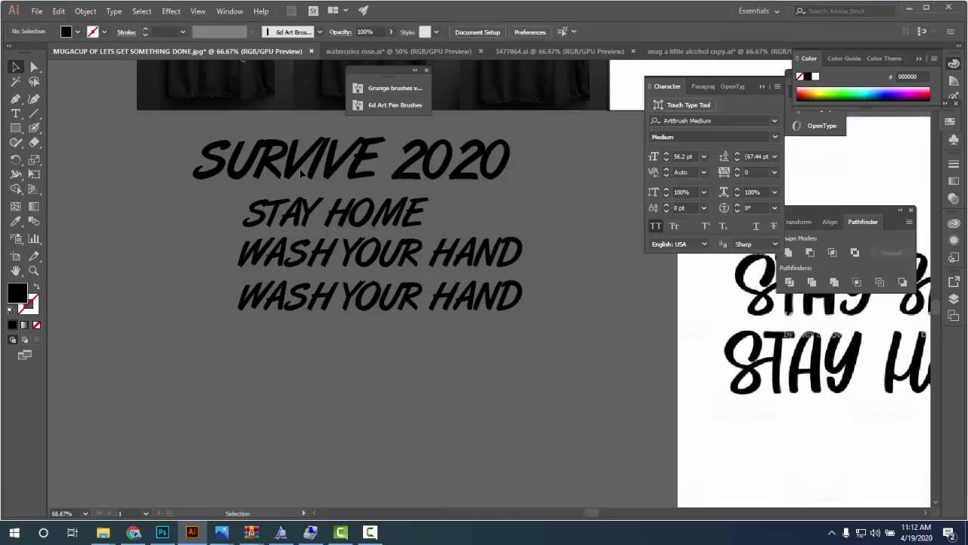
# - Shift SURVIVE 2020 down-left, then right and slightly up, and recentre the view
pyautogui.moveTo(302, 174); pyautogui.dragTo(269, 240)
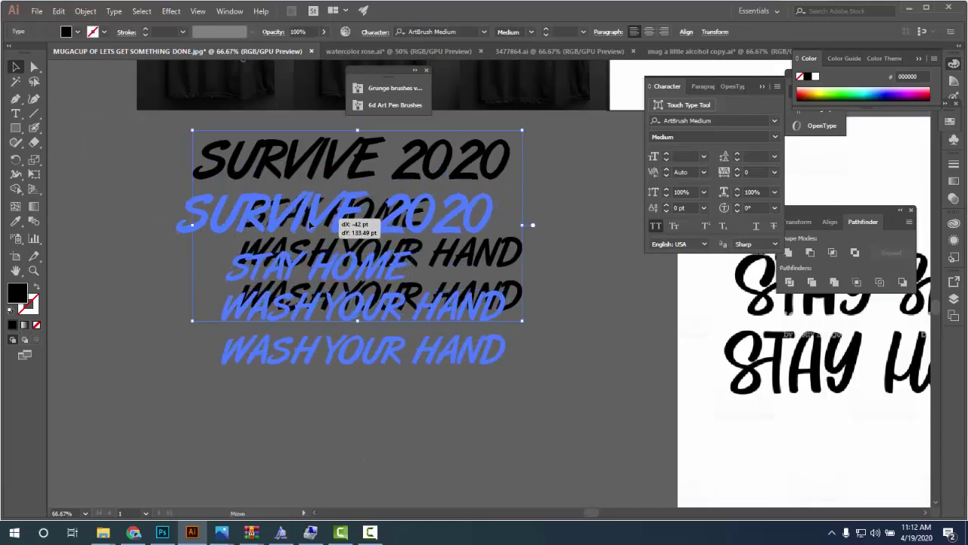
pyautogui.click(537, 296)
pyautogui.moveTo(372, 227); pyautogui.dragTo(398, 219)
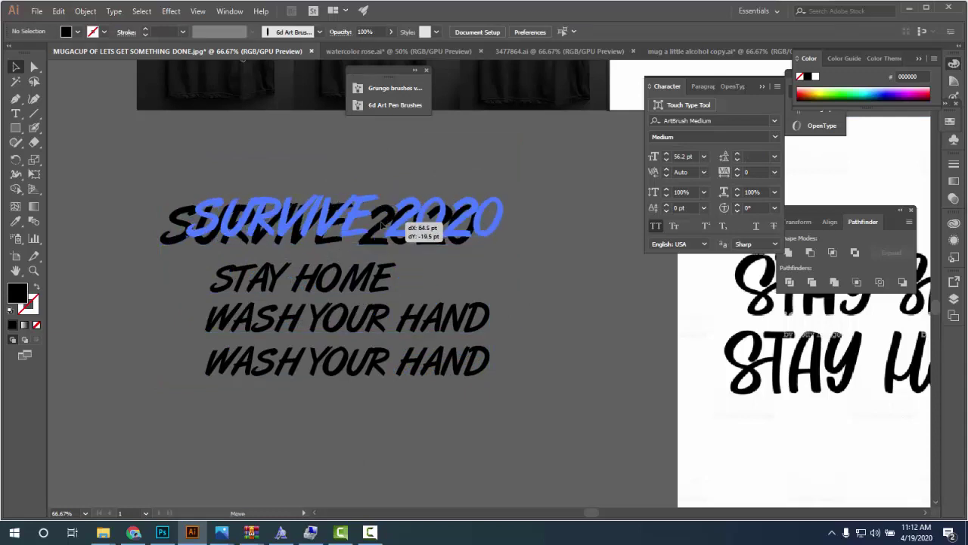
pyautogui.click(189, 285)
pyautogui.click(359, 376)
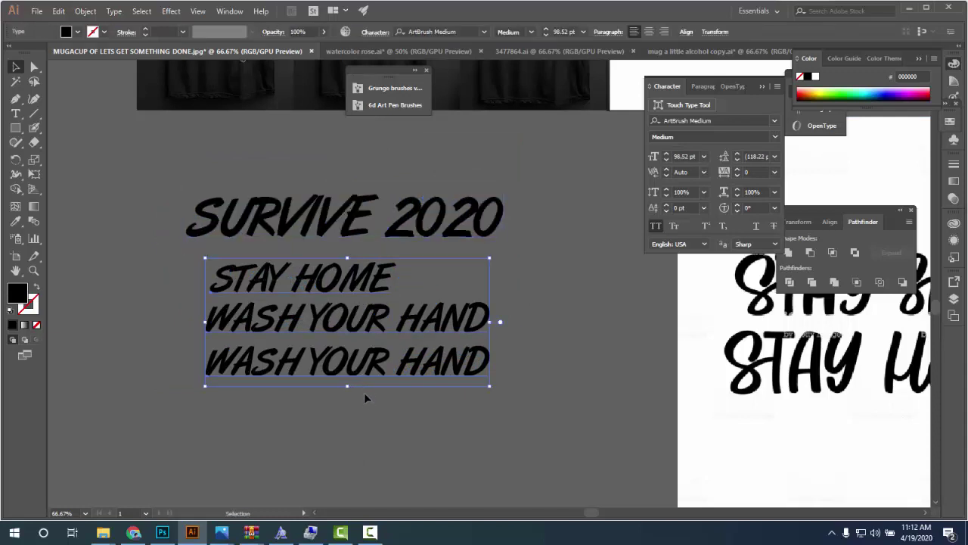
pyautogui.click(419, 408)
pyautogui.moveTo(419, 408)
pyautogui.mouseDown()
pyautogui.moveTo(191, 413)
pyautogui.moveTo(197, 436)
pyautogui.moveTo(417, 432)
pyautogui.moveTo(451, 404)
pyautogui.moveTo(184, 428)
pyautogui.moveTo(482, 406)
pyautogui.mouseUp()
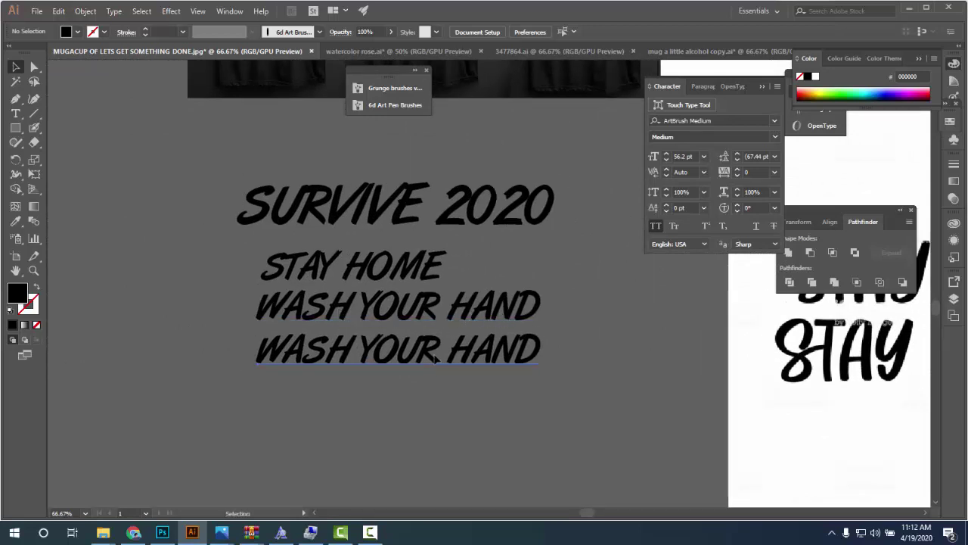
# - Delete both WASH YOUR HAND lines from the lettering stack
pyautogui.doubleClick(437, 360)
pyautogui.moveTo(527, 347); pyautogui.dragTo(156, 349)
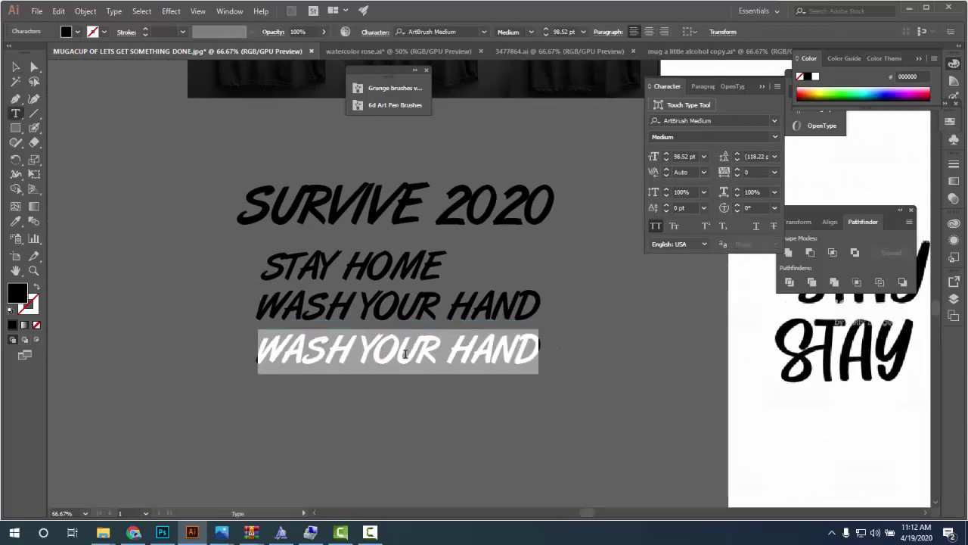
pyautogui.press('Escape')
pyautogui.click(289, 321)
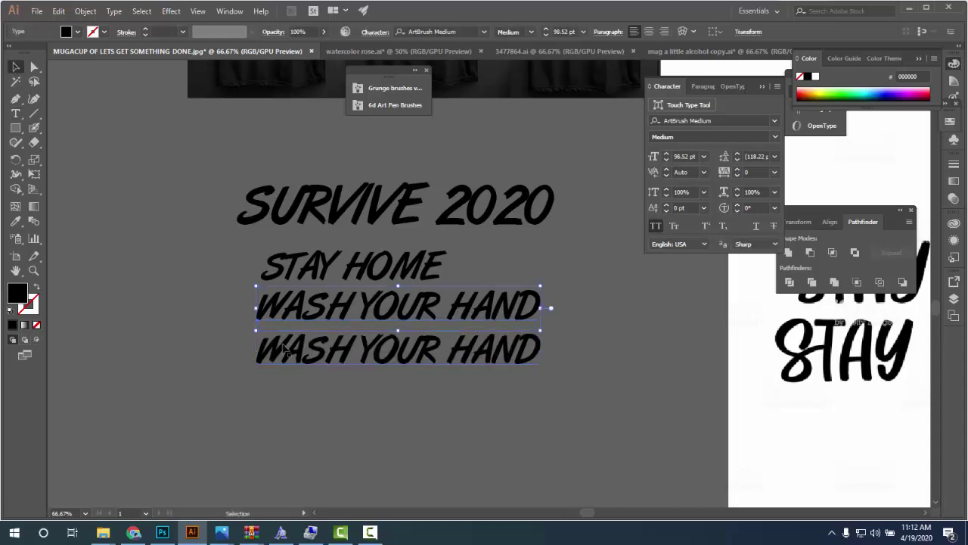
pyautogui.click(284, 348)
pyautogui.press('Delete')
pyautogui.click(398, 316)
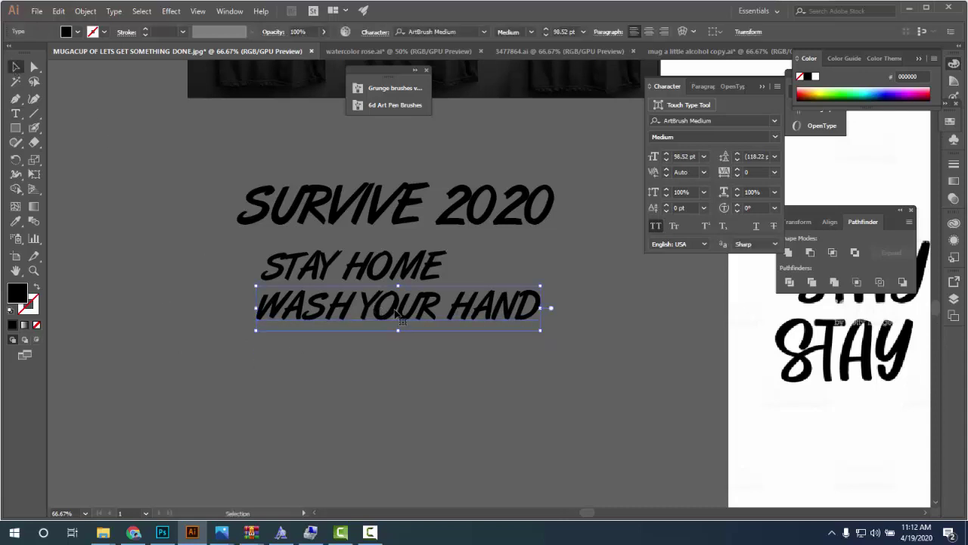
pyautogui.moveTo(411, 314); pyautogui.dragTo(411, 357)
pyautogui.press('Delete')
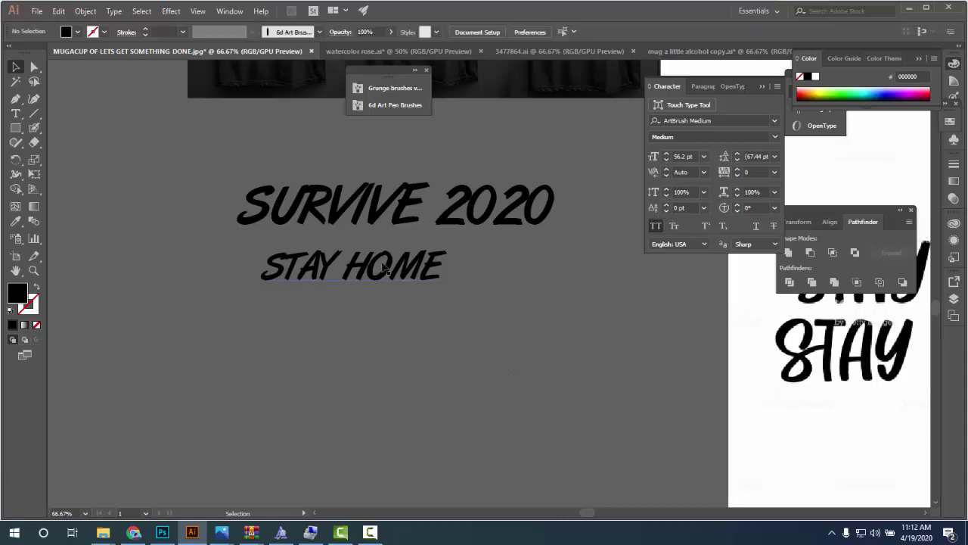
# - Duplicate STAY HOME onto a new bottom line and change it to STAY SAFE
pyautogui.moveTo(381, 270); pyautogui.dragTo(380, 329)
pyautogui.doubleClick(443, 330)
pyautogui.moveTo(443, 330); pyautogui.dragTo(342, 330)
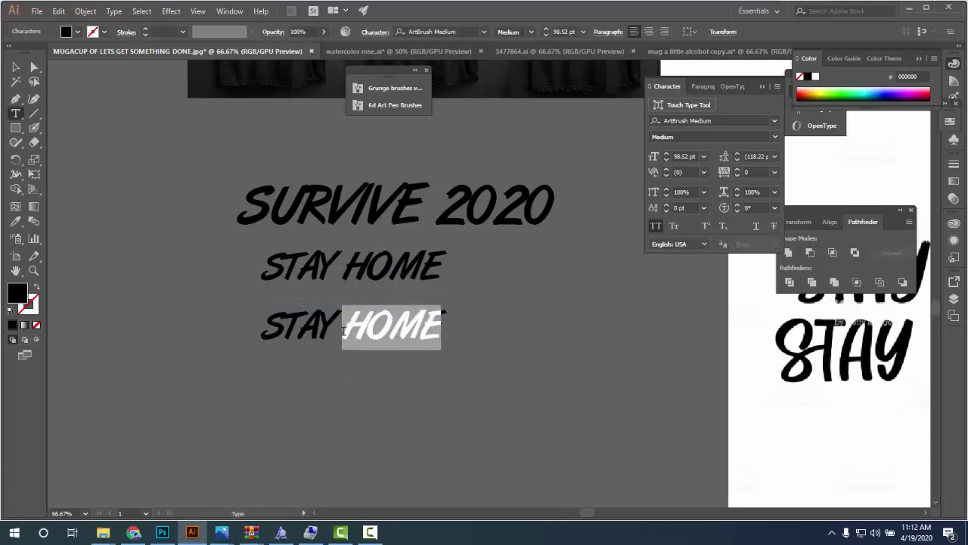
pyautogui.write('SAVE')
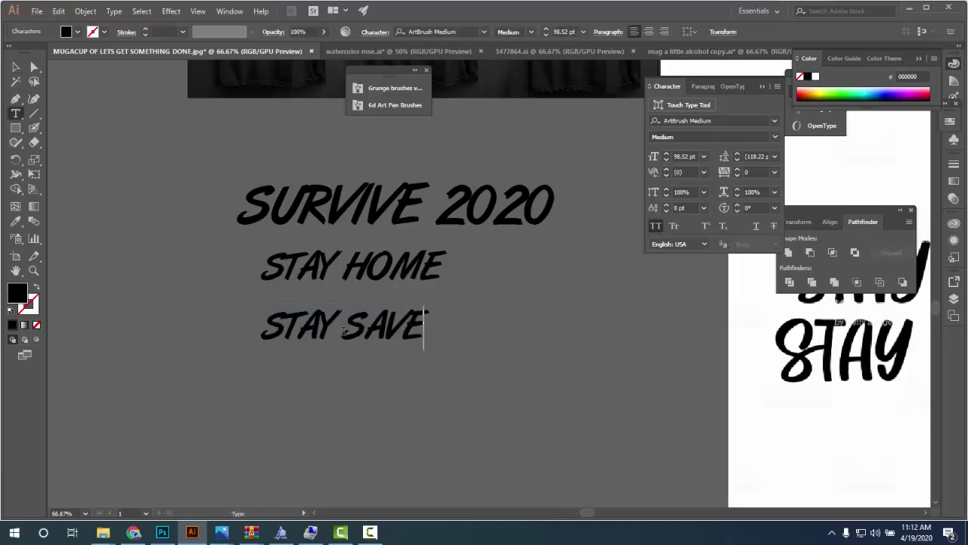
pyautogui.press('BackSpace')
pyautogui.press('BackSpace')
pyautogui.write('FE')
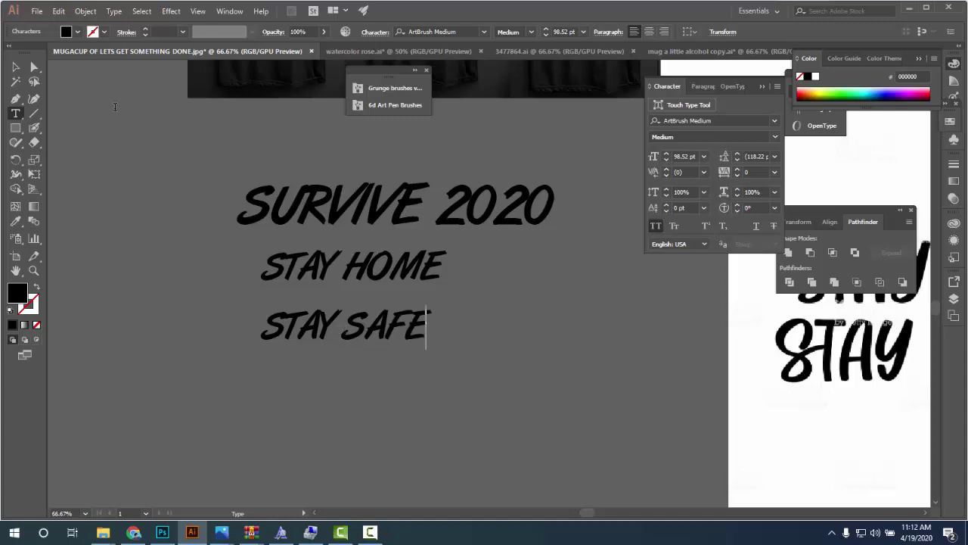
pyautogui.press('Escape')
pyautogui.click(332, 291)
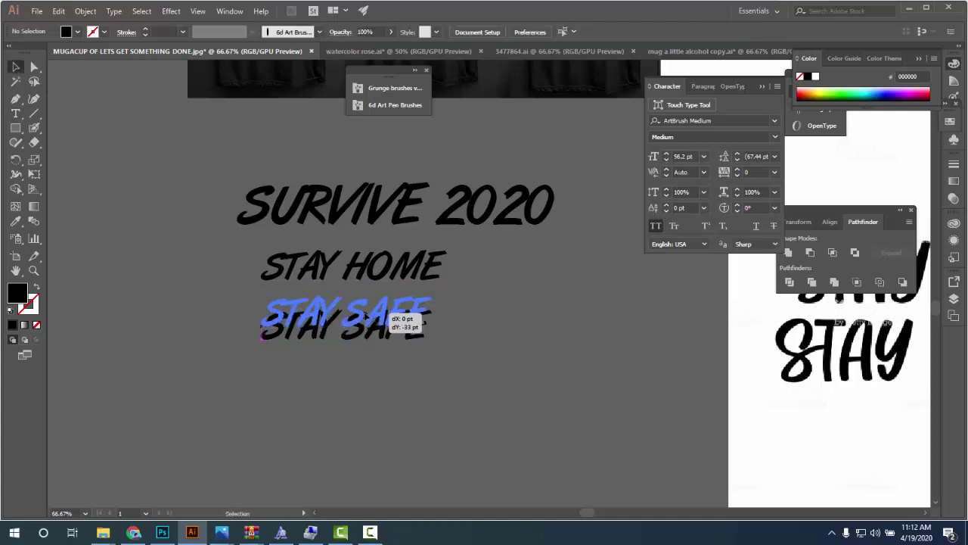
# - Stack STAY SAFE under STAY HOME and centre the pair above SURVIVE 2020
pyautogui.moveTo(366, 326)
pyautogui.mouseDown()
pyautogui.moveTo(382, 313)
pyautogui.moveTo(333, 276)
pyautogui.mouseUp()
pyautogui.moveTo(340, 310); pyautogui.dragTo(128, 182)
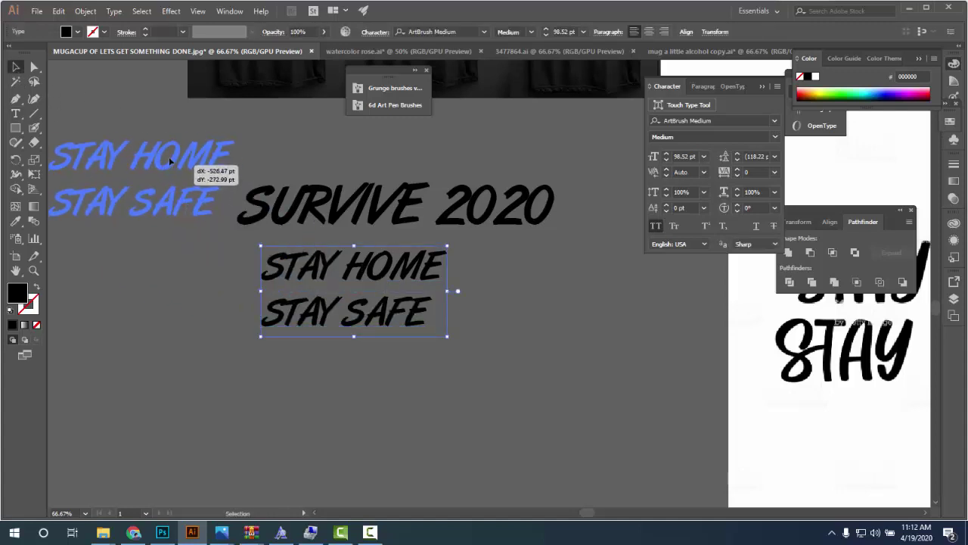
pyautogui.moveTo(418, 213); pyautogui.dragTo(412, 338)
pyautogui.click(409, 381)
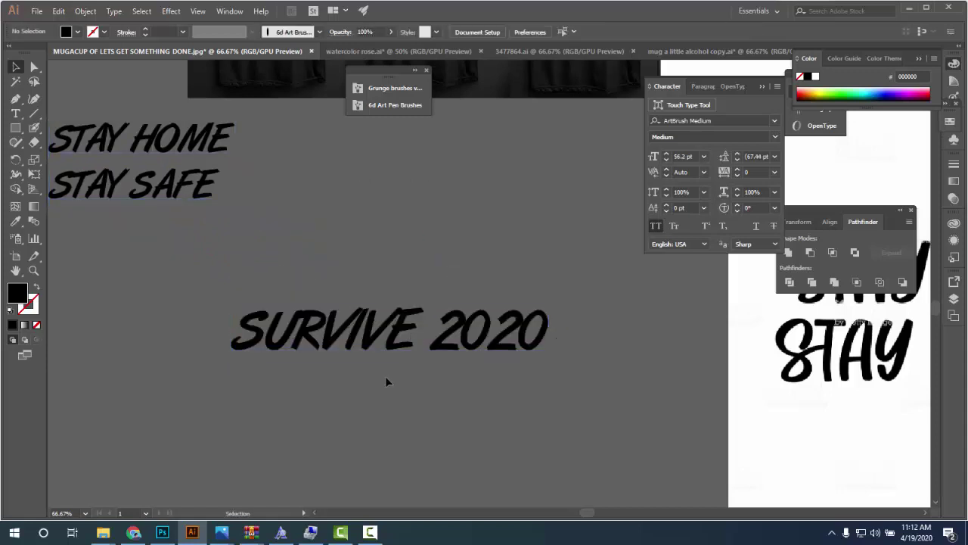
pyautogui.moveTo(155, 140); pyautogui.dragTo(416, 210)
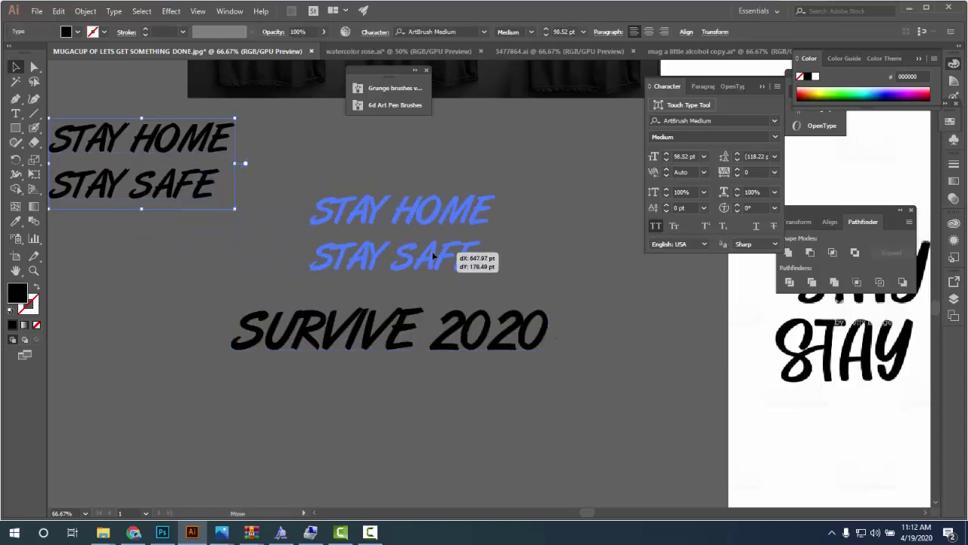
pyautogui.click(598, 302)
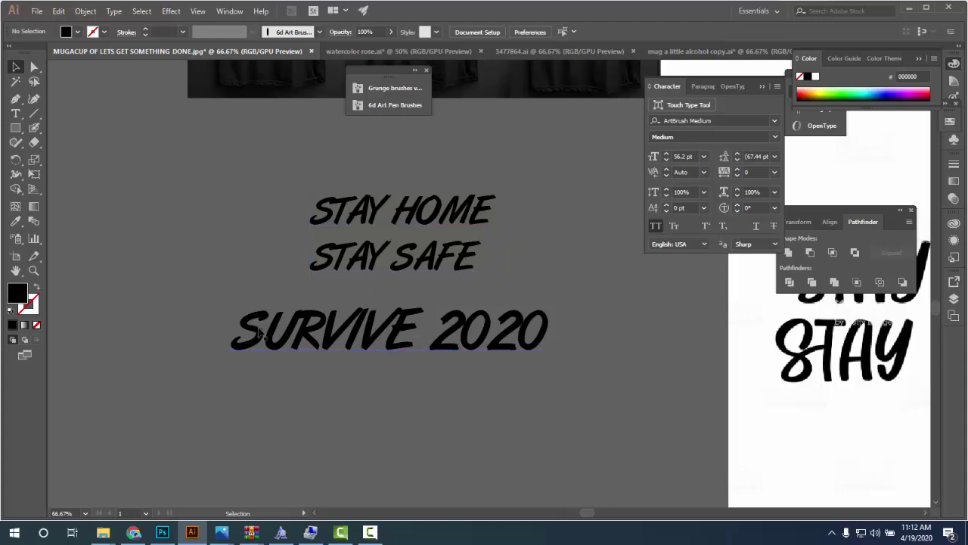
# - Add 'WE ' before SURVIVE 2020 and nudge the line slightly left
pyautogui.write('t')
pyautogui.write('W')
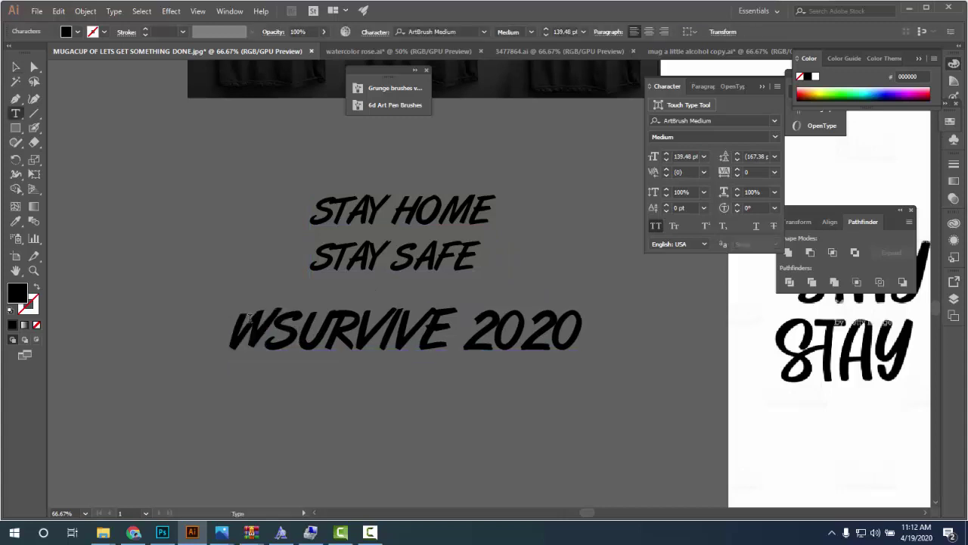
pyautogui.write('E')
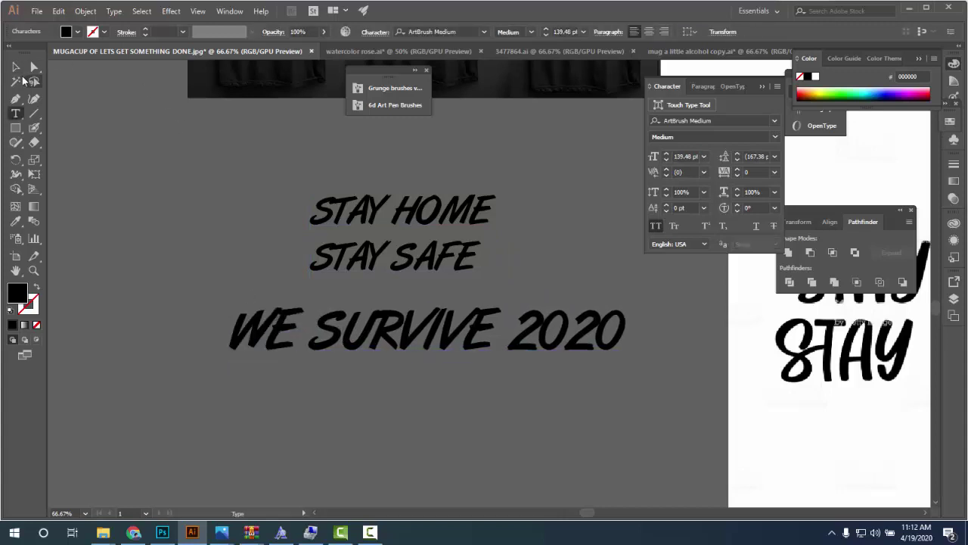
pyautogui.press('Escape')
pyautogui.moveTo(469, 337)
pyautogui.mouseDown()
pyautogui.moveTo(449, 336)
pyautogui.moveTo(478, 341)
pyautogui.mouseUp()
pyautogui.click(486, 374)
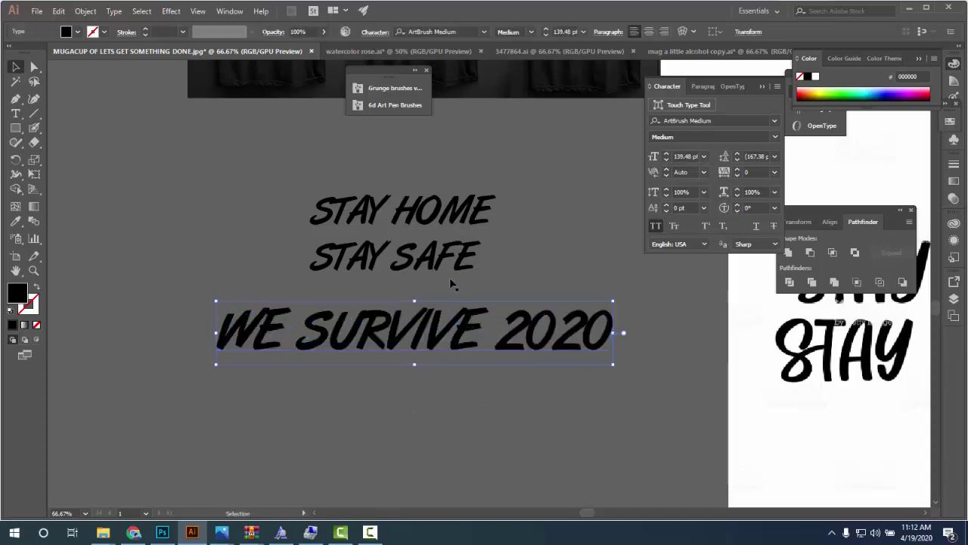
# - Place STAY HOME just above and STAY SAFE just below WE SURVIVE 2020
pyautogui.moveTo(457, 257); pyautogui.dragTo(487, 421)
pyautogui.moveTo(413, 226); pyautogui.dragTo(442, 289)
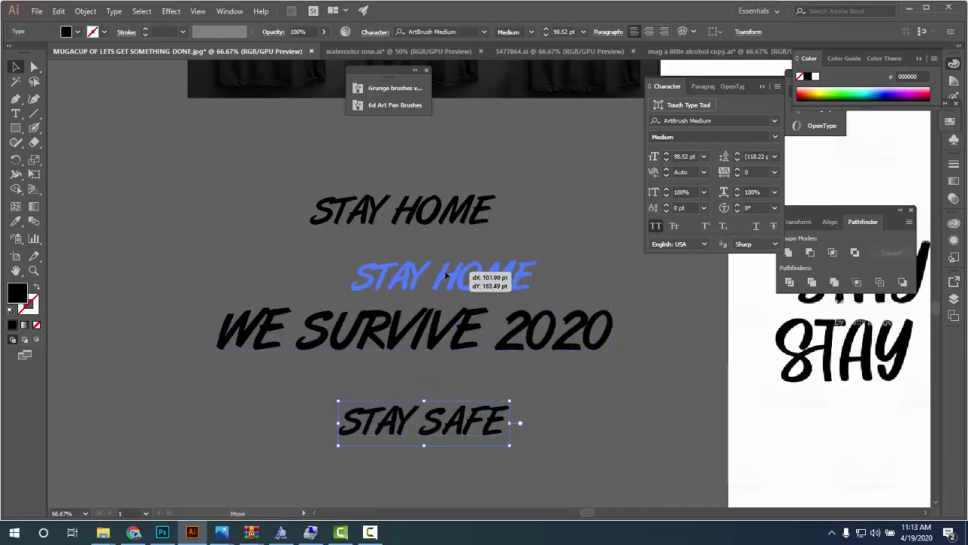
pyautogui.moveTo(448, 424); pyautogui.dragTo(456, 384)
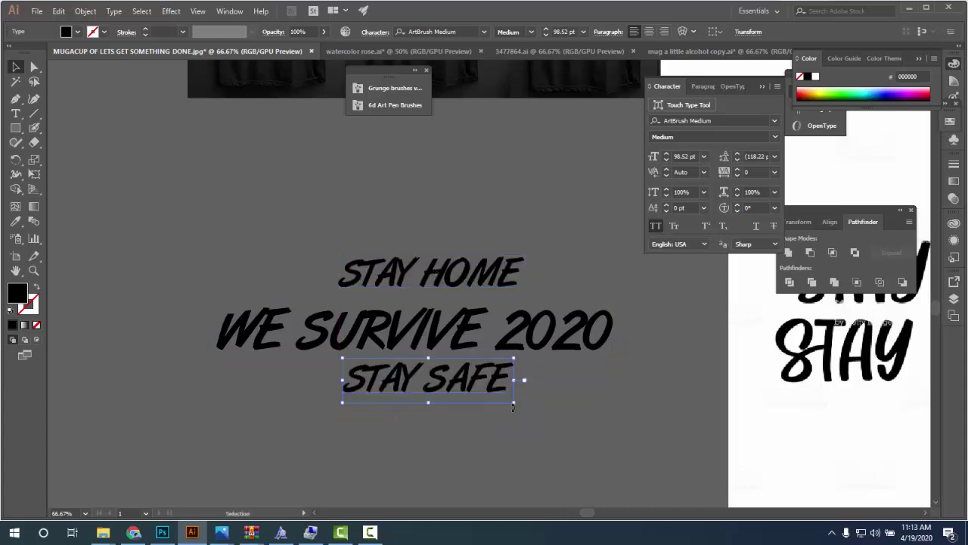
pyautogui.scroll(1, 521, 404)
pyautogui.scroll(-1, 572, 416)
# - Select all three lettering lines and return to Chrome's image results
pyautogui.click(572, 417)
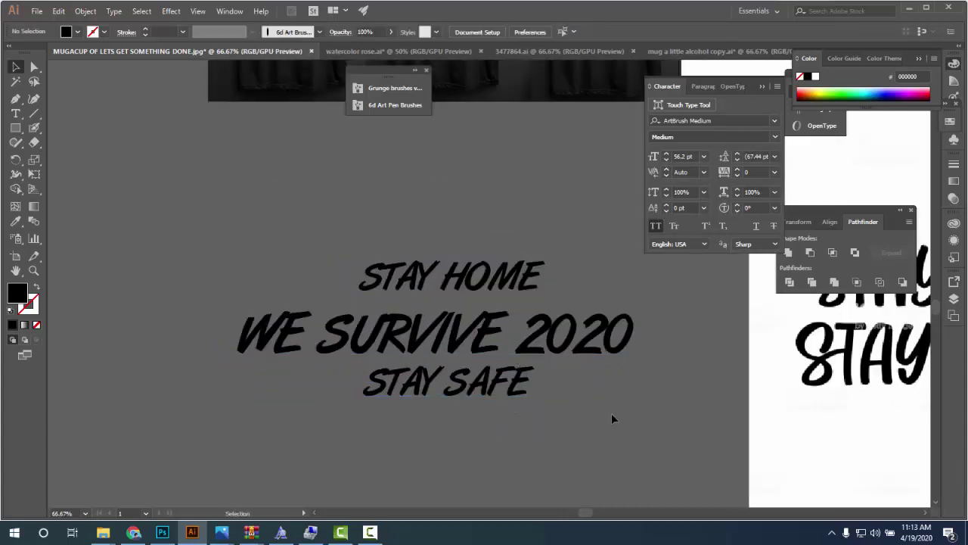
pyautogui.scroll(-1, 613, 416)
pyautogui.scroll(-1, 499, 400)
pyautogui.moveTo(492, 416); pyautogui.dragTo(446, 345)
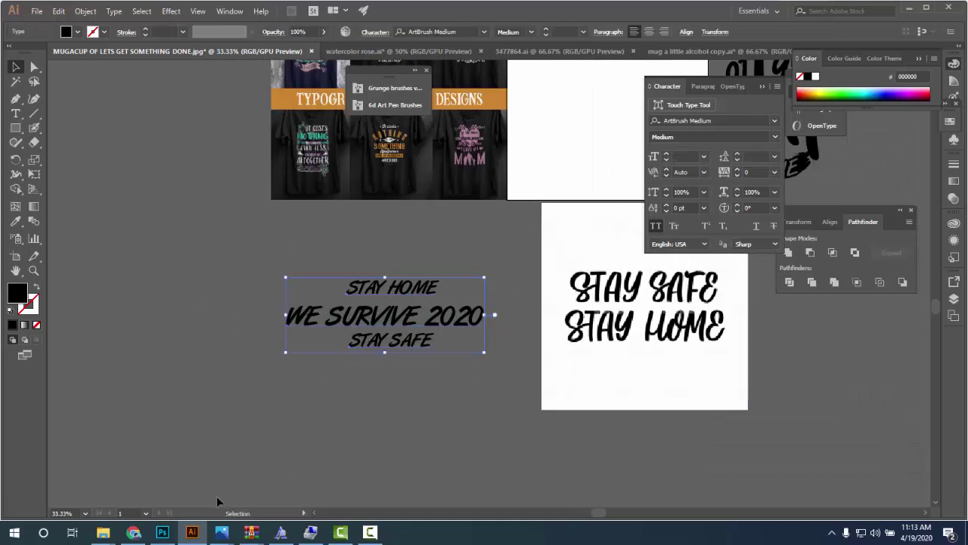
pyautogui.click(133, 533)
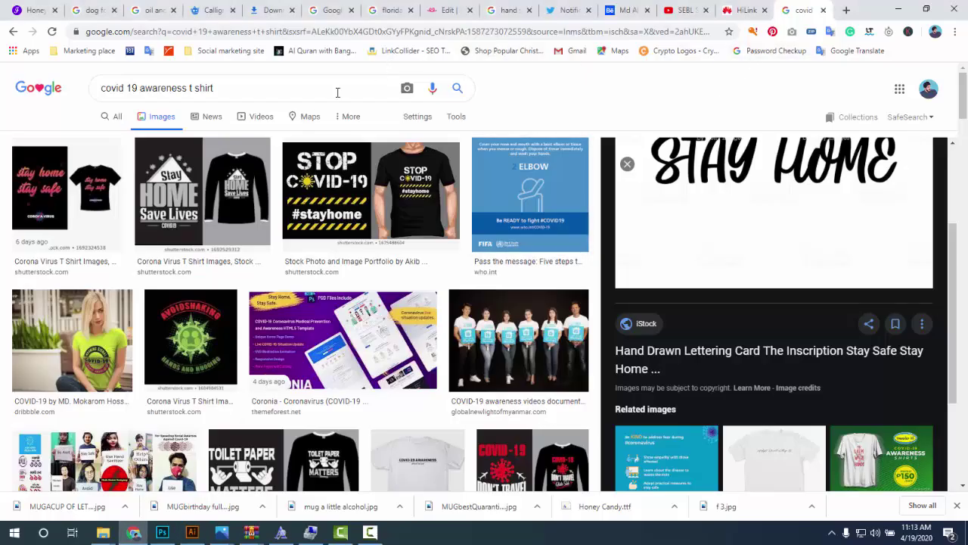
# - Change the Google Images query to 'covid 19 vector' and run the search
pyautogui.click(239, 89)
pyautogui.moveTo(239, 88); pyautogui.dragTo(155, 89)
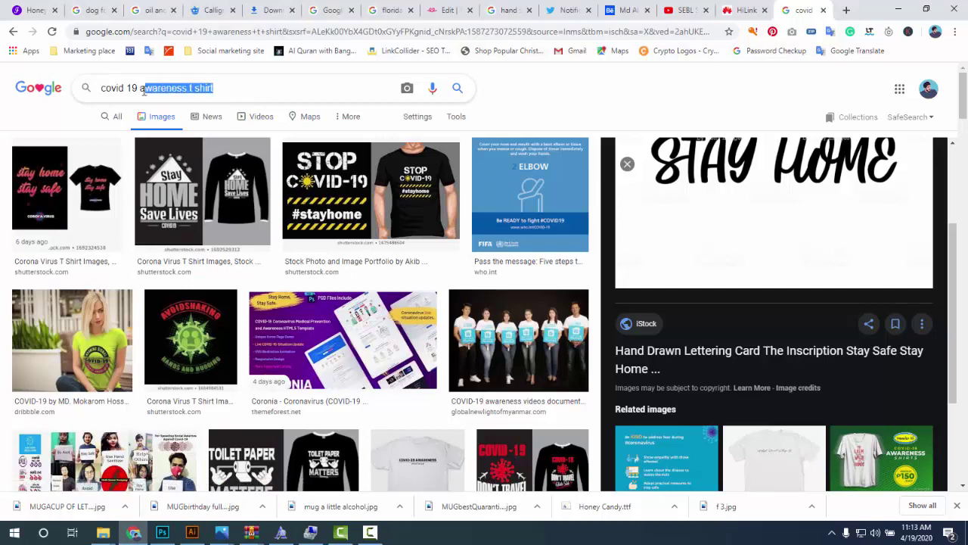
pyautogui.press('BackSpace')
pyautogui.write('vector')
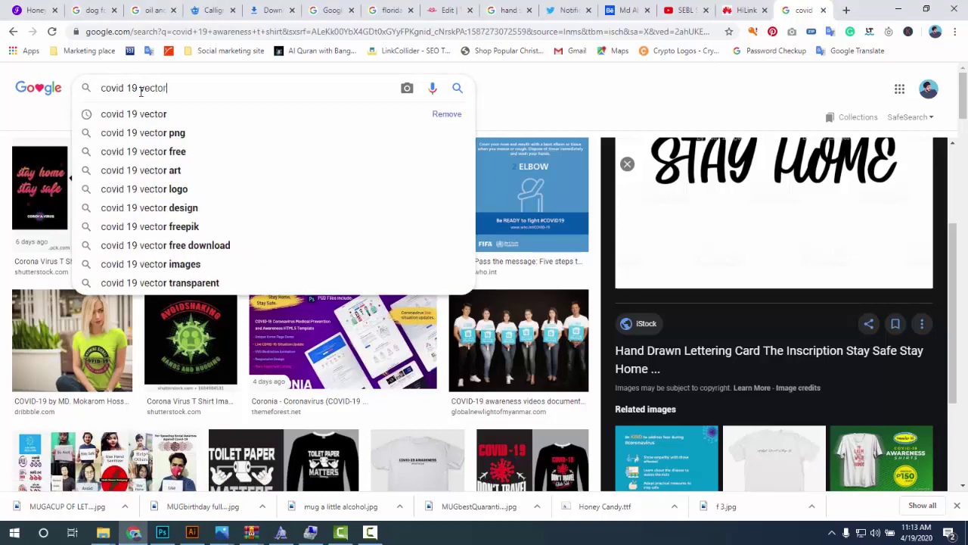
pyautogui.press('Return')
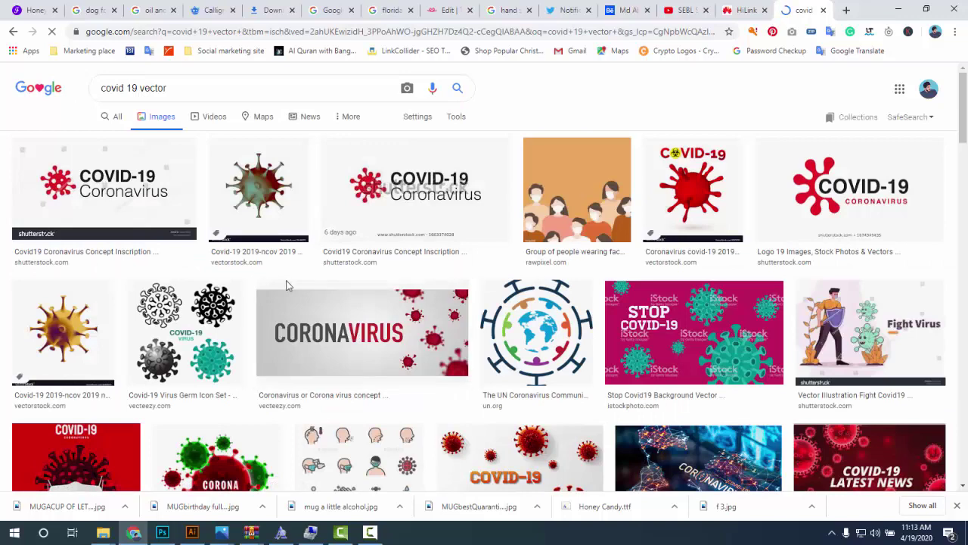
# - Preview the Freepik Quarantine COVID-19 masked-virus image and open its page in a new tab
pyautogui.scroll(-1, 293, 297)
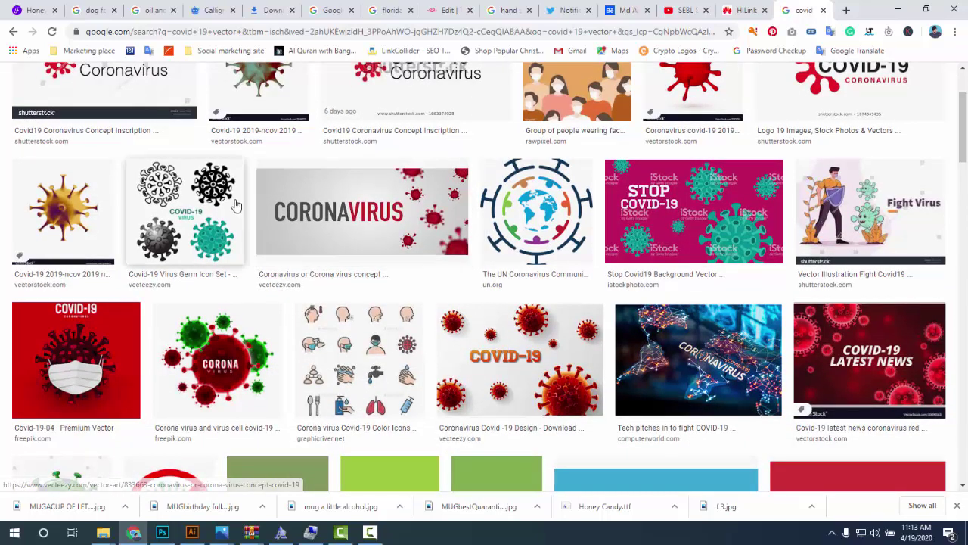
pyautogui.click(242, 219)
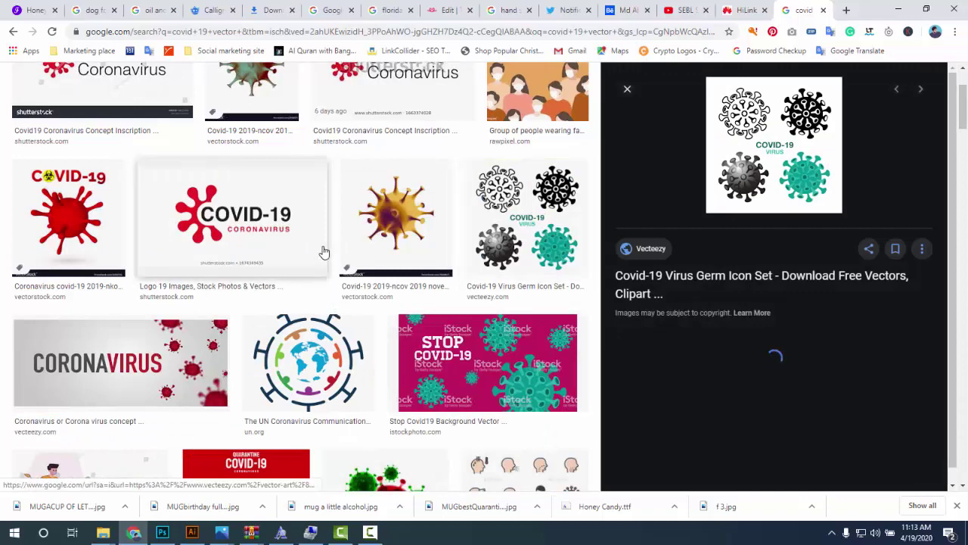
pyautogui.scroll(-2, 325, 257)
pyautogui.scroll(-1, 333, 272)
pyautogui.scroll(-1, 339, 287)
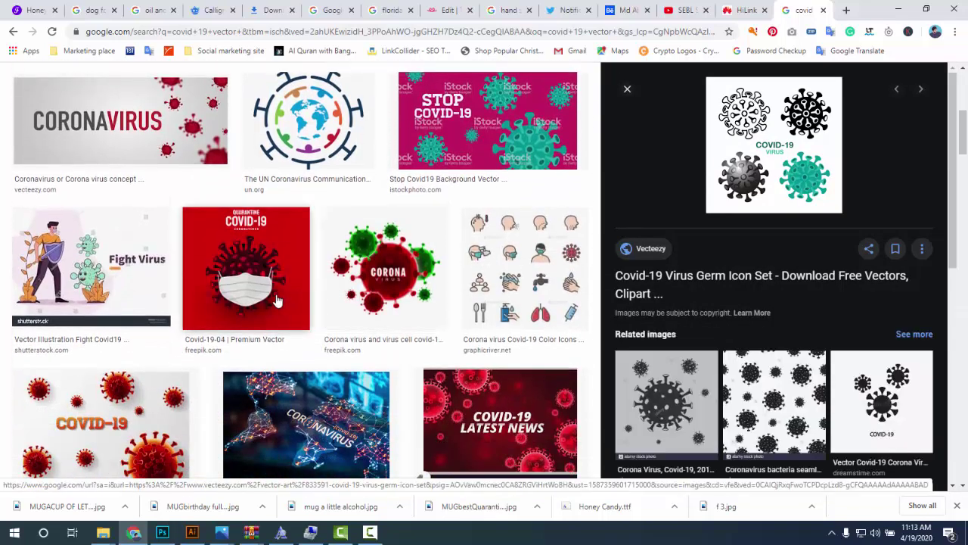
pyautogui.scroll(-1, 266, 295)
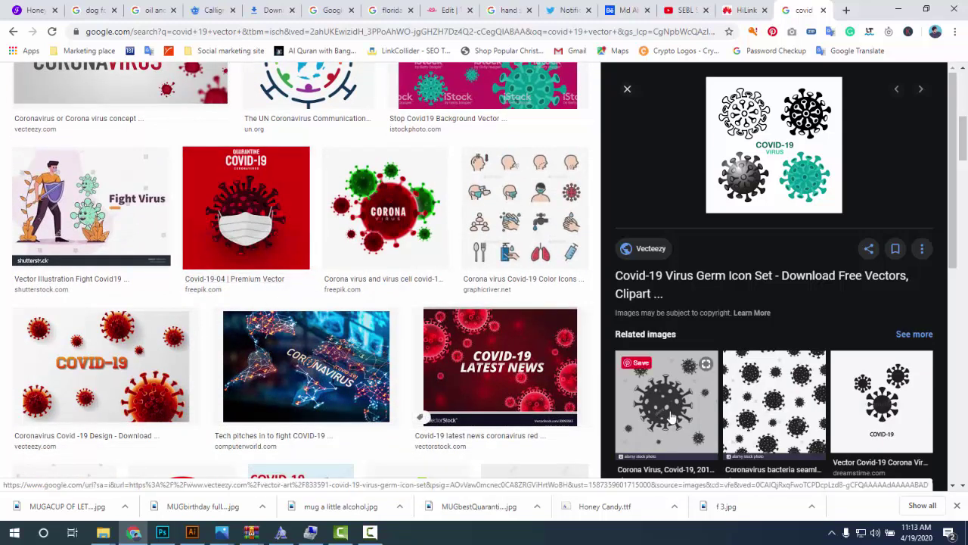
pyautogui.click(249, 214)
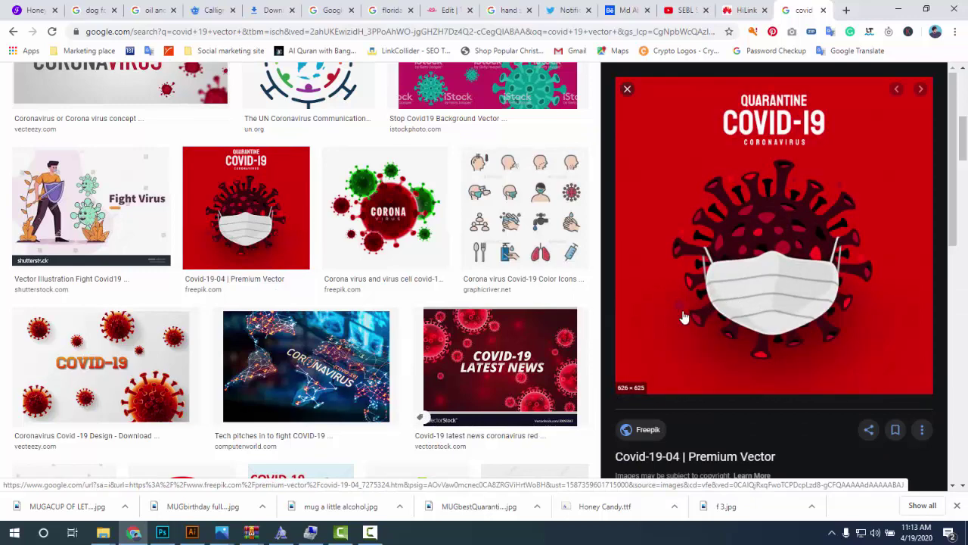
pyautogui.scroll(-1, 665, 359)
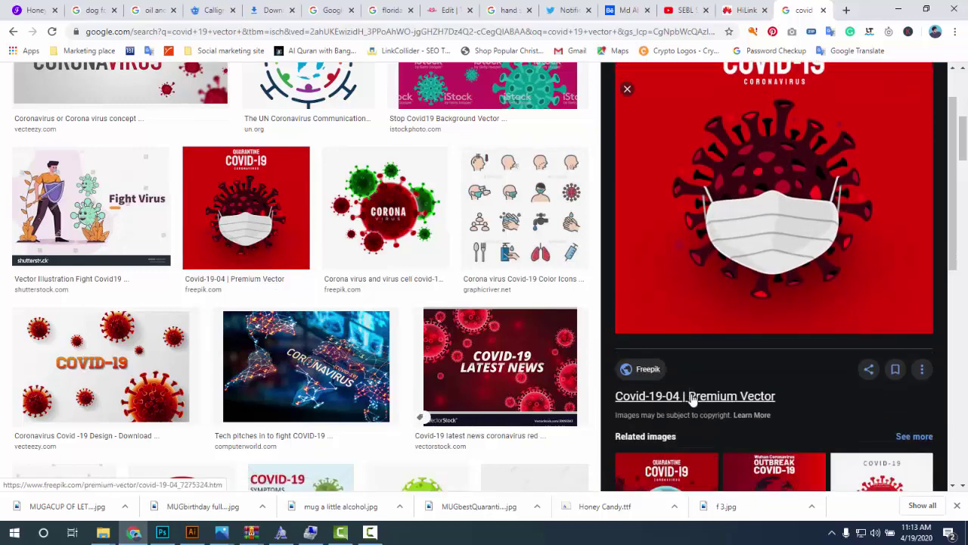
pyautogui.click(704, 403)
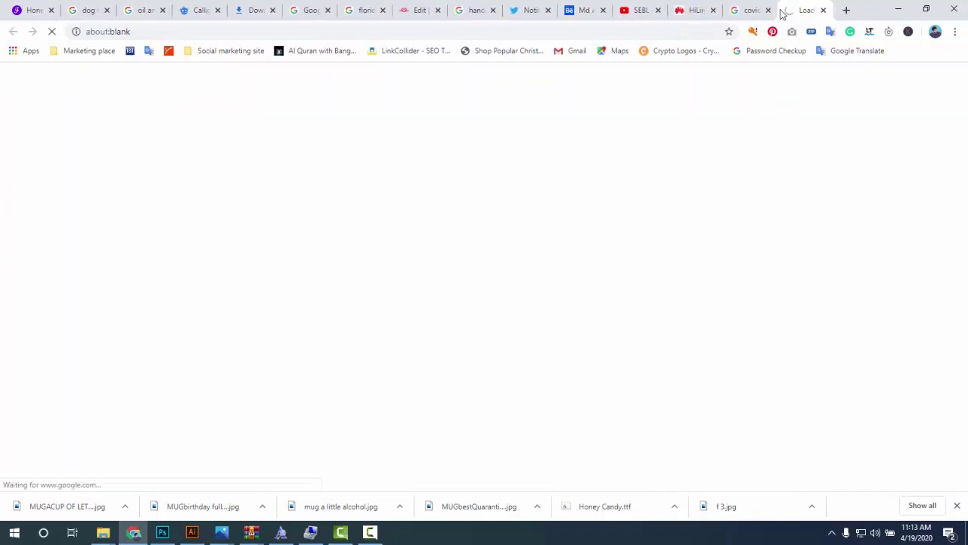
# - Download the Quarantine COVID-19 vector from Freepik as covid-19-04.zip and dismiss the success popup
pyautogui.click(751, 9)
pyautogui.scroll(-2, 677, 327)
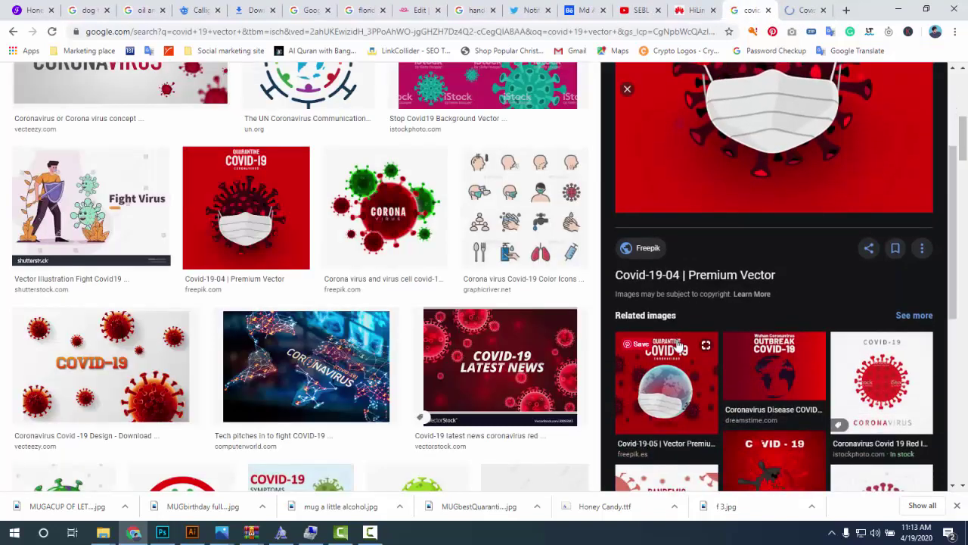
pyautogui.scroll(-1, 779, 347)
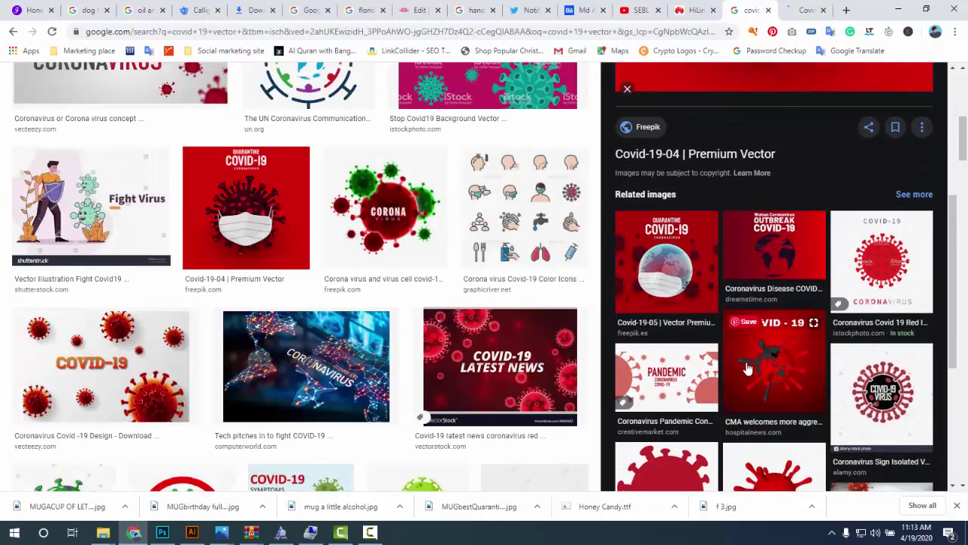
pyautogui.scroll(-2, 791, 359)
pyautogui.click(803, 10)
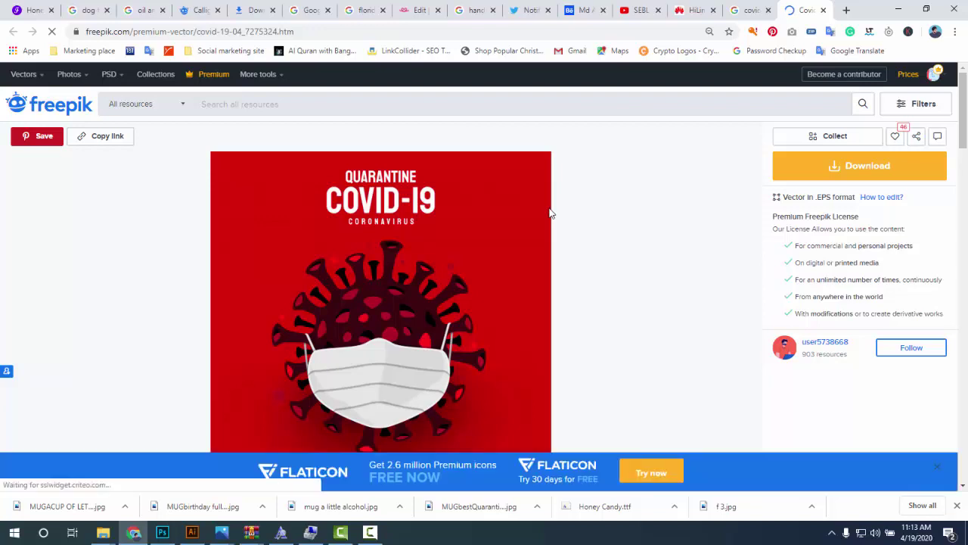
pyautogui.scroll(-1, 531, 226)
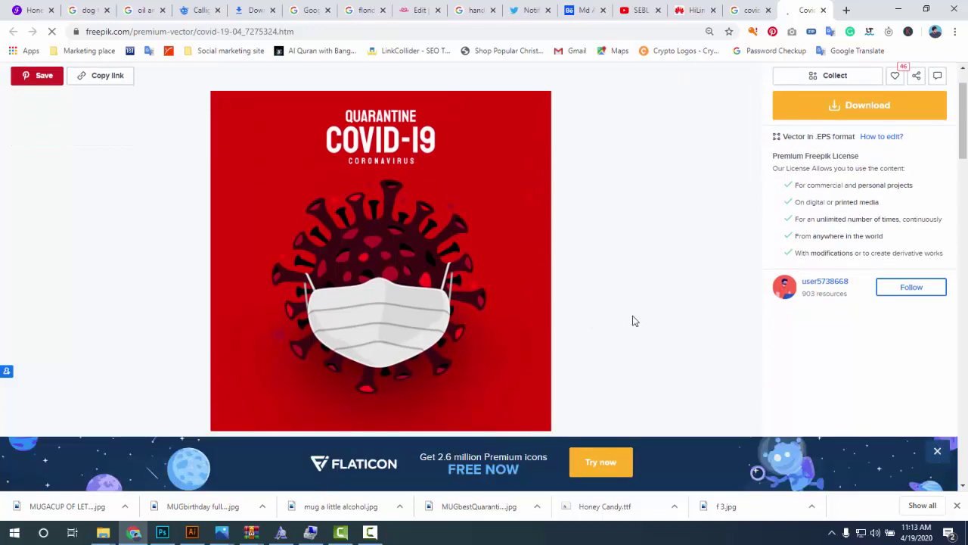
pyautogui.scroll(1, 716, 322)
pyautogui.click(867, 167)
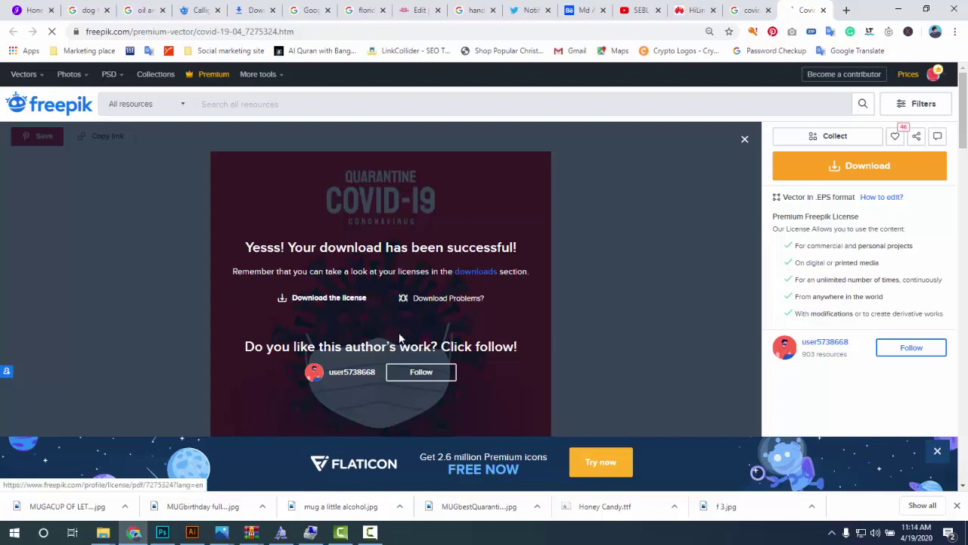
pyautogui.click(746, 139)
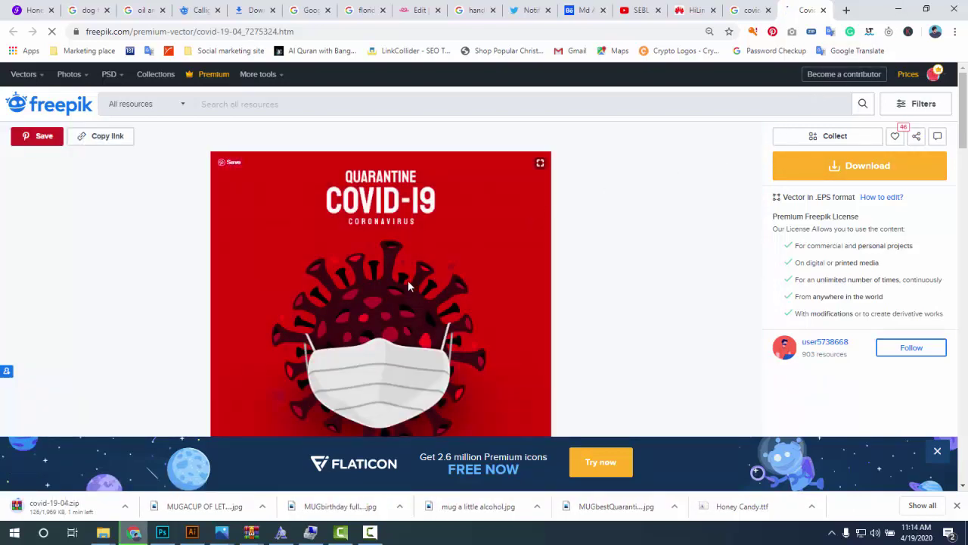
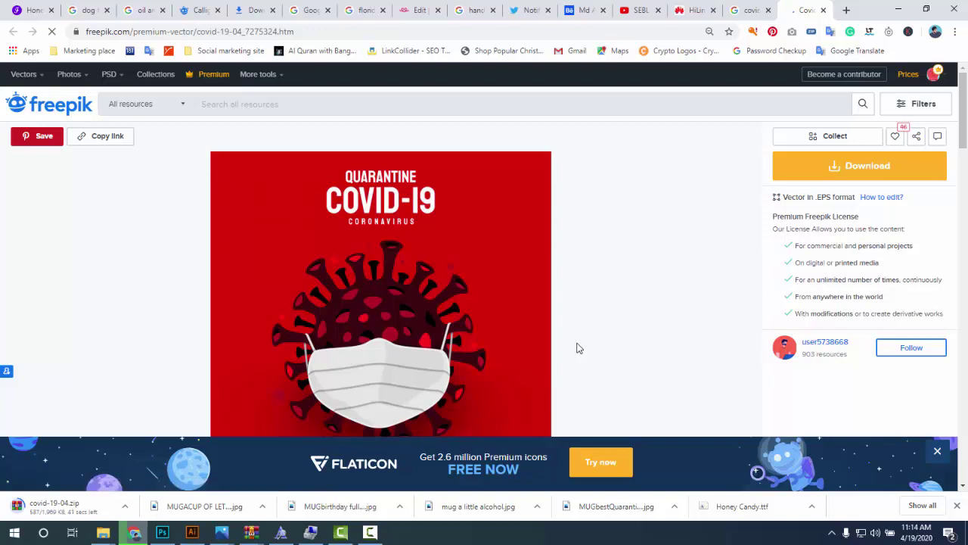
# - Scroll up and down through the Freepik Covid-19-04 page
pyautogui.scroll(-1, 425, 346)
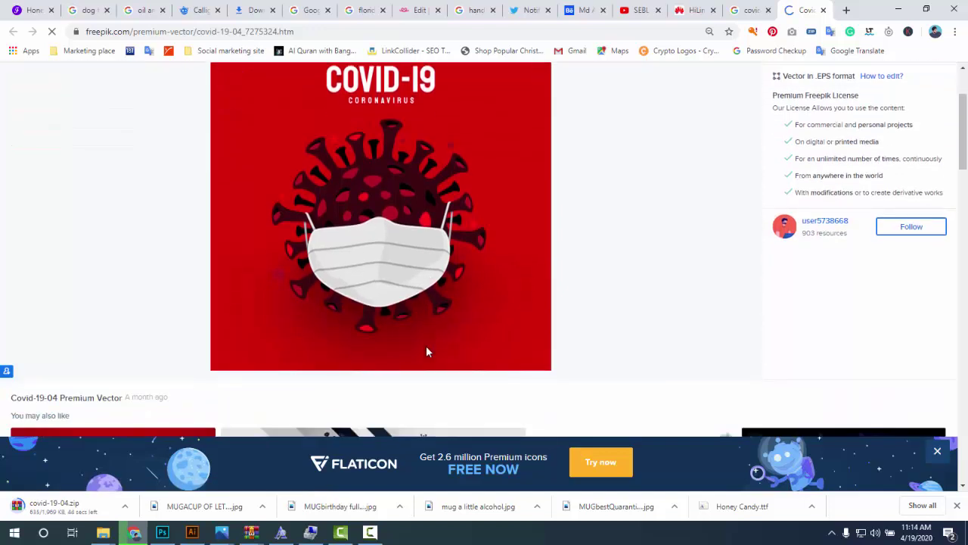
pyautogui.scroll(-3, 426, 346)
pyautogui.scroll(-1, 435, 356)
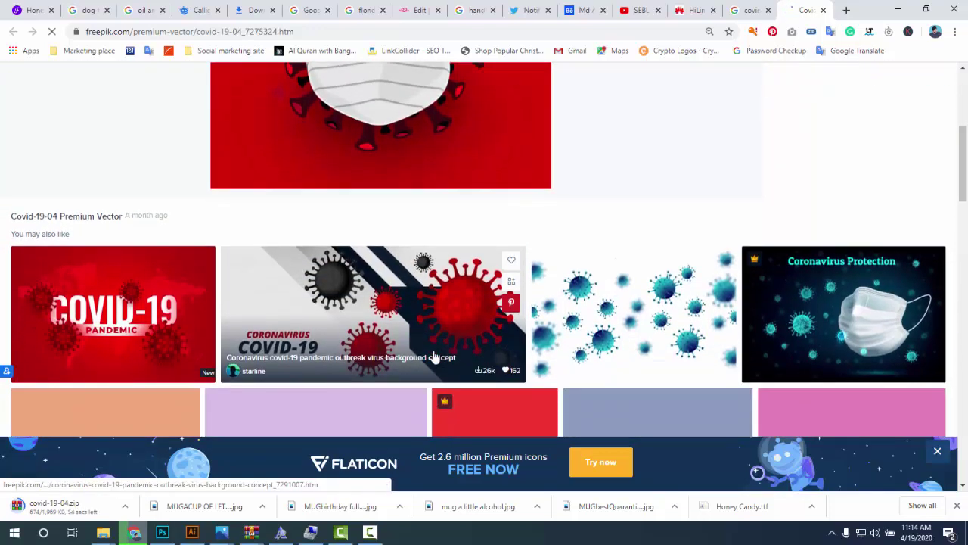
pyautogui.scroll(-1, 435, 356)
pyautogui.scroll(-1, 437, 361)
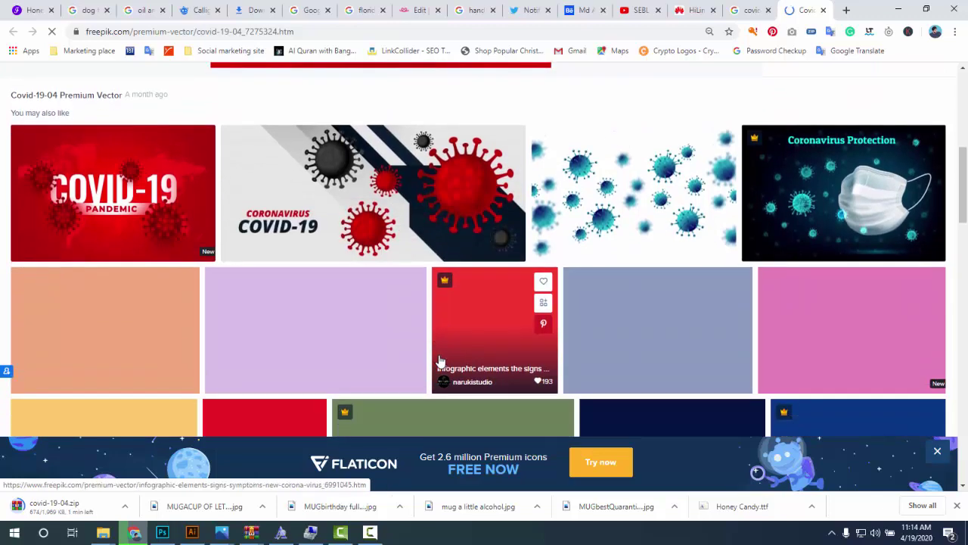
pyautogui.scroll(-1, 439, 362)
pyautogui.scroll(3, 447, 341)
pyautogui.scroll(-2, 451, 329)
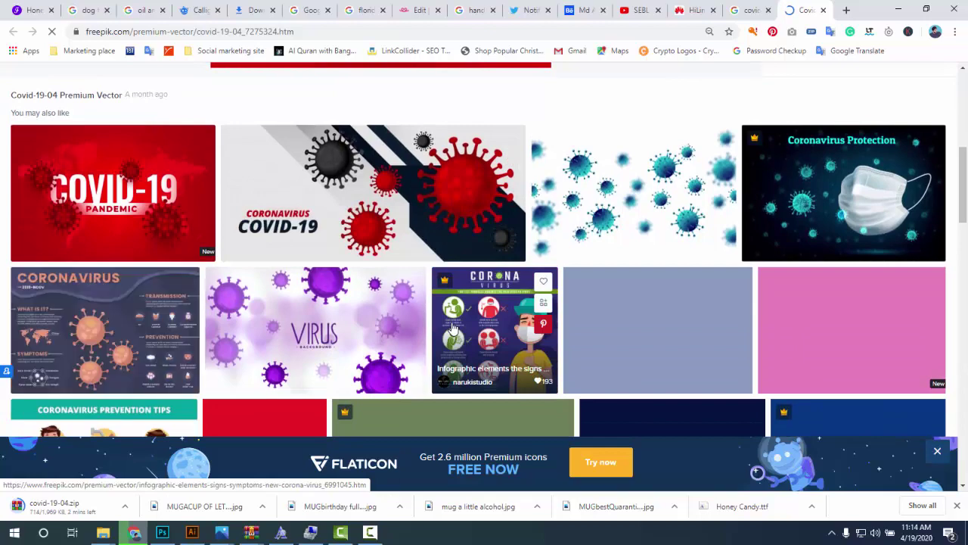
pyautogui.scroll(1, 450, 333)
pyautogui.scroll(-2, 446, 336)
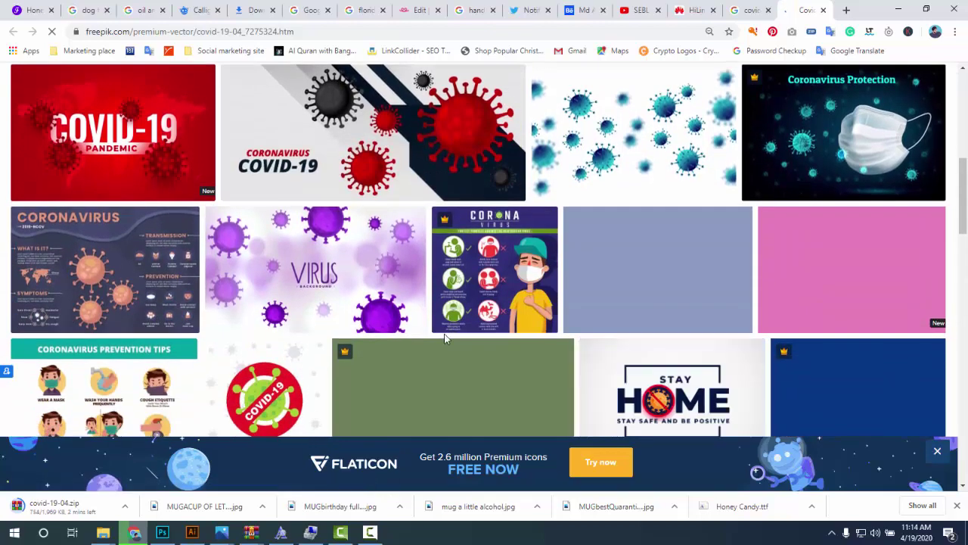
pyautogui.scroll(2, 444, 338)
pyautogui.scroll(1, 445, 338)
pyautogui.scroll(1, 445, 338)
pyautogui.scroll(2, 444, 339)
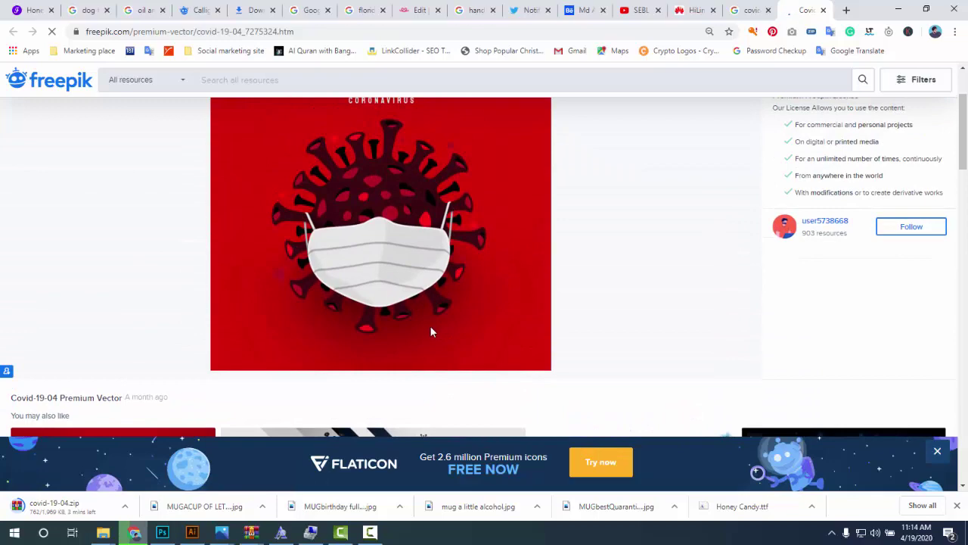
pyautogui.scroll(1, 468, 327)
pyautogui.scroll(-7, 484, 333)
pyautogui.scroll(-2, 458, 336)
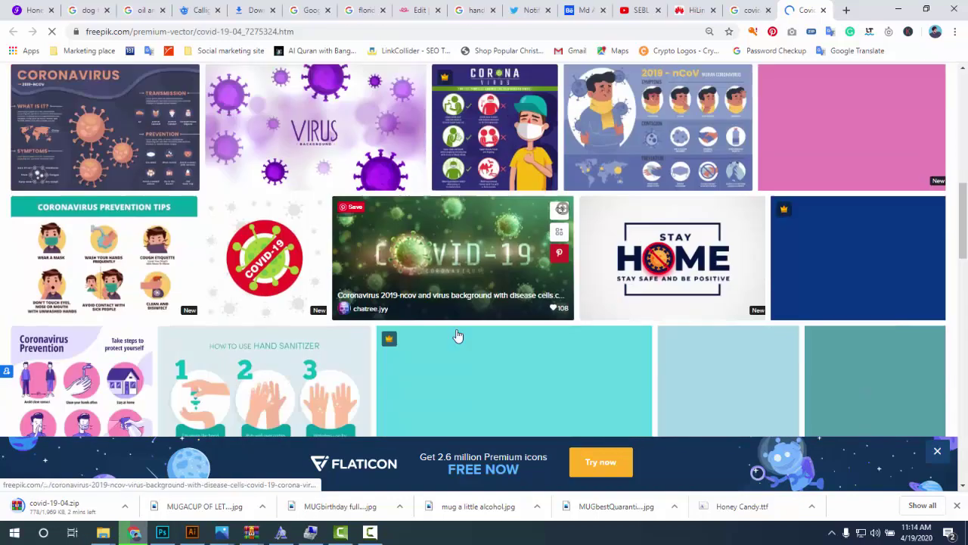
pyautogui.scroll(-2, 458, 335)
pyautogui.scroll(1, 447, 331)
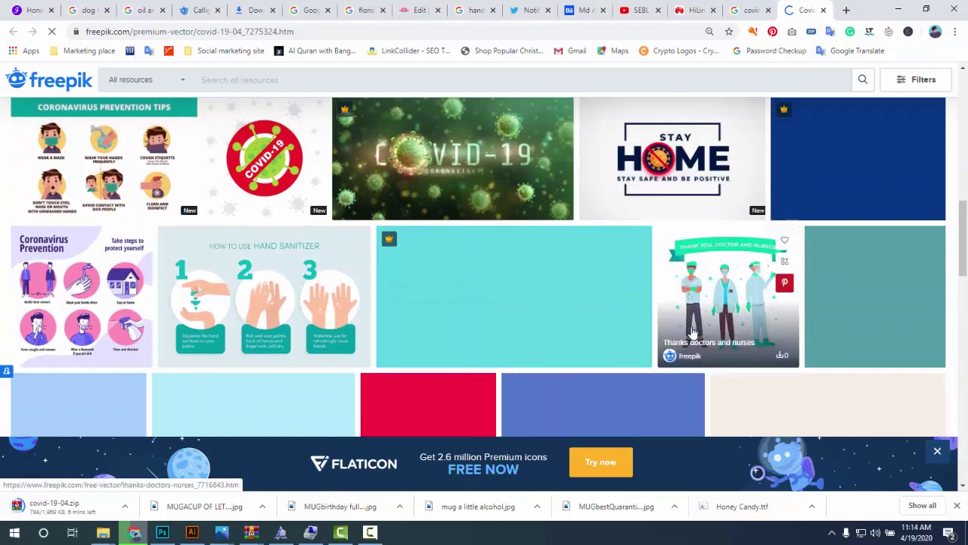
pyautogui.scroll(1, 400, 275)
pyautogui.scroll(3, 397, 276)
pyautogui.scroll(3, 397, 276)
pyautogui.scroll(3, 397, 276)
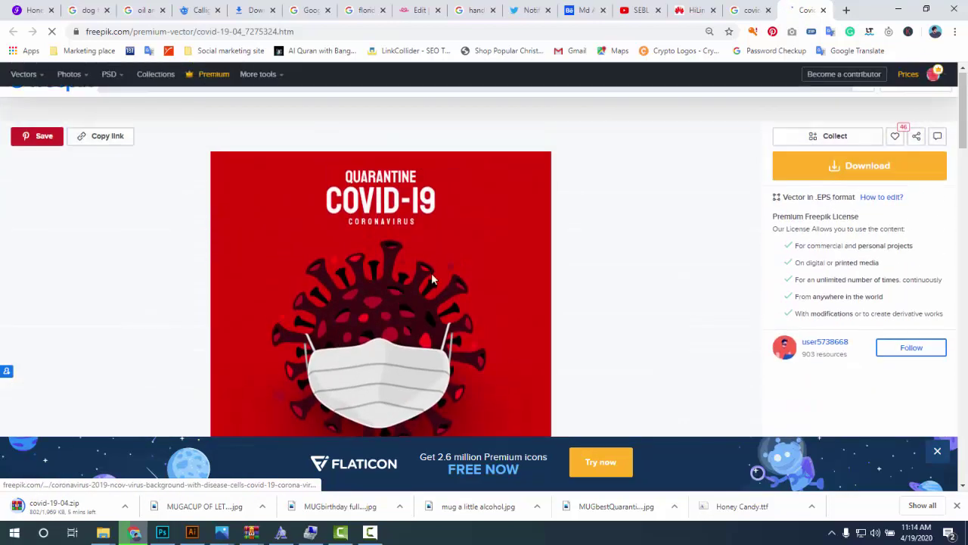
pyautogui.scroll(-2, 453, 279)
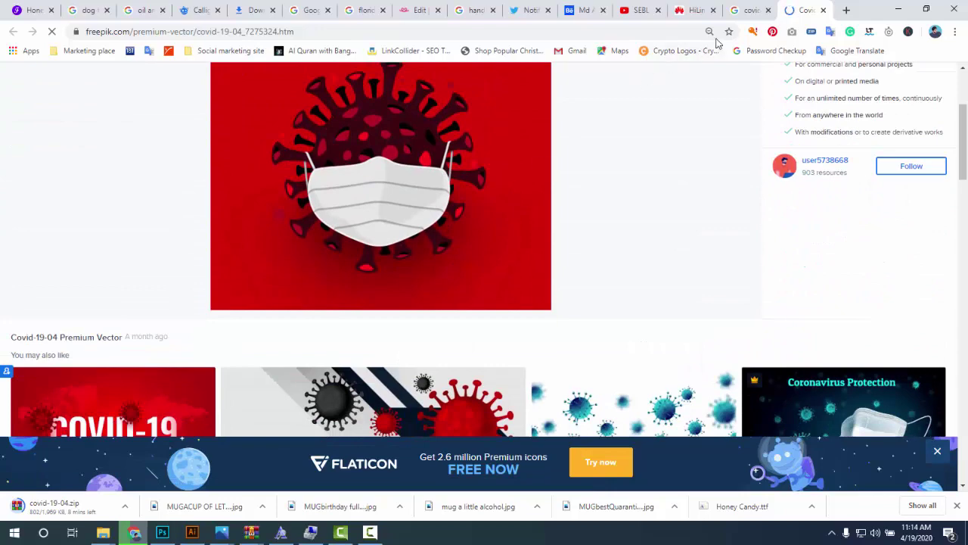
# - Return to the Google 'covid 19 vector' image results and browse several rows down
pyautogui.click(747, 11)
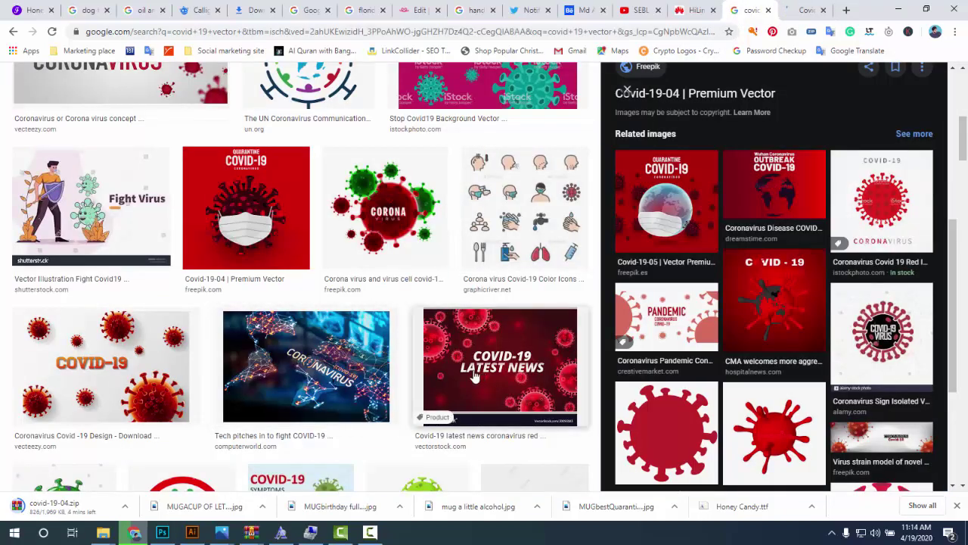
pyautogui.scroll(-4, 475, 376)
pyautogui.scroll(-1, 190, 324)
pyautogui.scroll(-3, 345, 367)
pyautogui.scroll(-1, 350, 375)
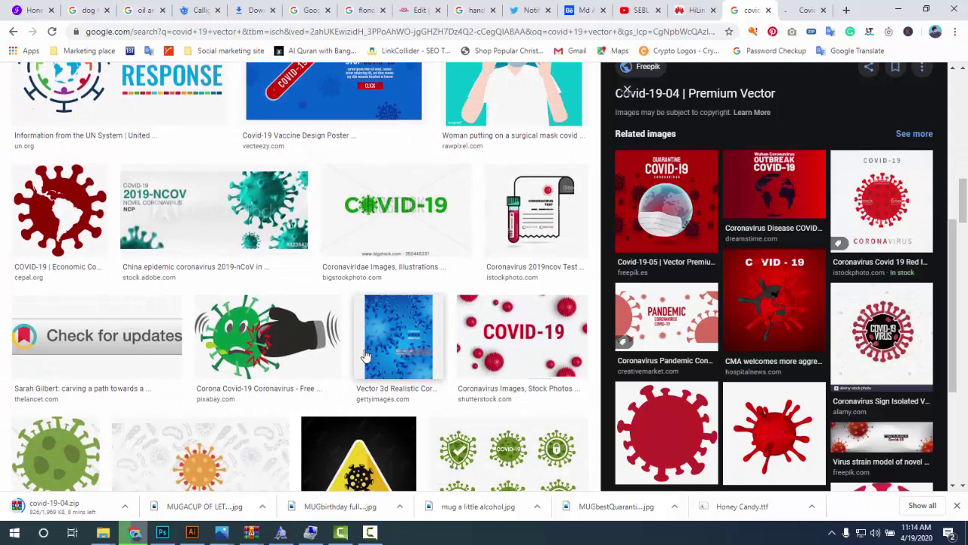
pyautogui.scroll(-1, 269, 353)
pyautogui.moveTo(268, 283)
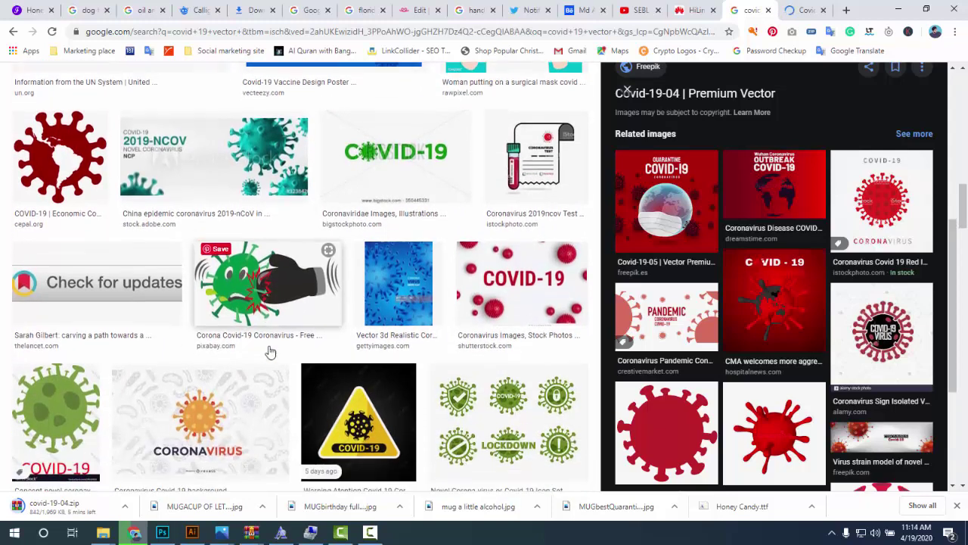
pyautogui.scroll(-1, 268, 353)
pyautogui.scroll(-1, 270, 351)
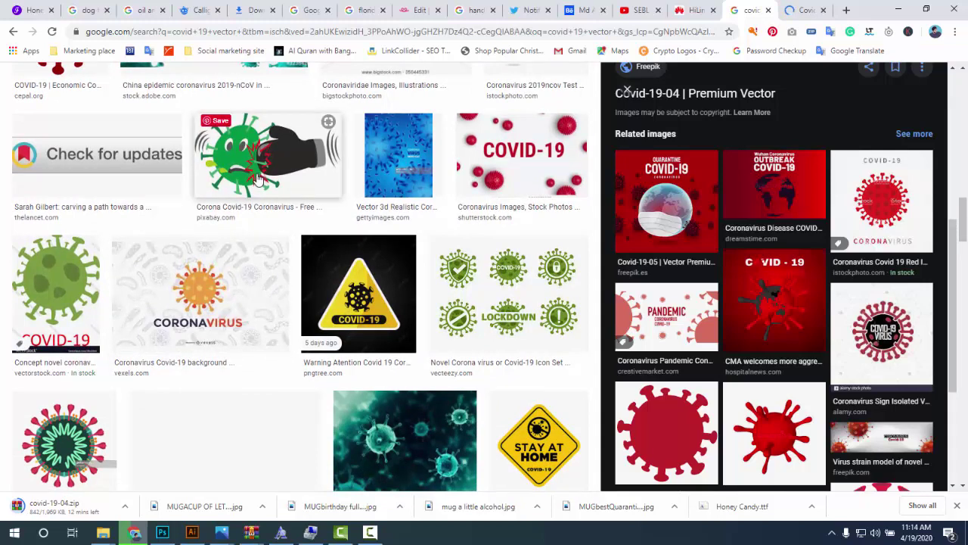
pyautogui.scroll(-3, 317, 222)
pyautogui.scroll(-2, 370, 314)
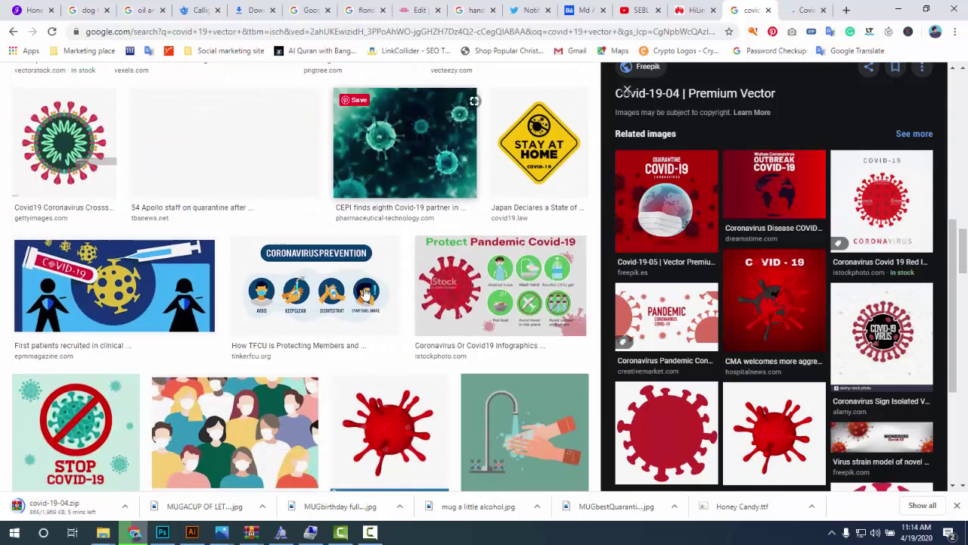
pyautogui.scroll(-2, 370, 314)
pyautogui.scroll(-2, 370, 314)
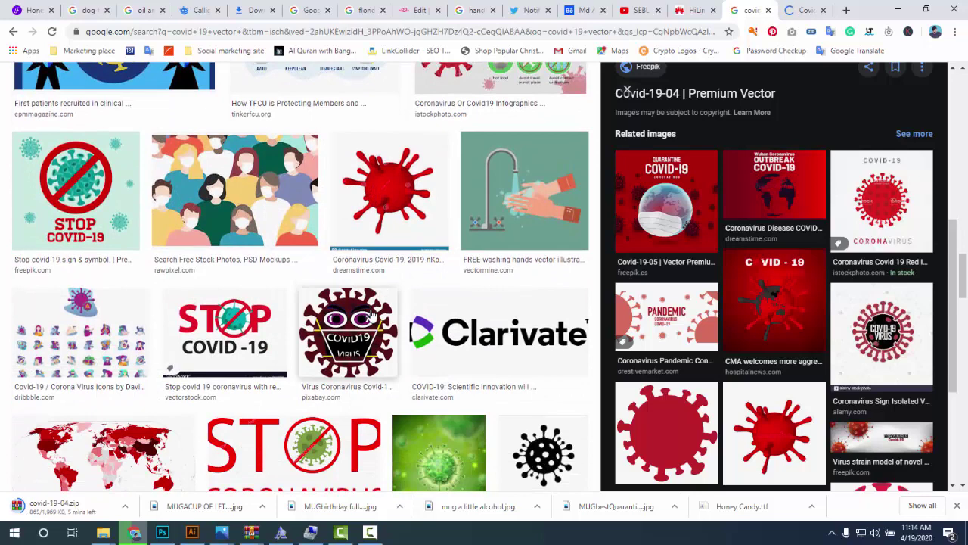
pyautogui.scroll(-1, 371, 314)
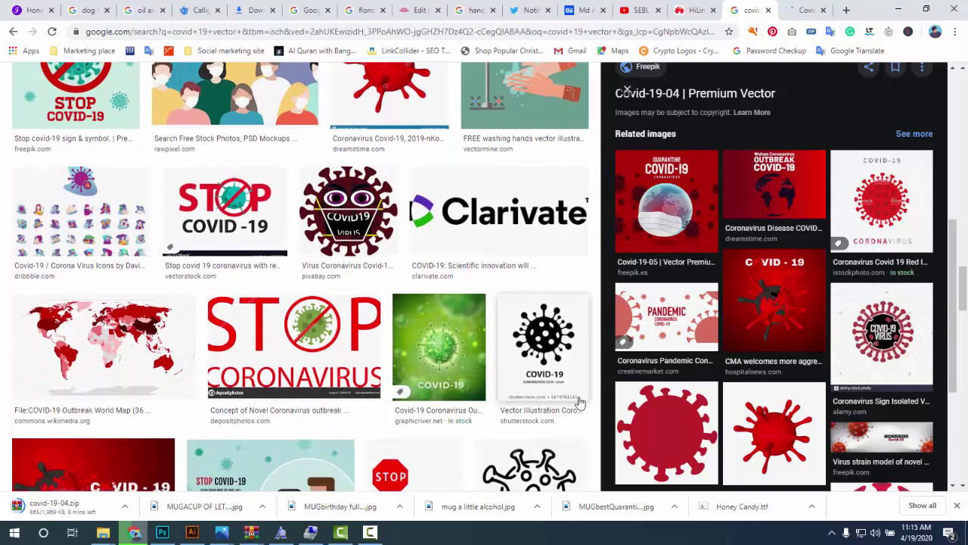
pyautogui.scroll(-3, 560, 395)
pyautogui.moveTo(532, 310)
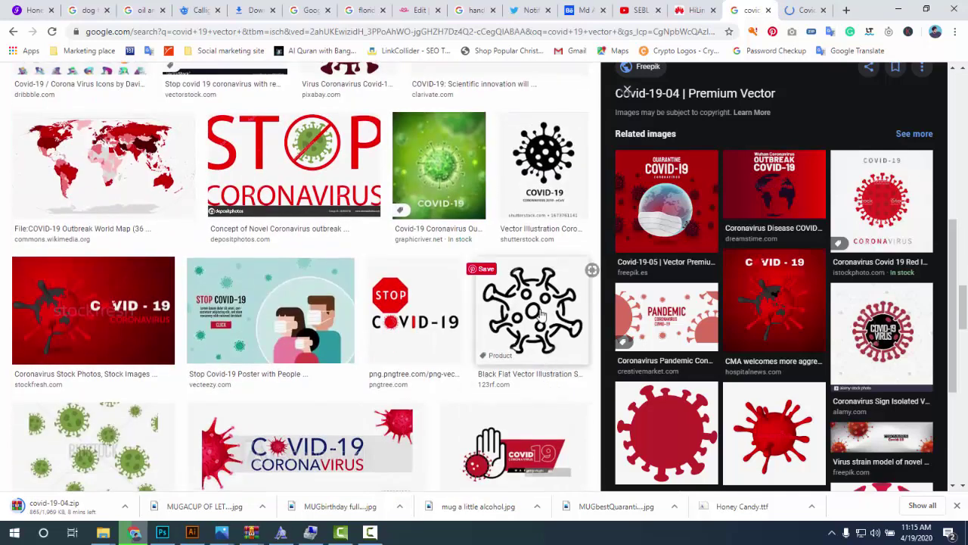
pyautogui.scroll(-1, 541, 314)
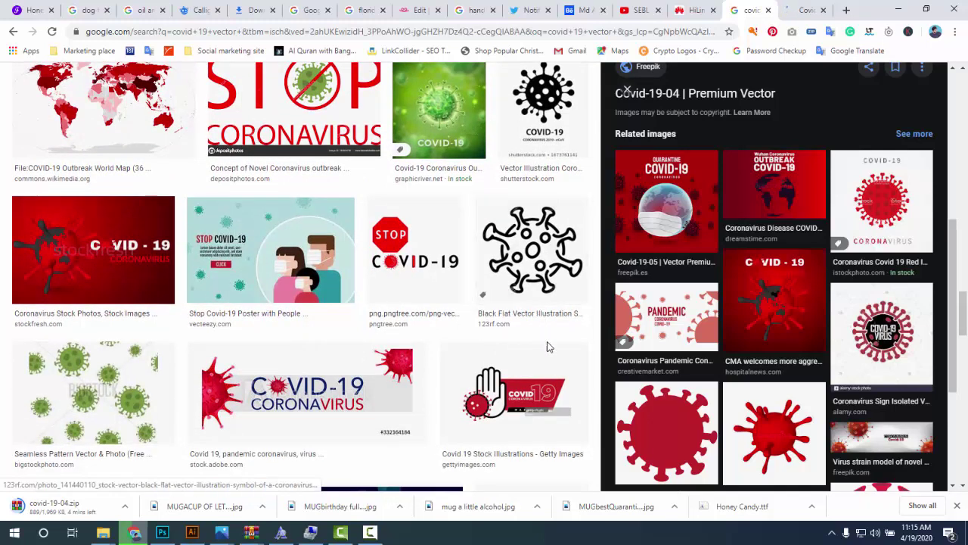
pyautogui.scroll(-1, 550, 346)
pyautogui.scroll(-1, 550, 346)
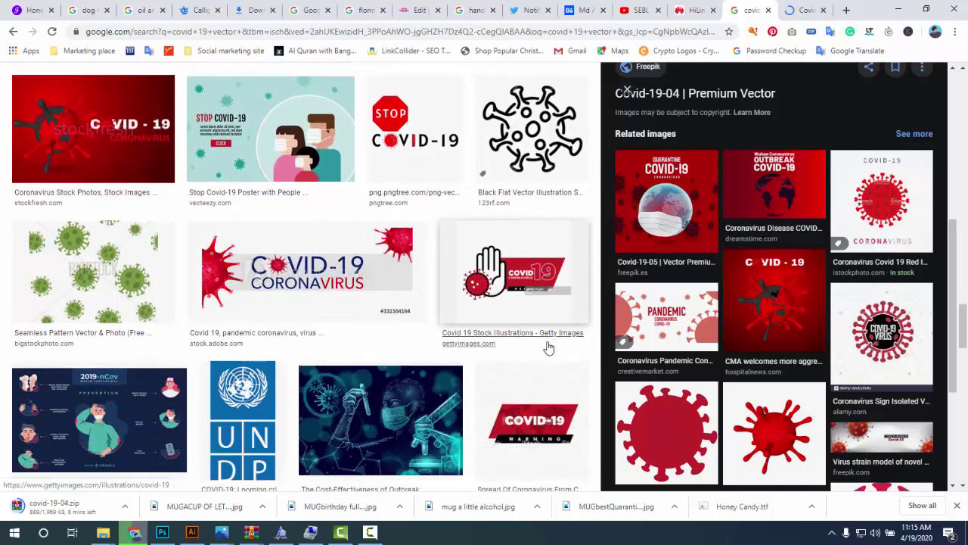
pyautogui.scroll(-1, 550, 346)
pyautogui.scroll(-1, 549, 346)
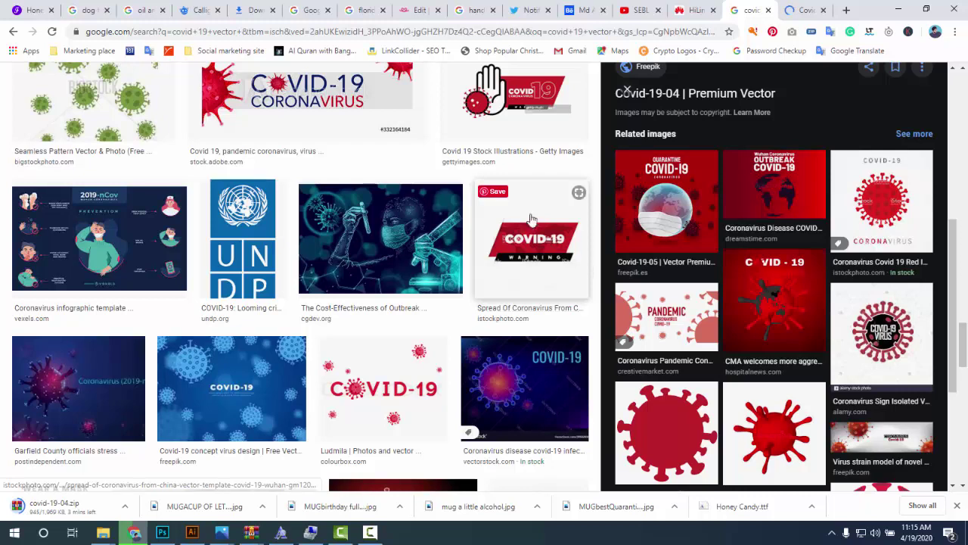
# - Compare with the Freepik Covid-19-04 page, then settle on the 123RF black coronavirus result
pyautogui.click(819, 7)
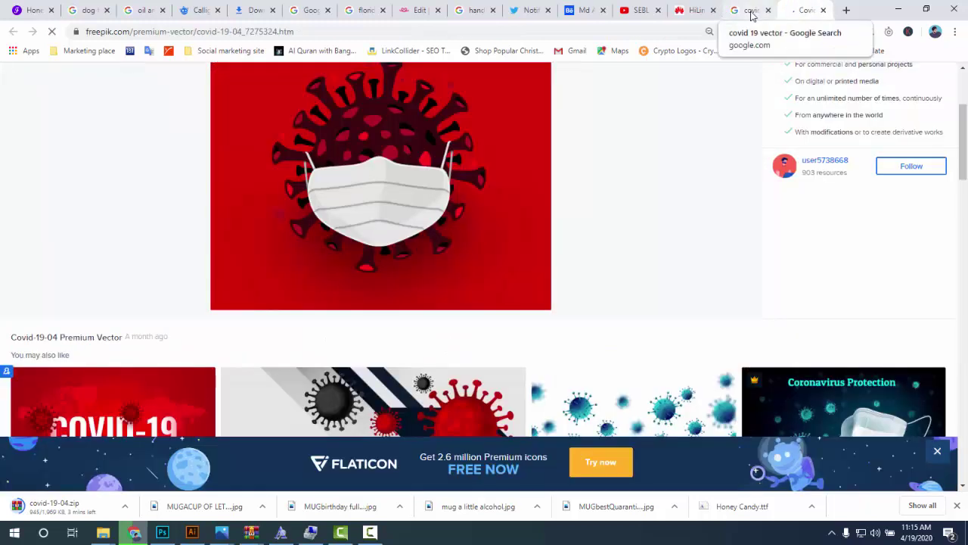
pyautogui.click(753, 10)
pyautogui.scroll(2, 332, 302)
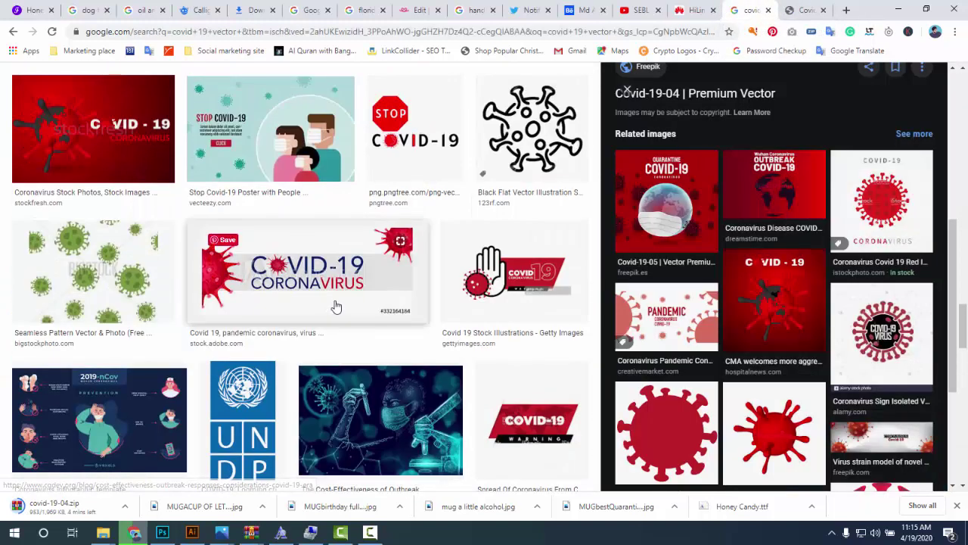
pyautogui.scroll(2, 336, 306)
pyautogui.scroll(1, 335, 307)
pyautogui.scroll(1, 378, 325)
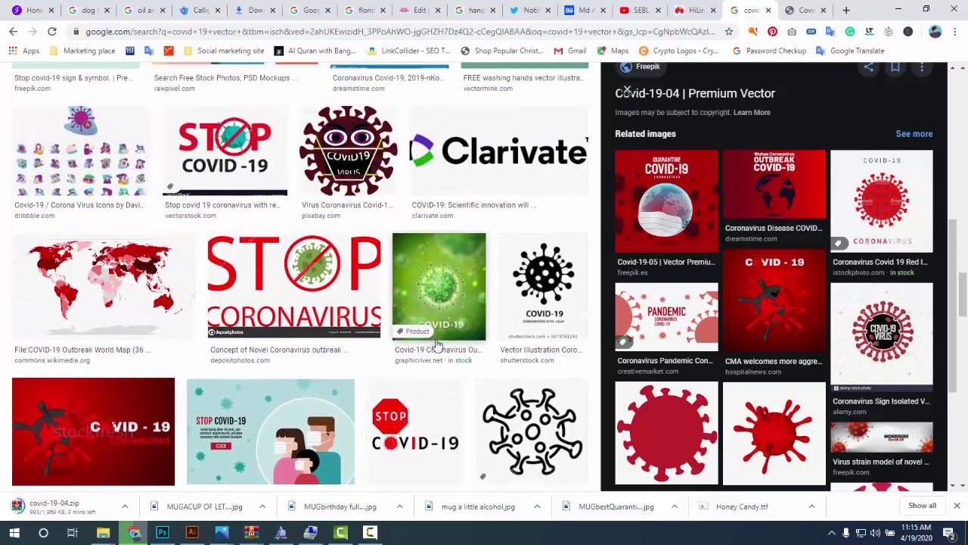
pyautogui.scroll(-1, 513, 376)
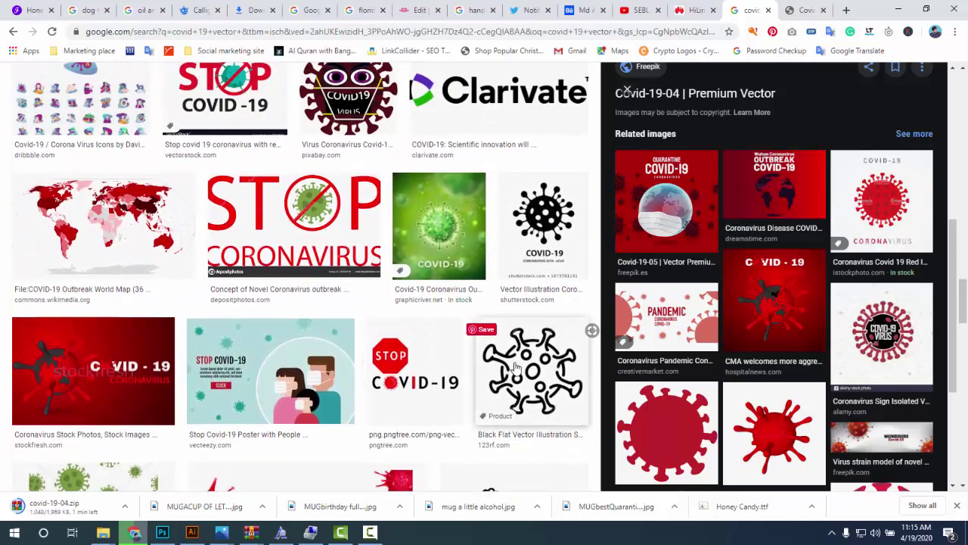
pyautogui.scroll(2, 528, 365)
pyautogui.scroll(1, 527, 365)
pyautogui.scroll(1, 530, 364)
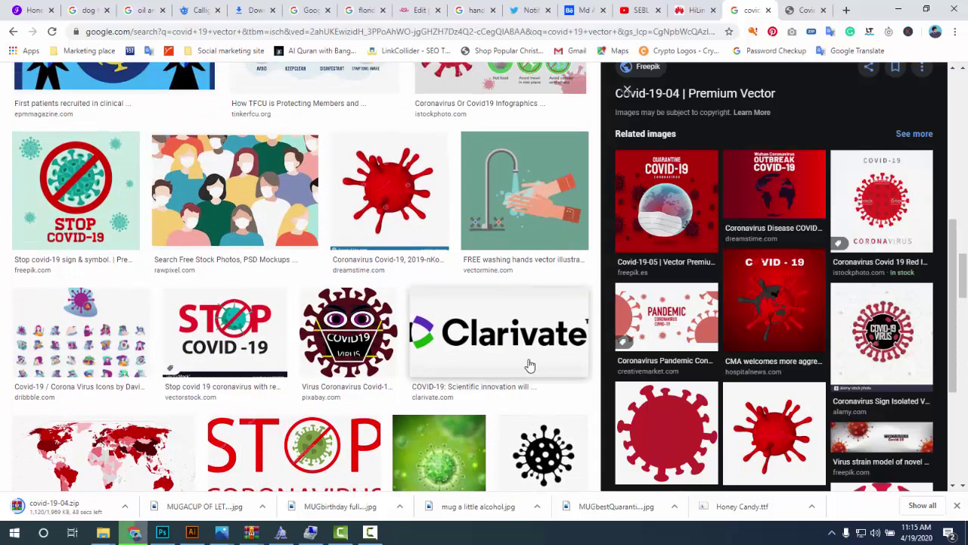
pyautogui.scroll(-4, 560, 369)
# - Preview the 123RF black flat outline coronavirus vector and copy its image
pyautogui.click(554, 376)
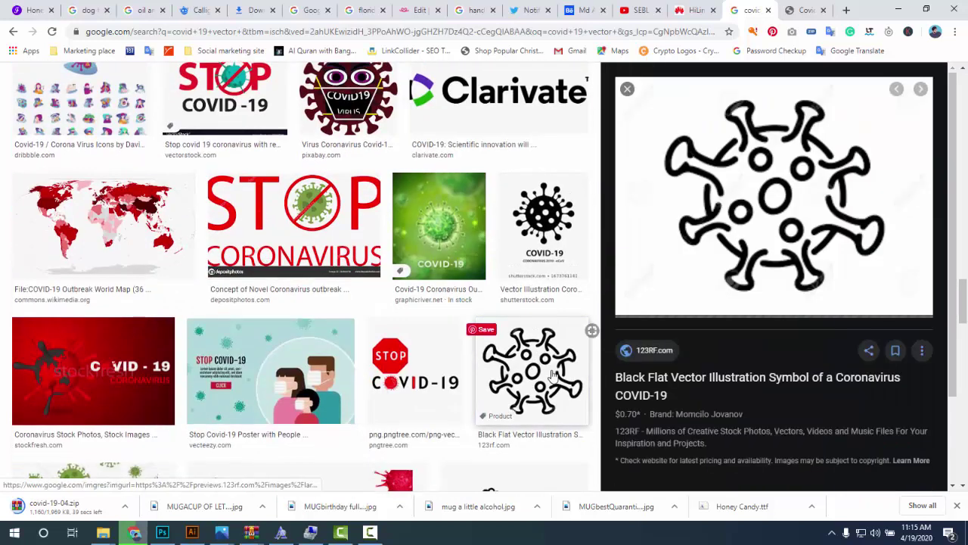
pyautogui.scroll(-2, 754, 227)
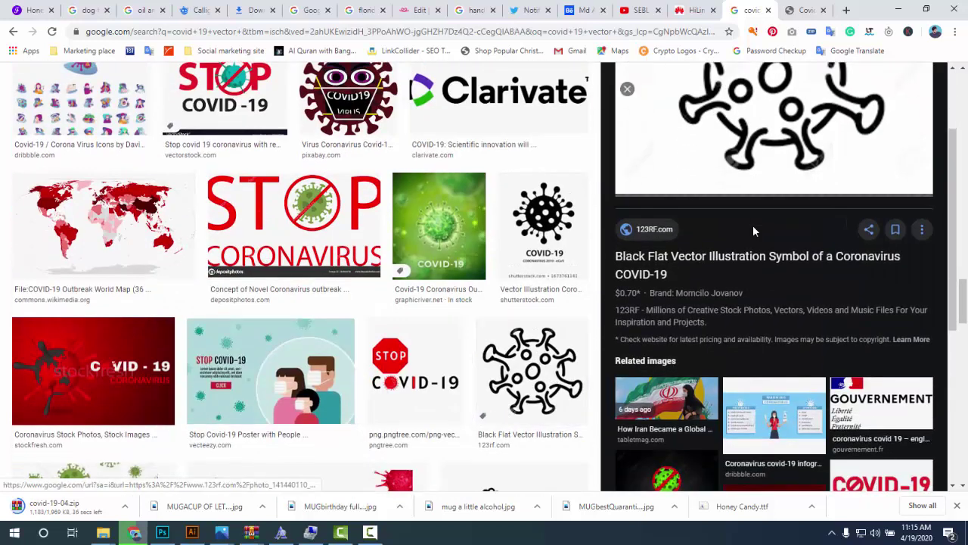
pyautogui.scroll(2, 757, 215)
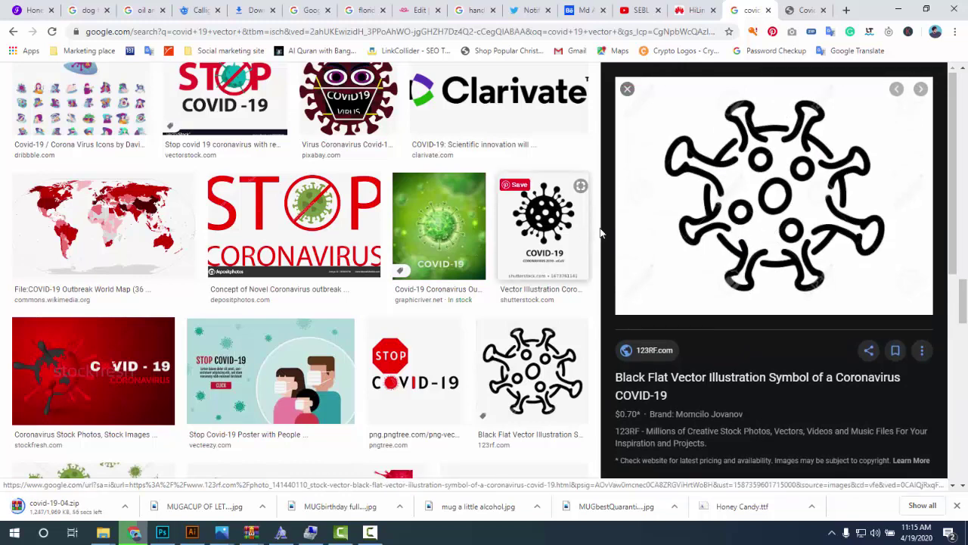
pyautogui.rightClick(730, 207)
pyautogui.click(766, 325)
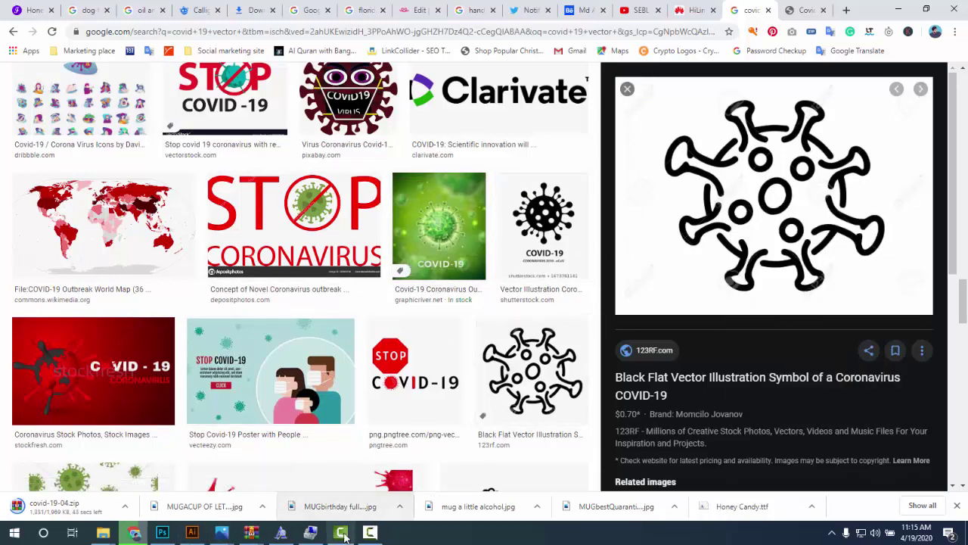
# - Paste the coronavirus image into the mug document, move it below the text, and zoom in
pyautogui.click(192, 532)
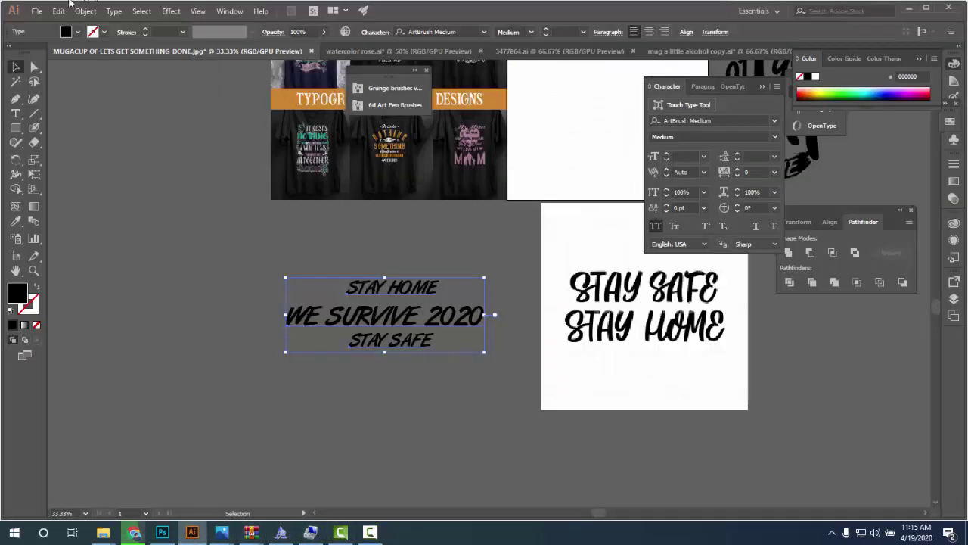
pyautogui.click(59, 11)
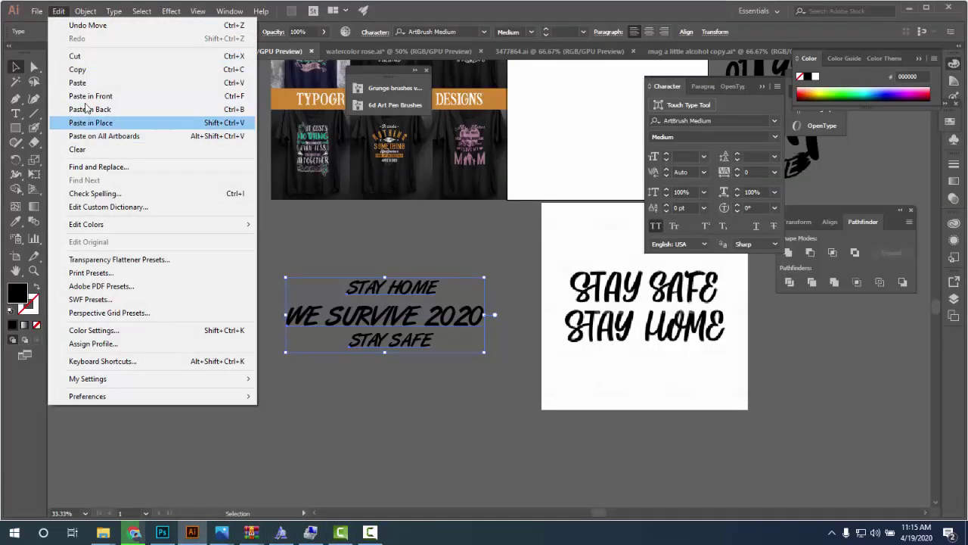
pyautogui.click(78, 82)
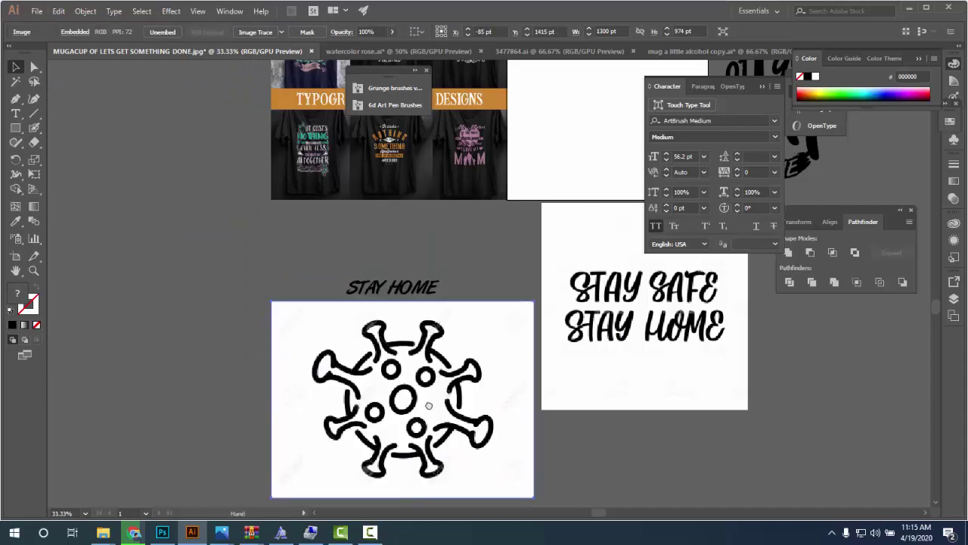
pyautogui.moveTo(527, 301); pyautogui.dragTo(235, 401)
pyautogui.hotkey('ctrl', '+')
pyautogui.hotkey('ctrl', '+')
pyautogui.scroll(-1, 330, 366)
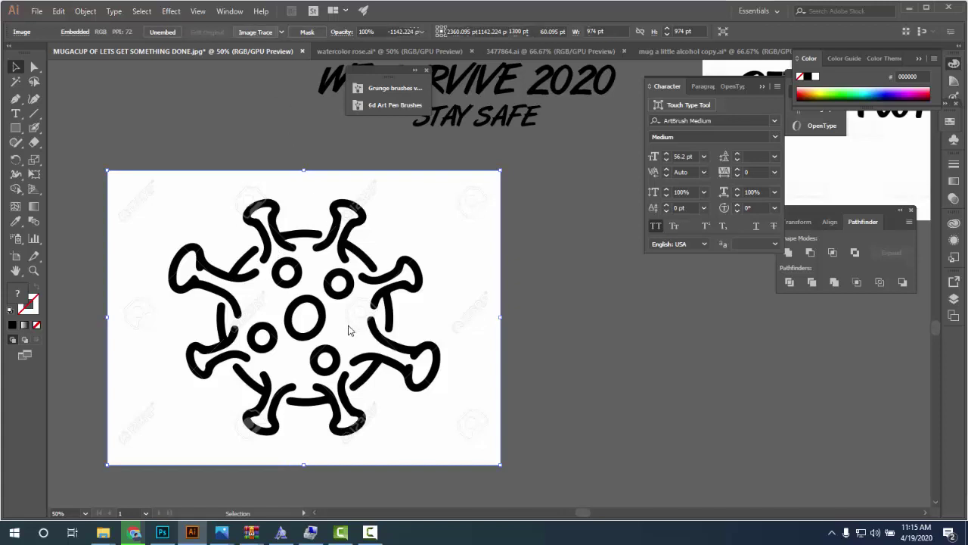
# - Expand the virus trace and select its black shapes with the Magic Wand
pyautogui.click(292, 32)
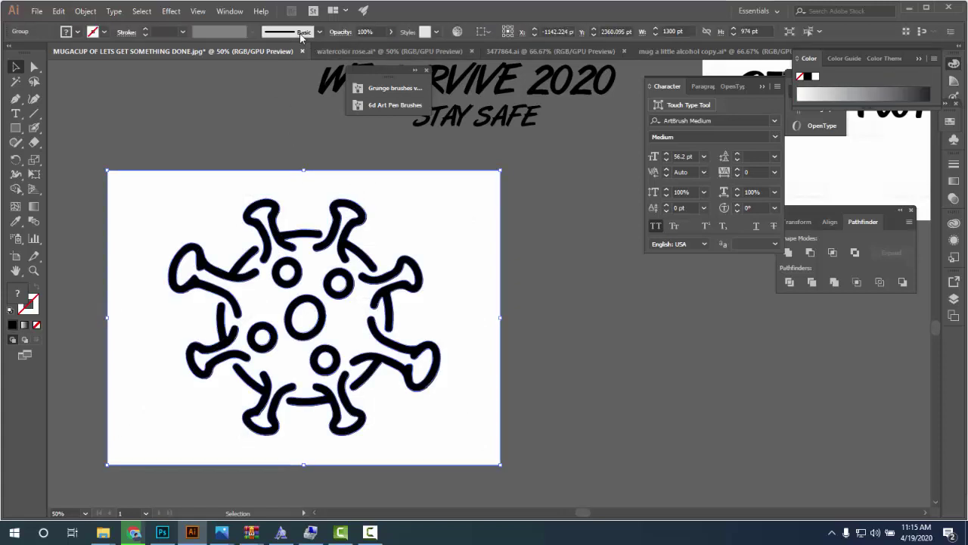
pyautogui.scroll(-2, 344, 254)
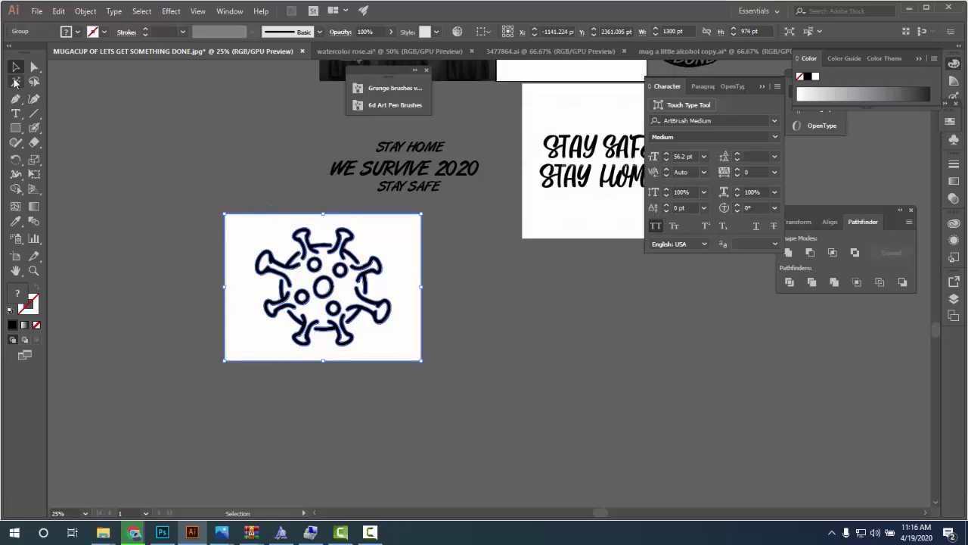
pyautogui.click(15, 83)
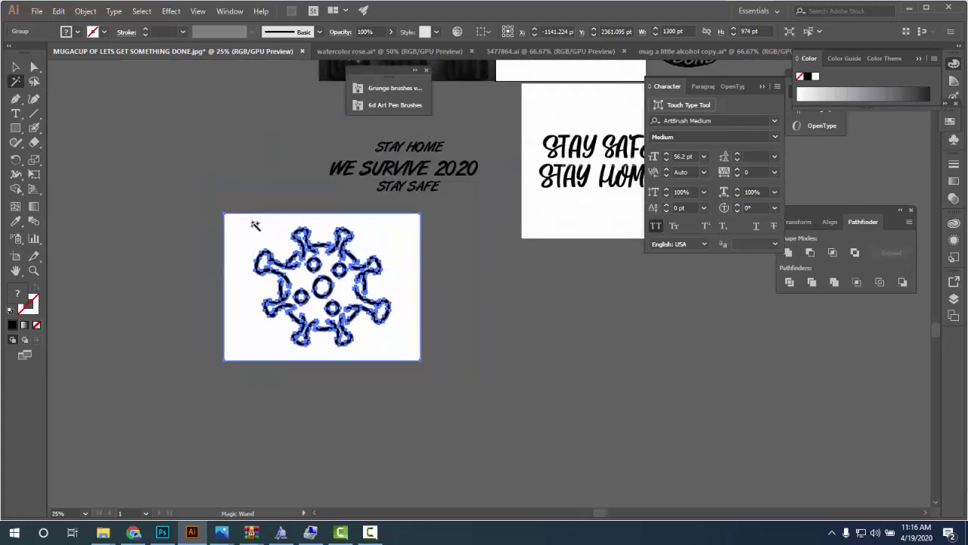
pyautogui.click(255, 225)
pyautogui.scroll(-1, 296, 248)
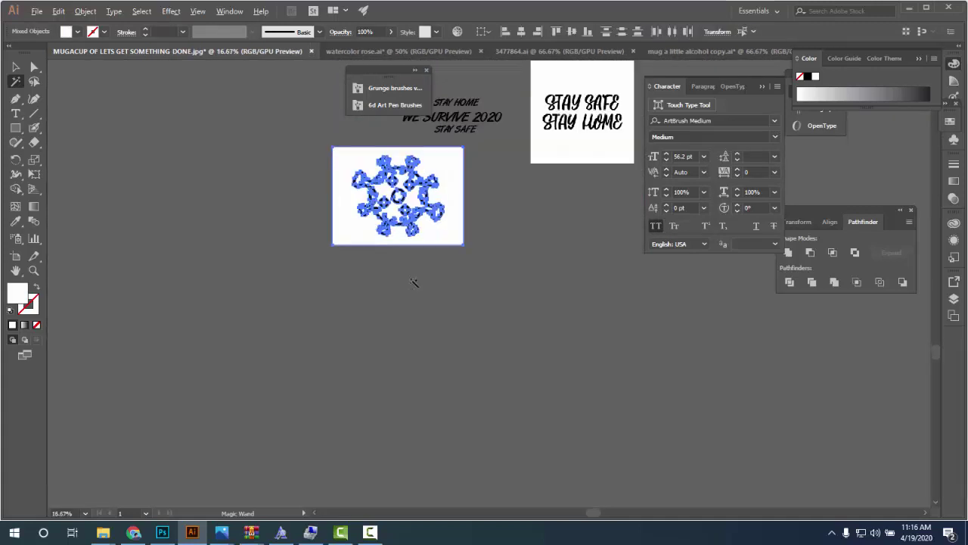
pyautogui.moveTo(440, 283); pyautogui.dragTo(445, 425)
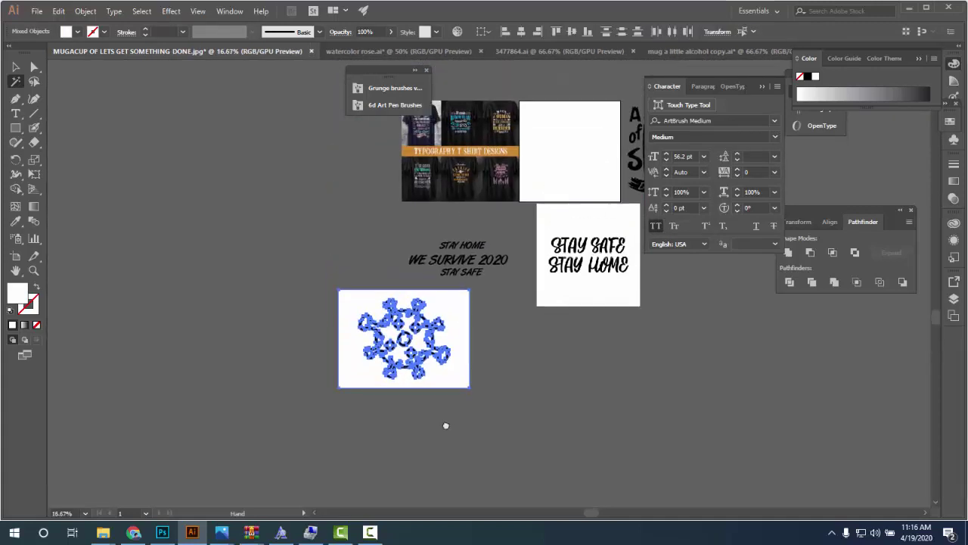
pyautogui.click(530, 251)
pyautogui.scroll(2, 437, 332)
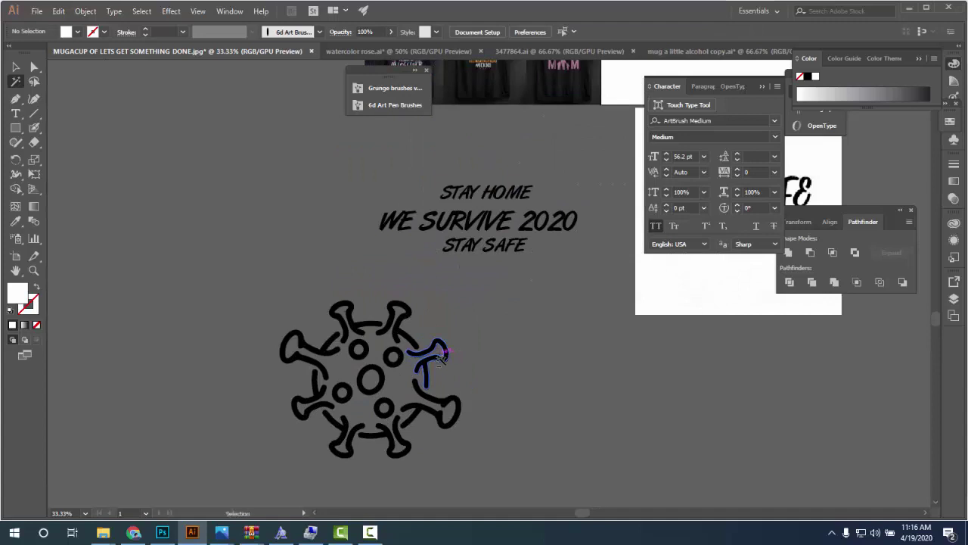
pyautogui.click(440, 352)
pyautogui.scroll(1, 435, 363)
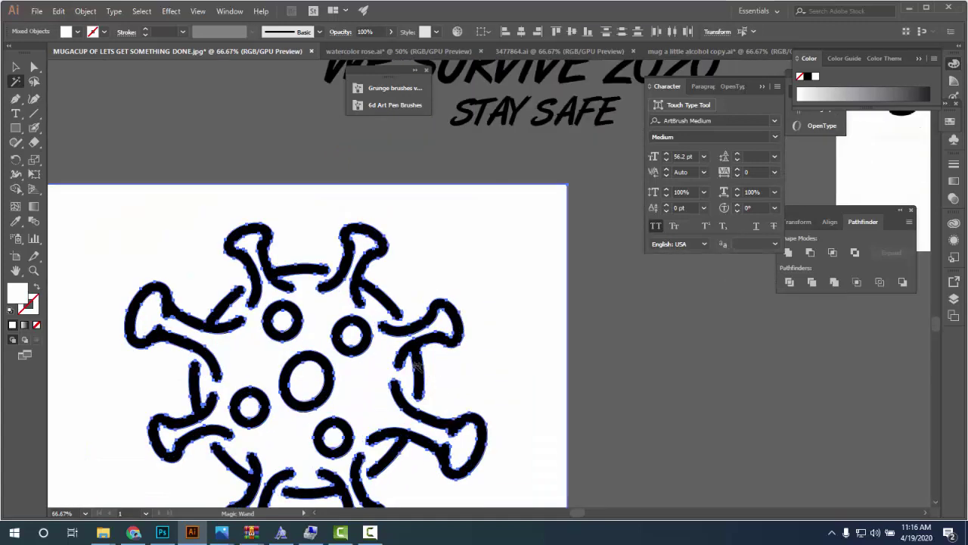
pyautogui.click(415, 365)
pyautogui.scroll(-2, 414, 364)
pyautogui.scroll(-1, 414, 365)
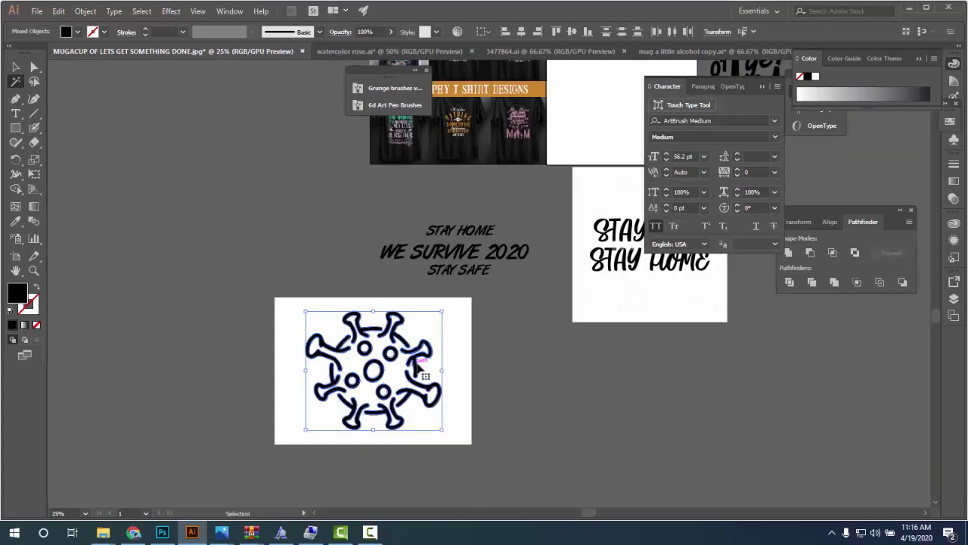
pyautogui.click(535, 387)
# - Duplicate the black virus shapes and place the copy to the lower right
pyautogui.hotkey('ctrl', 'z')
pyautogui.hotkey('ctrl', 'c')
pyautogui.hotkey('ctrl', 'v')
pyautogui.moveTo(513, 333); pyautogui.dragTo(635, 465)
pyautogui.click(697, 440)
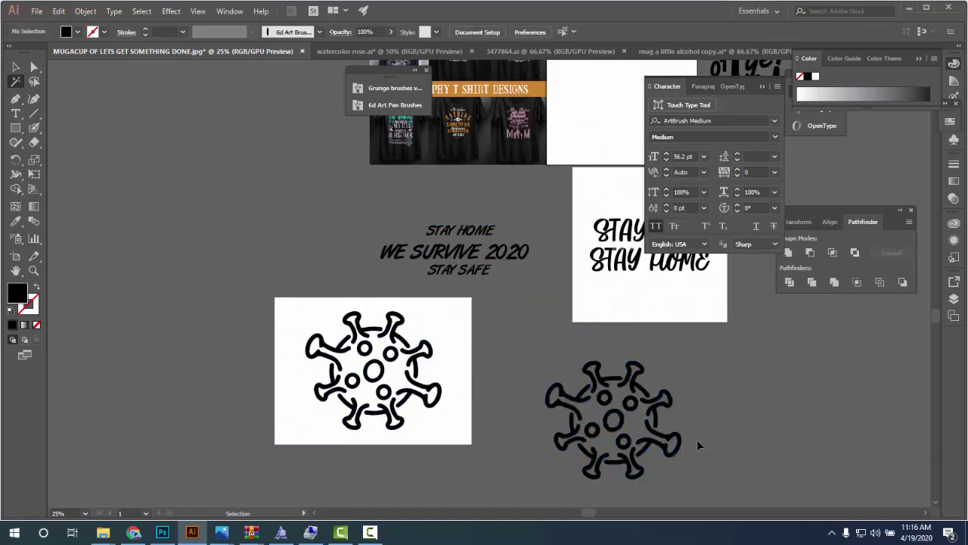
# - Group the traced virus artwork and move it up beneath the STAY SAFE/STAY HOME text
pyautogui.click(17, 67)
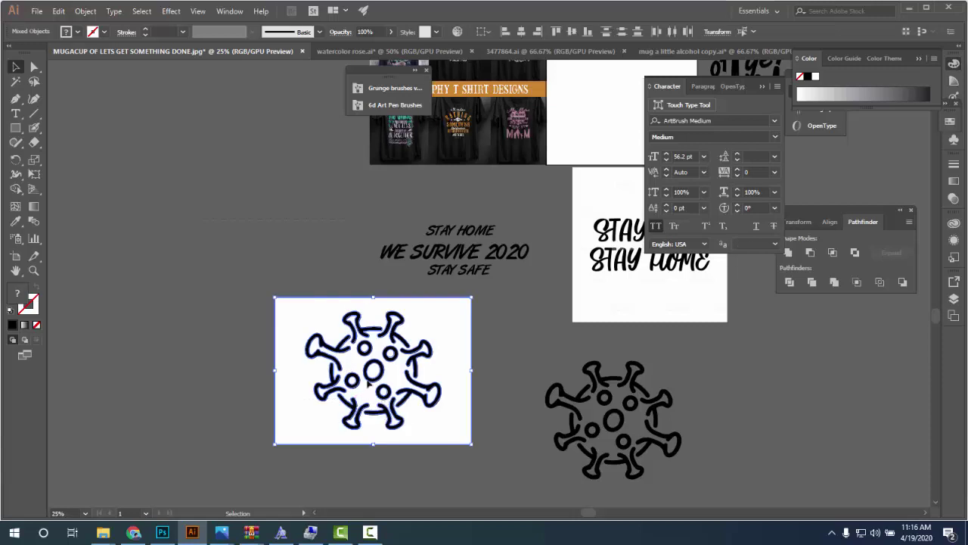
pyautogui.moveTo(350, 404); pyautogui.dragTo(227, 314)
pyautogui.hotkey('ctrl', 'z')
pyautogui.rightClick(413, 348)
pyautogui.click(442, 275)
pyautogui.moveTo(413, 348); pyautogui.dragTo(224, 201)
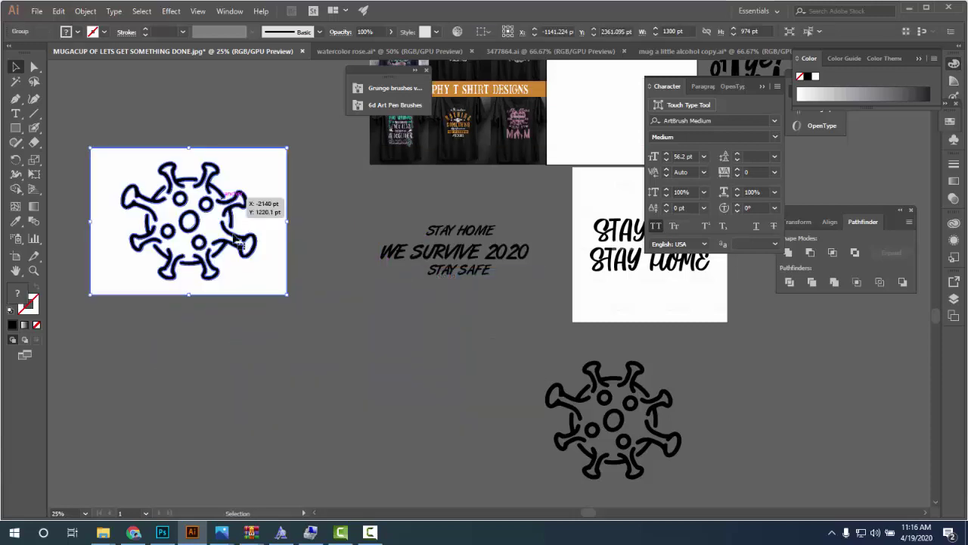
pyautogui.click(320, 315)
pyautogui.moveTo(622, 454); pyautogui.dragTo(446, 434)
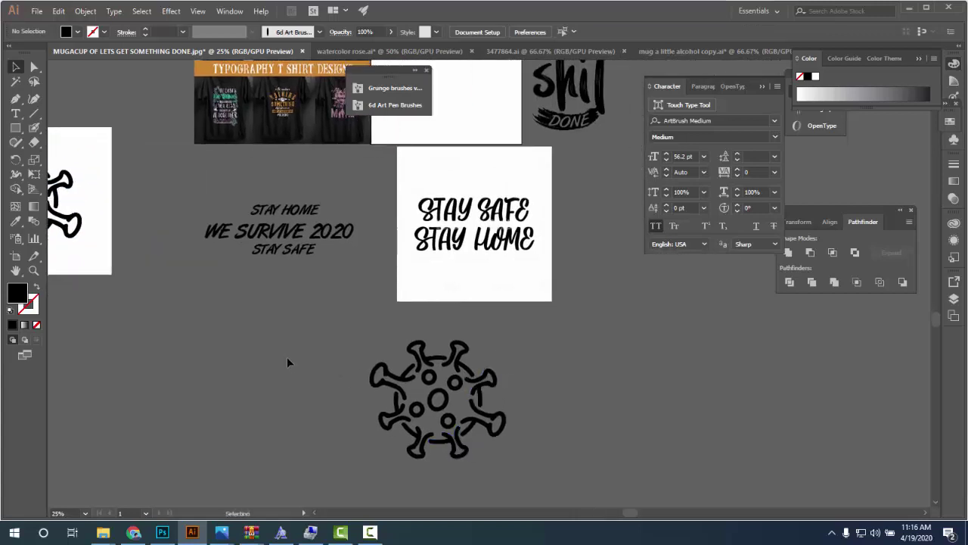
pyautogui.moveTo(287, 356); pyautogui.dragTo(520, 451)
pyautogui.moveTo(476, 420)
pyautogui.mouseDown()
pyautogui.moveTo(336, 387)
pyautogui.moveTo(456, 349)
pyautogui.mouseUp()
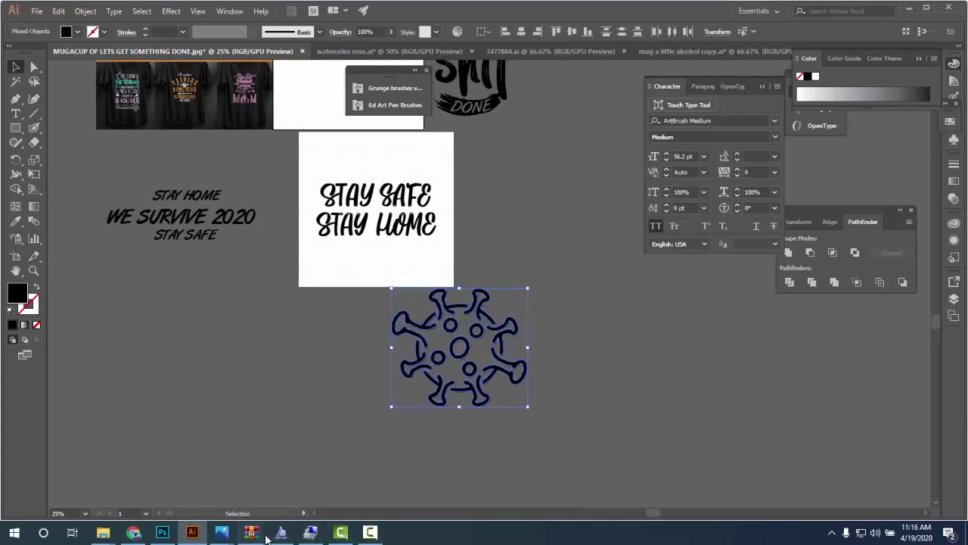
# - Dismiss the WinRAR license reminder and view the contents of 727.eps
pyautogui.moveTo(251, 532)
pyautogui.click(924, 474)
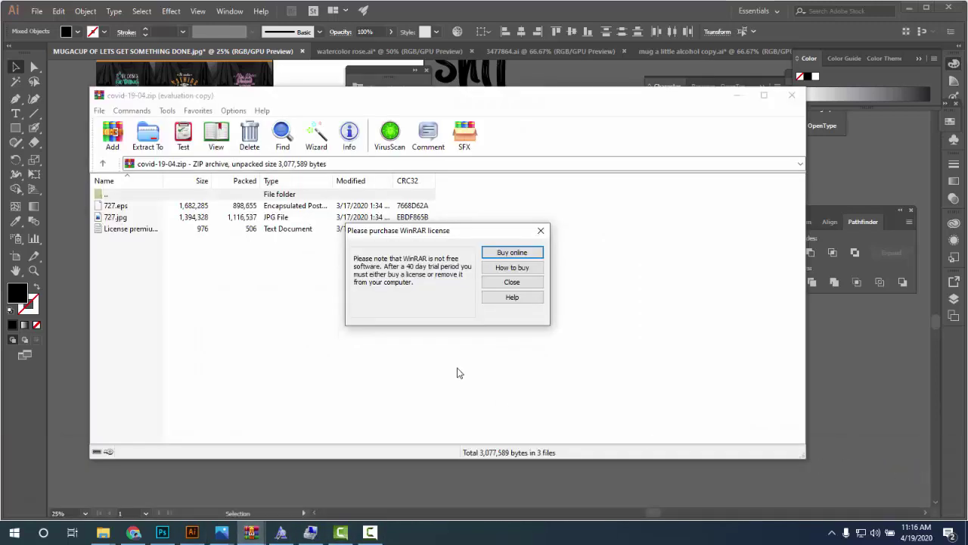
pyautogui.click(518, 287)
pyautogui.click(131, 207)
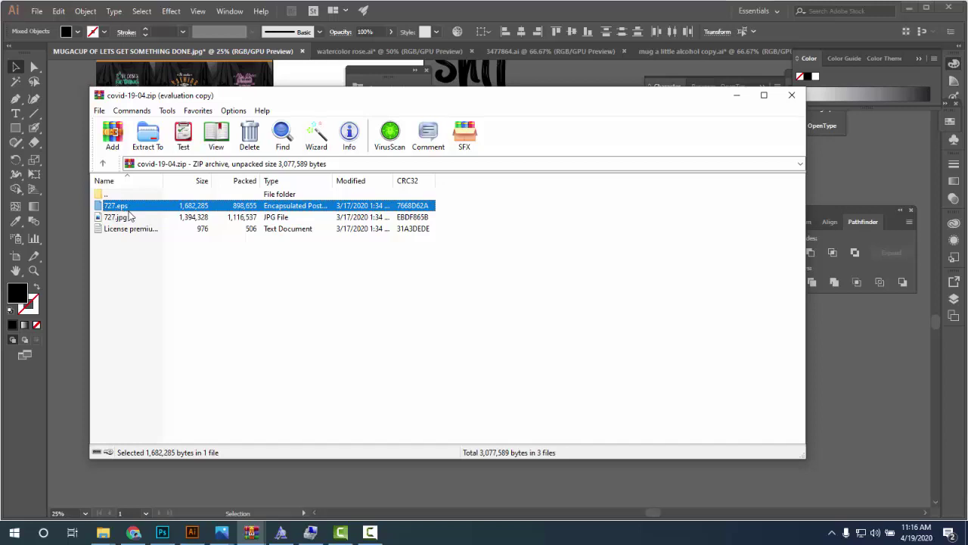
pyautogui.click(128, 248)
pyautogui.click(125, 209)
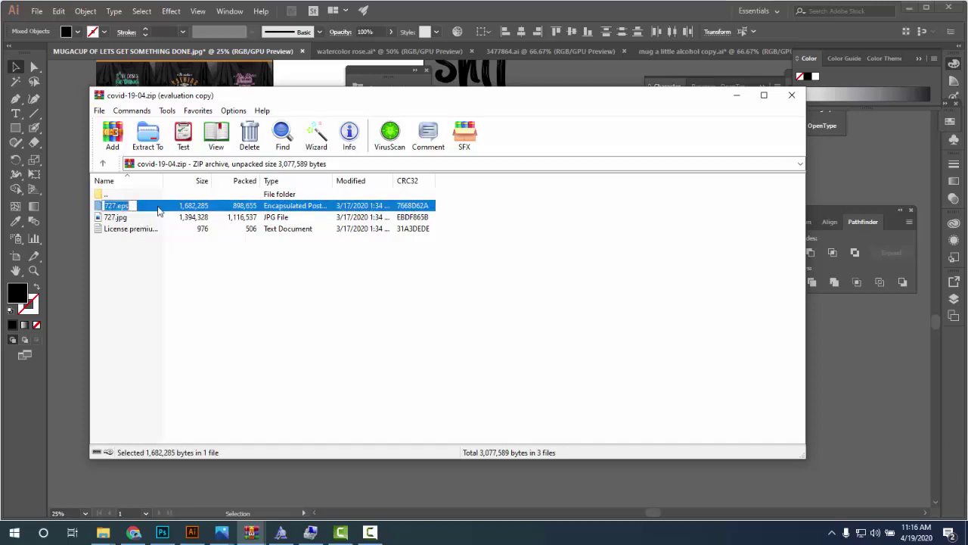
pyautogui.doubleClick(159, 208)
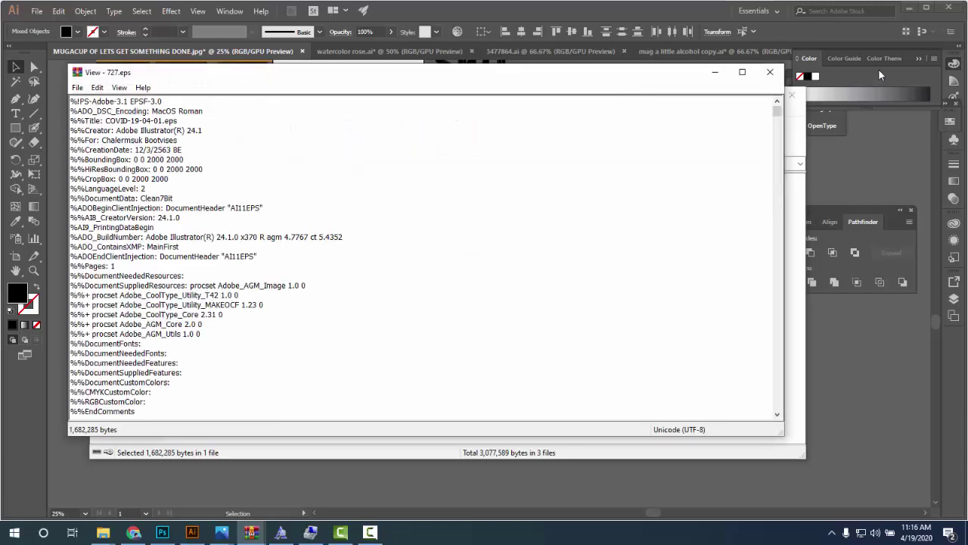
pyautogui.click(769, 72)
# - Open 727.eps from covid-19-04.zip in Illustrator
pyautogui.click(128, 251)
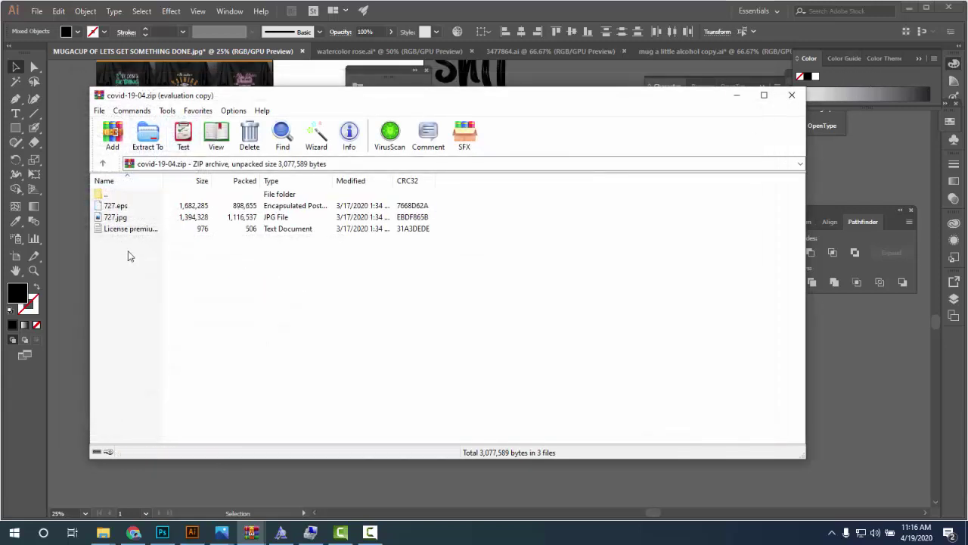
pyautogui.click(138, 211)
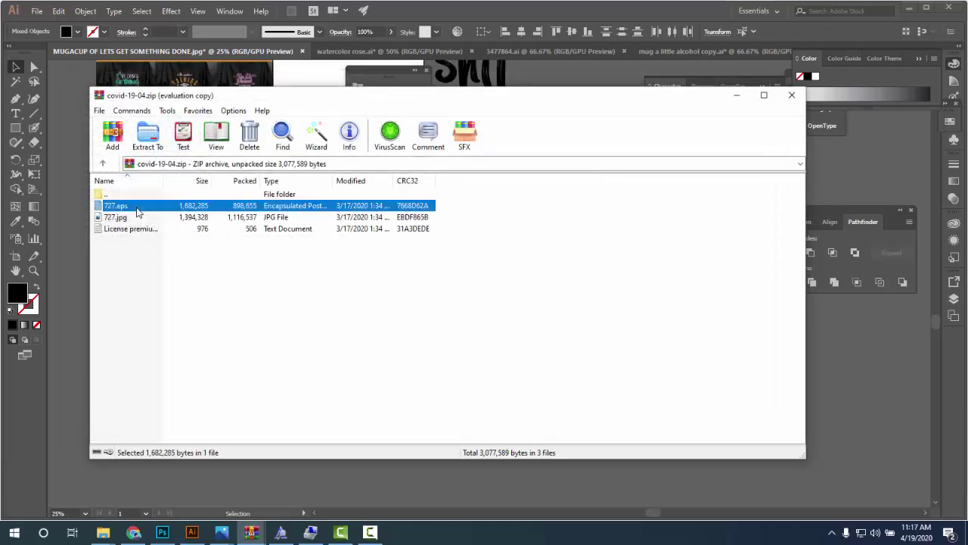
pyautogui.click(138, 211)
pyautogui.press('Return')
pyautogui.press('Return')
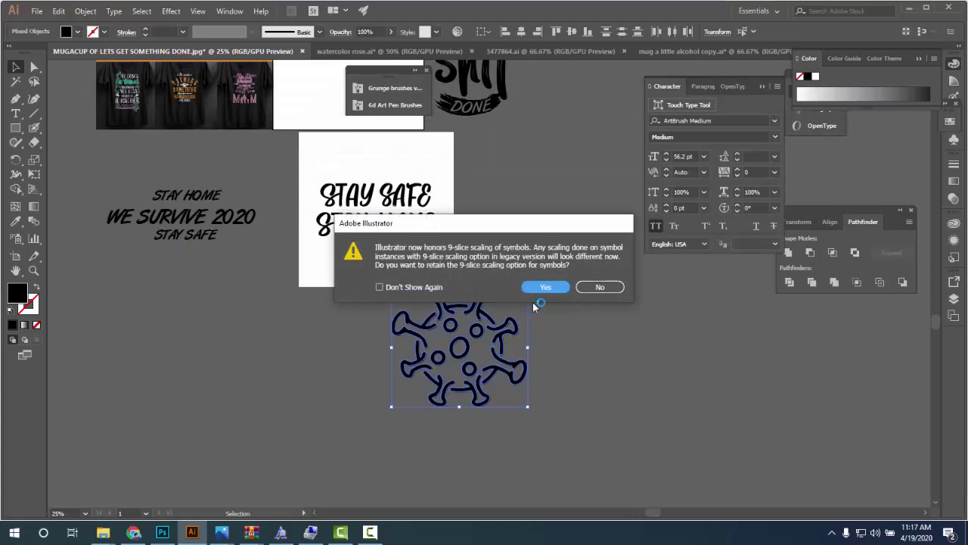
# - Finish opening 727 keeping symbol scaling, then release the virus artwork's clipping mask
pyautogui.click(546, 286)
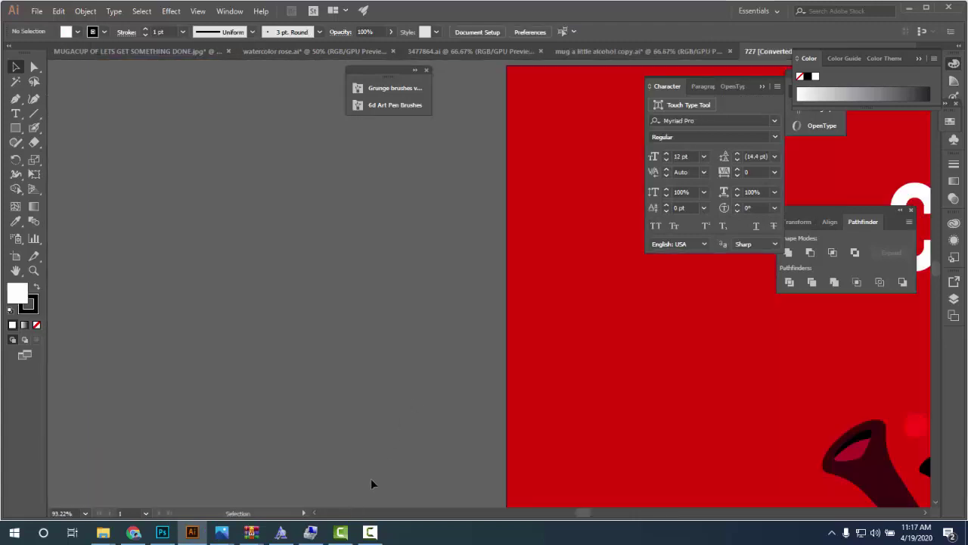
pyautogui.scroll(-2, 628, 430)
pyautogui.scroll(-1, 499, 318)
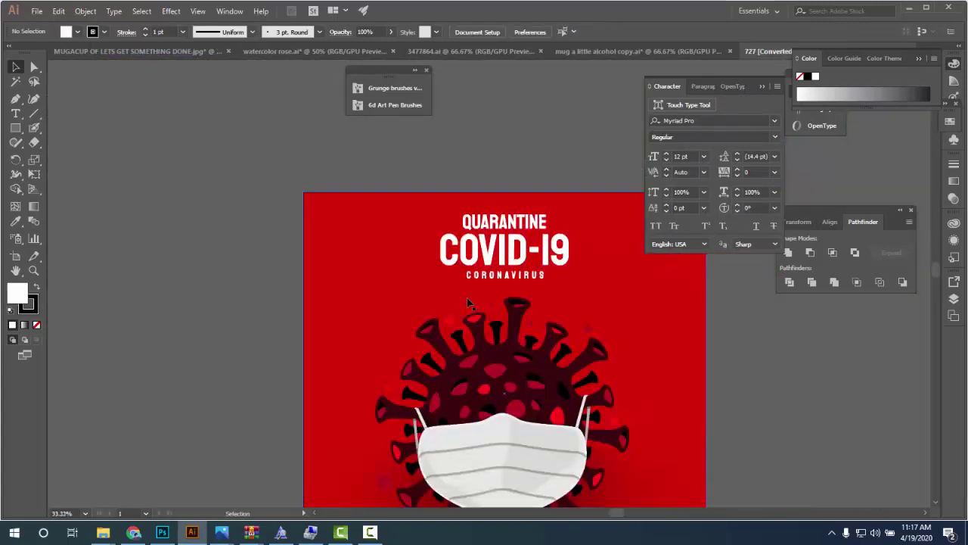
pyautogui.scroll(-2, 515, 310)
pyautogui.hscroll(2, 507, 310)
pyautogui.scroll(2, 495, 309)
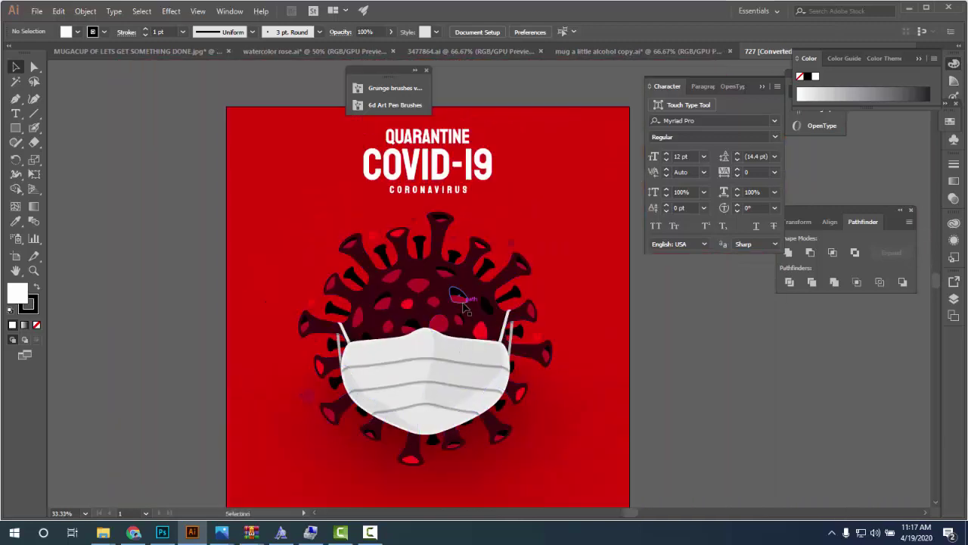
pyautogui.click(488, 307)
pyautogui.press('Delete')
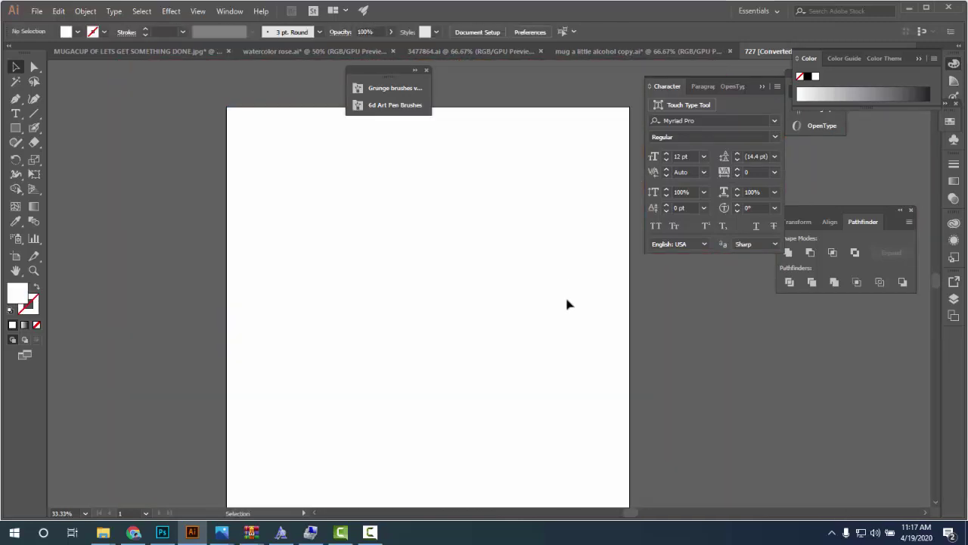
pyautogui.hotkey('ctrl', 'z')
pyautogui.rightClick(559, 317)
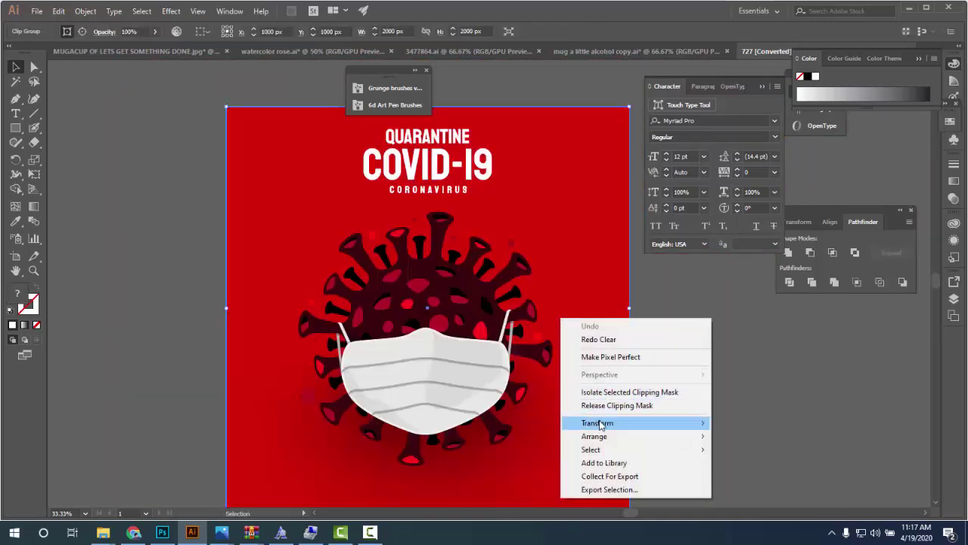
pyautogui.click(610, 405)
# - Delete the red background rectangle behind the virus
pyautogui.click(709, 349)
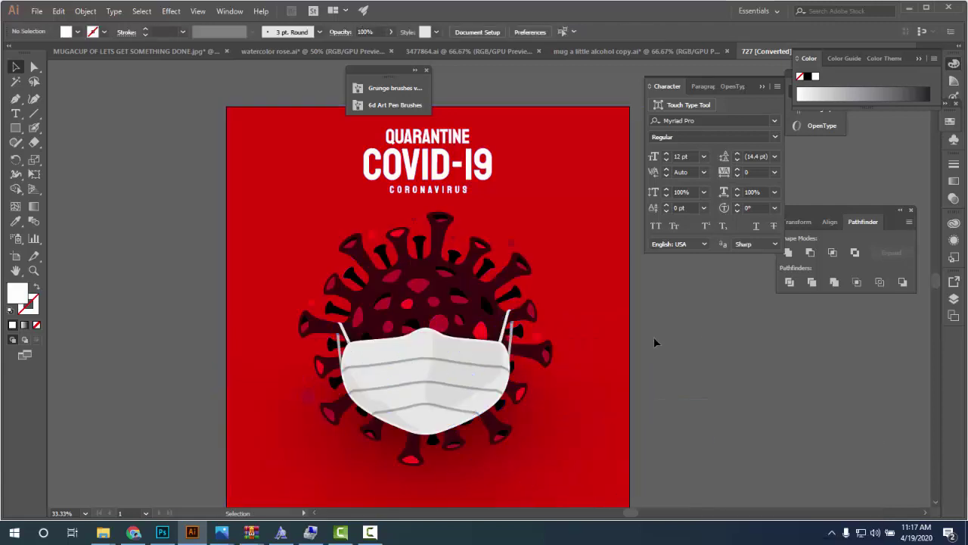
pyautogui.scroll(-1, 629, 307)
pyautogui.scroll(-1, 607, 283)
pyautogui.click(607, 283)
pyautogui.press('Delete')
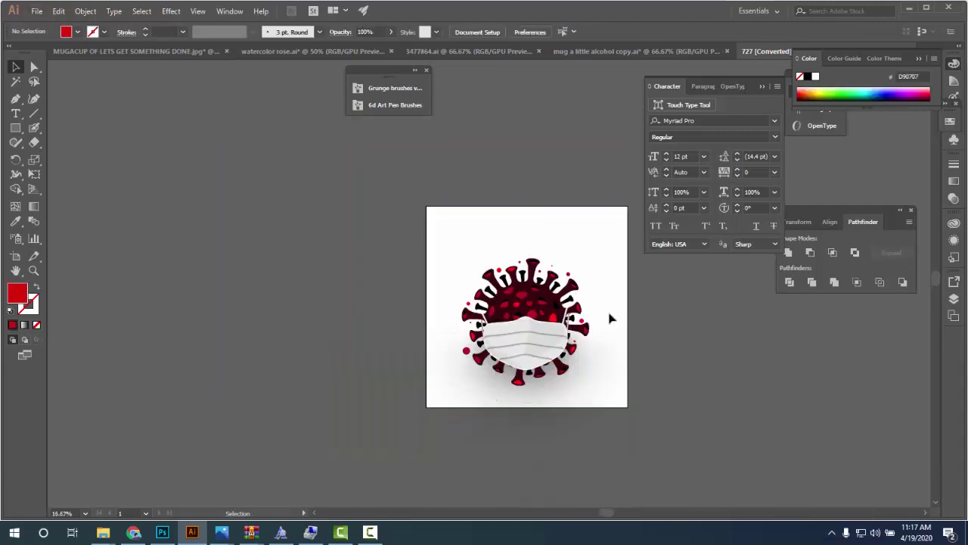
# - Move the masked virus group over to the left
pyautogui.click(580, 387)
pyautogui.moveTo(583, 385); pyautogui.dragTo(250, 336)
pyautogui.click(274, 370)
pyautogui.click(240, 357)
pyautogui.moveTo(265, 377); pyautogui.dragTo(324, 388)
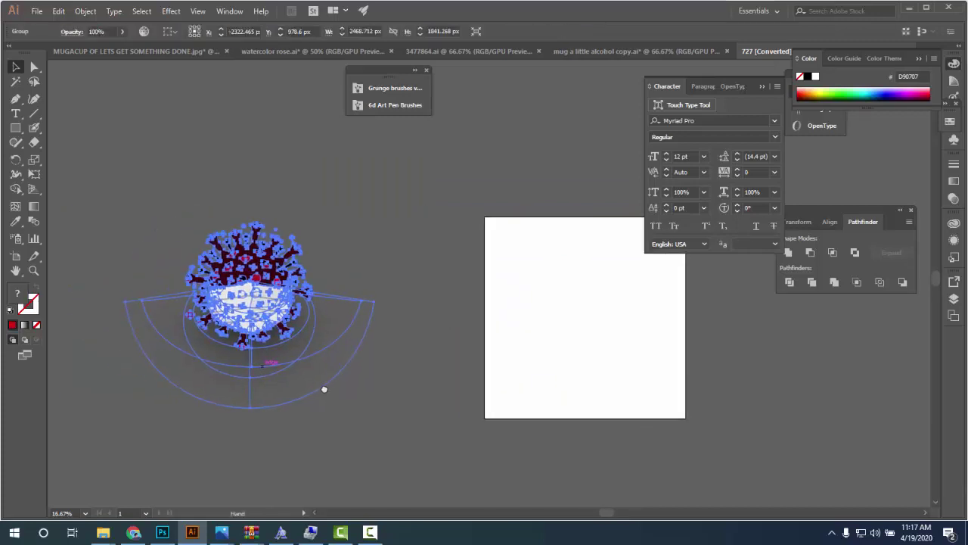
pyautogui.rightClick(323, 389)
pyautogui.click(363, 287)
pyautogui.click(363, 285)
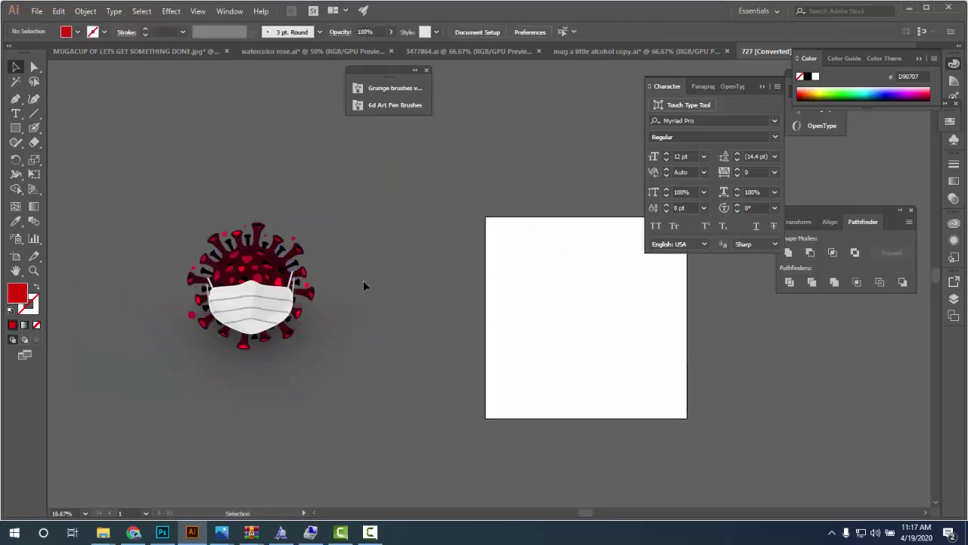
pyautogui.click(327, 340)
# - Ungroup the virus art and delete the shadow ellipses beneath it
pyautogui.rightClick(341, 329)
pyautogui.click(355, 416)
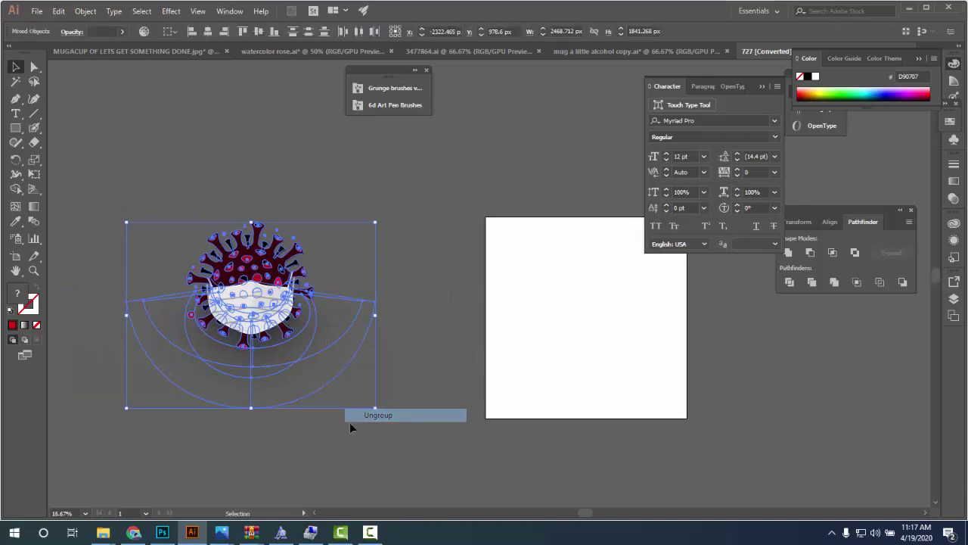
pyautogui.click(353, 356)
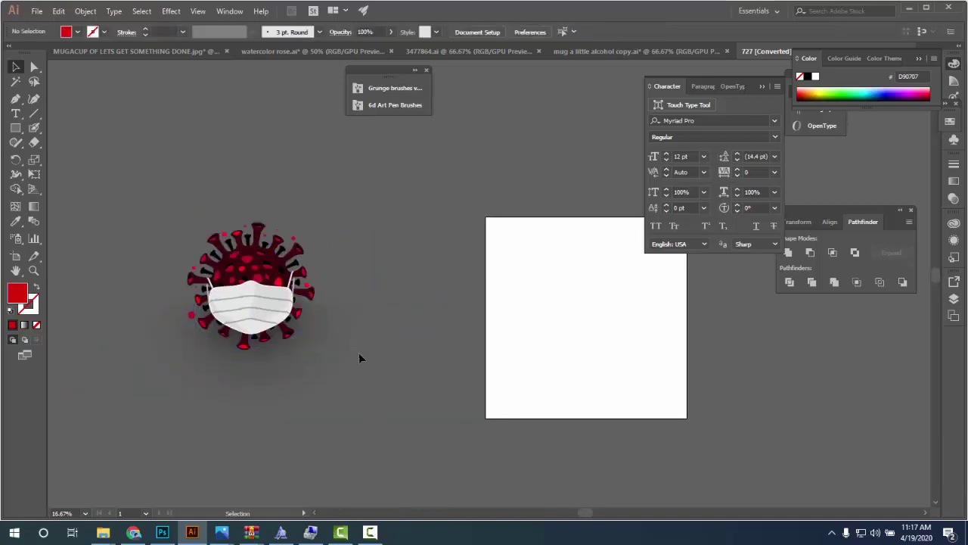
pyautogui.click(344, 299)
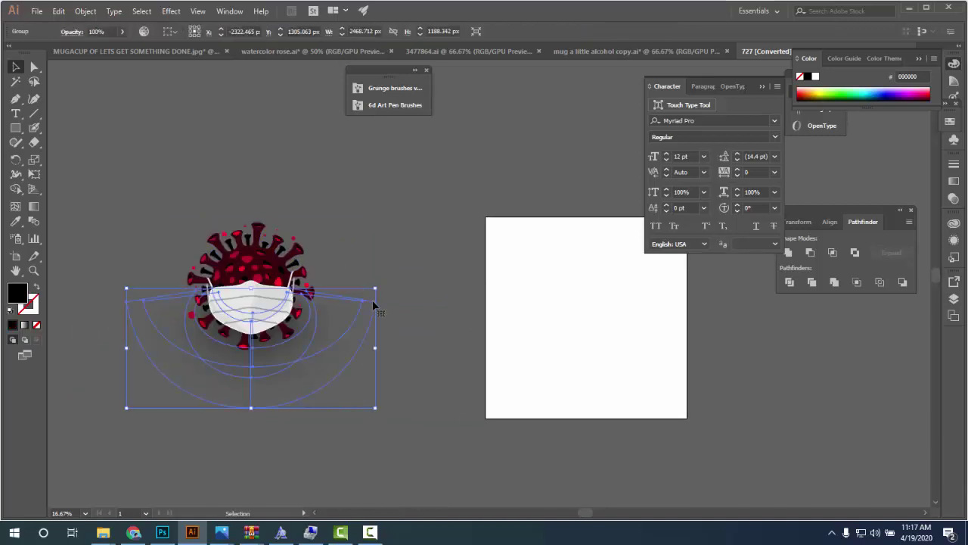
pyautogui.press('Delete')
# - Select all the virus pieces and group them back together
pyautogui.scroll(2, 252, 347)
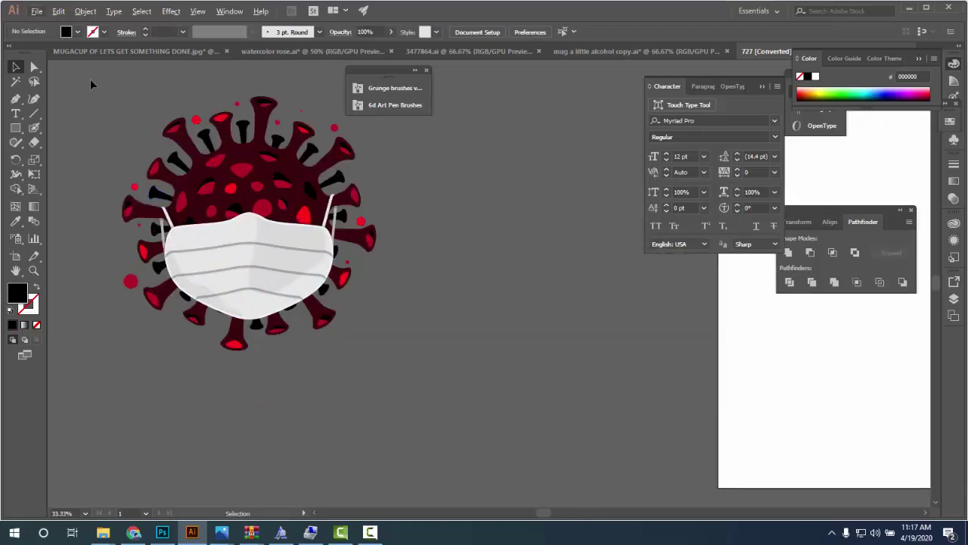
pyautogui.moveTo(90, 79); pyautogui.dragTo(424, 377)
pyautogui.scroll(-1, 424, 378)
pyautogui.click(424, 382)
pyautogui.scroll(-1, 423, 382)
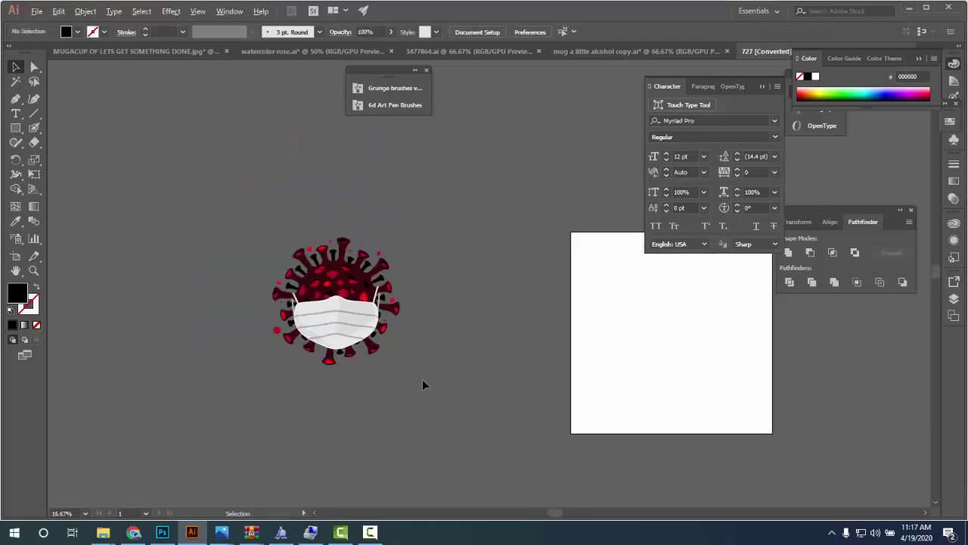
pyautogui.scroll(1, 313, 318)
pyautogui.scroll(1, 354, 301)
pyautogui.scroll(2, 355, 304)
pyautogui.scroll(-3, 357, 323)
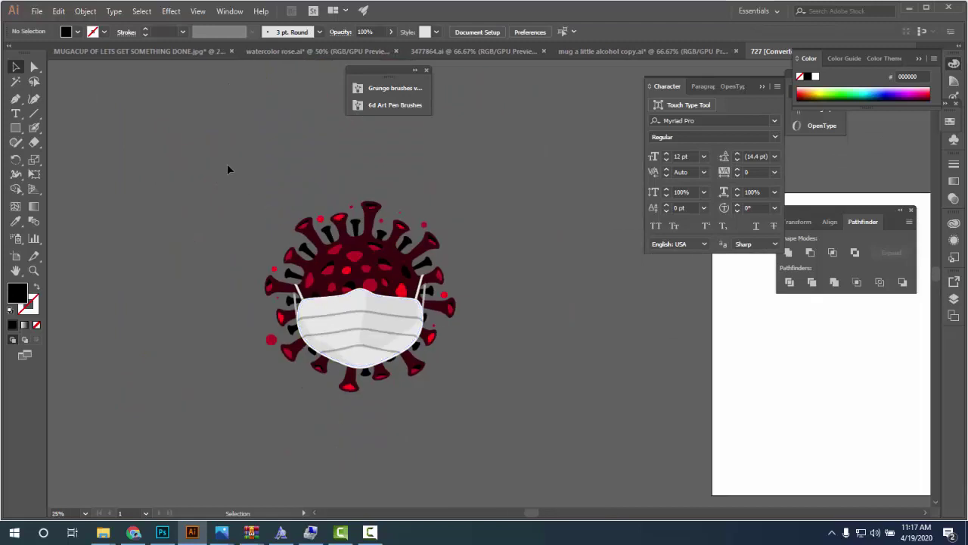
pyautogui.moveTo(229, 168); pyautogui.dragTo(547, 441)
pyautogui.rightClick(372, 262)
pyautogui.click(402, 335)
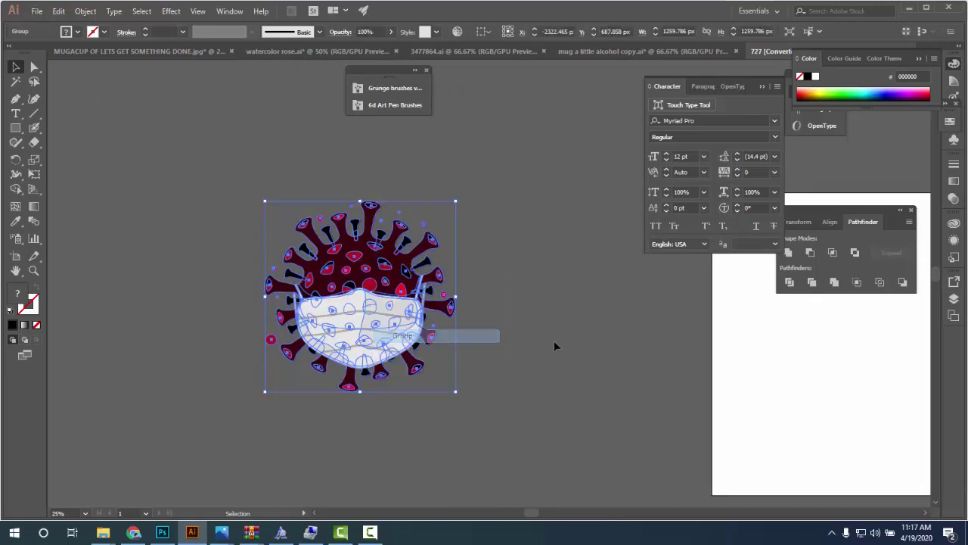
pyautogui.click(553, 340)
# - Switch to the mug a little alcohol copy.ai document
pyautogui.scroll(-1, 566, 388)
pyautogui.moveTo(566, 388); pyautogui.dragTo(442, 372)
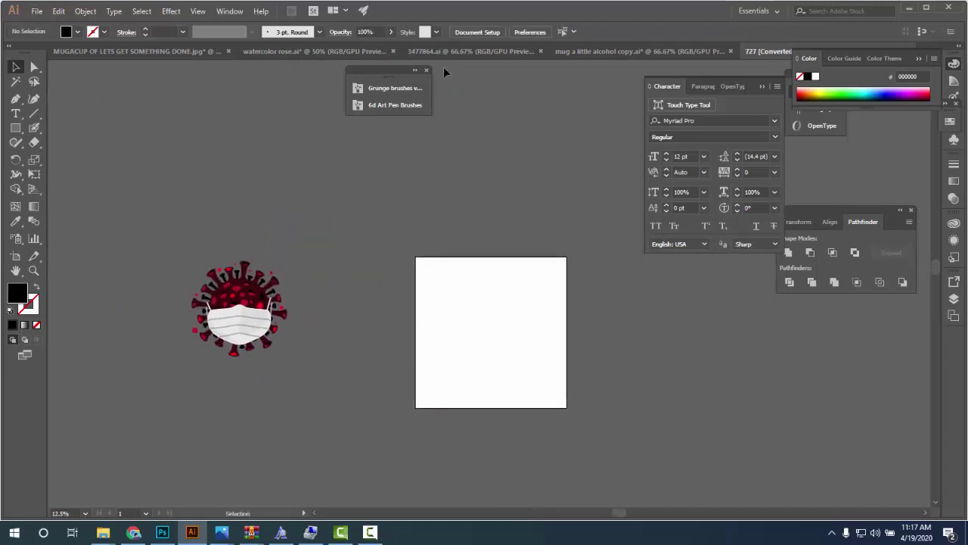
pyautogui.click(564, 52)
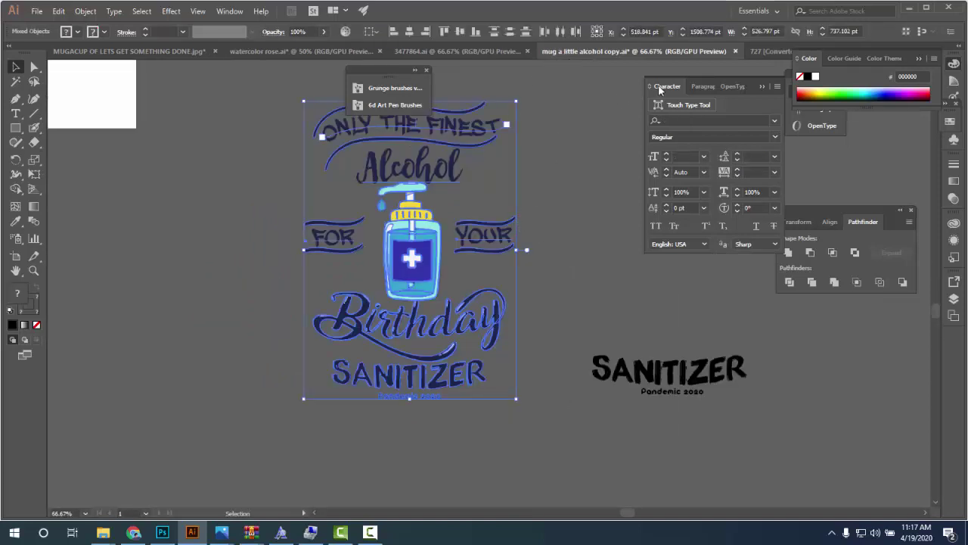
# - Copy the masked virus from 727 [Converted] and paste it into the mug-cup design
pyautogui.click(760, 53)
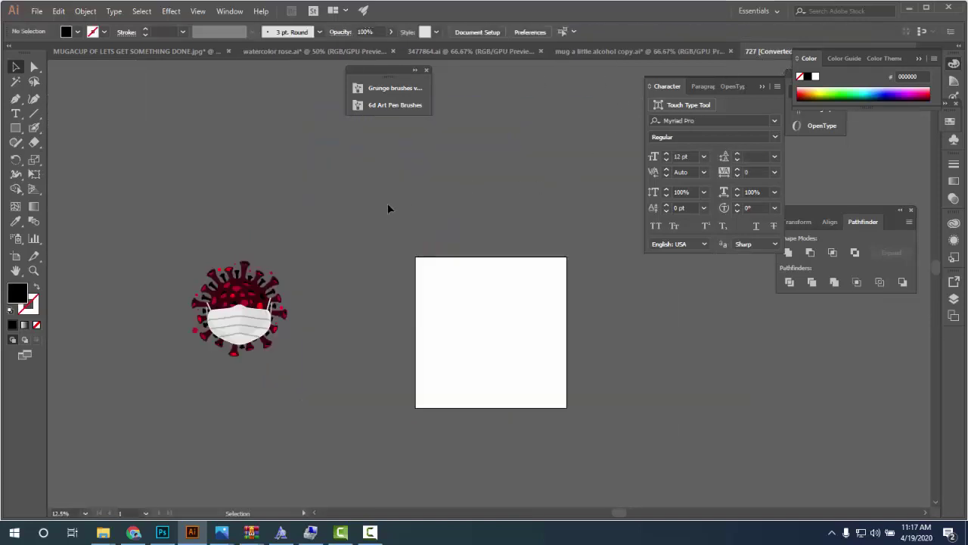
pyautogui.click(917, 58)
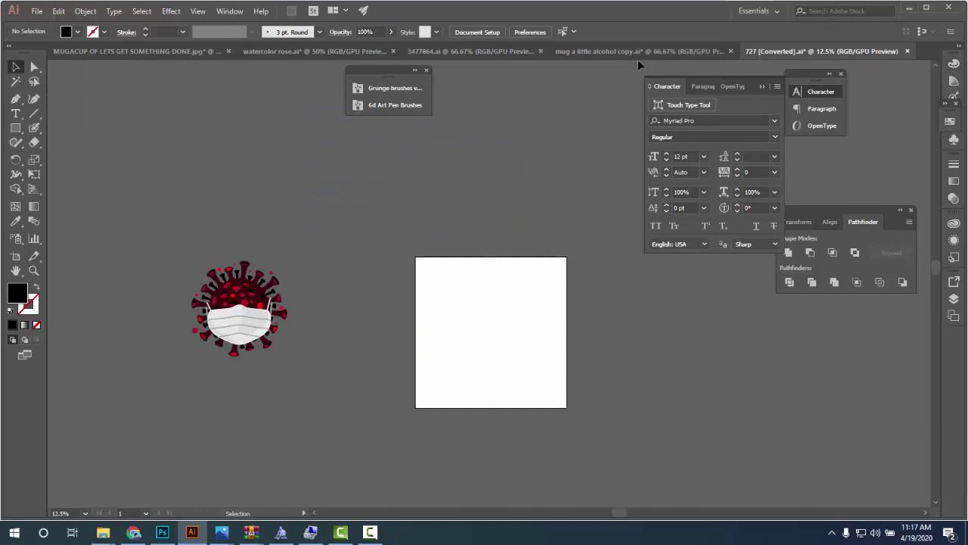
pyautogui.click(137, 59)
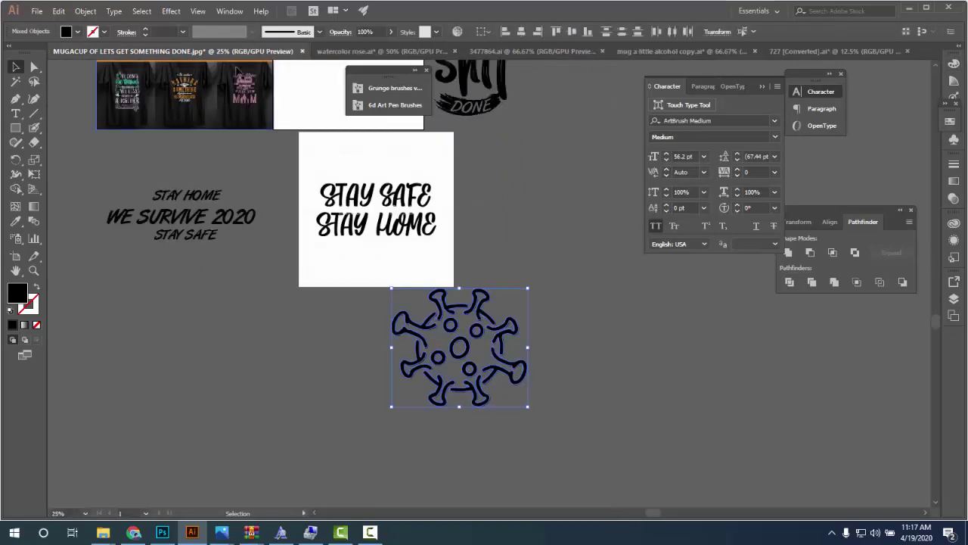
pyautogui.click(791, 52)
pyautogui.hotkey('ctrl', 'a')
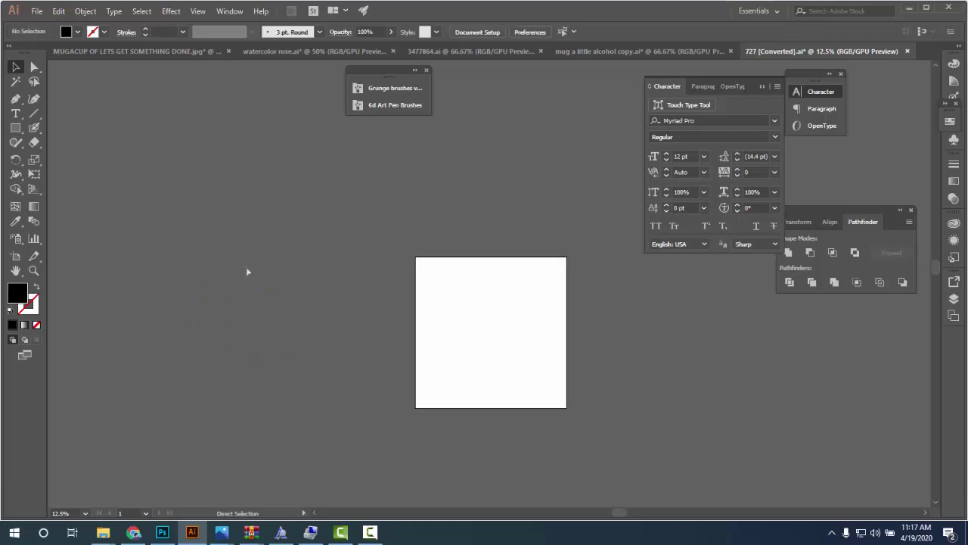
pyautogui.click(108, 56)
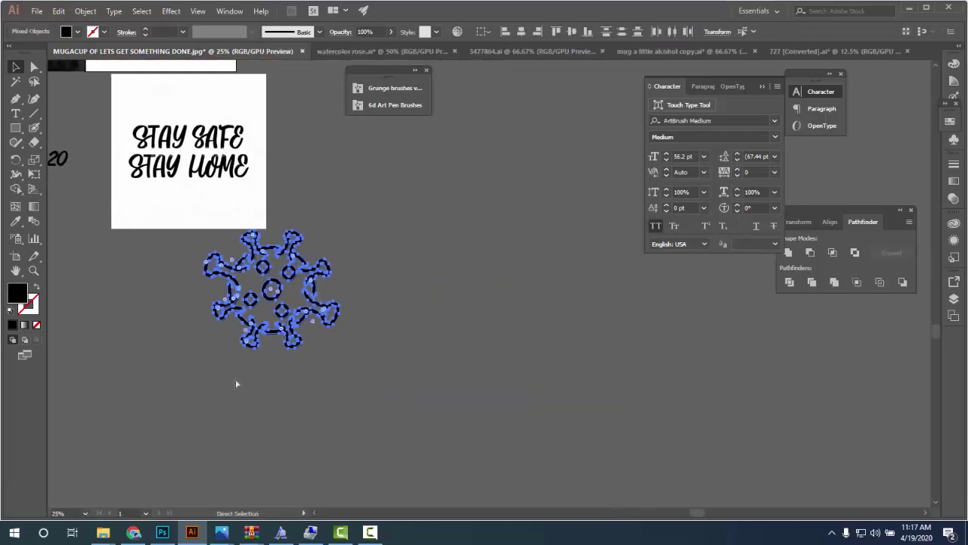
pyautogui.hotkey('ctrl', 'v')
# - Move the pasted red virus up and to the left
pyautogui.moveTo(480, 306); pyautogui.dragTo(434, 239)
pyautogui.click(552, 147)
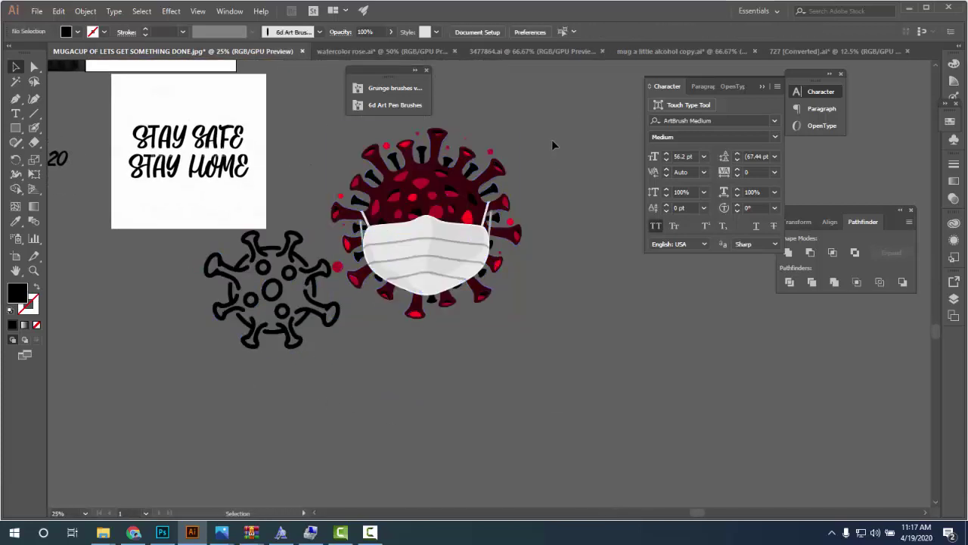
pyautogui.scroll(-3, 453, 268)
pyautogui.moveTo(464, 289); pyautogui.dragTo(350, 402)
pyautogui.scroll(2, 441, 367)
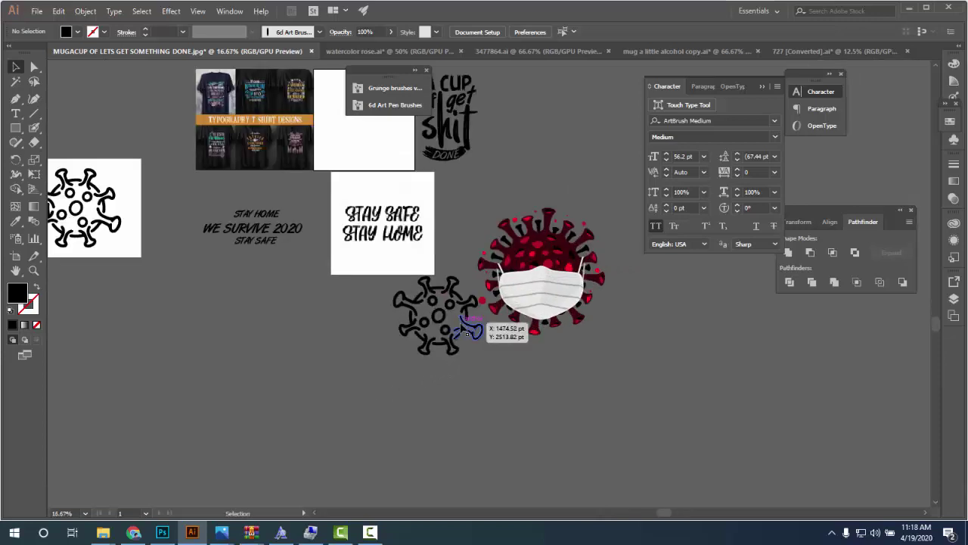
# - Reposition the STAY SAFE STAY HOME image and the black virus outline, zoomed to 25%
pyautogui.moveTo(380, 263); pyautogui.dragTo(252, 432)
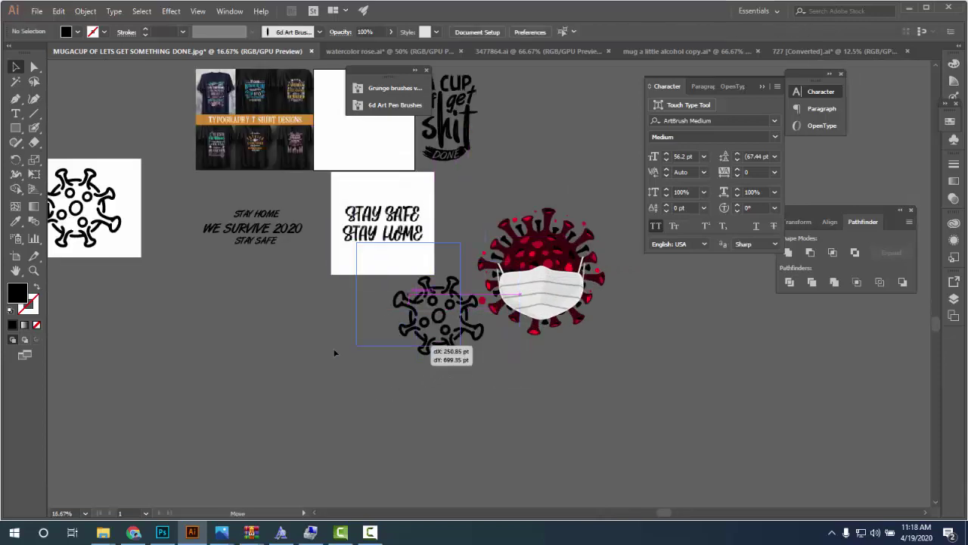
pyautogui.moveTo(472, 346); pyautogui.dragTo(373, 369)
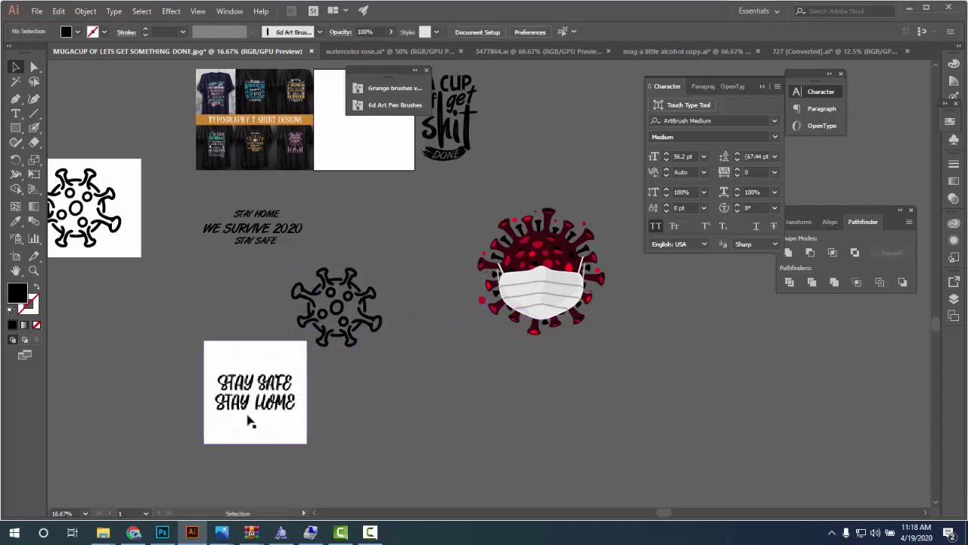
pyautogui.moveTo(250, 421); pyautogui.dragTo(416, 288)
pyautogui.moveTo(441, 328); pyautogui.dragTo(388, 358)
pyautogui.hotkey('ctrl', '=')
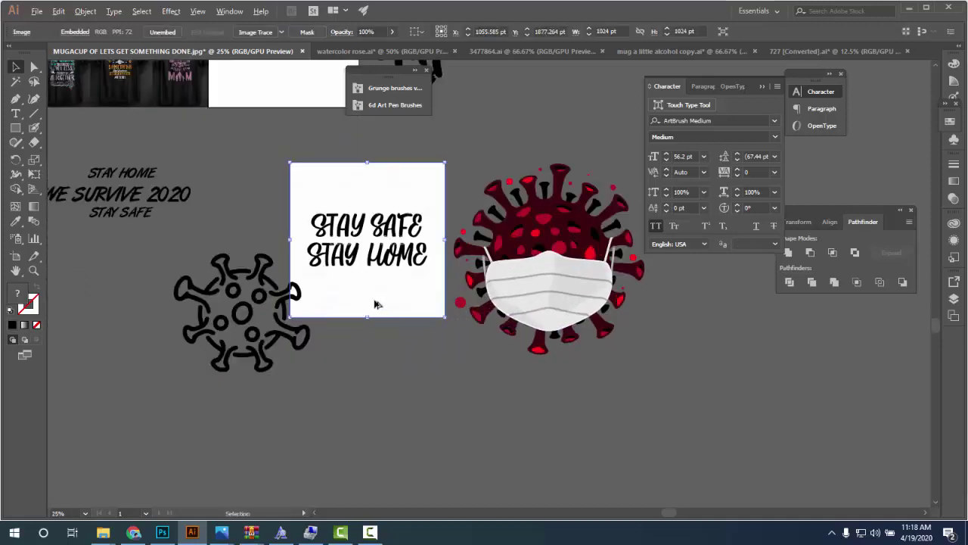
pyautogui.moveTo(376, 302)
pyautogui.mouseDown()
pyautogui.moveTo(370, 212)
pyautogui.moveTo(383, 287)
pyautogui.moveTo(384, 245)
pyautogui.mouseUp()
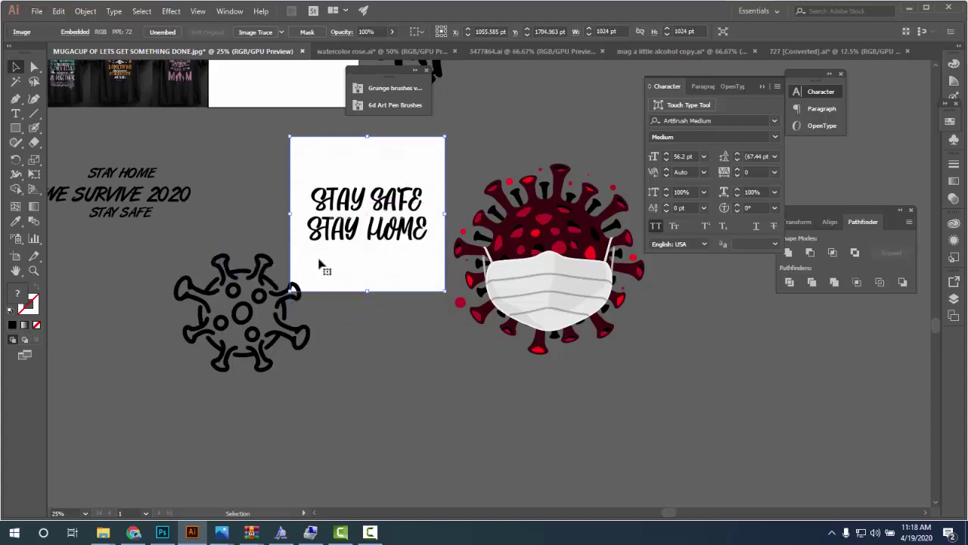
pyautogui.moveTo(319, 265)
pyautogui.mouseDown()
pyautogui.moveTo(420, 236)
pyautogui.moveTo(397, 238)
pyautogui.mouseUp()
pyautogui.click(201, 294)
# - Group the black virus outline's parts and move it down and right
pyautogui.rightClick(265, 316)
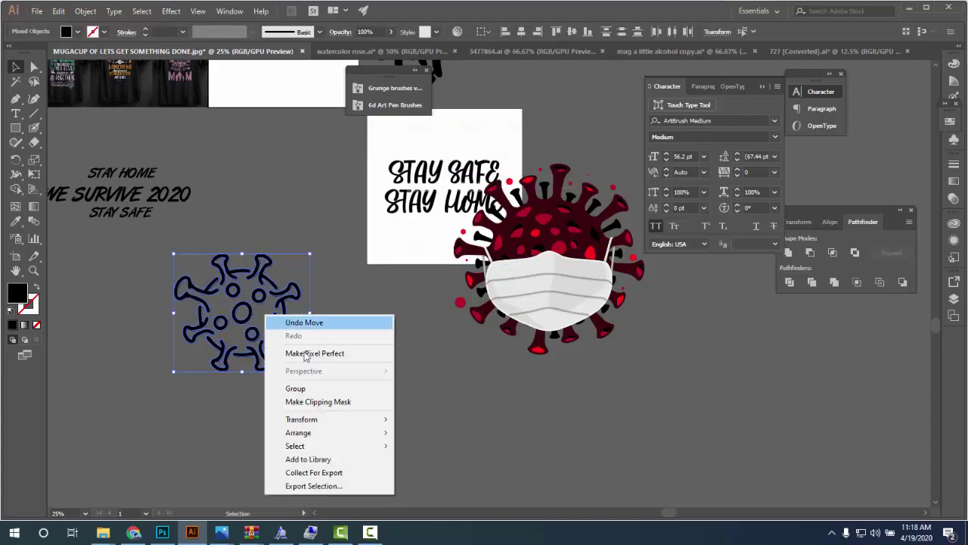
pyautogui.click(295, 388)
pyautogui.moveTo(243, 324); pyautogui.dragTo(269, 417)
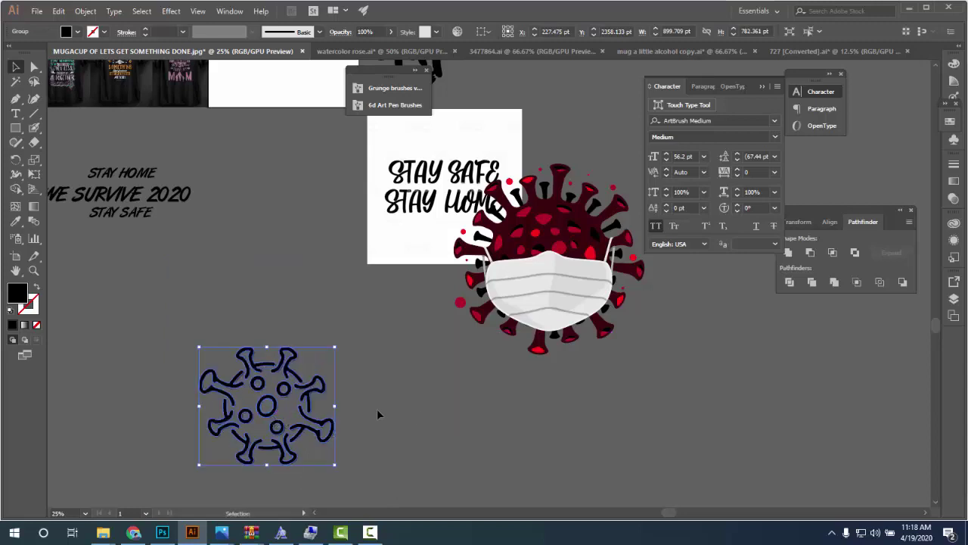
# - Move the STAY SAFE STAY HOME image up and to the left
pyautogui.moveTo(386, 356); pyautogui.dragTo(490, 363)
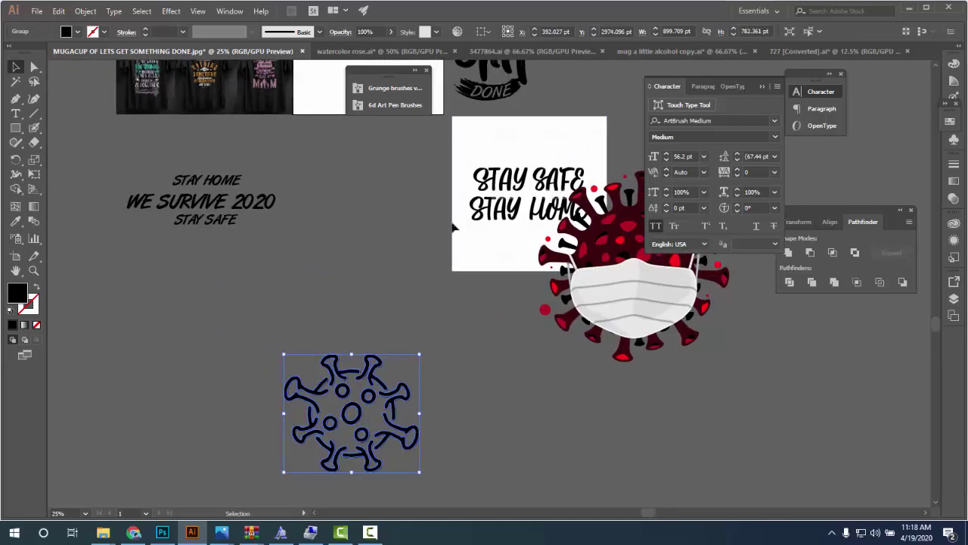
pyautogui.moveTo(453, 227); pyautogui.dragTo(396, 204)
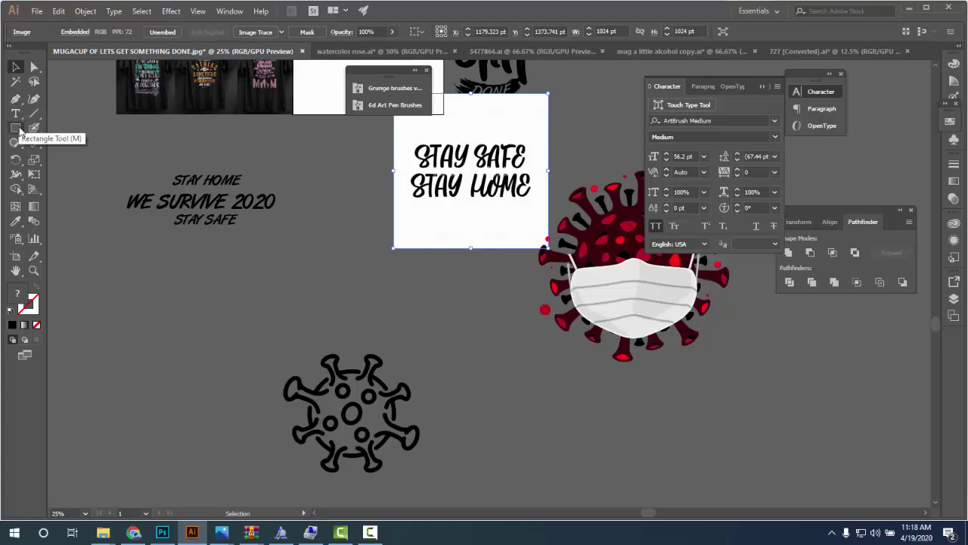
pyautogui.click(20, 130)
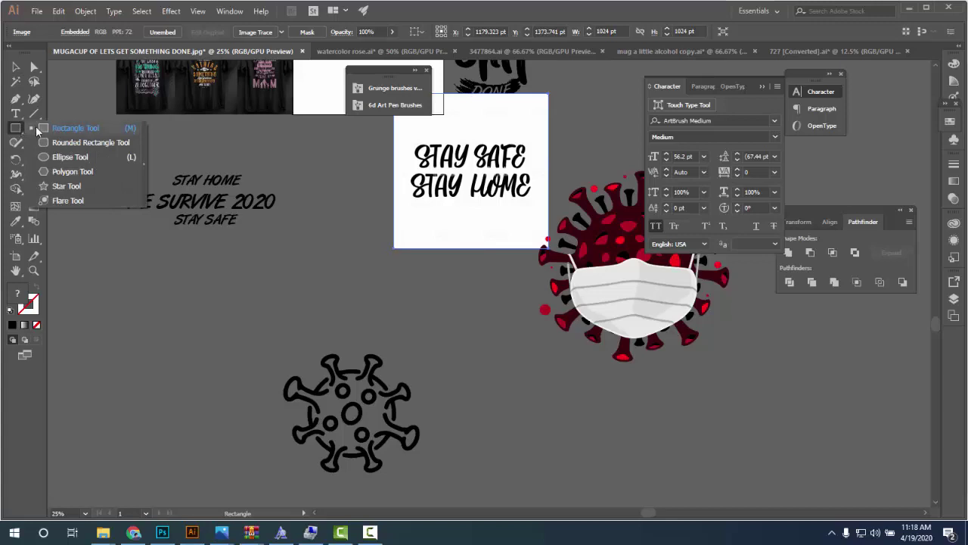
# - Draw a thin horizontal black bar beneath the WE SURVIVE 2020 text
pyautogui.click(44, 128)
pyautogui.moveTo(160, 307); pyautogui.dragTo(347, 309)
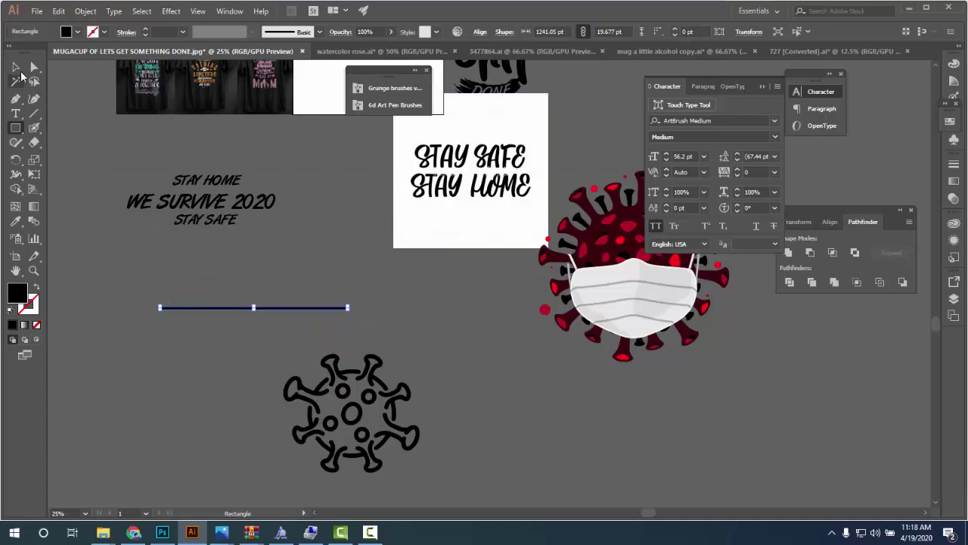
pyautogui.click(15, 67)
pyautogui.click(113, 269)
pyautogui.moveTo(276, 307); pyautogui.dragTo(333, 343)
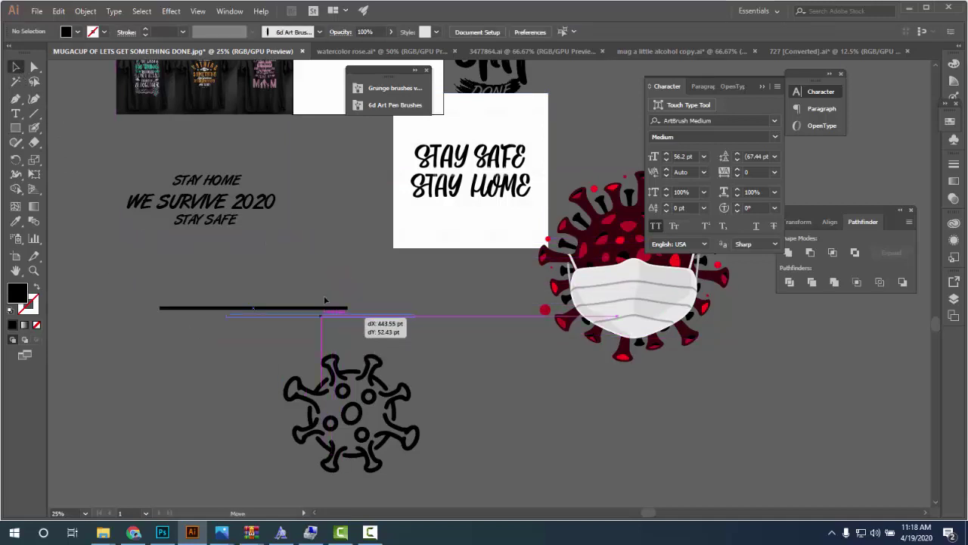
pyautogui.moveTo(334, 343)
pyautogui.mouseDown()
pyautogui.moveTo(276, 284)
pyautogui.moveTo(276, 294)
pyautogui.mouseUp()
pyautogui.click(273, 295)
# - Remove the duplicate bar and nudge the remaining bar left and down
pyautogui.click(275, 313)
pyautogui.hotkey('ctrl', 'z')
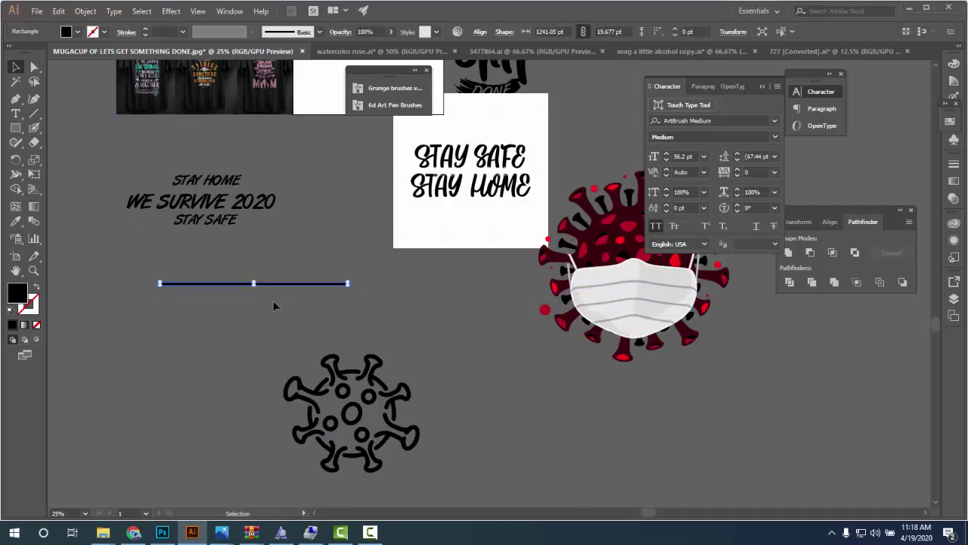
pyautogui.moveTo(279, 286); pyautogui.dragTo(279, 292)
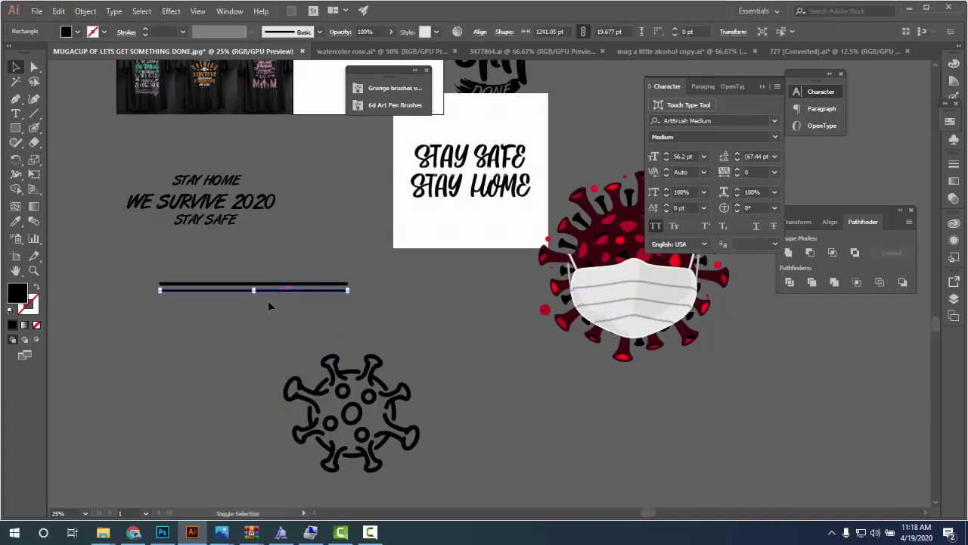
pyautogui.scroll(3, 253, 316)
pyautogui.scroll(-3, 245, 298)
pyautogui.hotkey('ctrl', 'z')
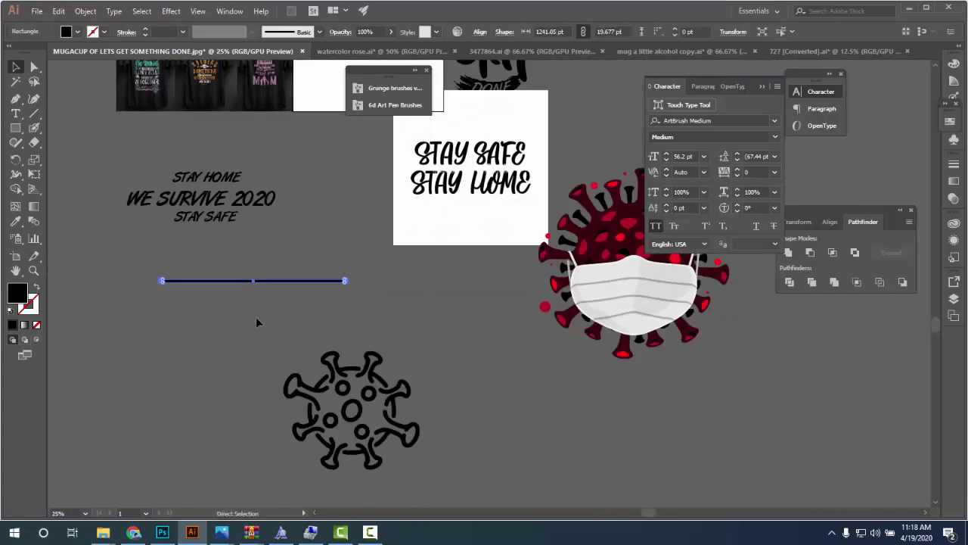
pyautogui.click(176, 237)
pyautogui.scroll(-1, 114, 236)
pyautogui.hscroll(-2, 114, 236)
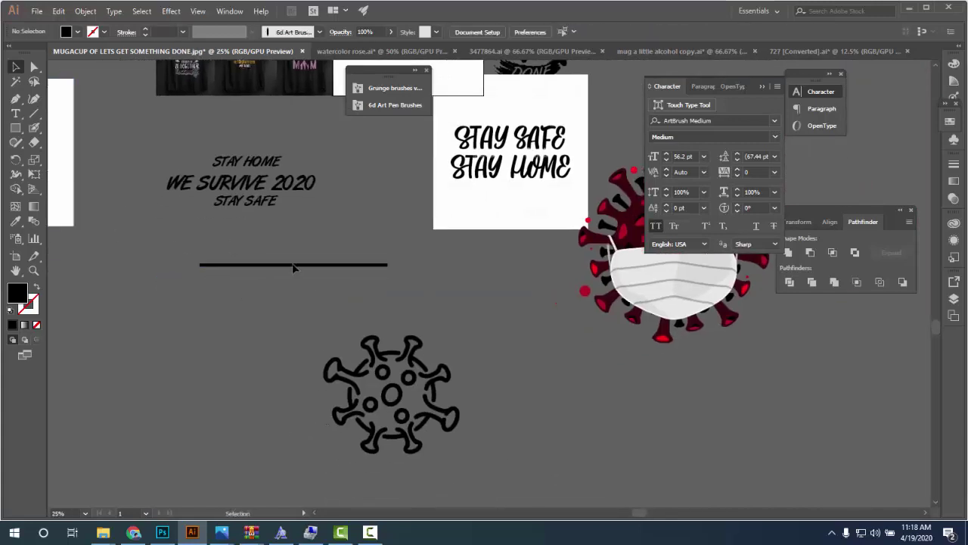
pyautogui.scroll(3, 294, 268)
pyautogui.scroll(-3, 306, 255)
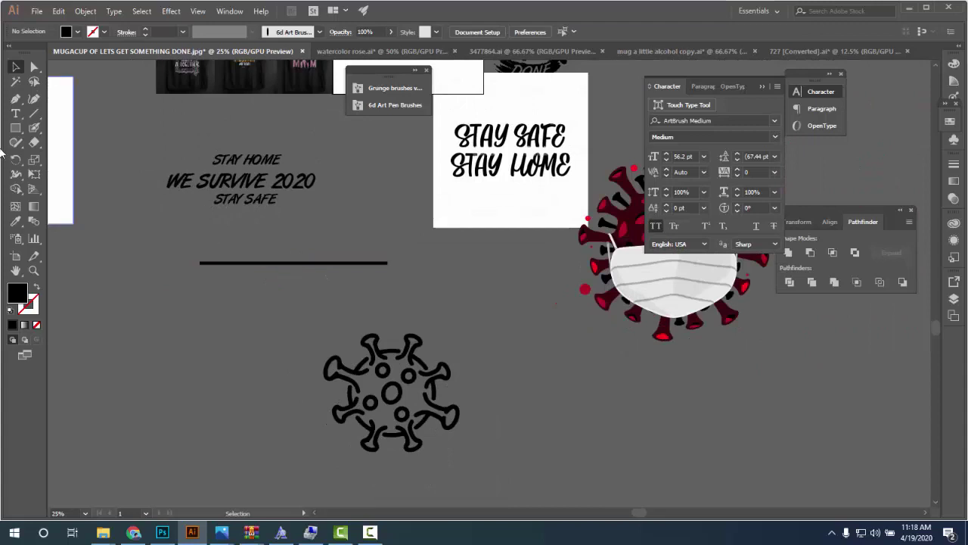
pyautogui.moveTo(309, 257); pyautogui.dragTo(266, 268)
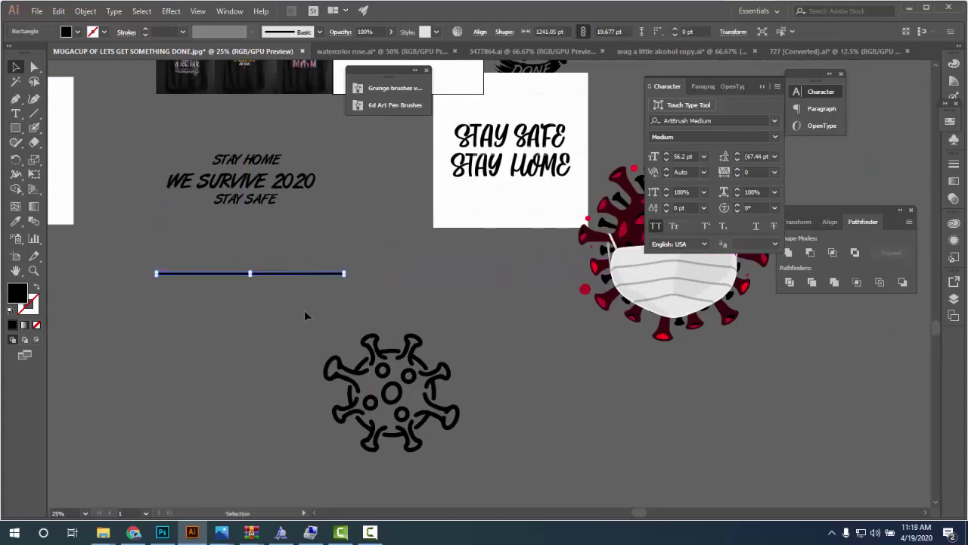
pyautogui.moveTo(15, 129); pyautogui.dragTo(54, 159)
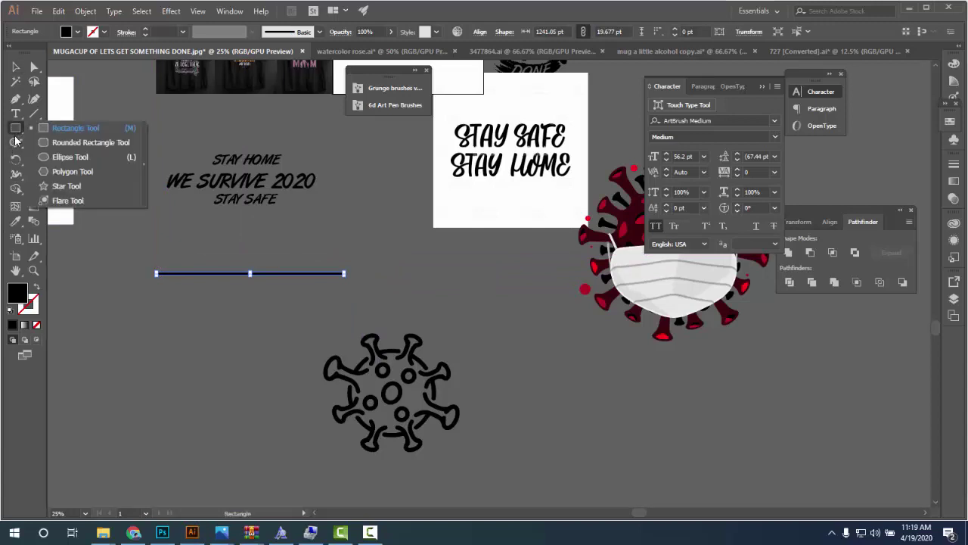
# - Delete the black bar beneath the text
pyautogui.press('v')
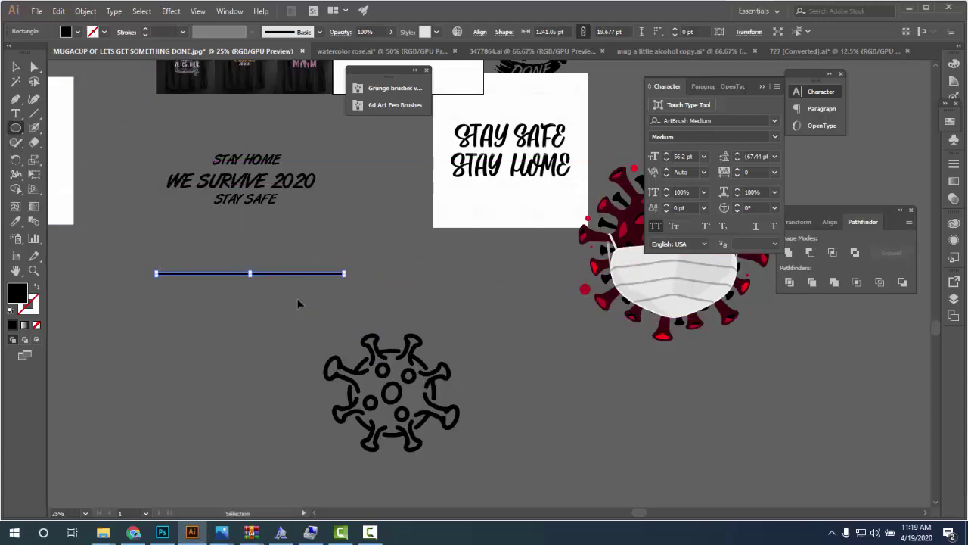
pyautogui.moveTo(291, 278); pyautogui.dragTo(194, 288)
pyautogui.press('Delete')
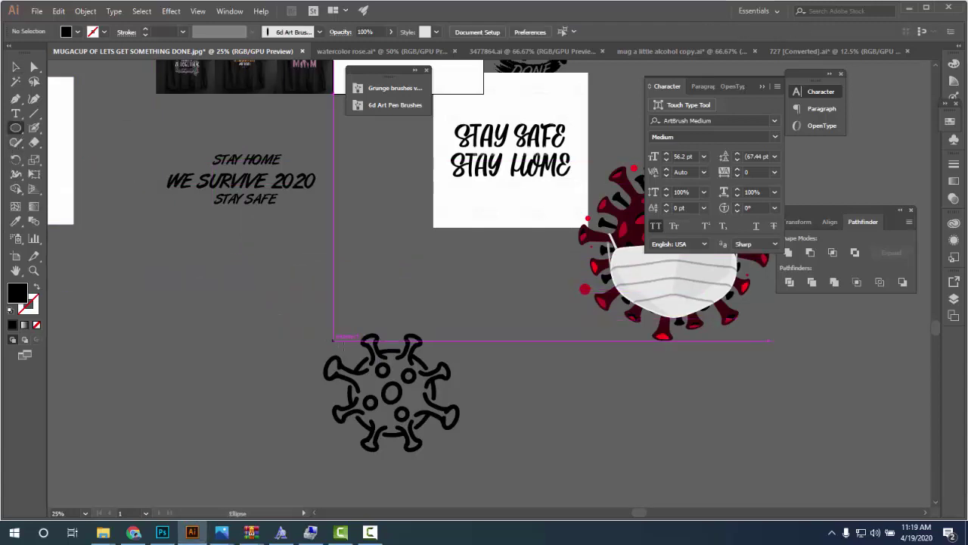
pyautogui.moveTo(388, 390)
pyautogui.mouseDown()
pyautogui.moveTo(317, 259)
pyautogui.moveTo(274, 452)
pyautogui.moveTo(290, 366)
pyautogui.moveTo(306, 368)
pyautogui.moveTo(433, 487)
pyautogui.mouseUp()
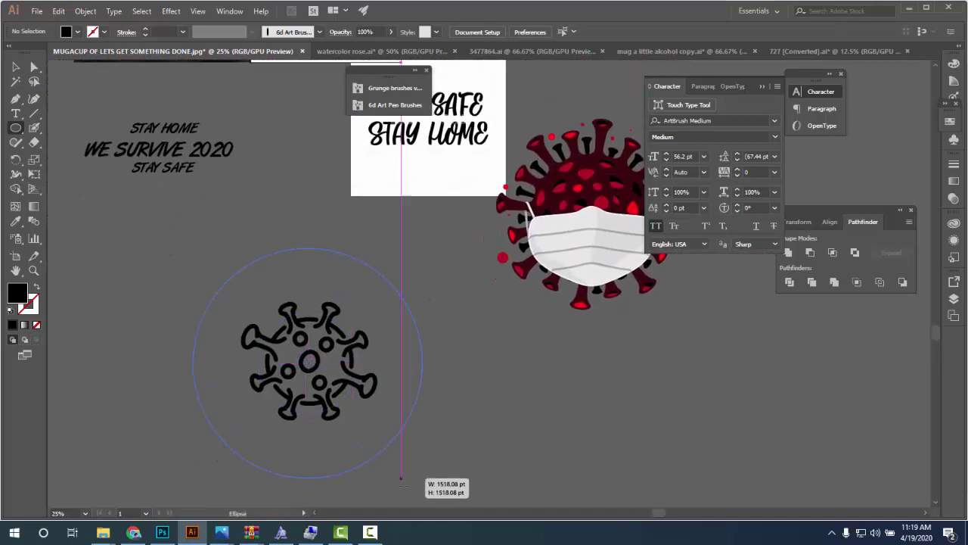
# - Draw a large circle around the virus icon as an unfilled outline at 14 pt
pyautogui.click(14, 68)
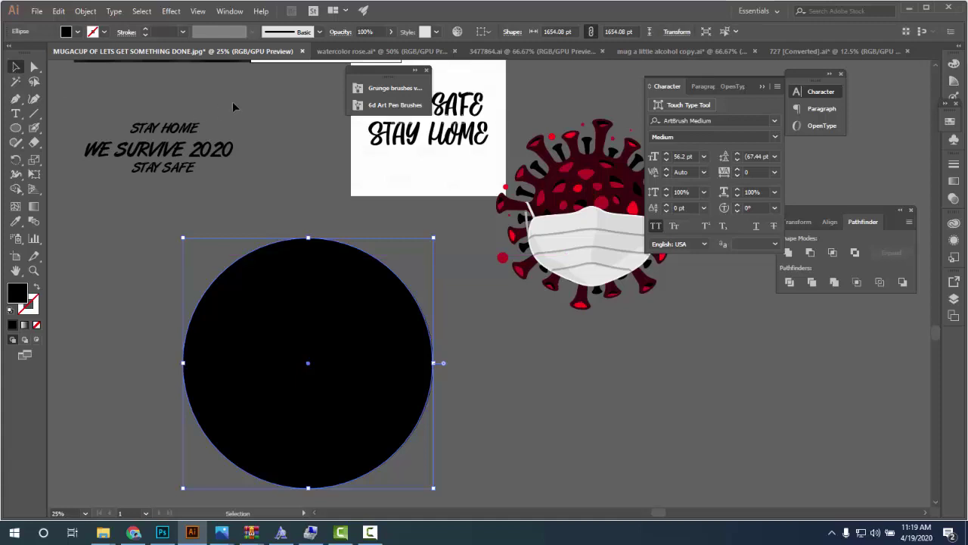
pyautogui.press('a')
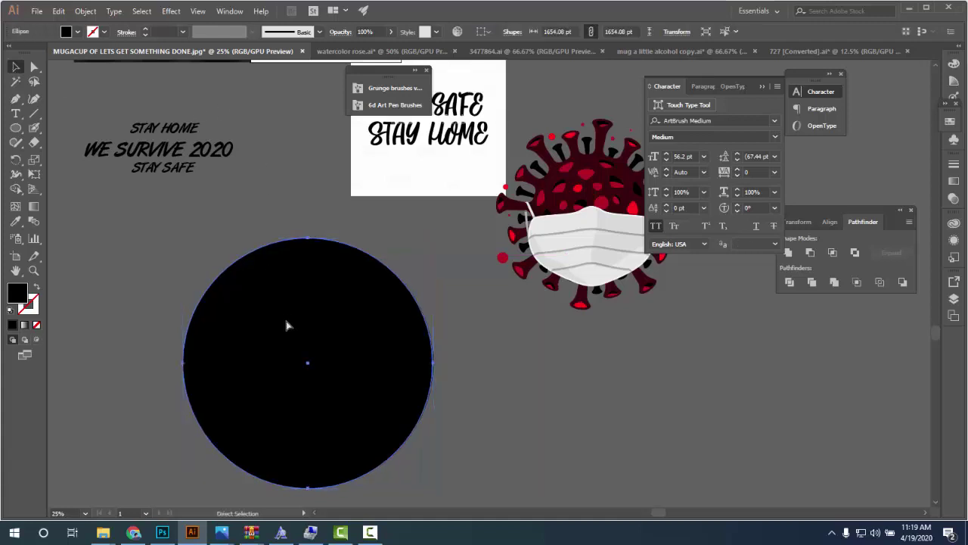
pyautogui.press('v')
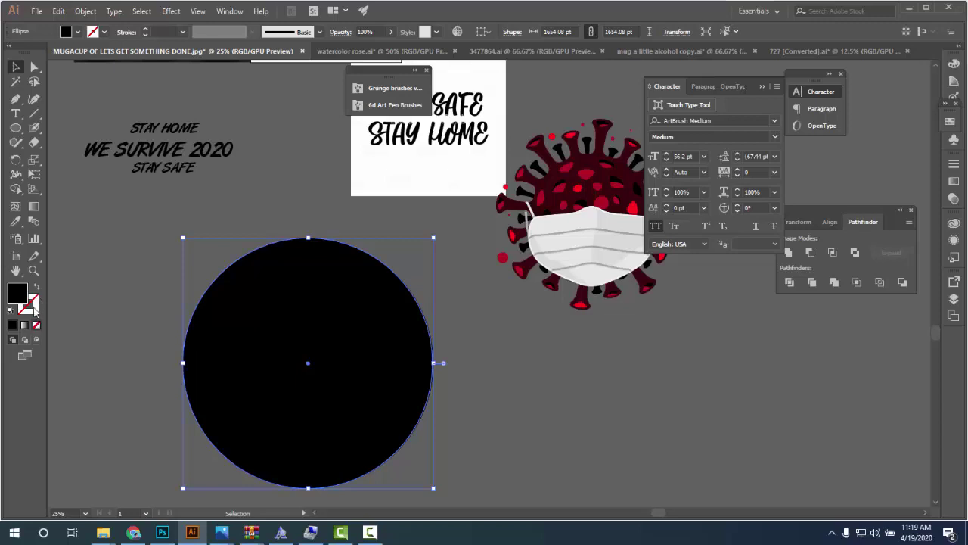
pyautogui.click(38, 287)
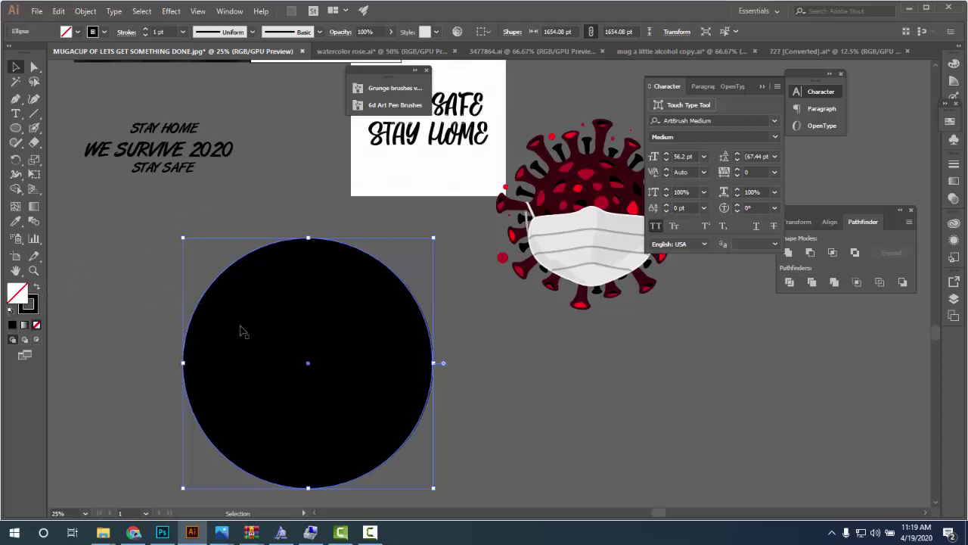
pyautogui.hotkey('ctrl', 'shift', 'a')
pyautogui.click(253, 344)
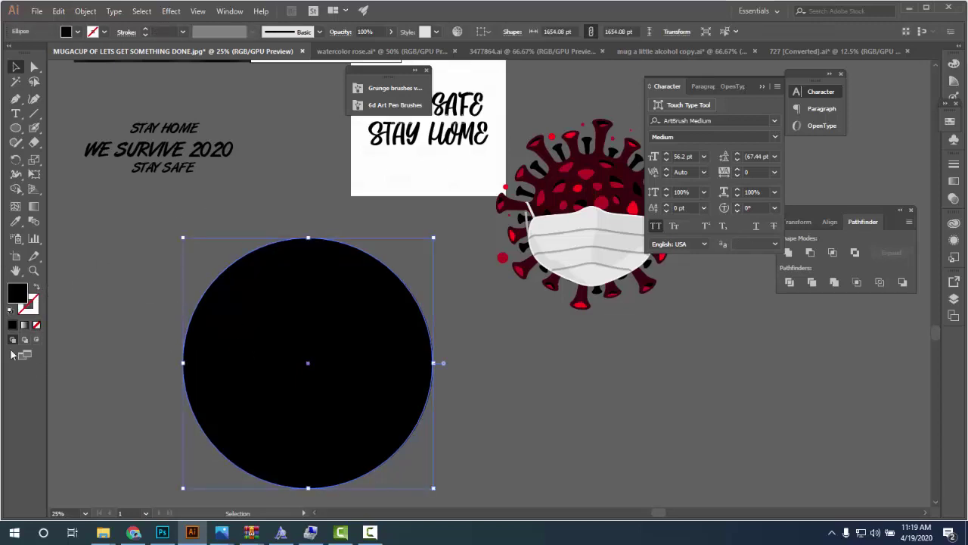
pyautogui.click(37, 291)
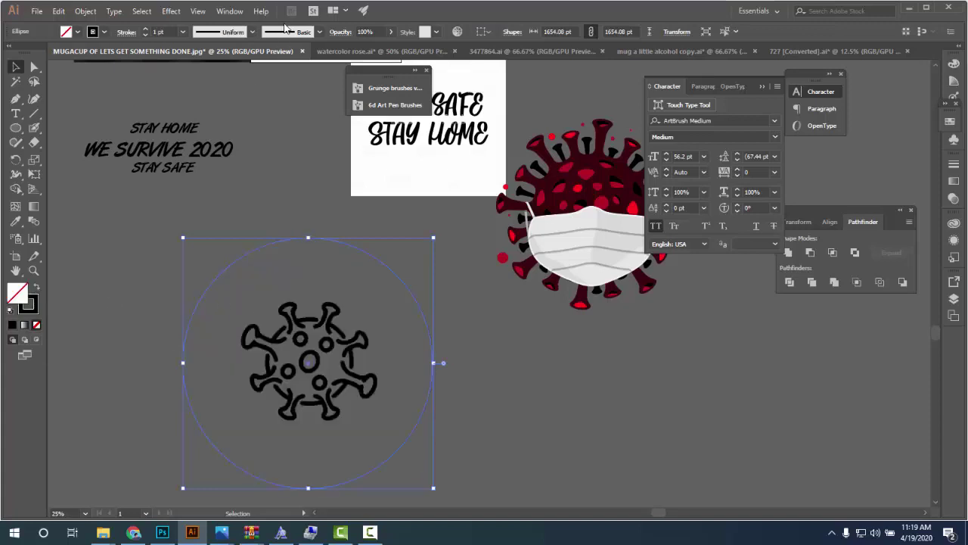
pyautogui.click(150, 28)
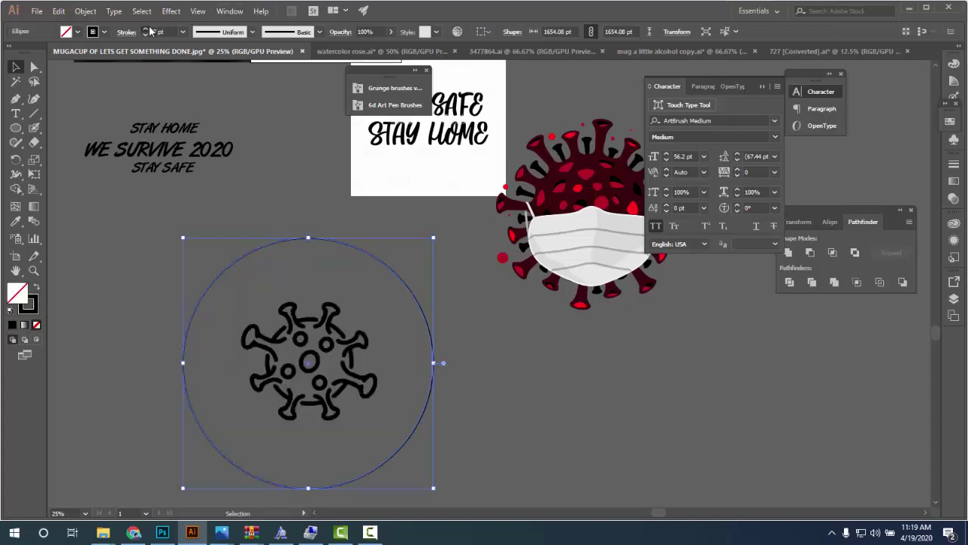
pyautogui.click(147, 29)
pyautogui.click(254, 234)
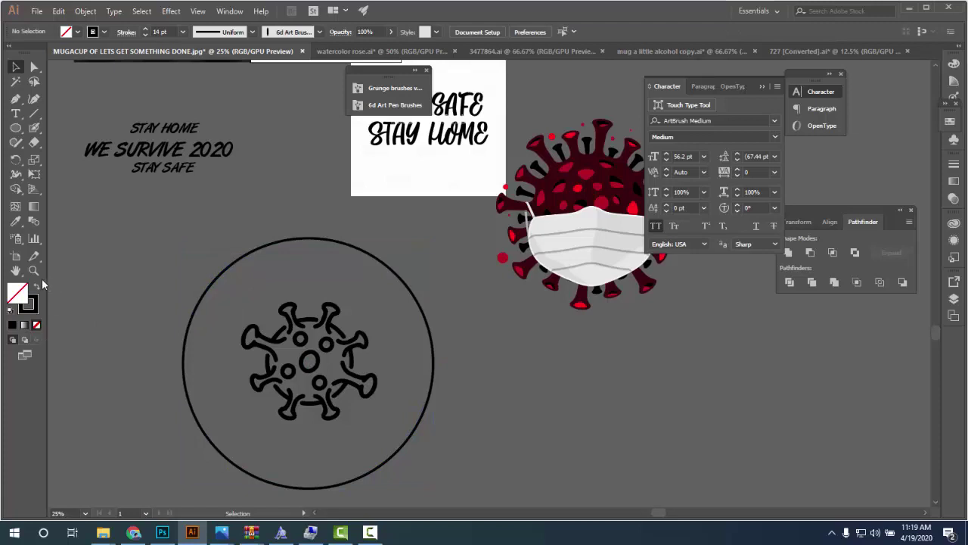
# - Try a solid black fill and a 24 pt outline on the circle, then revert
pyautogui.click(184, 357)
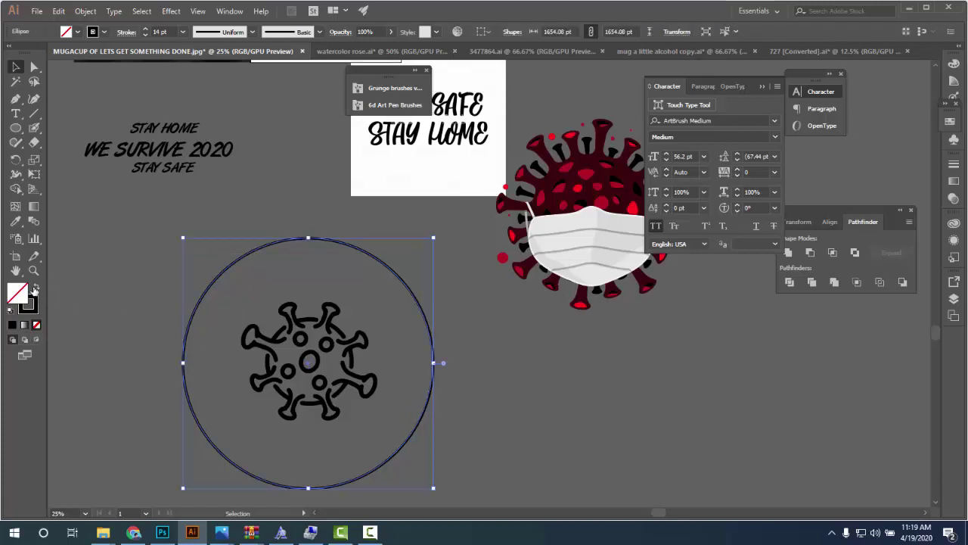
pyautogui.click(34, 287)
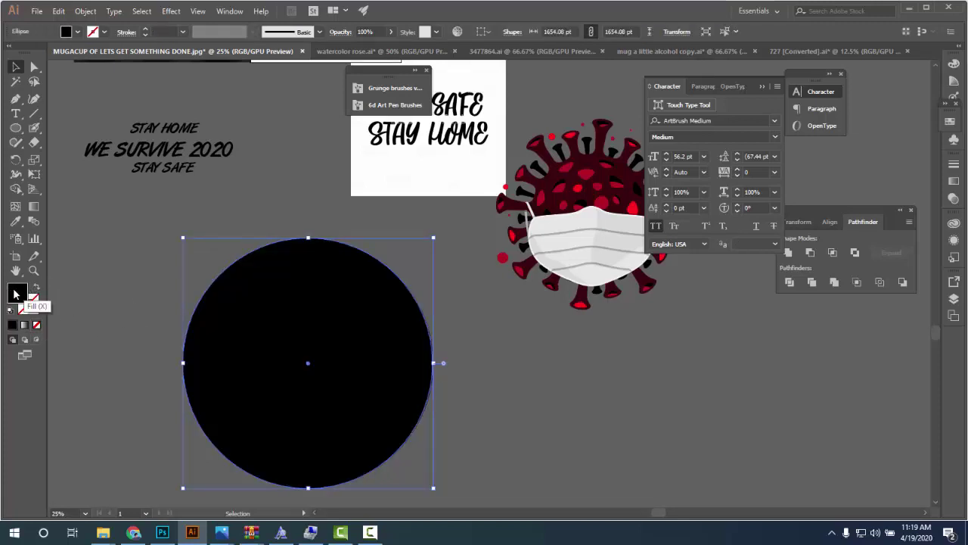
pyautogui.click(36, 287)
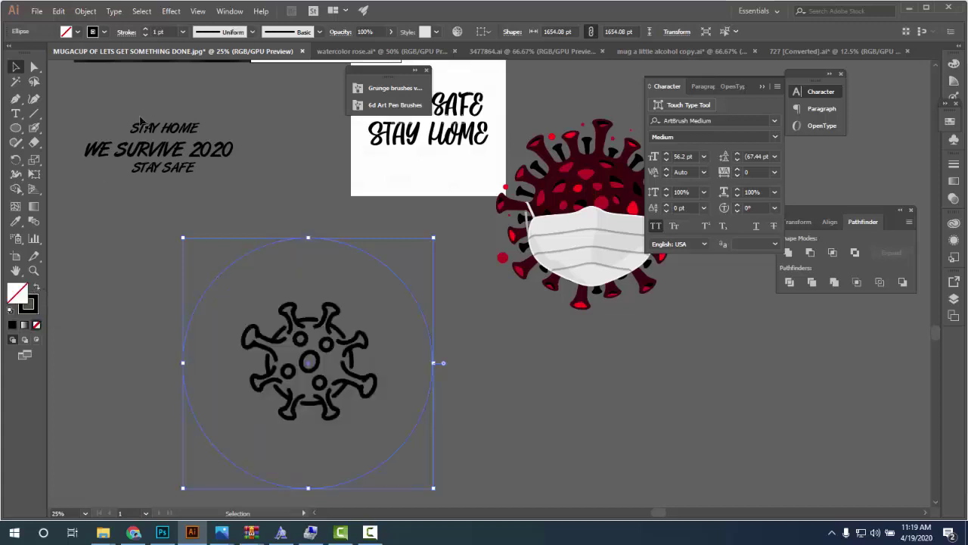
pyautogui.click(145, 30)
pyautogui.click(145, 30)
pyautogui.write('24')
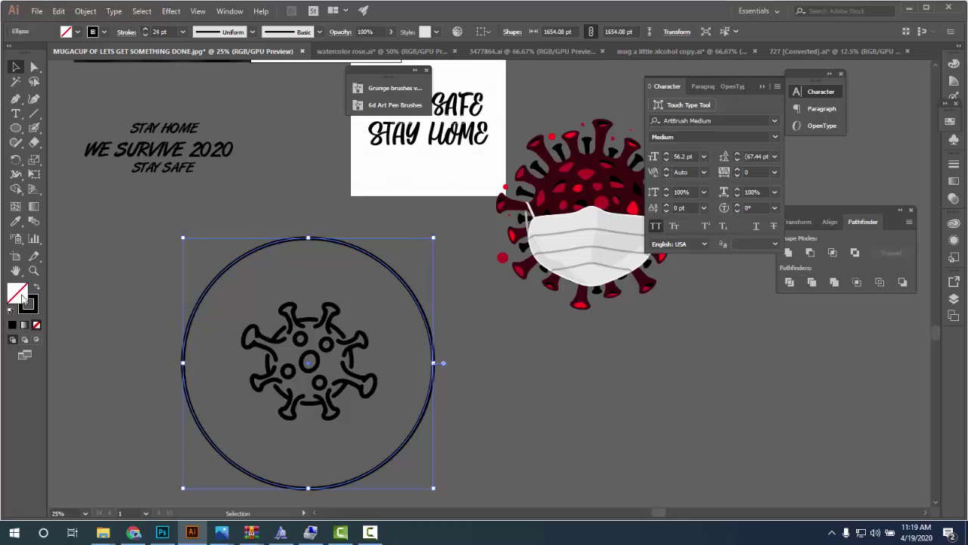
pyautogui.click(38, 291)
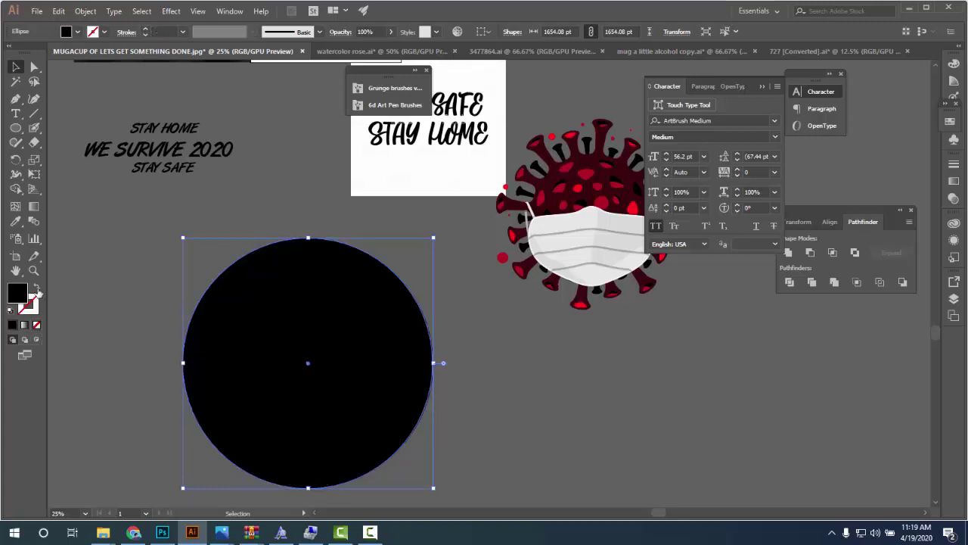
pyautogui.click(38, 291)
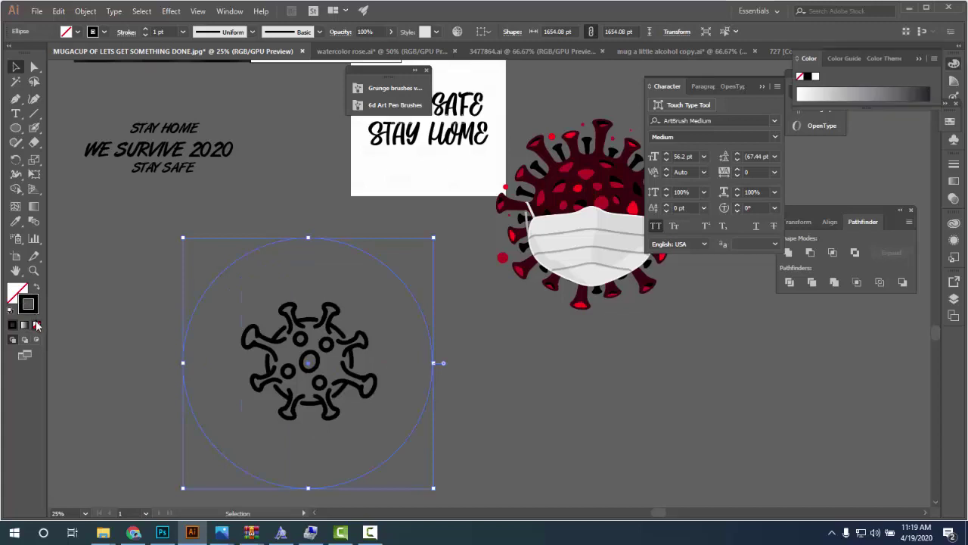
# - Restore the circle as an unfilled black outline thickened to 14 pt
pyautogui.click(37, 324)
pyautogui.click(136, 330)
pyautogui.moveTo(145, 301); pyautogui.dragTo(207, 360)
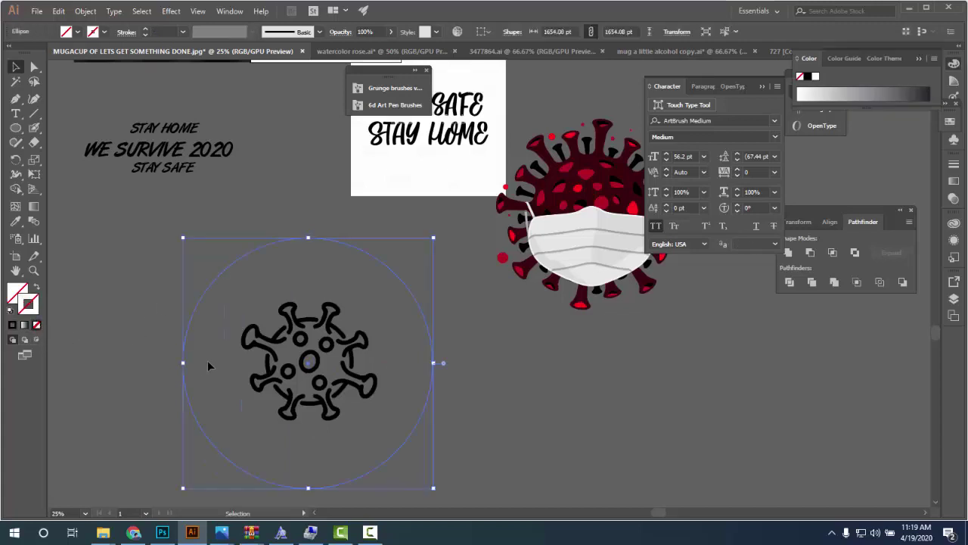
pyautogui.click(13, 325)
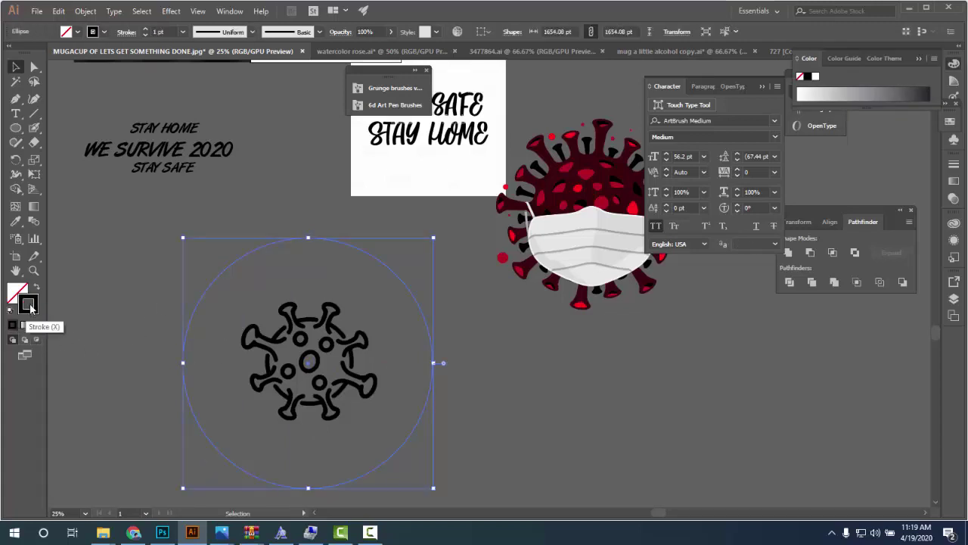
pyautogui.click(146, 33)
pyautogui.click(146, 33)
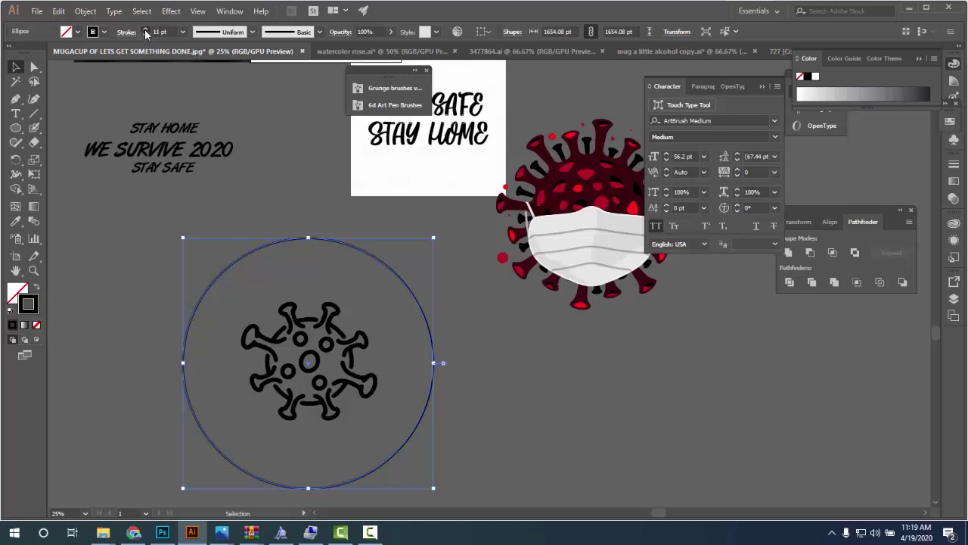
pyautogui.click(146, 33)
pyautogui.click(122, 277)
pyautogui.moveTo(335, 313); pyautogui.dragTo(317, 215)
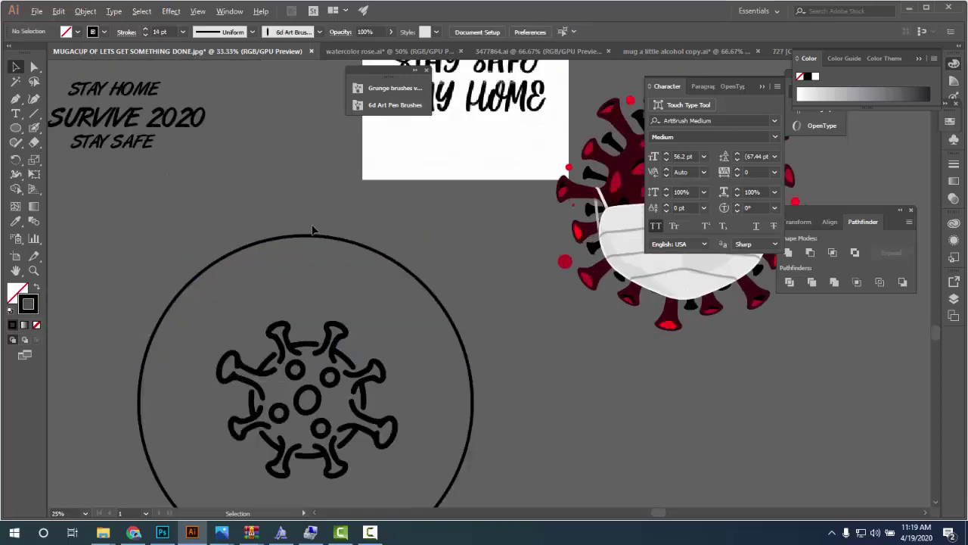
pyautogui.scroll(-1, 318, 215)
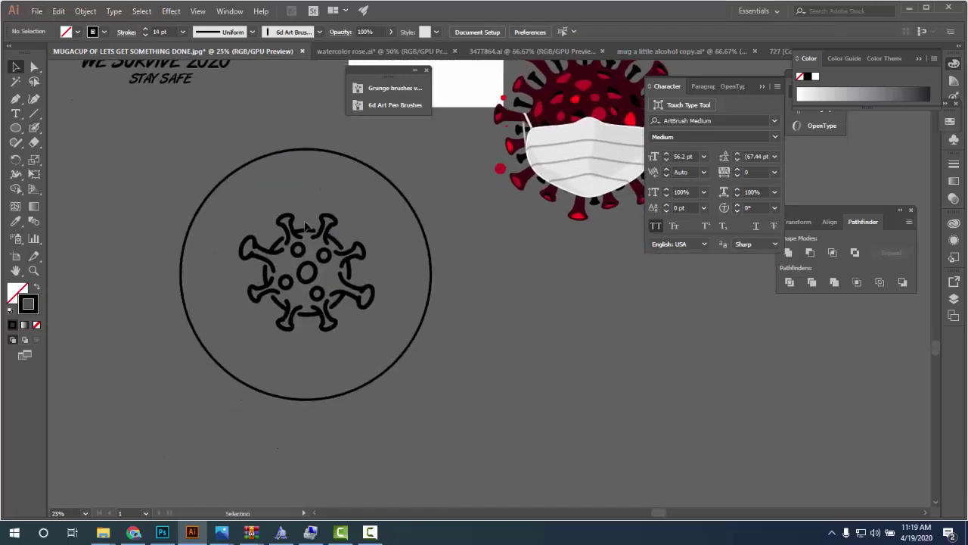
pyautogui.click(311, 151)
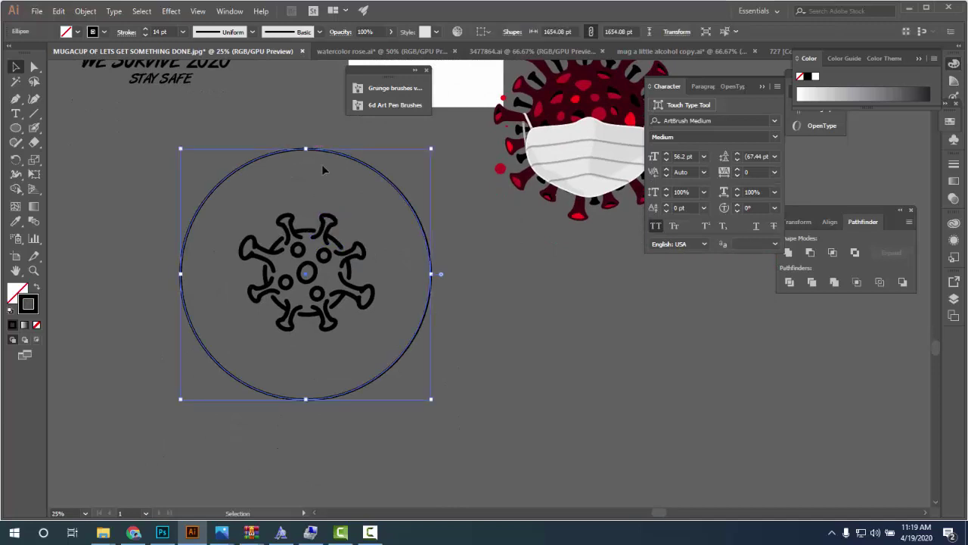
pyautogui.click(482, 399)
pyautogui.moveTo(483, 402)
pyautogui.mouseDown()
pyautogui.moveTo(429, 426)
pyautogui.moveTo(399, 369)
pyautogui.mouseUp()
pyautogui.click(457, 401)
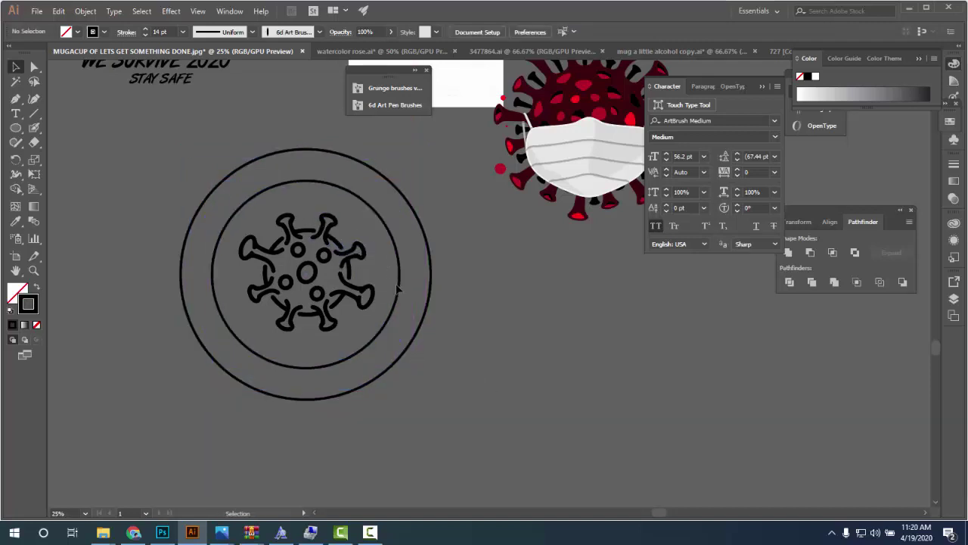
pyautogui.scroll(-1, 332, 296)
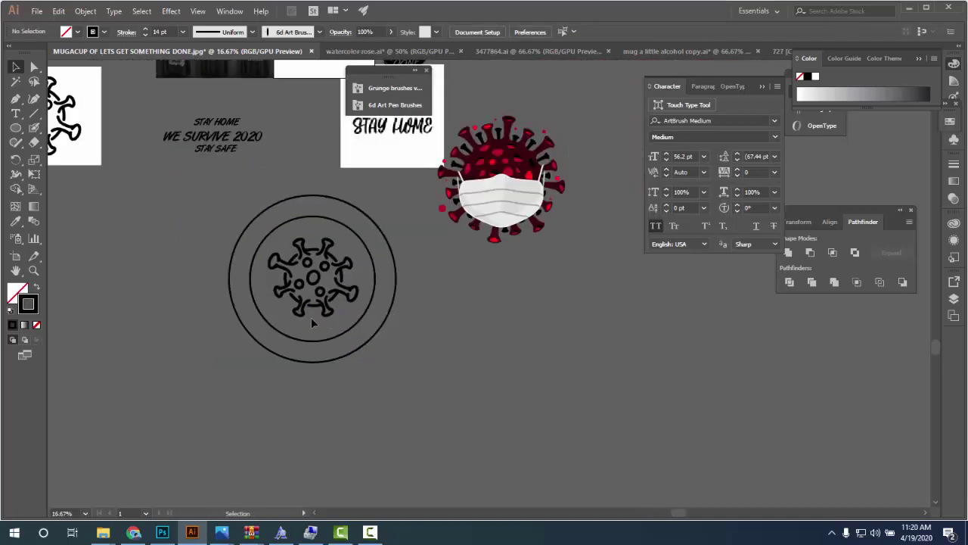
pyautogui.click(311, 281)
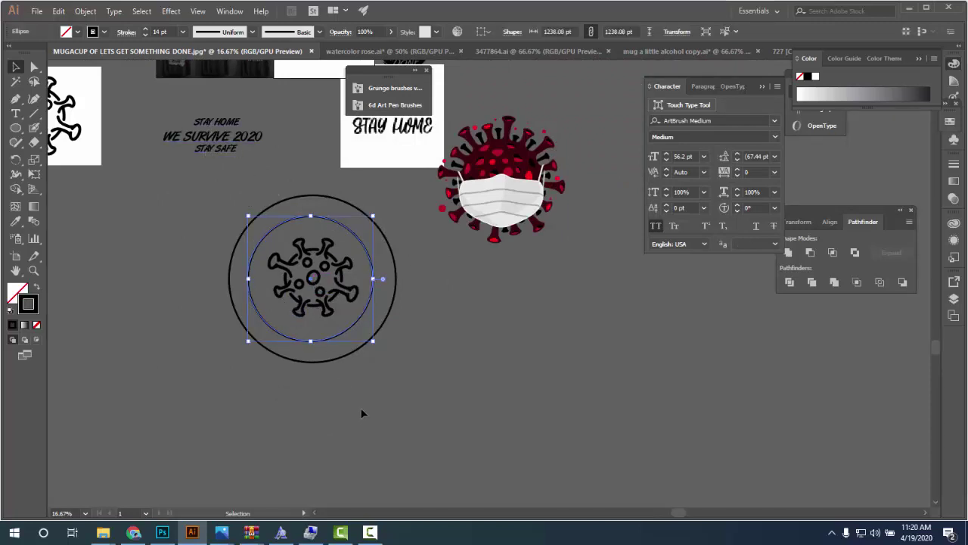
pyautogui.scroll(1, 340, 355)
pyautogui.scroll(1, 327, 254)
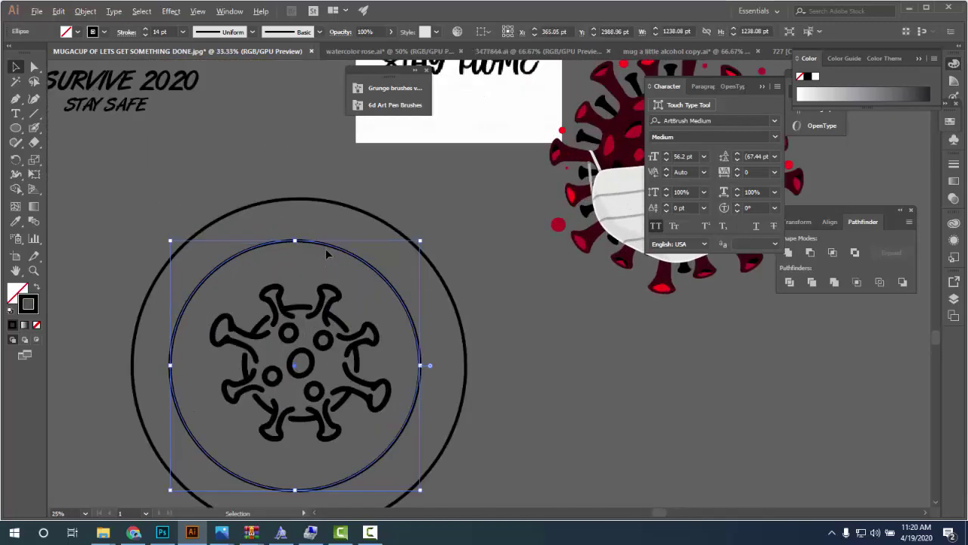
pyautogui.scroll(-2, 223, 244)
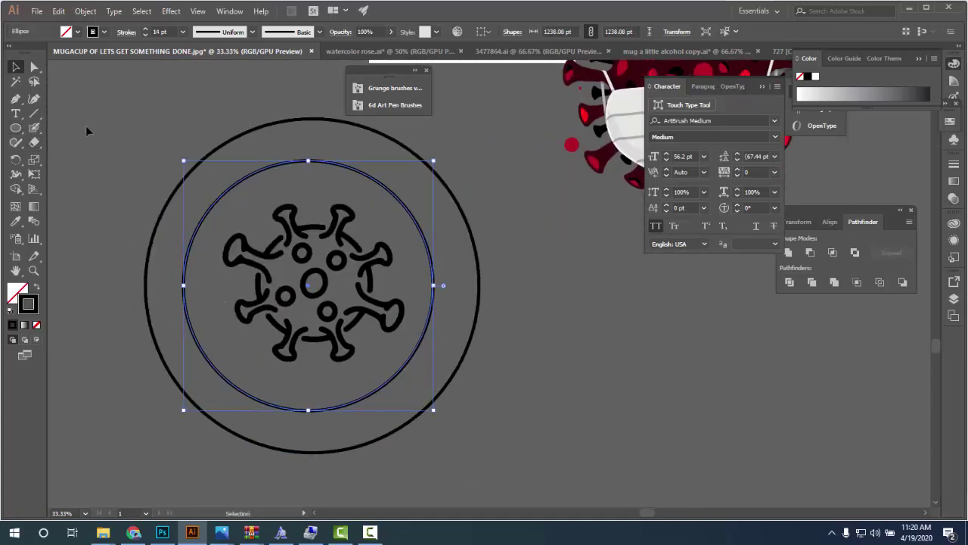
pyautogui.click(33, 113)
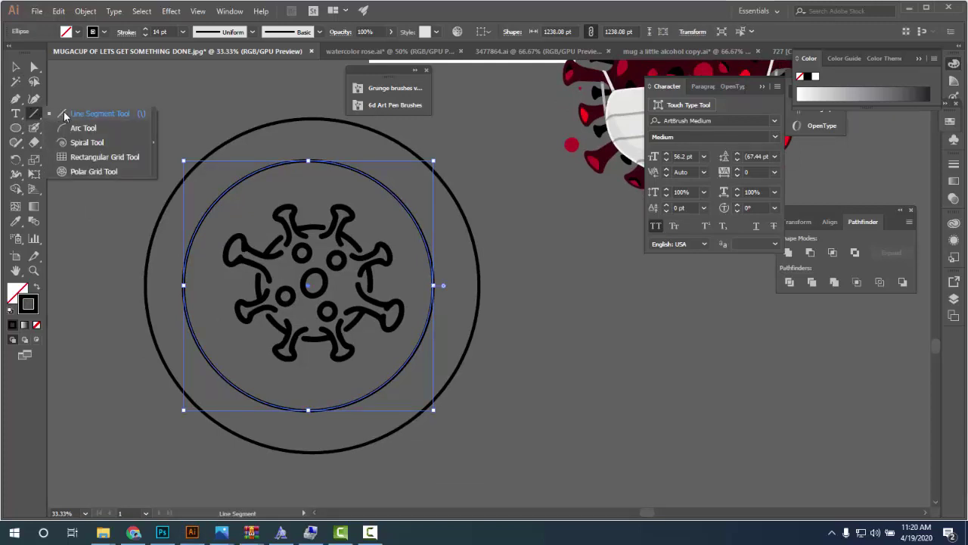
# - Draw a short diagonal line left of the badge and reposition it
pyautogui.click(66, 115)
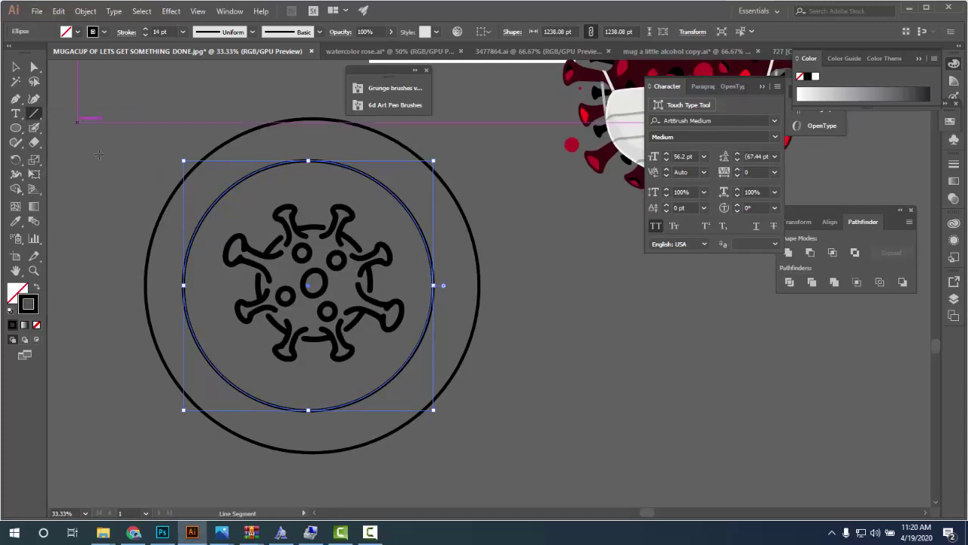
pyautogui.moveTo(116, 130); pyautogui.dragTo(150, 185)
pyautogui.press('v')
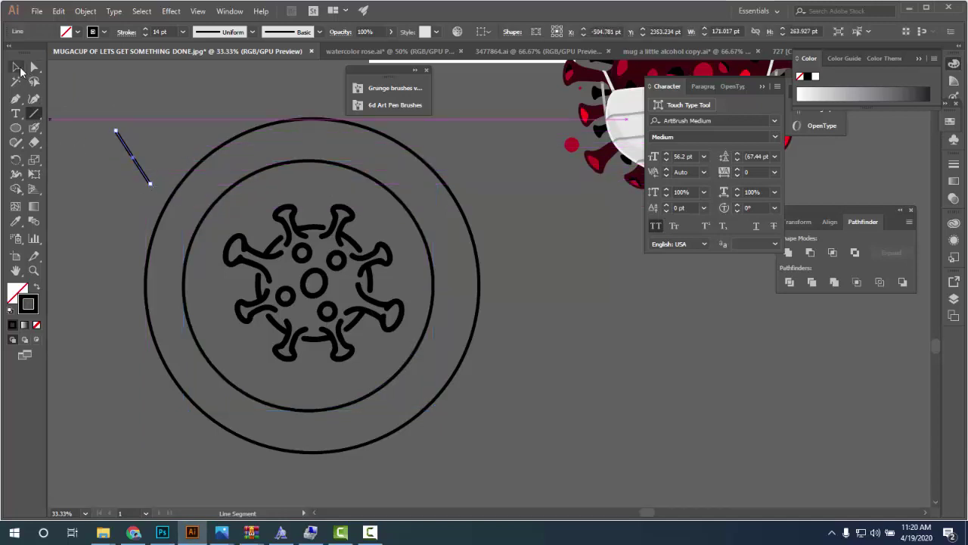
pyautogui.click(162, 176)
pyautogui.moveTo(148, 181)
pyautogui.mouseDown()
pyautogui.moveTo(214, 212)
pyautogui.moveTo(149, 168)
pyautogui.moveTo(128, 181)
pyautogui.mouseUp()
pyautogui.click(147, 145)
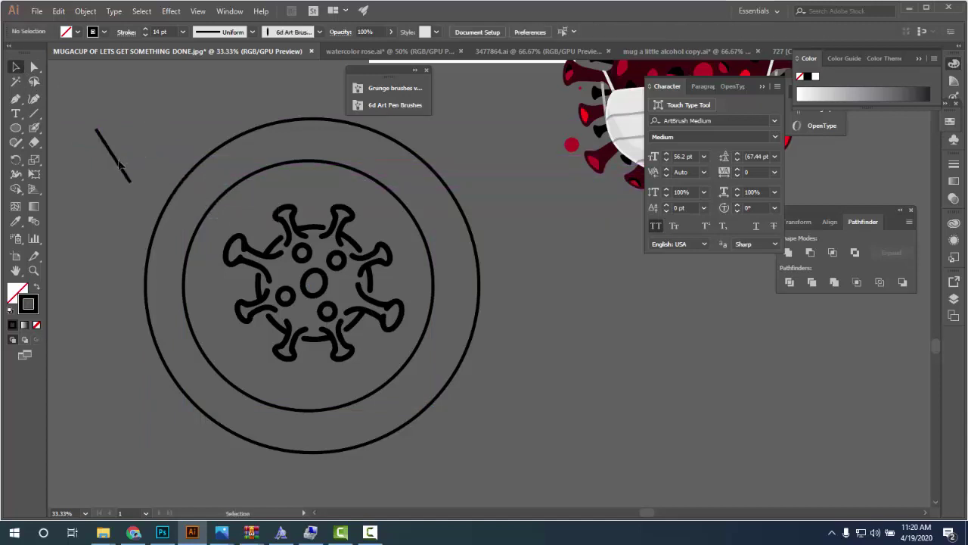
pyautogui.click(119, 162)
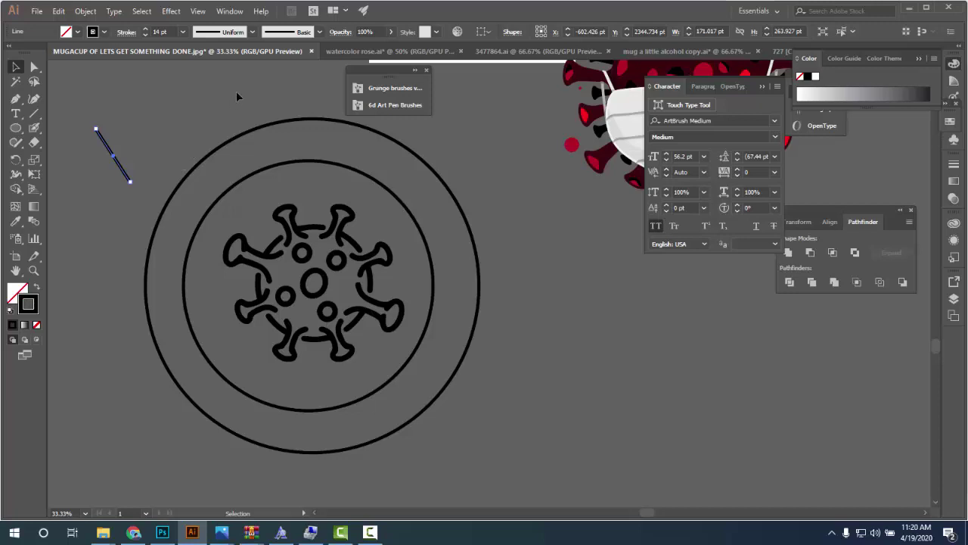
pyautogui.scroll(-1, 340, 185)
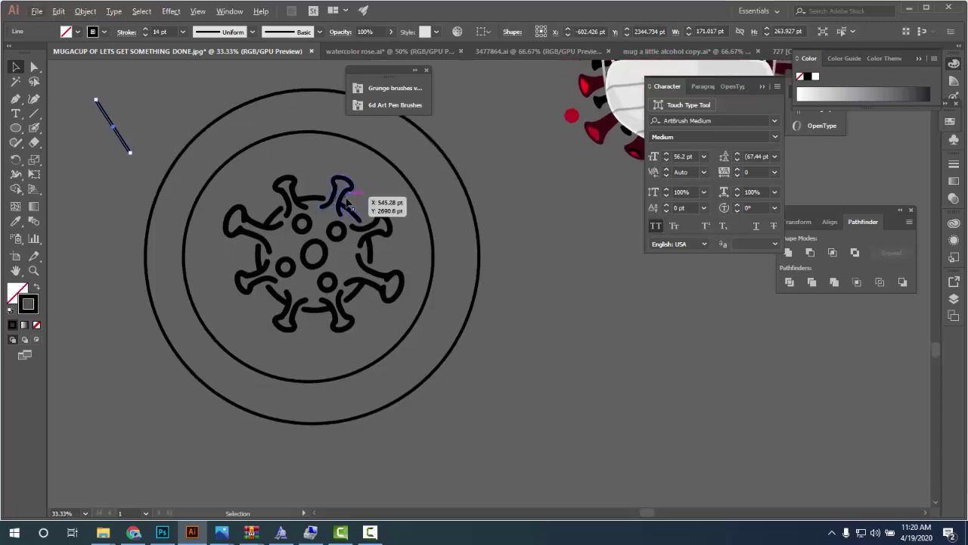
# - Paste a copy of the inner circle in front and enlarge it slightly to about 1316 pt
pyautogui.click(336, 135)
pyautogui.scroll(4, 368, 271)
pyautogui.hscroll(-1, 367, 271)
pyautogui.press('a')
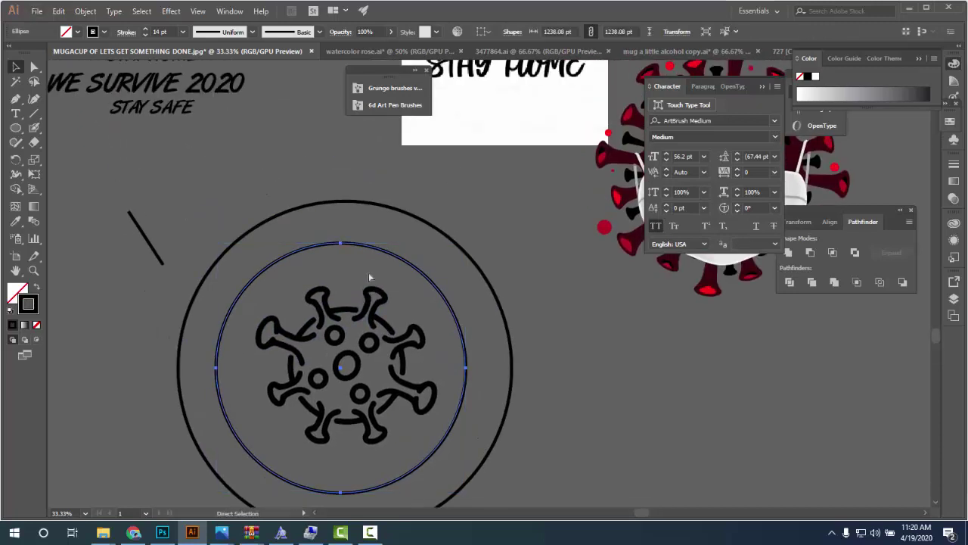
pyautogui.press('v')
pyautogui.scroll(-2, 400, 348)
pyautogui.hscroll(1, 401, 348)
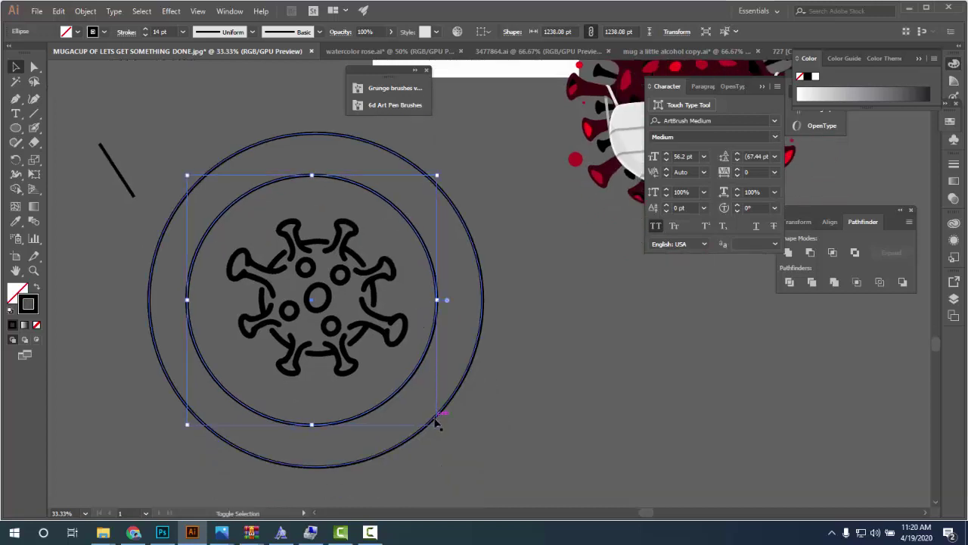
pyautogui.moveTo(437, 424); pyautogui.dragTo(444, 432)
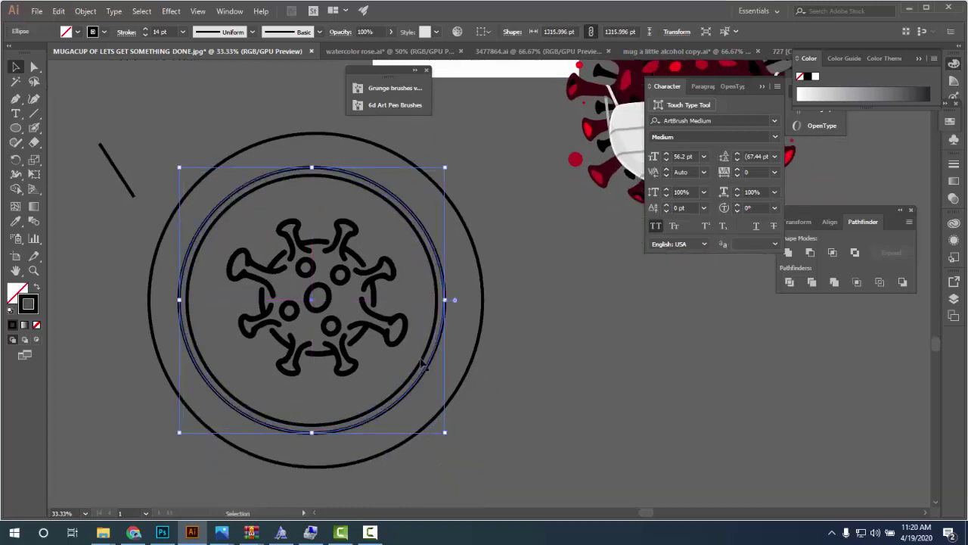
pyautogui.scroll(-2, 422, 362)
# - Paste a copy of STAY HOME as path text on the enlarged circle, centre-aligned at the top
pyautogui.click(271, 172)
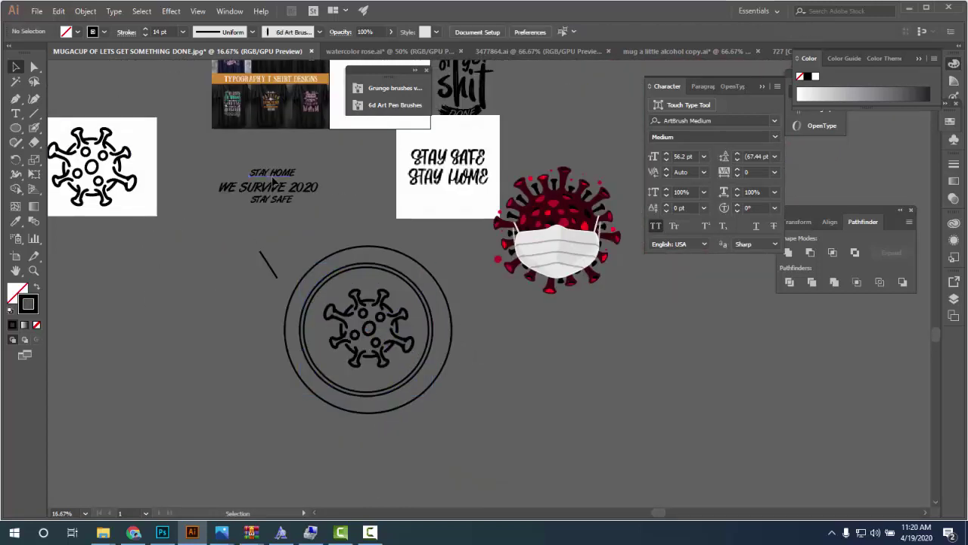
pyautogui.press('a')
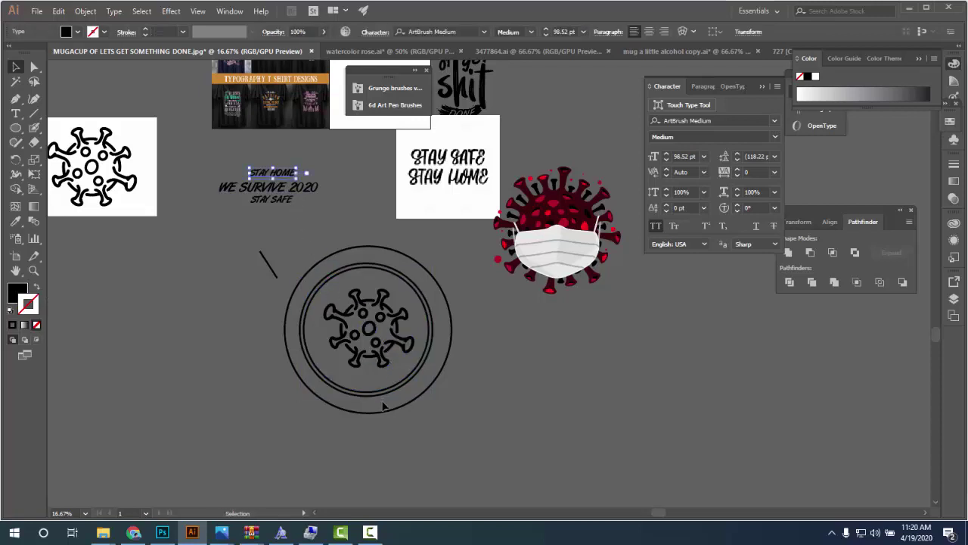
pyautogui.scroll(1, 383, 401)
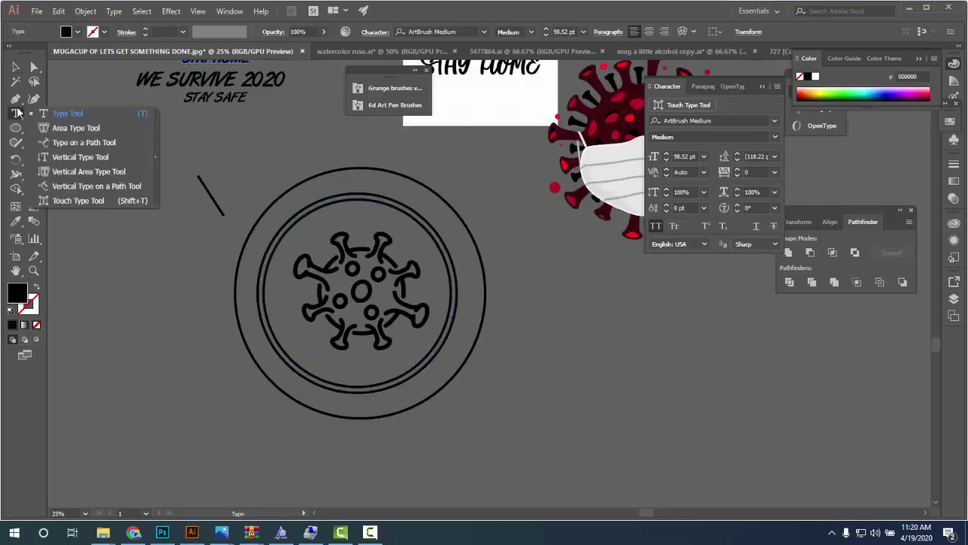
pyautogui.moveTo(19, 112); pyautogui.dragTo(76, 141)
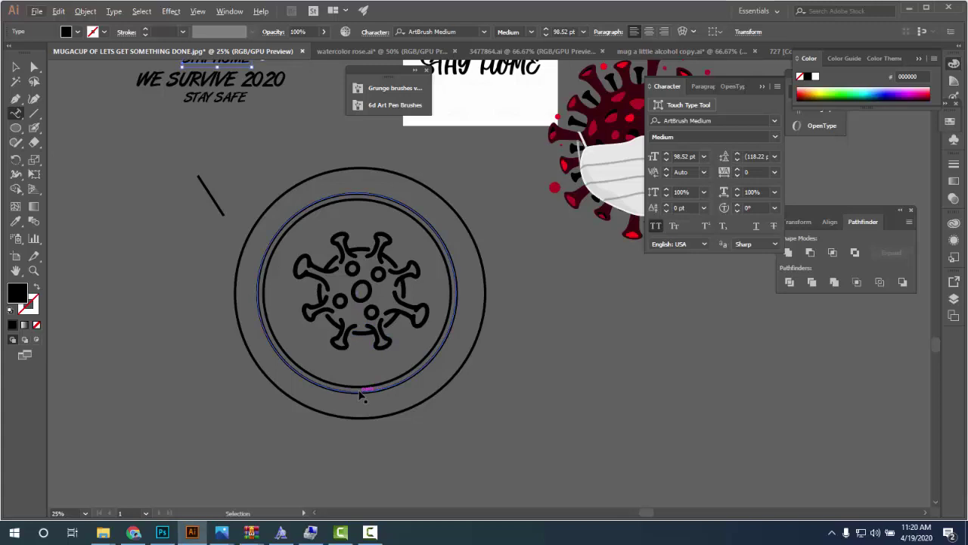
pyautogui.click(358, 394)
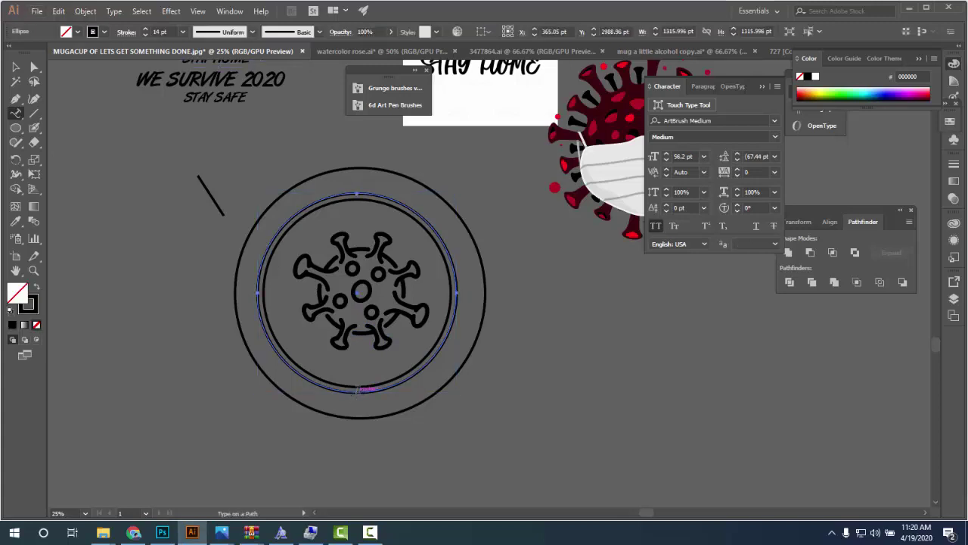
pyautogui.click(360, 389)
pyautogui.write('STAY HOME')
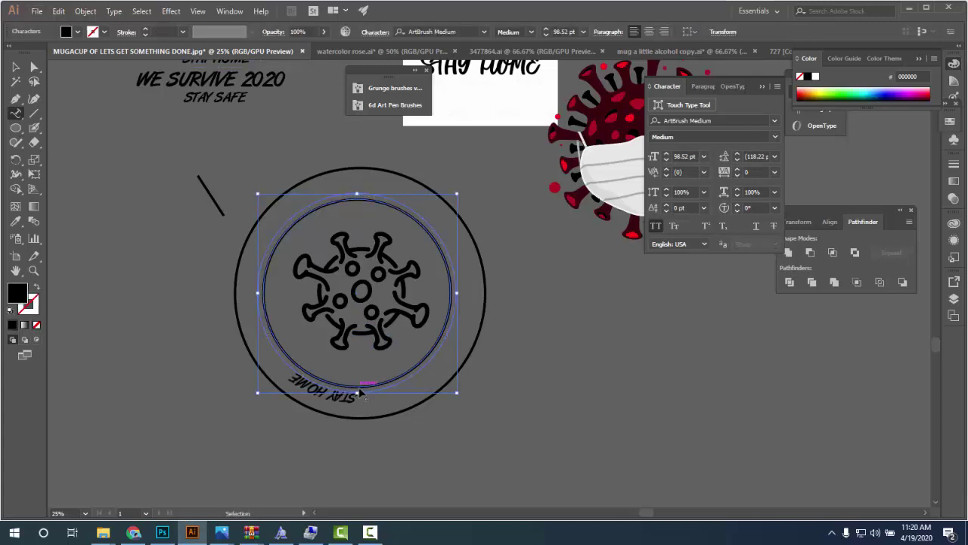
pyautogui.click(648, 33)
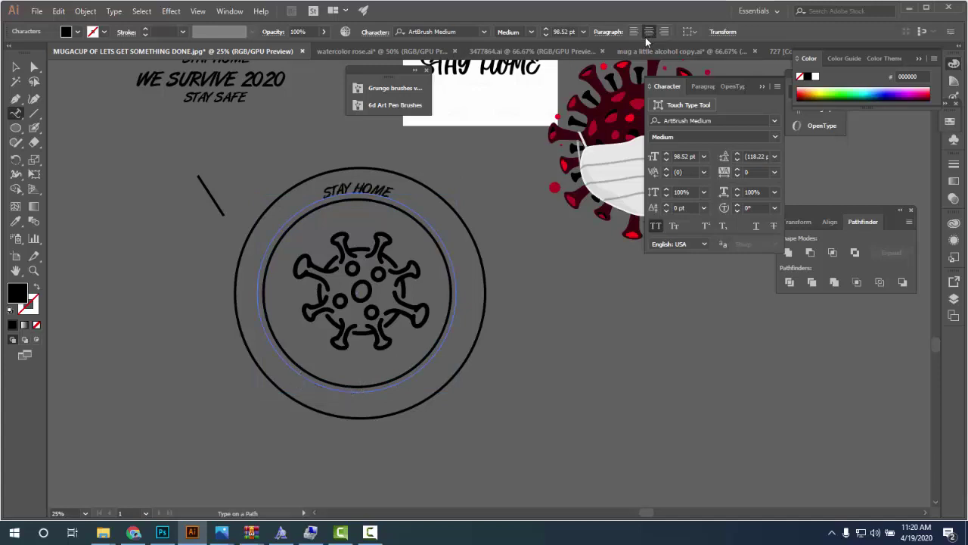
pyautogui.click(16, 67)
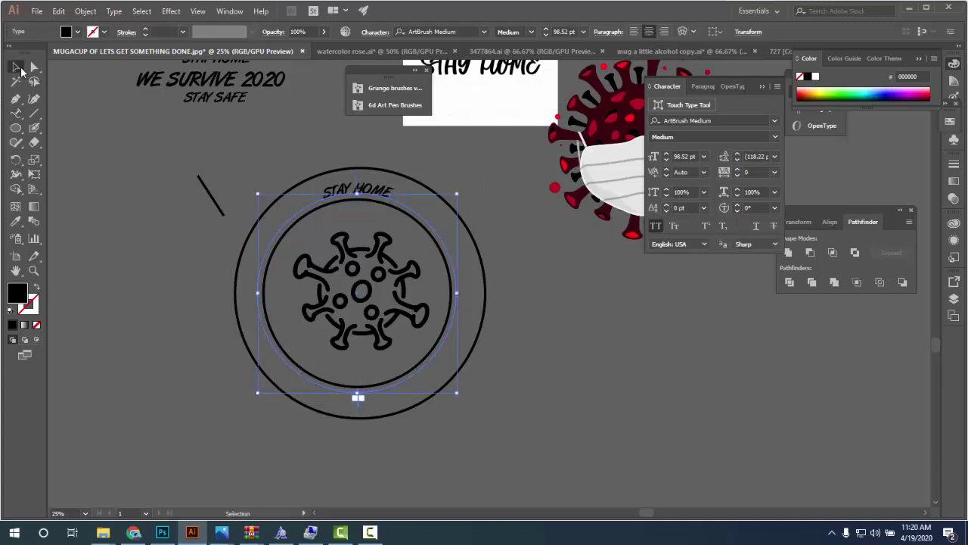
pyautogui.scroll(1, 393, 206)
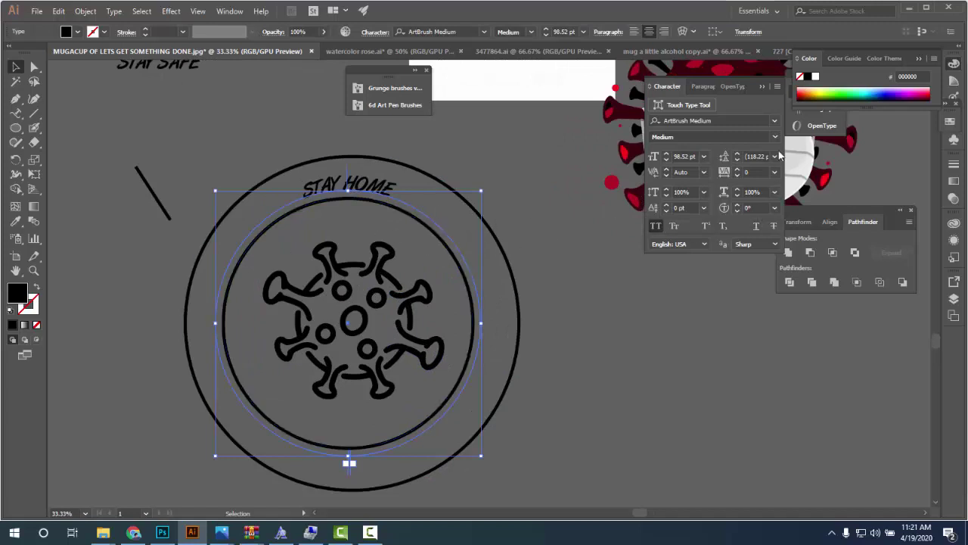
pyautogui.click(775, 120)
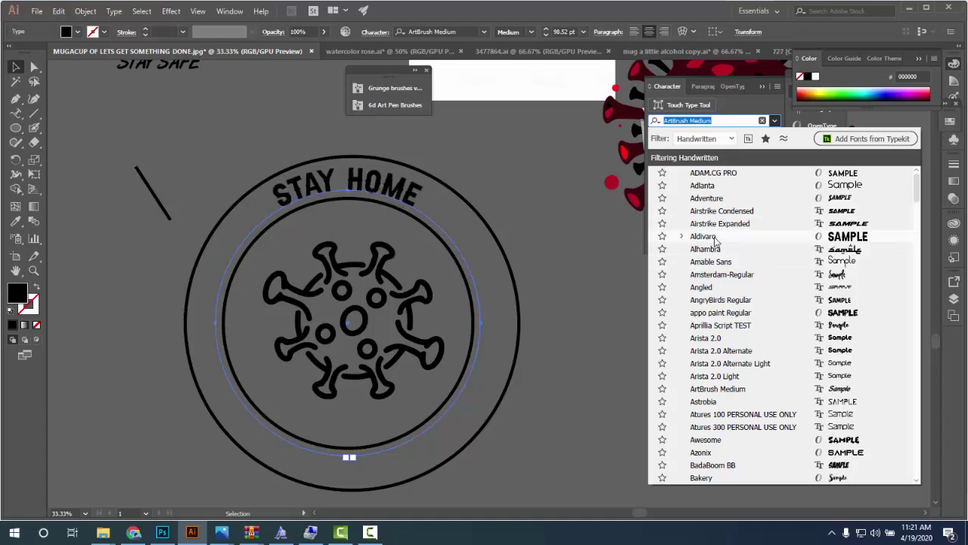
# - Set the arched STAY HOME in the Aldivaro font at 112 pt
pyautogui.click(703, 236)
pyautogui.click(515, 239)
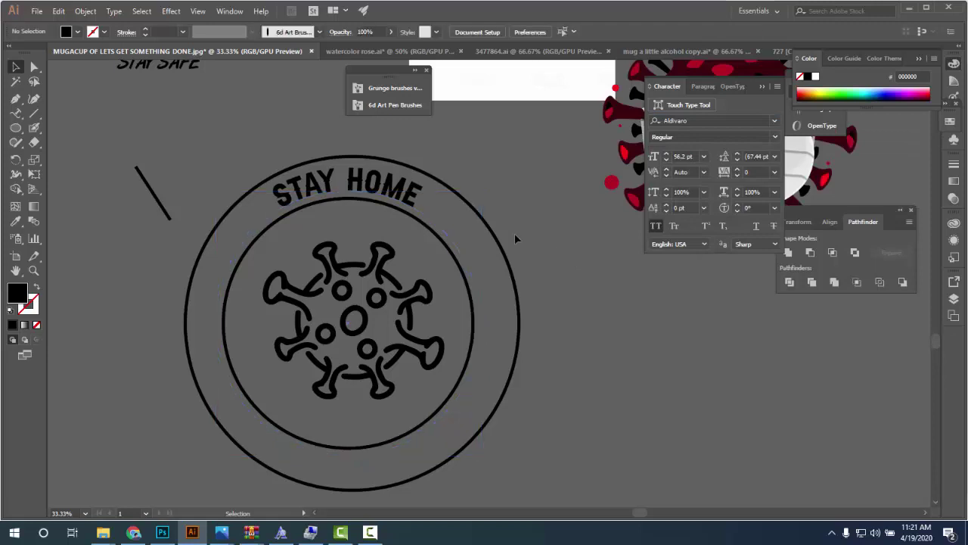
pyautogui.click(386, 192)
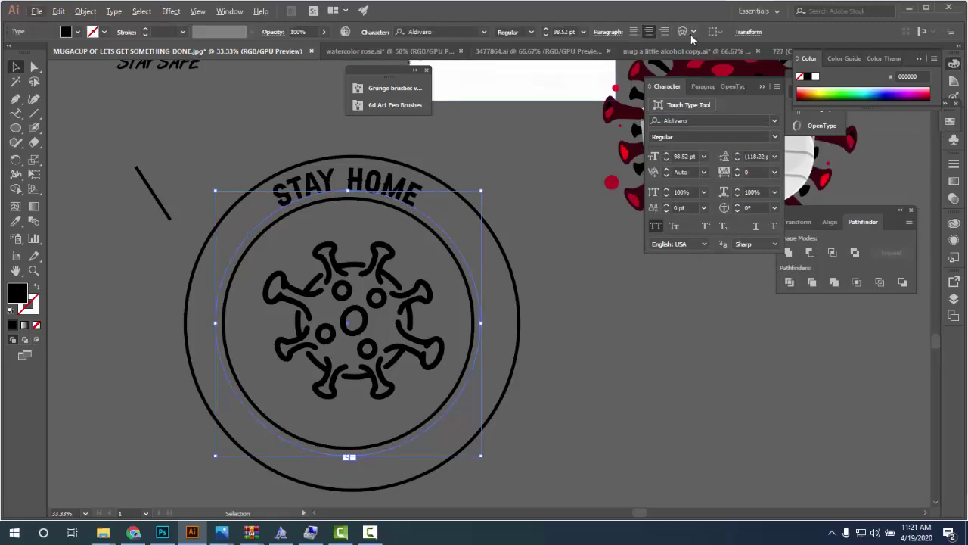
pyautogui.click(667, 155)
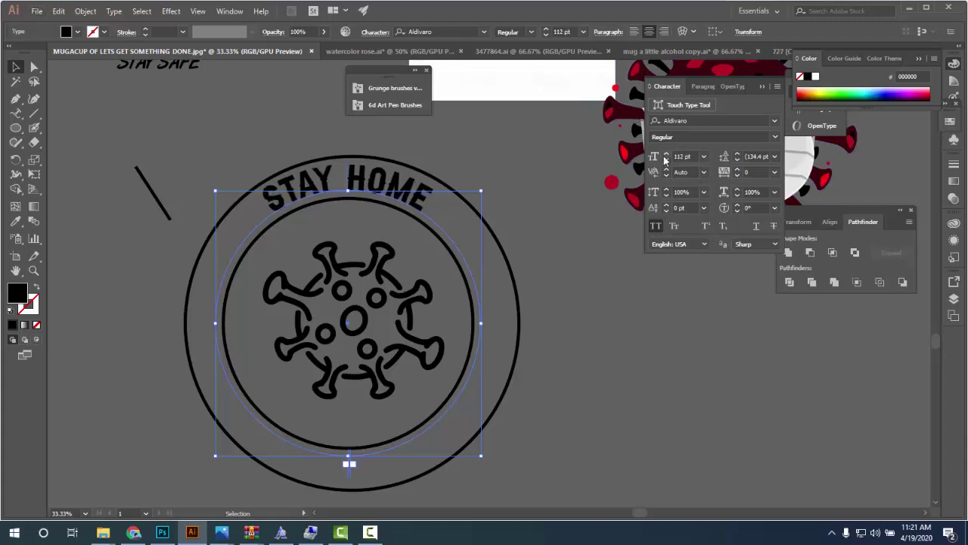
pyautogui.click(566, 190)
pyautogui.scroll(2, 392, 207)
pyautogui.scroll(-1, 392, 207)
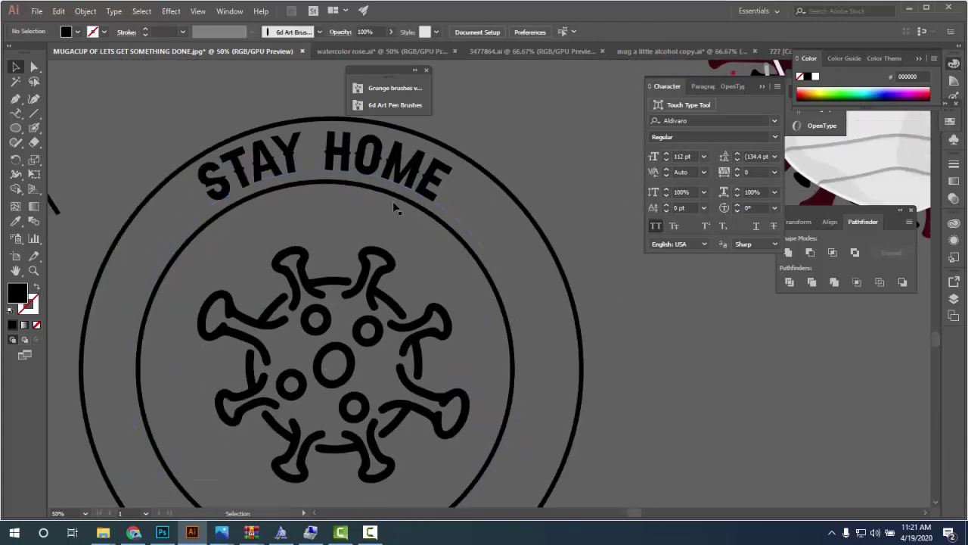
pyautogui.scroll(-2, 392, 208)
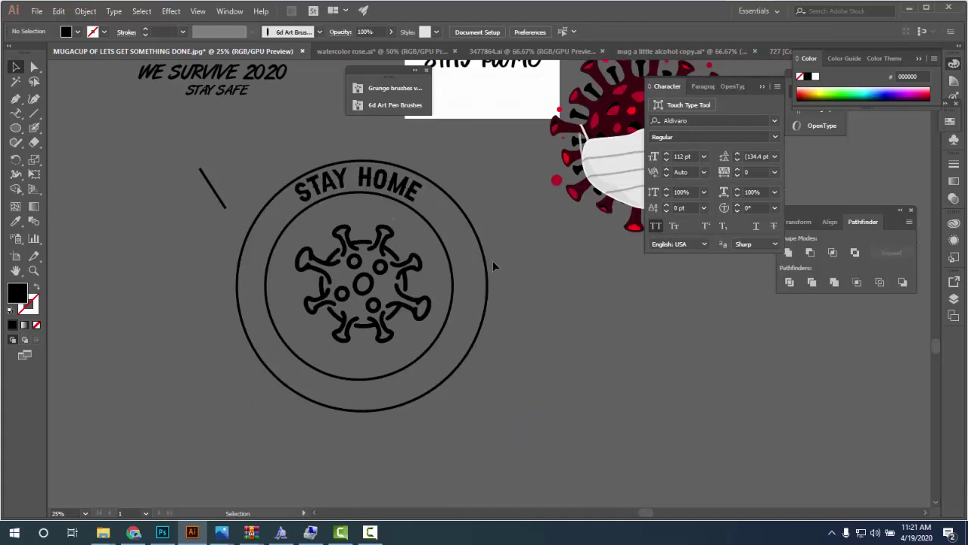
# - Align all badge parts to a common horizontal and vertical centre
pyautogui.click(452, 360)
pyautogui.click(409, 32)
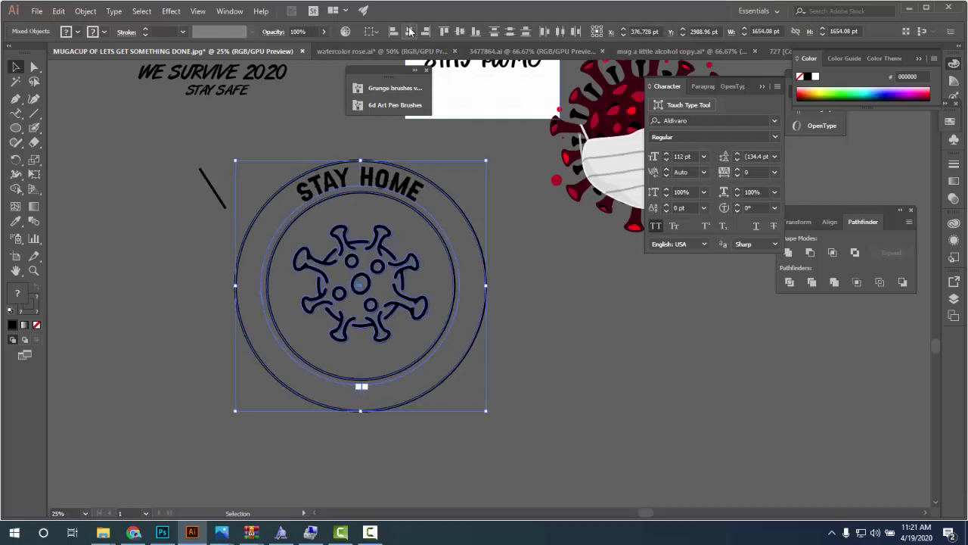
pyautogui.click(461, 32)
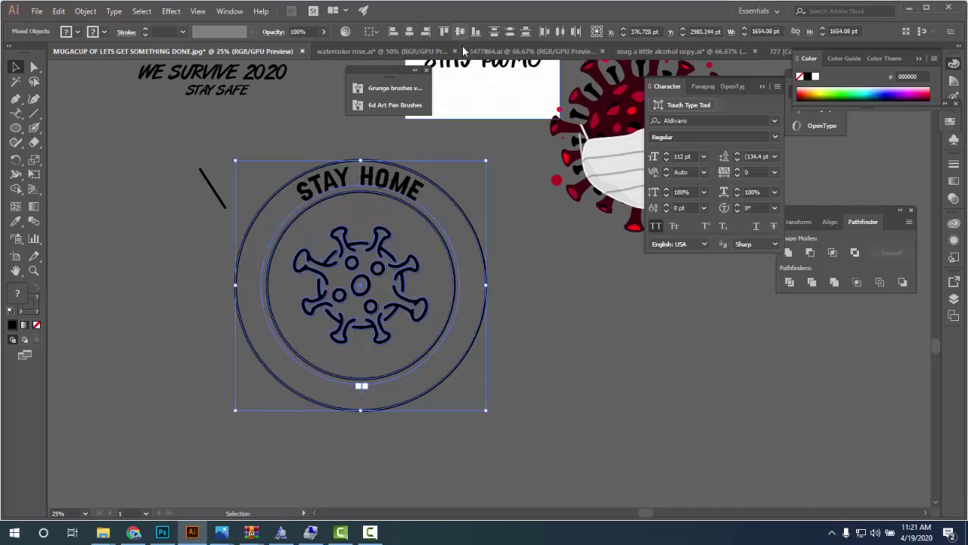
pyautogui.click(549, 290)
pyautogui.scroll(1, 370, 198)
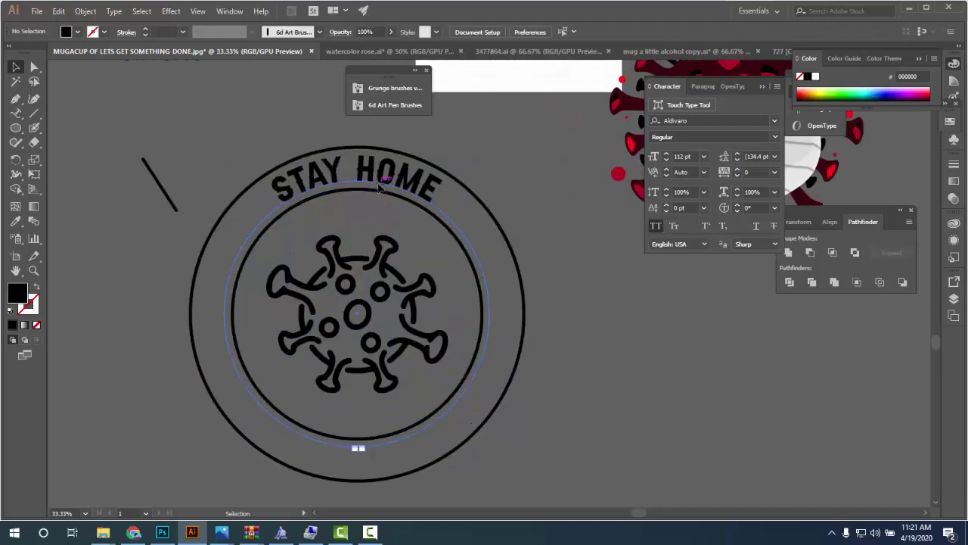
# - Widen the arched STAY HOME letter spacing with four tracking increments
pyautogui.click(382, 187)
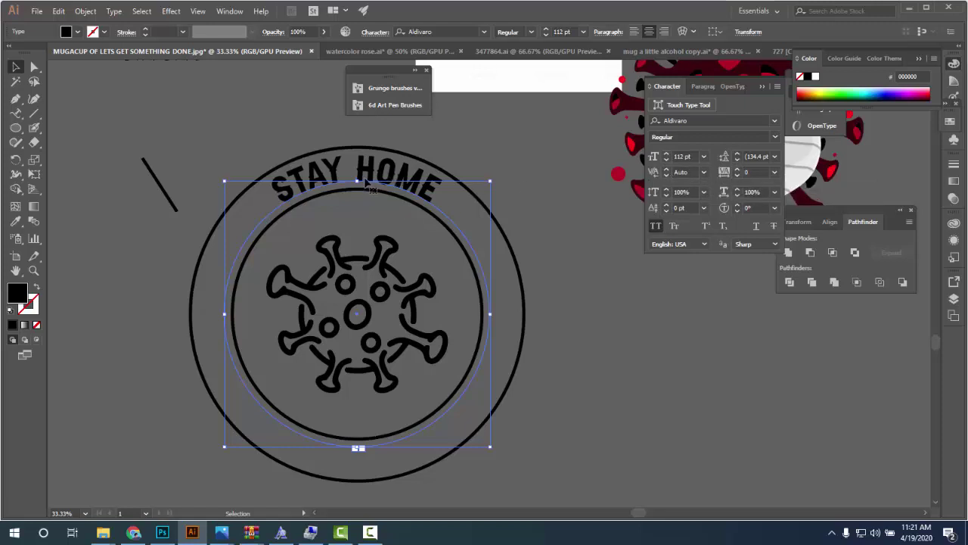
pyautogui.scroll(3, 378, 182)
pyautogui.scroll(3, 378, 182)
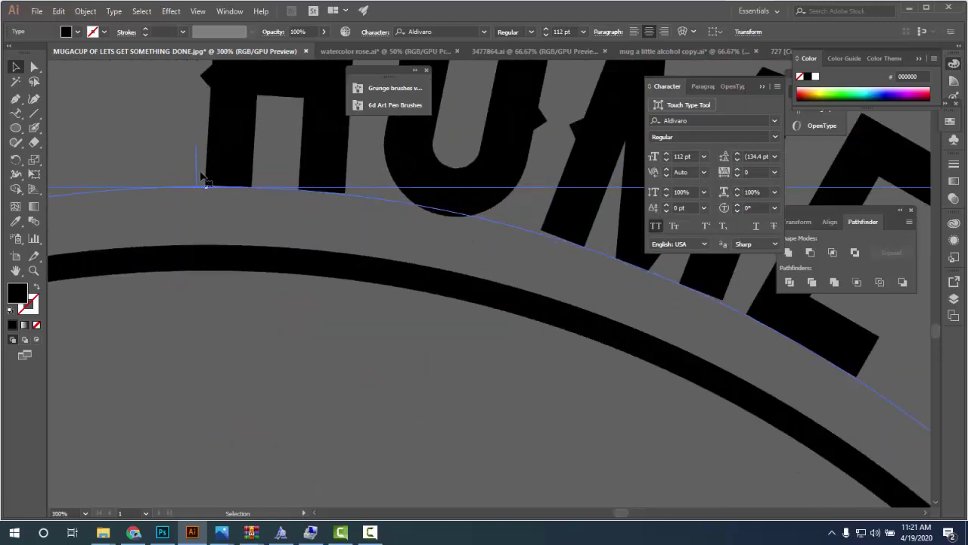
pyautogui.scroll(-2, 203, 165)
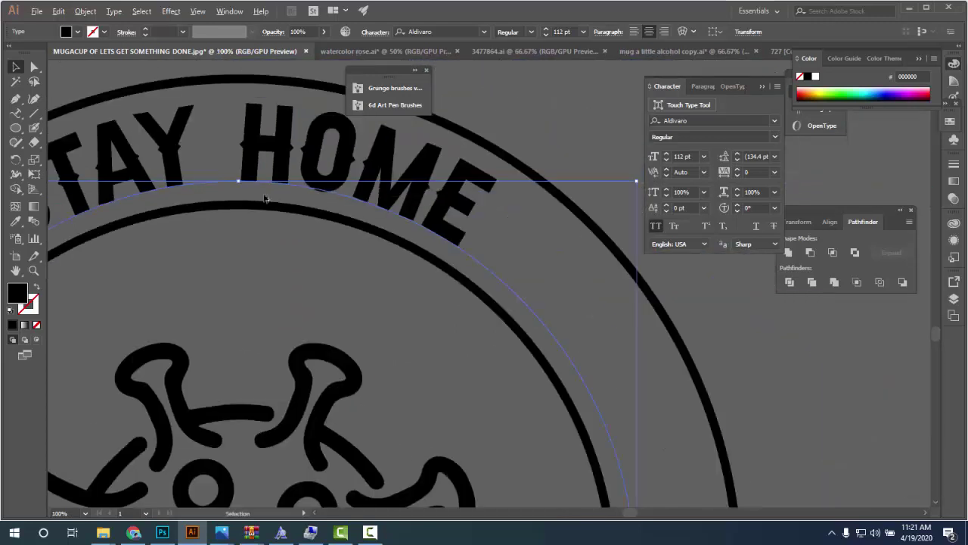
pyautogui.scroll(-2, 185, 178)
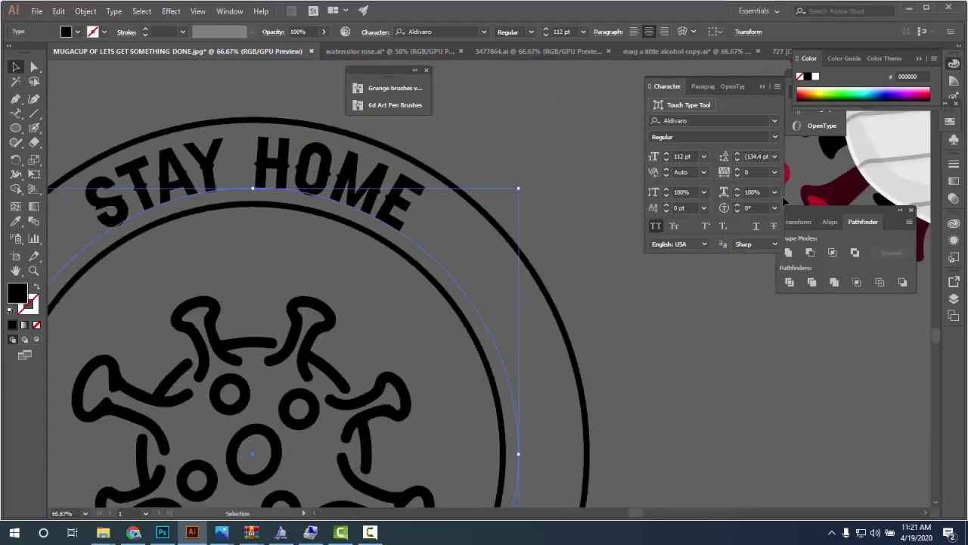
pyautogui.click(738, 169)
pyautogui.click(738, 169)
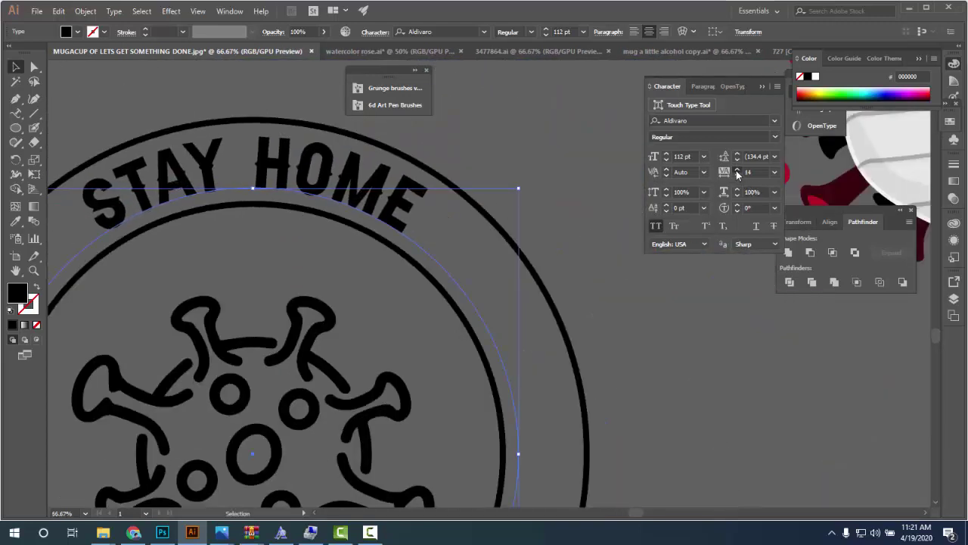
pyautogui.click(737, 169)
pyautogui.click(737, 169)
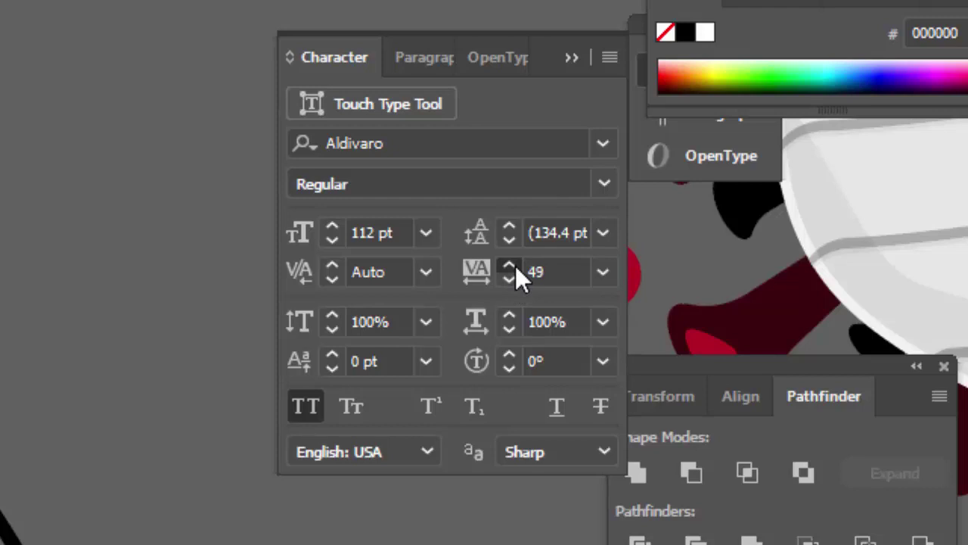
# - Set the STAY HOME tracking to exactly 100
pyautogui.click(515, 266)
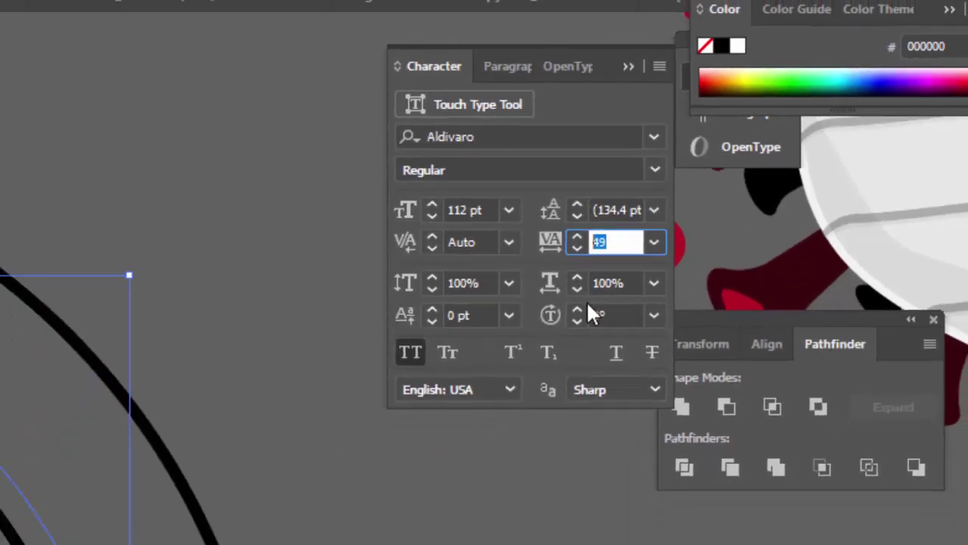
pyautogui.write('100')
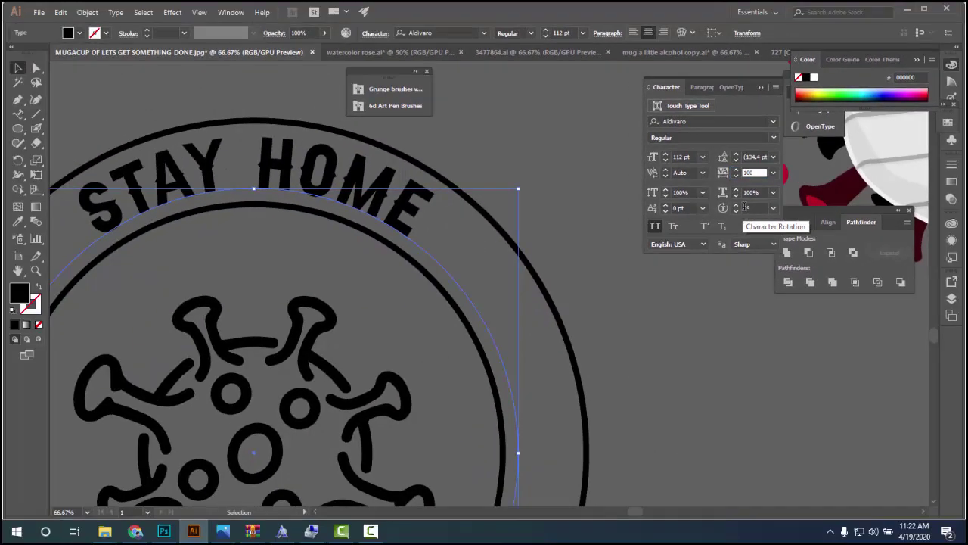
pyautogui.press('Return')
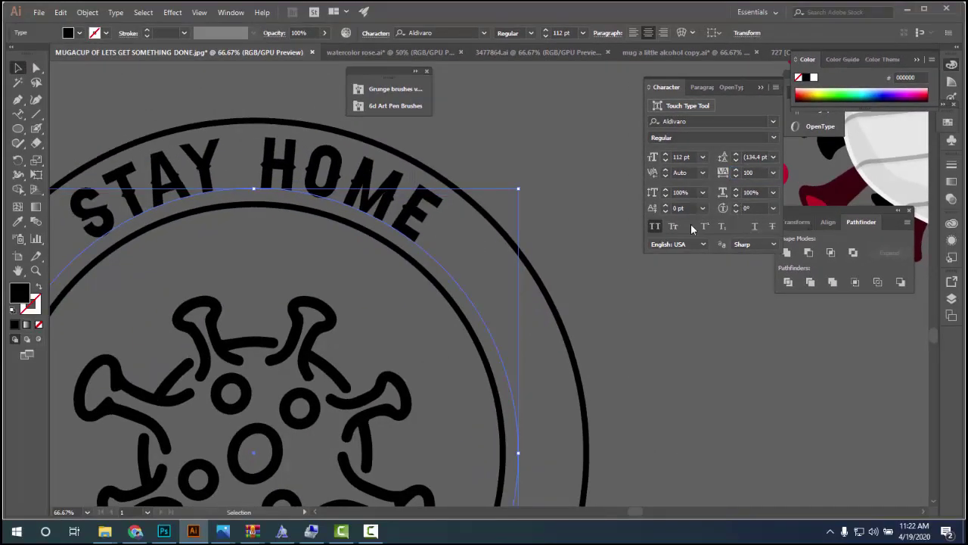
pyautogui.scroll(-1, 384, 219)
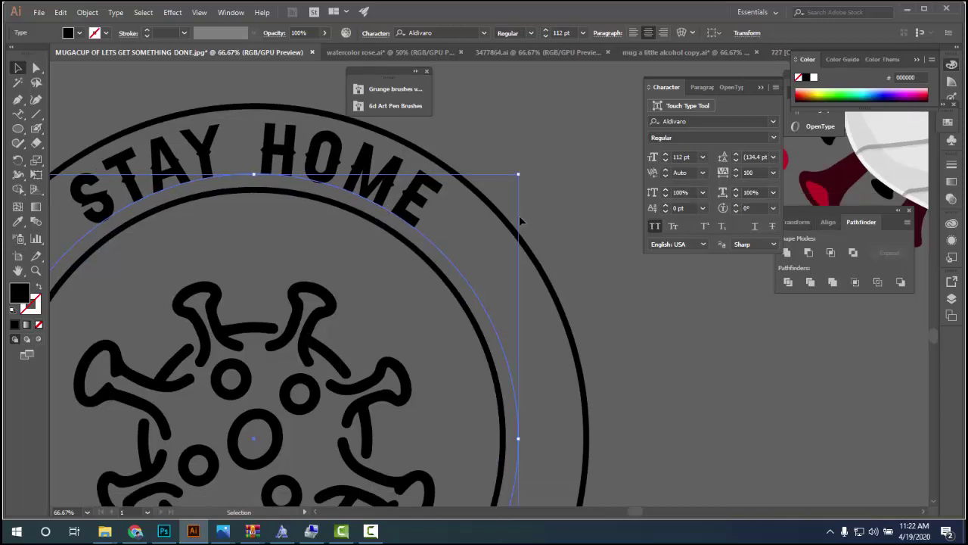
pyautogui.scroll(-1, 521, 221)
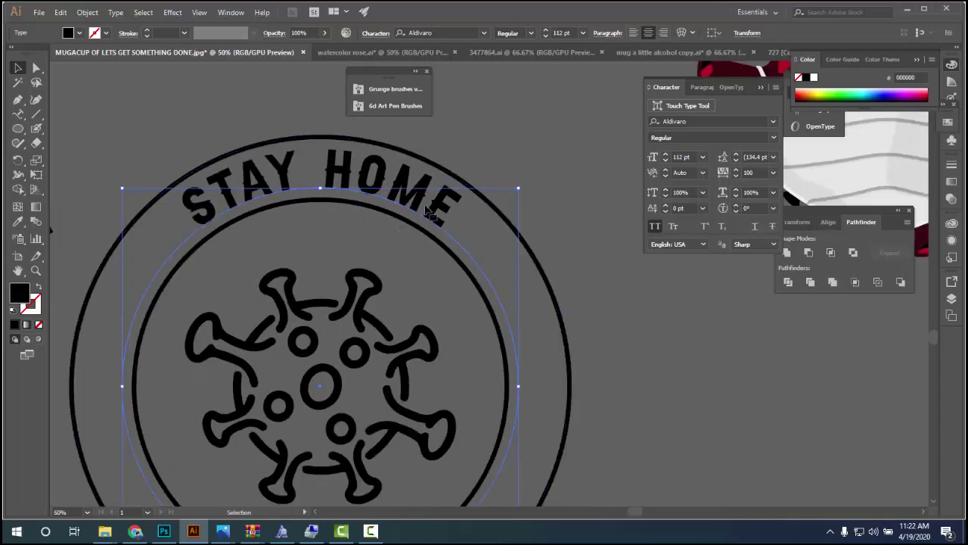
pyautogui.click(755, 173)
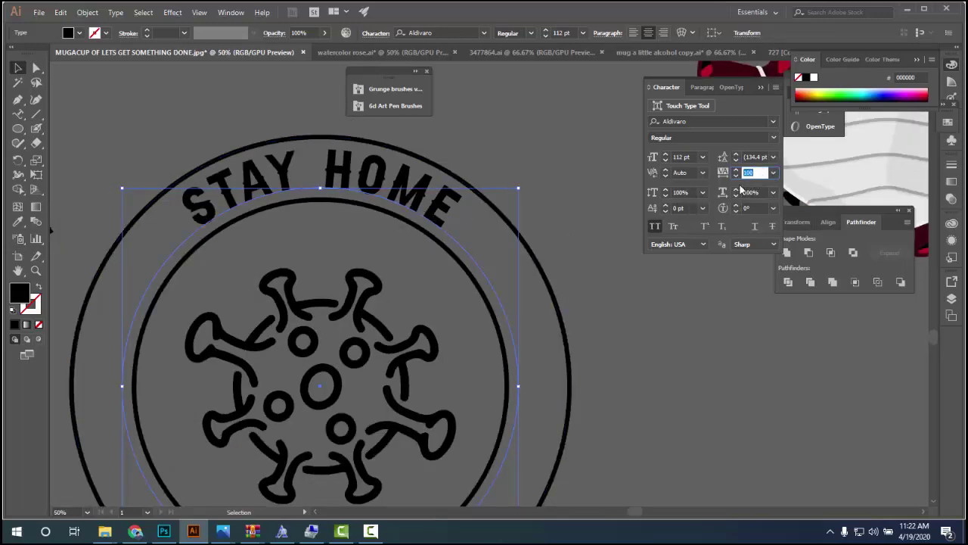
pyautogui.write('0')
pyautogui.press('Return')
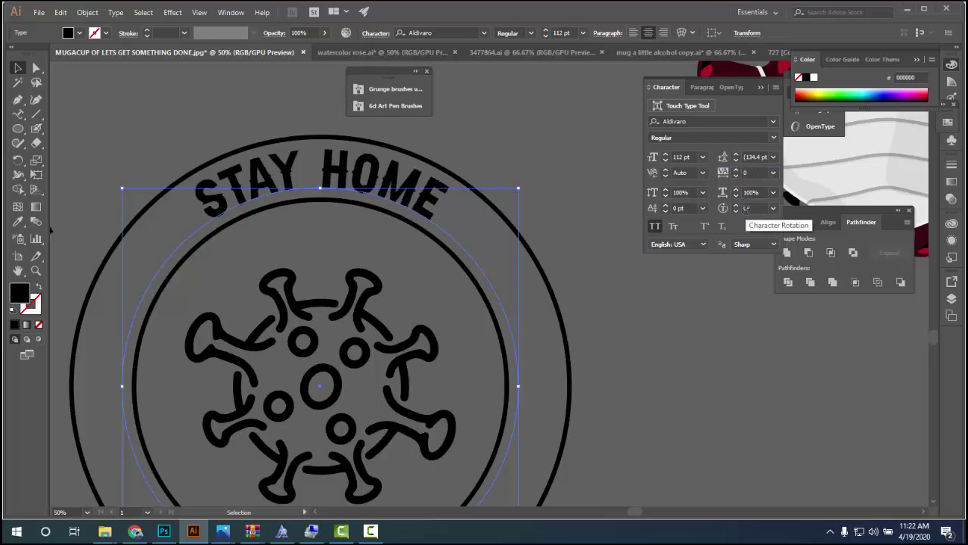
pyautogui.write('100')
pyautogui.click(553, 193)
# - Recentre the badge in view and preview the font list, keeping Aldivaro
pyautogui.scroll(-1, 490, 227)
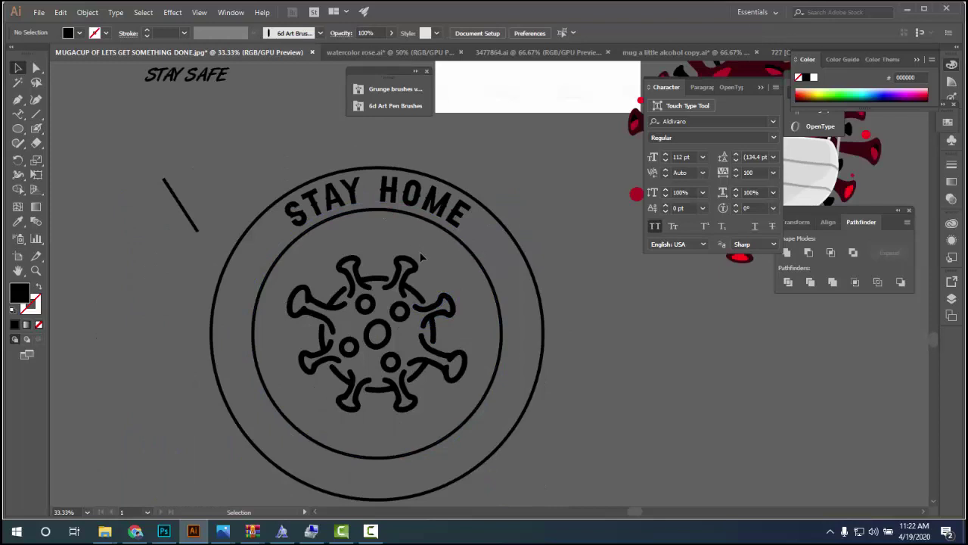
pyautogui.scroll(-1, 340, 208)
pyautogui.scroll(-1, 340, 209)
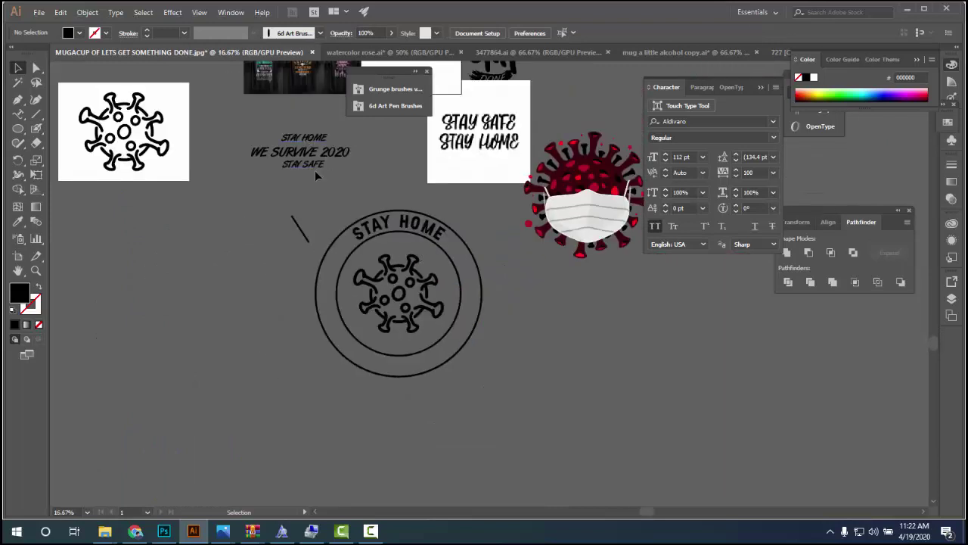
pyautogui.scroll(1, 382, 254)
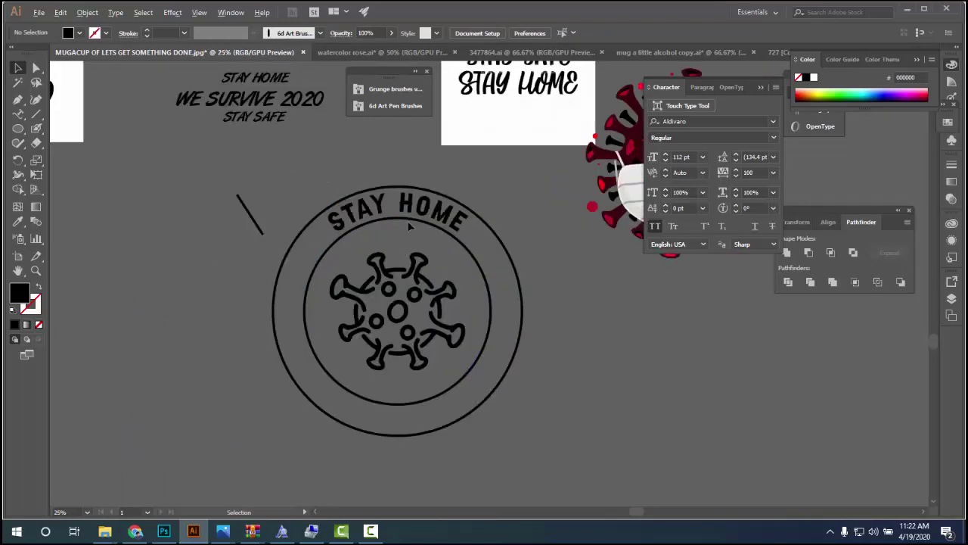
pyautogui.click(415, 220)
pyautogui.scroll(1, 414, 223)
pyautogui.scroll(1, 404, 231)
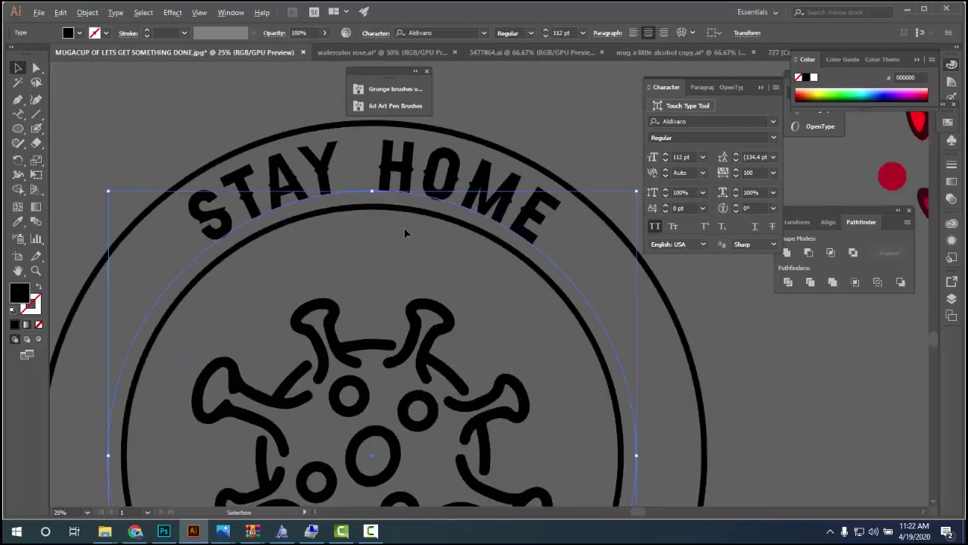
pyautogui.scroll(2, 363, 174)
pyautogui.scroll(-1, 382, 166)
pyautogui.scroll(-3, 382, 167)
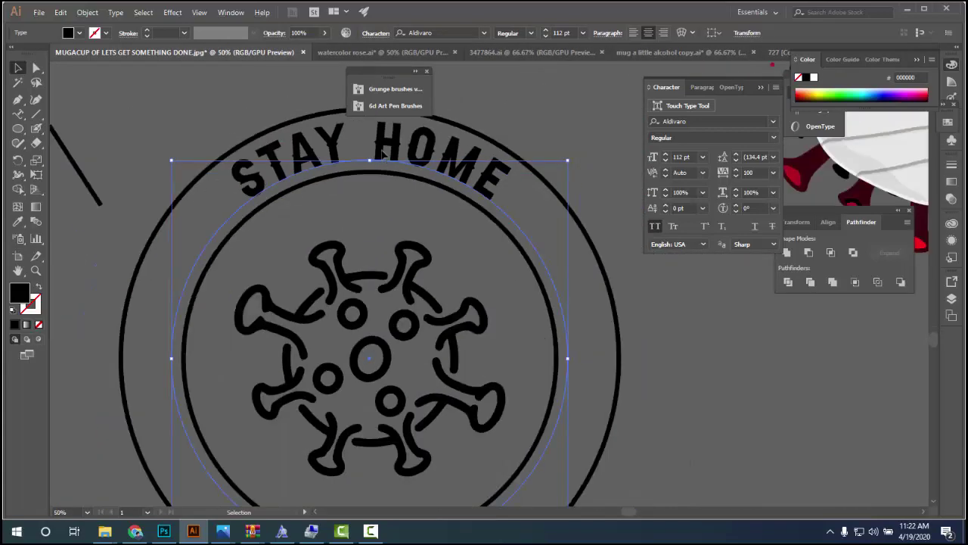
pyautogui.scroll(2, 386, 149)
pyautogui.scroll(3, 371, 162)
pyautogui.scroll(2, 368, 182)
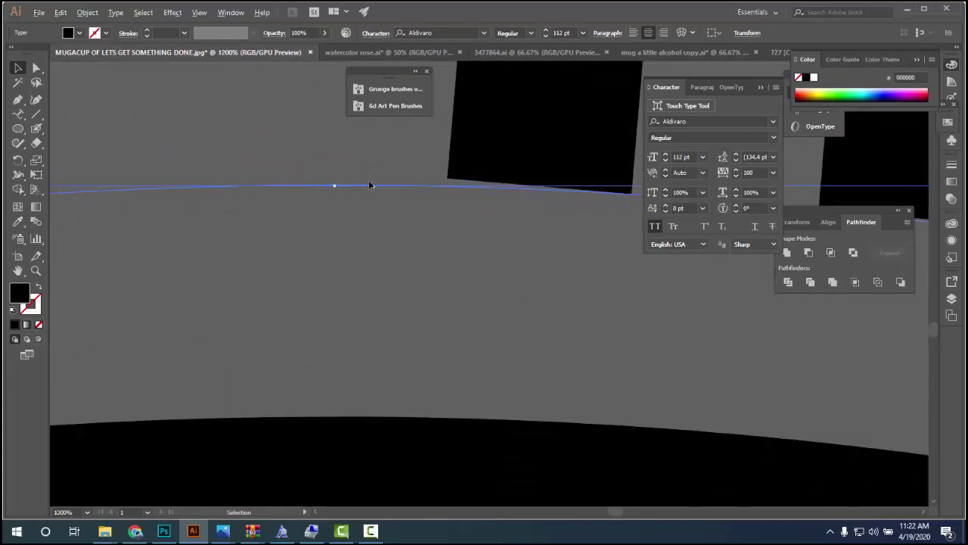
pyautogui.scroll(-2, 334, 189)
pyautogui.scroll(-4, 339, 199)
pyautogui.scroll(-5, 355, 219)
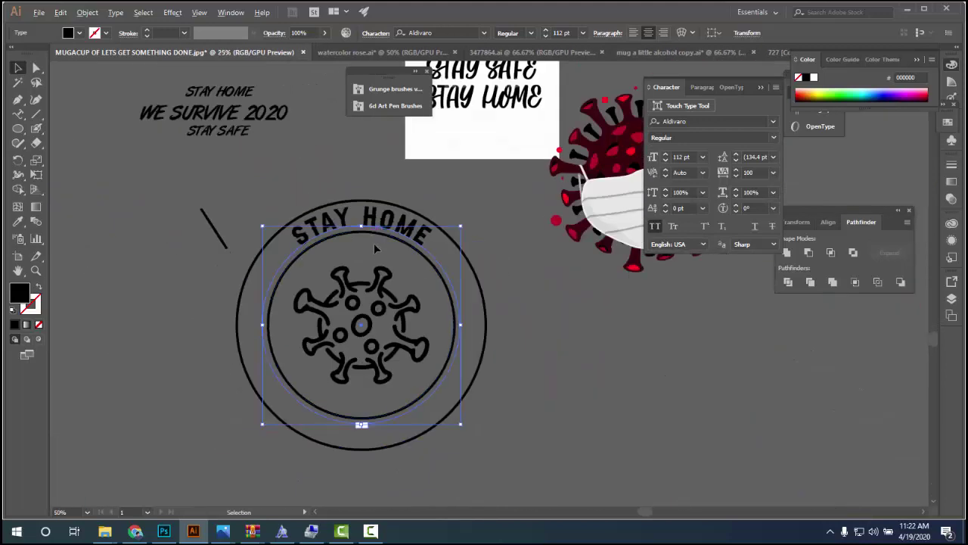
pyautogui.moveTo(375, 258); pyautogui.dragTo(356, 205)
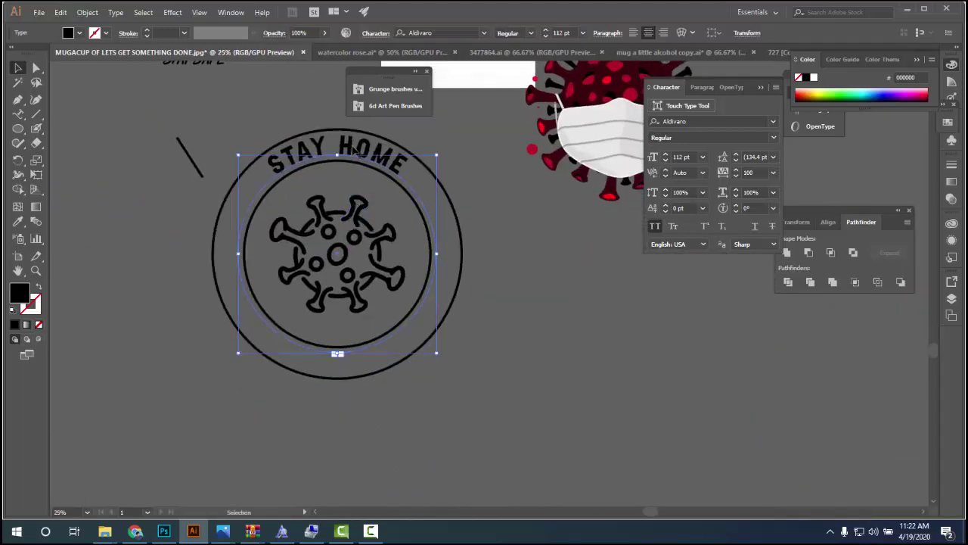
pyautogui.click(773, 123)
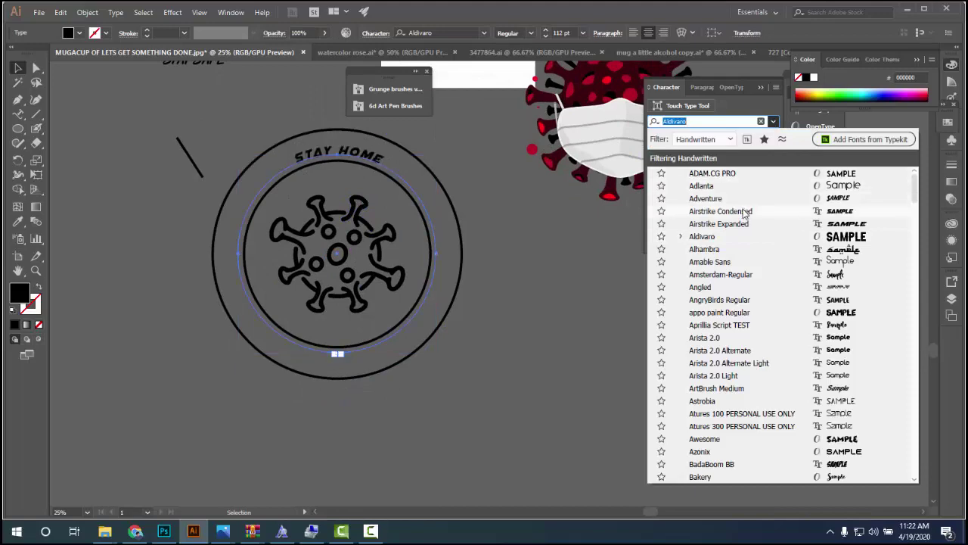
pyautogui.press('Escape')
# - Select the STAY HOME path text together with its circular path
pyautogui.scroll(3, 340, 189)
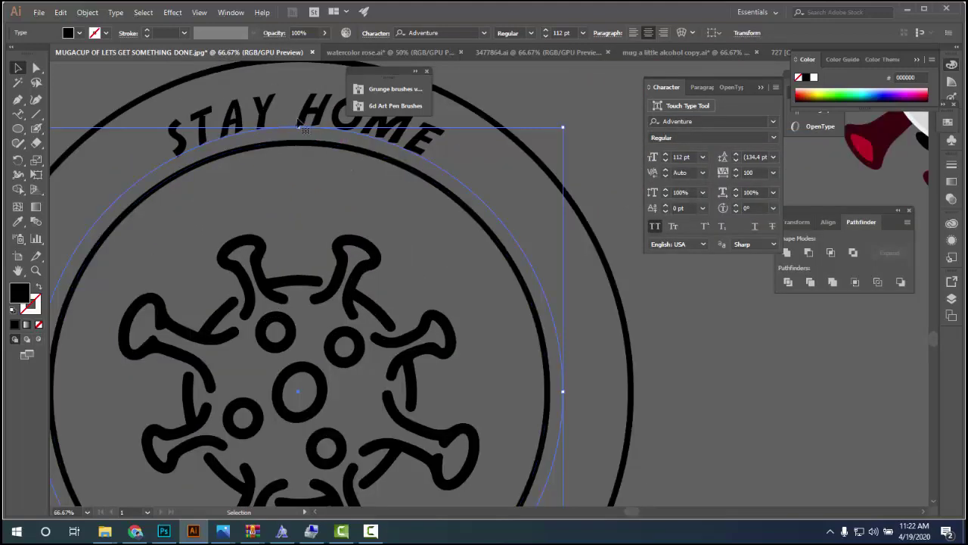
pyautogui.click(296, 150)
pyautogui.scroll(2, 295, 150)
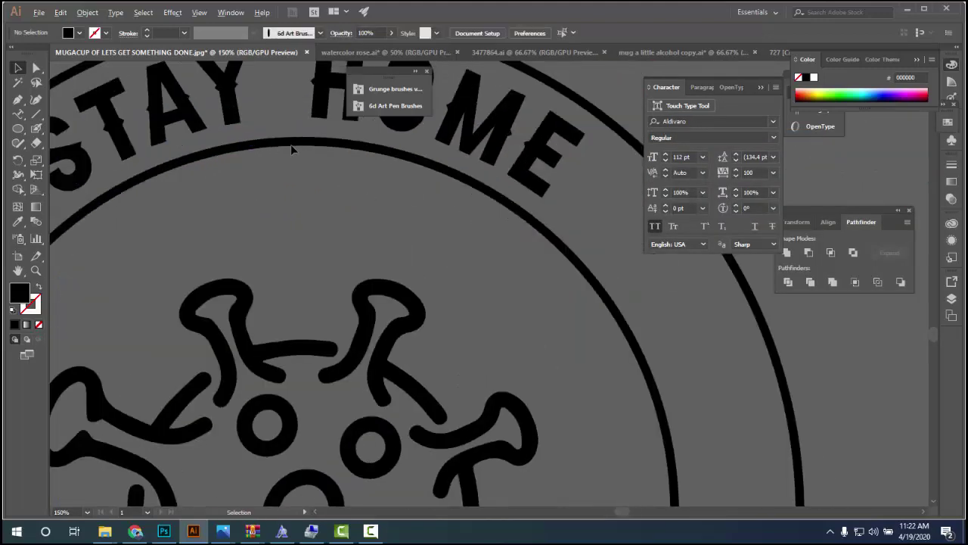
pyautogui.scroll(-2, 303, 128)
pyautogui.click(309, 111)
pyautogui.scroll(-2, 310, 110)
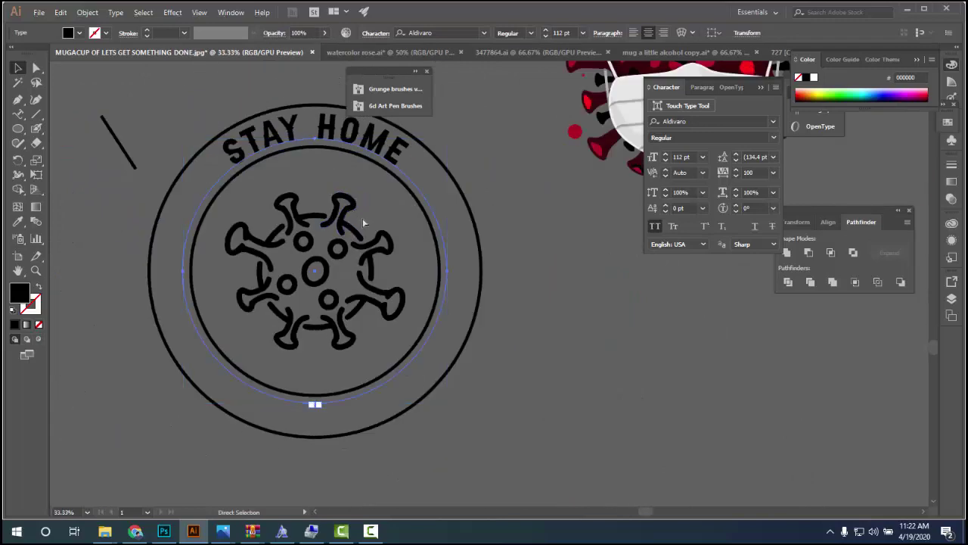
pyautogui.click(326, 149)
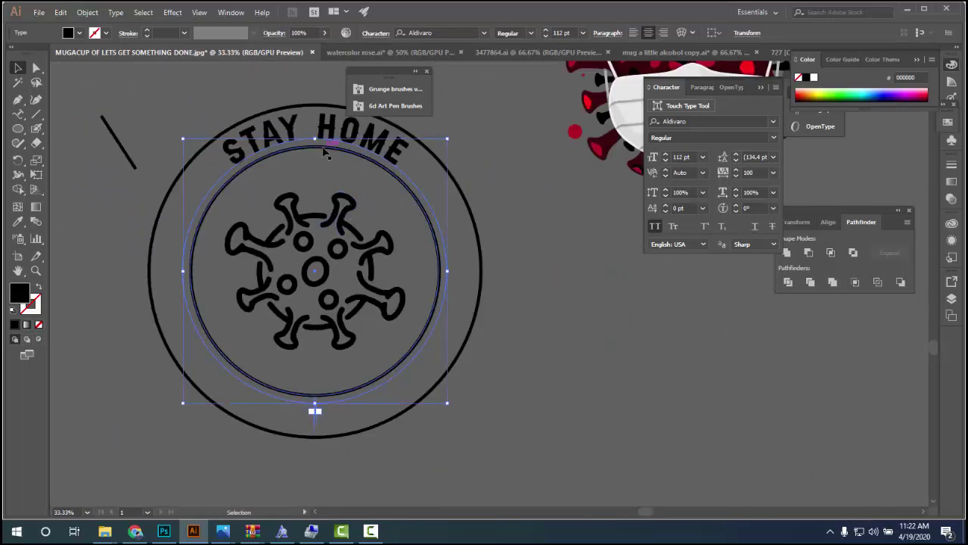
pyautogui.scroll(2, 325, 151)
pyautogui.scroll(1, 325, 149)
pyautogui.scroll(2, 328, 141)
pyautogui.scroll(2, 308, 119)
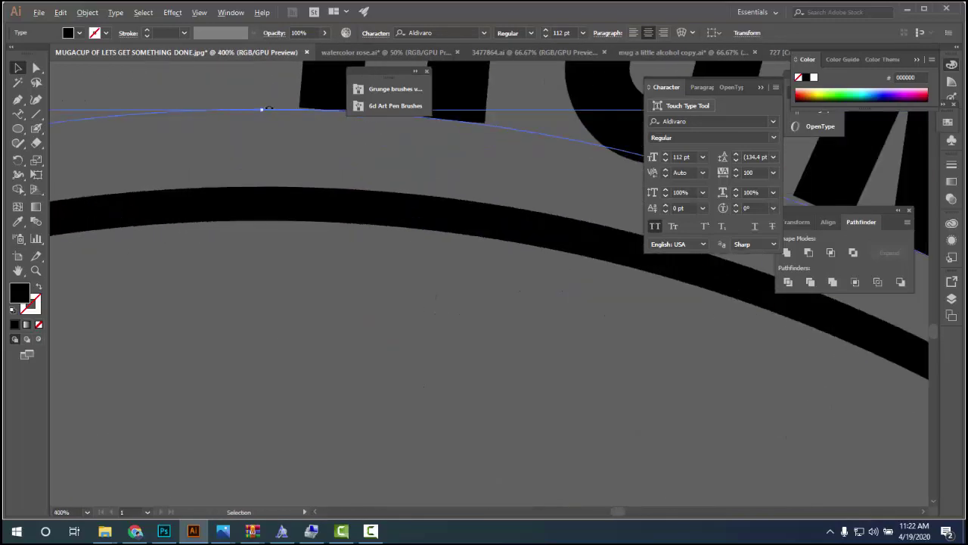
pyautogui.scroll(2, 264, 108)
pyautogui.scroll(-4, 268, 111)
pyautogui.scroll(-4, 270, 166)
pyautogui.scroll(-4, 280, 168)
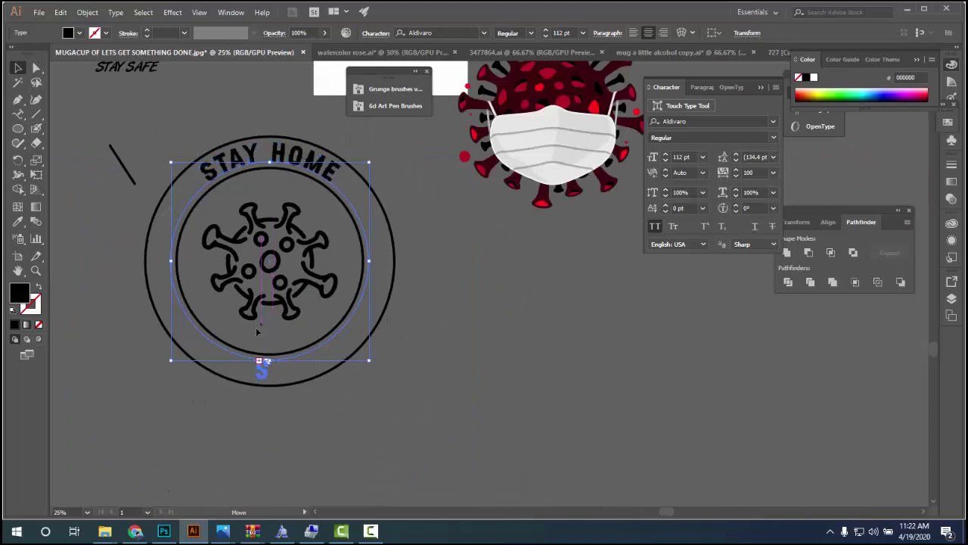
# - Test flipping STAY HOME to the inside of the circle, then restore it along the top
pyautogui.moveTo(269, 366); pyautogui.dragTo(264, 228)
pyautogui.moveTo(266, 227); pyautogui.dragTo(270, 365)
pyautogui.press('v')
pyautogui.scroll(2, 238, 335)
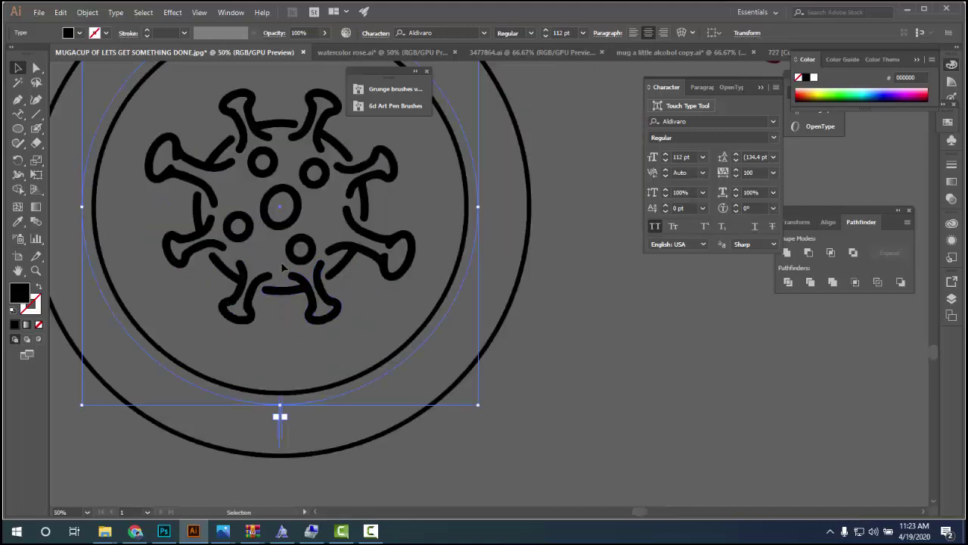
pyautogui.scroll(-2, 272, 280)
pyautogui.scroll(1, 291, 276)
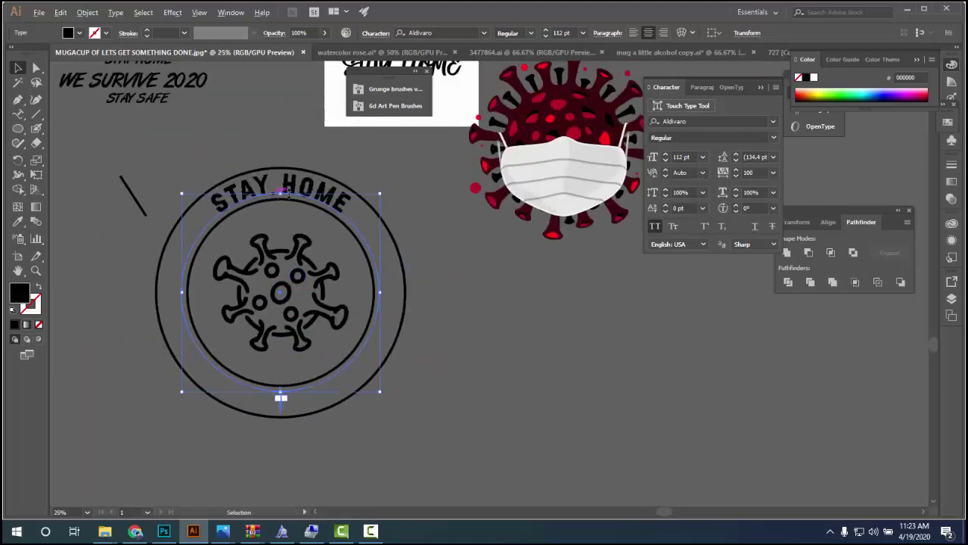
pyautogui.scroll(3, 252, 206)
pyautogui.scroll(2, 252, 205)
pyautogui.scroll(1, 272, 193)
pyautogui.scroll(-3, 291, 186)
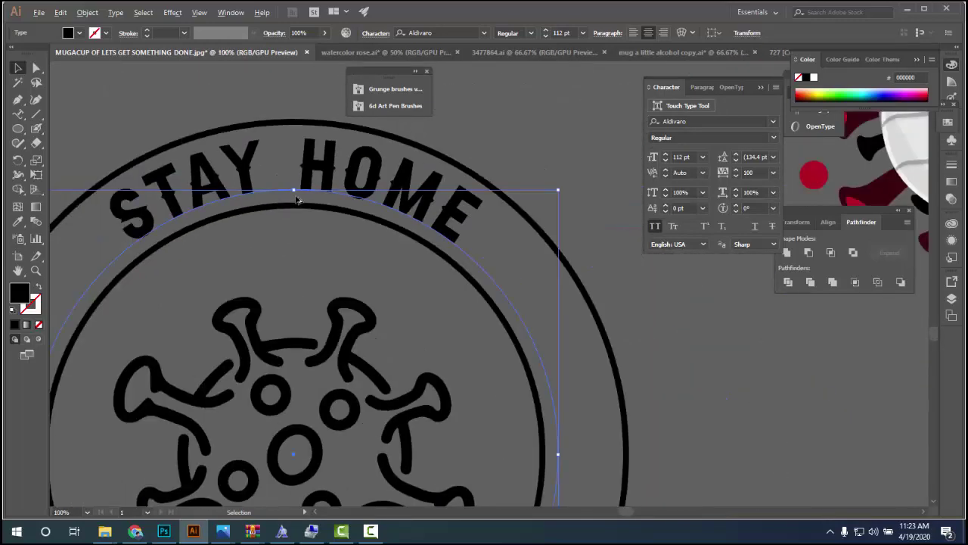
pyautogui.scroll(-2, 305, 221)
pyautogui.scroll(-1, 304, 221)
pyautogui.scroll(2, 337, 256)
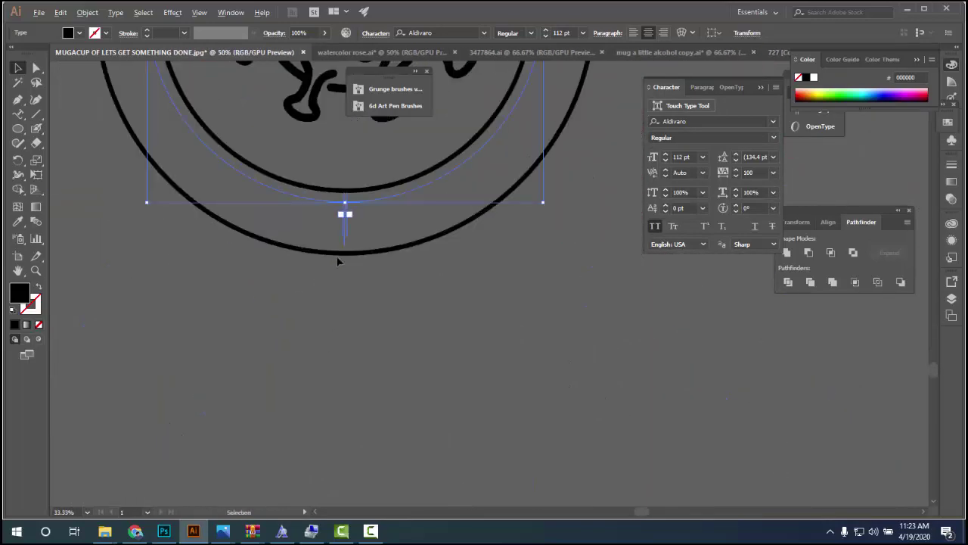
# - Move the copied STAY HOME to run along the bottom of the circle and select it
pyautogui.moveTo(345, 242)
pyautogui.mouseDown()
pyautogui.moveTo(346, 181)
pyautogui.moveTo(343, 195)
pyautogui.mouseUp()
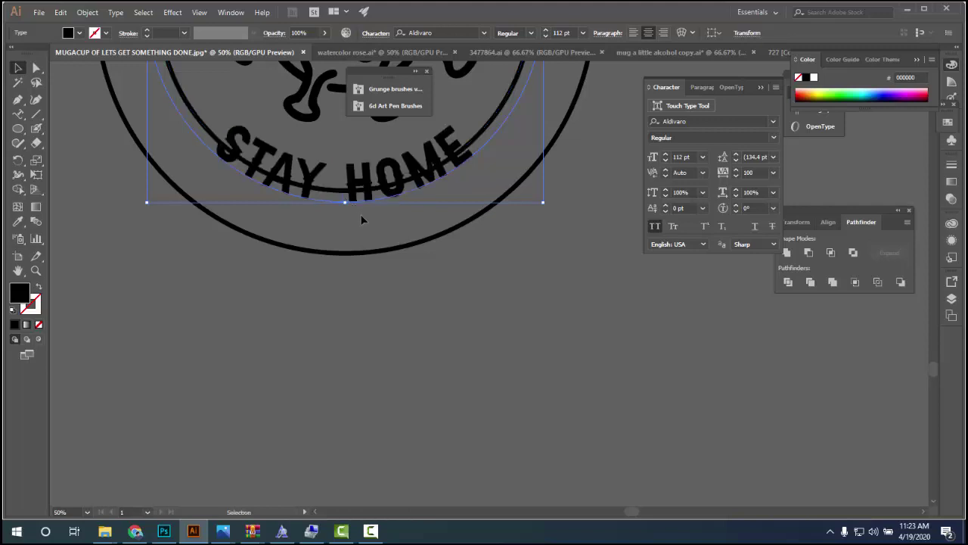
pyautogui.scroll(3, 361, 214)
pyautogui.keyDown('alt'); pyautogui.scroll(4, 363, 325); pyautogui.keyUp('alt')
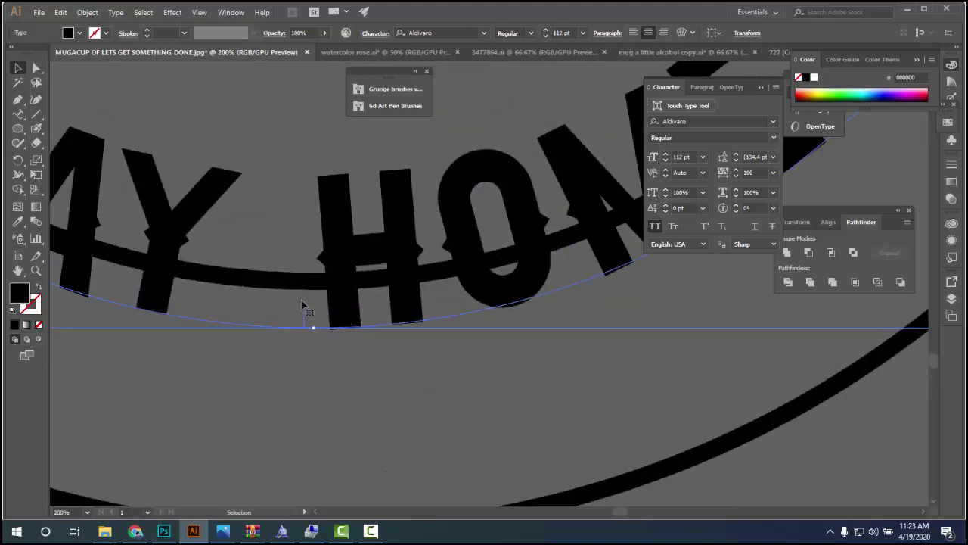
pyautogui.moveTo(305, 310); pyautogui.dragTo(316, 310)
pyautogui.keyDown('alt'); pyautogui.scroll(-3, 316, 310); pyautogui.keyUp('alt')
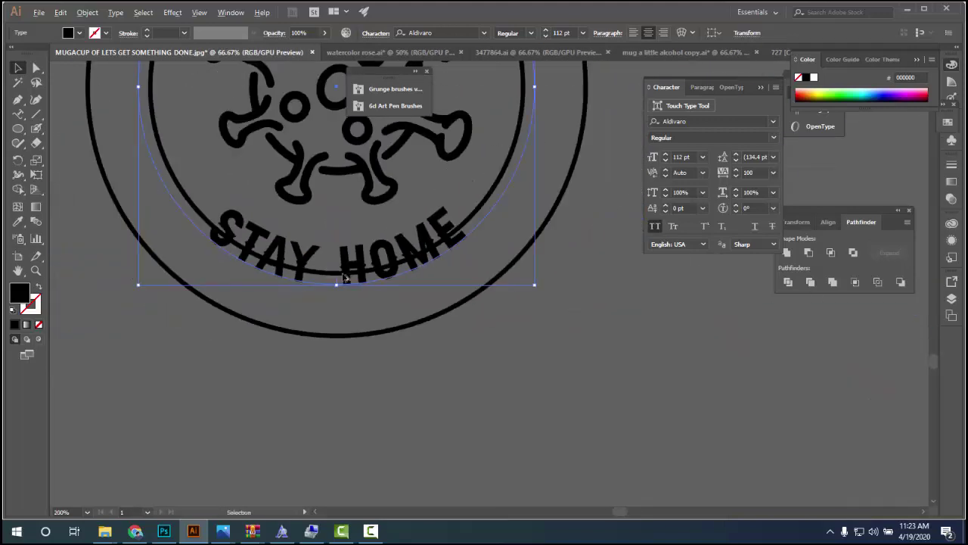
pyautogui.keyDown('alt'); pyautogui.scroll(-2, 411, 339); pyautogui.keyUp('alt')
pyautogui.click(410, 339)
pyautogui.moveTo(331, 237)
pyautogui.mouseDown()
pyautogui.moveTo(338, 387)
pyautogui.moveTo(319, 285)
pyautogui.mouseUp()
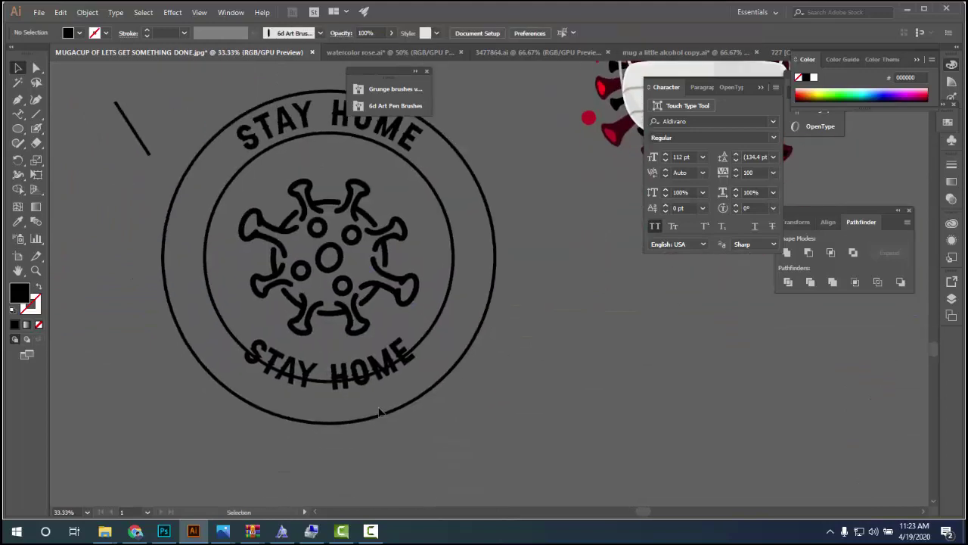
pyautogui.keyDown('alt'); pyautogui.scroll(1, 359, 401); pyautogui.keyUp('alt')
pyautogui.keyDown('alt'); pyautogui.scroll(-1, 358, 398); pyautogui.keyUp('alt')
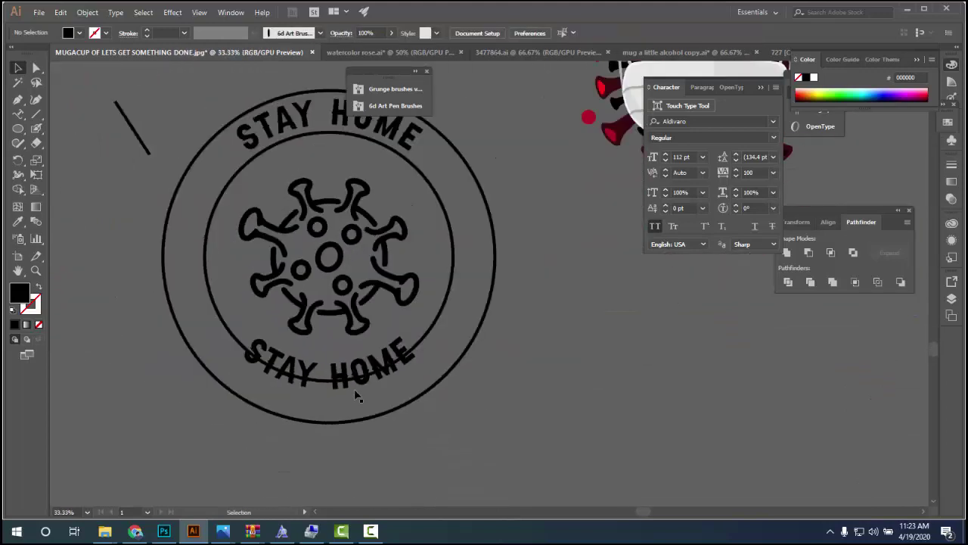
pyautogui.click(358, 377)
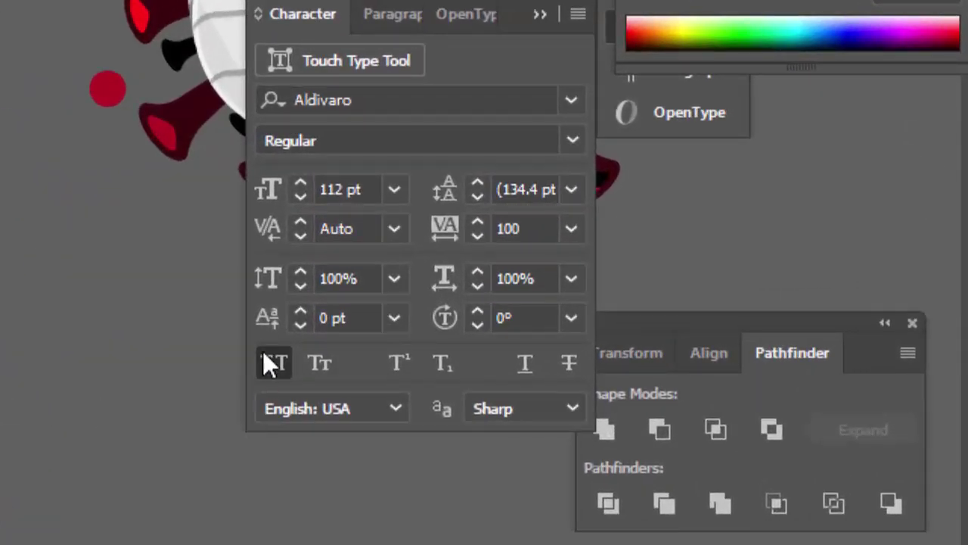
# - Step the lower STAY HOME's baseline shift down to -126 pt so it sits between the rings
pyautogui.click(305, 322)
pyautogui.click(304, 322)
pyautogui.click(305, 321)
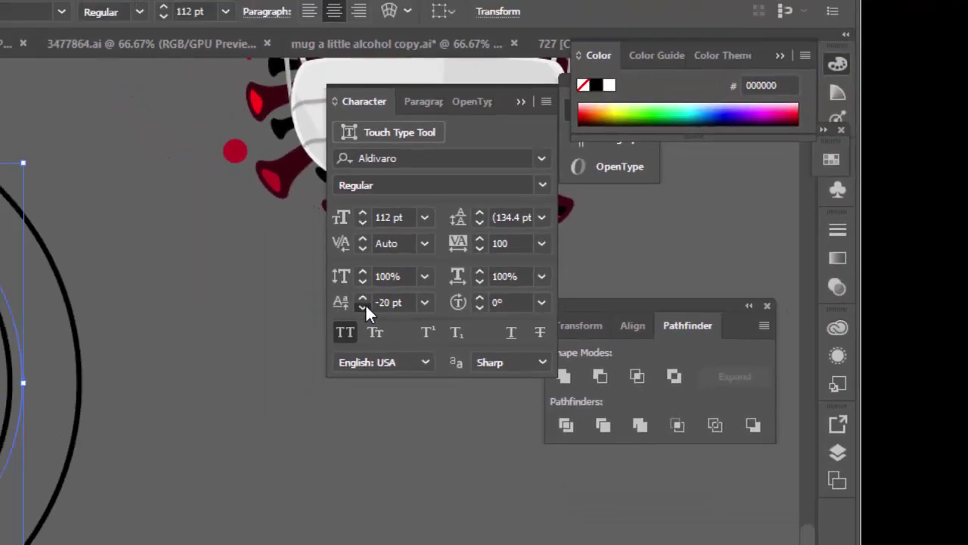
pyautogui.click(412, 293)
pyautogui.click(412, 294)
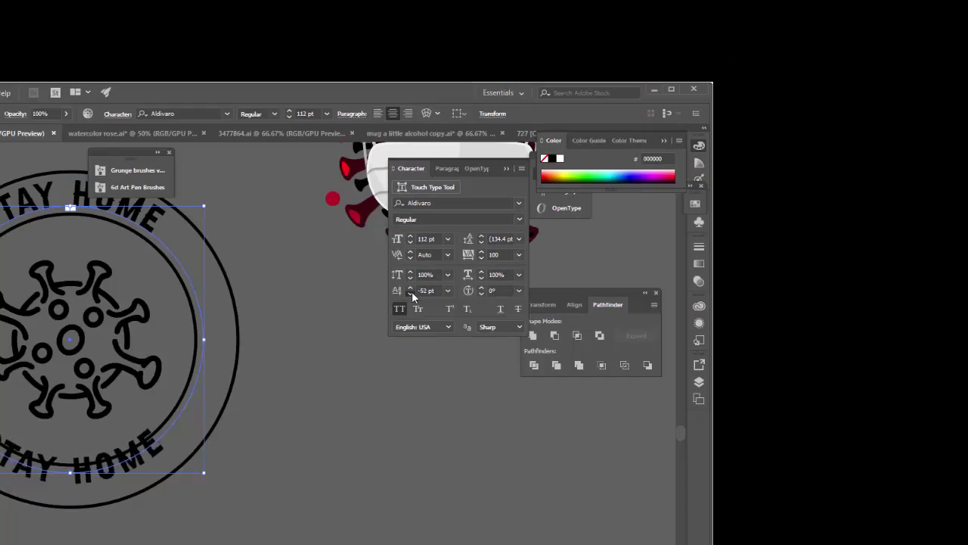
pyautogui.click(394, 298)
pyautogui.click(394, 297)
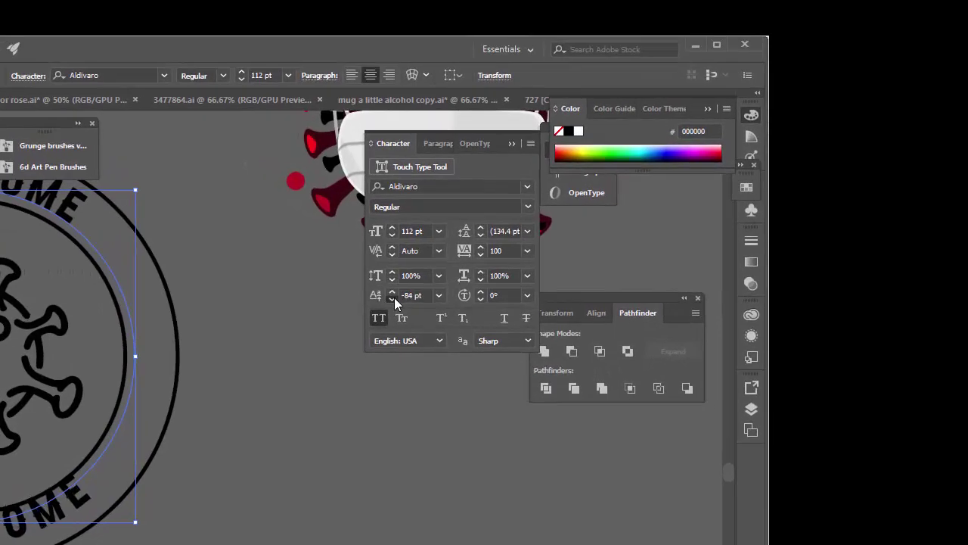
pyautogui.click(394, 298)
pyautogui.click(394, 297)
pyautogui.click(391, 298)
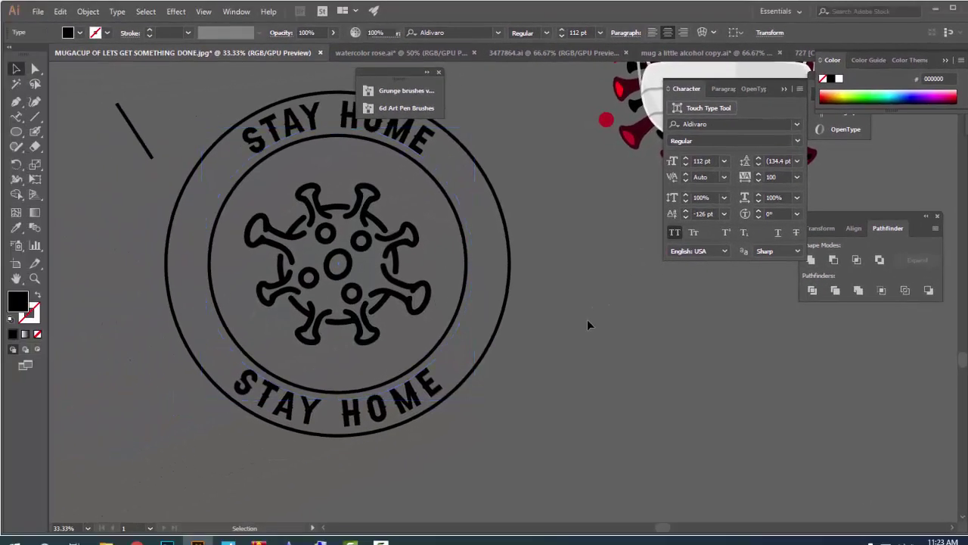
pyautogui.click(587, 321)
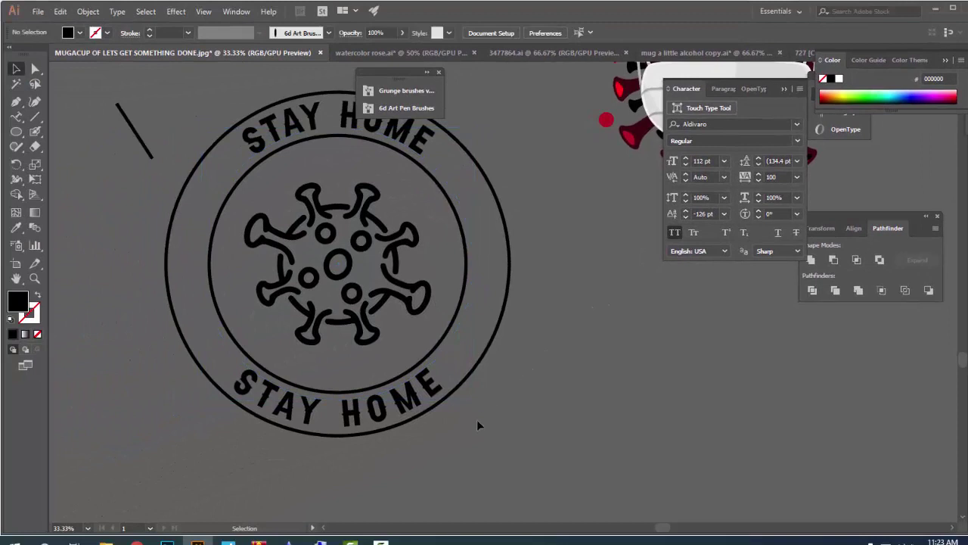
# - Replace the word HOME with SAFE in the lower arched text
pyautogui.click(413, 409)
pyautogui.scroll(1, 394, 424)
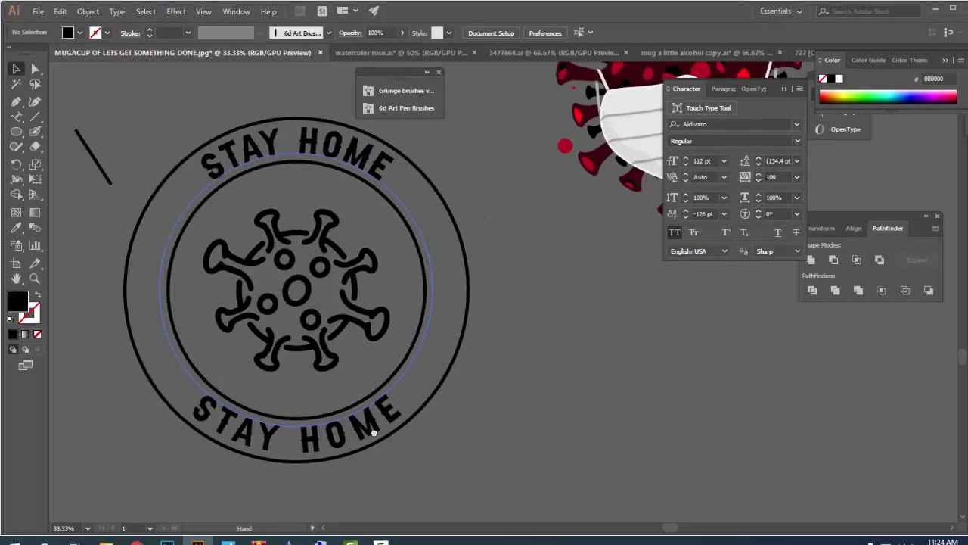
pyautogui.click(503, 431)
pyautogui.press('t')
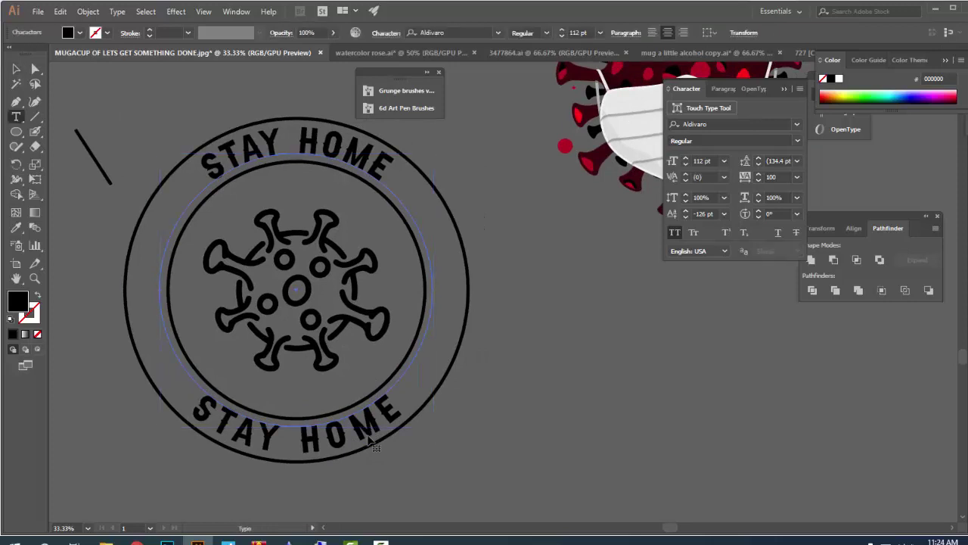
pyautogui.moveTo(407, 409); pyautogui.dragTo(308, 436)
pyautogui.write('SAFE')
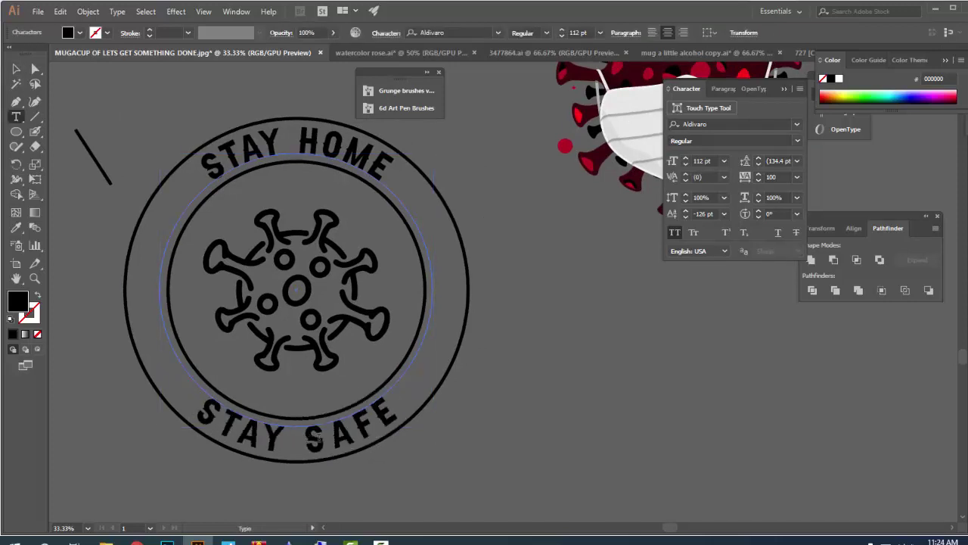
pyautogui.press('Escape')
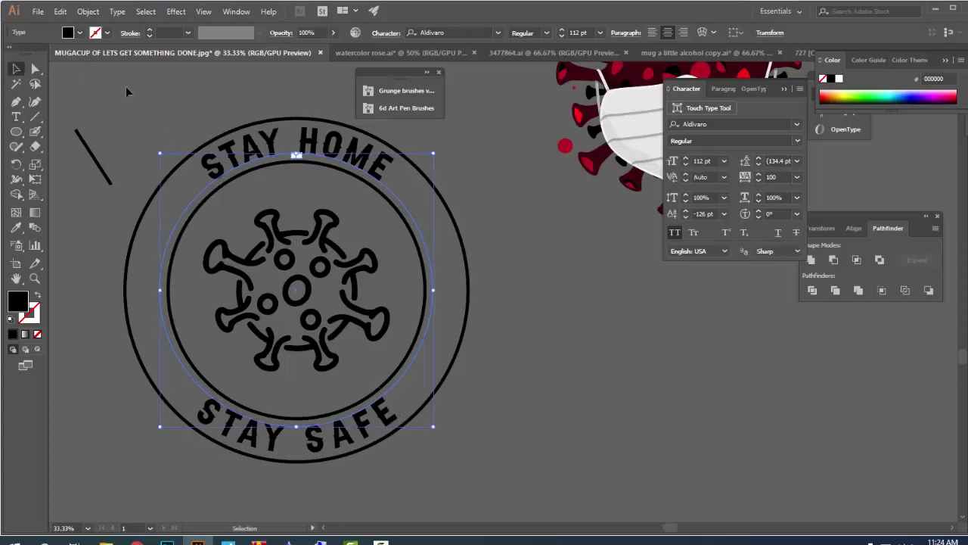
pyautogui.click(129, 93)
pyautogui.moveTo(470, 384); pyautogui.dragTo(484, 409)
pyautogui.scroll(-2, 481, 394)
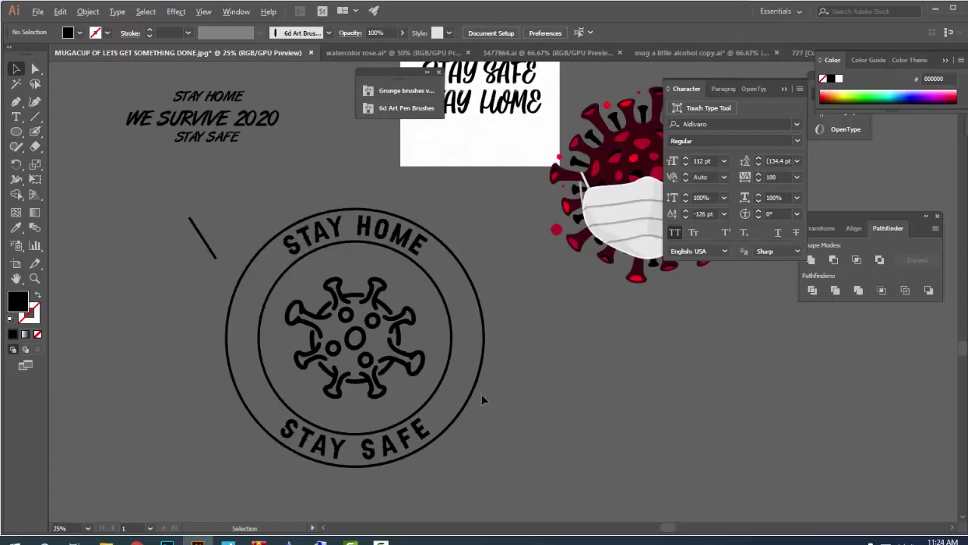
pyautogui.scroll(2, 481, 394)
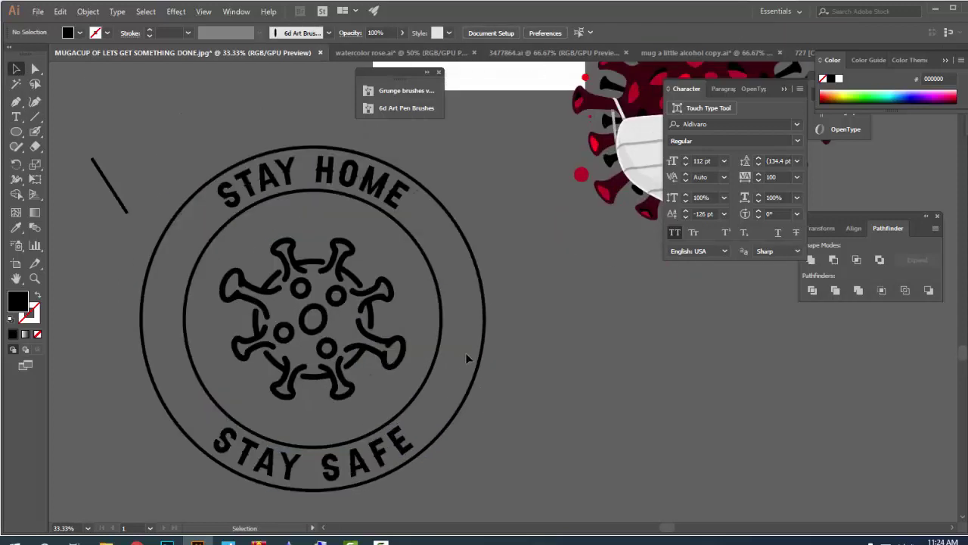
pyautogui.scroll(-1, 499, 369)
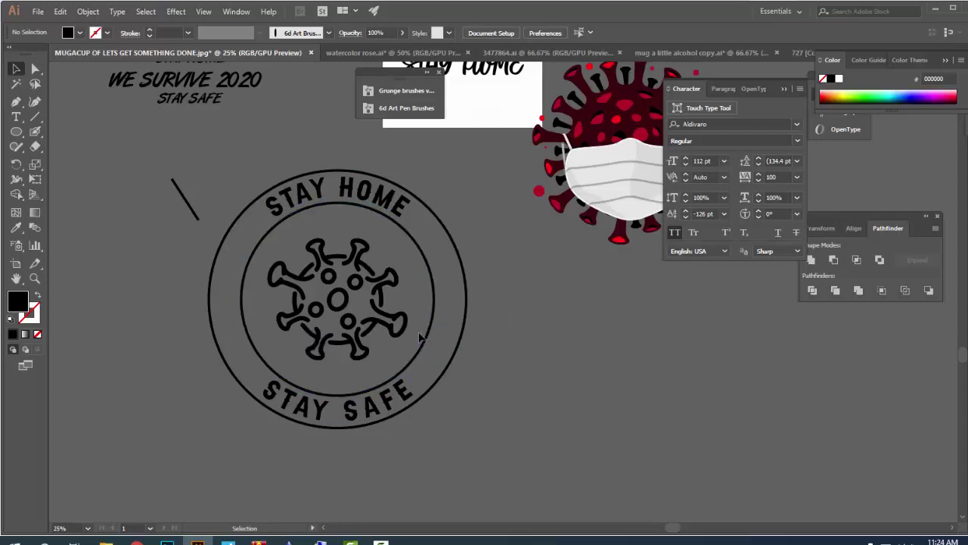
# - Nudge the stray diagonal line up-left and draw a small star between the two circles
pyautogui.click(186, 203)
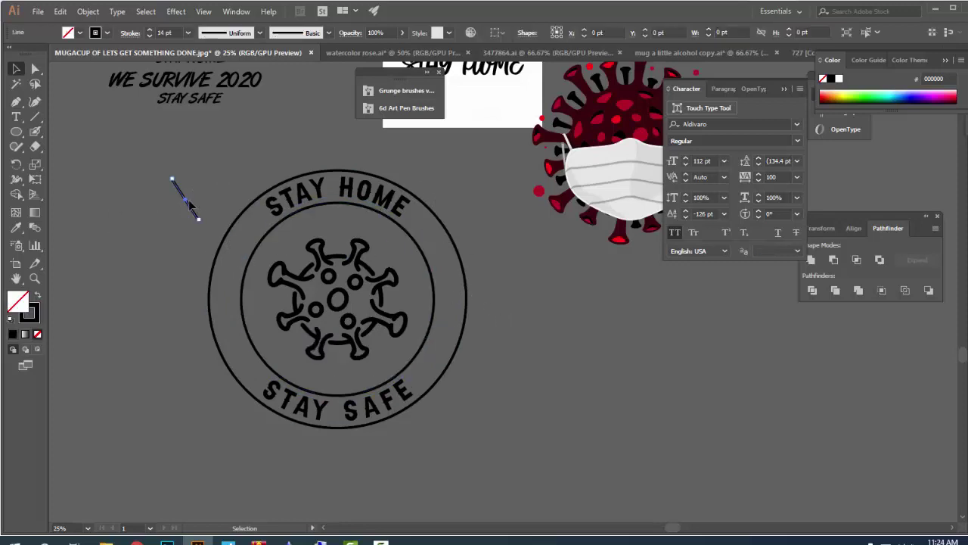
pyautogui.moveTo(187, 205); pyautogui.dragTo(171, 183)
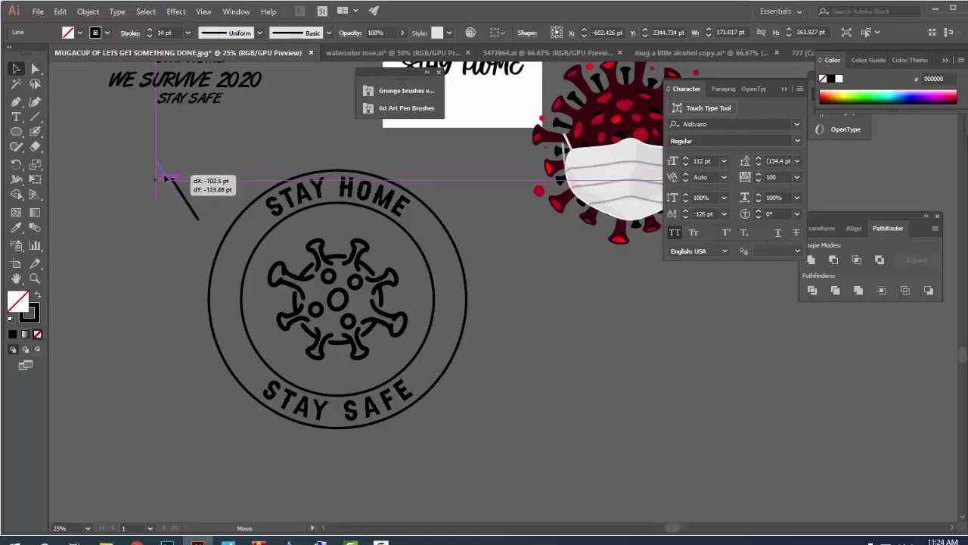
pyautogui.click(16, 133)
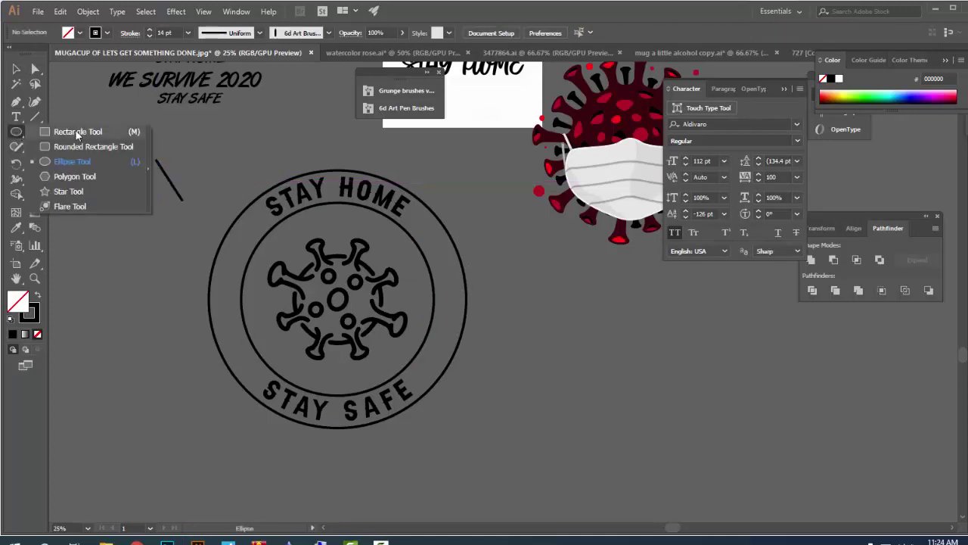
pyautogui.click(73, 193)
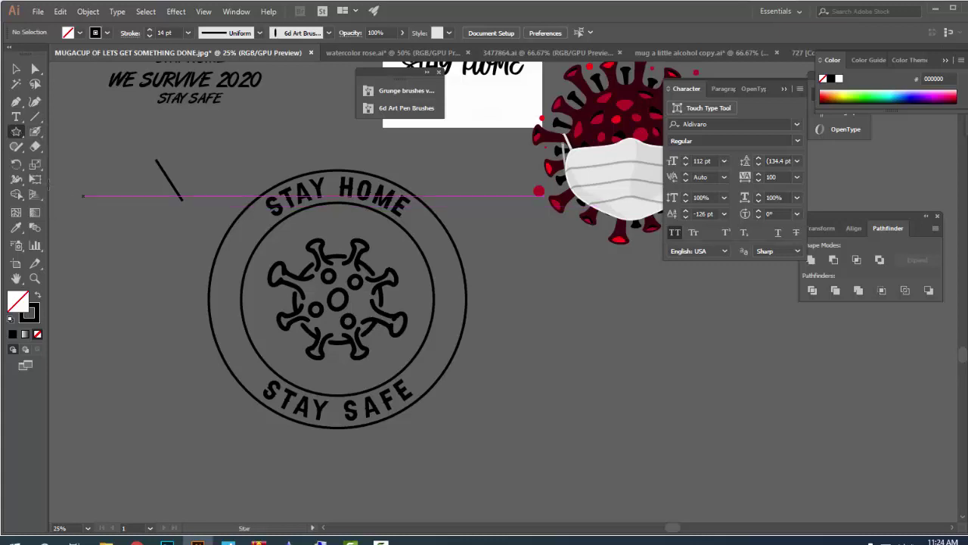
pyautogui.moveTo(313, 309); pyautogui.dragTo(280, 272)
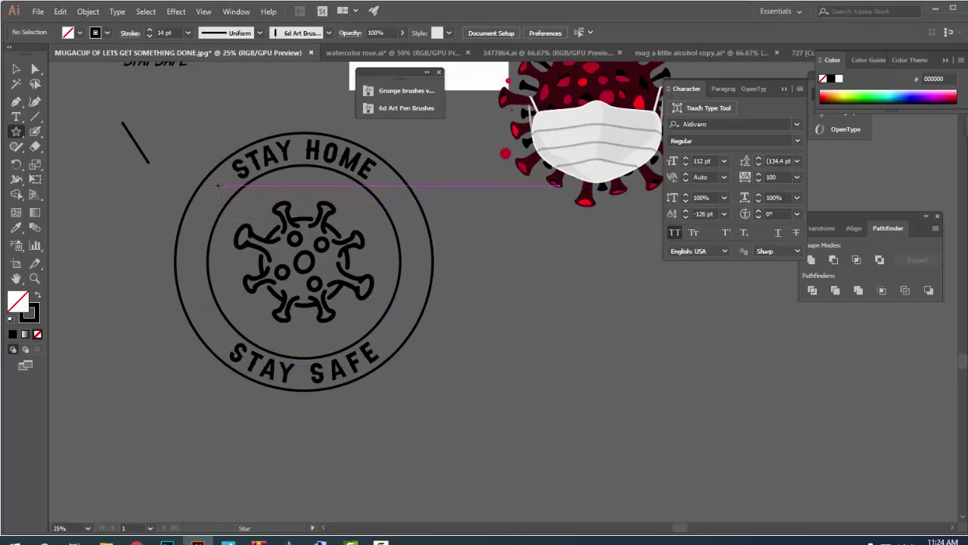
pyautogui.moveTo(218, 185); pyautogui.dragTo(225, 193)
pyautogui.press('v')
# - Swap the star's fill and stroke so it is solid black with no outline
pyautogui.click(159, 110)
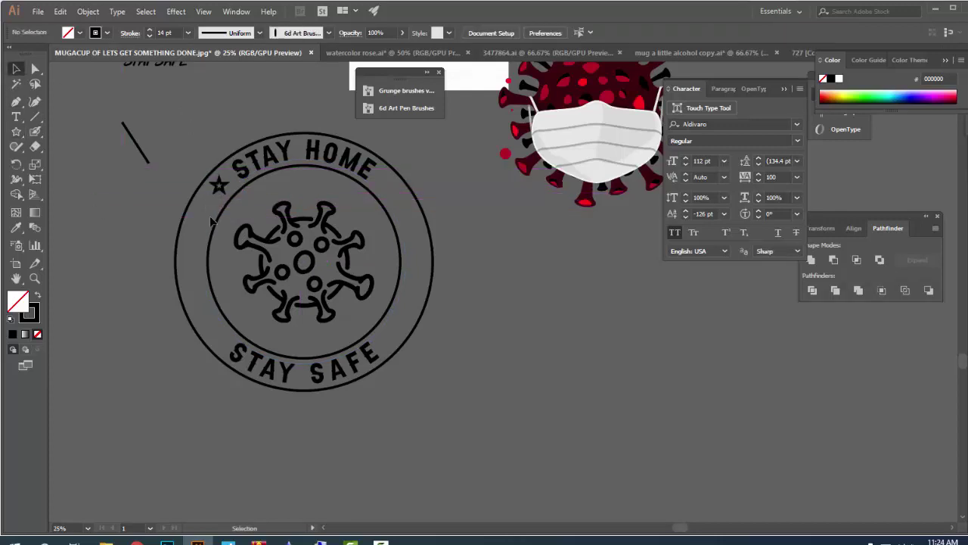
pyautogui.scroll(1, 233, 207)
pyautogui.click(214, 179)
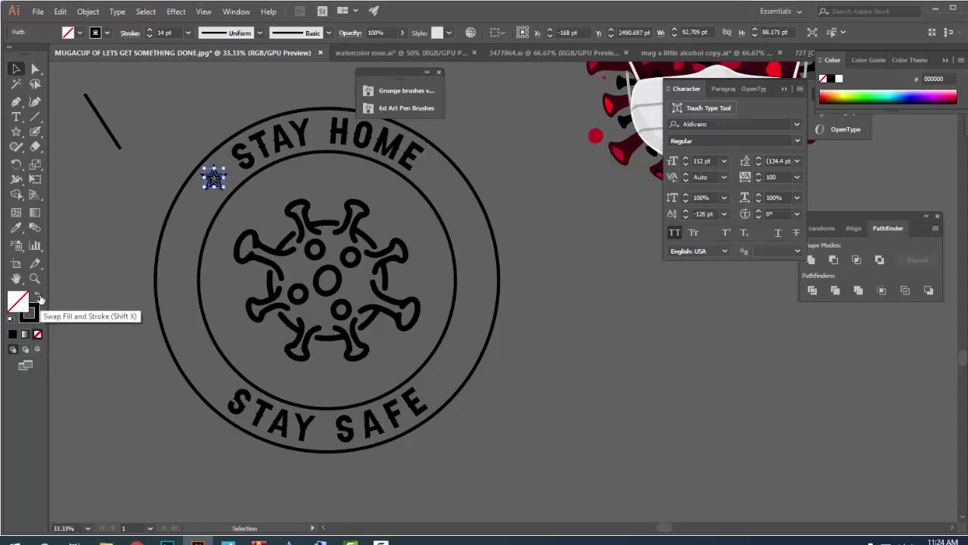
pyautogui.click(40, 297)
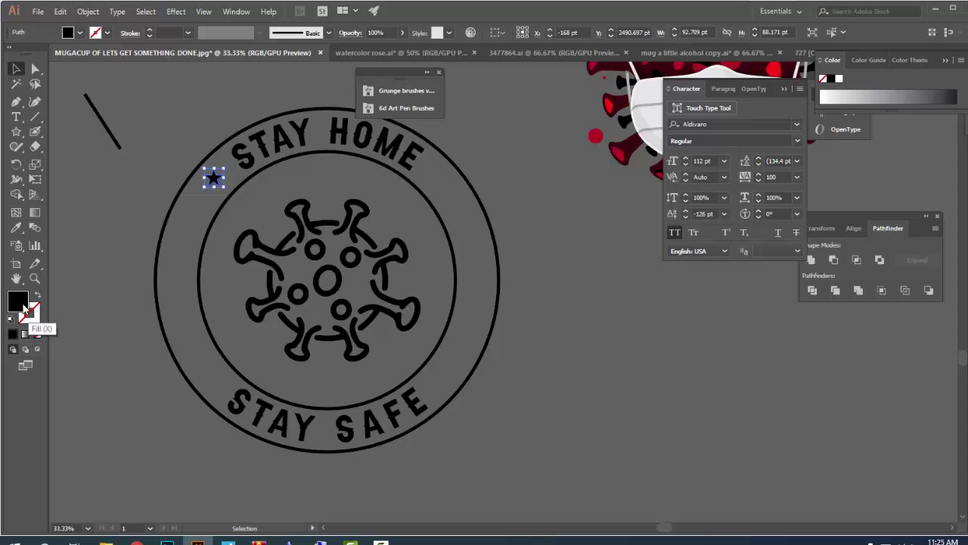
pyautogui.click(136, 238)
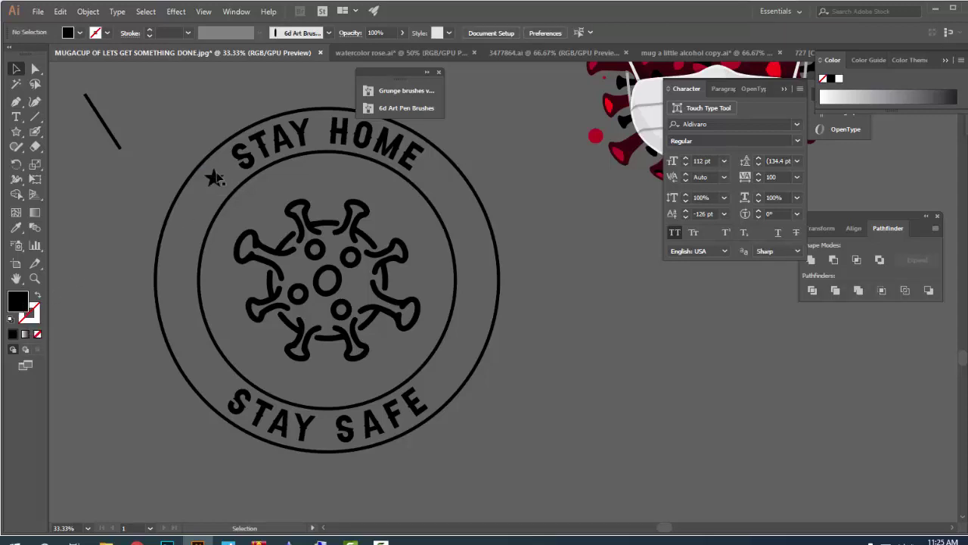
pyautogui.click(214, 179)
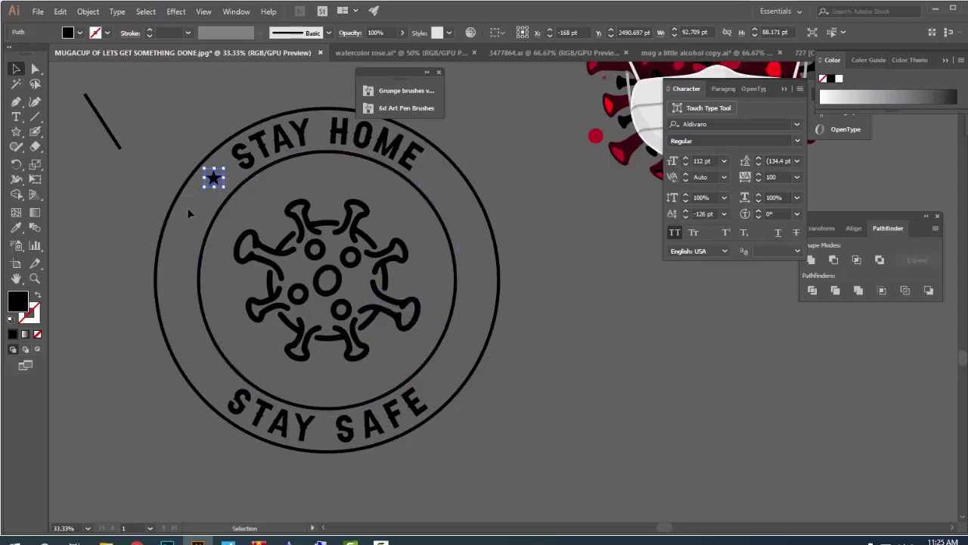
pyautogui.click(196, 161)
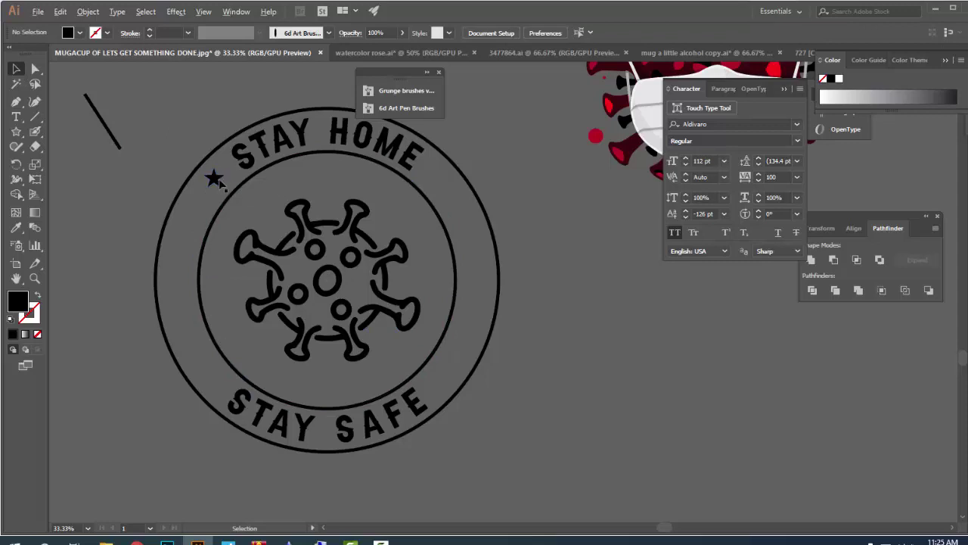
pyautogui.moveTo(215, 185)
pyautogui.mouseDown()
pyautogui.moveTo(180, 258)
pyautogui.moveTo(203, 366)
pyautogui.mouseUp()
pyautogui.click(102, 226)
pyautogui.click(108, 257)
pyautogui.click(112, 300)
pyautogui.click(95, 351)
pyautogui.click(146, 363)
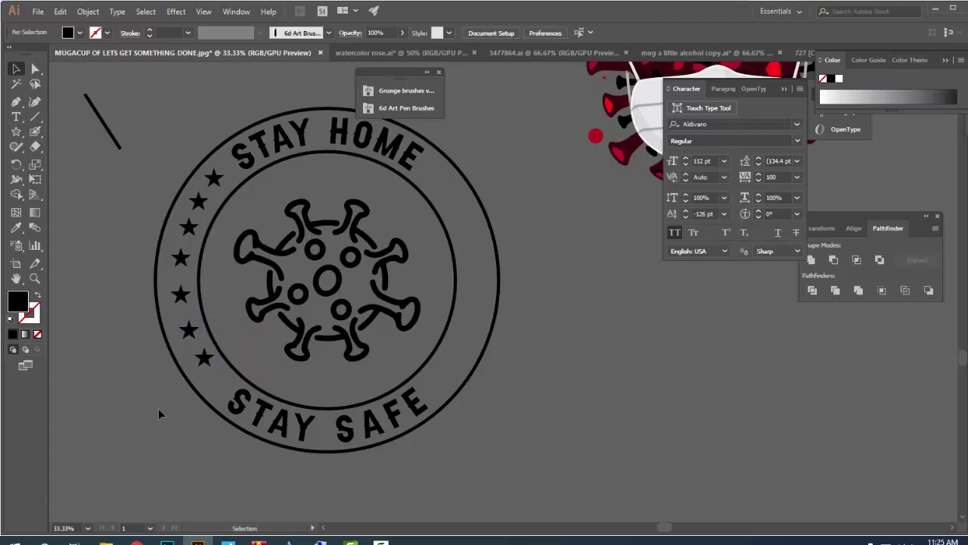
pyautogui.scroll(3, 190, 308)
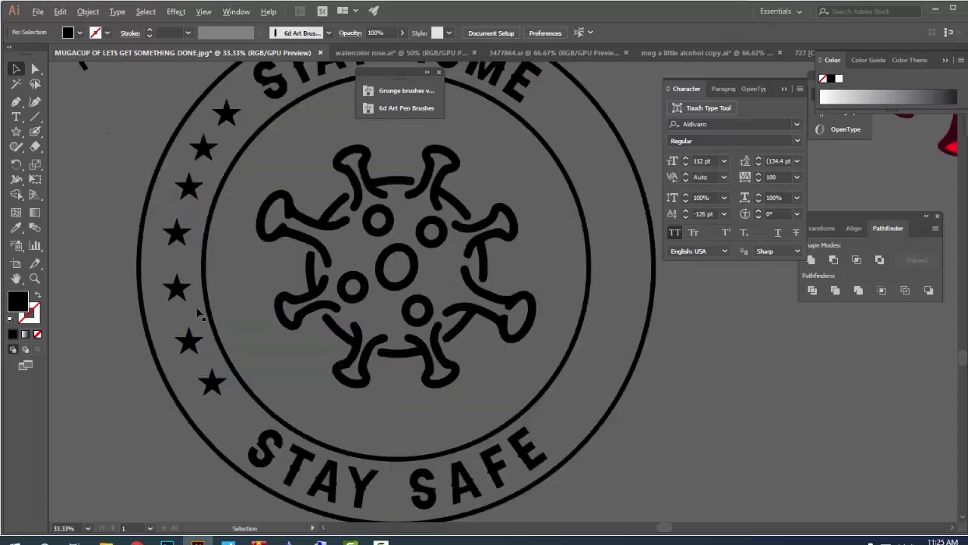
pyautogui.scroll(-3, 266, 442)
pyautogui.scroll(2, 271, 457)
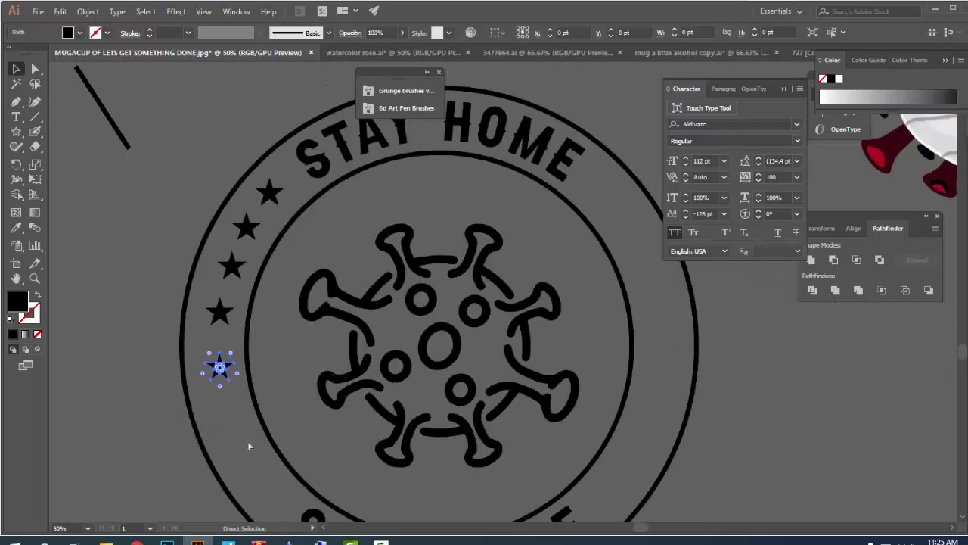
pyautogui.hotkey('ctrl', 'z')
pyautogui.hotkey('ctrl', 'z')
pyautogui.press('v')
pyautogui.scroll(-1, 61, 255)
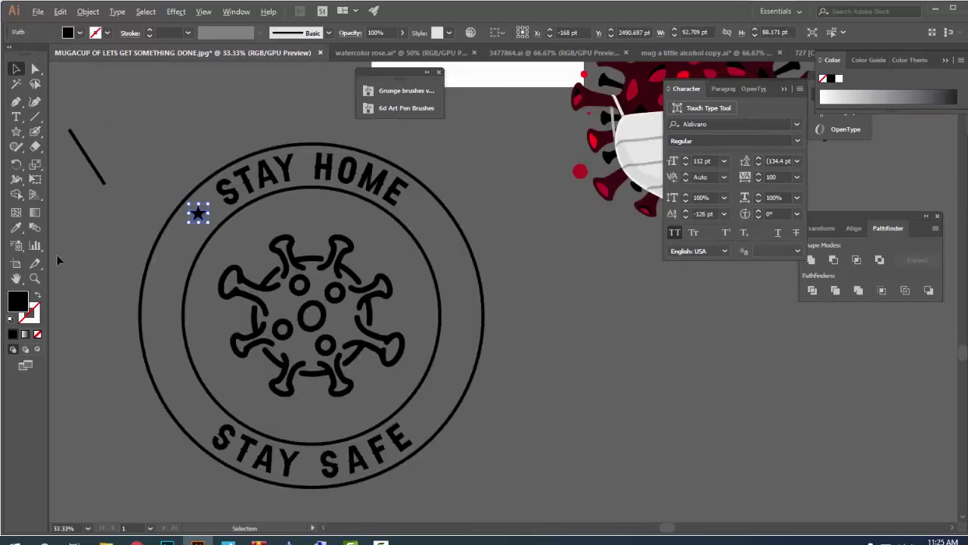
# - Copy the star rotated 15° around the virus centre, after trying 20° in preview
pyautogui.click(17, 165)
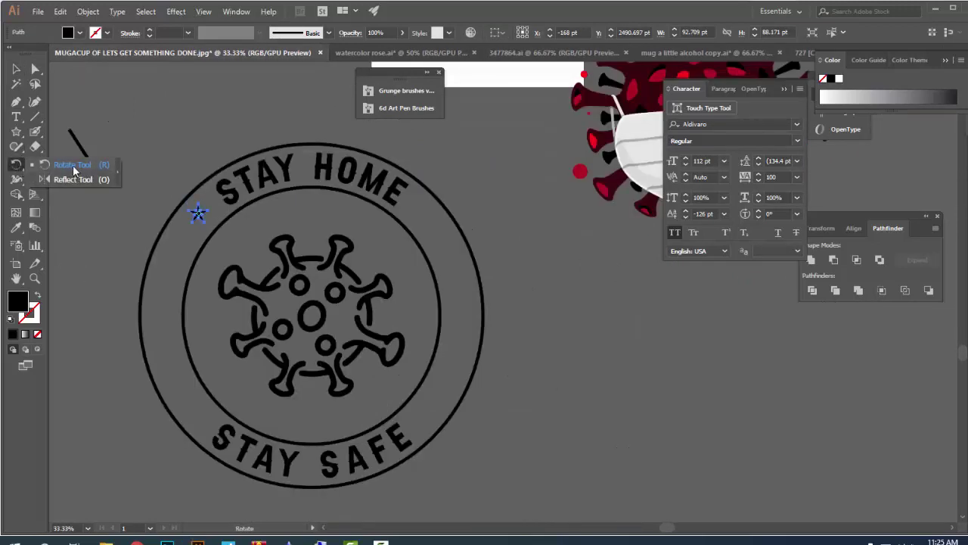
pyautogui.moveTo(18, 170); pyautogui.dragTo(77, 167)
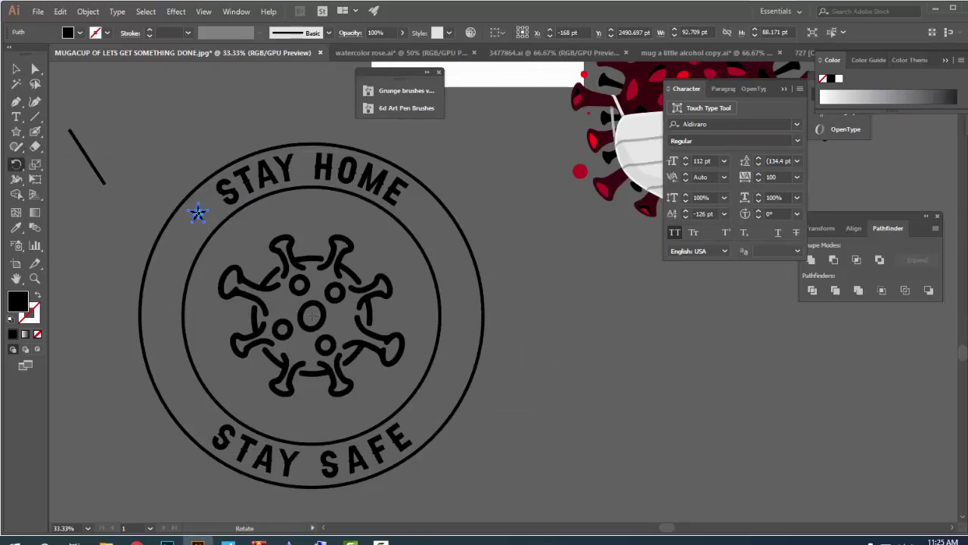
pyautogui.keyDown('alt'); pyautogui.click(312, 316); pyautogui.keyUp('alt')
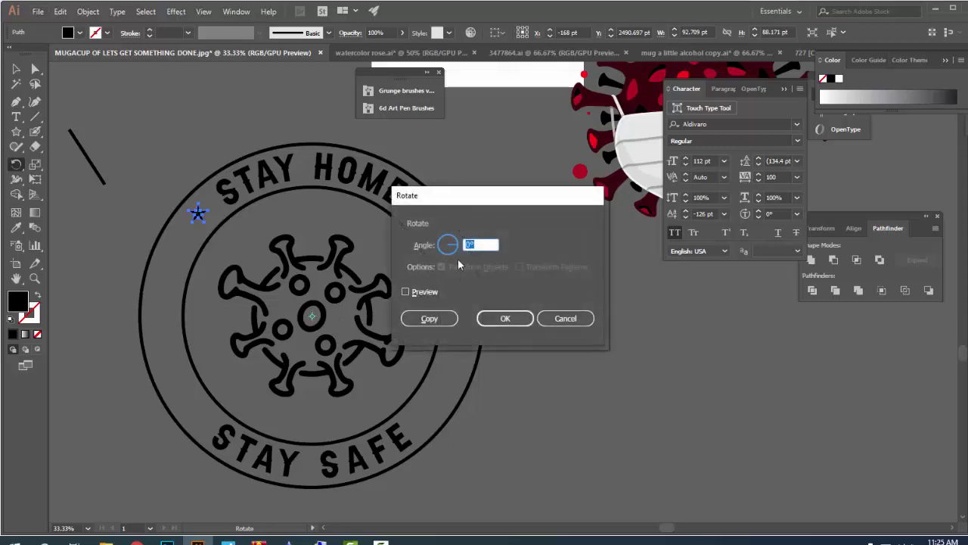
pyautogui.click(429, 291)
pyautogui.doubleClick(469, 244)
pyautogui.write('20')
pyautogui.click(421, 294)
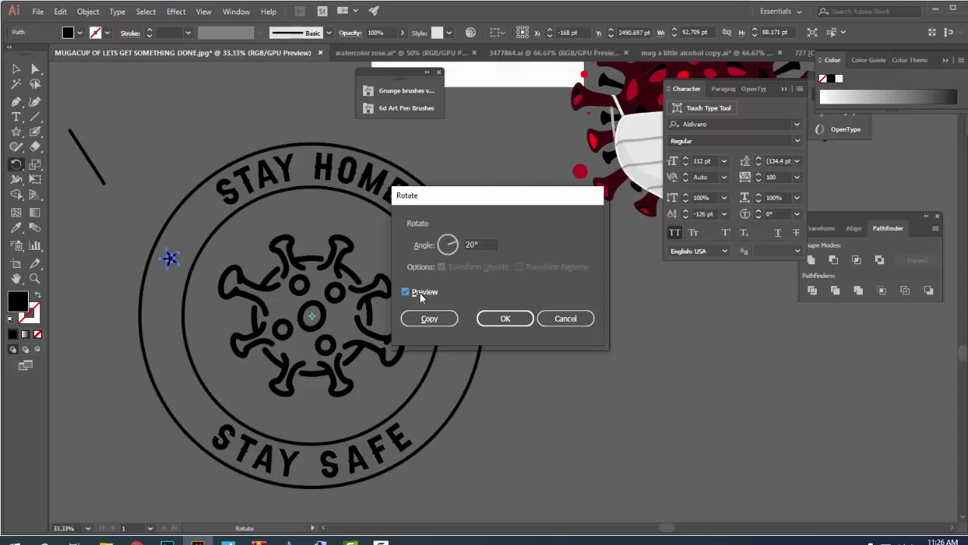
pyautogui.click(420, 293)
pyautogui.click(474, 246)
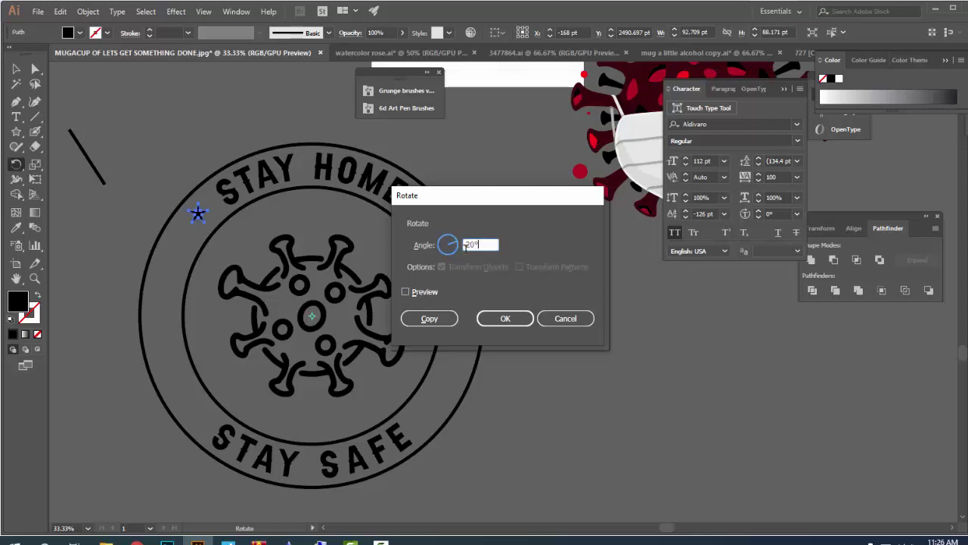
pyautogui.write('15')
pyautogui.click(421, 293)
pyautogui.click(421, 293)
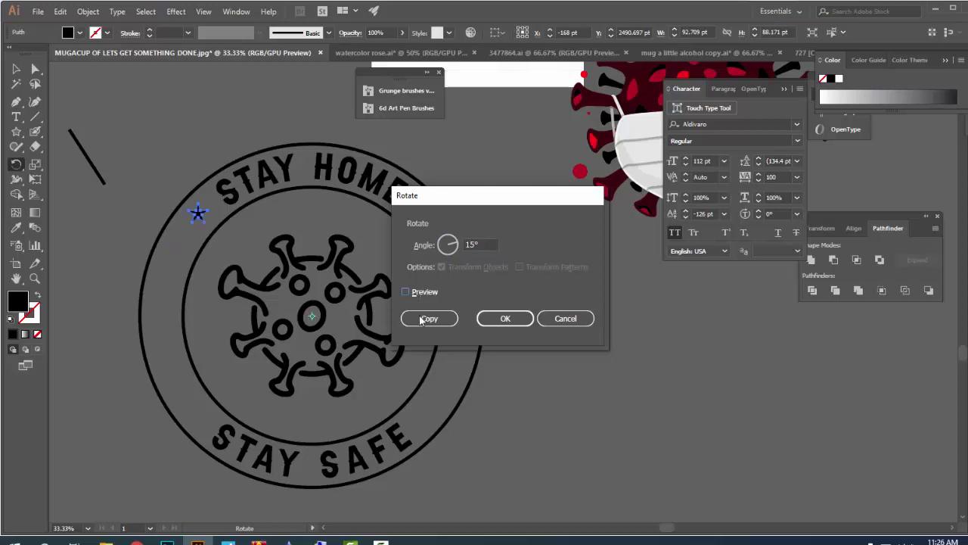
pyautogui.click(428, 318)
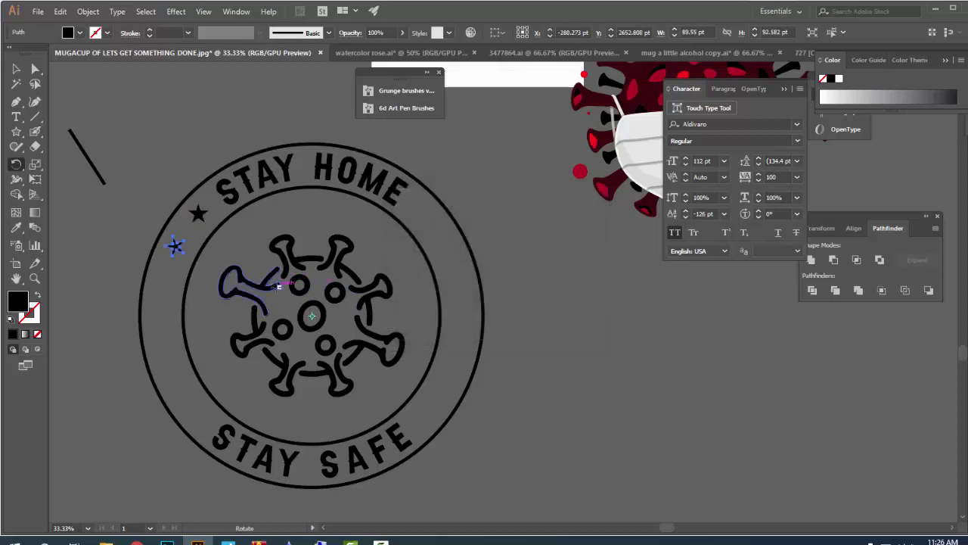
# - Repeat the 15° rotated star copy with Ctrl+D until stars circle the whole ring, then deselect
pyautogui.press('v')
pyautogui.hotkey('ctrl', 'd')
pyautogui.hotkey('ctrl', 'd')
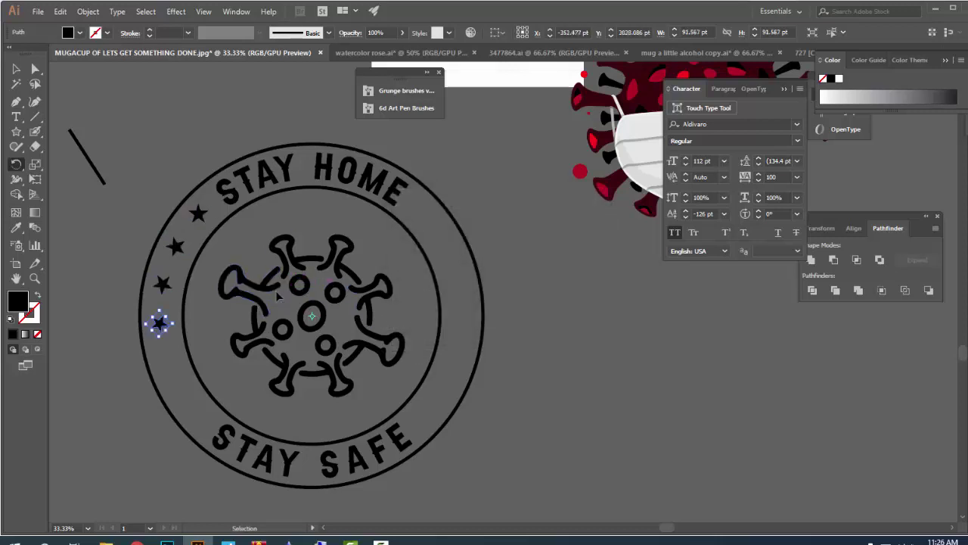
pyautogui.hotkey('ctrl', 'd')
pyautogui.hotkey('ctrl', 'd')
pyautogui.hotkey('ctrl', 'd')
pyautogui.hotkey('ctrl', 'd')
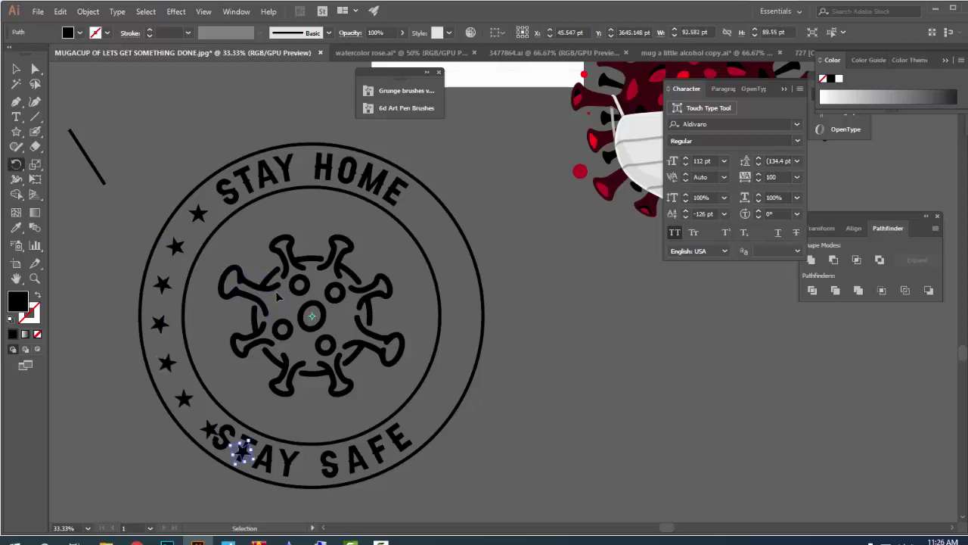
pyautogui.hotkey('ctrl', 'd')
pyautogui.hotkey('ctrl', 'd')
pyautogui.hotkey('ctrl', 'd')
pyautogui.hotkey('ctrl', 'd')
pyautogui.hotkey('ctrl', 'd')
pyautogui.hotkey('ctrl', 'd')
pyautogui.hotkey('ctrl', 'd')
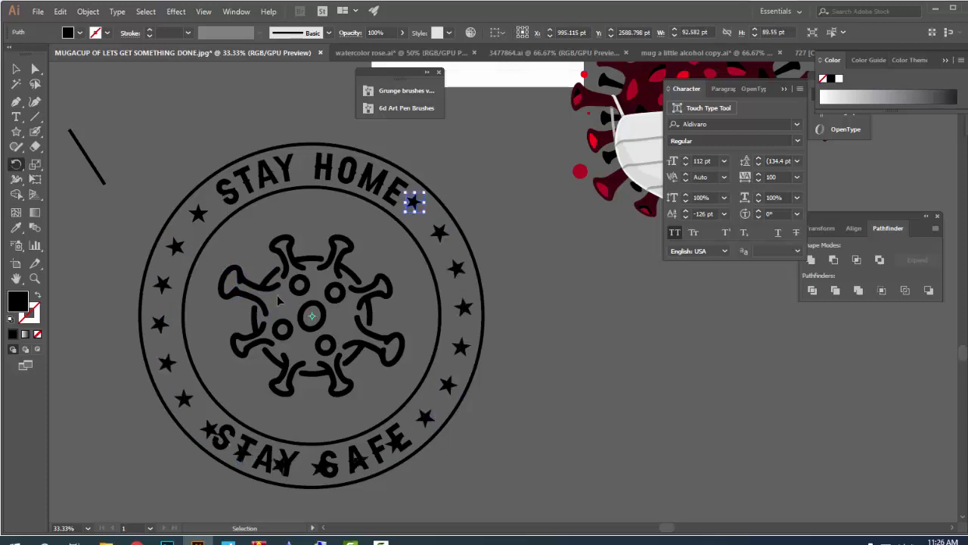
pyautogui.hotkey('ctrl', 'd')
pyautogui.hotkey('ctrl', 'd')
pyautogui.hotkey('ctrl', 'd')
pyautogui.hotkey('ctrl', 'd')
pyautogui.hotkey('ctrl', 'd')
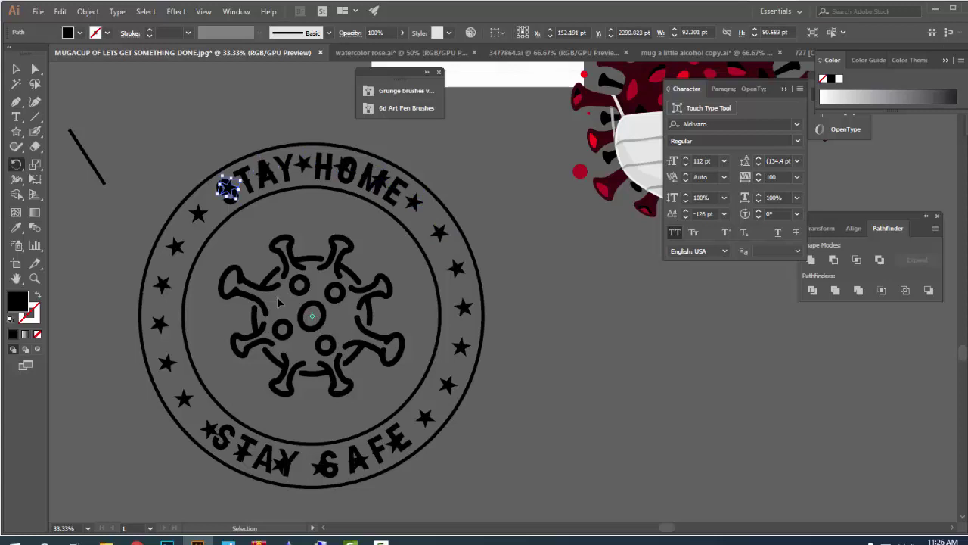
pyautogui.hotkey('ctrl', 'z')
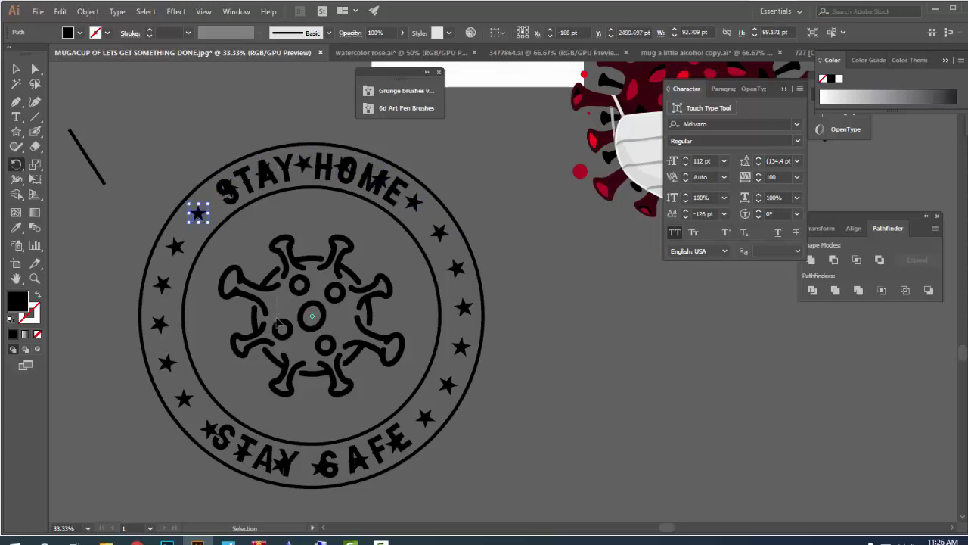
pyautogui.hotkey('ctrl', 'd')
pyautogui.press('r')
pyautogui.press('v')
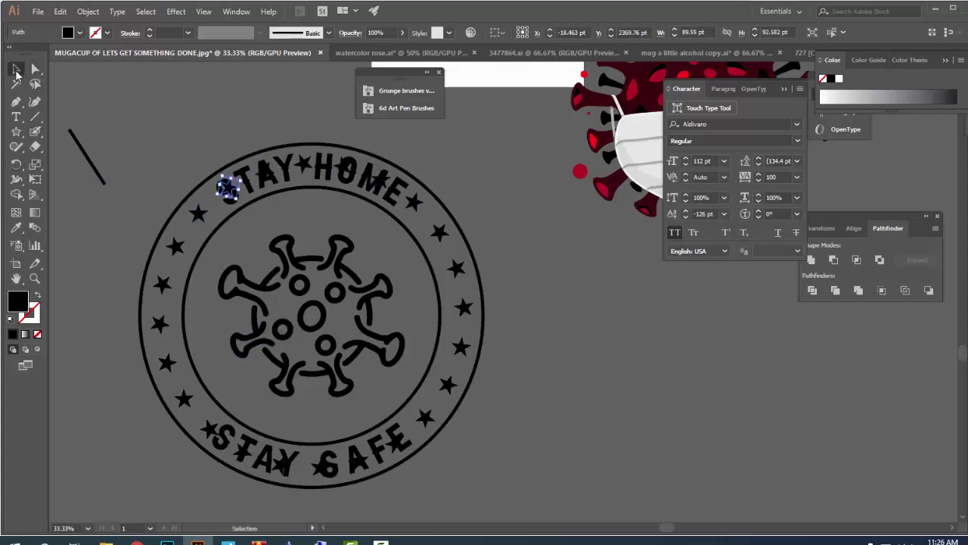
pyautogui.click(242, 115)
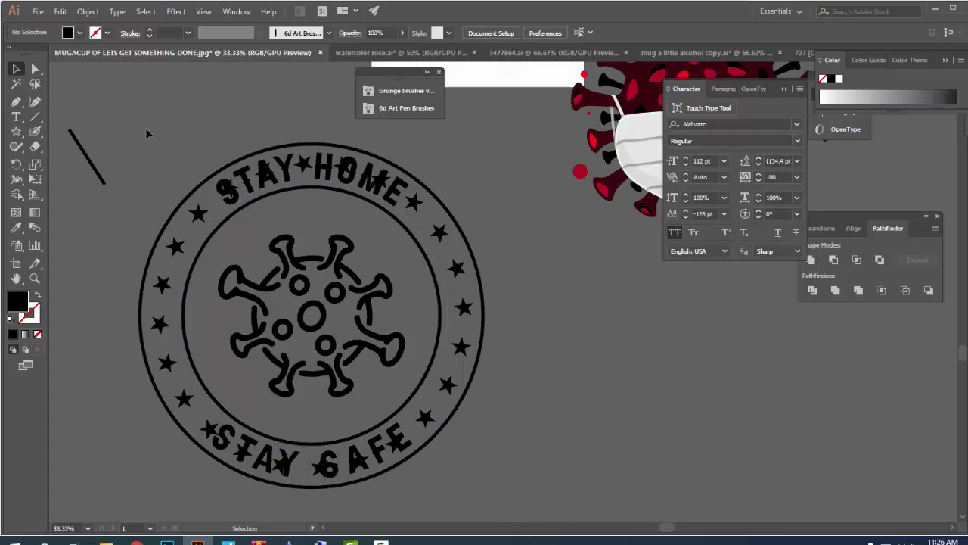
# - Select only the stars, excluding the virus and both circles, and group them
pyautogui.click(223, 251)
pyautogui.click(144, 162)
pyautogui.moveTo(533, 489); pyautogui.dragTo(439, 416)
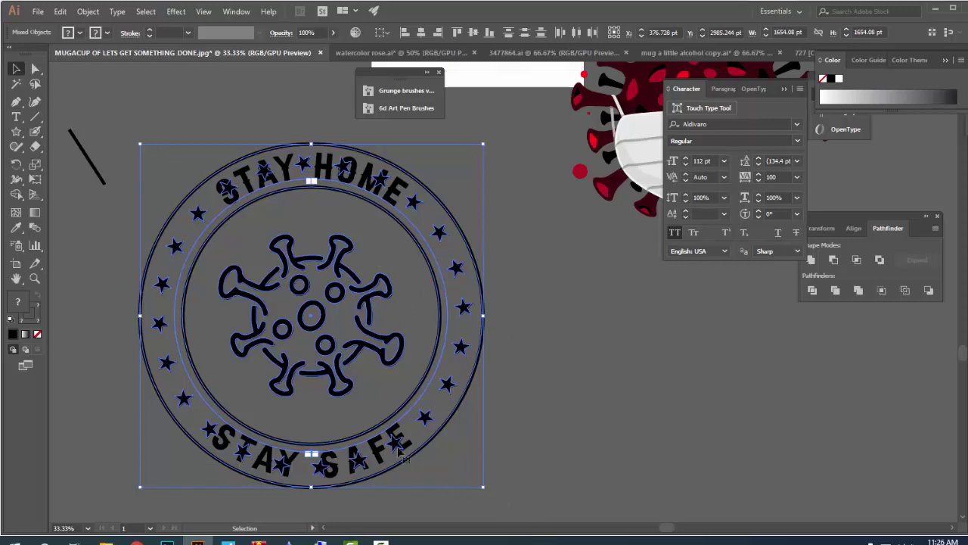
pyautogui.keyDown('shift'); pyautogui.click(396, 307); pyautogui.keyUp('shift')
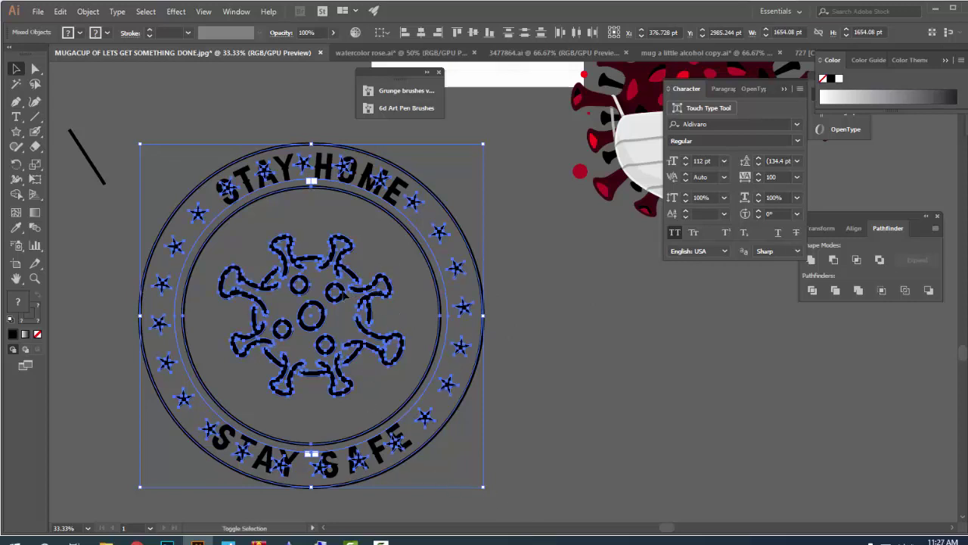
pyautogui.keyDown('shift'); pyautogui.click(335, 292); pyautogui.keyUp('shift')
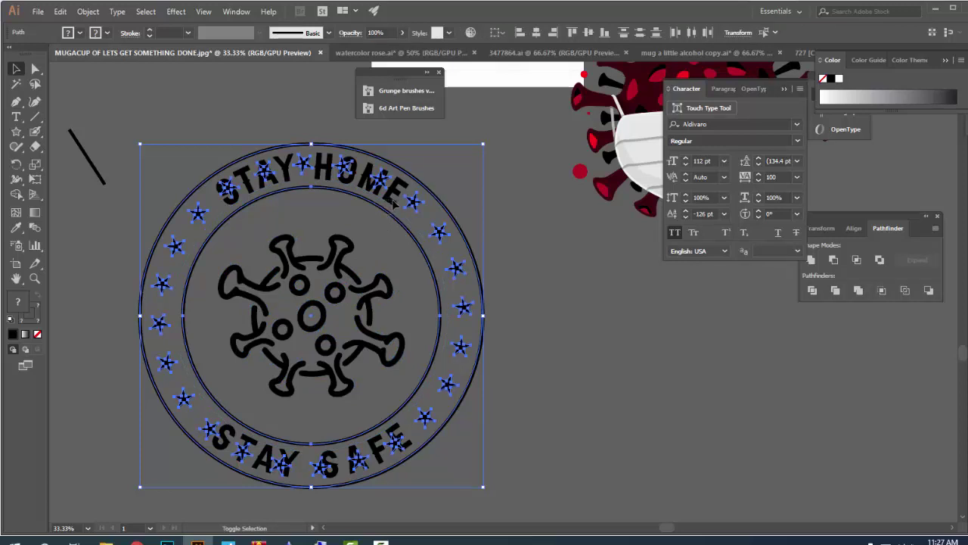
pyautogui.keyDown('shift'); pyautogui.click(395, 205); pyautogui.keyUp('shift')
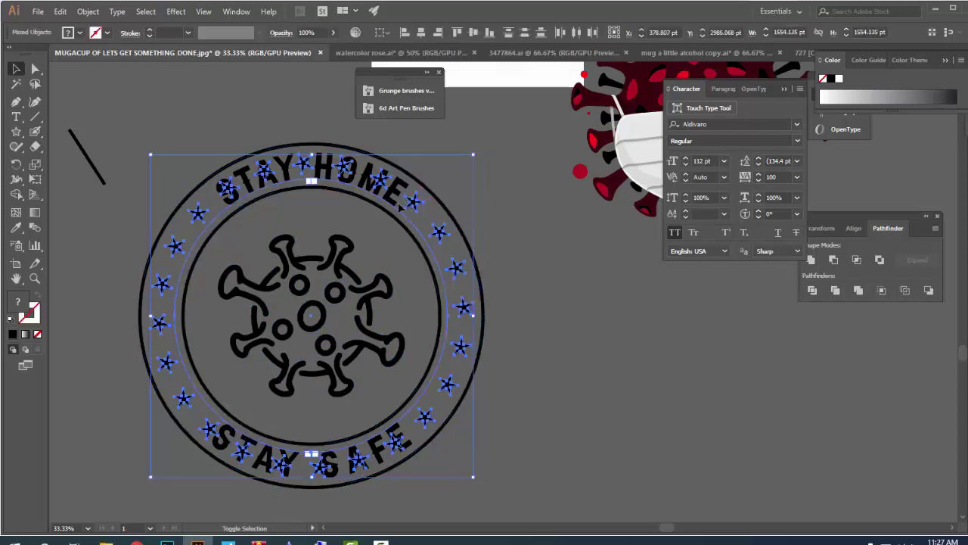
pyautogui.keyDown('shift'); pyautogui.click(328, 186); pyautogui.keyUp('shift')
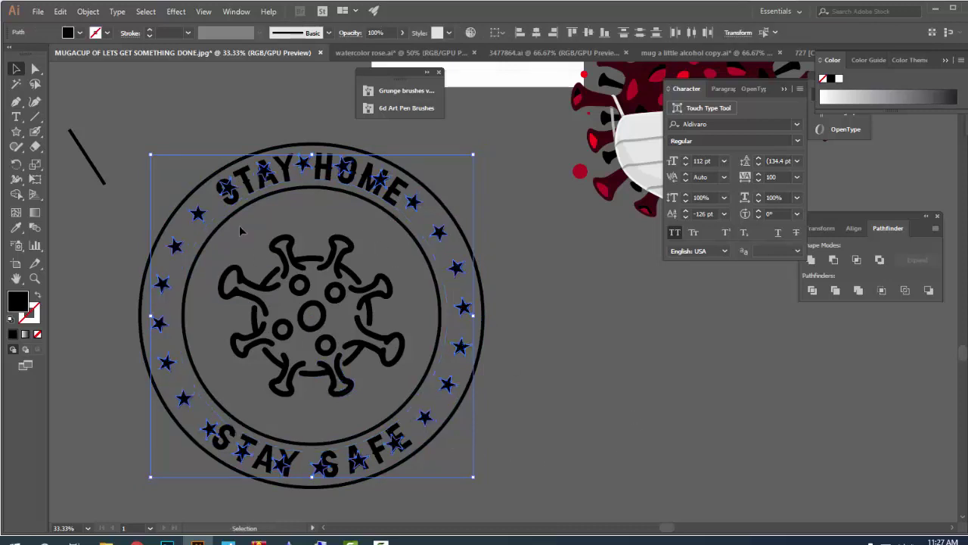
pyautogui.rightClick(226, 187)
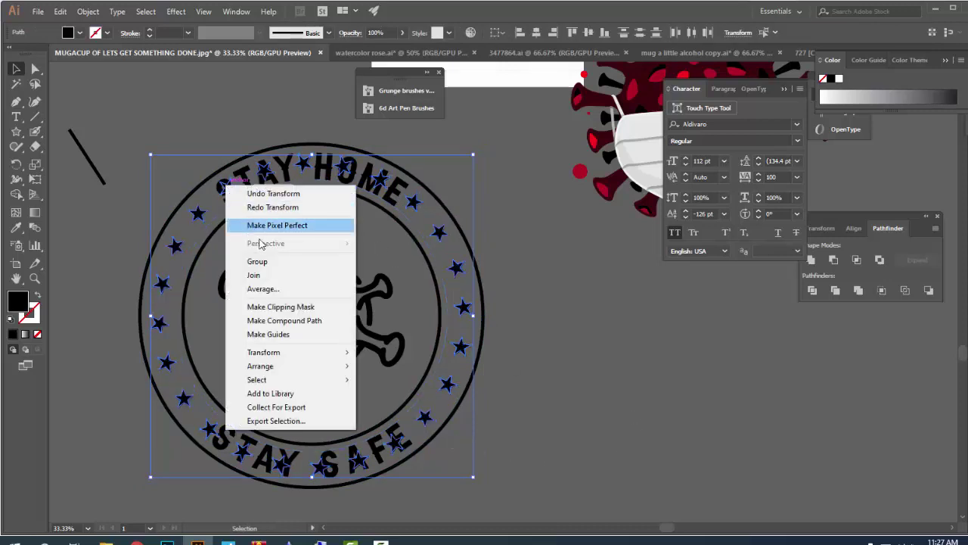
pyautogui.click(271, 261)
pyautogui.click(551, 326)
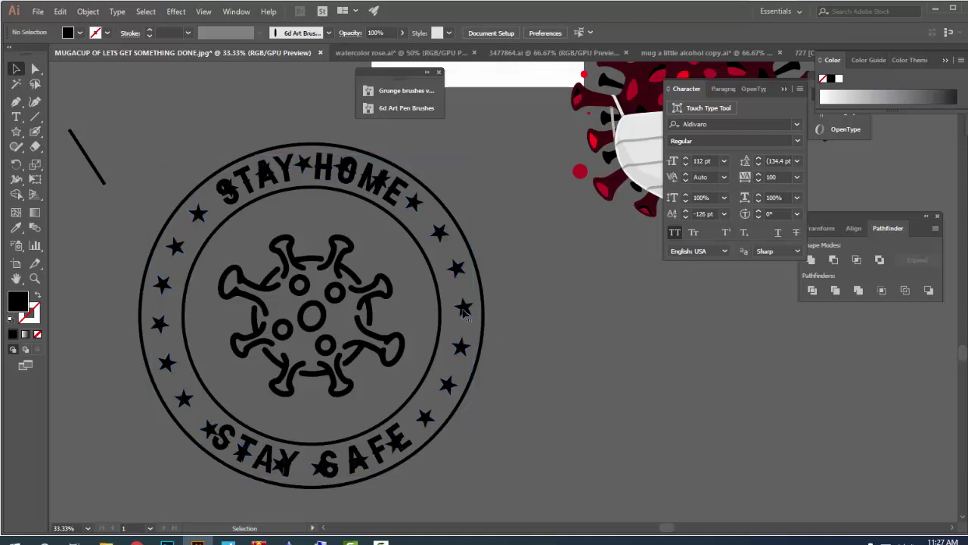
# - Rotate the star group slightly and scale it a touch smaller from its corner handles
pyautogui.click(463, 307)
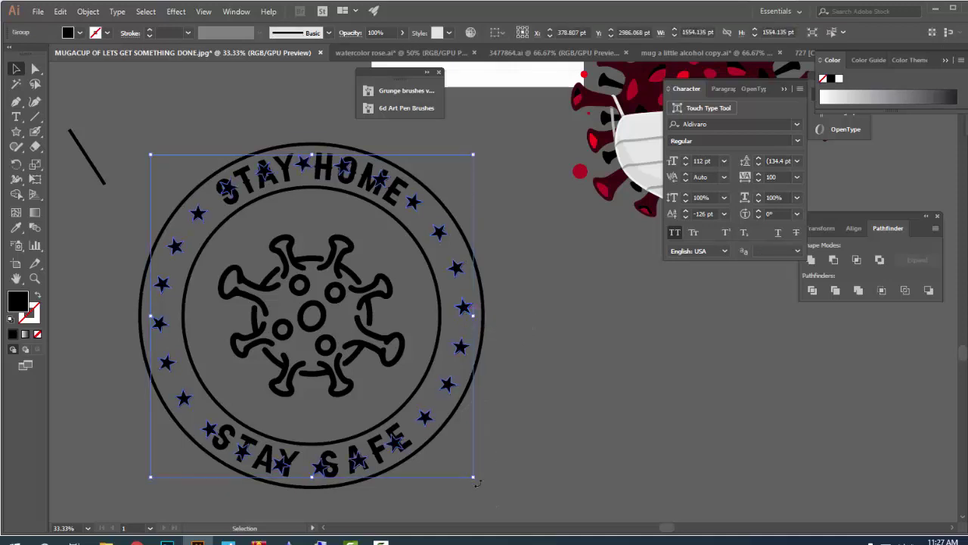
pyautogui.moveTo(474, 480); pyautogui.dragTo(459, 493)
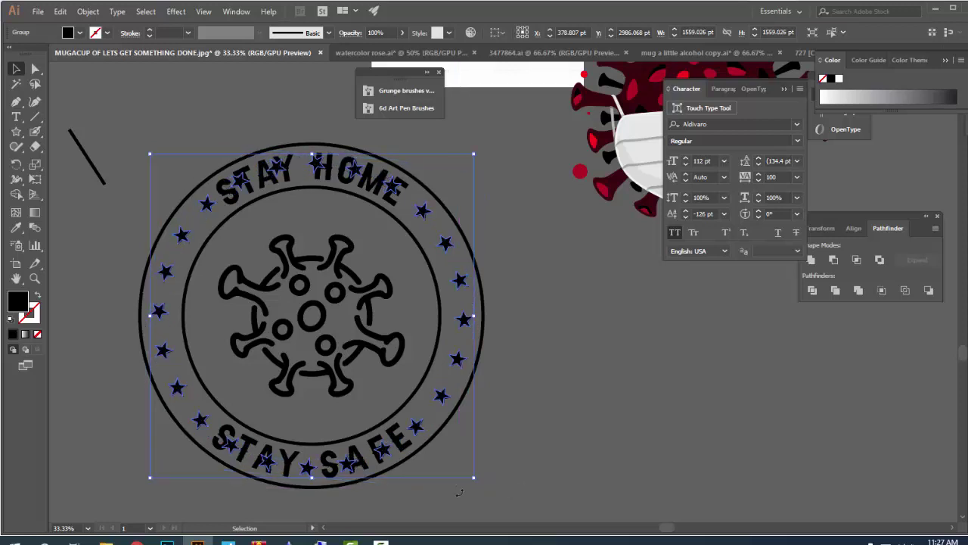
pyautogui.moveTo(416, 436)
pyautogui.mouseDown()
pyautogui.moveTo(227, 444)
pyautogui.moveTo(422, 430)
pyautogui.mouseUp()
pyautogui.moveTo(475, 481); pyautogui.dragTo(468, 497)
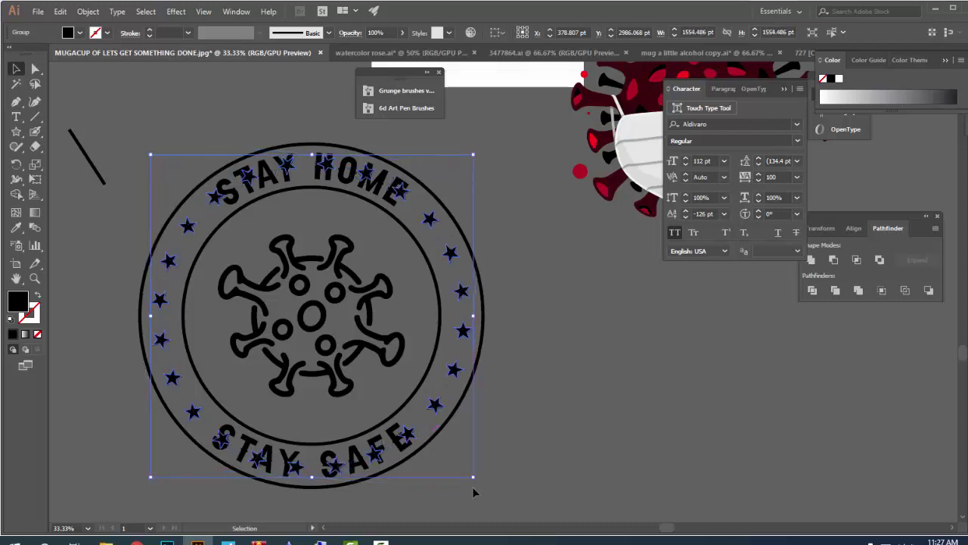
pyautogui.moveTo(475, 484); pyautogui.dragTo(473, 490)
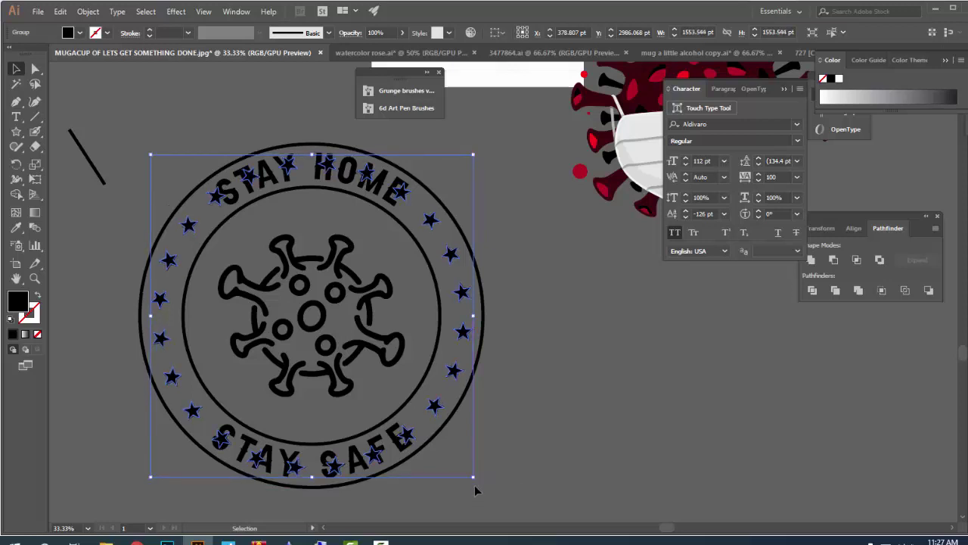
pyautogui.click(474, 485)
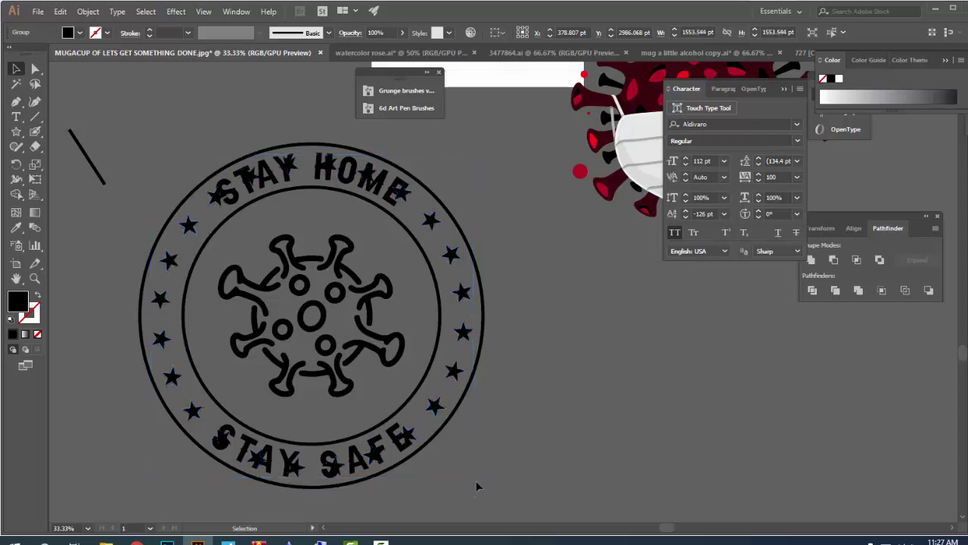
pyautogui.click(412, 437)
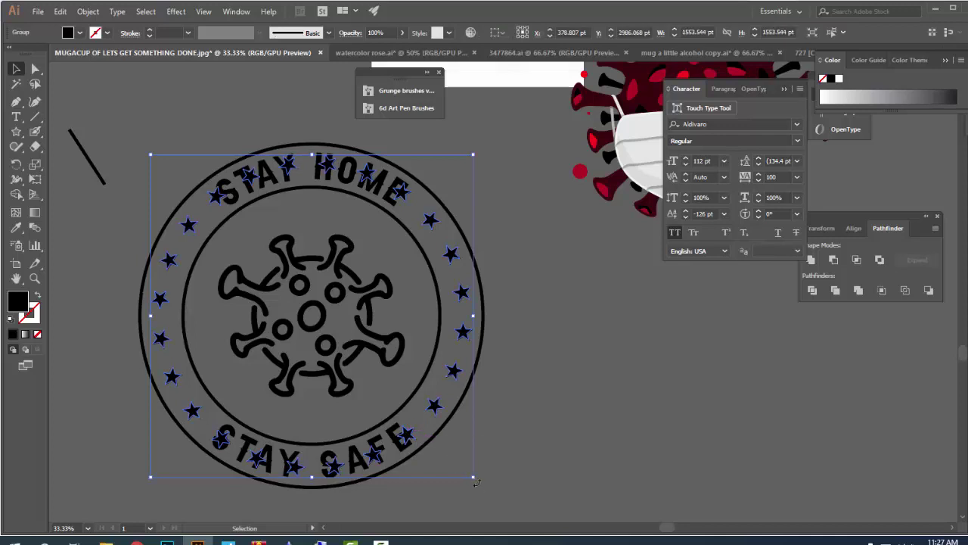
pyautogui.moveTo(476, 482); pyautogui.dragTo(476, 485)
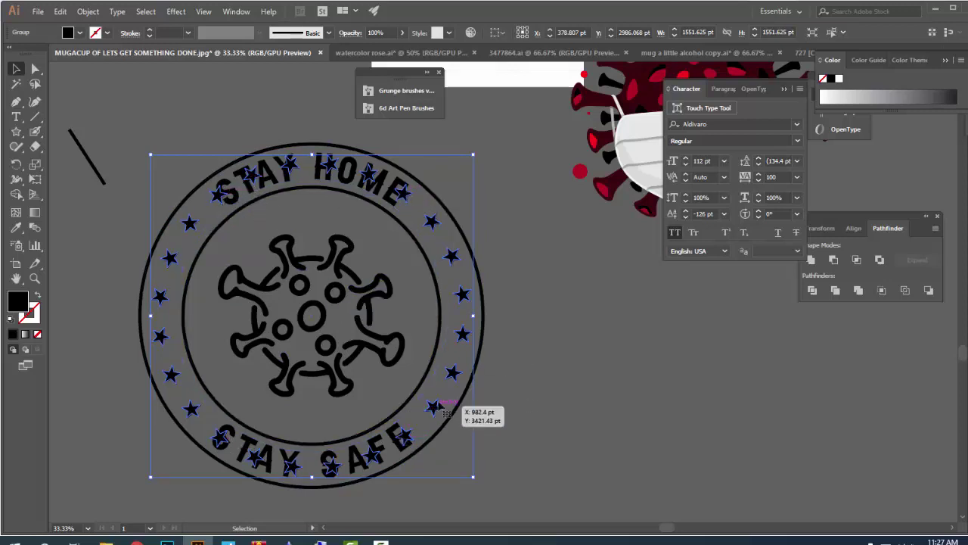
# - Pick the Eraser tool and pan the view so the badge sits higher
pyautogui.click(34, 147)
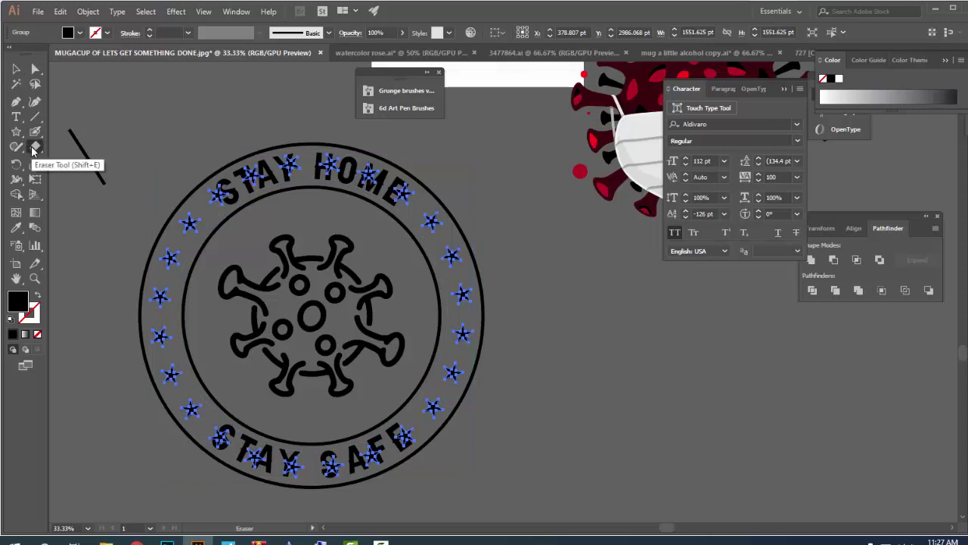
pyautogui.moveTo(34, 149); pyautogui.dragTo(83, 148)
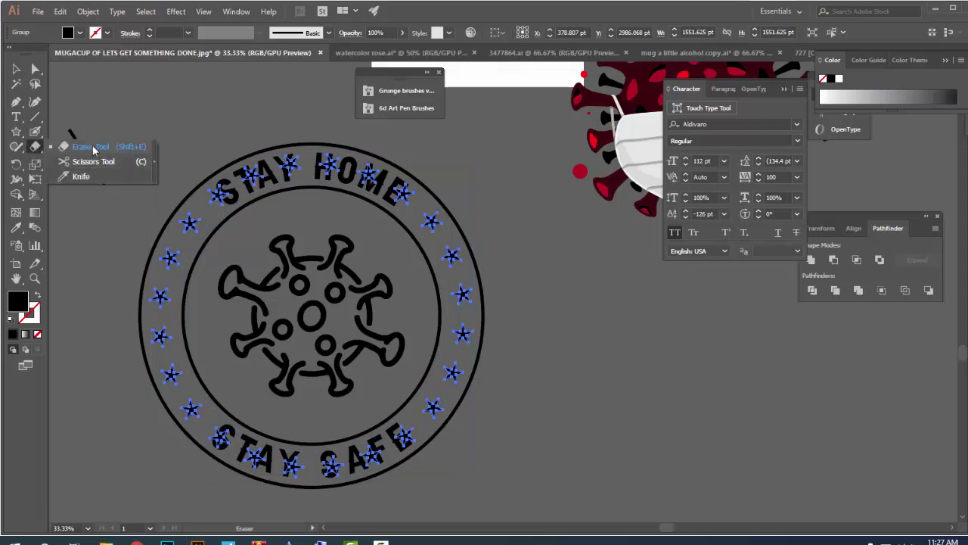
pyautogui.moveTo(275, 466); pyautogui.dragTo(285, 397)
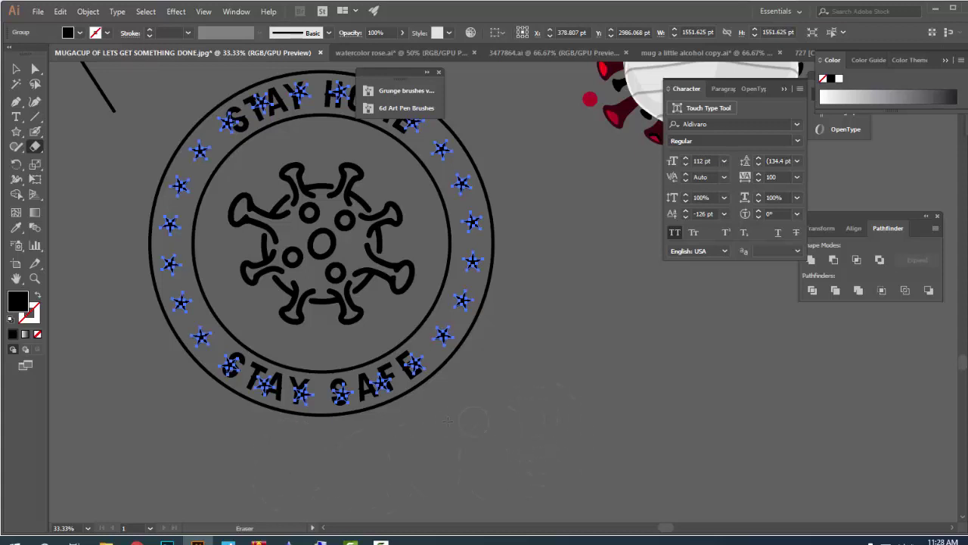
# - Erase the stars overlapping the curved STAY SAFE lettering
pyautogui.scroll(2, 418, 386)
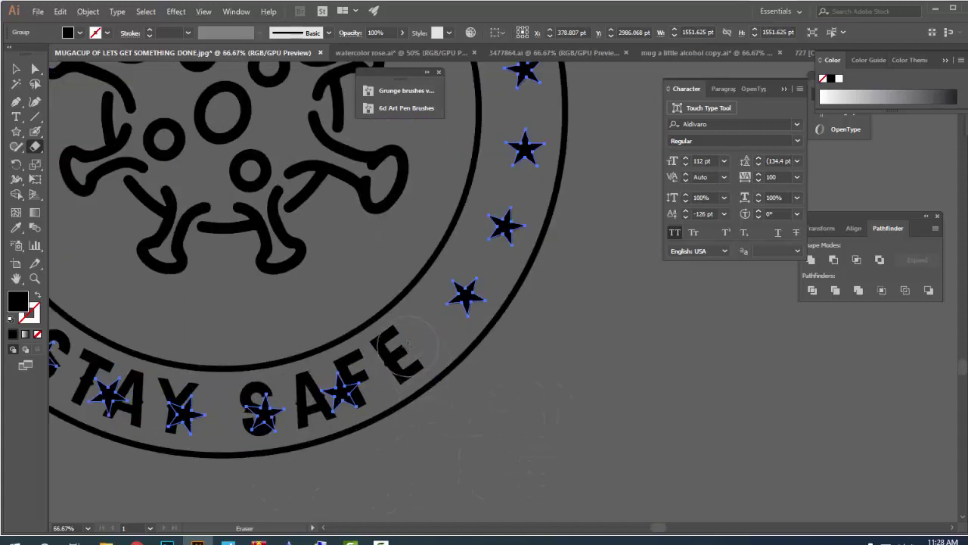
pyautogui.moveTo(350, 377); pyautogui.dragTo(229, 403)
pyautogui.hscroll(-2, 229, 402)
pyautogui.hscroll(-2, 229, 402)
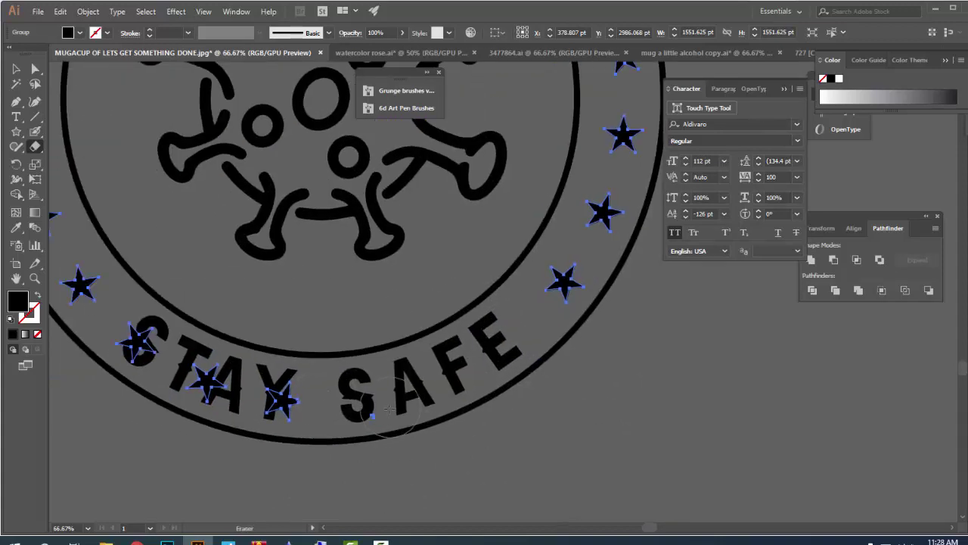
pyautogui.moveTo(412, 394)
pyautogui.mouseDown()
pyautogui.moveTo(216, 395)
pyautogui.moveTo(140, 340)
pyautogui.mouseUp()
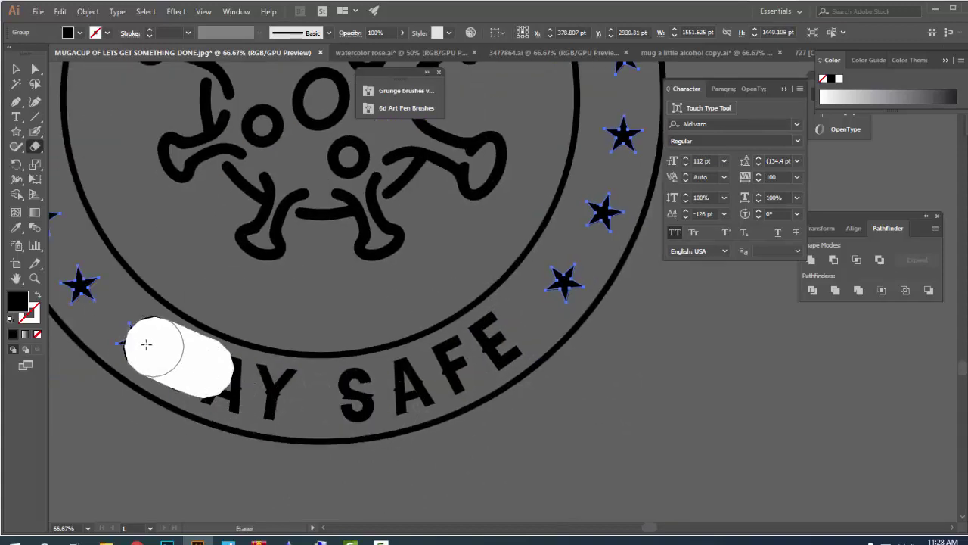
# - Erase the stars over STAY and HOME, then bring the whole badge back into view
pyautogui.scroll(-1, 216, 374)
pyautogui.scroll(2, 216, 374)
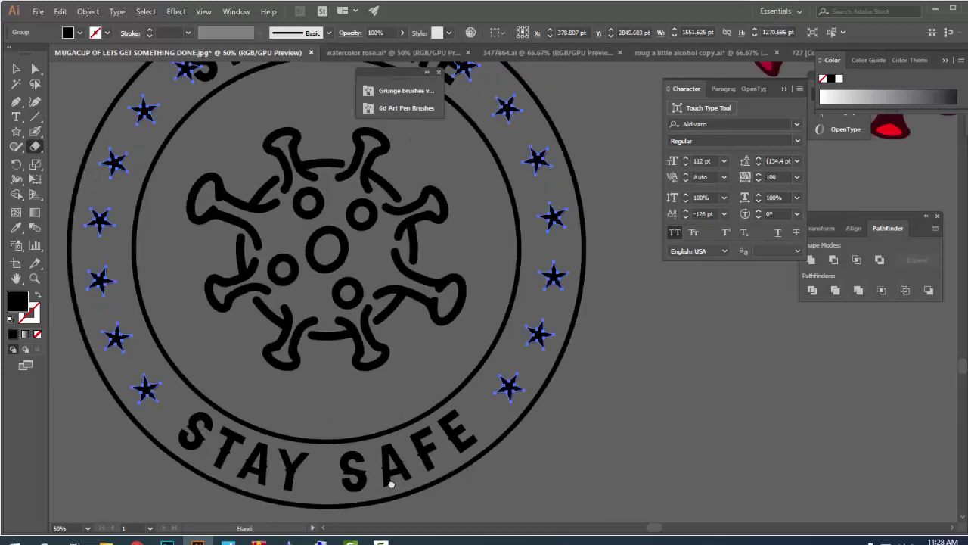
pyautogui.scroll(2, 216, 373)
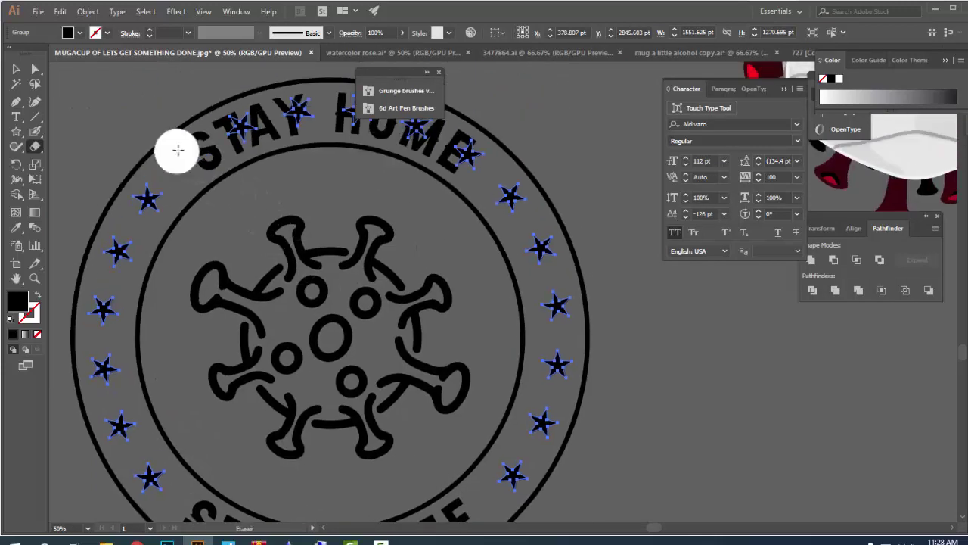
pyautogui.moveTo(175, 149); pyautogui.dragTo(336, 113)
pyautogui.scroll(3, 361, 186)
pyautogui.moveTo(310, 193); pyautogui.dragTo(465, 269)
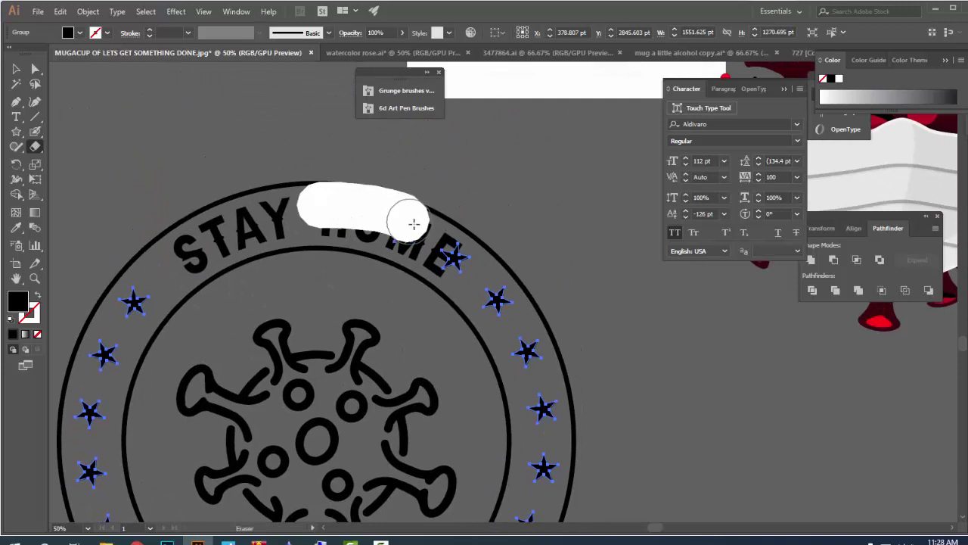
pyautogui.hotkey('ctrl', 'shift', 'a')
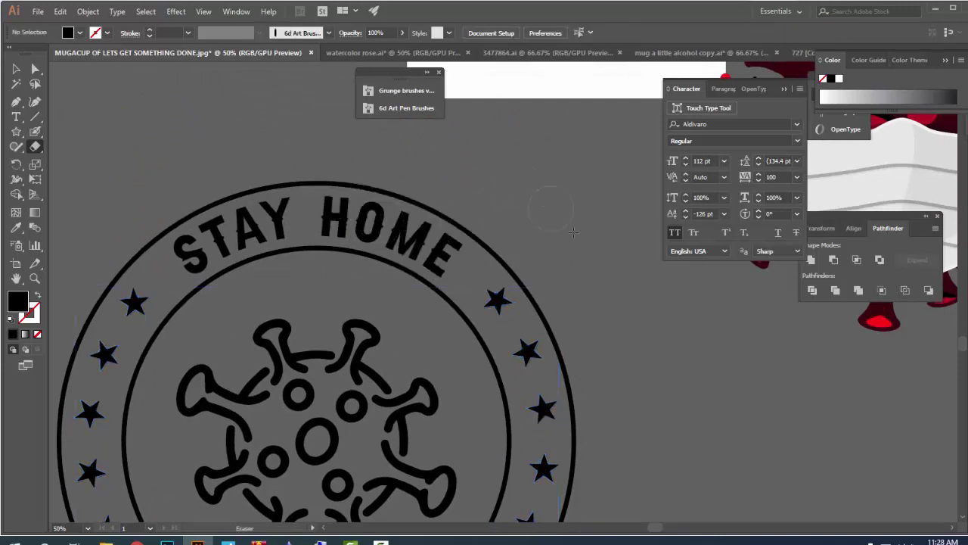
pyautogui.scroll(-2, 605, 371)
pyautogui.moveTo(605, 371); pyautogui.dragTo(514, 326)
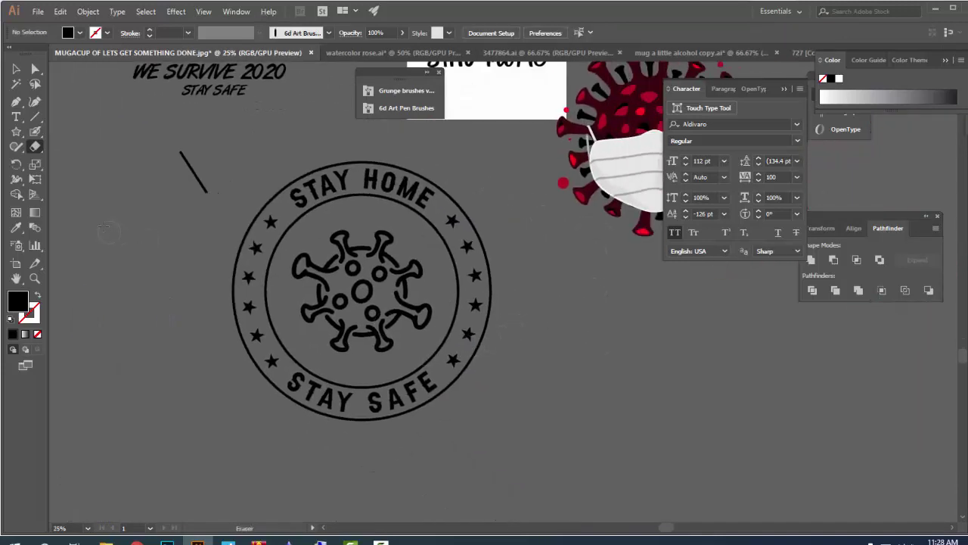
# - Move the WE SURVIVE 2020 text line out beside the badge's lower right
pyautogui.click(17, 69)
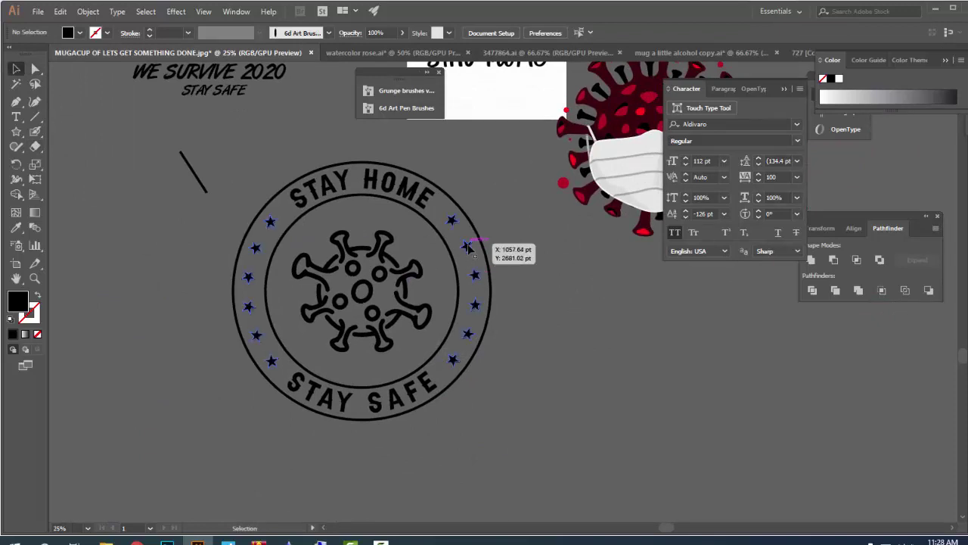
pyautogui.click(467, 246)
pyautogui.click(546, 305)
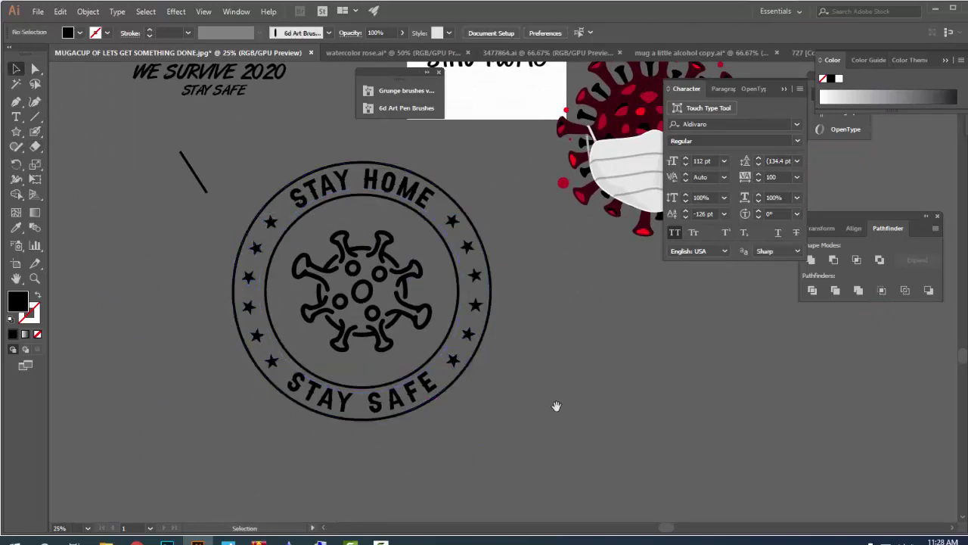
pyautogui.scroll(3, 552, 424)
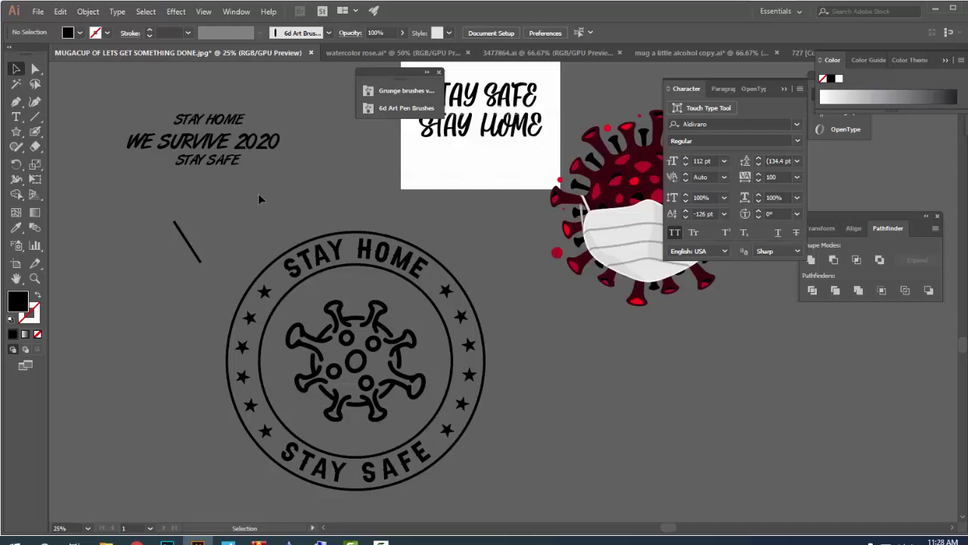
pyautogui.click(235, 145)
pyautogui.moveTo(309, 190); pyautogui.dragTo(266, 164)
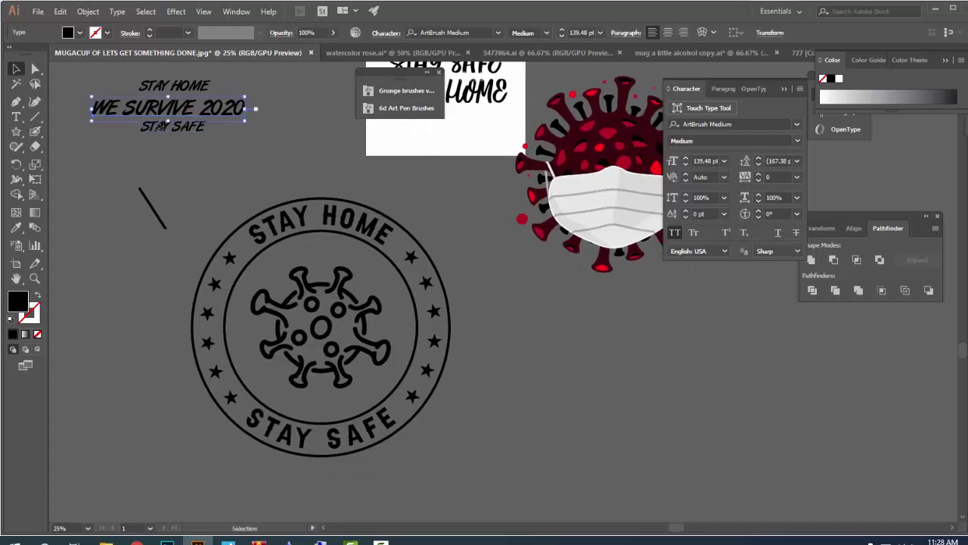
pyautogui.moveTo(162, 110); pyautogui.dragTo(571, 385)
pyautogui.click(586, 365)
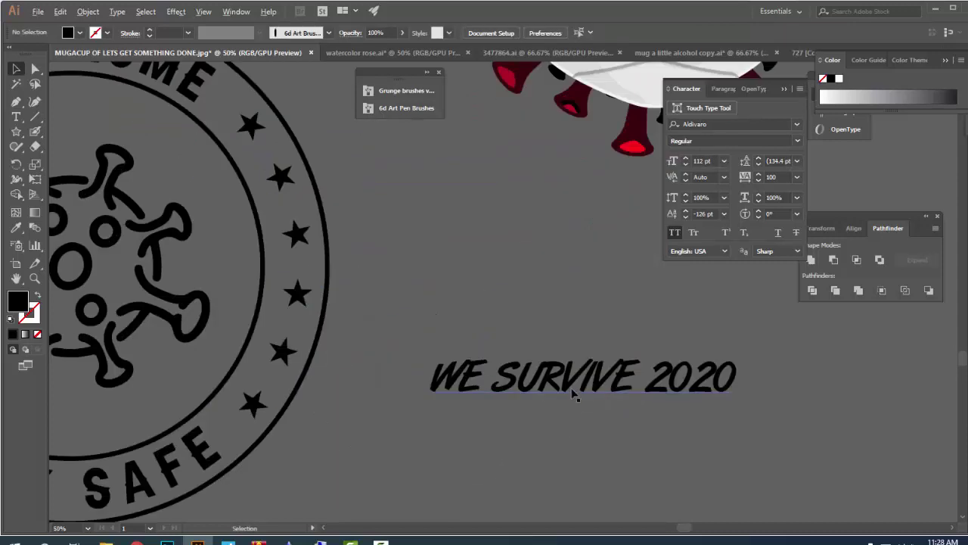
# - Copy WE out of the WE SURVIVE 2020 line and place it below STAY HOME
pyautogui.doubleClick(604, 382)
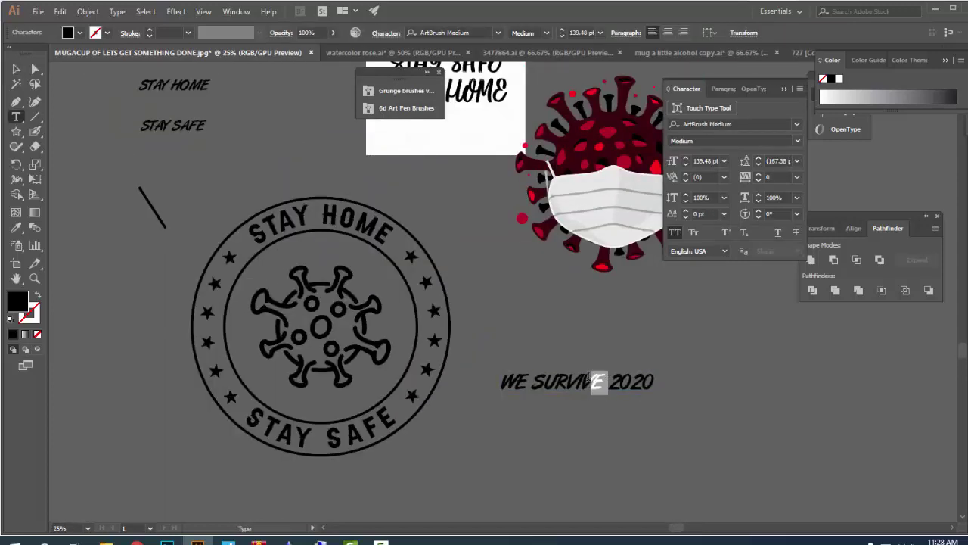
pyautogui.moveTo(605, 376); pyautogui.dragTo(500, 381)
pyautogui.click(536, 394)
pyautogui.press('ctrl')
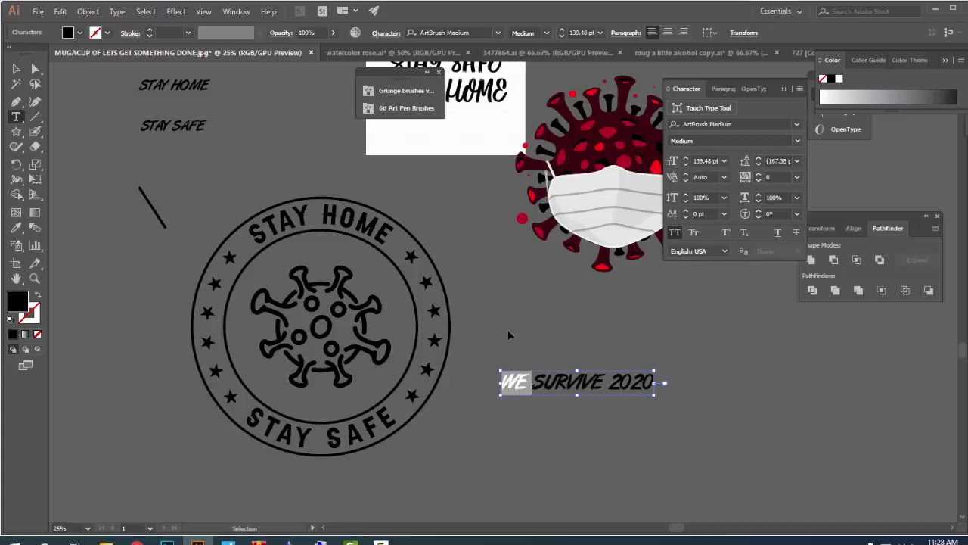
pyautogui.hotkey('ctrl', 'c')
pyautogui.keyDown('ctrl'); pyautogui.click(508, 333); pyautogui.keyUp('ctrl')
pyautogui.hotkey('ctrl', 'v')
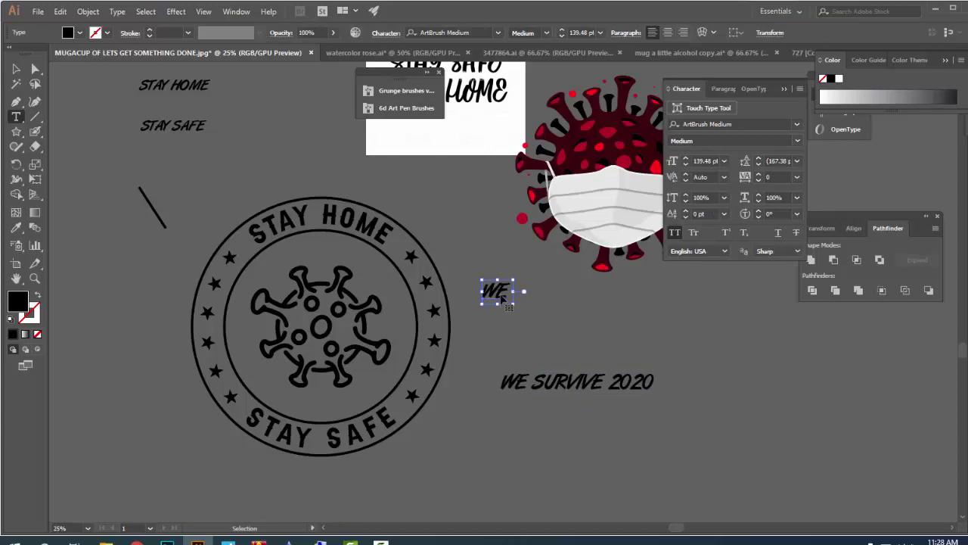
pyautogui.moveTo(503, 301); pyautogui.dragTo(328, 263)
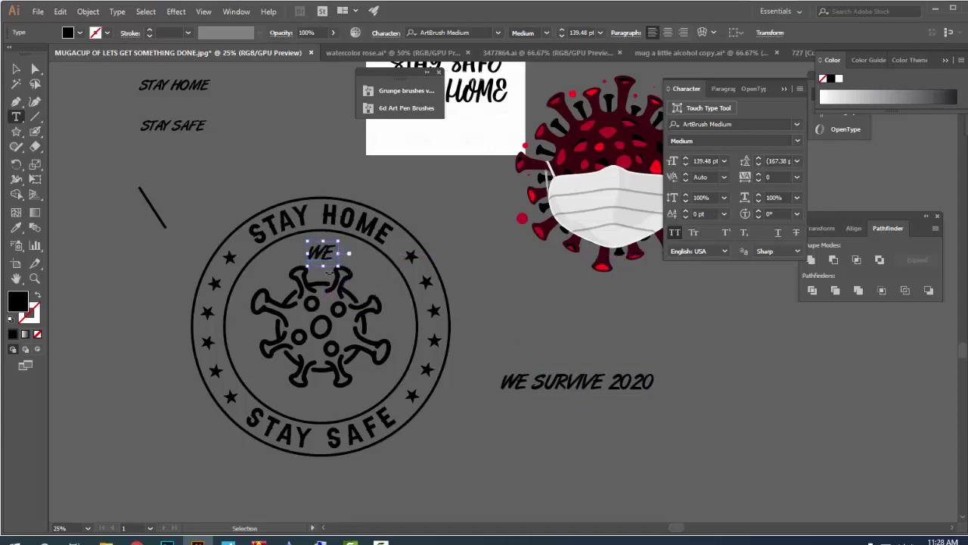
# - Paste a copy of SURVIVE into the badge centre and enlarge it across the middle
pyautogui.moveTo(603, 378); pyautogui.dragTo(533, 382)
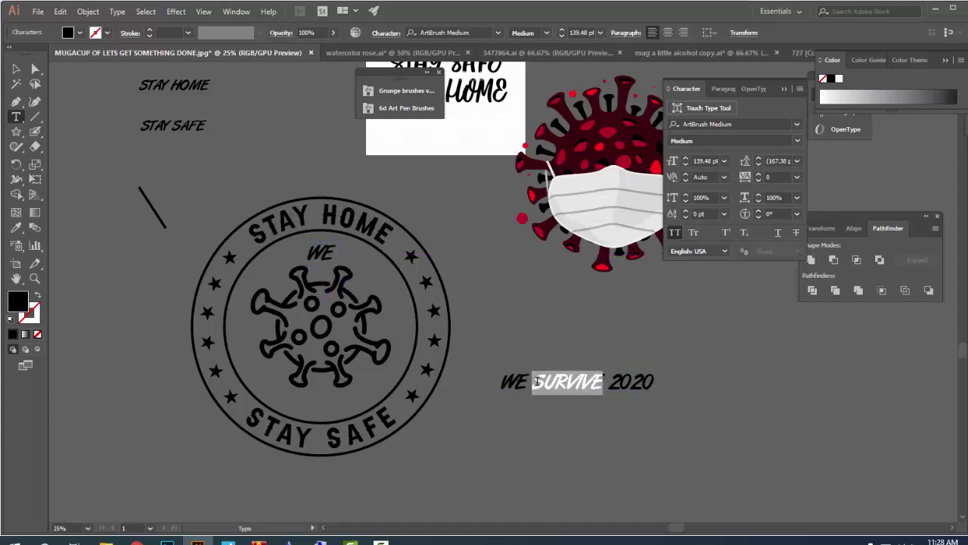
pyautogui.hotkey('ctrl', 'c')
pyautogui.hotkey('ctrl', 'v')
pyautogui.moveTo(503, 291); pyautogui.dragTo(333, 321)
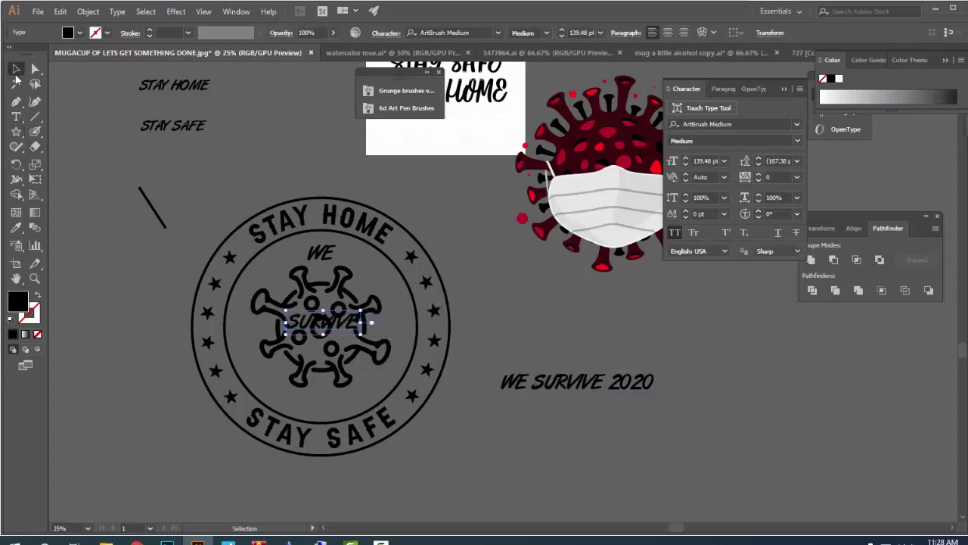
pyautogui.click(16, 69)
pyautogui.moveTo(363, 328); pyautogui.dragTo(403, 366)
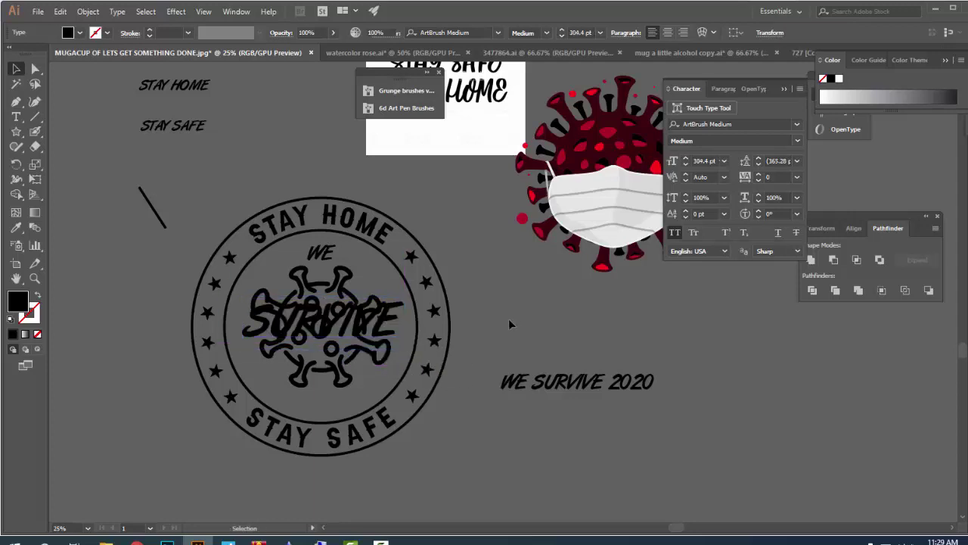
pyautogui.click(529, 348)
# - Copy 2020 out of the line and drop it inside the badge above STAY SAFE
pyautogui.doubleClick(626, 386)
pyautogui.tripleClick(614, 382)
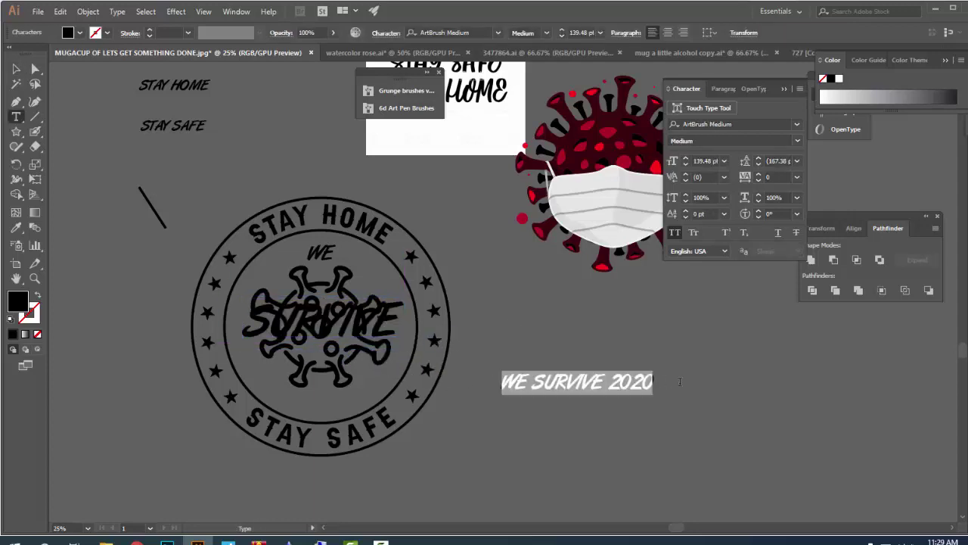
pyautogui.moveTo(654, 382); pyautogui.dragTo(608, 387)
pyautogui.press('Escape')
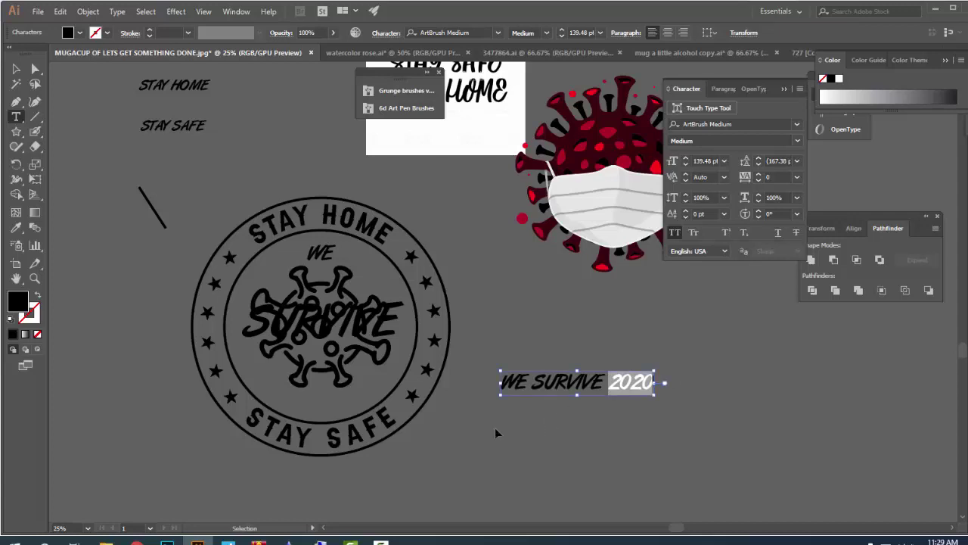
pyautogui.hotkey('ctrl', 'v')
pyautogui.moveTo(495, 298); pyautogui.dragTo(320, 406)
pyautogui.keyDown('ctrl'); pyautogui.click(459, 430); pyautogui.keyUp('ctrl')
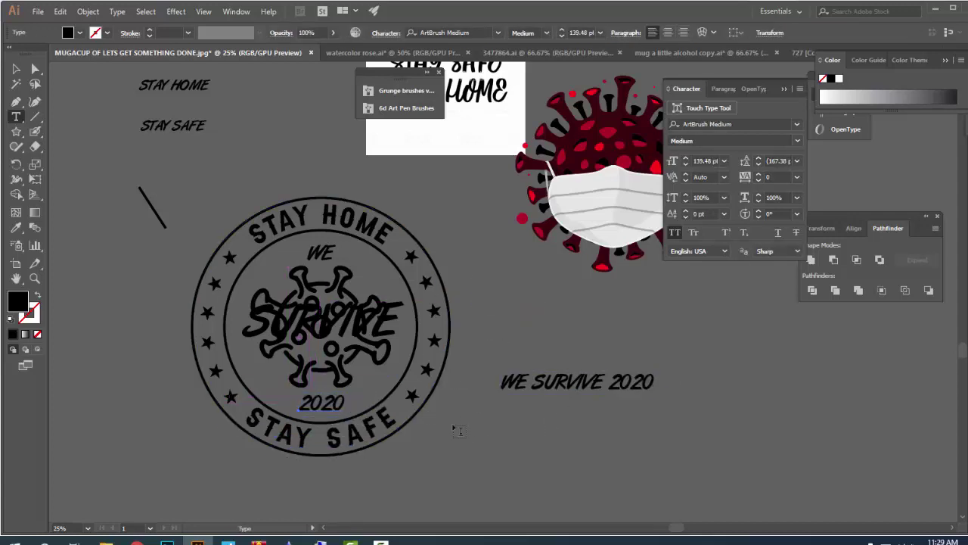
pyautogui.click(16, 70)
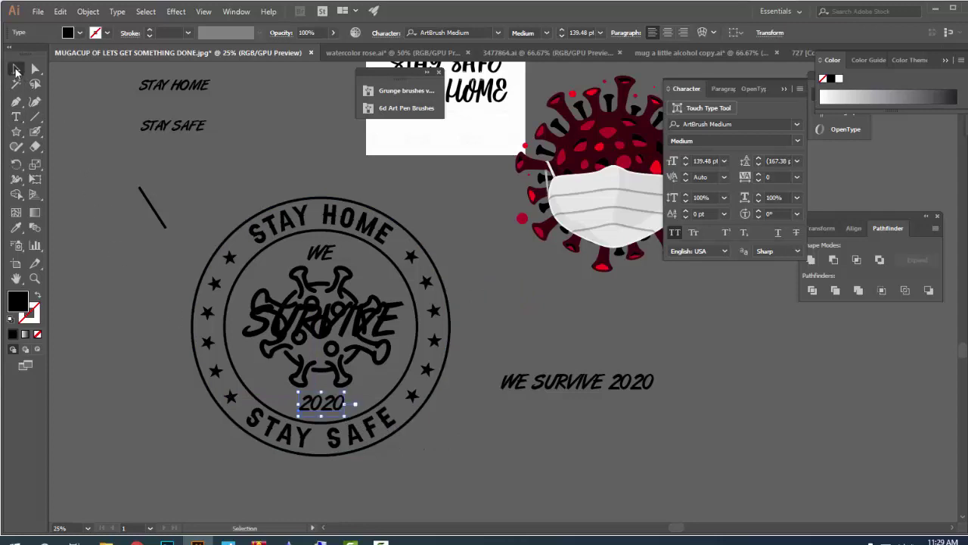
pyautogui.click(114, 158)
pyautogui.scroll(2, 357, 321)
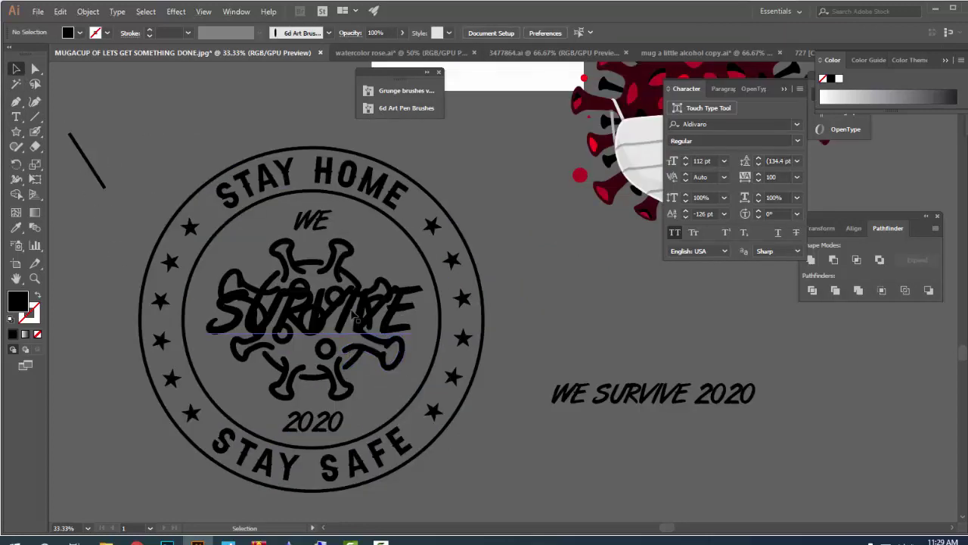
# - Fill SURVIVE with the virus icon's red using the Eyedropper
pyautogui.click(357, 325)
pyautogui.scroll(-2, 481, 423)
pyautogui.click(487, 437)
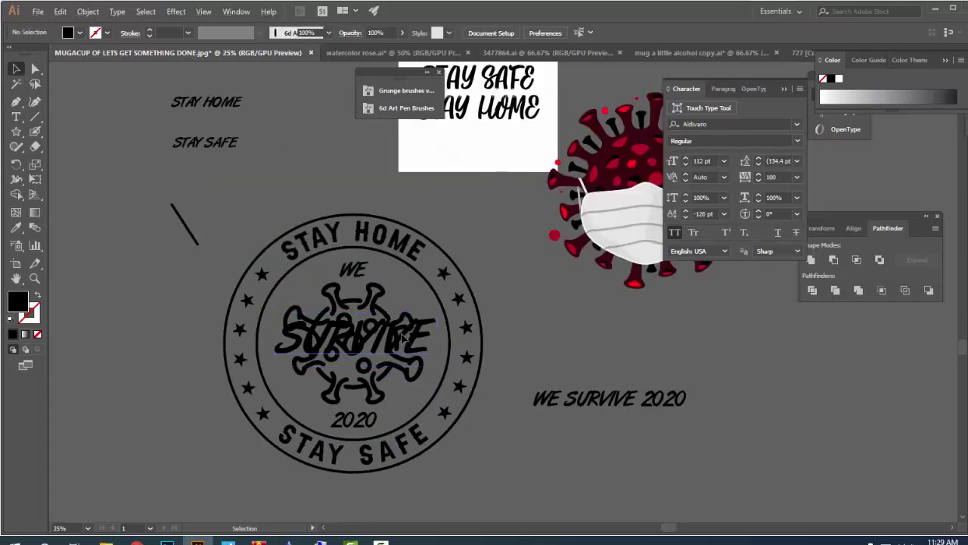
pyautogui.click(408, 340)
pyautogui.press('i')
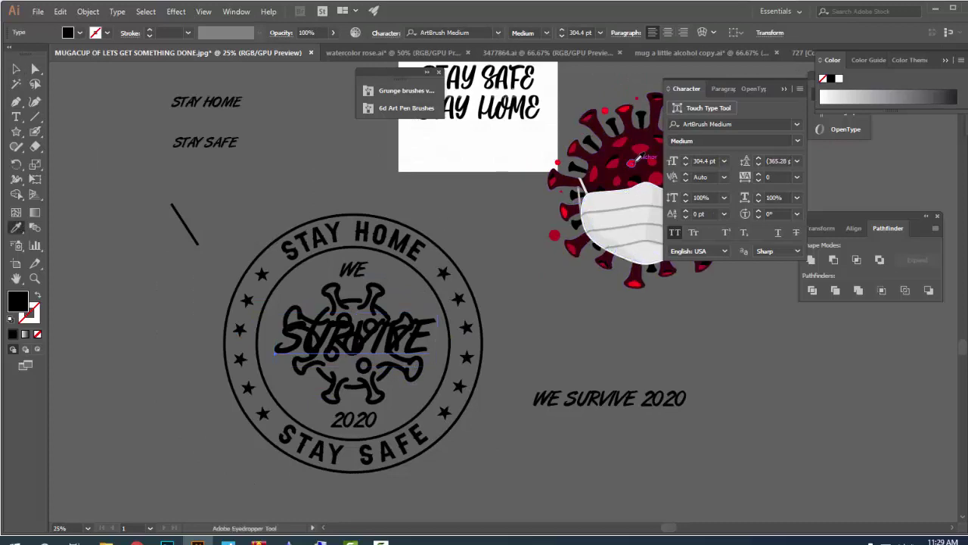
pyautogui.click(564, 230)
pyautogui.hotkey('ctrl', 'shift', 'a')
pyautogui.scroll(1, 473, 401)
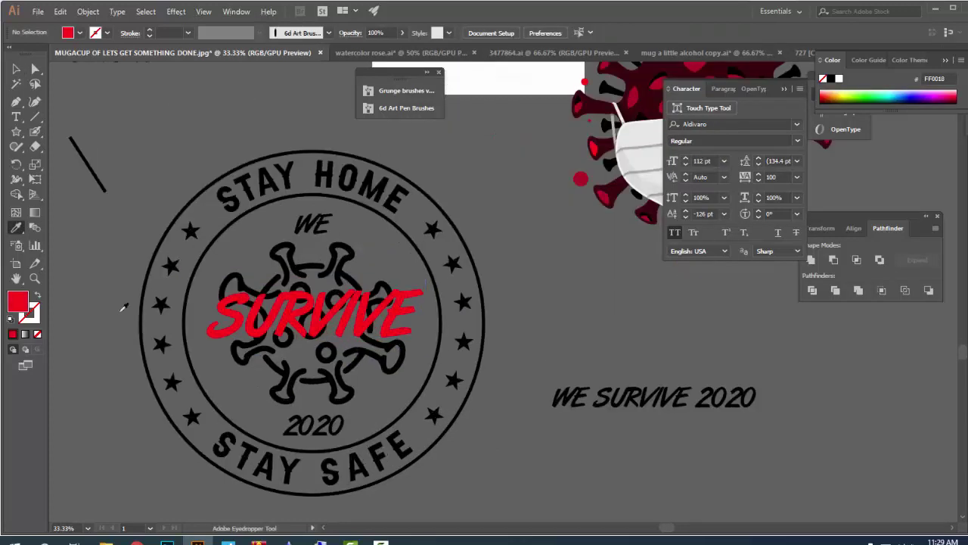
# - Enlarge the red SURVIVE further and nudge it slightly lower over the virus icon
pyautogui.click(16, 70)
pyautogui.moveTo(371, 385); pyautogui.dragTo(364, 356)
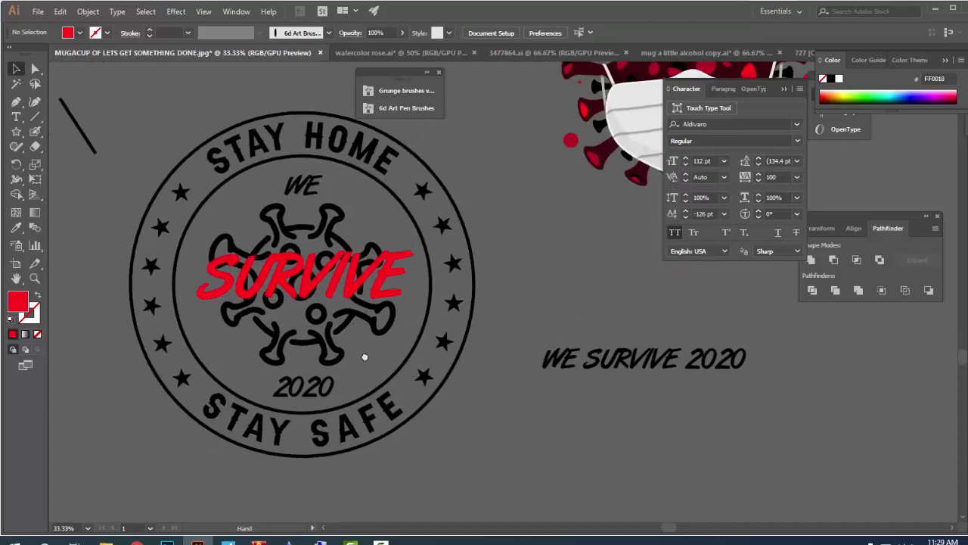
pyautogui.click(405, 298)
pyautogui.moveTo(413, 324); pyautogui.dragTo(441, 331)
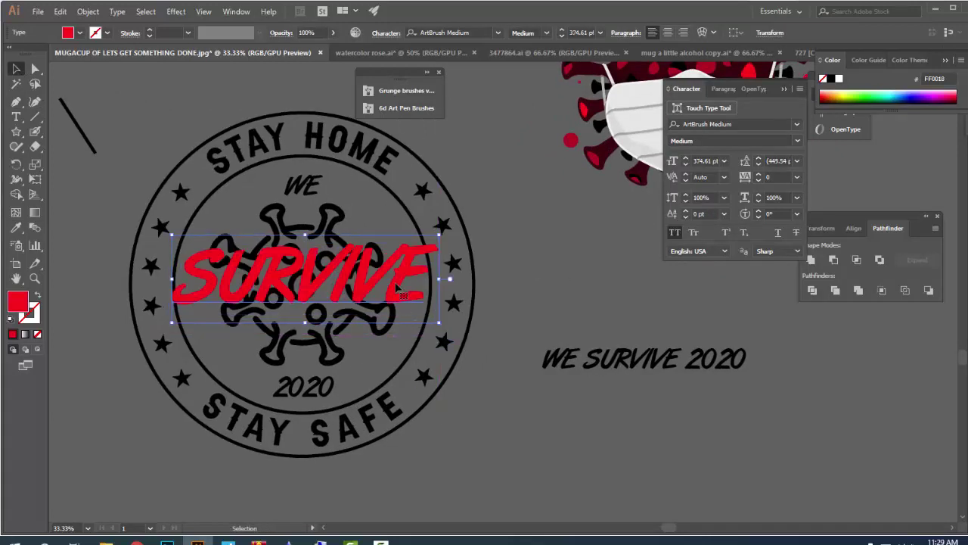
pyautogui.moveTo(399, 291); pyautogui.dragTo(401, 295)
pyautogui.click(484, 303)
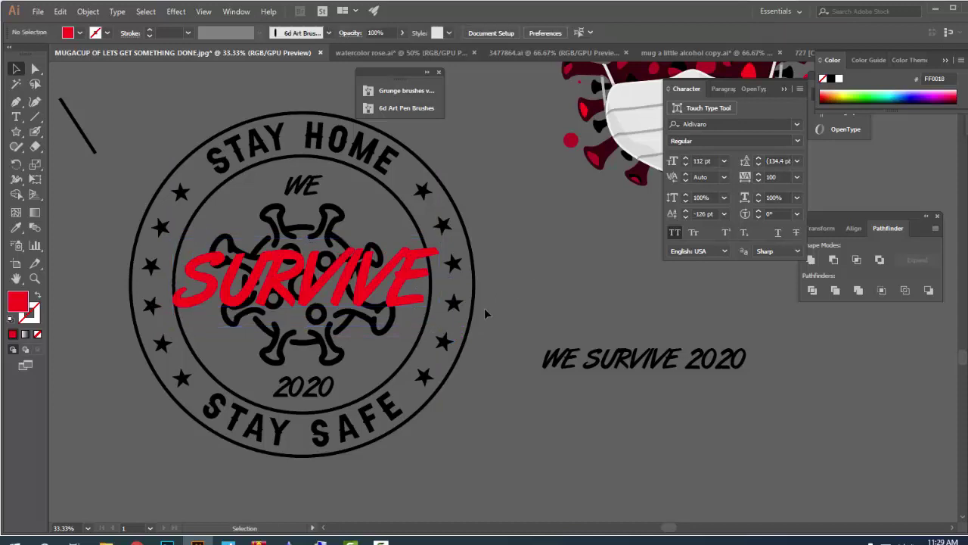
pyautogui.click(326, 231)
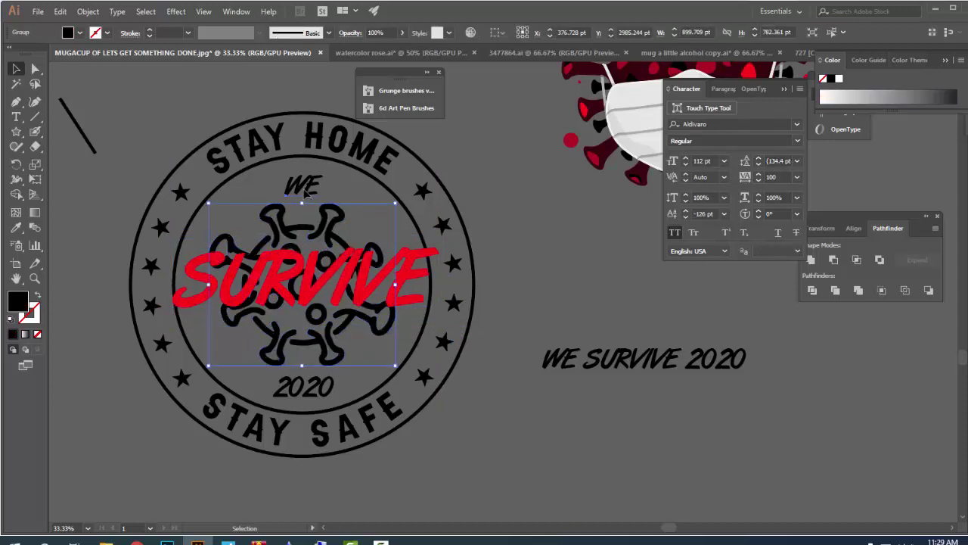
pyautogui.click(477, 204)
pyautogui.scroll(1, 288, 189)
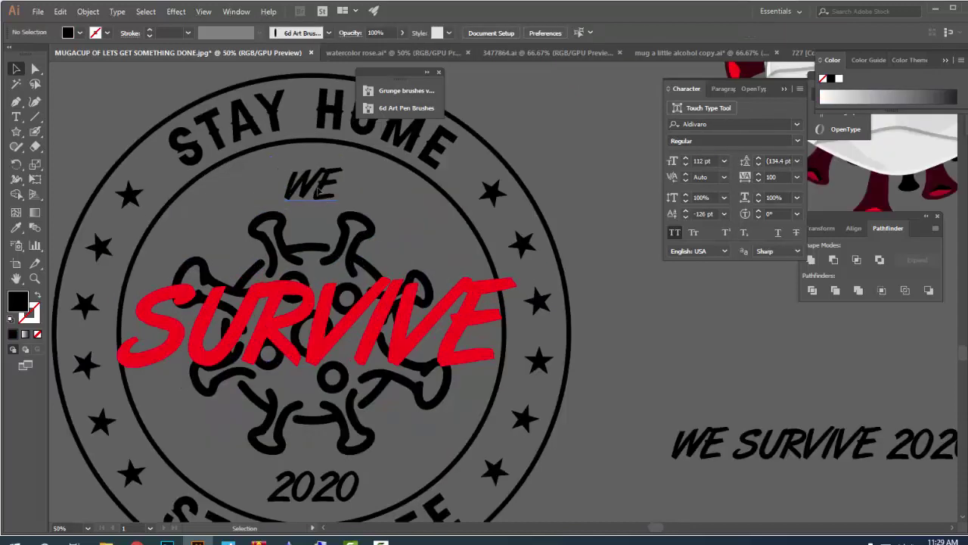
# - Nudge WE slightly up and set it in the Adventure font
pyautogui.moveTo(317, 191); pyautogui.dragTo(315, 186)
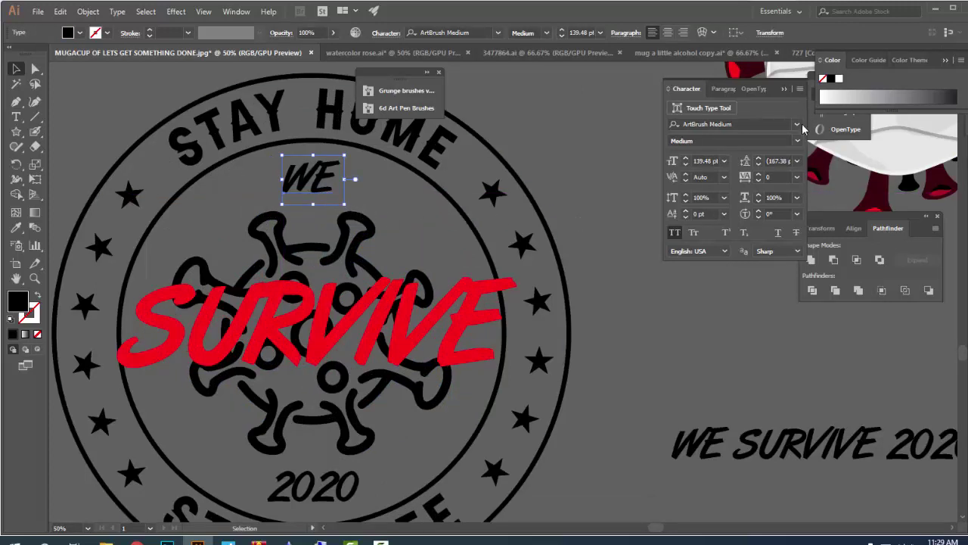
pyautogui.click(797, 124)
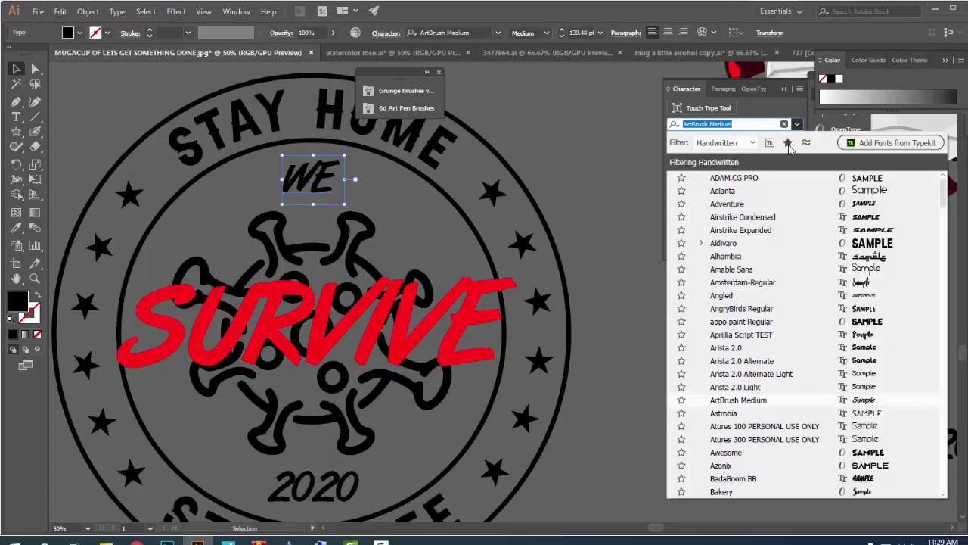
pyautogui.click(760, 205)
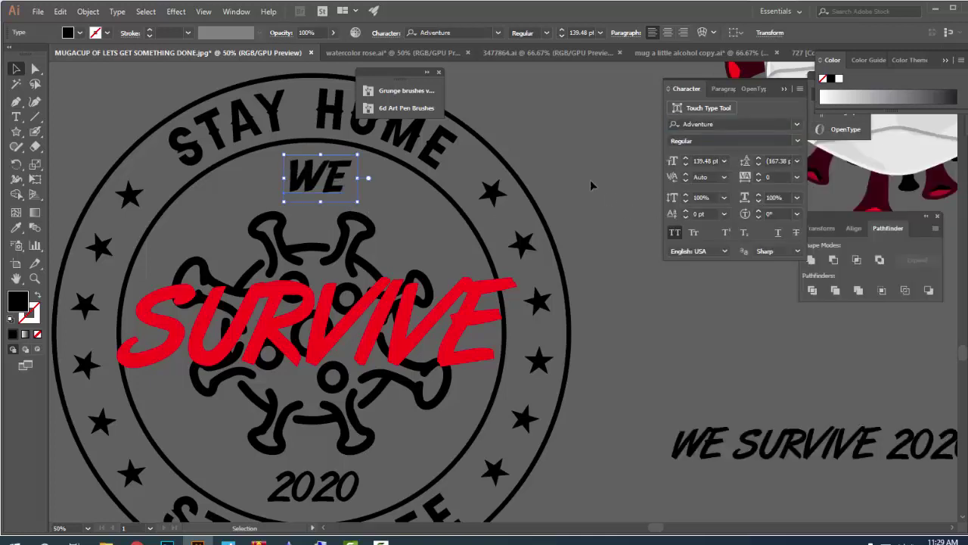
pyautogui.click(595, 186)
pyautogui.click(340, 182)
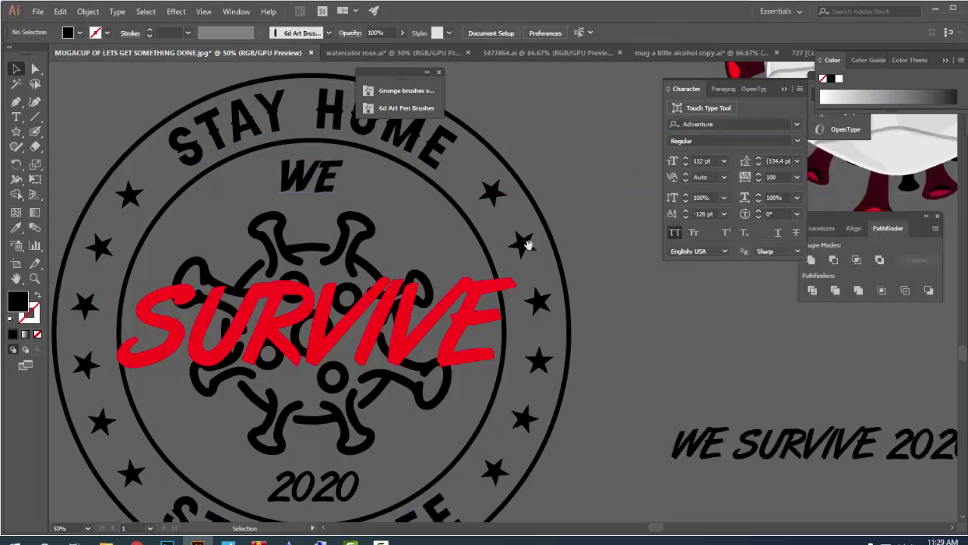
pyautogui.scroll(-3, 522, 227)
# - Copy WE's styling onto 2020, then switch 2020 to the Aldivaro font
pyautogui.click(271, 375)
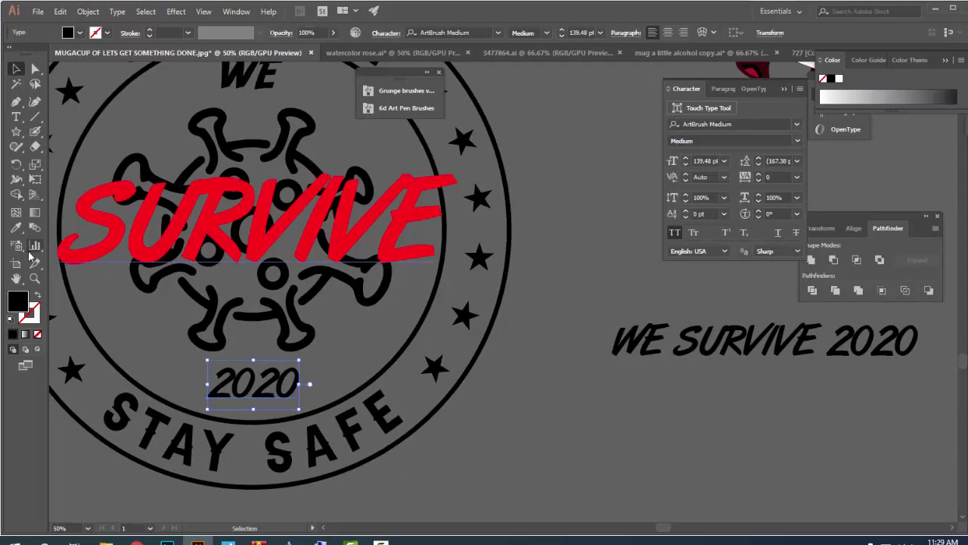
pyautogui.click(16, 227)
pyautogui.click(238, 72)
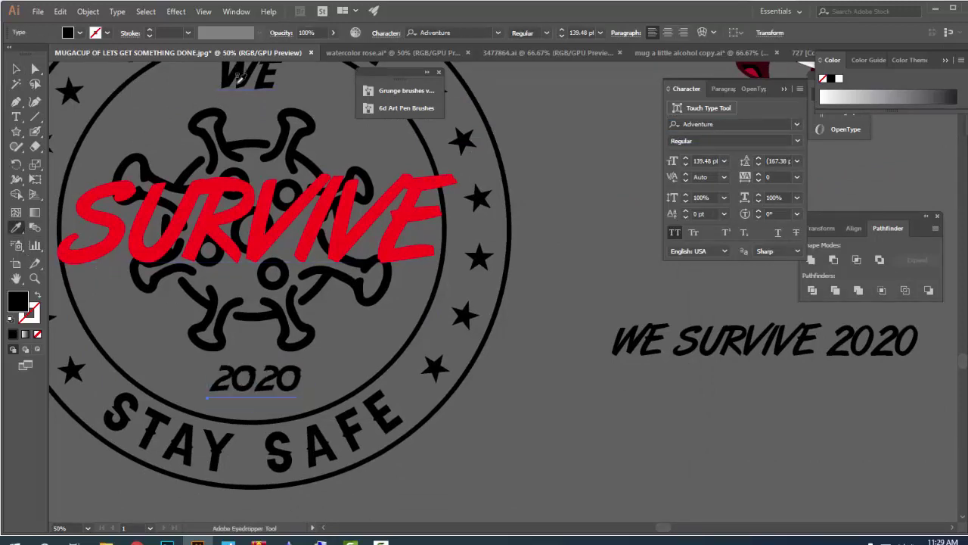
pyautogui.click(797, 124)
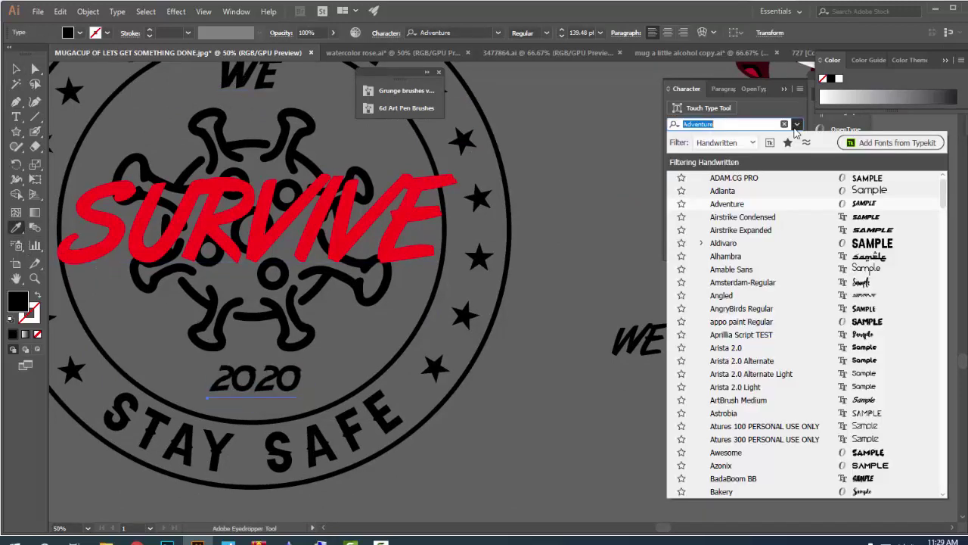
pyautogui.click(764, 243)
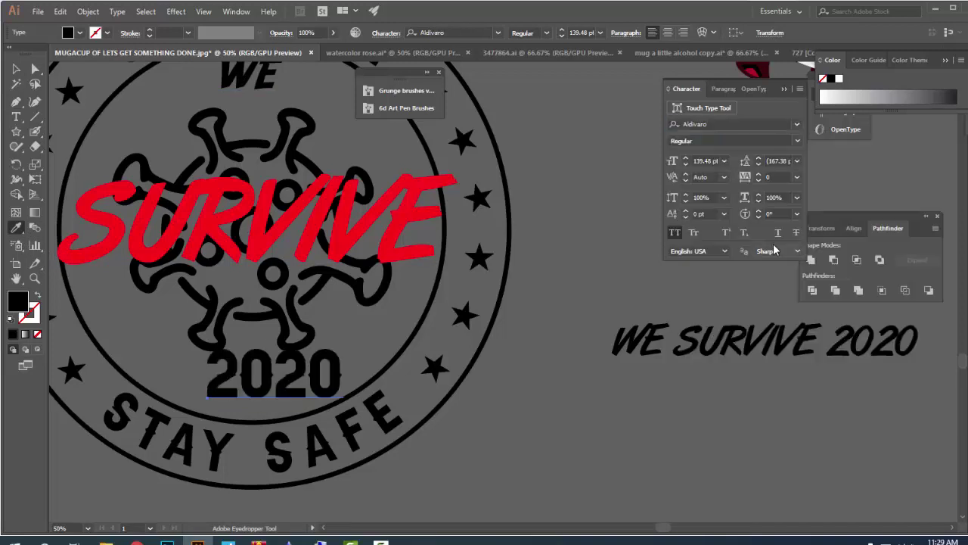
# - Shrink 2020 slightly around its centre and set its tracking to 100
pyautogui.press('v')
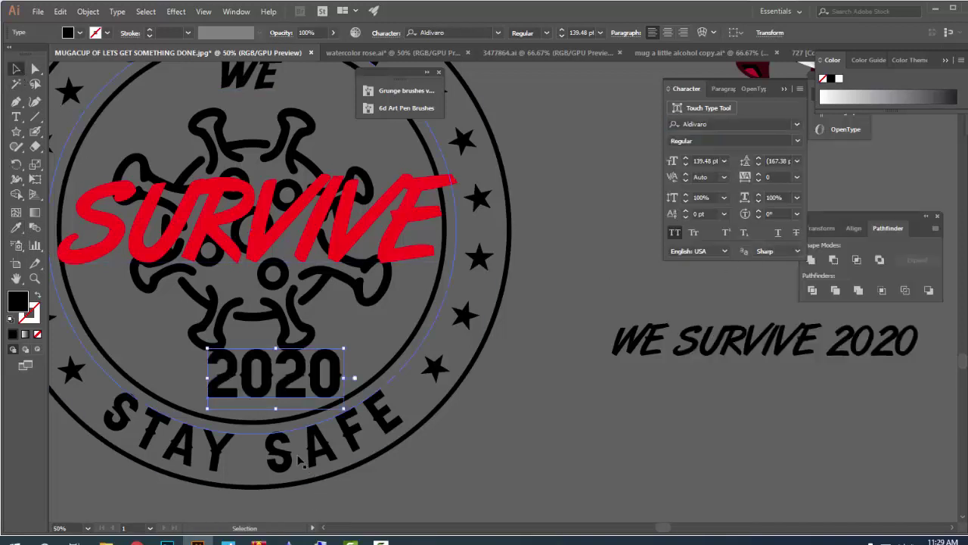
pyautogui.click(312, 460)
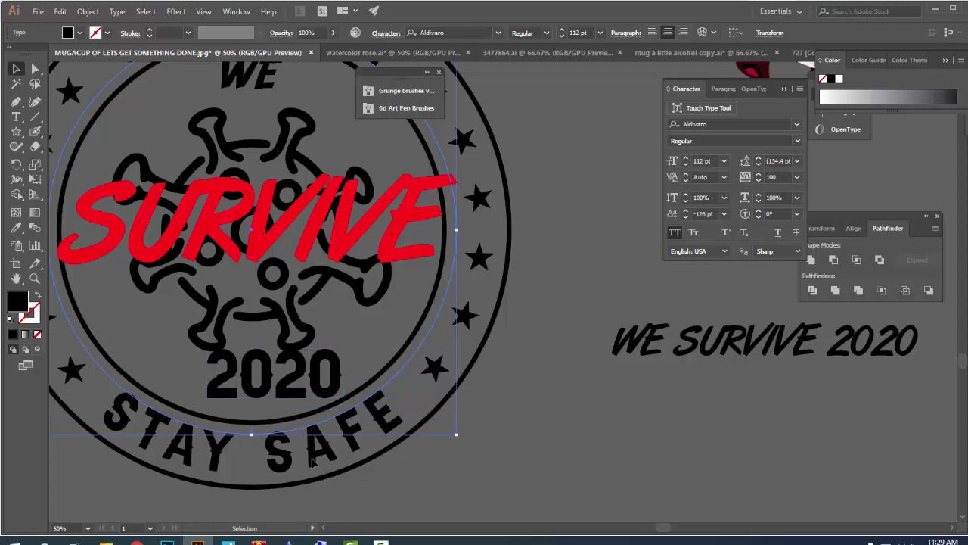
pyautogui.moveTo(470, 452); pyautogui.dragTo(590, 419)
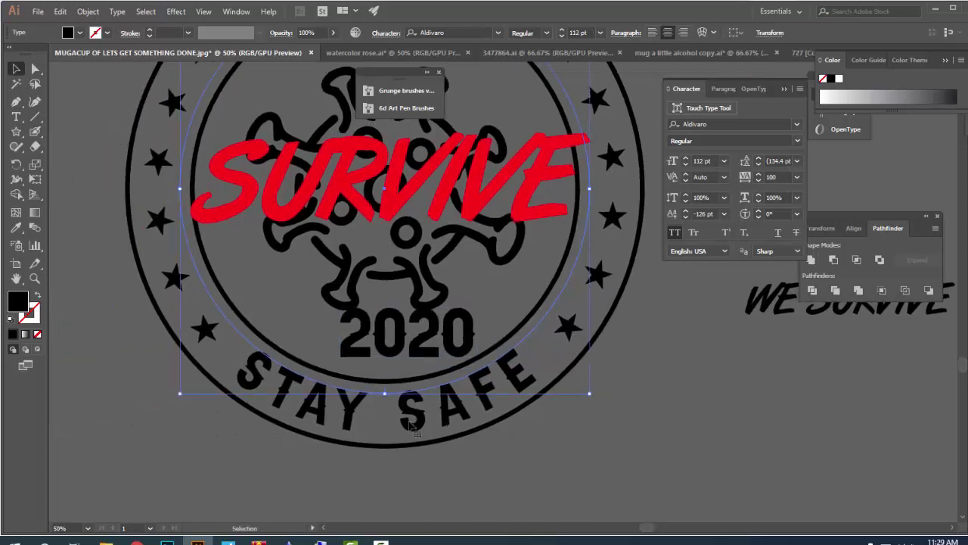
pyautogui.click(412, 355)
pyautogui.moveTo(462, 376); pyautogui.dragTo(383, 362)
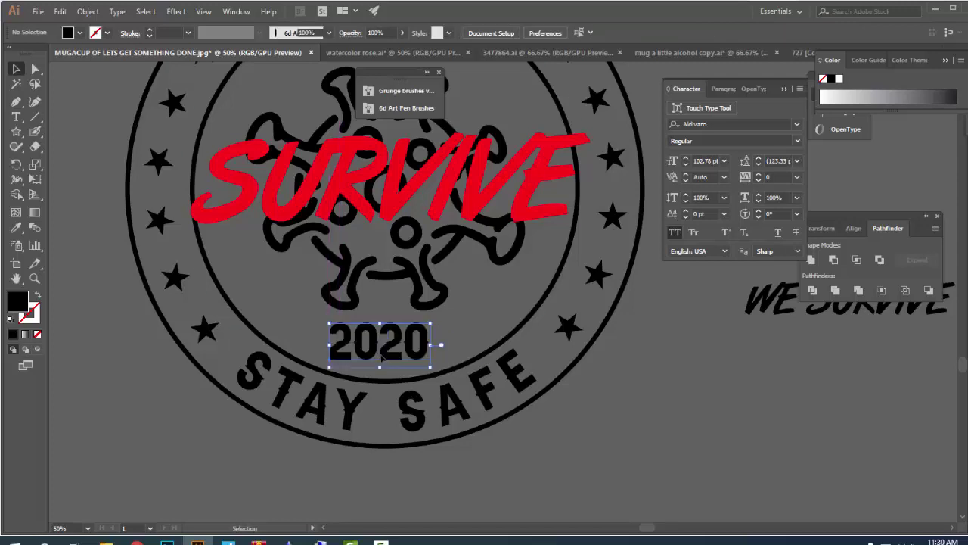
pyautogui.click(768, 176)
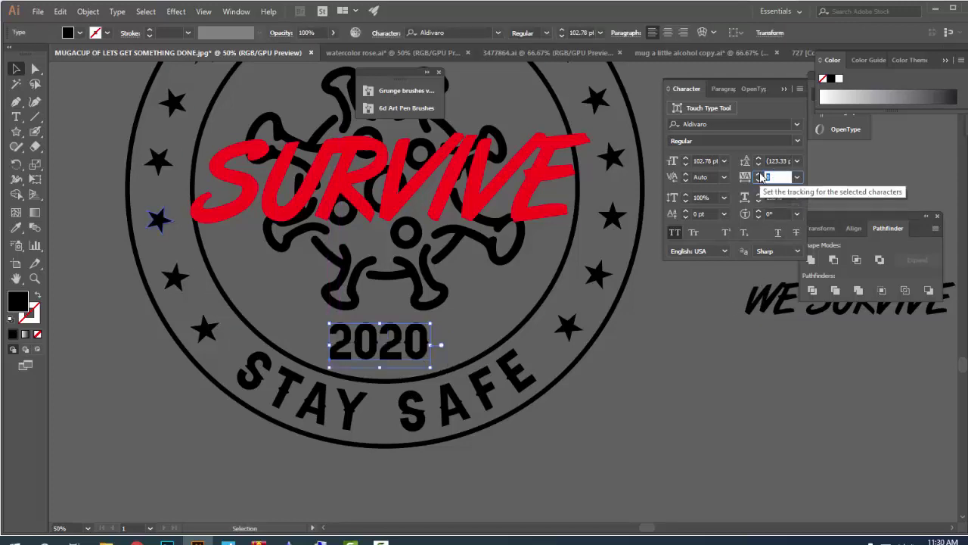
pyautogui.write('100')
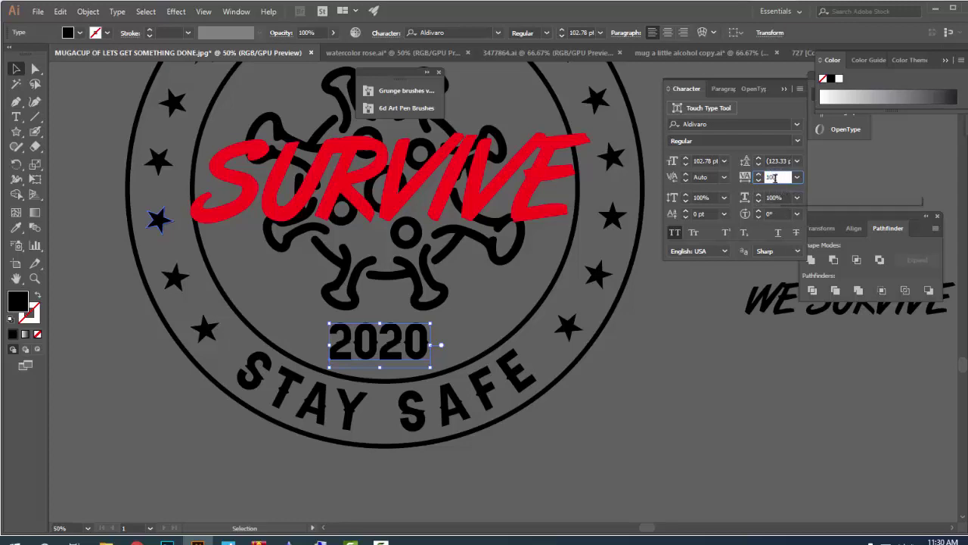
pyautogui.press('Return')
pyautogui.click(660, 421)
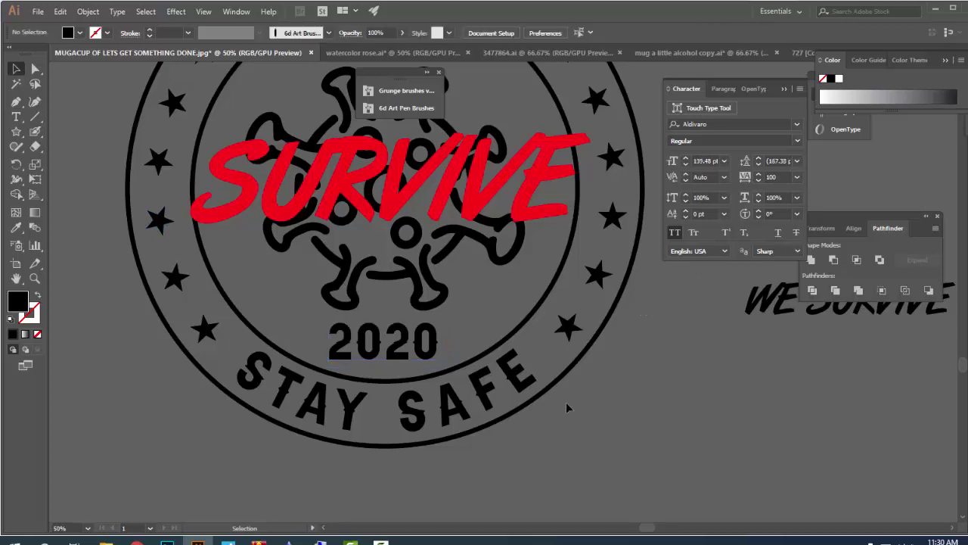
pyautogui.click(419, 350)
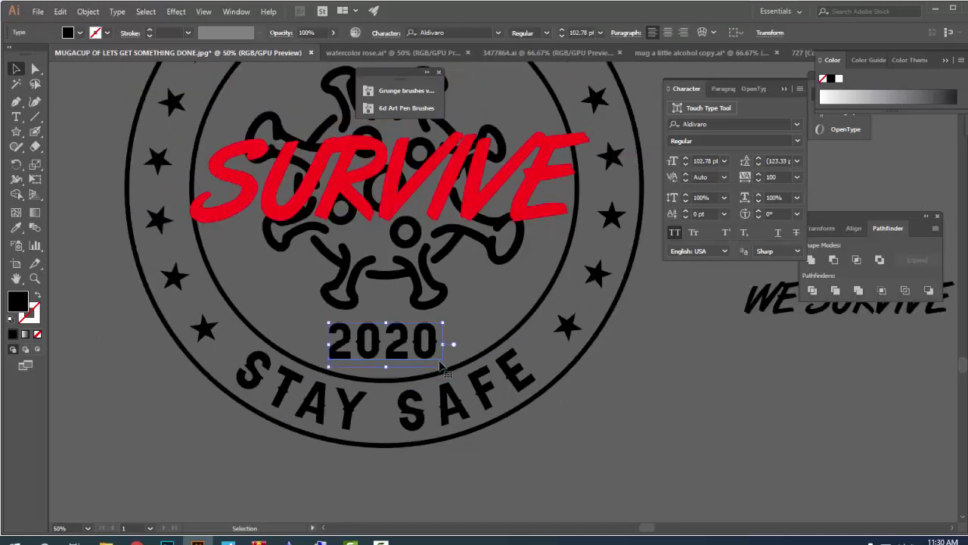
pyautogui.scroll(-1, 443, 348)
pyautogui.click(596, 412)
pyautogui.scroll(-1, 595, 412)
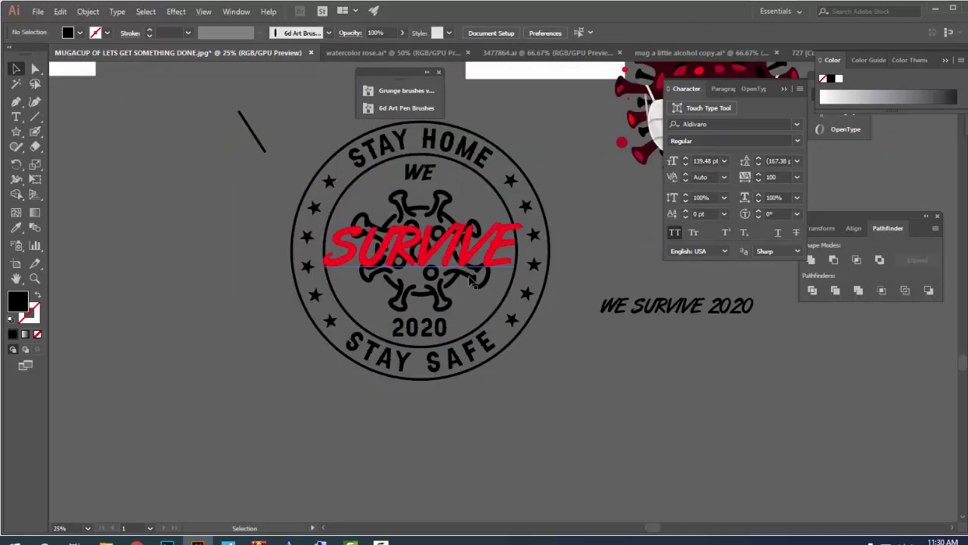
# - Marquee-check the whole badge, then drag the red SURVIVE slightly lower across the virus
pyautogui.scroll(2, 438, 232)
pyautogui.scroll(-2, 438, 232)
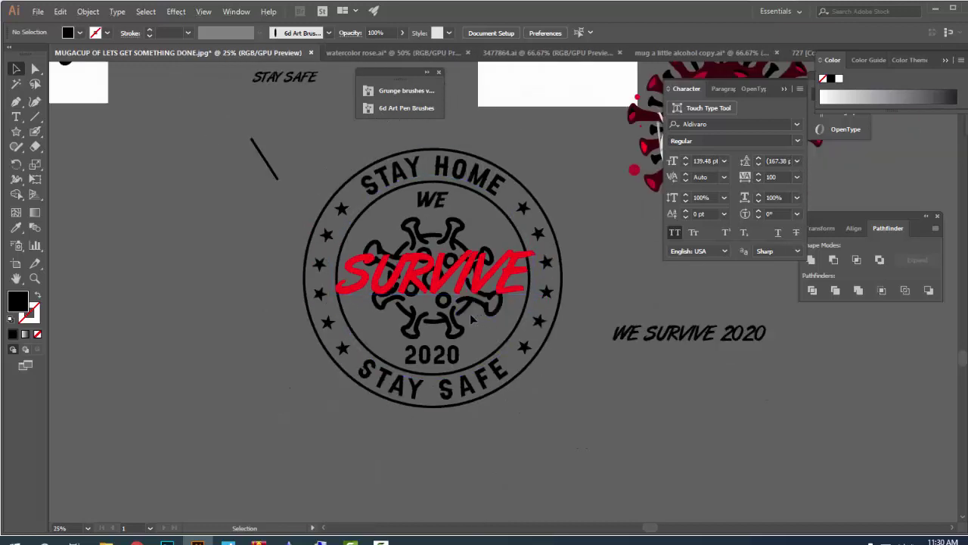
pyautogui.moveTo(487, 405); pyautogui.dragTo(568, 216)
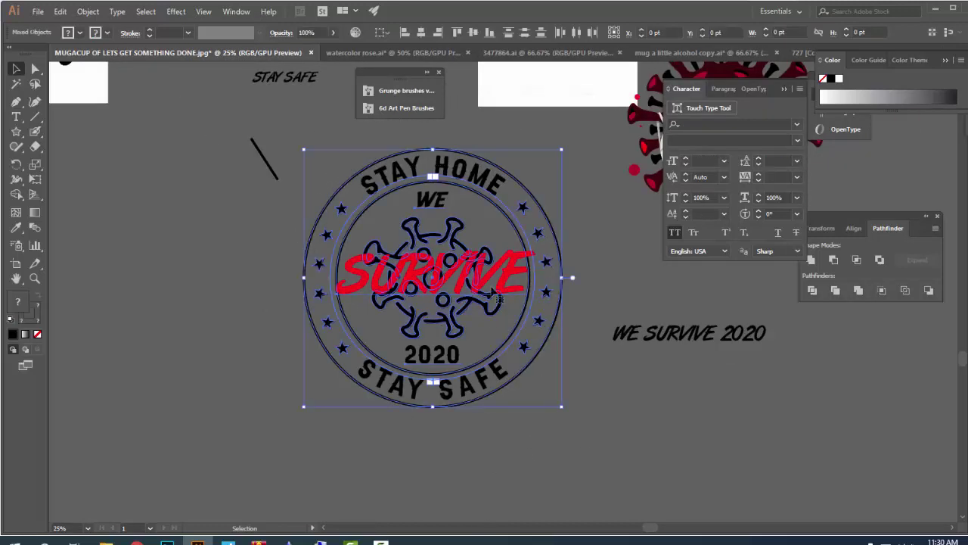
pyautogui.click(583, 219)
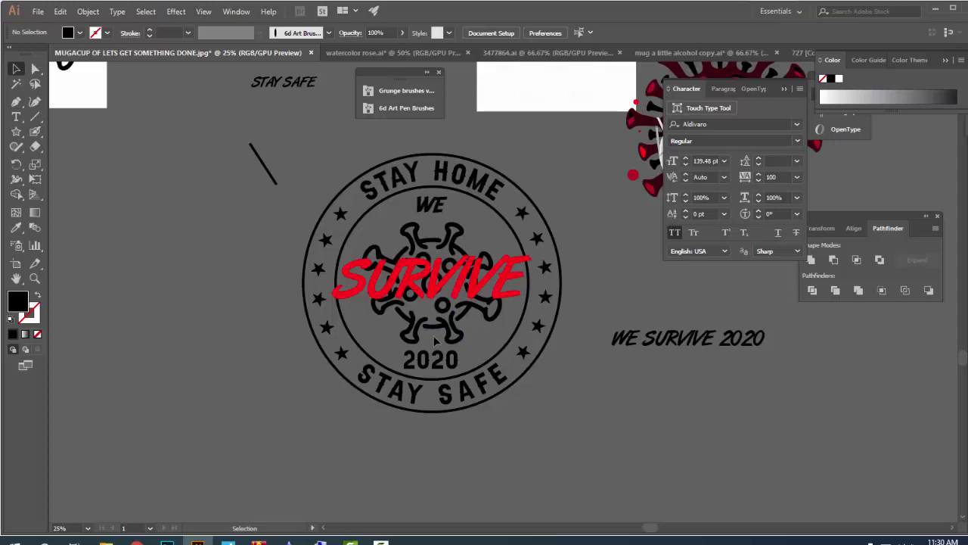
pyautogui.moveTo(481, 281); pyautogui.dragTo(481, 292)
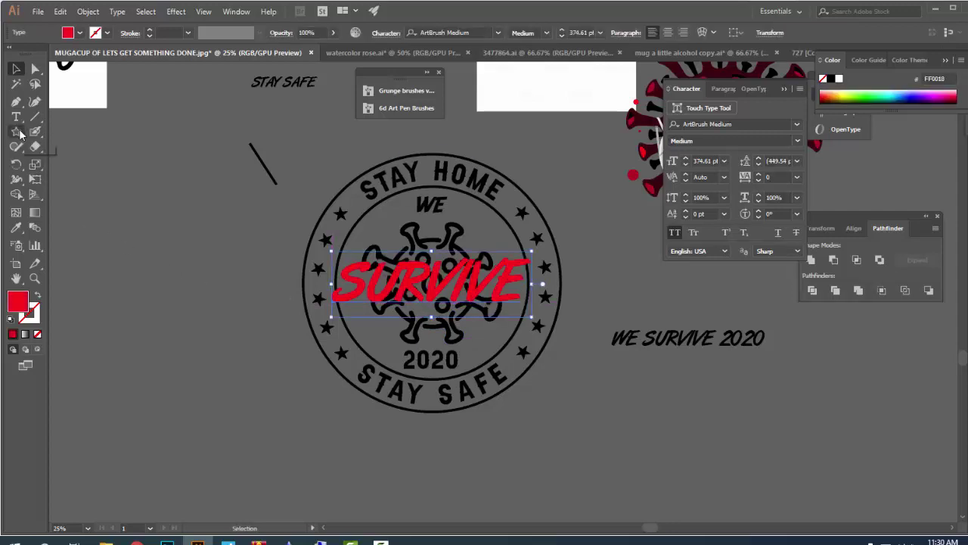
# - Draw a rectangle over SURVIVE and fill it with the grey background colour
pyautogui.moveTo(21, 134); pyautogui.dragTo(76, 131)
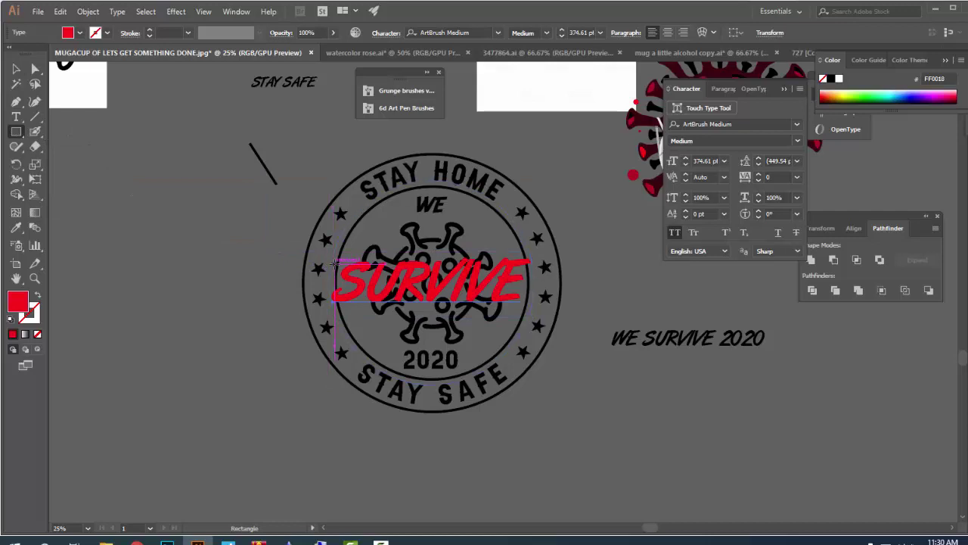
pyautogui.moveTo(330, 263); pyautogui.dragTo(545, 297)
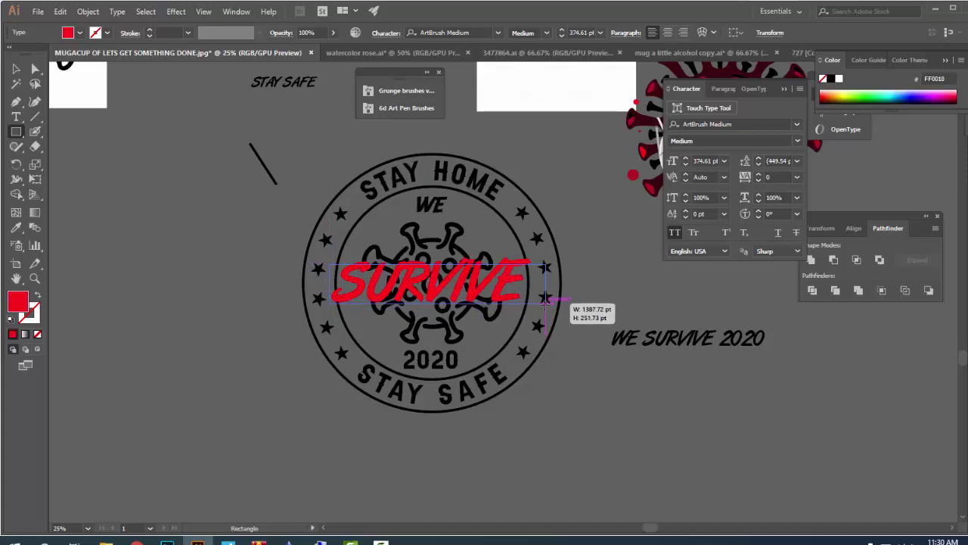
pyautogui.moveTo(544, 297); pyautogui.dragTo(538, 305)
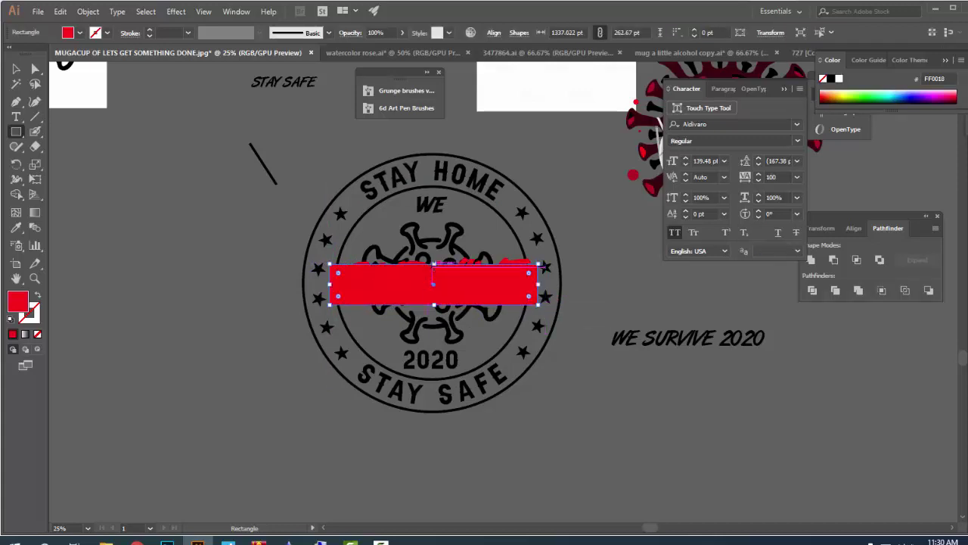
pyautogui.moveTo(433, 264); pyautogui.dragTo(433, 258)
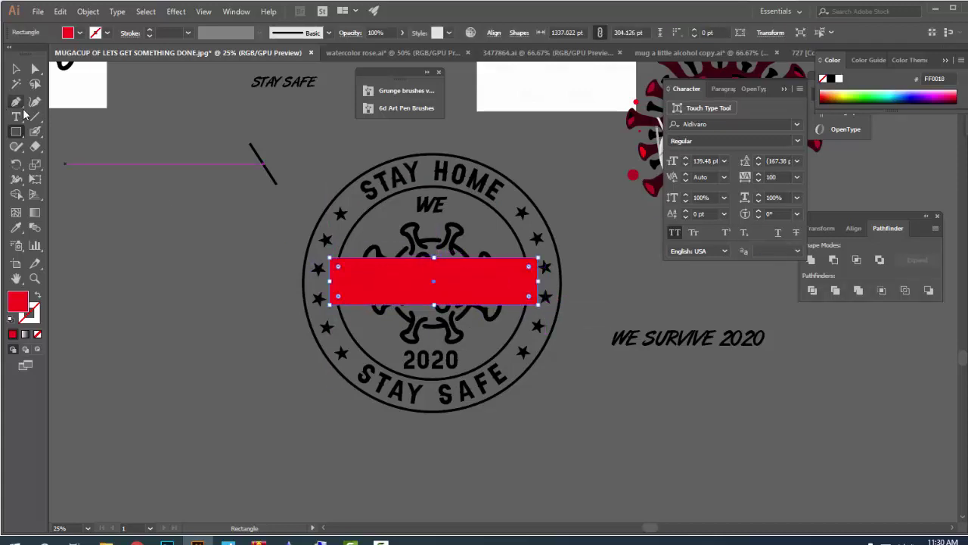
pyautogui.click(15, 227)
pyautogui.click(168, 239)
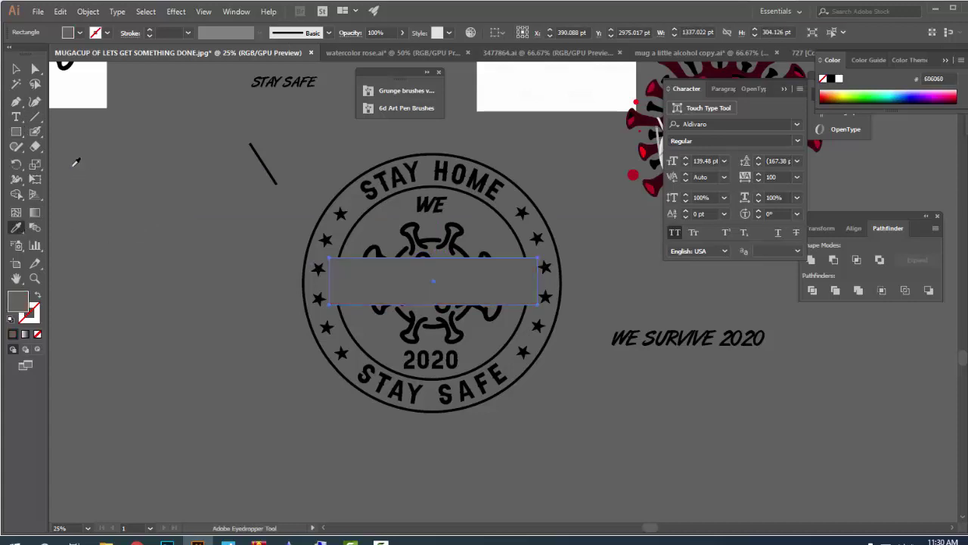
pyautogui.click(16, 69)
pyautogui.click(141, 205)
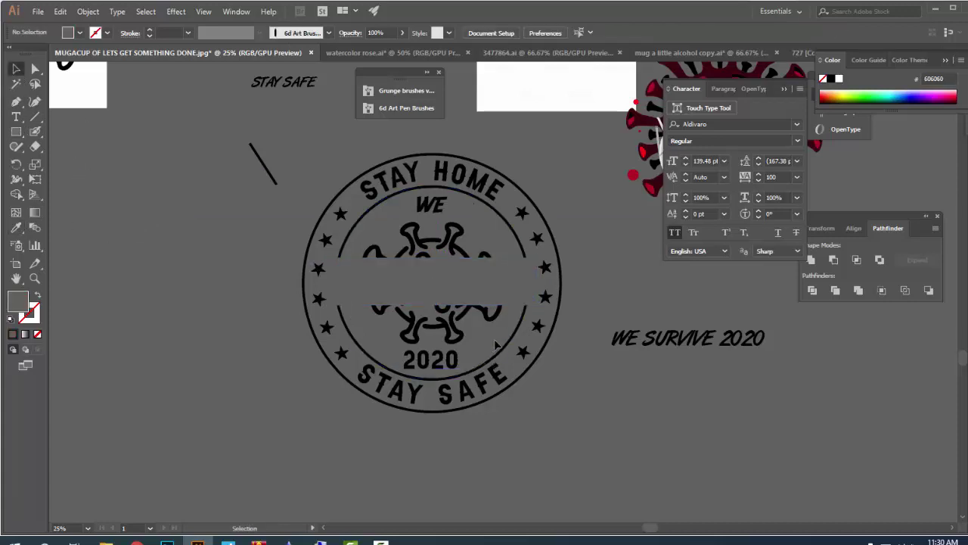
# - Send the grey rectangle backward until it sits behind the red SURVIVE
pyautogui.click(474, 280)
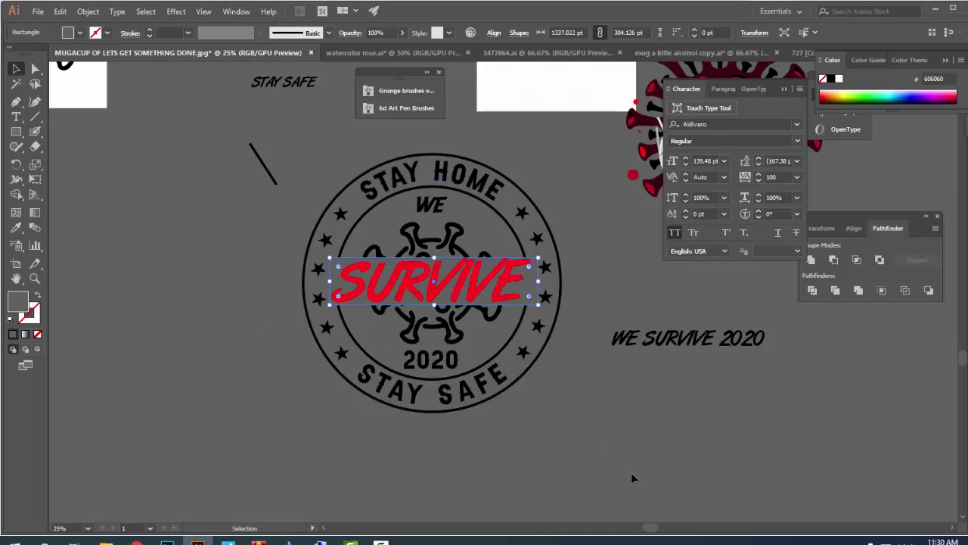
pyautogui.rightClick(527, 294)
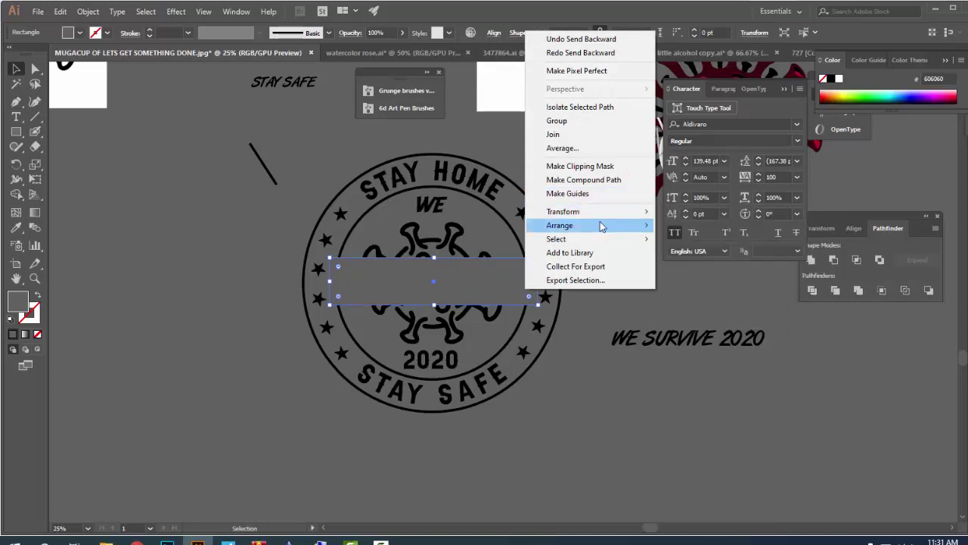
pyautogui.click(688, 267)
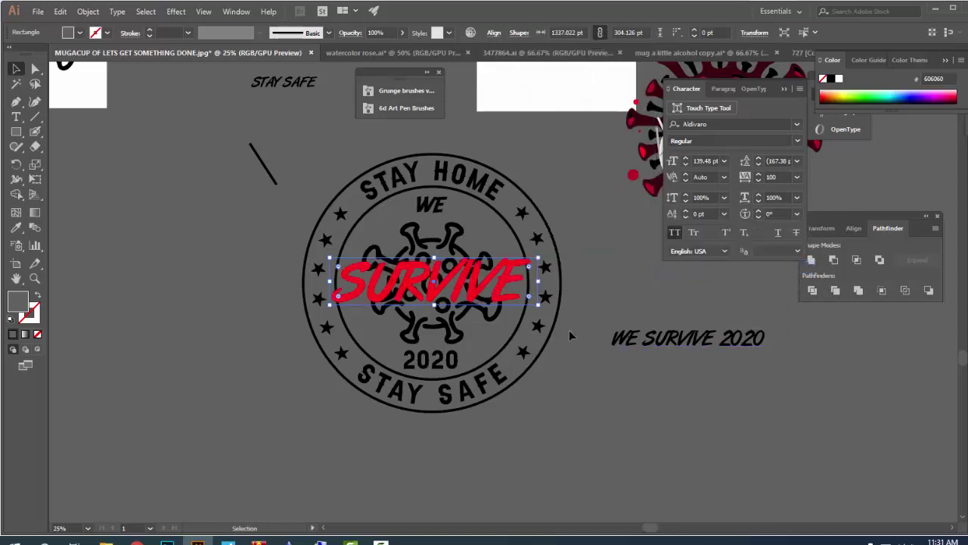
pyautogui.hotkey('ctrl', 'z')
pyautogui.rightClick(505, 279)
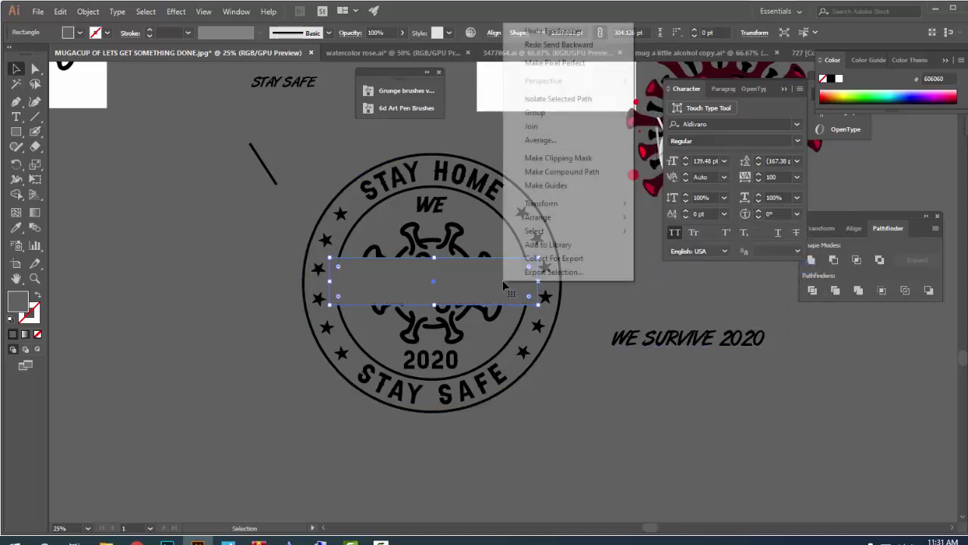
pyautogui.moveTo(563, 218)
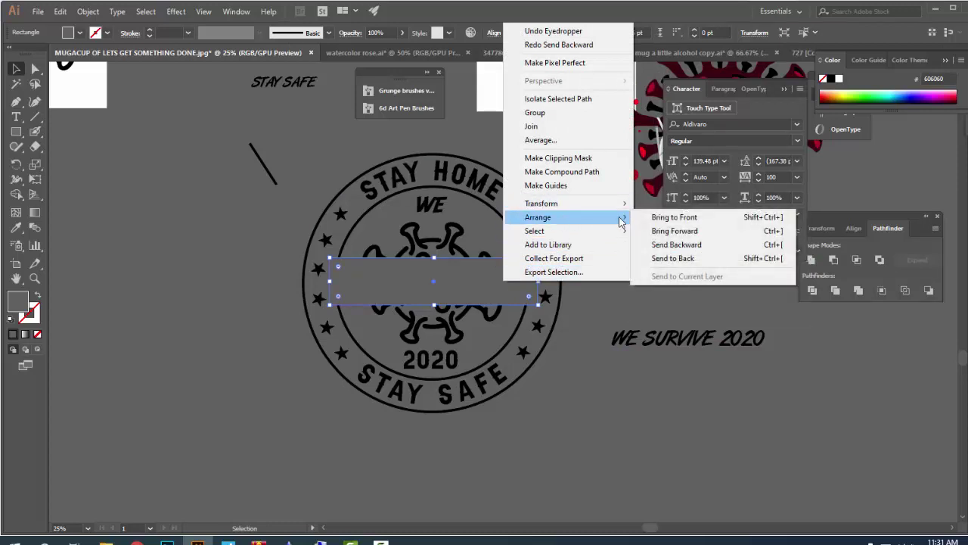
pyautogui.click(690, 246)
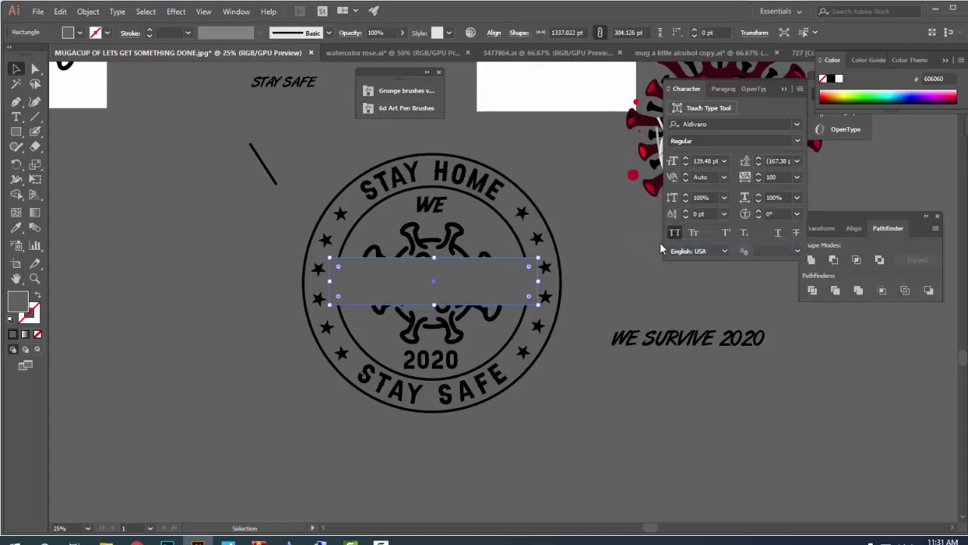
pyautogui.rightClick(504, 258)
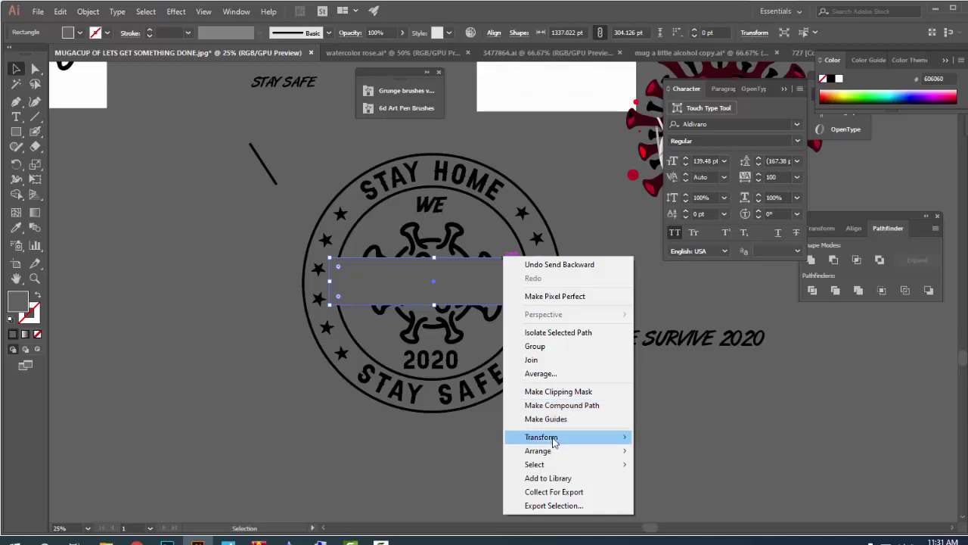
pyautogui.moveTo(538, 450)
pyautogui.click(690, 478)
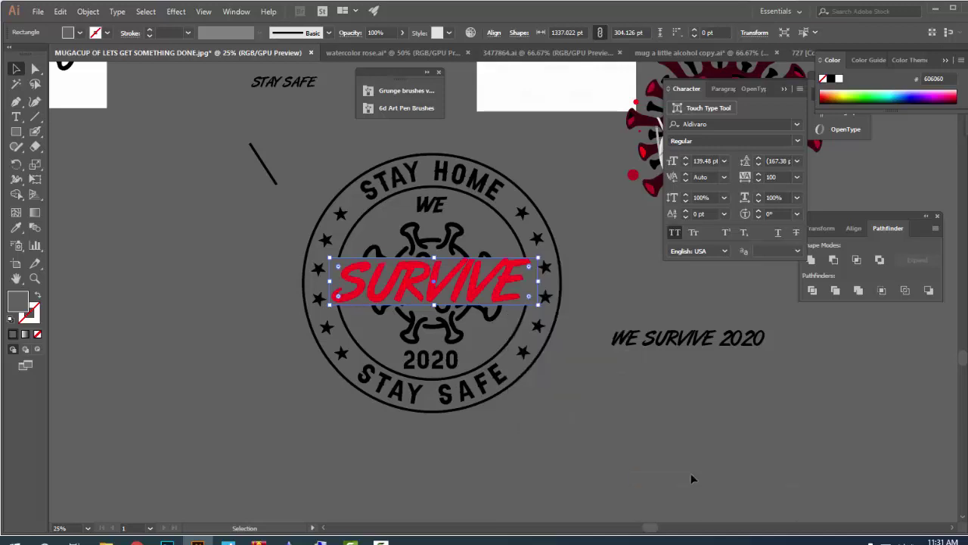
pyautogui.click(635, 257)
pyautogui.scroll(1, 514, 297)
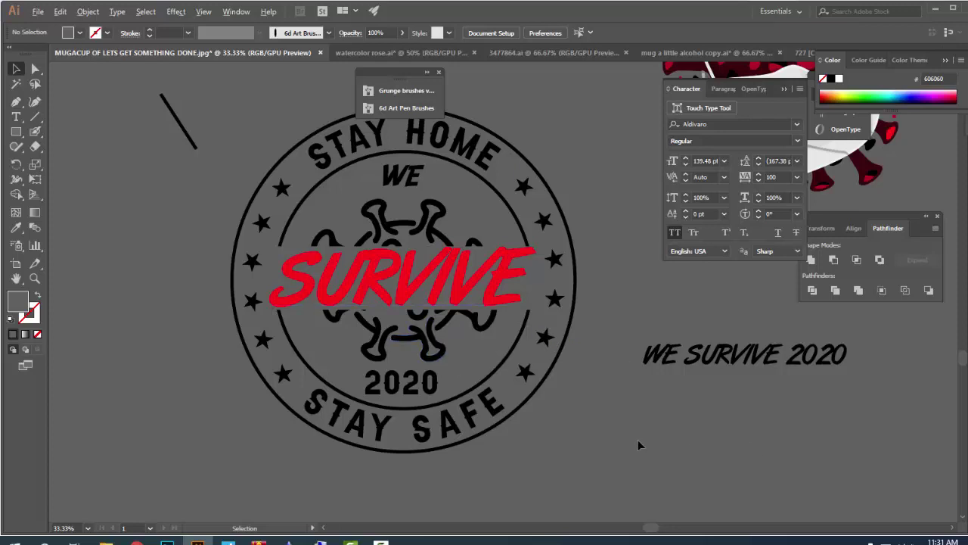
# - Select the red SURVIVE text, delete it, and restore it with undo
pyautogui.scroll(-1, 557, 396)
pyautogui.scroll(1, 540, 371)
pyautogui.scroll(-1, 447, 309)
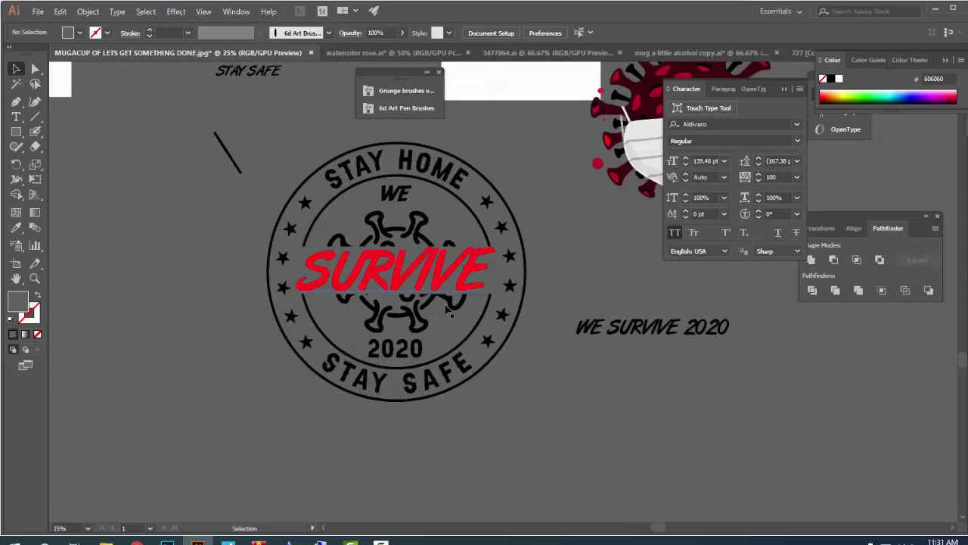
pyautogui.scroll(-1, 447, 310)
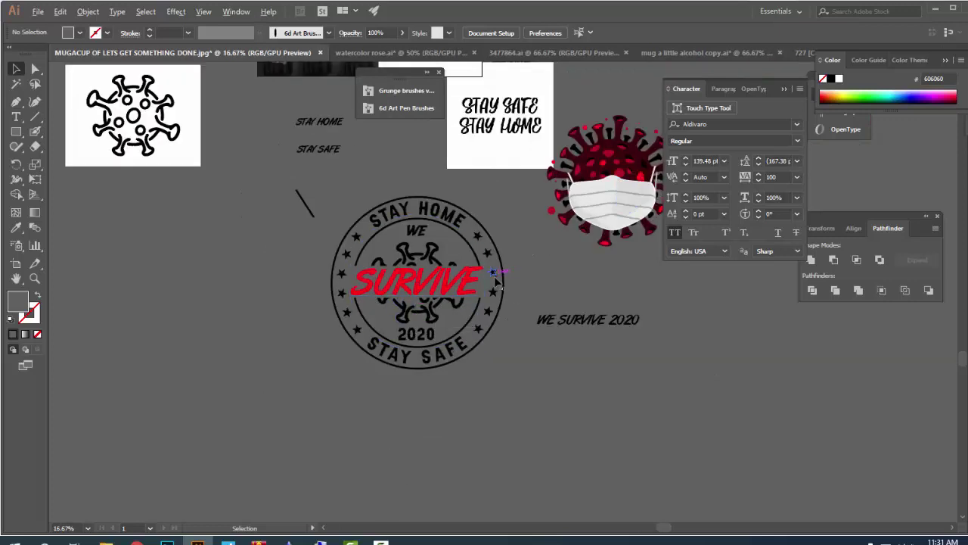
pyautogui.scroll(1, 497, 283)
pyautogui.scroll(-1, 465, 334)
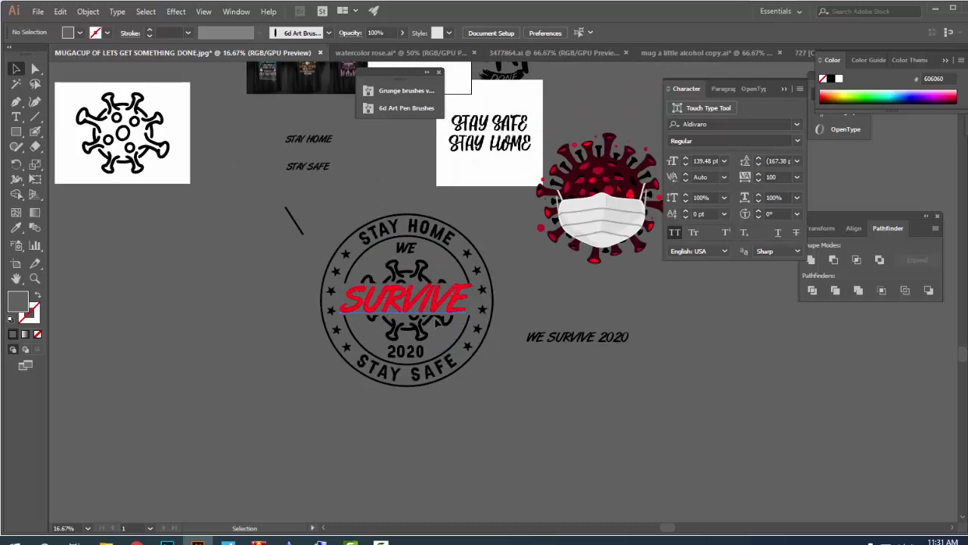
pyautogui.click(450, 301)
pyautogui.press('Delete')
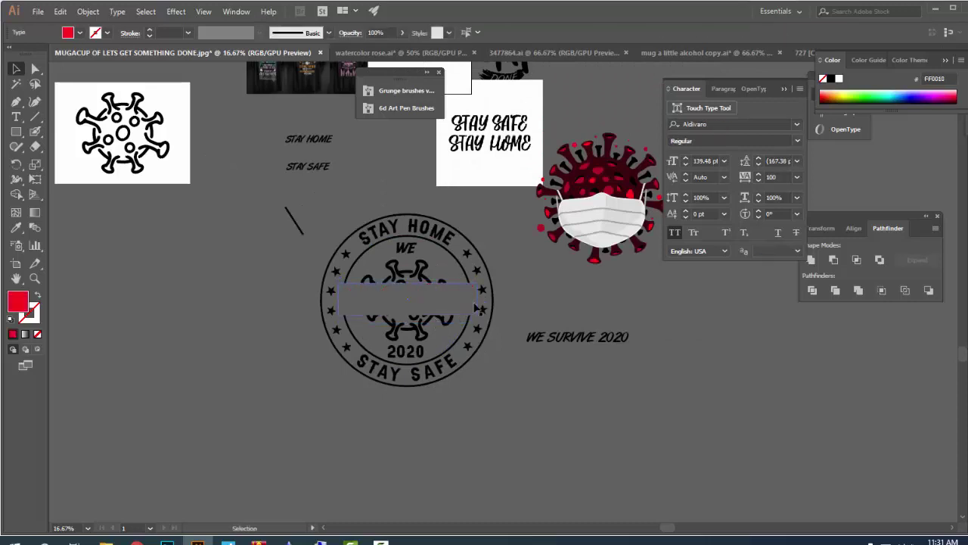
pyautogui.hotkey('ctrl', 'z')
# - Convert SURVIVE to outlines with Create Outlines and select only the resulting group
pyautogui.scroll(1, 452, 303)
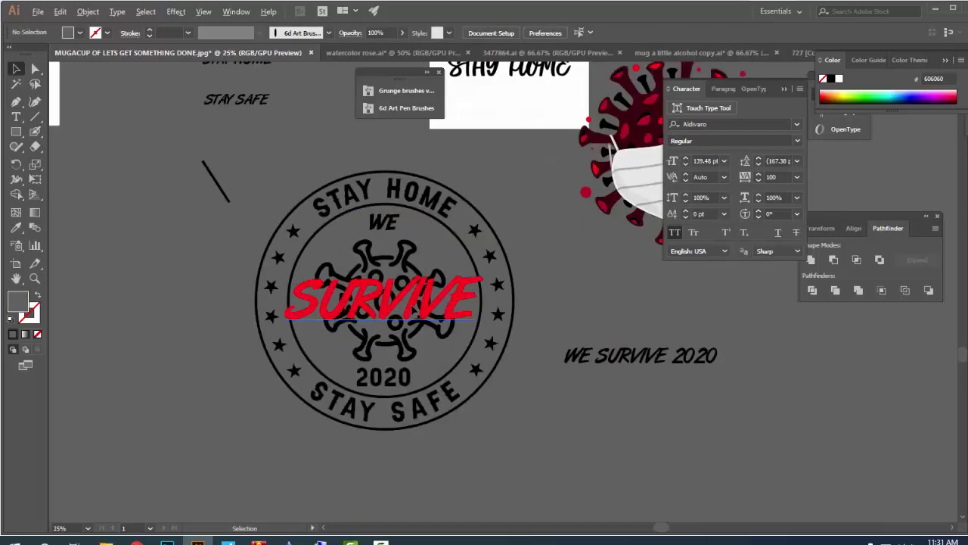
pyautogui.click(412, 310)
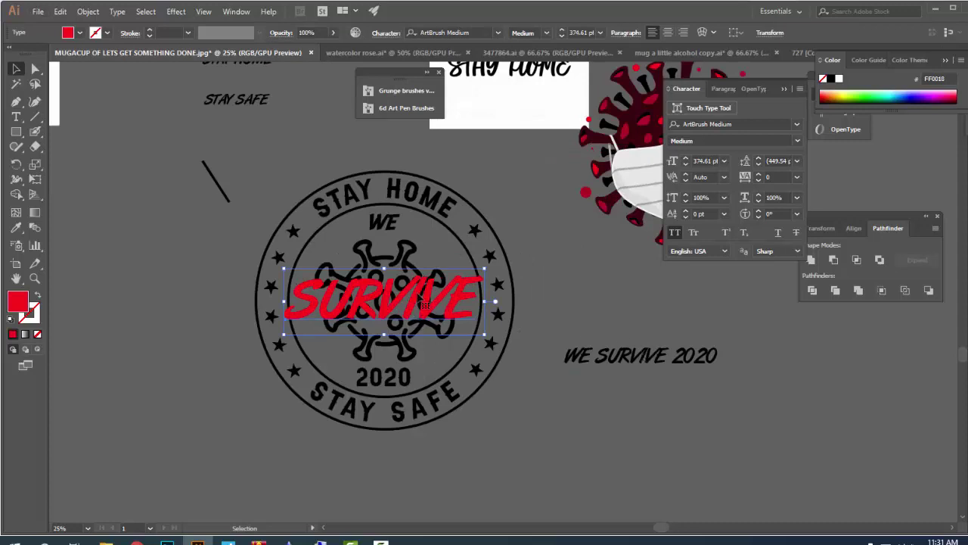
pyautogui.rightClick(417, 293)
pyautogui.click(454, 375)
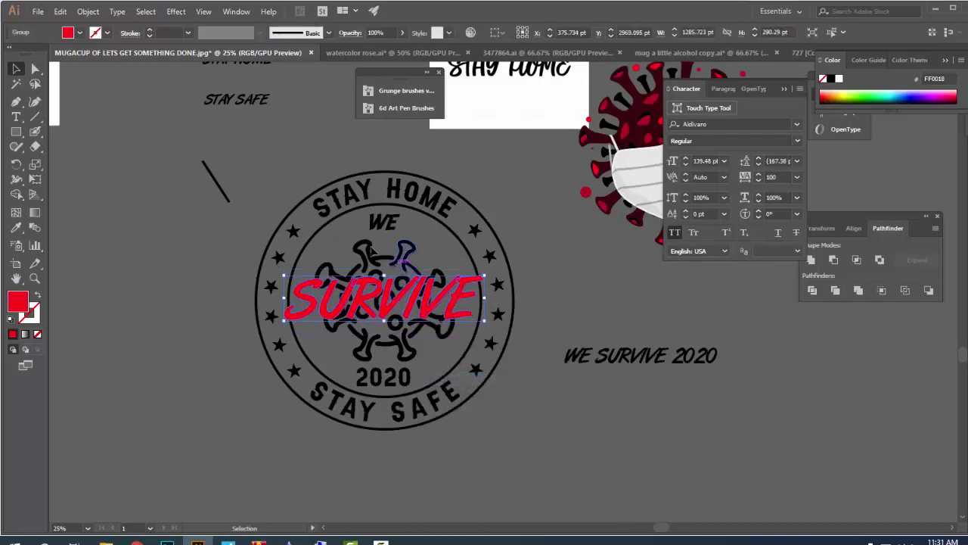
pyautogui.keyDown('shift'); pyautogui.click(492, 227); pyautogui.keyUp('shift')
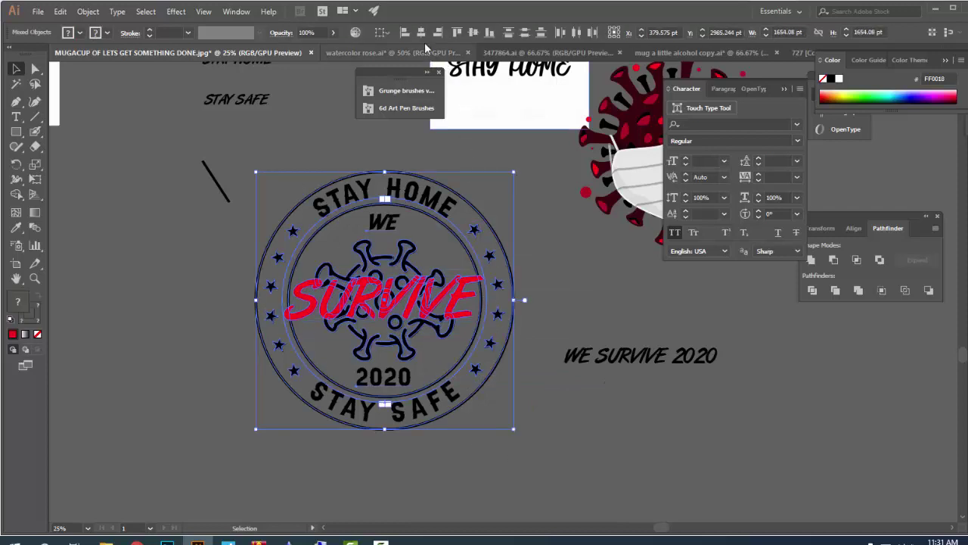
pyautogui.click(566, 284)
pyautogui.scroll(1, 429, 301)
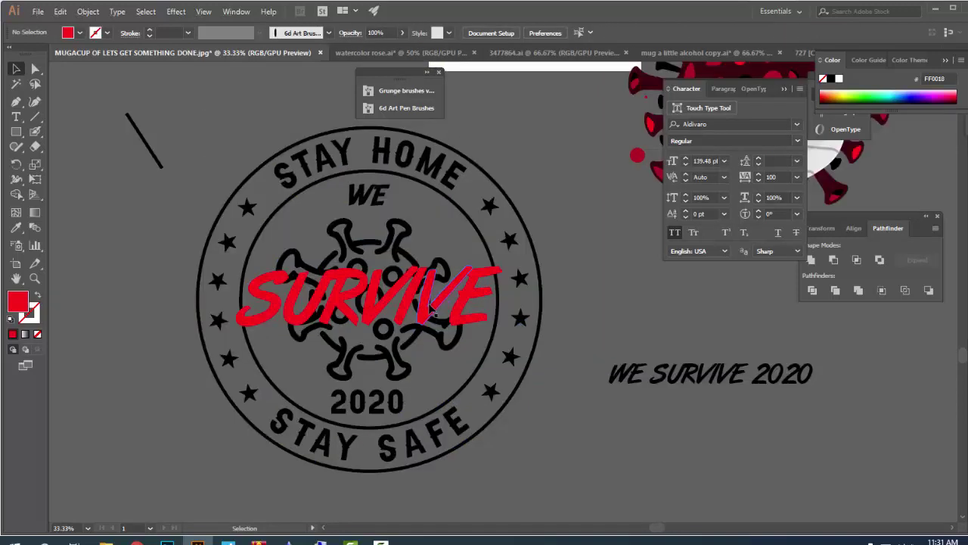
pyautogui.click(436, 324)
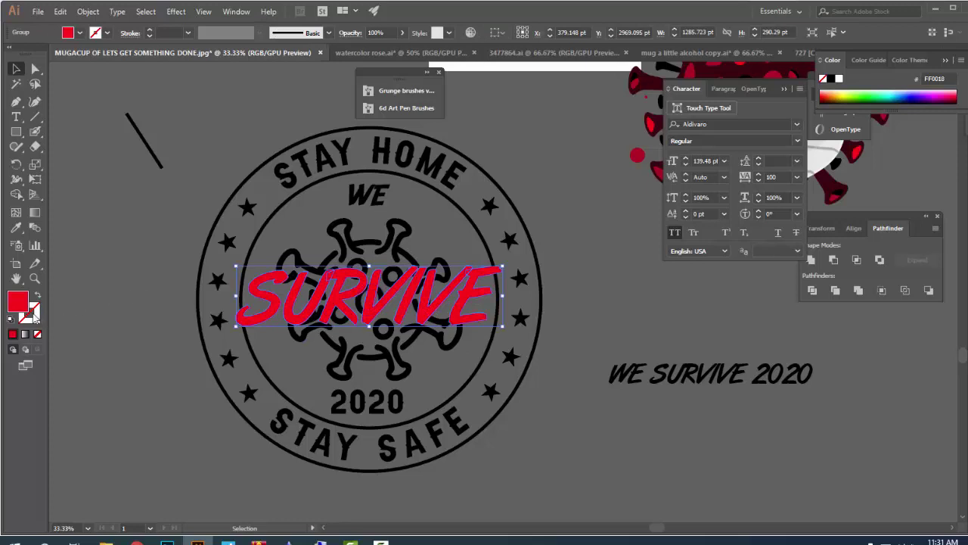
# - Give the red SURVIVE lettering a thick blue stroke at 16 pt
pyautogui.click(12, 334)
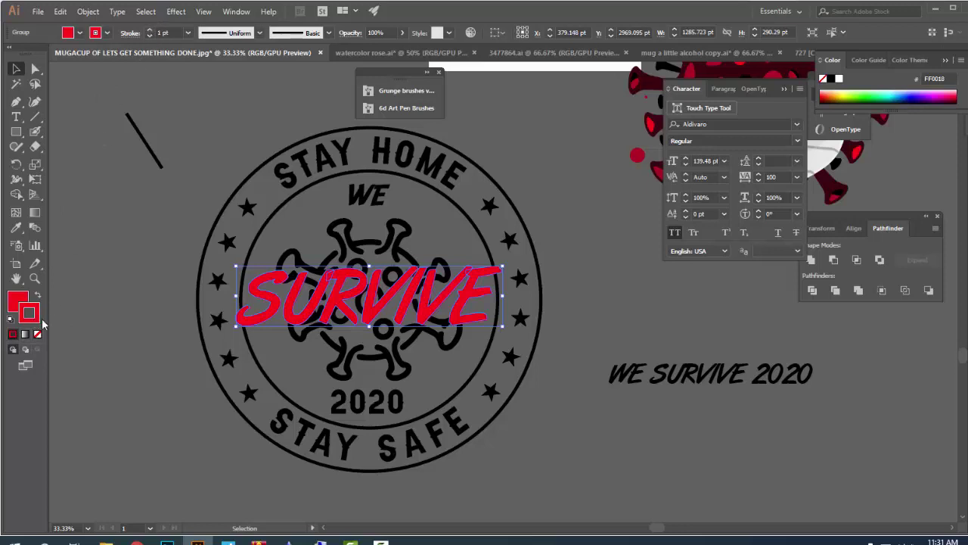
pyautogui.click(862, 94)
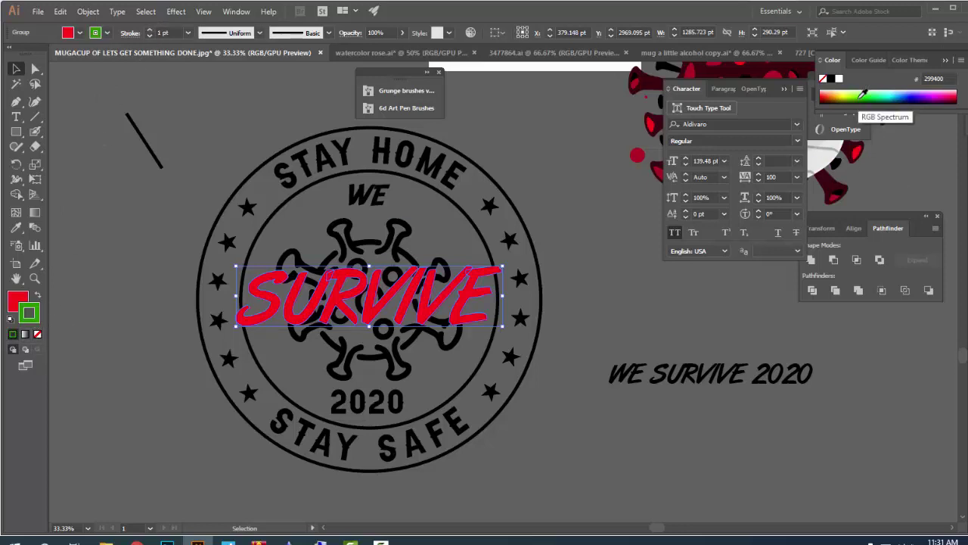
pyautogui.click(152, 33)
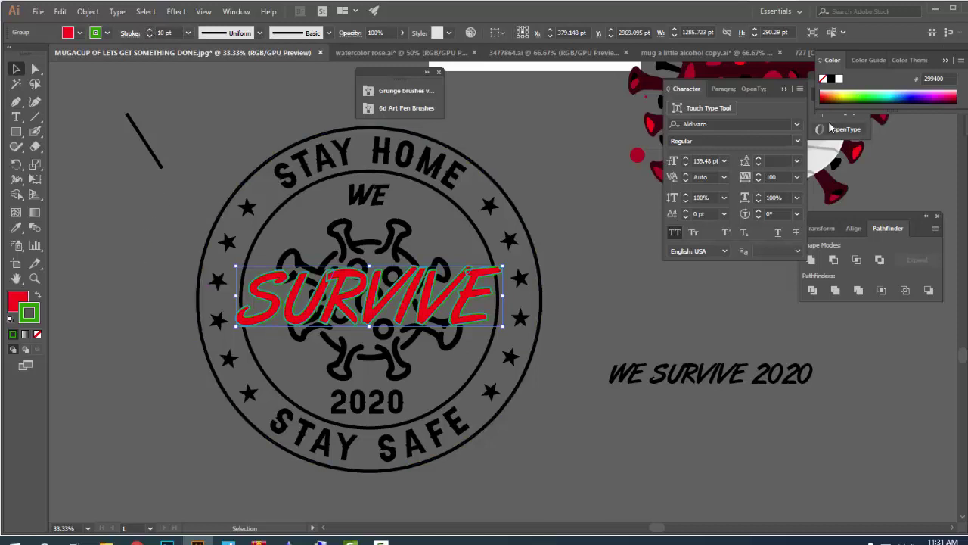
pyautogui.click(912, 92)
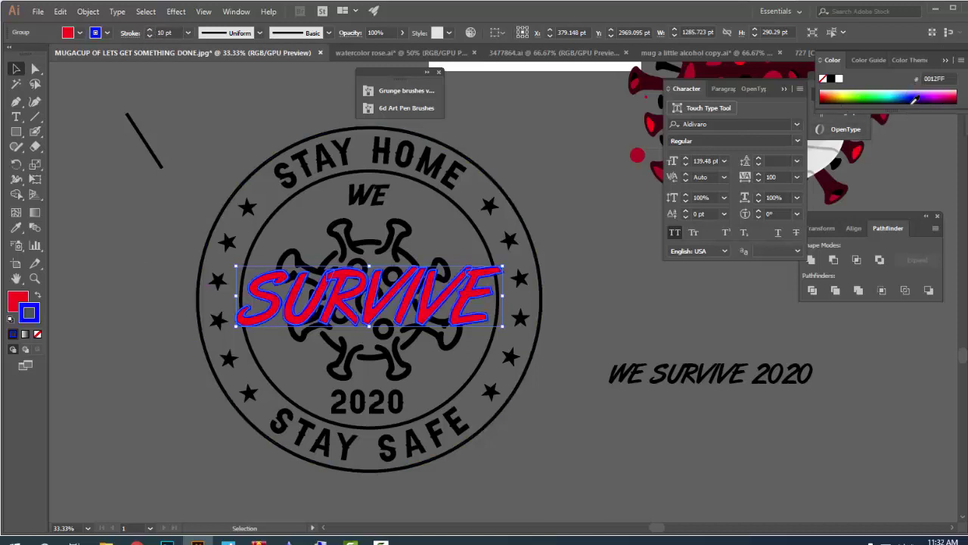
# - Set the SURVIVE stroke to Align Stroke to Outside with Round Join, then reselect the group
pyautogui.click(130, 33)
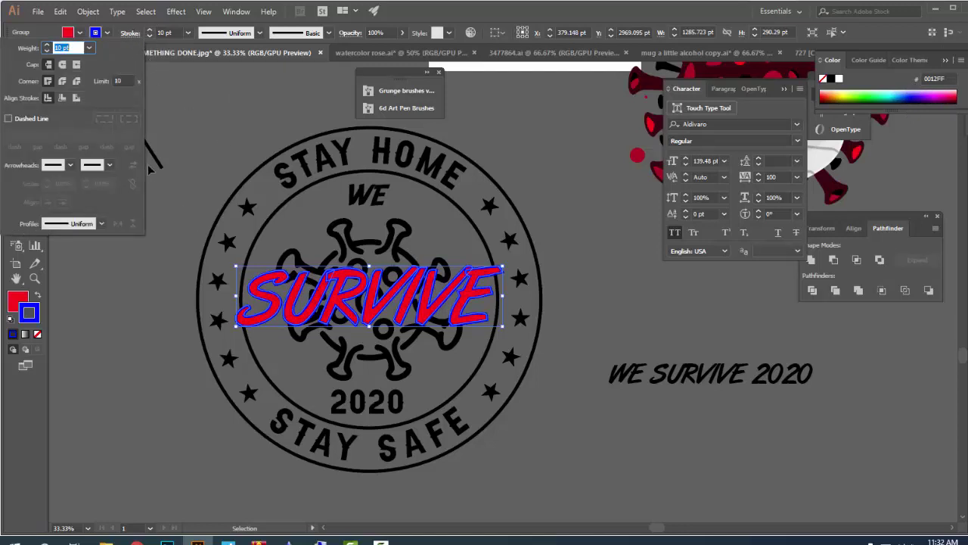
pyautogui.click(75, 99)
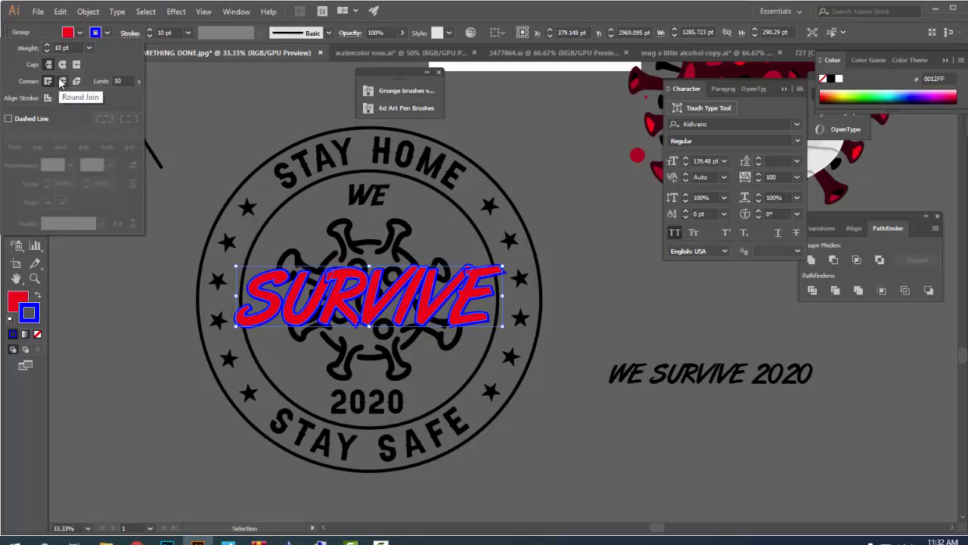
pyautogui.click(62, 82)
pyautogui.click(211, 107)
pyautogui.click(211, 107)
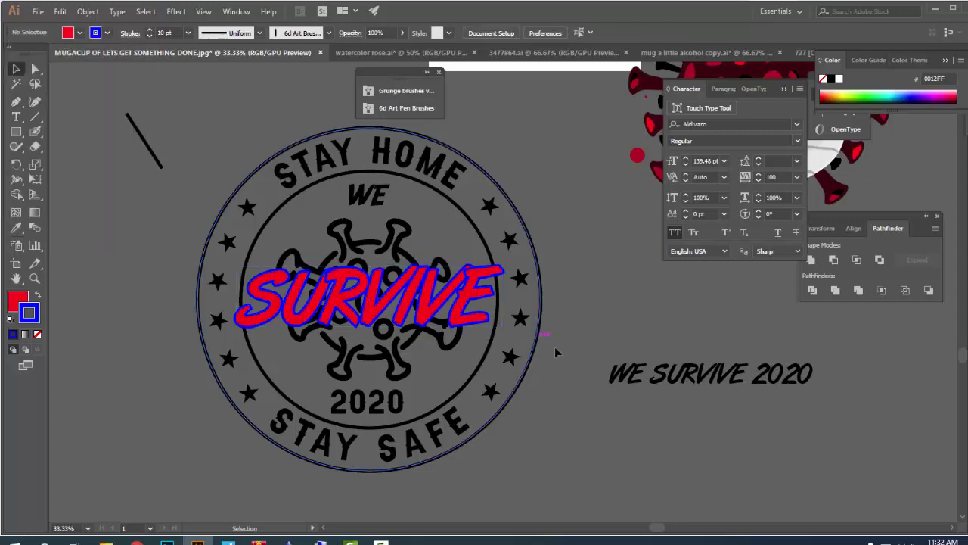
pyautogui.scroll(2, 388, 309)
pyautogui.scroll(1, 388, 309)
pyautogui.scroll(1, 388, 309)
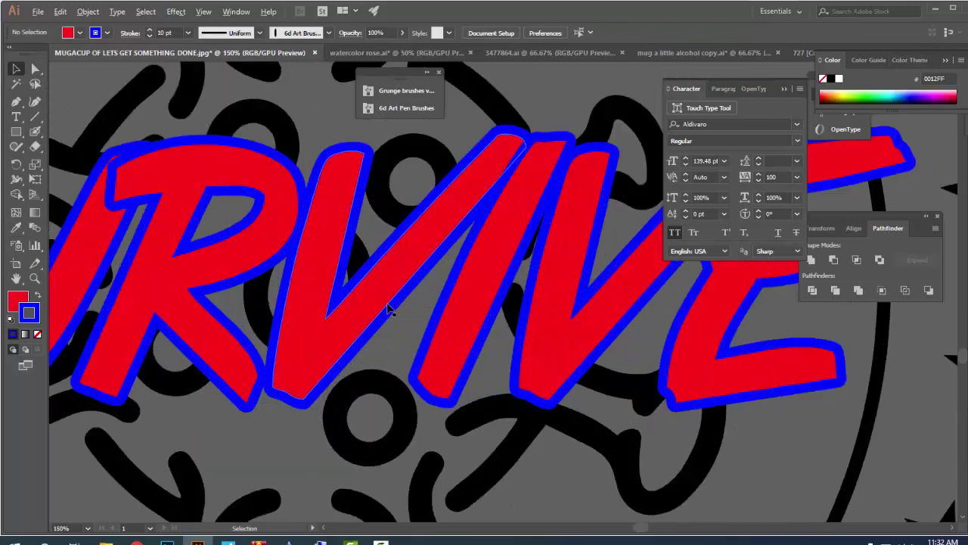
pyautogui.scroll(-2, 388, 309)
pyautogui.click(388, 308)
pyautogui.scroll(-2, 388, 308)
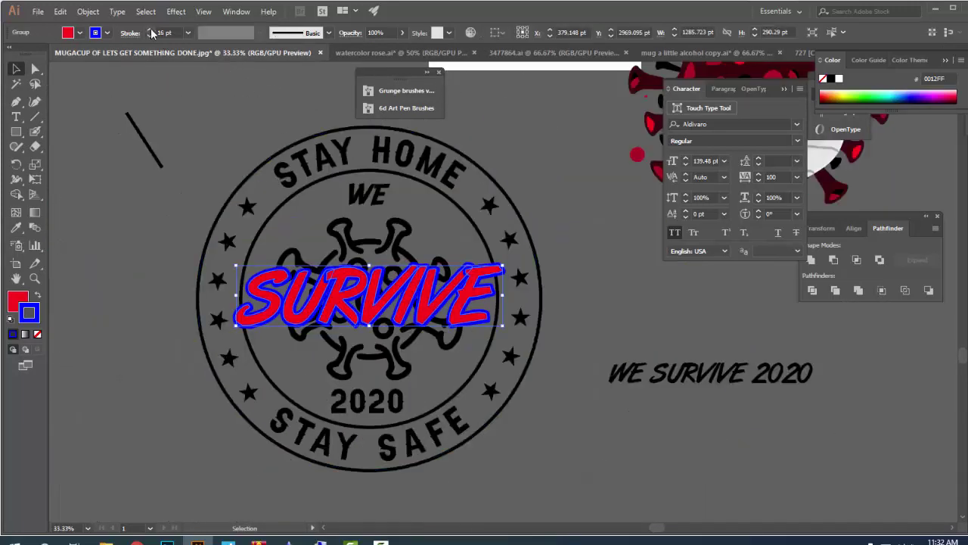
pyautogui.click(226, 144)
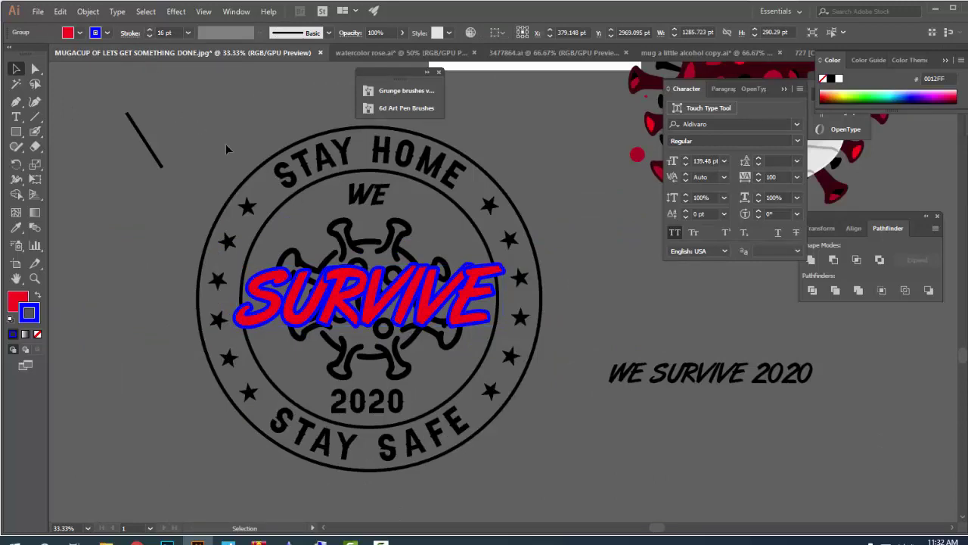
pyautogui.scroll(2, 382, 321)
pyautogui.scroll(-2, 382, 321)
pyautogui.click(377, 276)
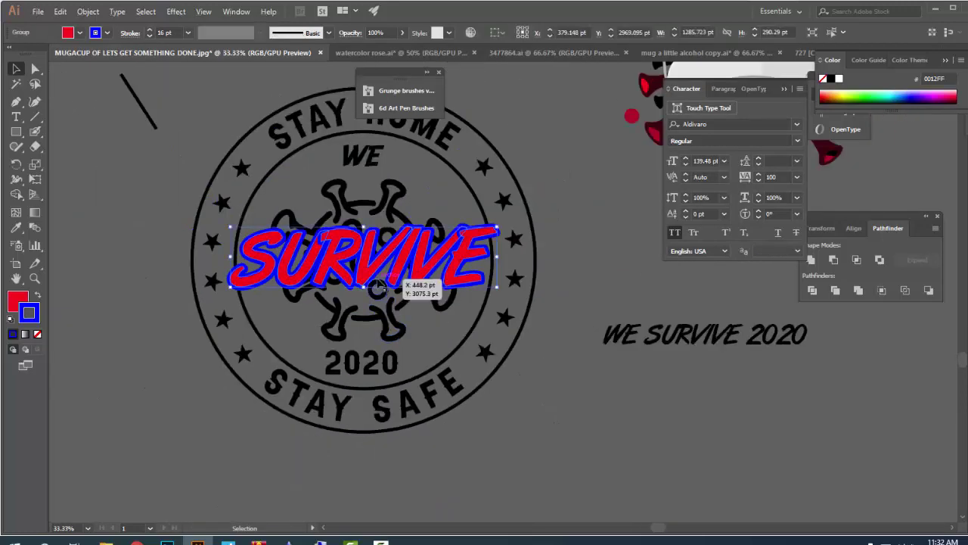
pyautogui.moveTo(324, 238); pyautogui.dragTo(327, 317)
pyautogui.hotkey('ctrl', 'z')
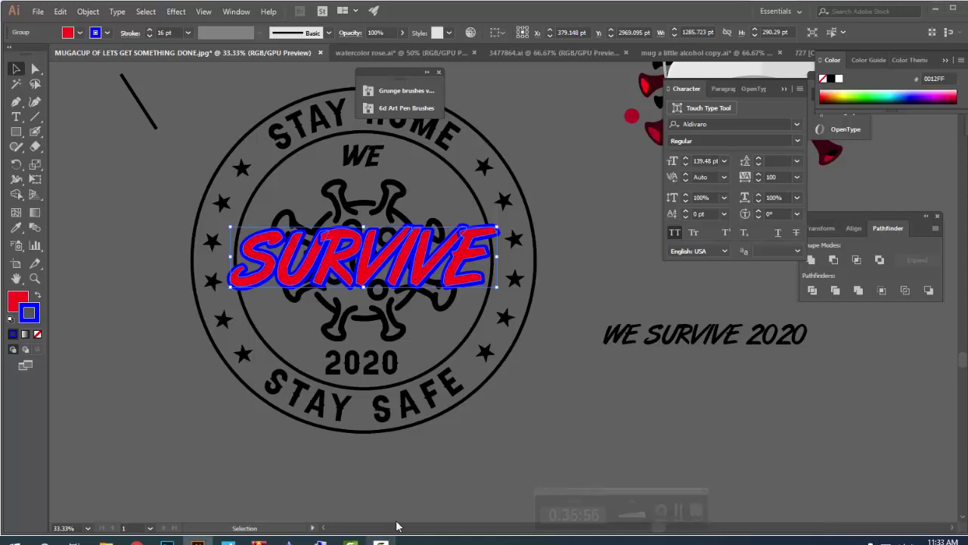
pyautogui.scroll(3, 382, 258)
pyautogui.scroll(-2, 386, 261)
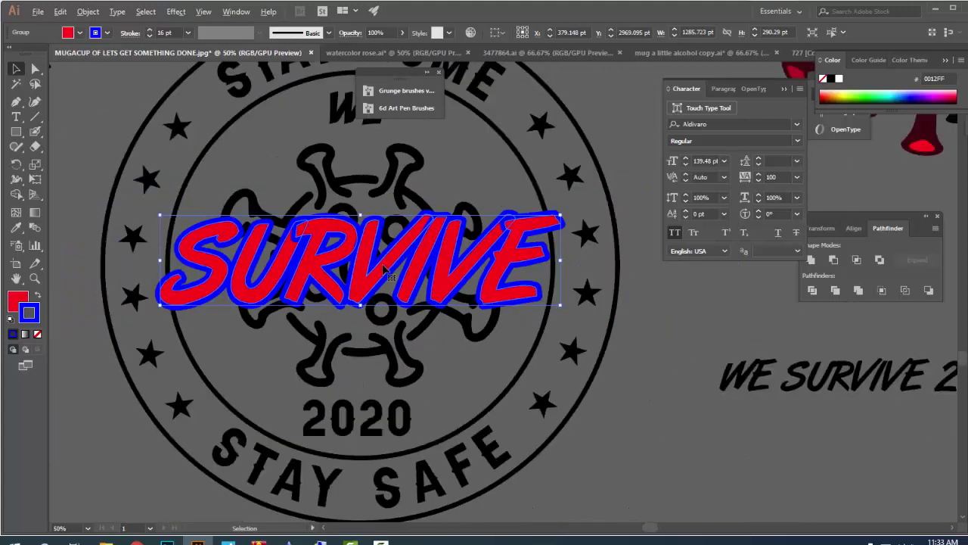
pyautogui.moveTo(379, 288); pyautogui.dragTo(400, 404)
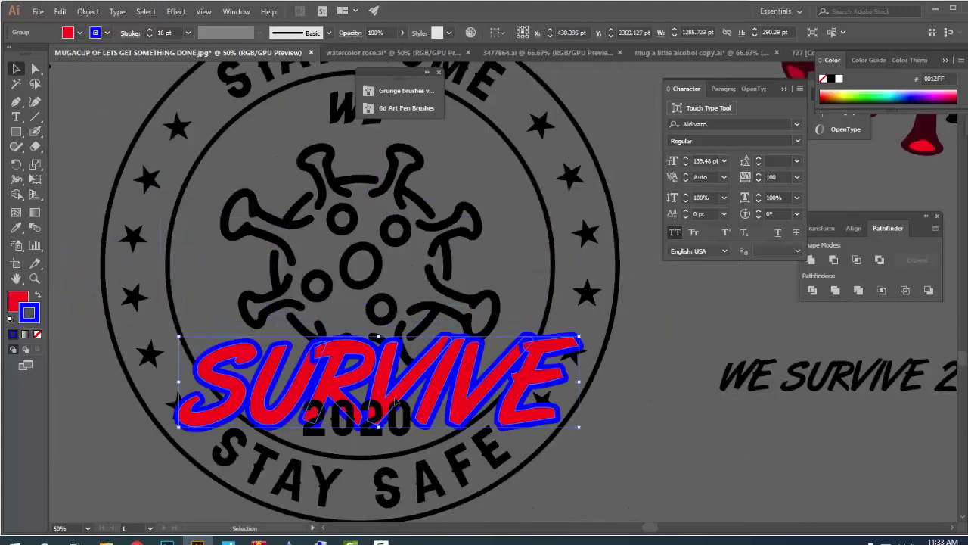
pyautogui.hotkey('ctrl', 'z')
pyautogui.press('v')
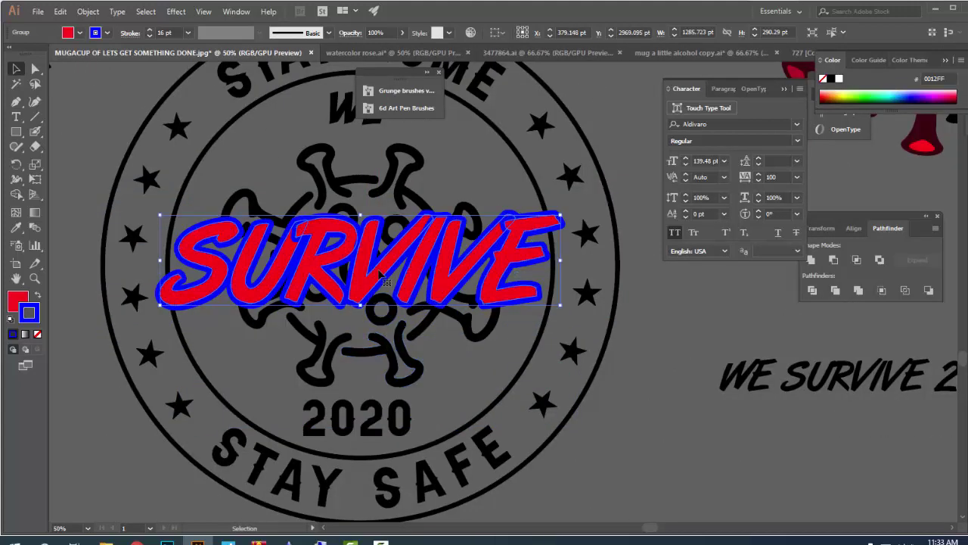
pyautogui.moveTo(382, 279); pyautogui.dragTo(382, 361)
pyautogui.hotkey('ctrl', 'z')
# - Copy SURVIVE and use Edit > Paste in Front to stack a duplicate on it
pyautogui.rightClick(362, 286)
pyautogui.click(360, 268)
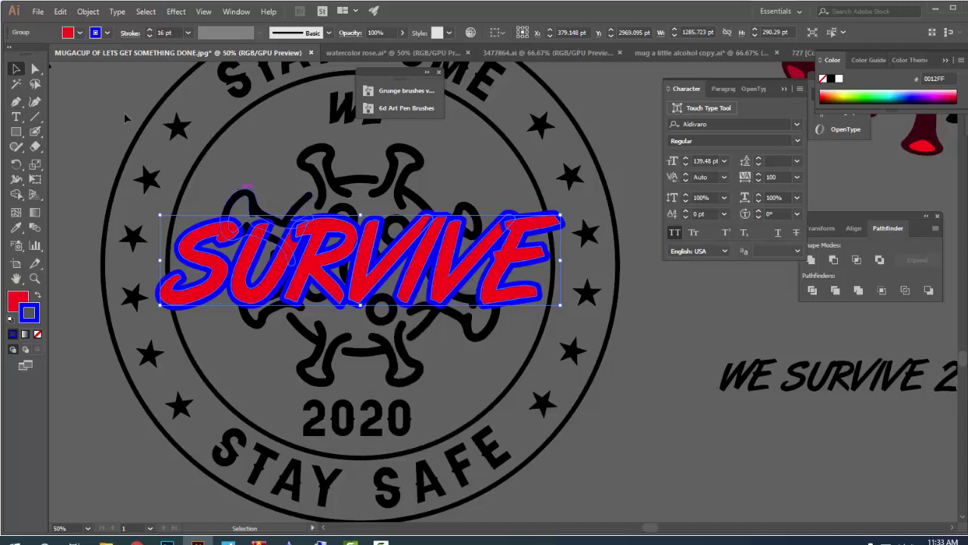
pyautogui.click(60, 11)
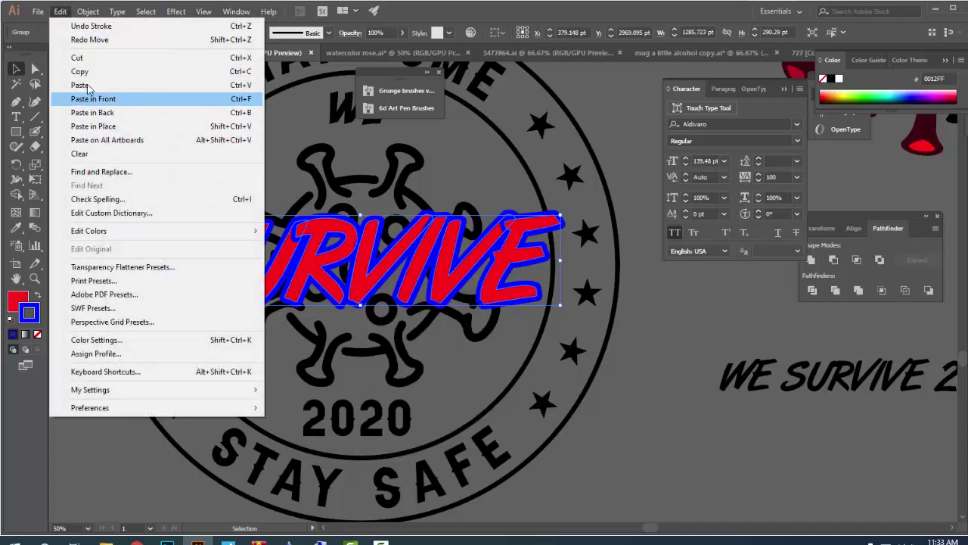
pyautogui.click(79, 71)
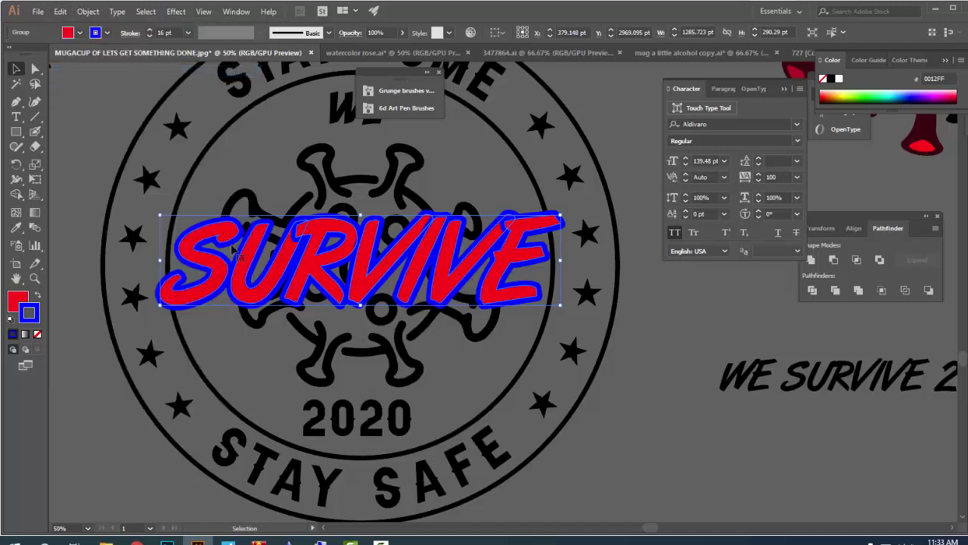
pyautogui.click(60, 11)
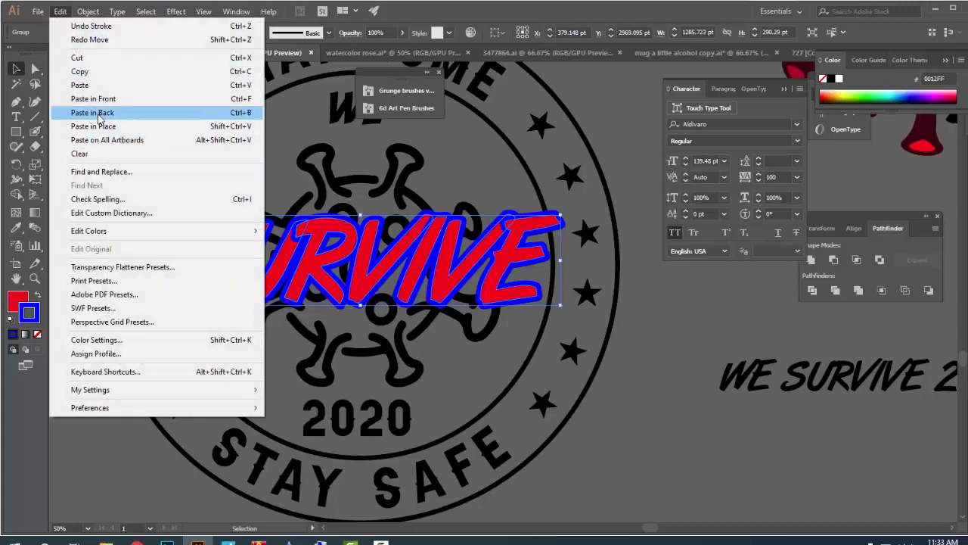
pyautogui.click(110, 99)
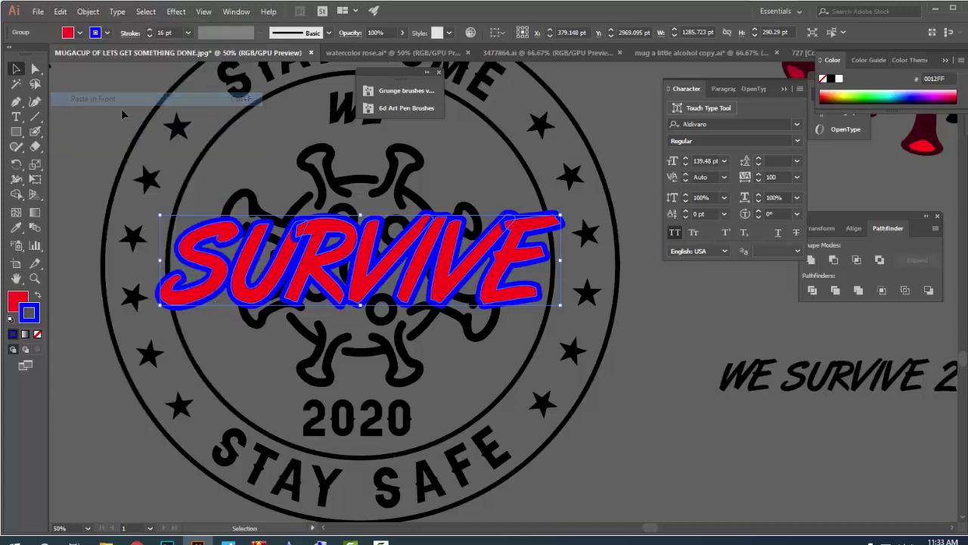
# - Nudge the pasted copy to check it, then place it back over the original SURVIVE
pyautogui.moveTo(382, 258); pyautogui.dragTo(385, 277)
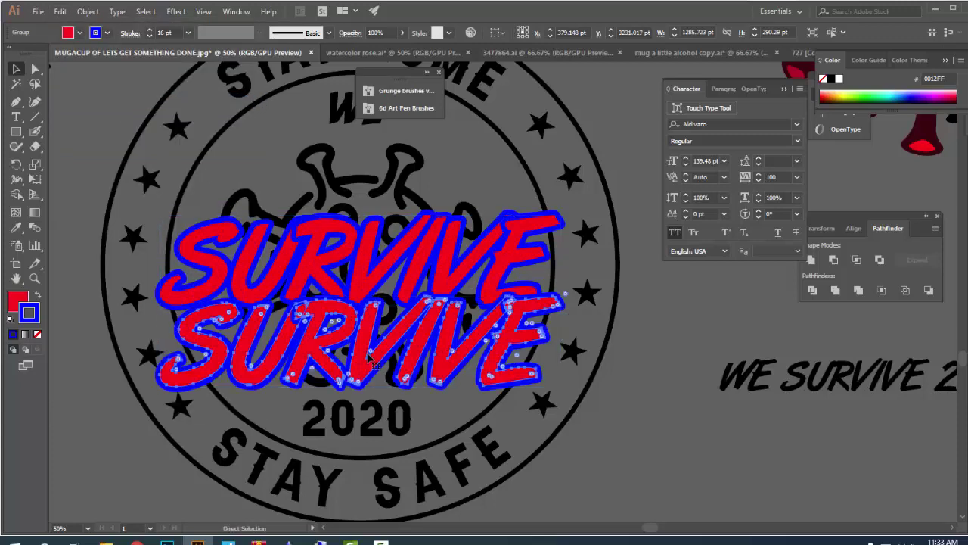
pyautogui.moveTo(371, 320); pyautogui.dragTo(352, 308)
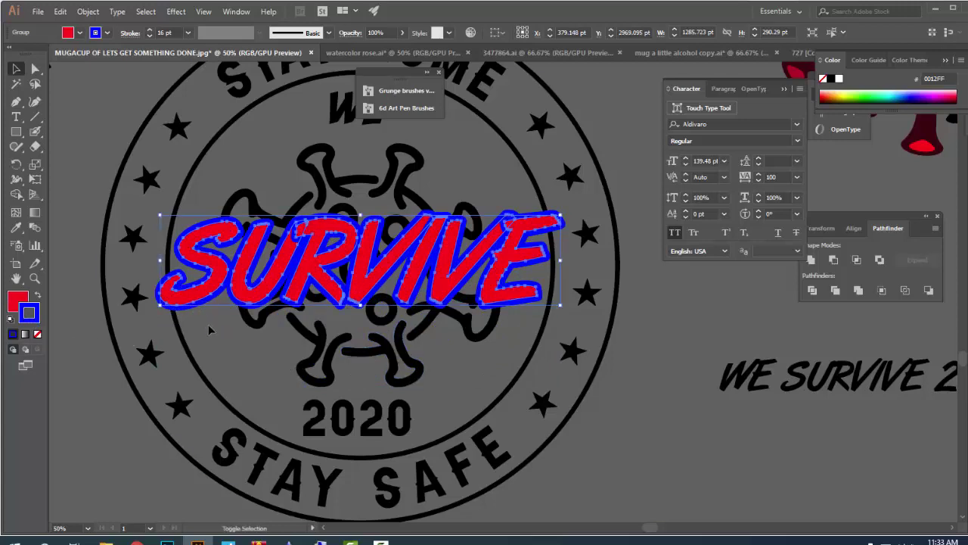
pyautogui.scroll(1, 208, 323)
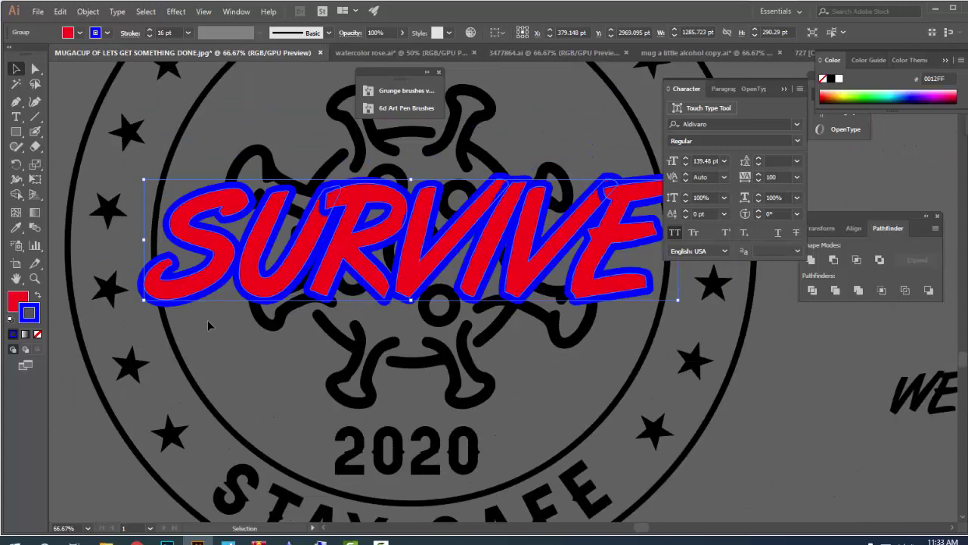
pyautogui.scroll(-1, 317, 350)
pyautogui.scroll(-1, 355, 359)
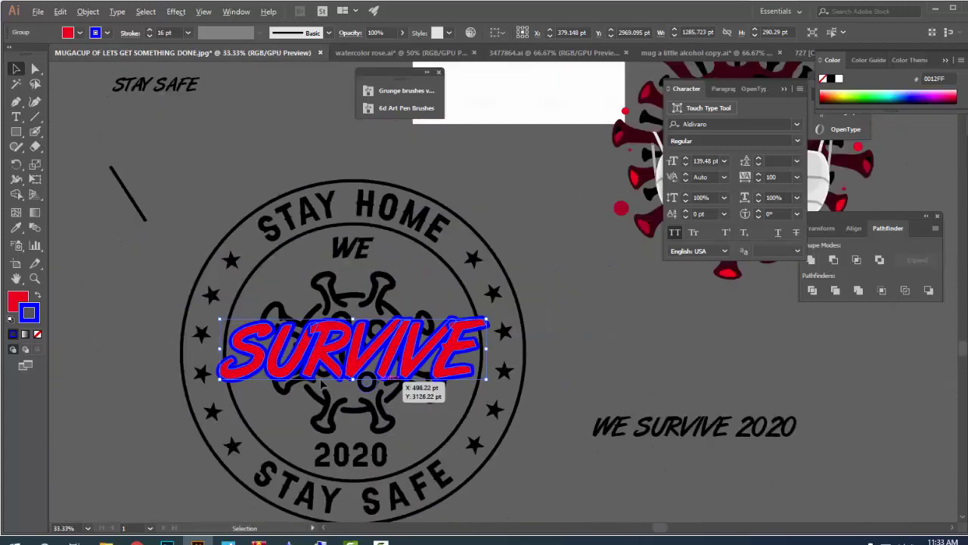
pyautogui.scroll(1, 377, 364)
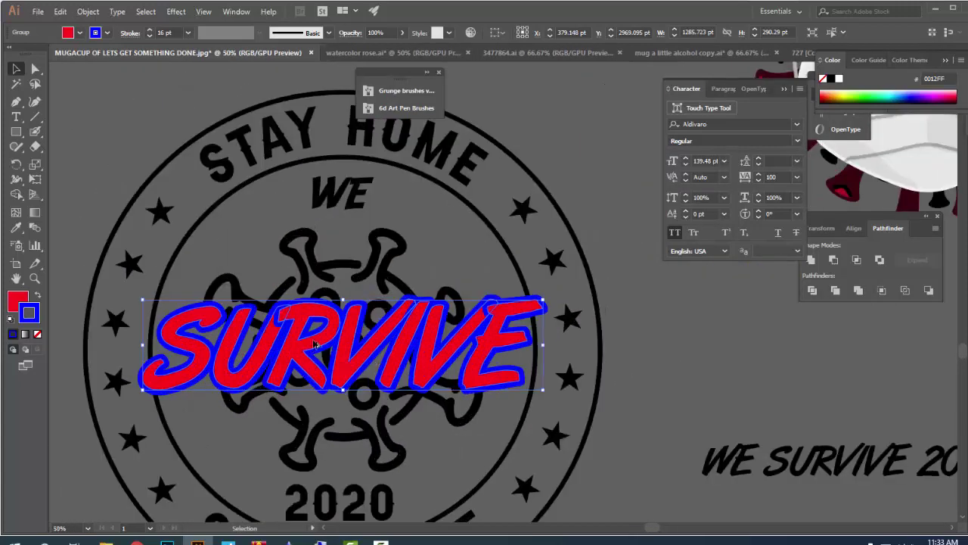
pyautogui.scroll(-1, 329, 347)
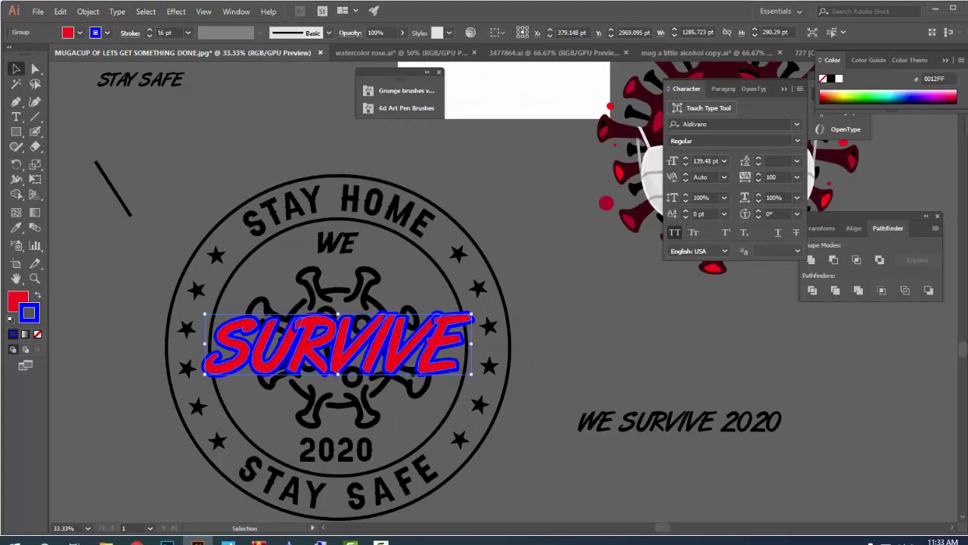
pyautogui.click(133, 34)
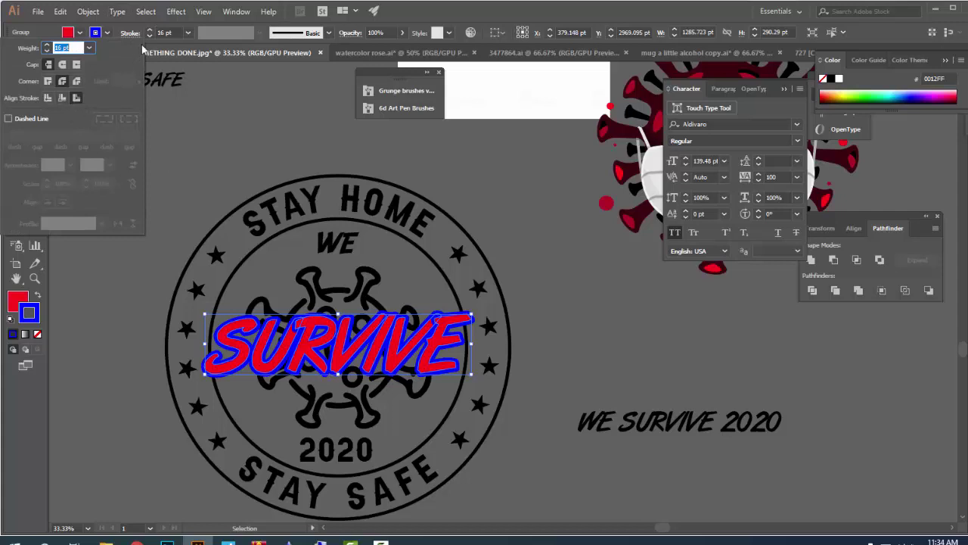
# - Expand the copy's appearance and unite the outlined letters into one shape with Pathfinder
pyautogui.click(88, 12)
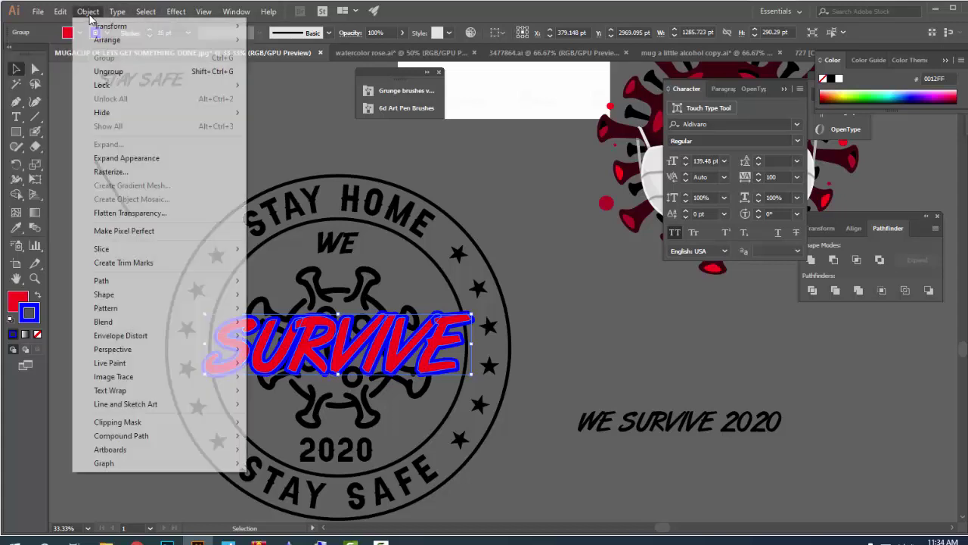
pyautogui.click(126, 157)
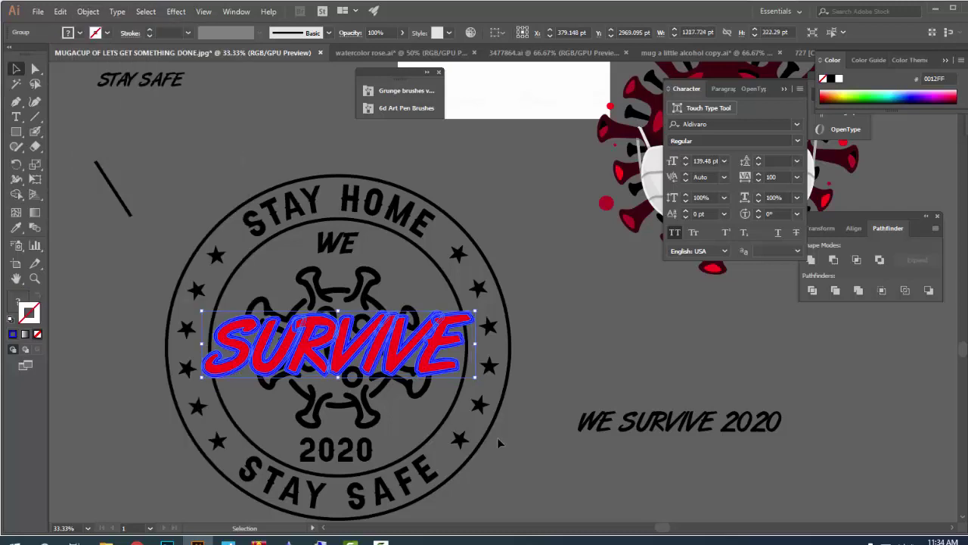
pyautogui.scroll(1, 374, 361)
pyautogui.scroll(-1, 369, 355)
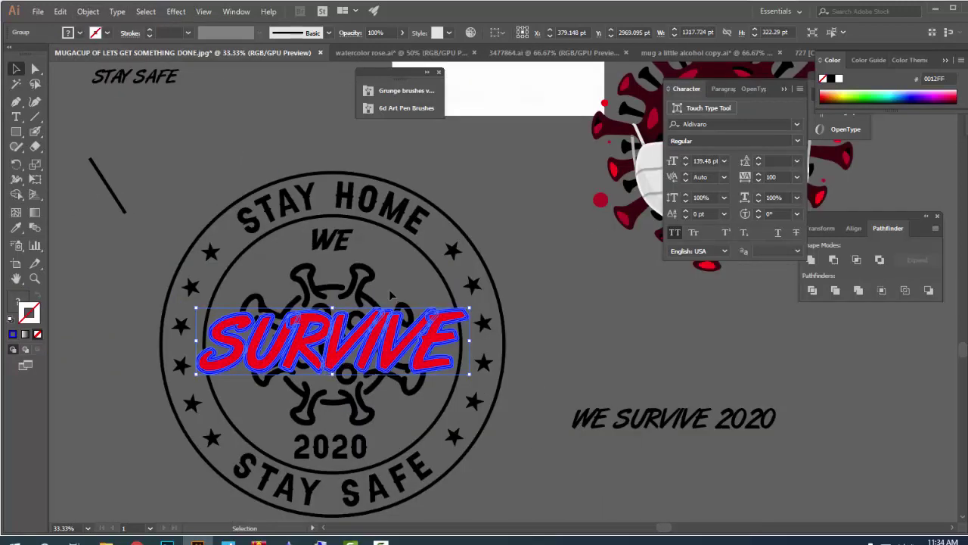
pyautogui.click(811, 259)
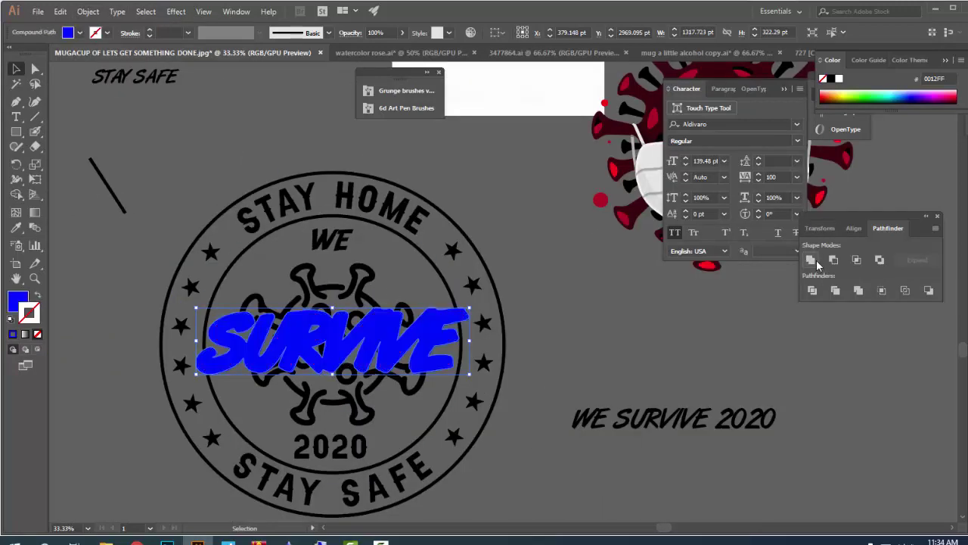
# - Fill the merged SURVIVE shape grey by sampling with the Eyedropper
pyautogui.scroll(4, 361, 362)
pyautogui.scroll(-4, 360, 361)
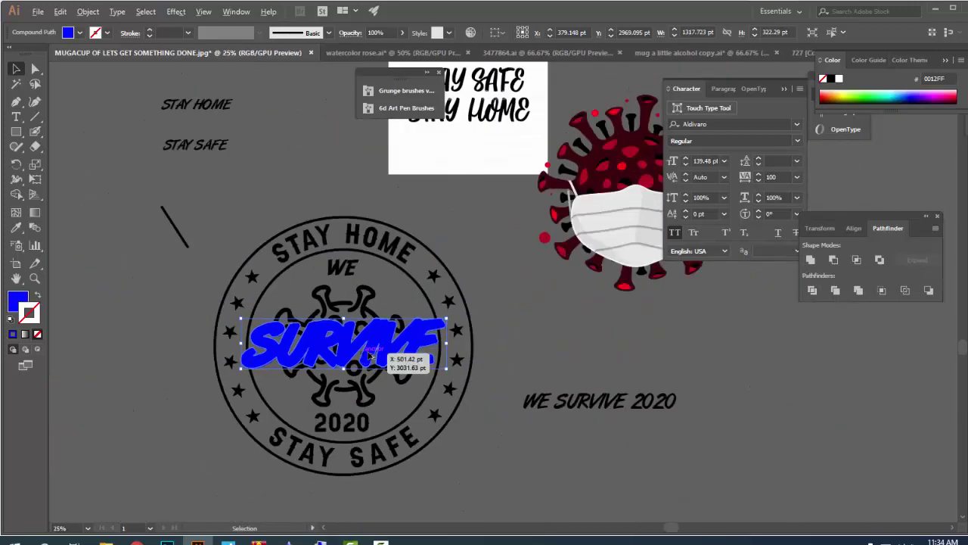
pyautogui.scroll(1, 408, 356)
pyautogui.scroll(1, 394, 352)
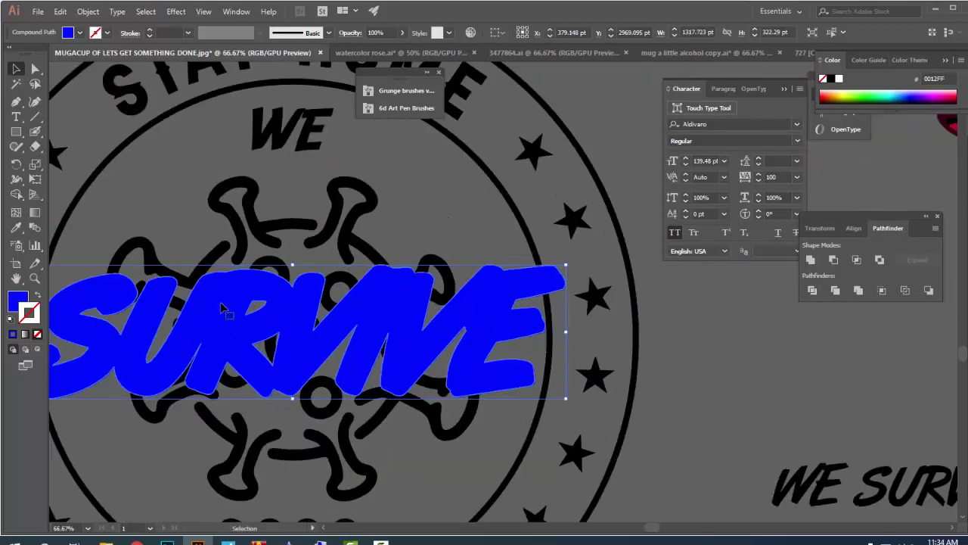
pyautogui.scroll(-1, 221, 306)
pyautogui.click(18, 228)
pyautogui.click(579, 344)
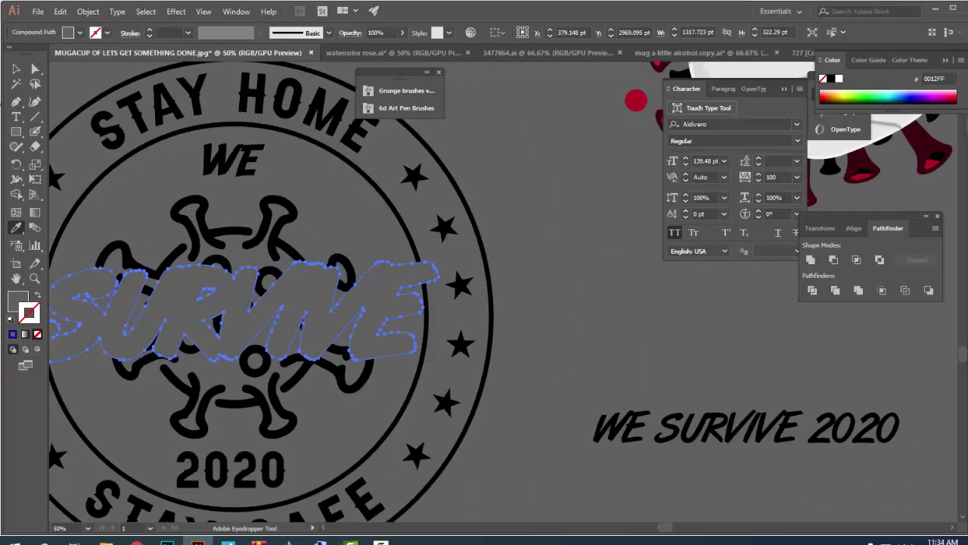
# - Reposition the grey silhouette and send it backward behind the SURVIVE text
pyautogui.press('v')
pyautogui.click(567, 274)
pyautogui.hscroll(-3, 567, 274)
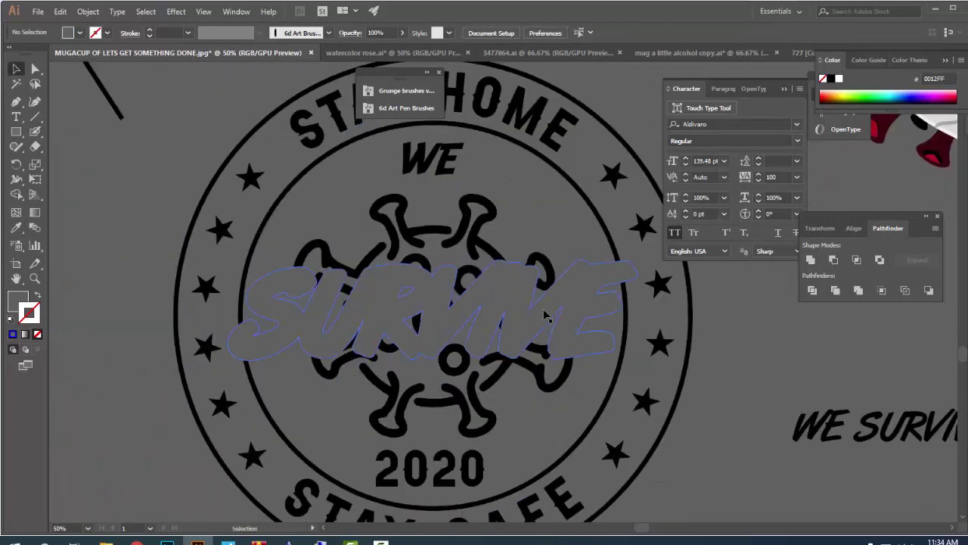
pyautogui.click(498, 301)
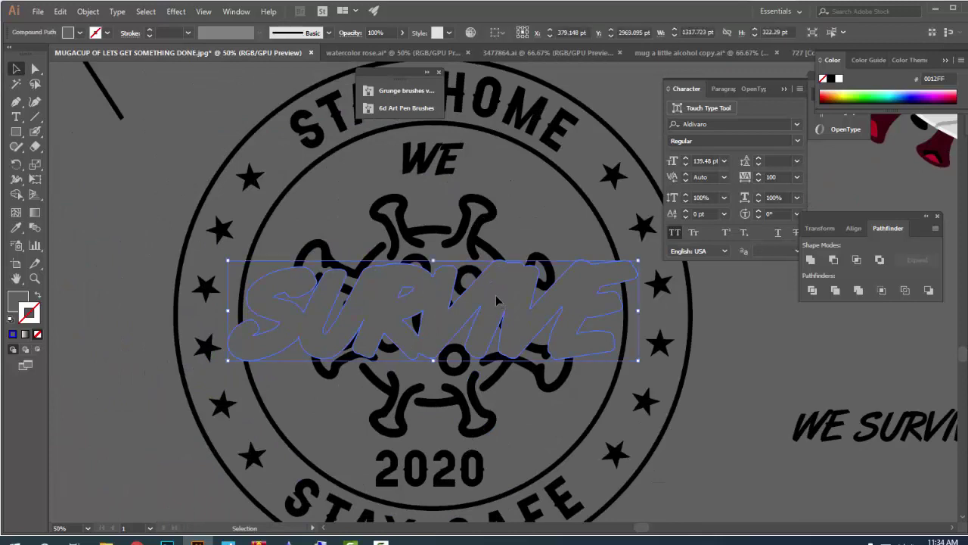
pyautogui.press('a')
pyautogui.press('v')
pyautogui.moveTo(498, 301); pyautogui.dragTo(501, 352)
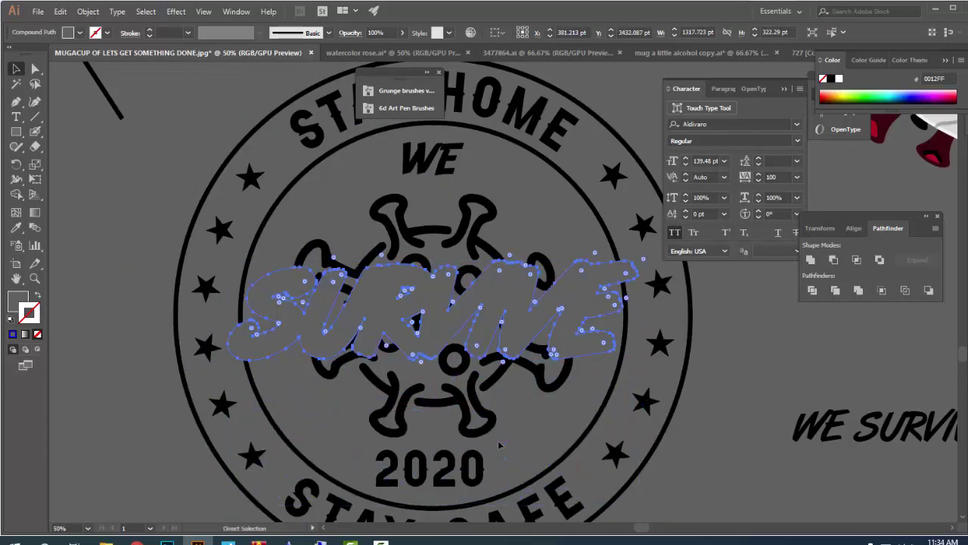
pyautogui.rightClick(491, 301)
pyautogui.moveTo(526, 422)
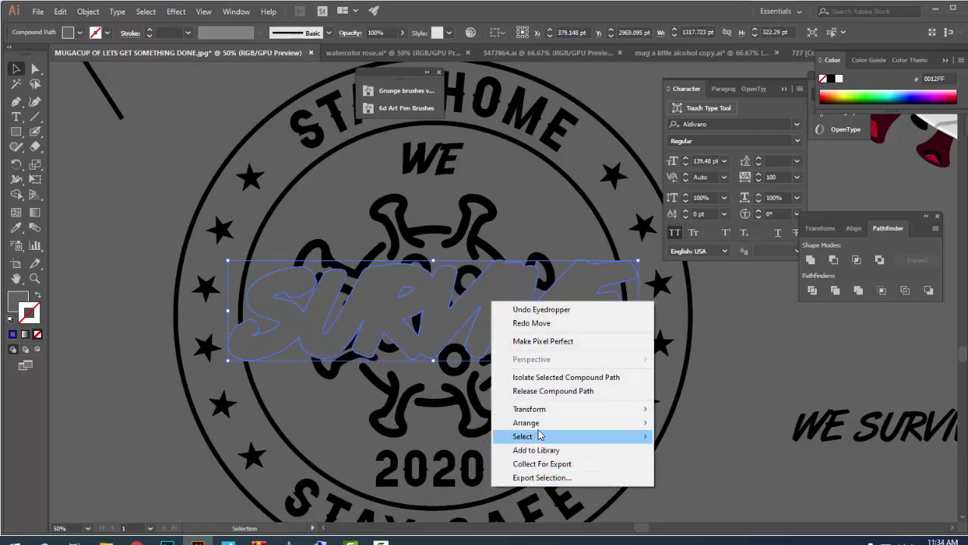
pyautogui.click(697, 449)
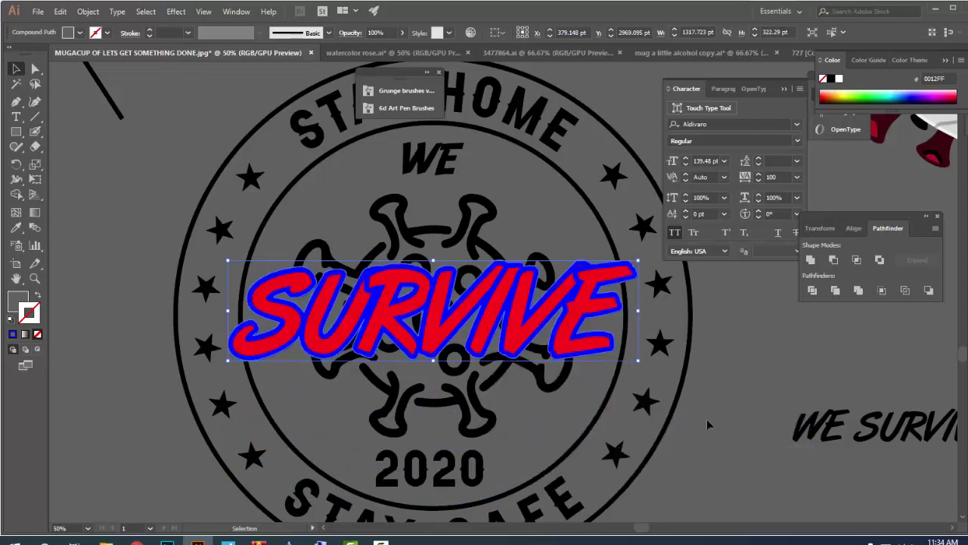
# - Remove the blue stroke from the red SURVIVE text
pyautogui.click(724, 348)
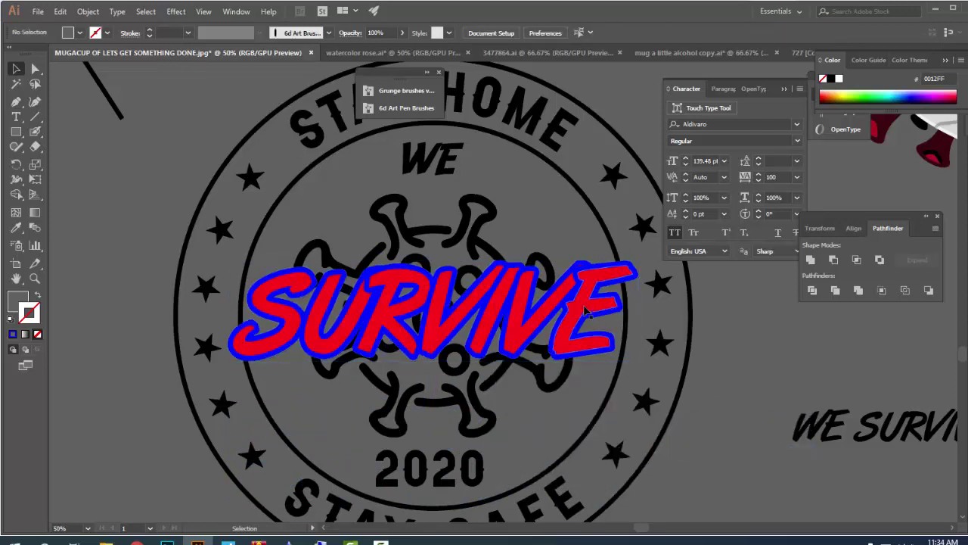
pyautogui.click(254, 318)
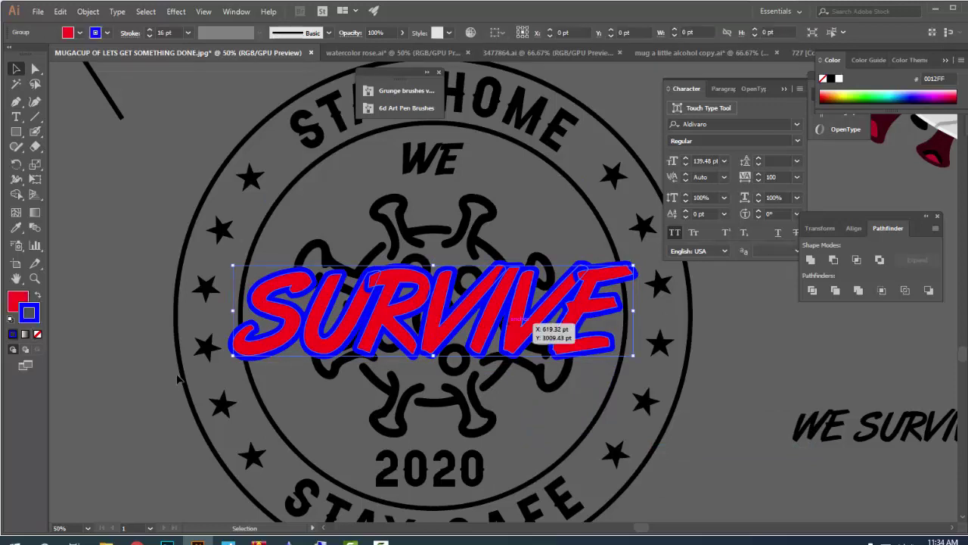
pyautogui.click(37, 334)
pyautogui.click(112, 347)
pyautogui.scroll(-1, 684, 474)
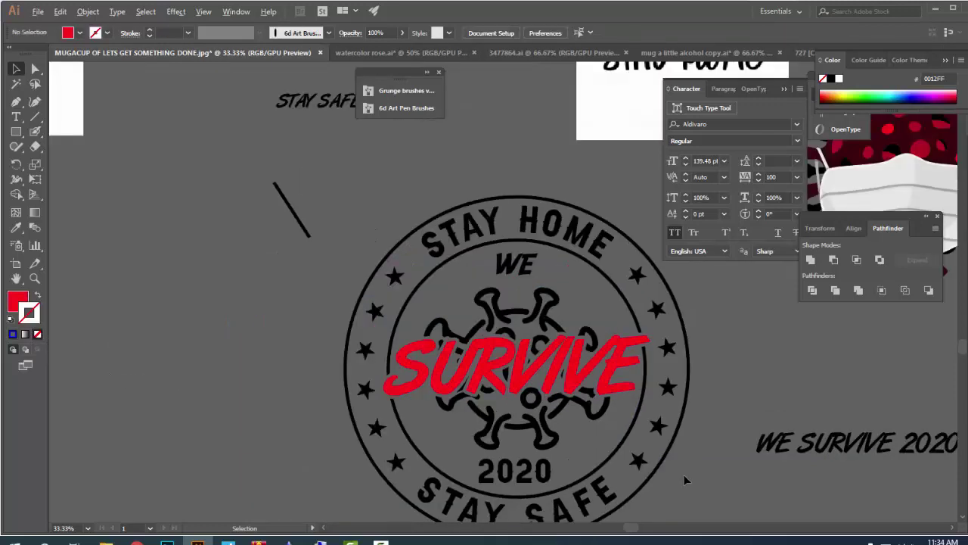
pyautogui.hscroll(3, 684, 475)
# - Recolour SURVIVE black by sampling the virus icon's fill with the Eyedropper
pyautogui.click(372, 318)
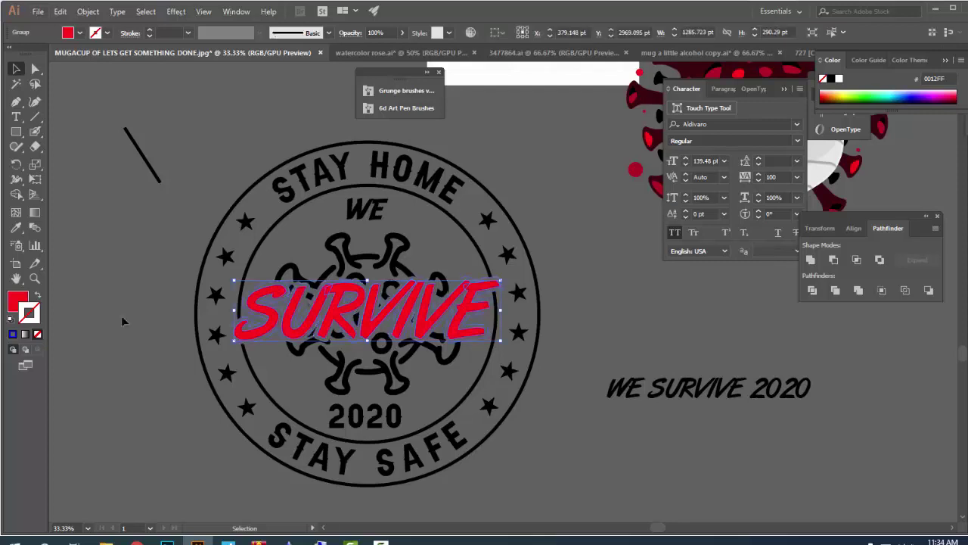
pyautogui.click(16, 228)
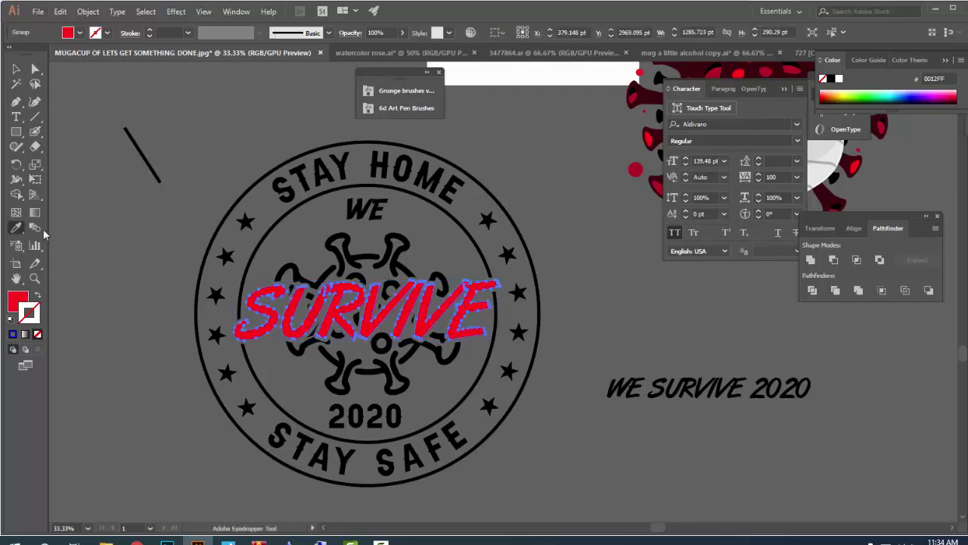
pyautogui.click(347, 248)
pyautogui.hotkey('ctrl', 'shift', 'a')
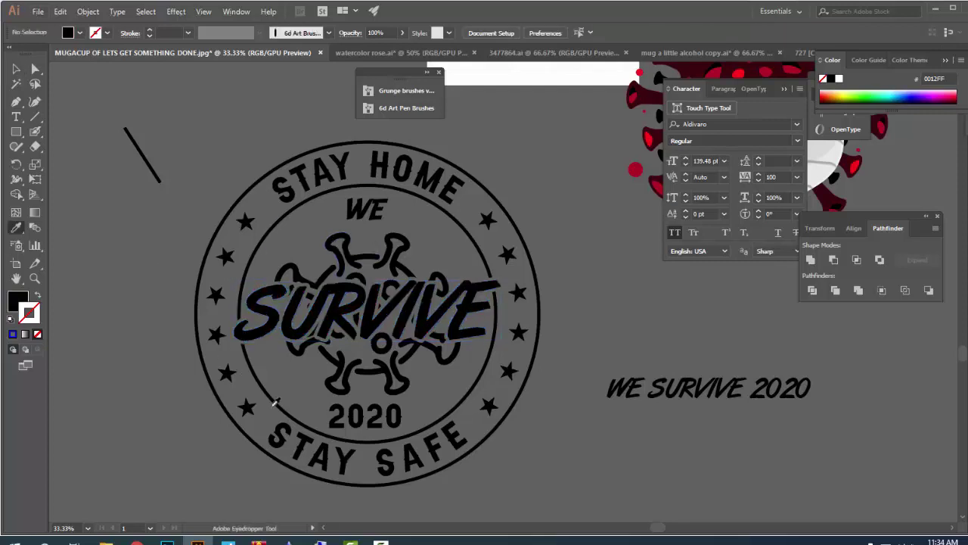
pyautogui.scroll(1, 508, 349)
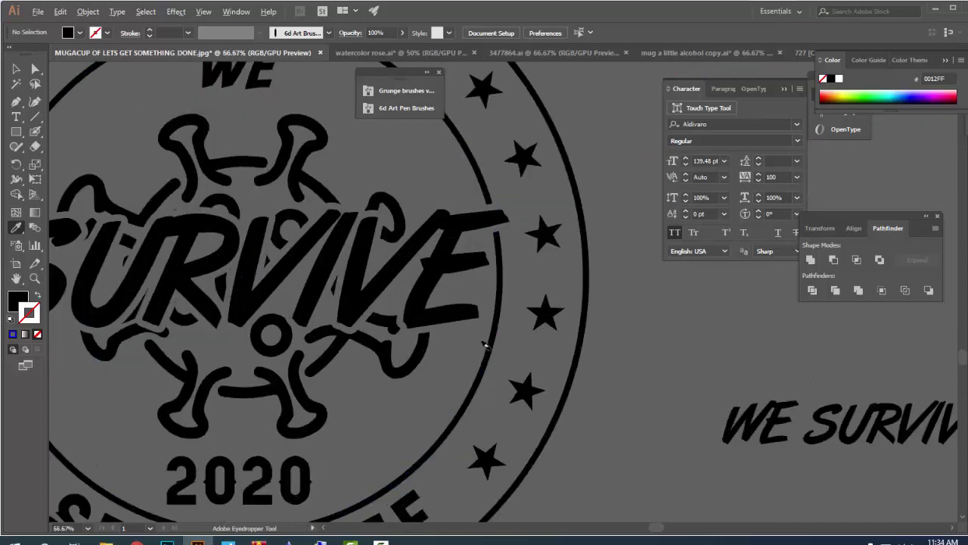
pyautogui.scroll(-1, 480, 340)
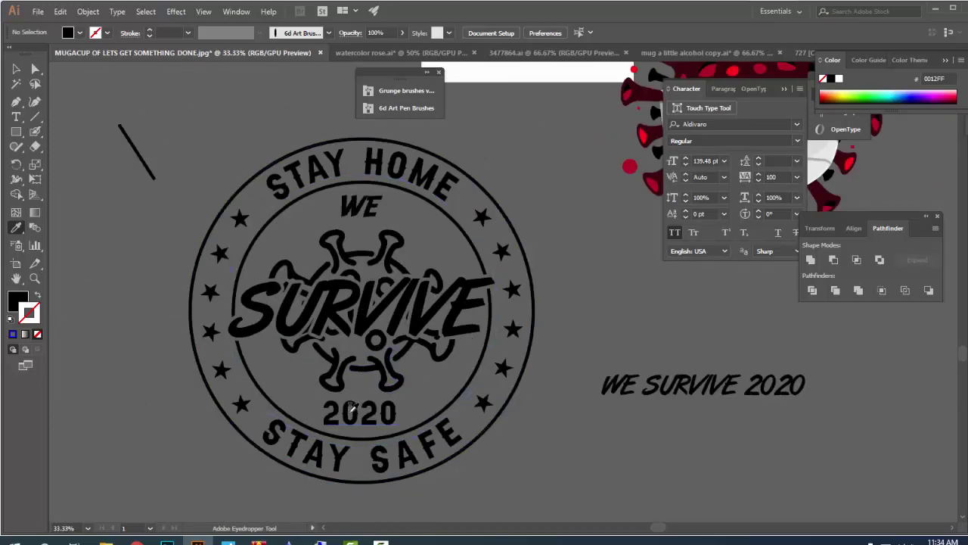
pyautogui.click(17, 71)
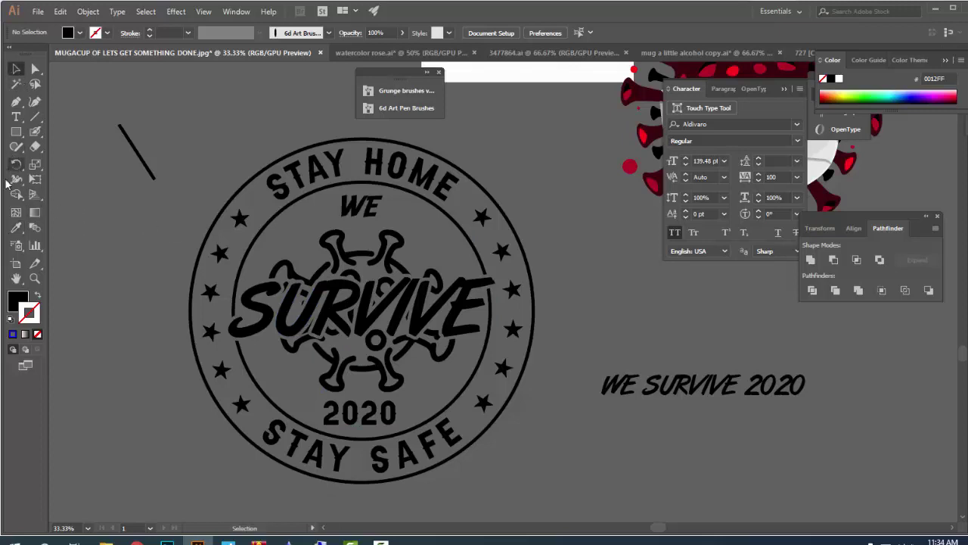
pyautogui.scroll(2, 328, 341)
pyautogui.scroll(-1, 330, 344)
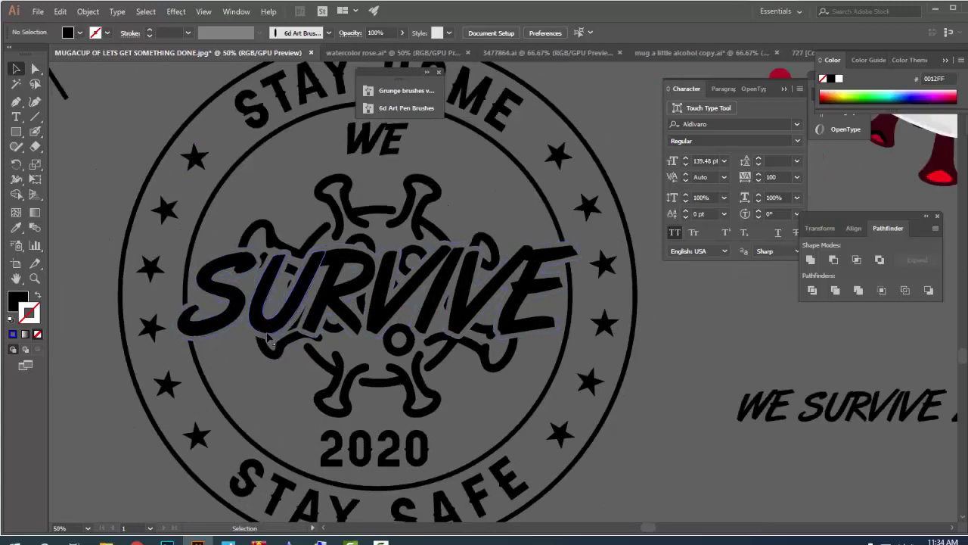
pyautogui.scroll(1, 394, 339)
pyautogui.scroll(-1, 393, 339)
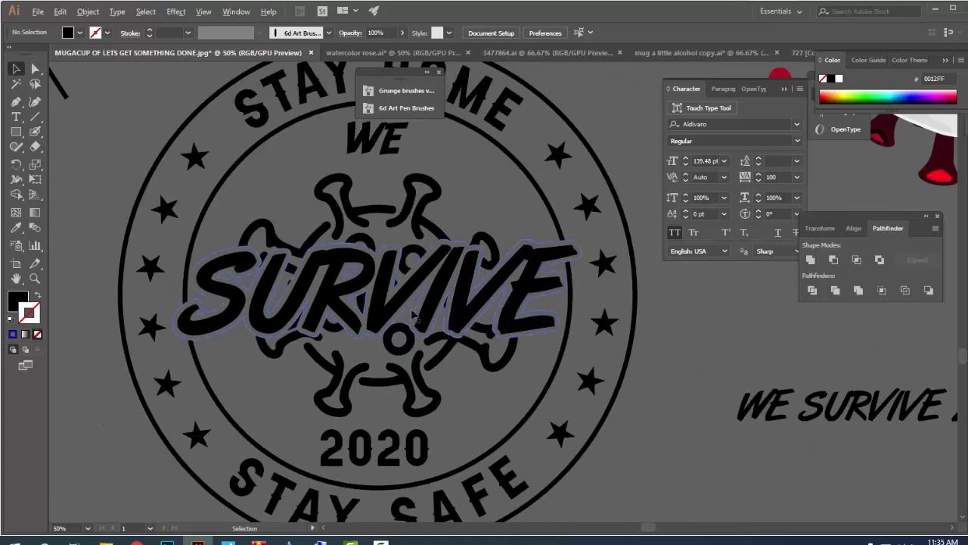
pyautogui.scroll(1, 408, 303)
pyautogui.scroll(-1, 412, 303)
# - Turn the outline path around SURVIVE into a solid blue fill, then select all artwork
pyautogui.click(427, 297)
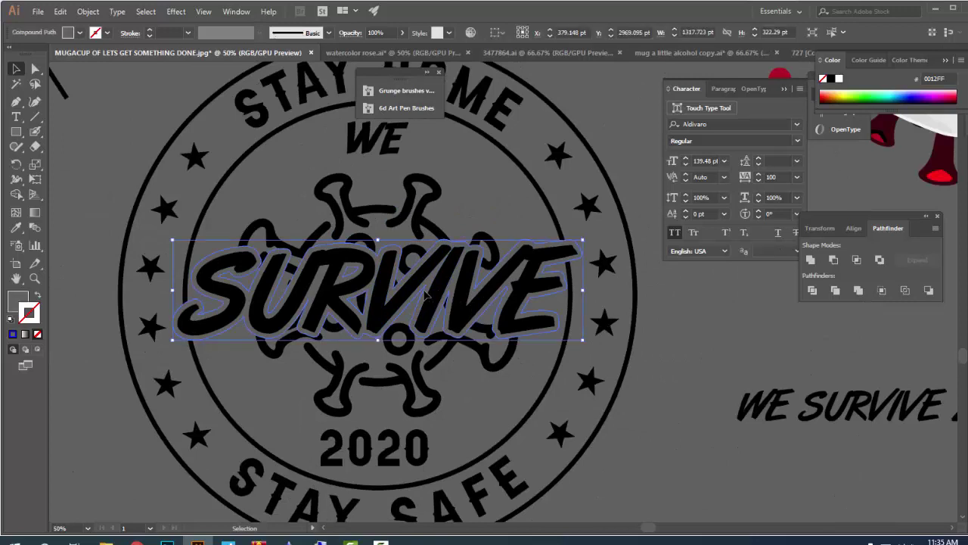
pyautogui.click(906, 93)
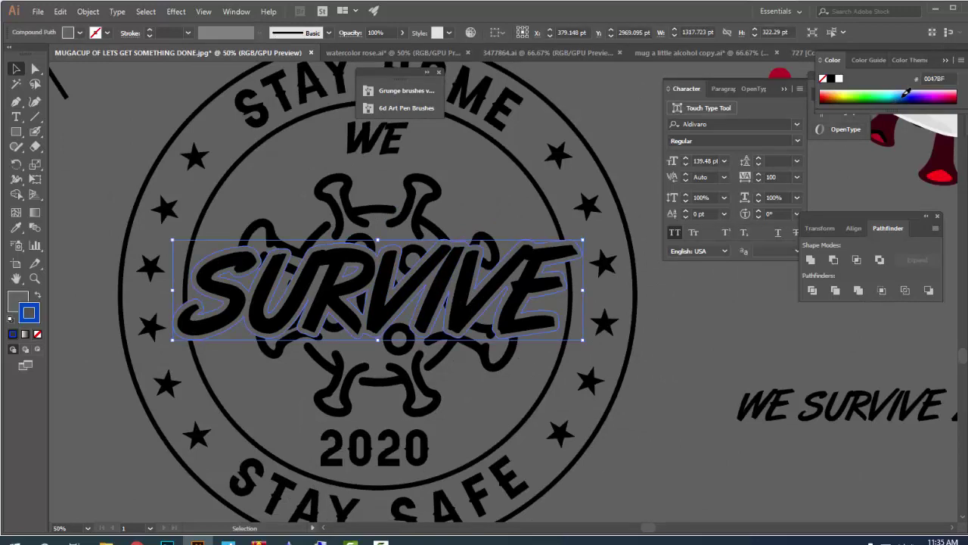
pyautogui.click(36, 296)
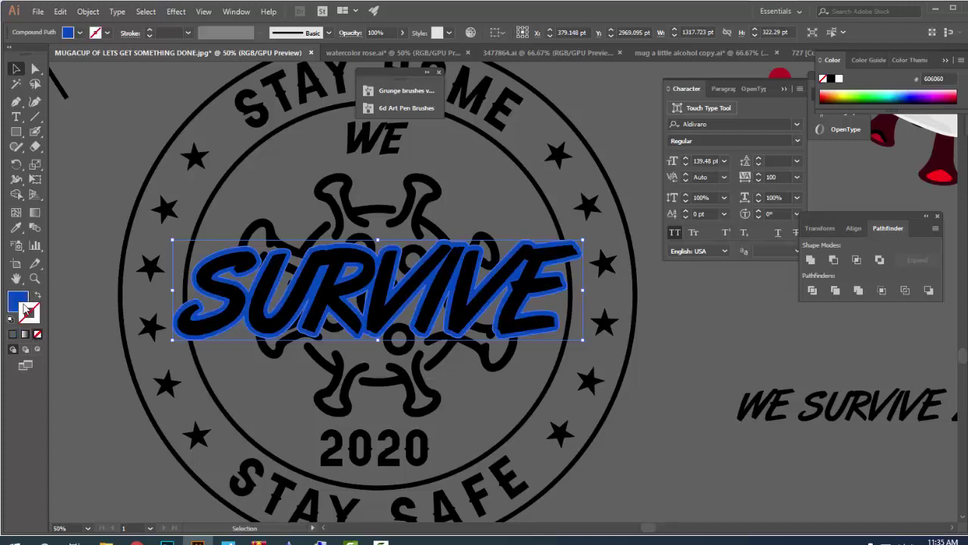
pyautogui.click(649, 345)
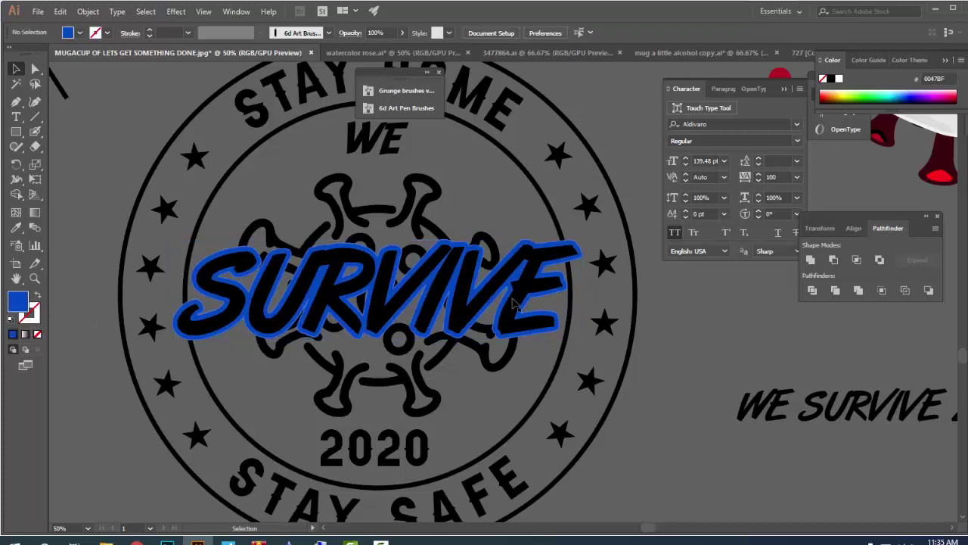
pyautogui.hotkey('ctrl', '1')
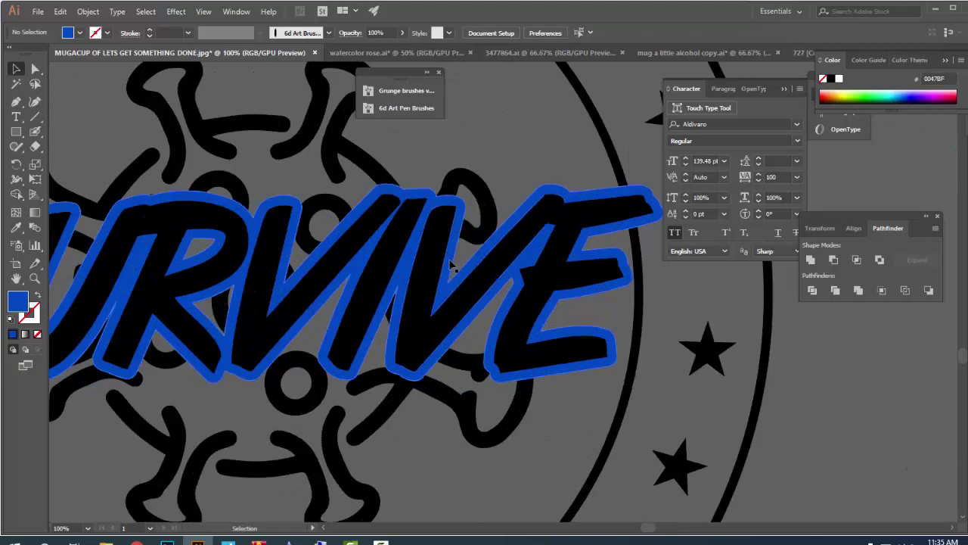
pyautogui.scroll(-2, 451, 265)
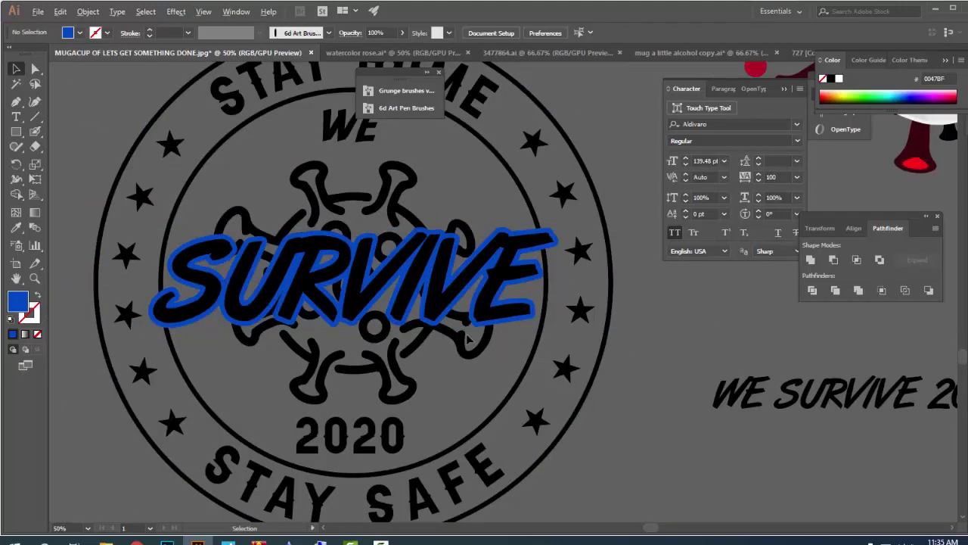
pyautogui.scroll(1, 463, 267)
pyautogui.scroll(1, 463, 266)
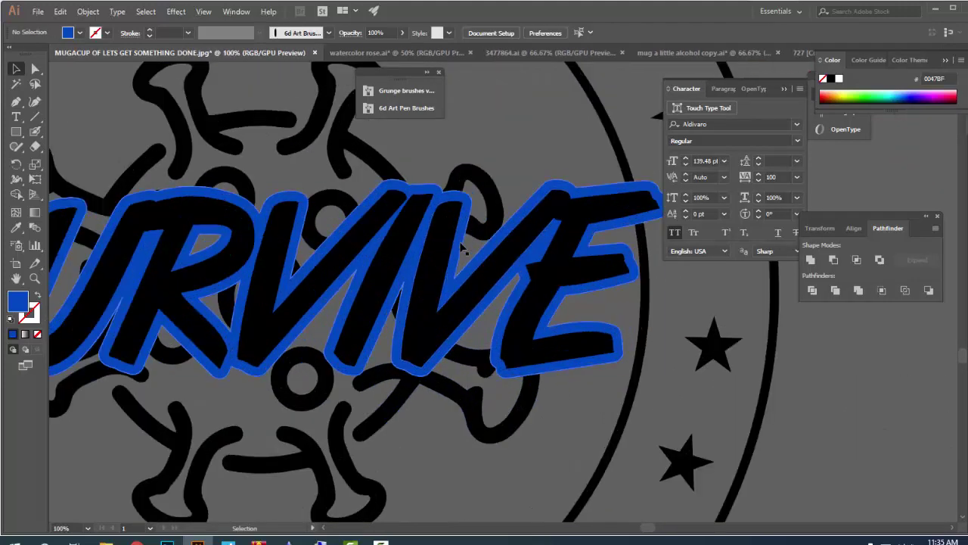
pyautogui.click(463, 248)
pyautogui.hotkey('ctrl', 'a')
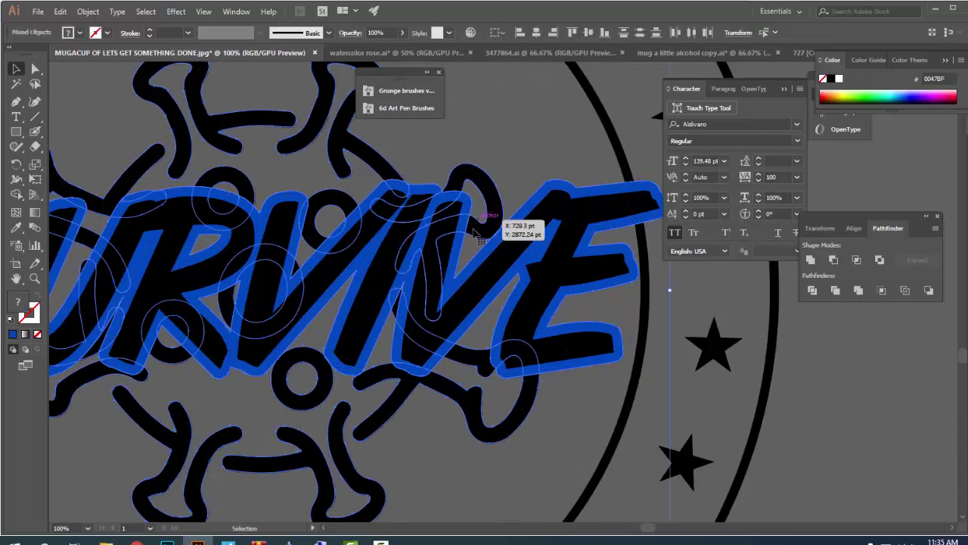
# - With the Shape Builder, drag across SURVIVE to merge the blue outline into the letters
pyautogui.scroll(-2, 235, 285)
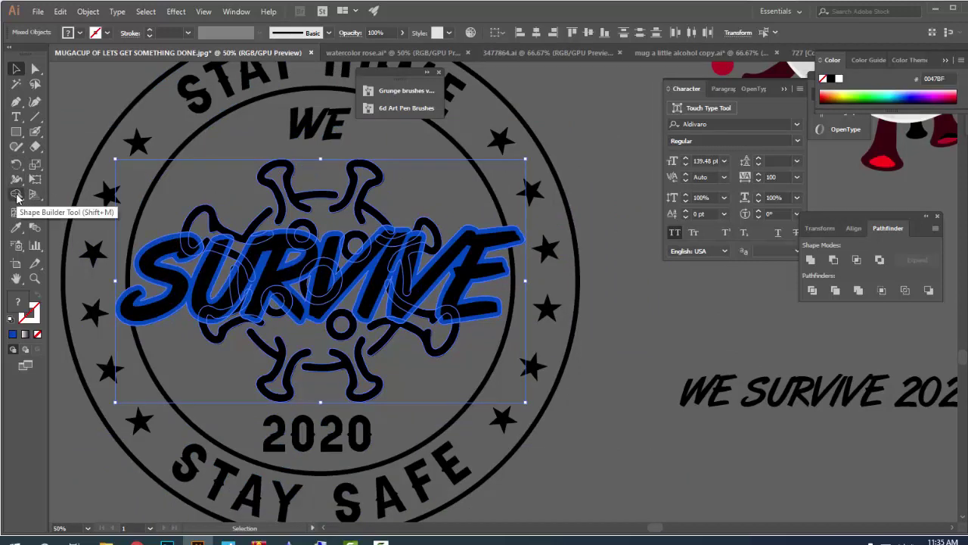
pyautogui.click(17, 197)
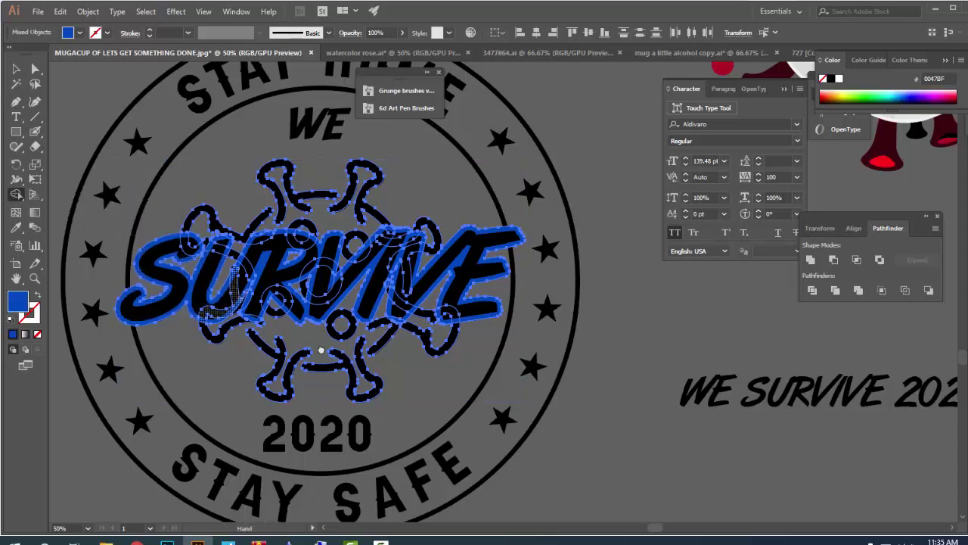
pyautogui.scroll(2, 295, 376)
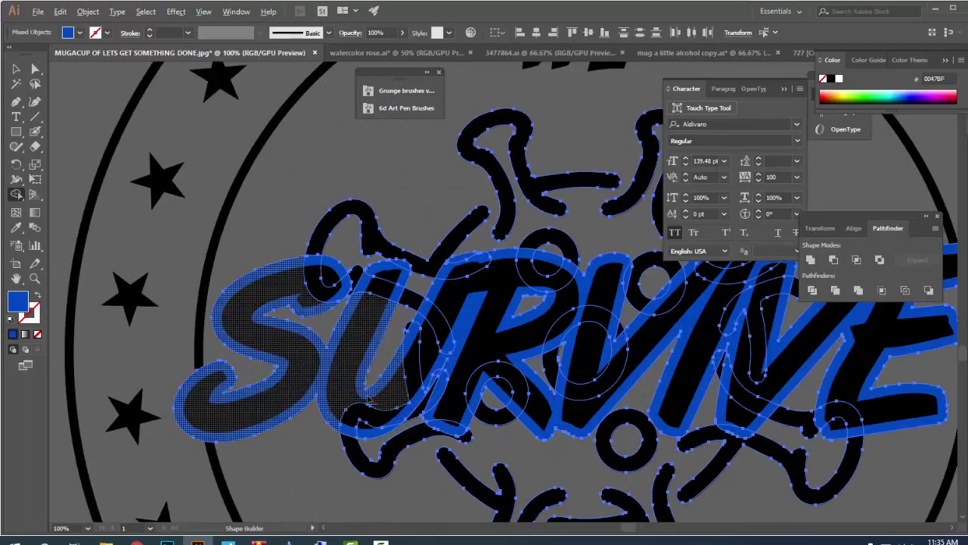
pyautogui.scroll(-1, 236, 376)
pyautogui.moveTo(252, 370)
pyautogui.mouseDown()
pyautogui.moveTo(680, 352)
pyautogui.moveTo(744, 362)
pyautogui.mouseUp()
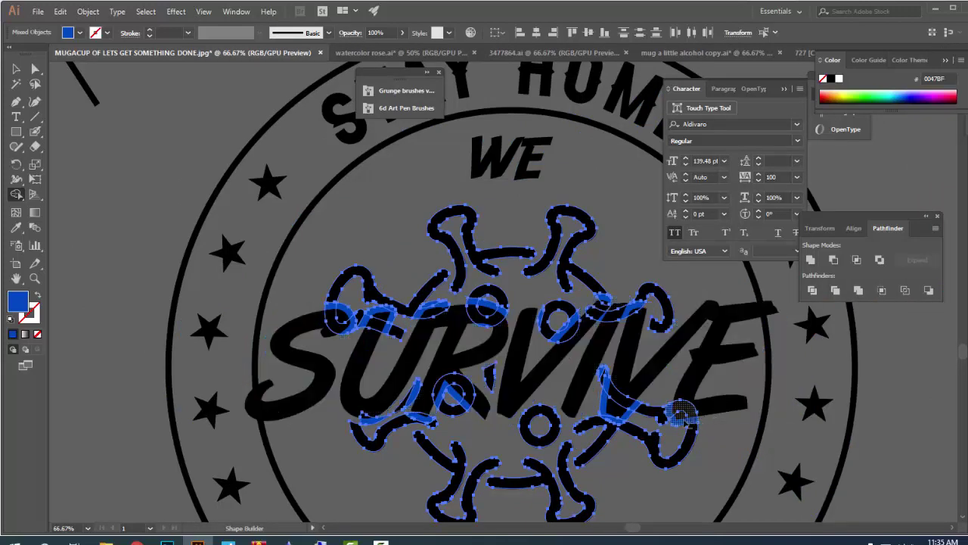
pyautogui.keyDown('alt'); pyautogui.scroll(2, 643, 408); pyautogui.keyUp('alt')
pyautogui.keyDown('alt'); pyautogui.scroll(1, 642, 408); pyautogui.keyUp('alt')
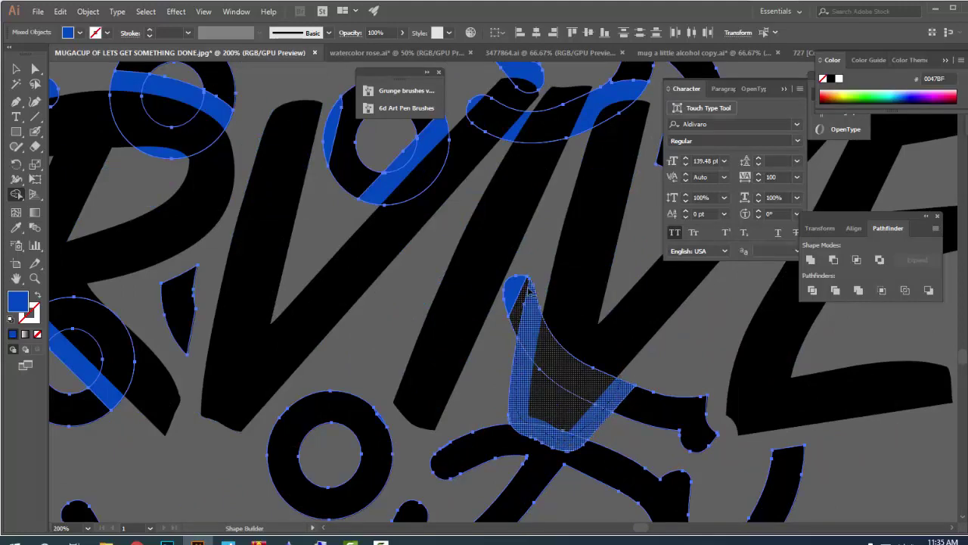
pyautogui.keyDown('alt'); pyautogui.scroll(-4, 532, 333); pyautogui.keyUp('alt')
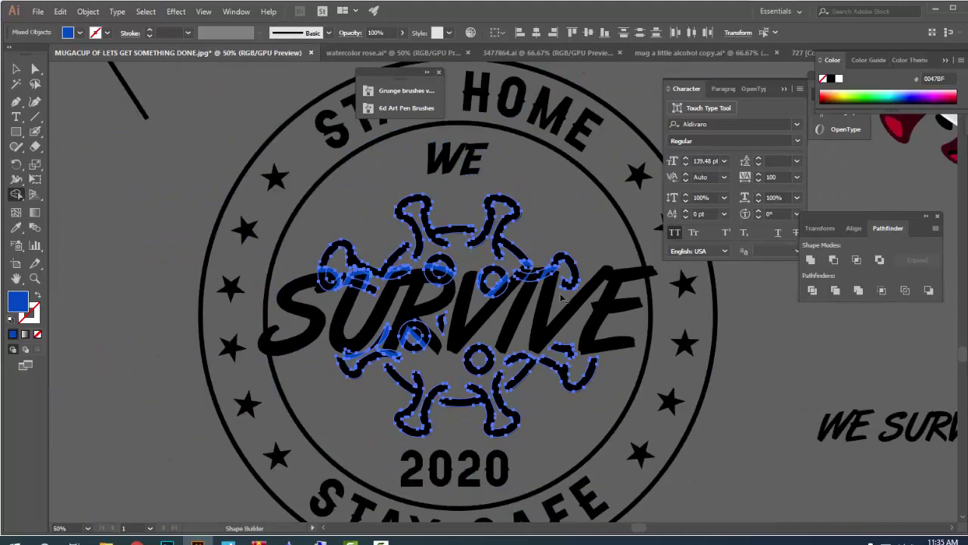
pyautogui.keyDown('alt'); pyautogui.scroll(2, 561, 297); pyautogui.keyUp('alt')
pyautogui.keyDown('alt'); pyautogui.scroll(1, 561, 297); pyautogui.keyUp('alt')
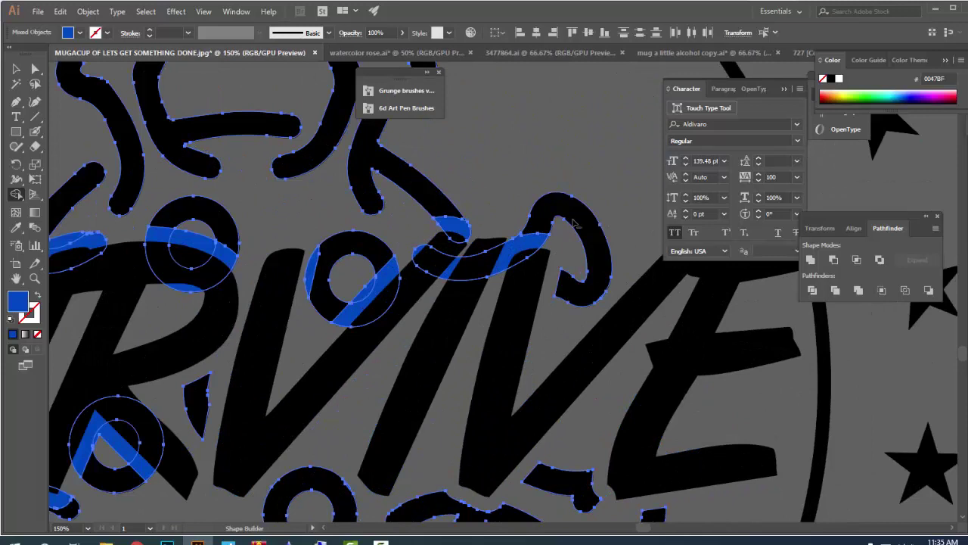
# - Merge the leftover blue pieces at the V, R and circle into the black letters
pyautogui.click(519, 257)
pyautogui.click(454, 231)
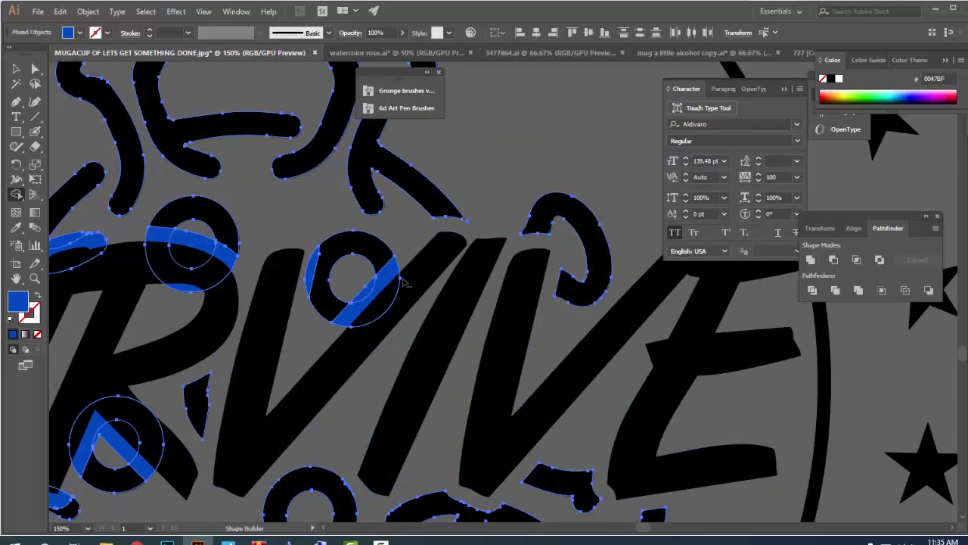
pyautogui.click(363, 301)
pyautogui.click(316, 284)
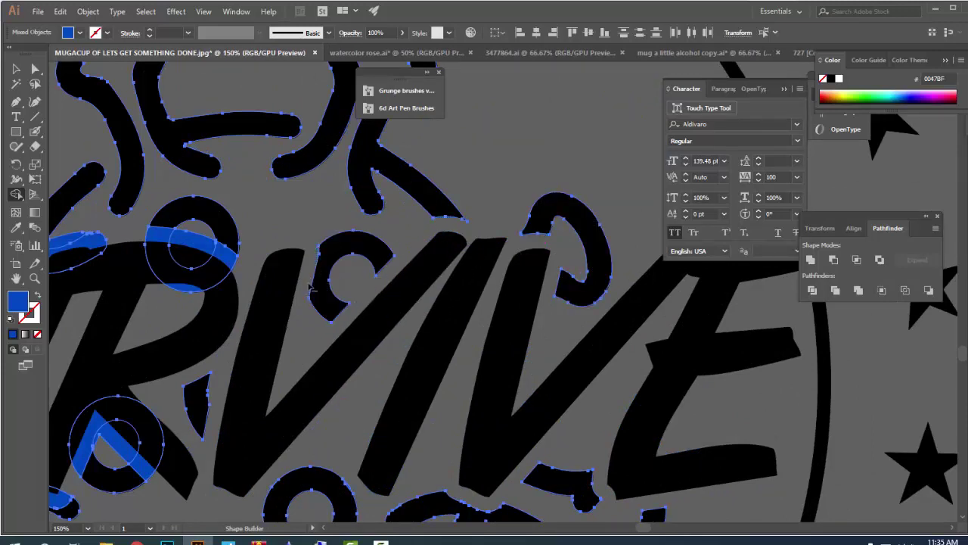
pyautogui.hscroll(-4, 393, 317)
pyautogui.hscroll(-2, 394, 318)
pyautogui.moveTo(378, 326); pyautogui.dragTo(415, 276)
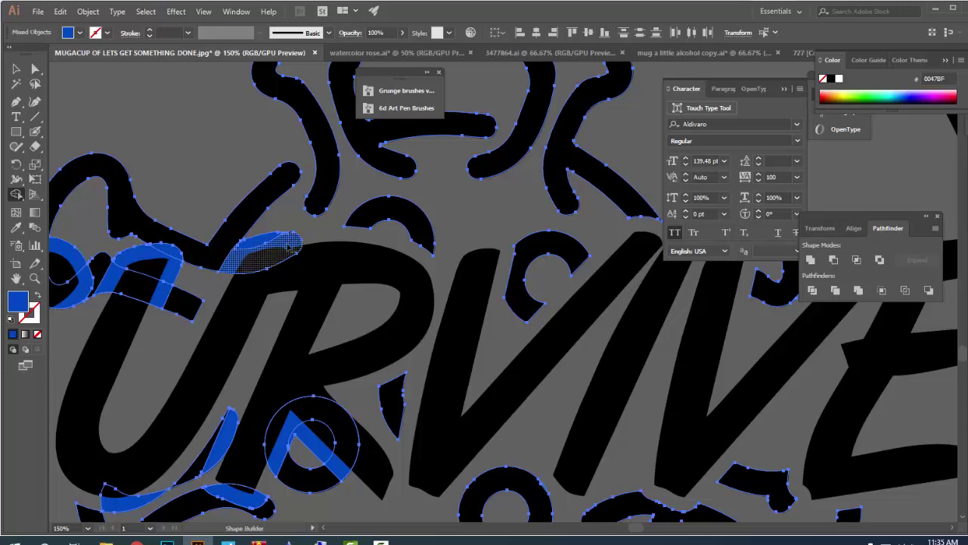
pyautogui.click(290, 247)
pyautogui.moveTo(208, 312); pyautogui.dragTo(355, 296)
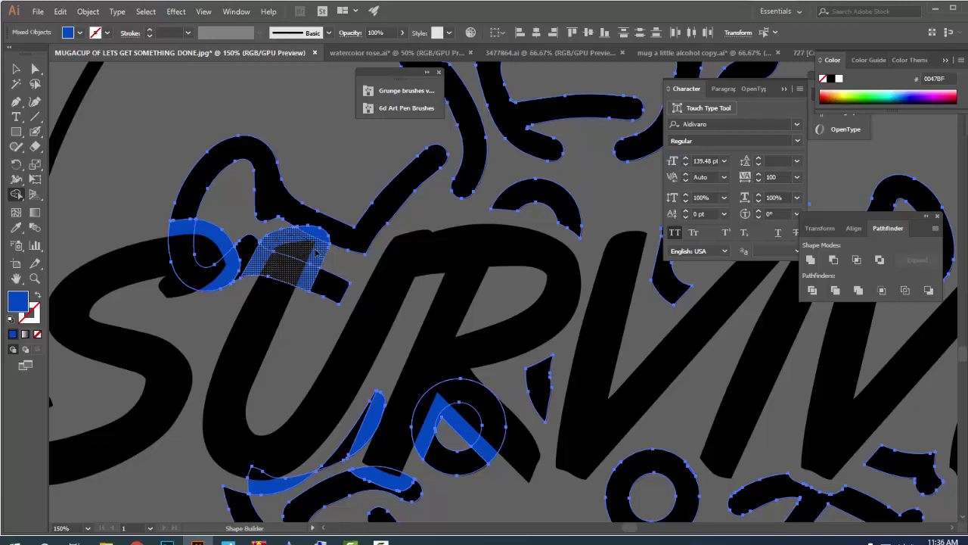
# - Delete the overlap regions and blue arcs around the S and U
pyautogui.keyDown('alt'); pyautogui.click(317, 273); pyautogui.keyUp('alt')
pyautogui.keyDown('alt'); pyautogui.click(321, 236); pyautogui.keyUp('alt')
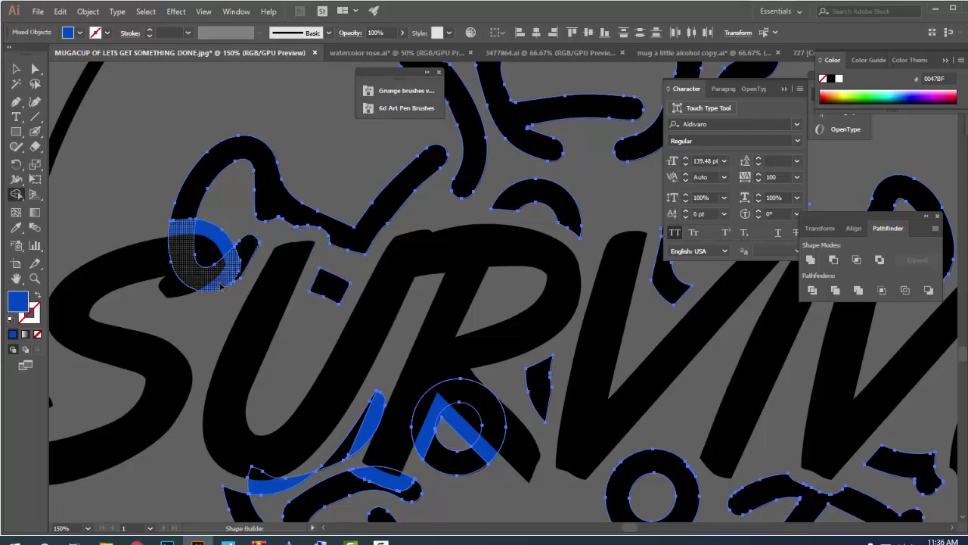
pyautogui.keyDown('alt'); pyautogui.click(223, 231); pyautogui.keyUp('alt')
pyautogui.keyDown('alt'); pyautogui.click(170, 232); pyautogui.keyUp('alt')
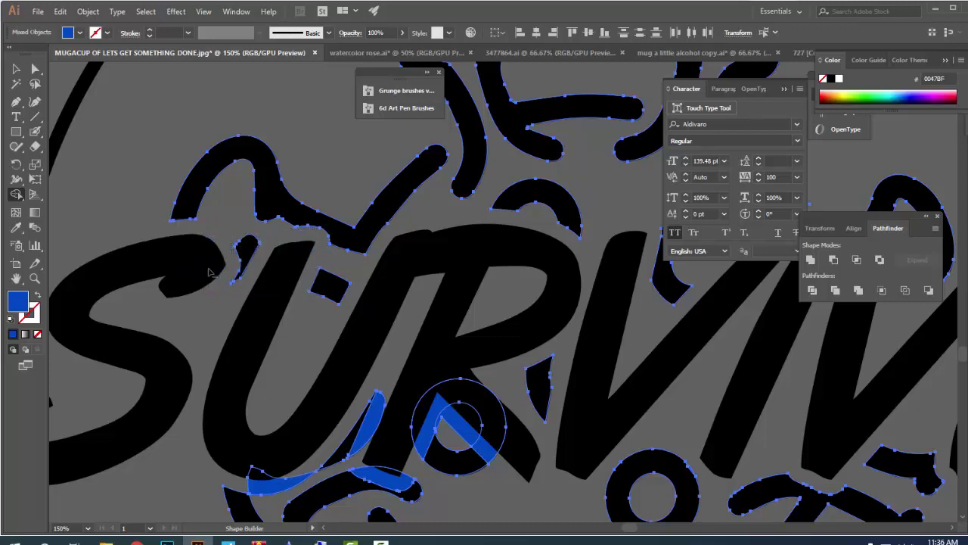
pyautogui.keyDown('alt'); pyautogui.click(376, 422); pyautogui.keyUp('alt')
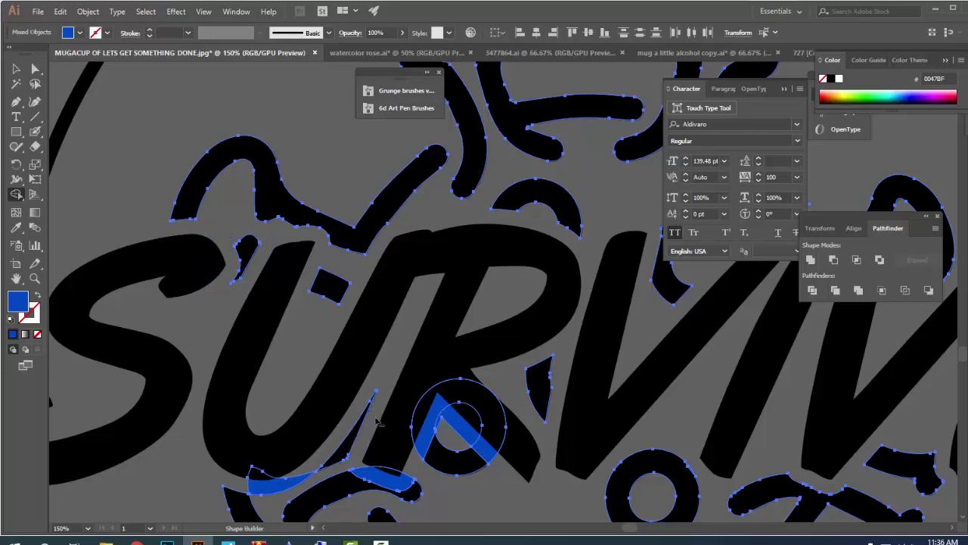
pyautogui.keyDown('alt'); pyautogui.click(376, 481); pyautogui.keyUp('alt')
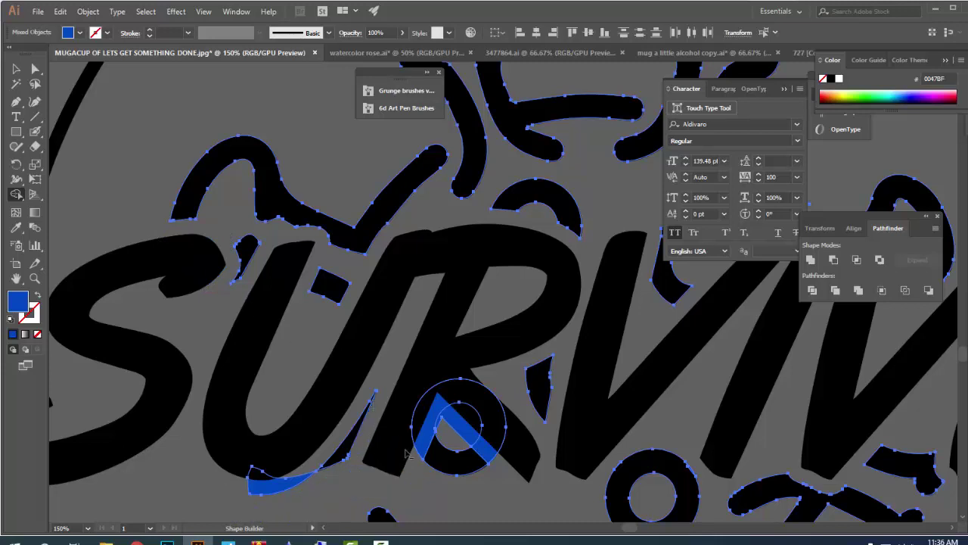
pyautogui.scroll(2, 297, 378)
pyautogui.scroll(2, 296, 378)
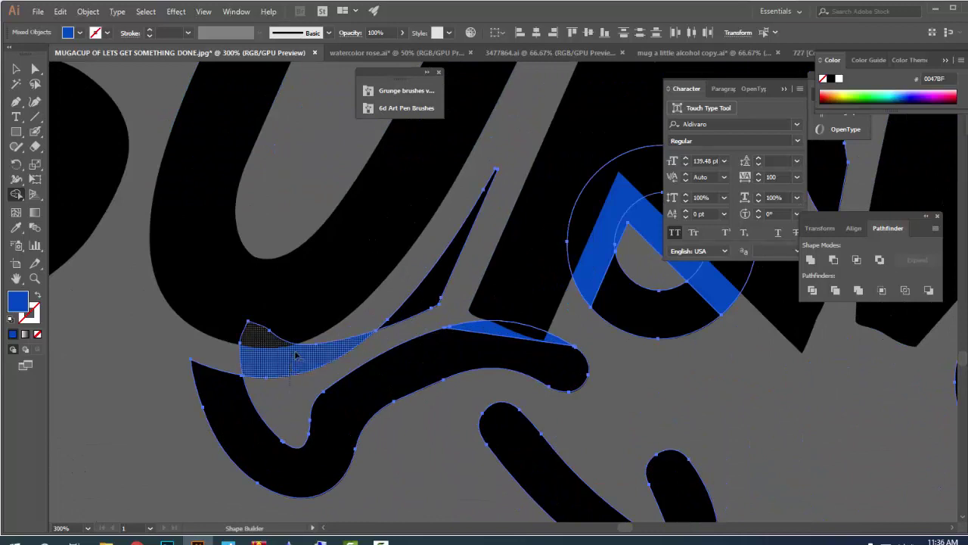
# - Merge the last crescent and sliver into the virus strokes below the letters
pyautogui.moveTo(297, 356); pyautogui.dragTo(332, 382)
pyautogui.click(522, 331)
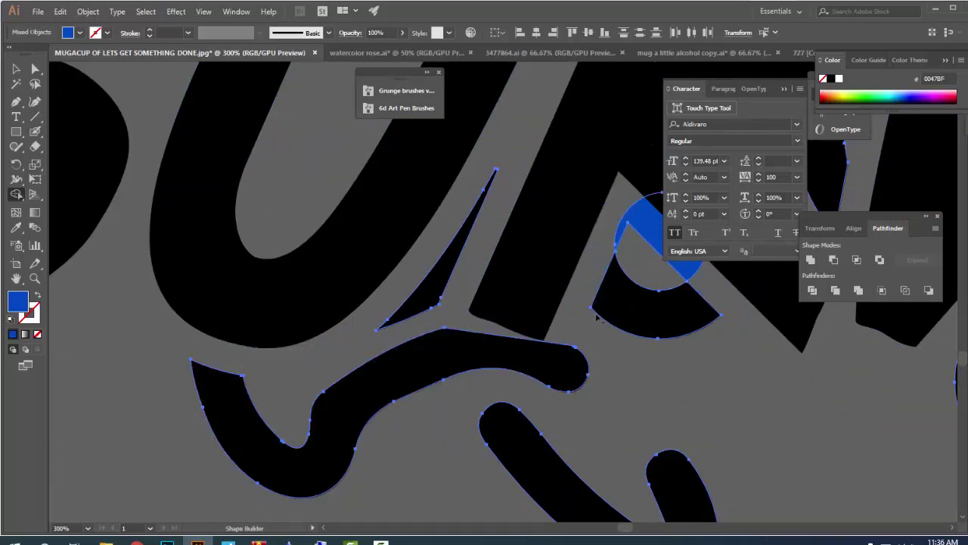
pyautogui.moveTo(650, 233); pyautogui.dragTo(538, 304)
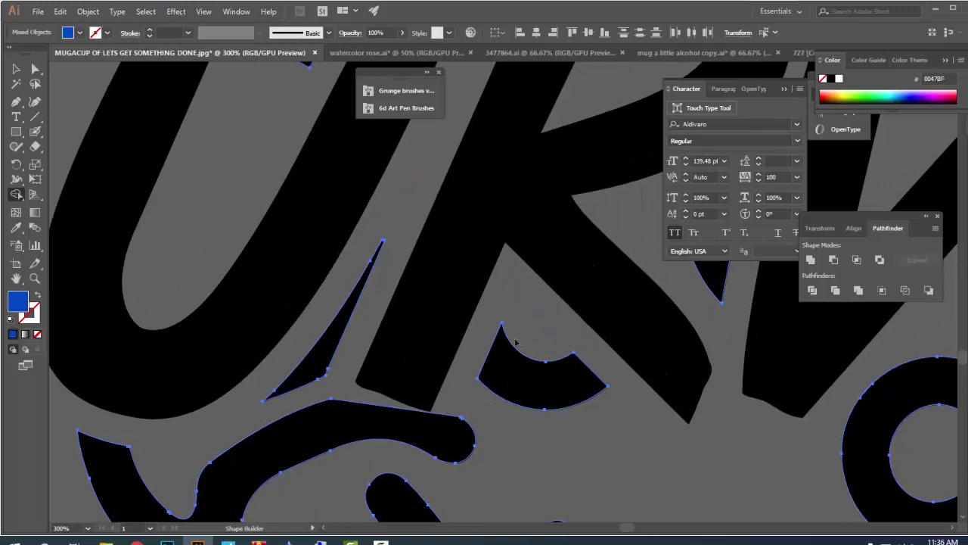
pyautogui.scroll(-3, 515, 343)
pyautogui.hscroll(2, 484, 363)
pyautogui.hscroll(2, 454, 378)
# - Reselect the virus artwork and merge the leftover circle region near the R with Shape Builder
pyautogui.scroll(-2, 430, 401)
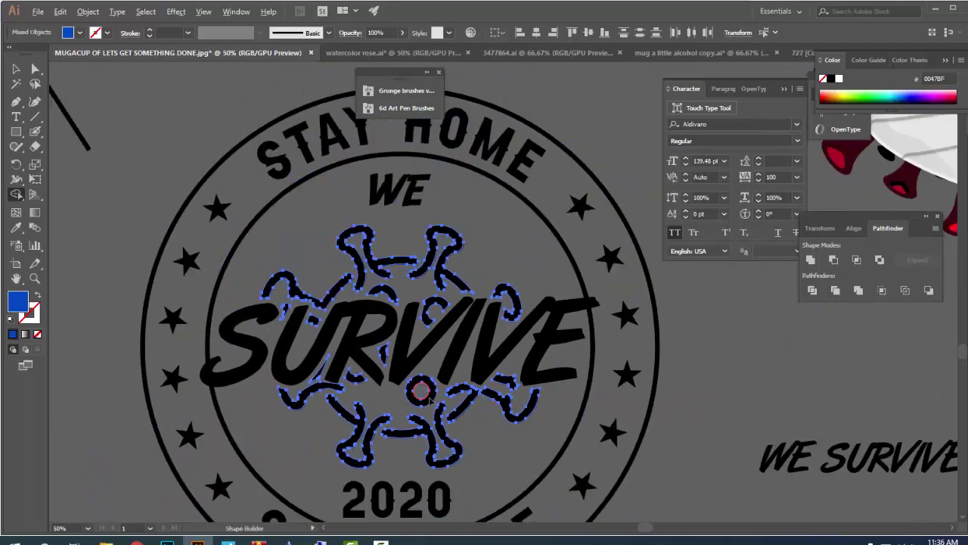
pyautogui.keyDown('ctrl'); pyautogui.click(661, 381); pyautogui.keyUp('ctrl')
pyautogui.scroll(-1, 666, 408)
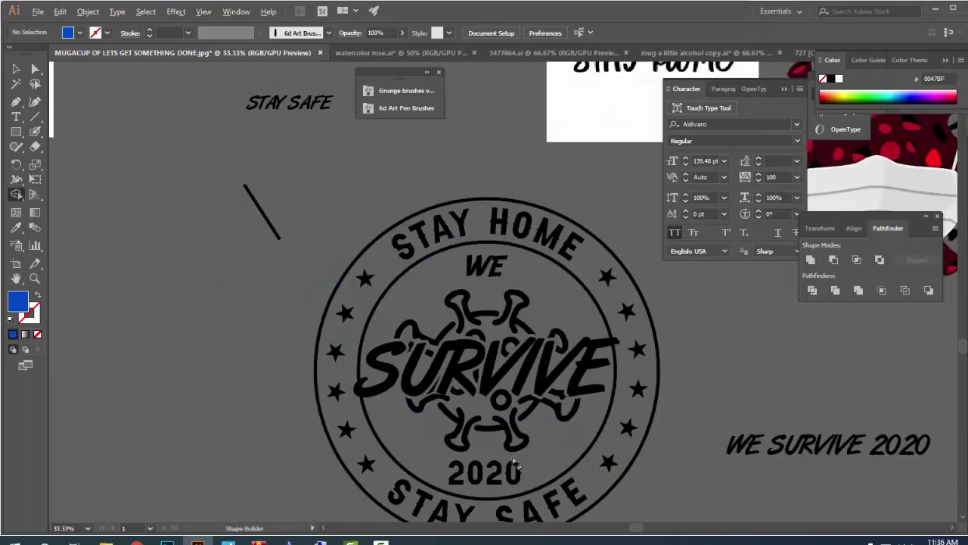
pyautogui.scroll(3, 456, 447)
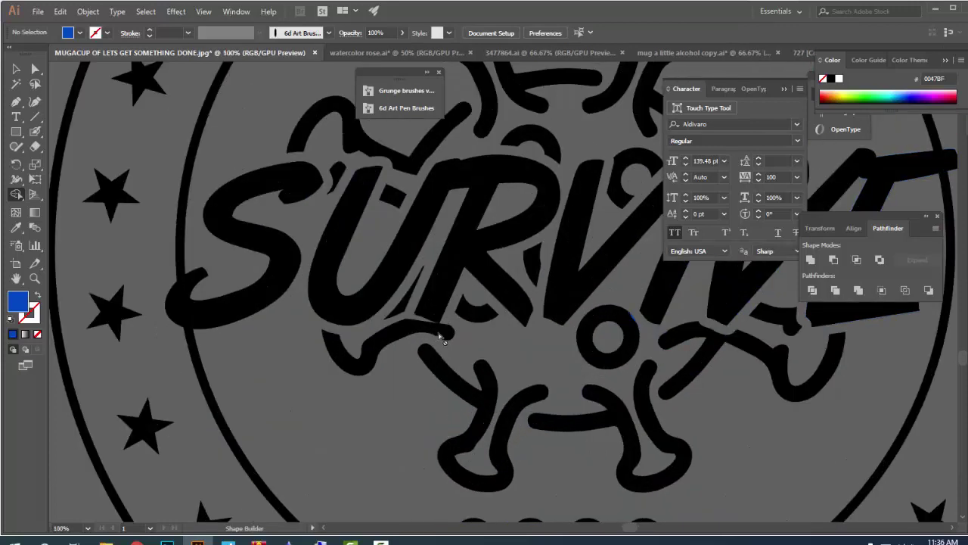
pyautogui.scroll(-2, 442, 333)
pyautogui.scroll(-1, 442, 333)
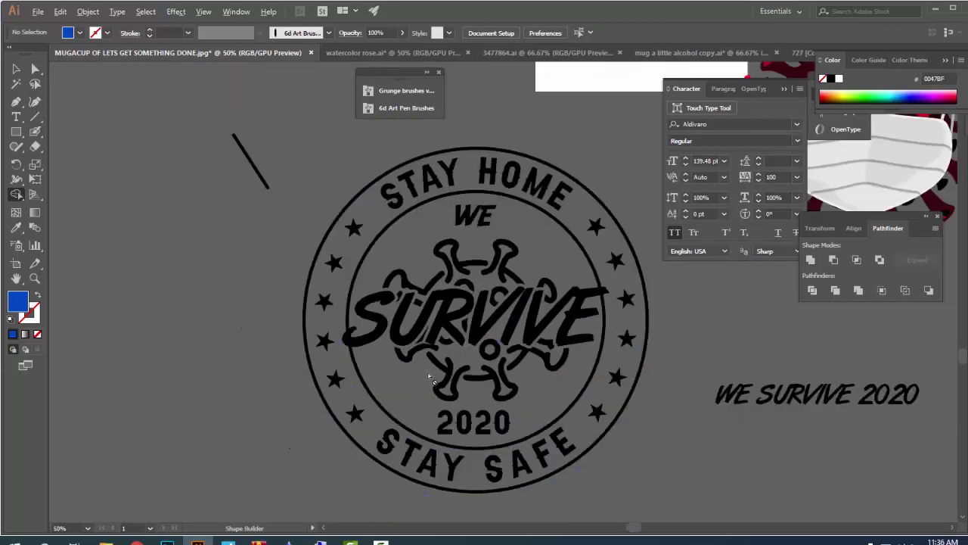
pyautogui.scroll(1, 447, 404)
pyautogui.click(437, 383)
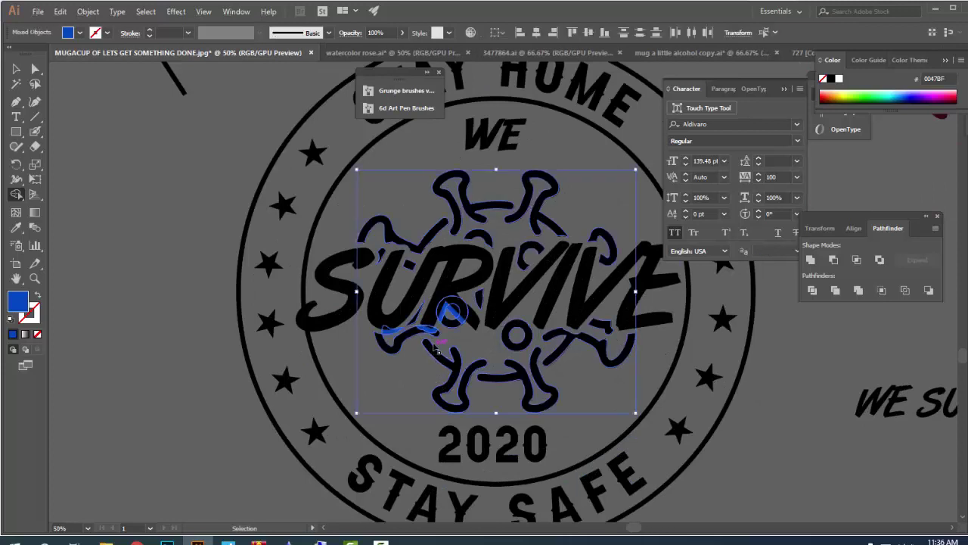
pyautogui.scroll(3, 437, 348)
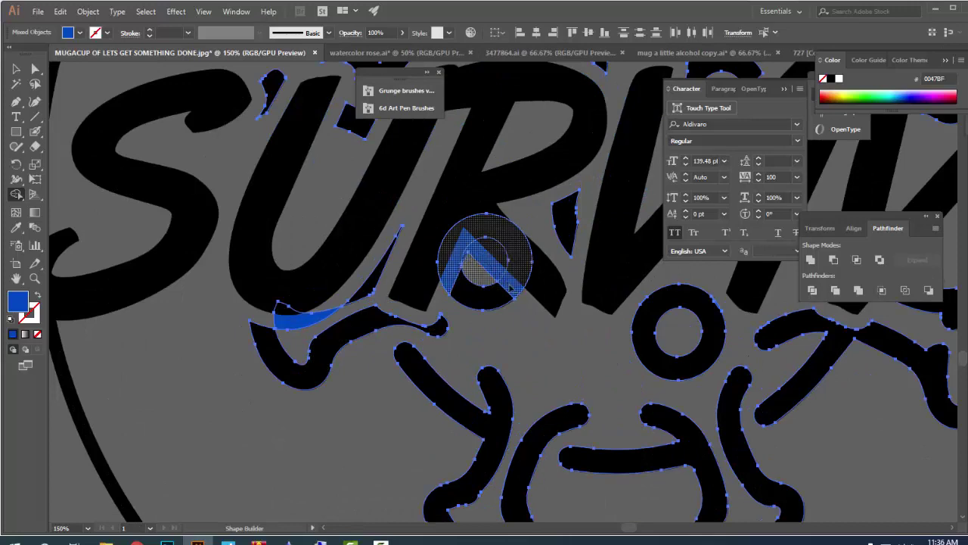
pyautogui.moveTo(512, 290); pyautogui.dragTo(534, 314)
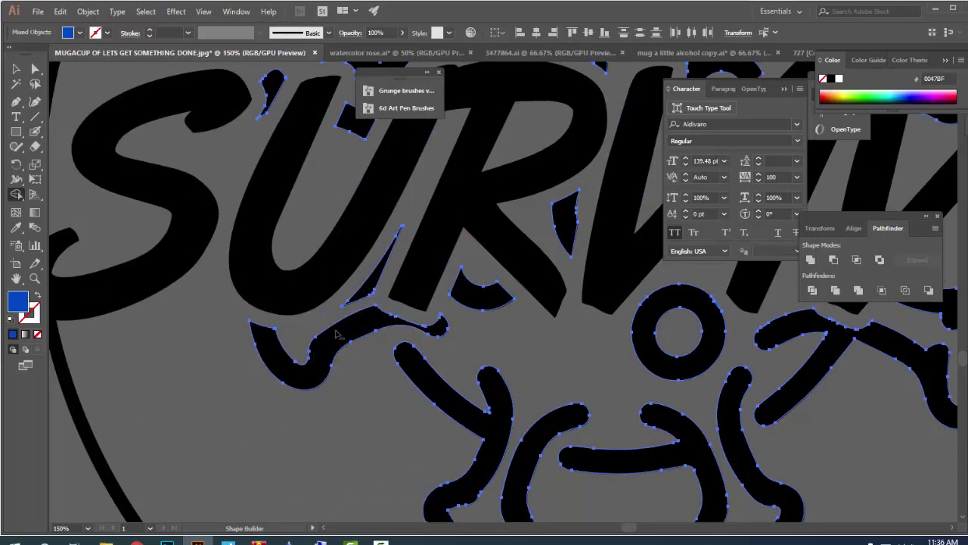
pyautogui.scroll(-5, 588, 364)
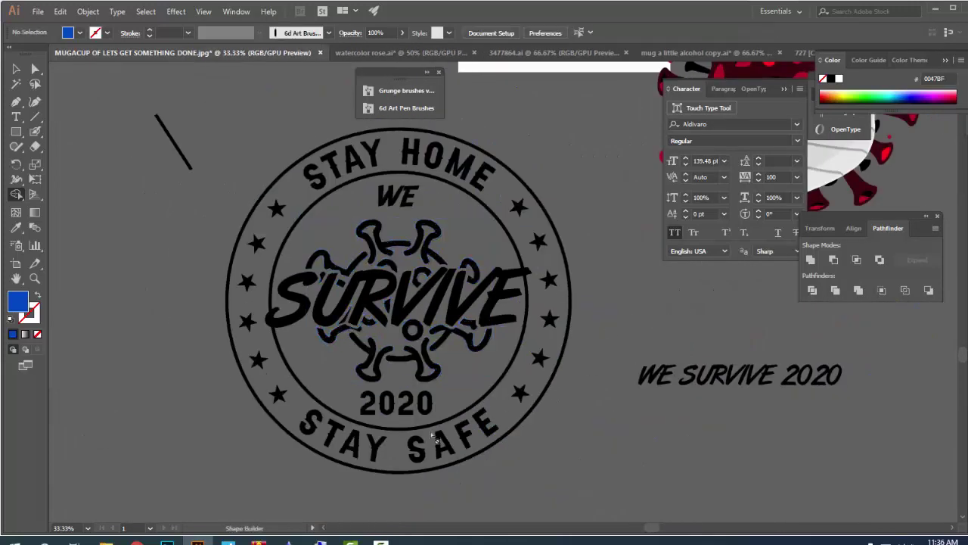
# - Select SURVIVE and apply a blue shade from the Color Guide
pyautogui.click(18, 70)
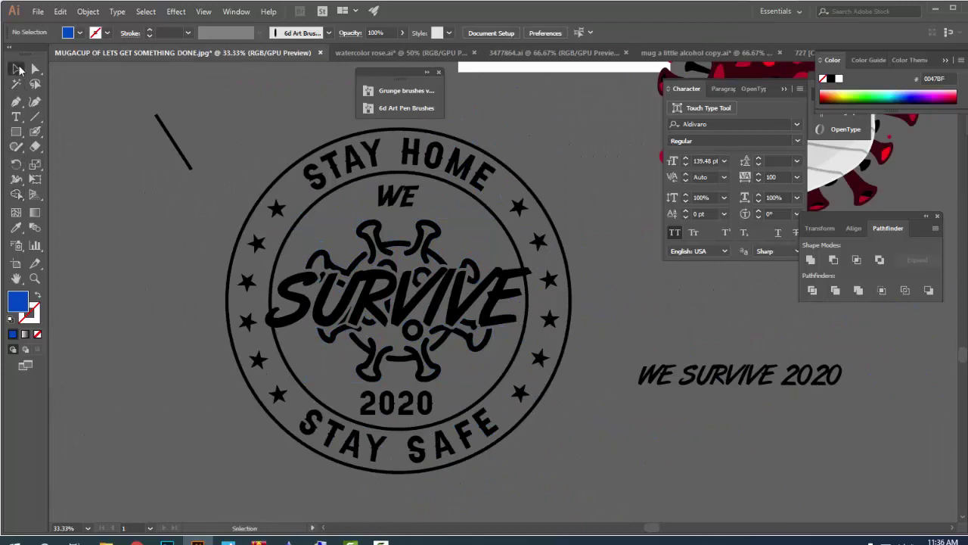
pyautogui.scroll(1, 417, 301)
pyautogui.scroll(-1, 417, 300)
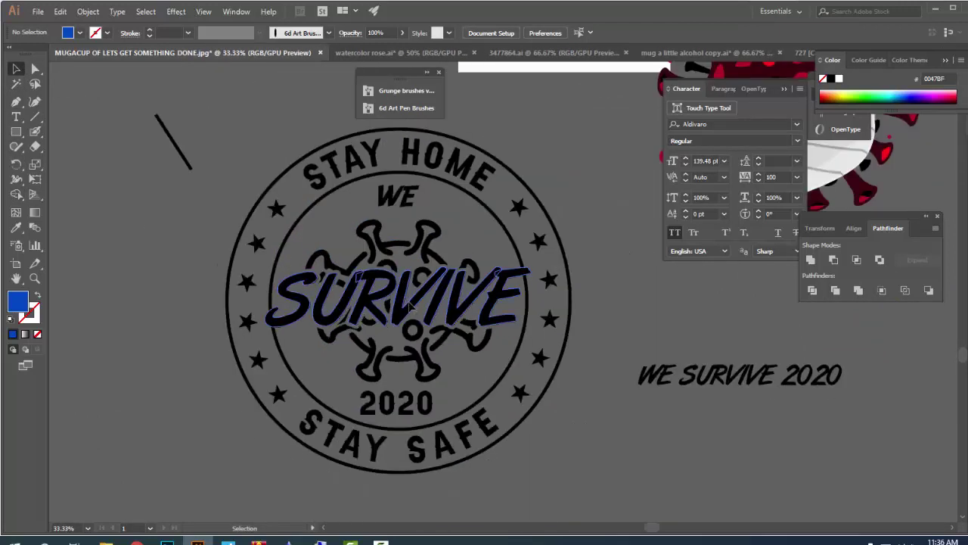
pyautogui.click(417, 300)
pyautogui.scroll(-1, 417, 300)
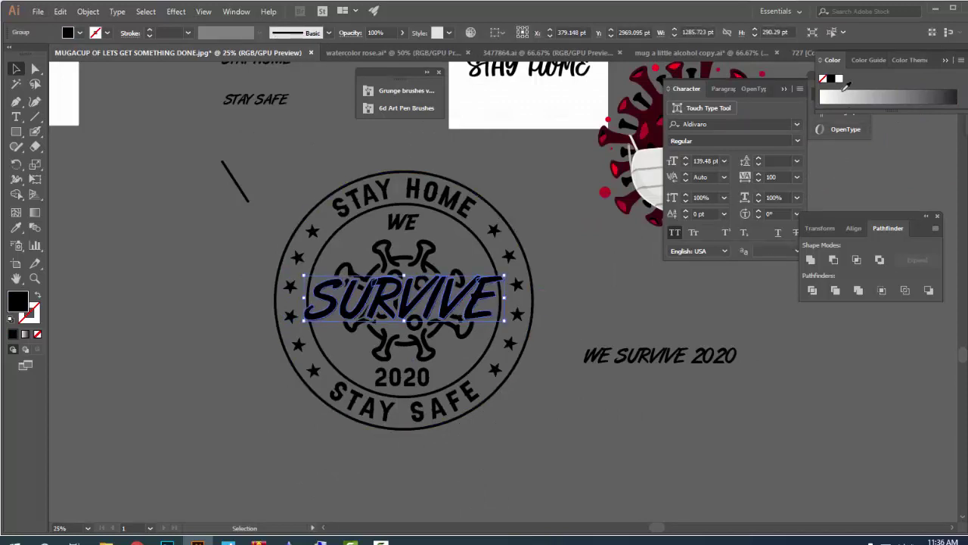
pyautogui.click(866, 60)
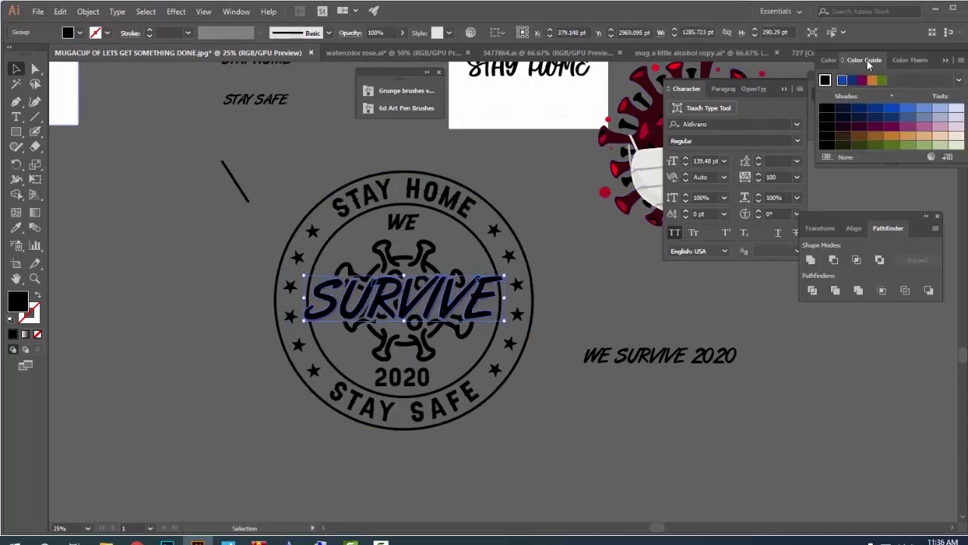
pyautogui.click(907, 111)
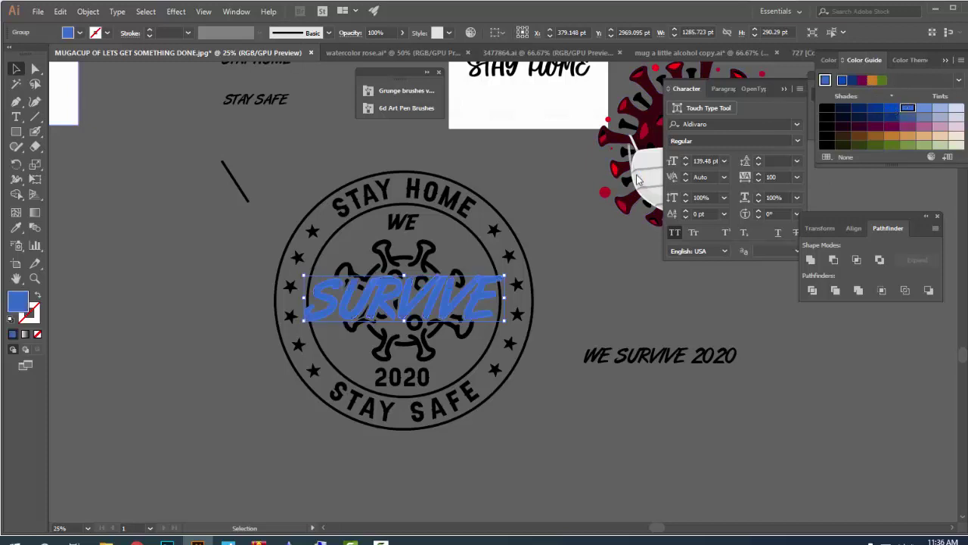
# - Set the SURVIVE fill to bright green 31E007 in the Color Picker
pyautogui.doubleClick(19, 302)
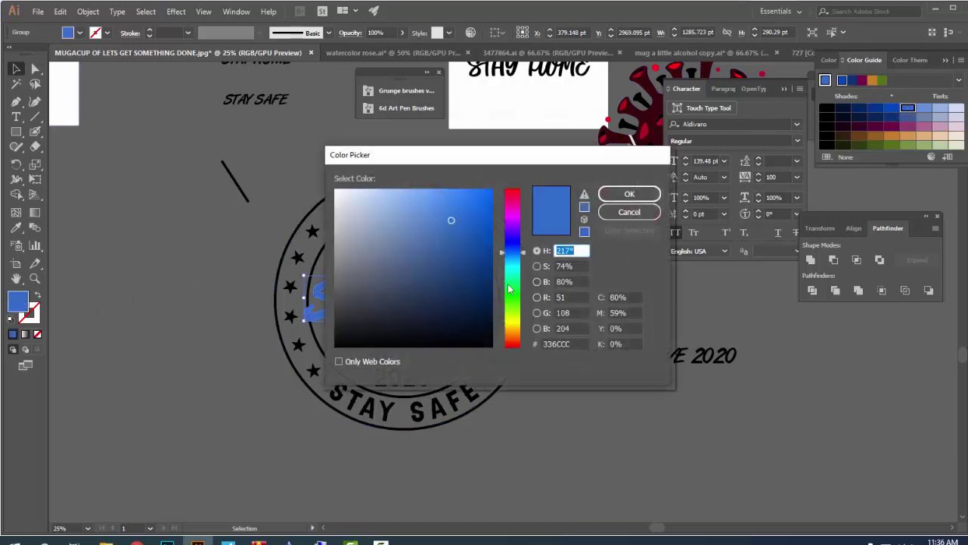
pyautogui.moveTo(508, 289); pyautogui.dragTo(512, 300)
pyautogui.moveTo(454, 217)
pyautogui.mouseDown()
pyautogui.moveTo(513, 224)
pyautogui.moveTo(450, 220)
pyautogui.mouseUp()
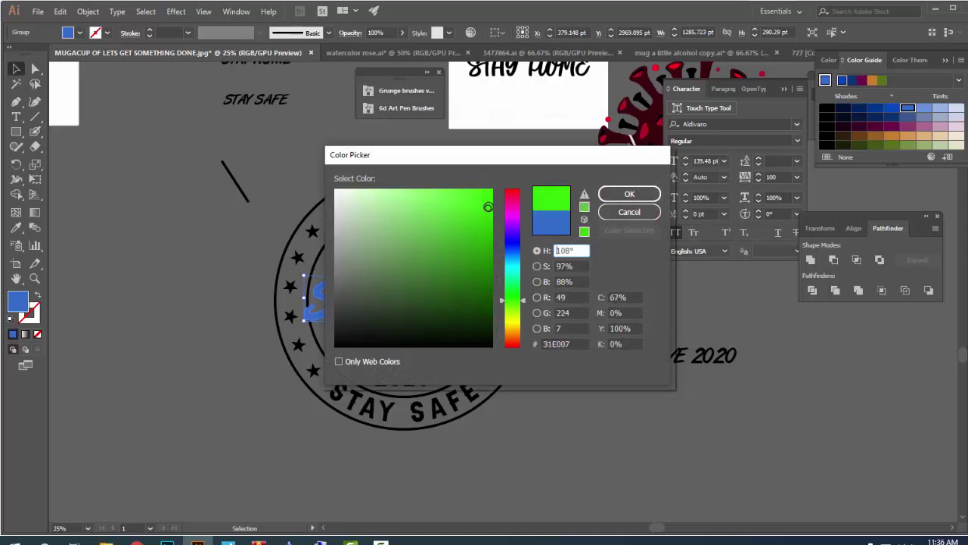
pyautogui.click(623, 194)
pyautogui.click(572, 408)
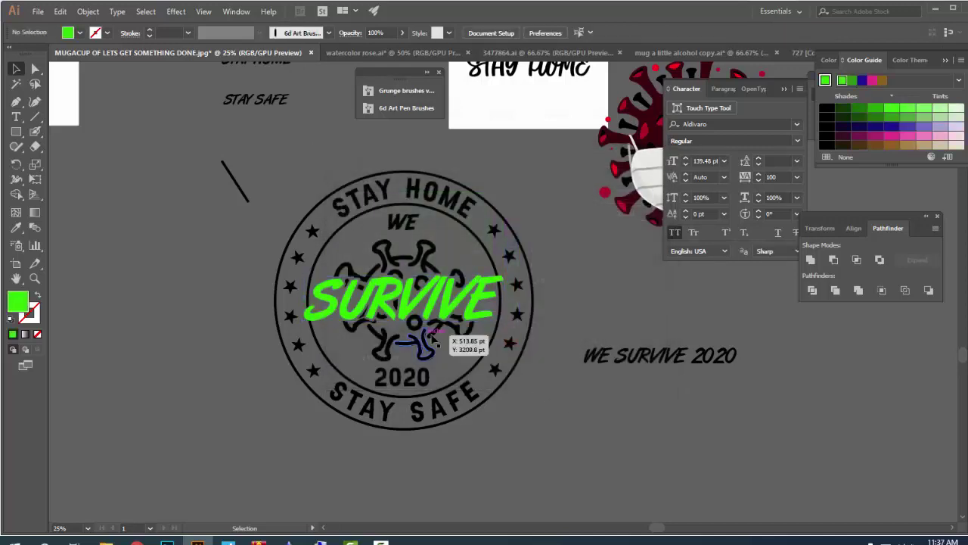
pyautogui.scroll(2, 469, 393)
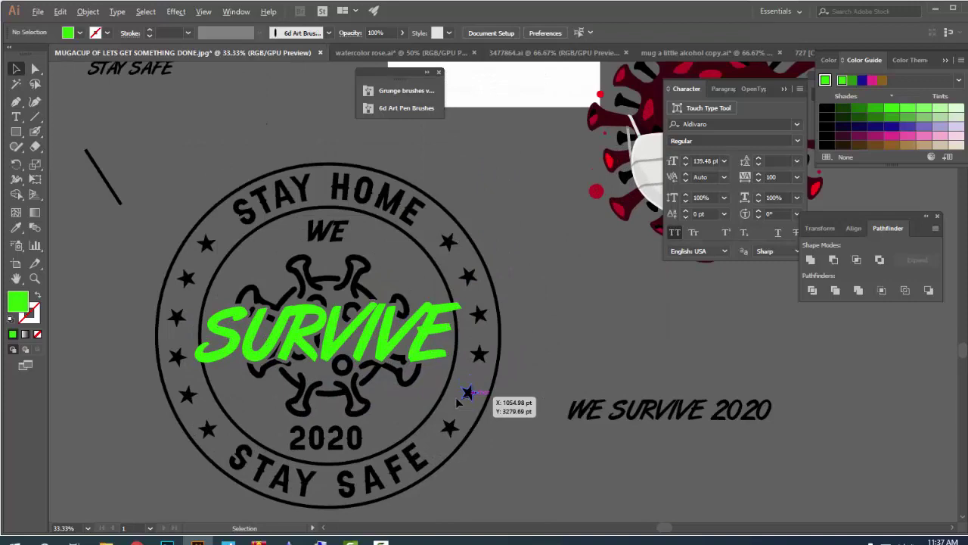
pyautogui.scroll(2, 458, 402)
pyautogui.scroll(-4, 458, 402)
# - Eyedrop SURVIVE's bright green fill onto the selected WE and 2020 text
pyautogui.moveTo(502, 386); pyautogui.dragTo(484, 341)
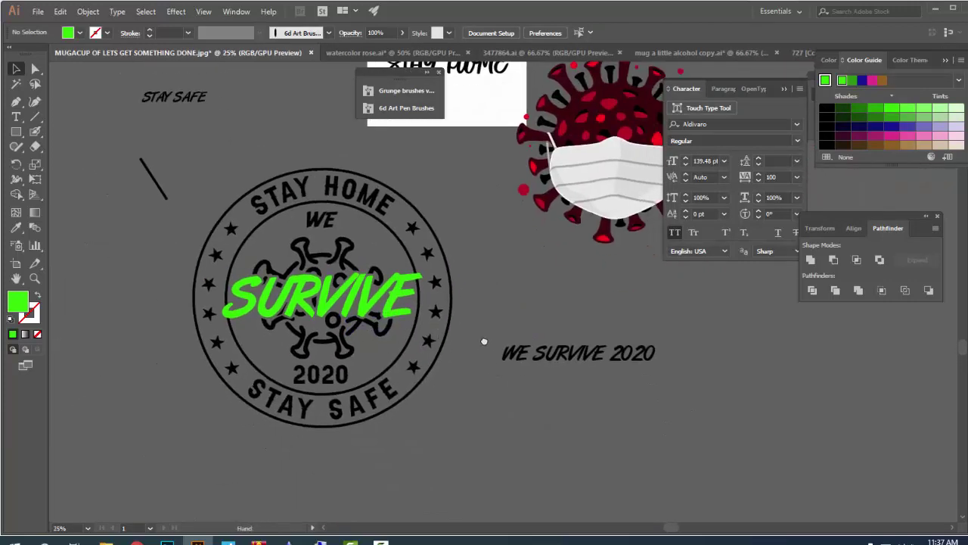
pyautogui.click(313, 222)
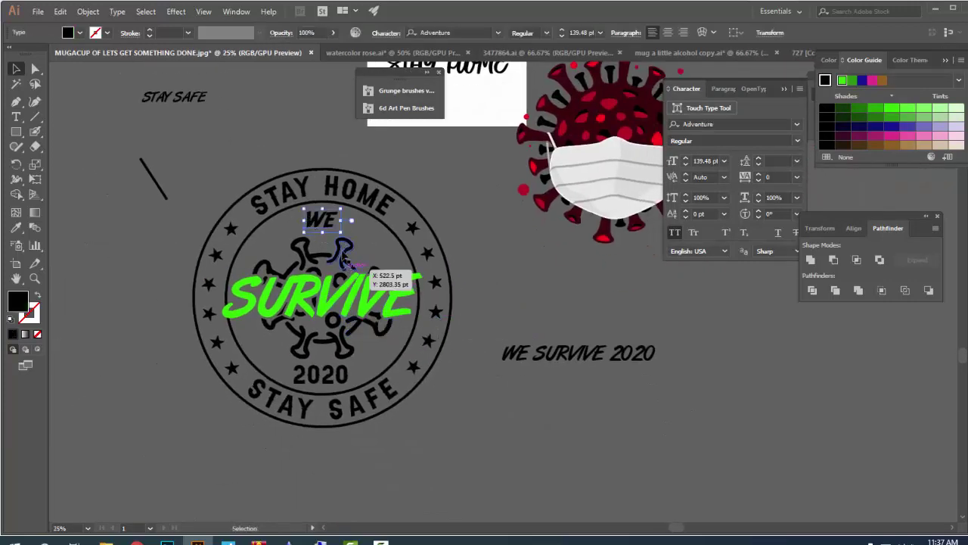
pyautogui.keyDown('shift'); pyautogui.click(340, 257); pyautogui.keyUp('shift')
pyautogui.keyDown('shift'); pyautogui.click(325, 378); pyautogui.keyUp('shift')
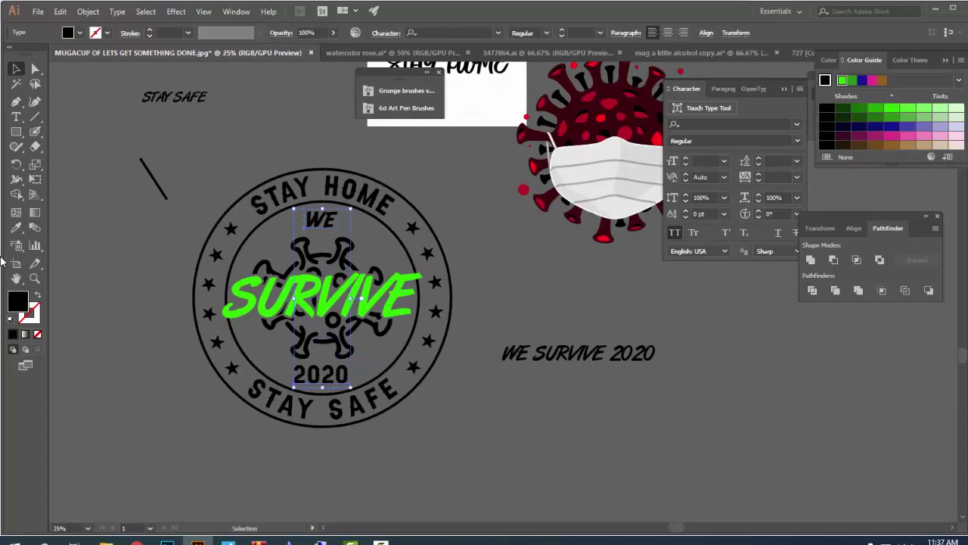
pyautogui.click(16, 226)
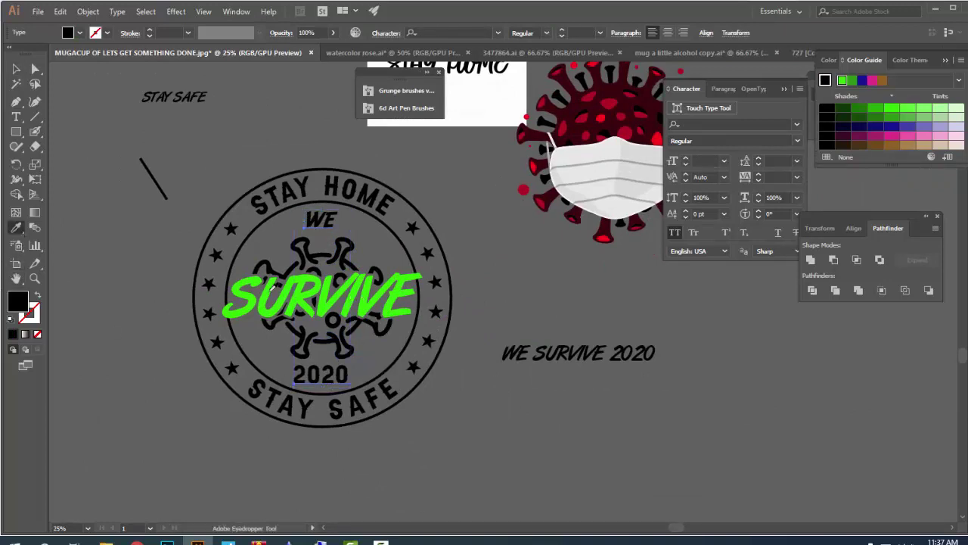
pyautogui.click(350, 300)
# - Deselect, zoom in and out to check the green words, and reselect WE
pyautogui.hotkey('ctrl', 'shift', 'a')
pyautogui.moveTo(346, 324); pyautogui.dragTo(399, 333)
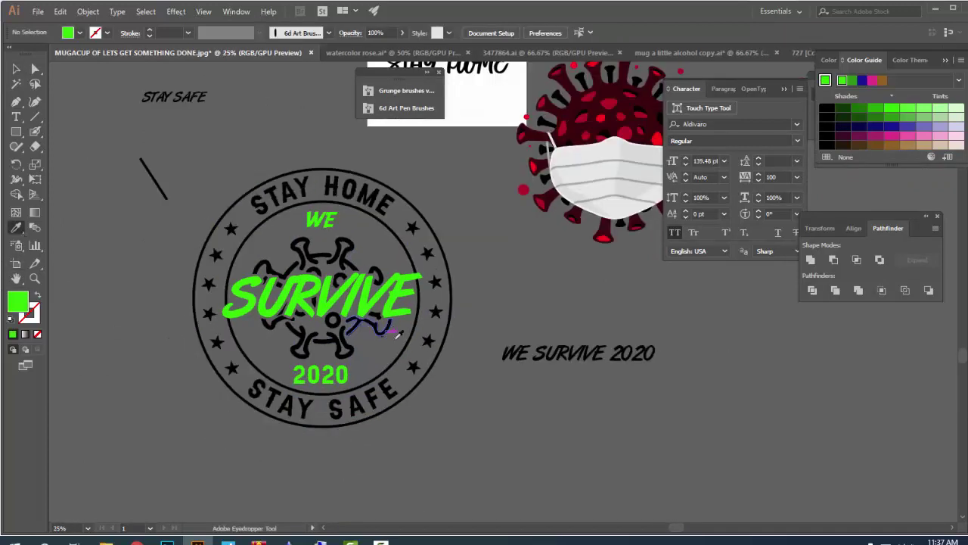
pyautogui.press('v')
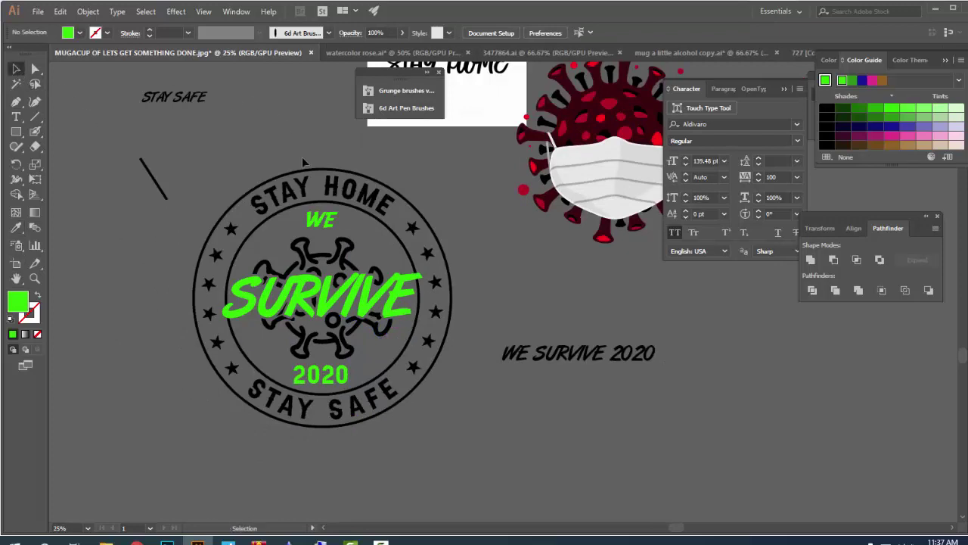
pyautogui.scroll(2, 302, 162)
pyautogui.scroll(-3, 342, 225)
pyautogui.scroll(-1, 343, 226)
pyautogui.scroll(2, 365, 330)
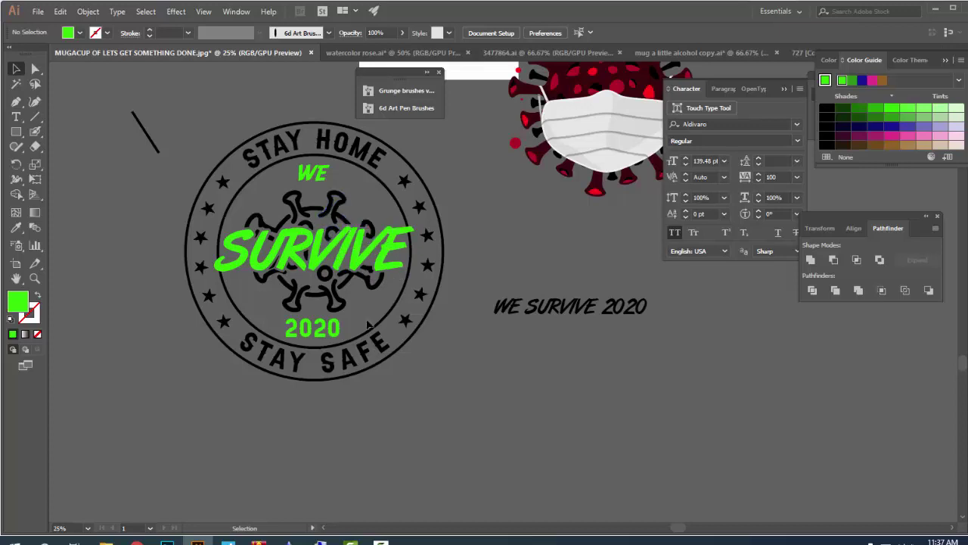
pyautogui.scroll(-1, 378, 394)
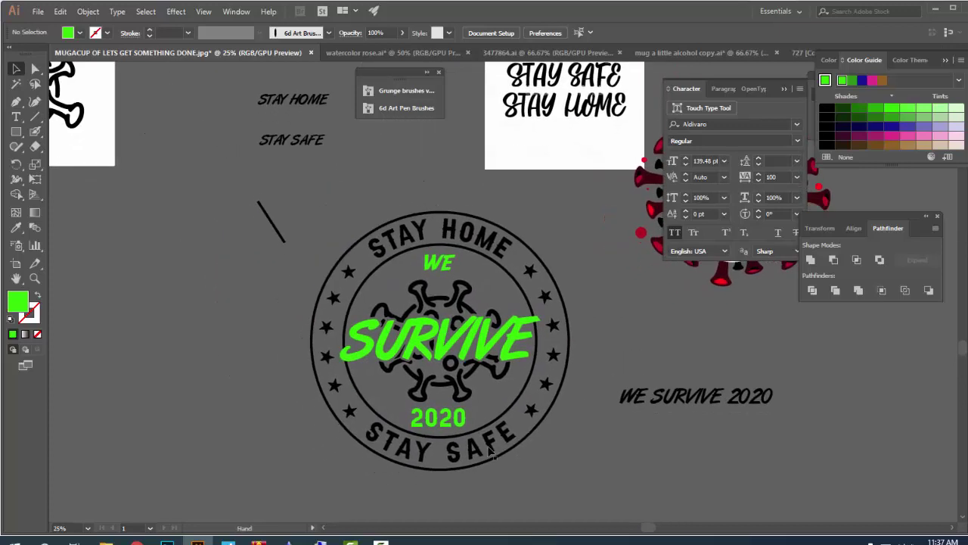
pyautogui.scroll(2, 476, 340)
pyautogui.scroll(-1, 477, 340)
pyautogui.scroll(-1, 512, 285)
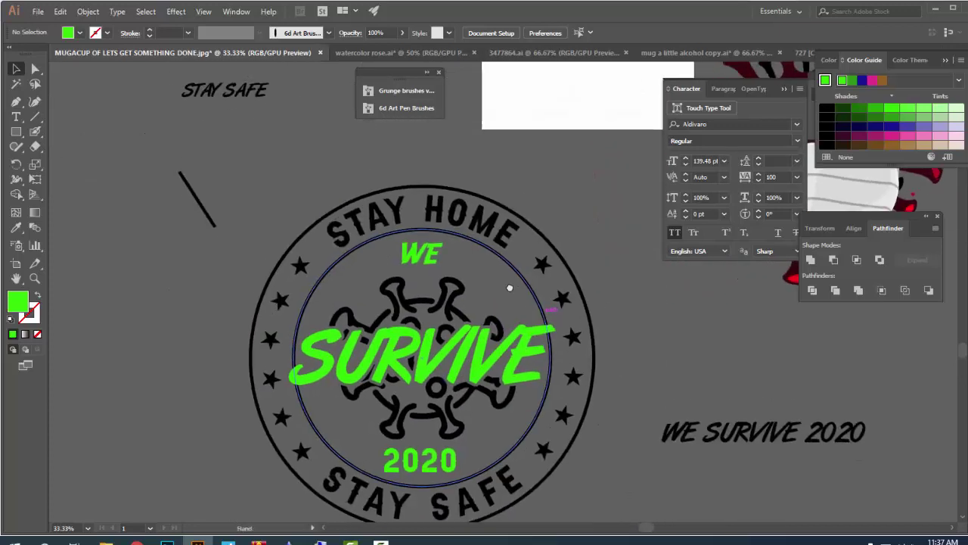
pyautogui.scroll(2, 423, 283)
pyautogui.scroll(-1, 424, 283)
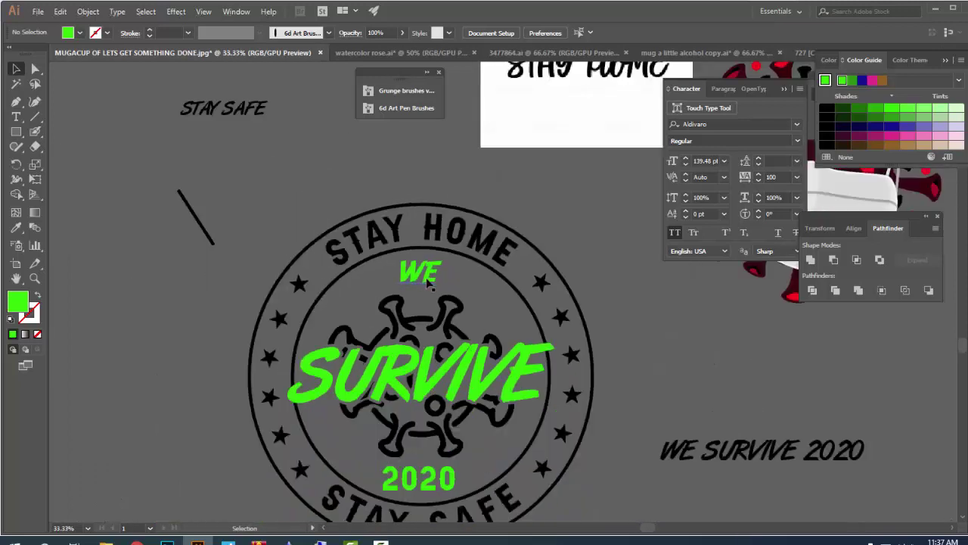
pyautogui.click(428, 282)
pyautogui.scroll(-1, 434, 286)
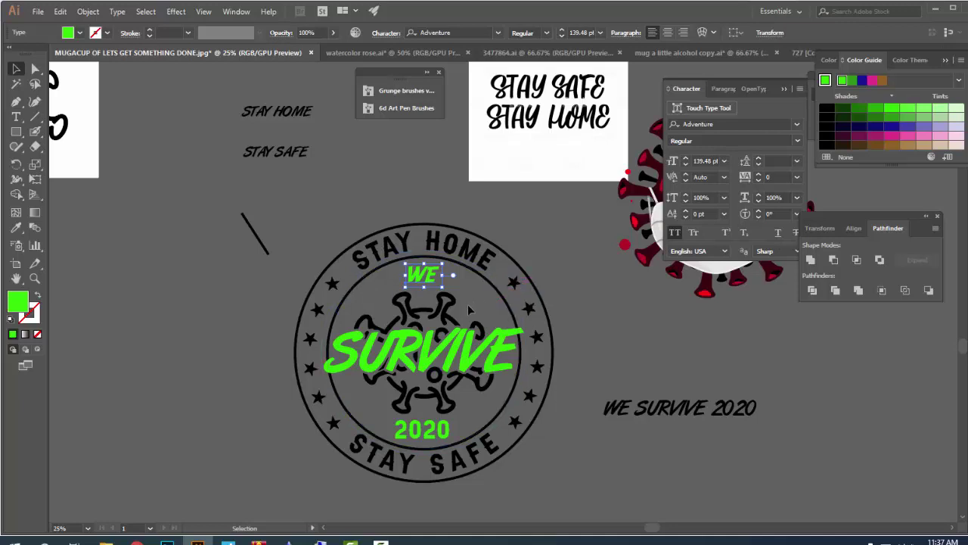
pyautogui.scroll(1, 463, 316)
pyautogui.scroll(-1, 463, 315)
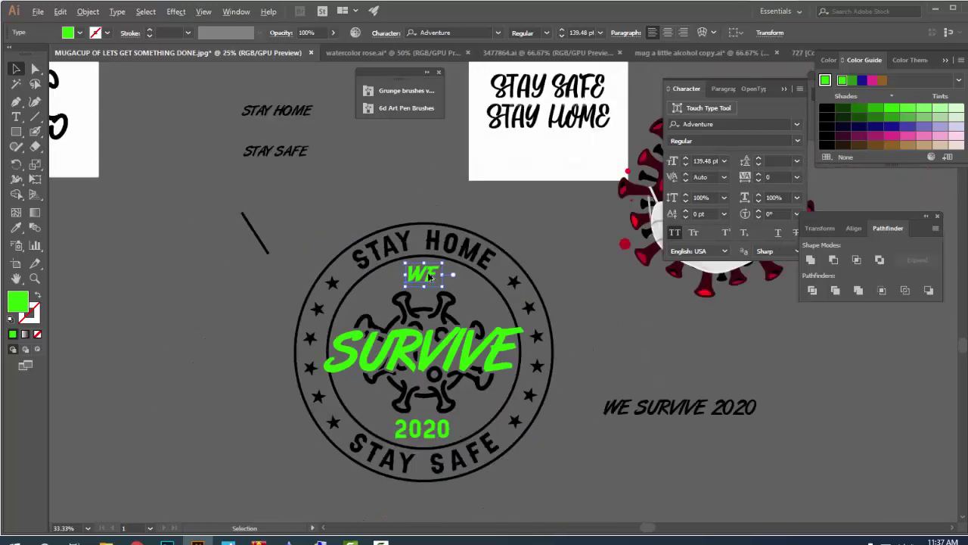
pyautogui.scroll(1, 454, 272)
pyautogui.scroll(-1, 409, 287)
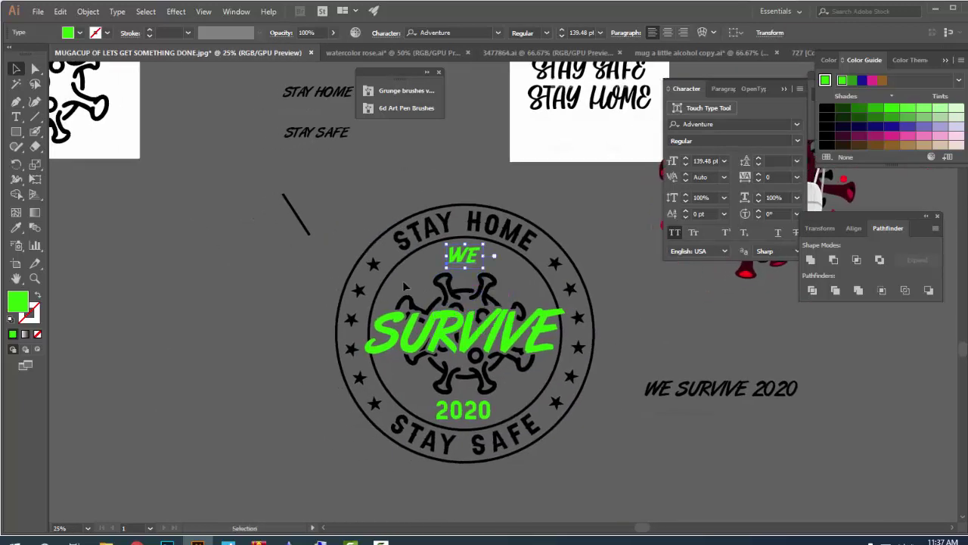
# - Draw a tall green rectangle about 20 pt wide to the left of the badge
pyautogui.click(20, 133)
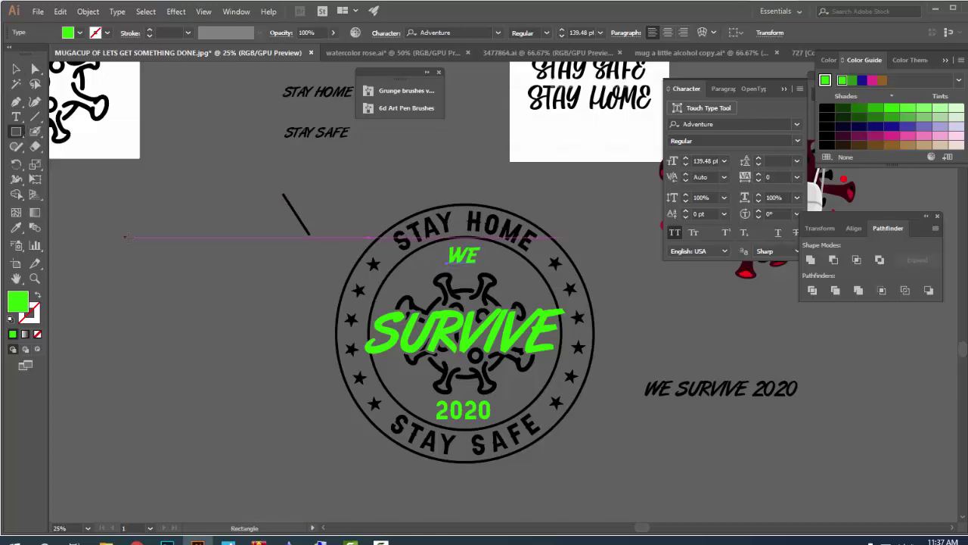
pyautogui.moveTo(132, 227)
pyautogui.mouseDown()
pyautogui.moveTo(167, 342)
pyautogui.moveTo(138, 428)
pyautogui.mouseUp()
pyautogui.hotkey('ctrl', 'z')
pyautogui.moveTo(170, 236); pyautogui.dragTo(170, 323)
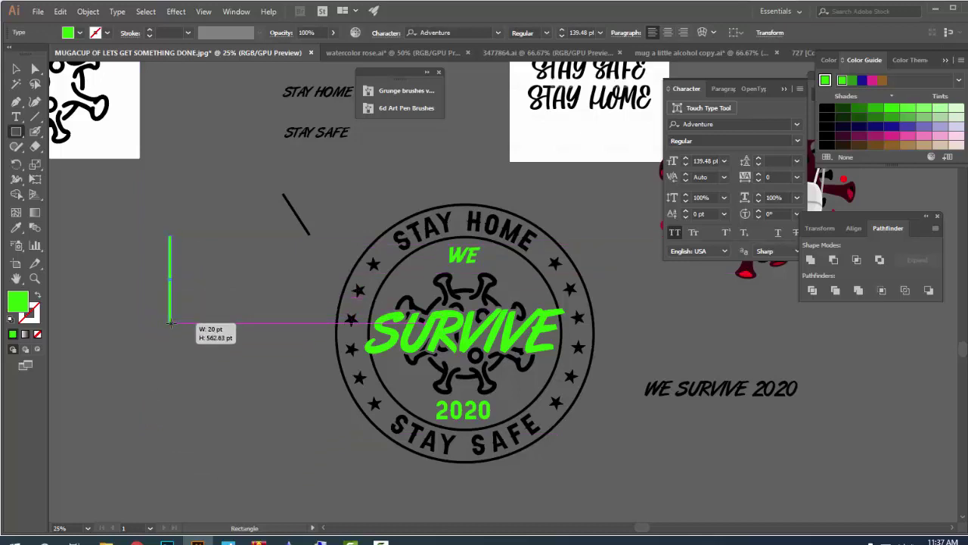
pyautogui.click(35, 69)
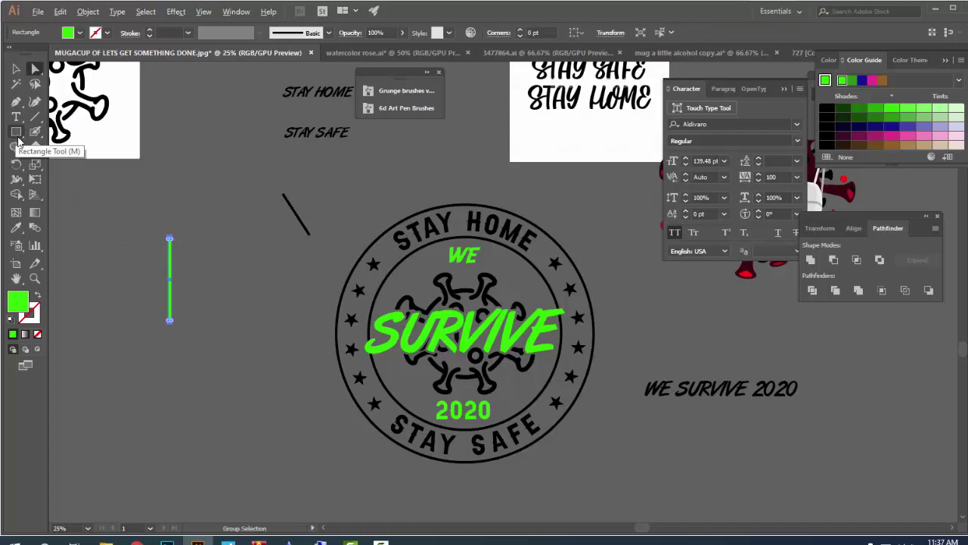
pyautogui.keyDown('alt'); pyautogui.scroll(3, 149, 253); pyautogui.keyUp('alt')
pyautogui.keyDown('alt'); pyautogui.scroll(2, 161, 247); pyautogui.keyUp('alt')
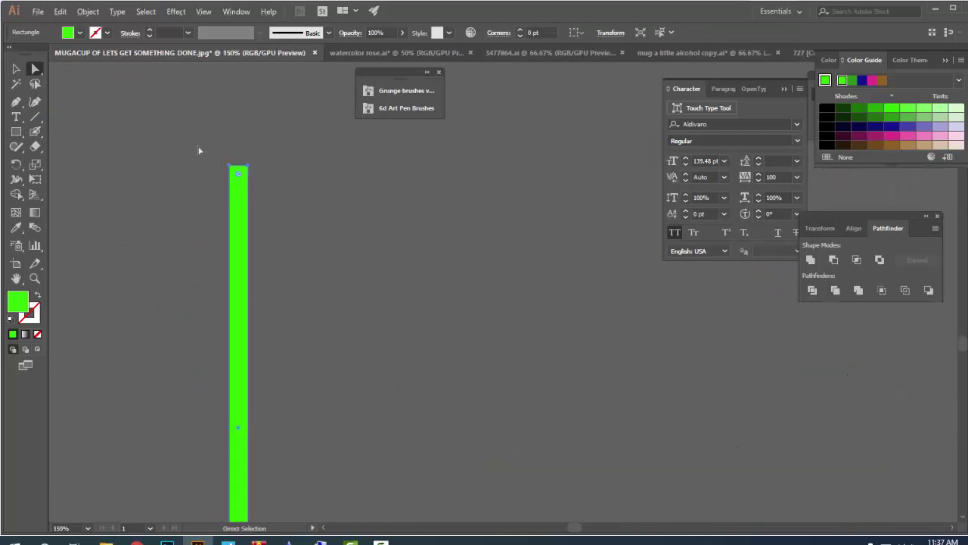
# - Try tapering the bar by dragging its top corners, undoing each attempt
pyautogui.click(215, 162)
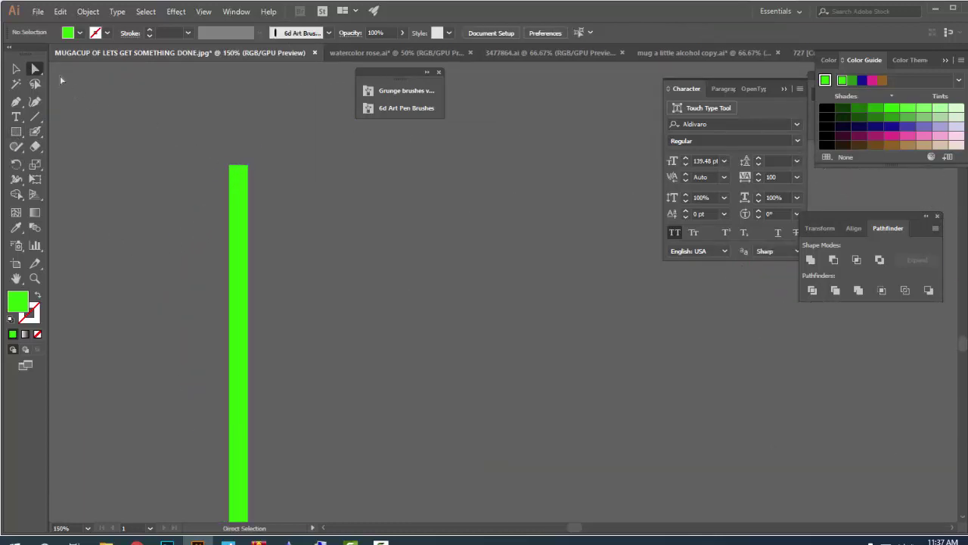
pyautogui.click(16, 69)
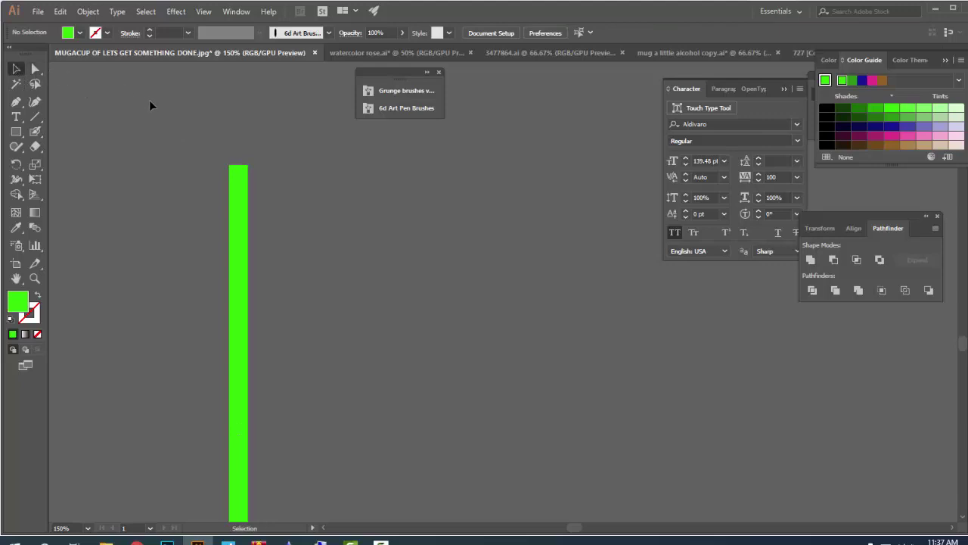
pyautogui.click(36, 69)
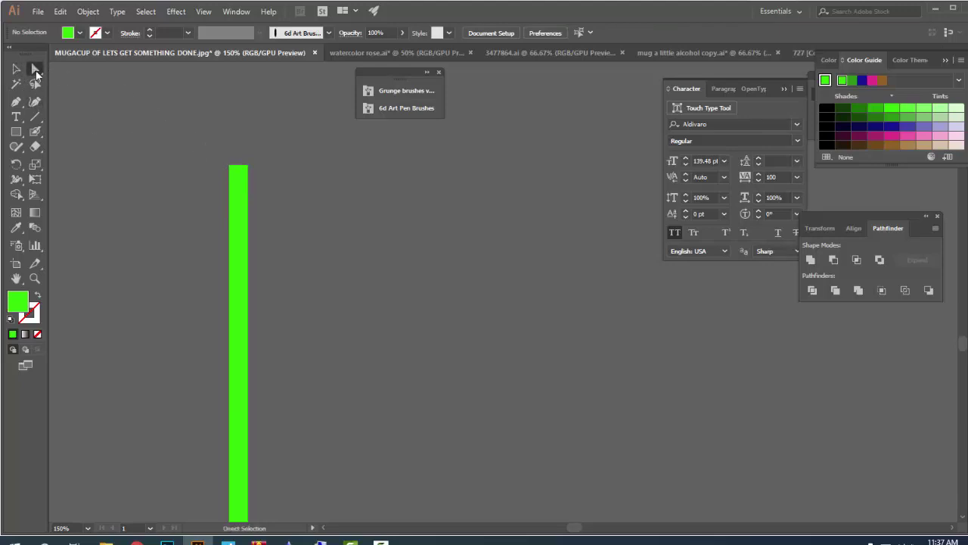
pyautogui.moveTo(228, 166); pyautogui.dragTo(152, 181)
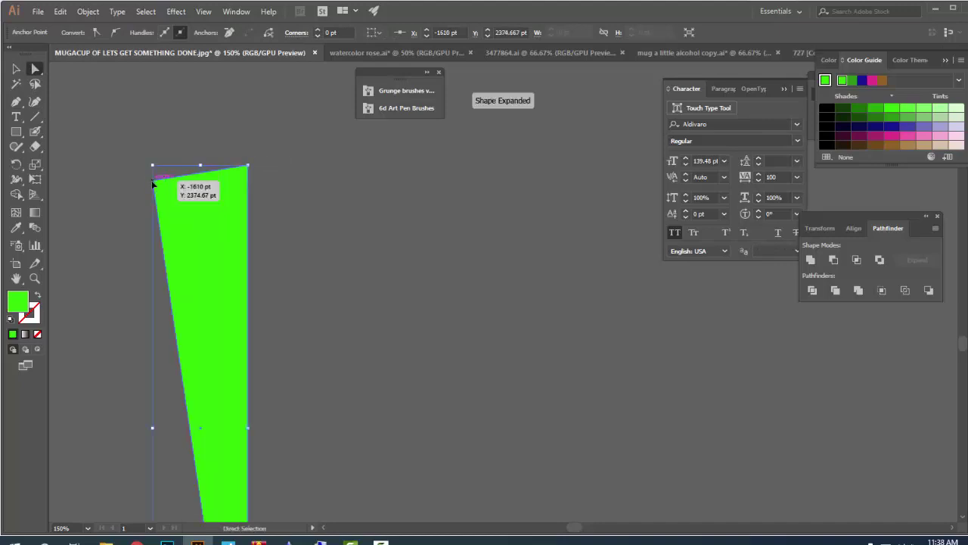
pyautogui.hotkey('ctrl', 'z')
pyautogui.moveTo(251, 168); pyautogui.dragTo(485, 232)
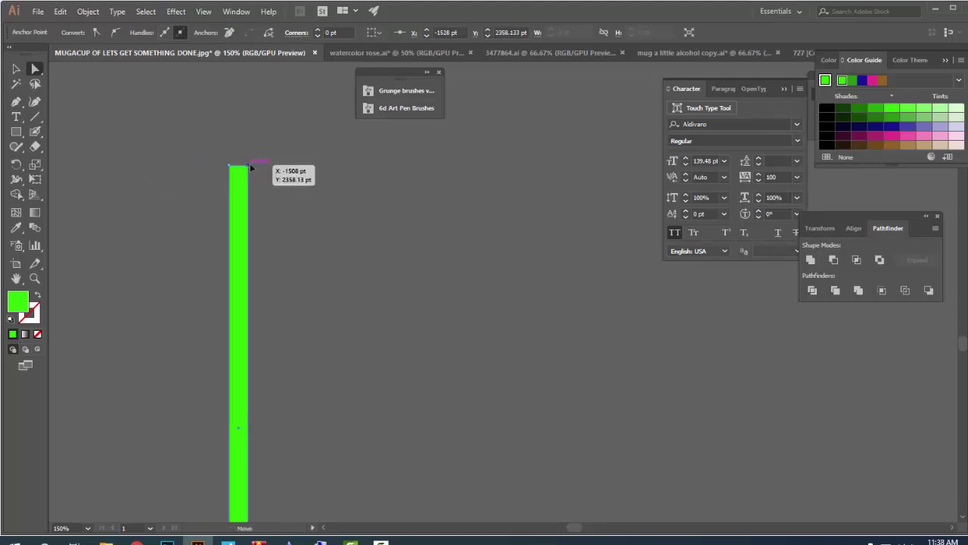
pyautogui.scroll(-6, 538, 273)
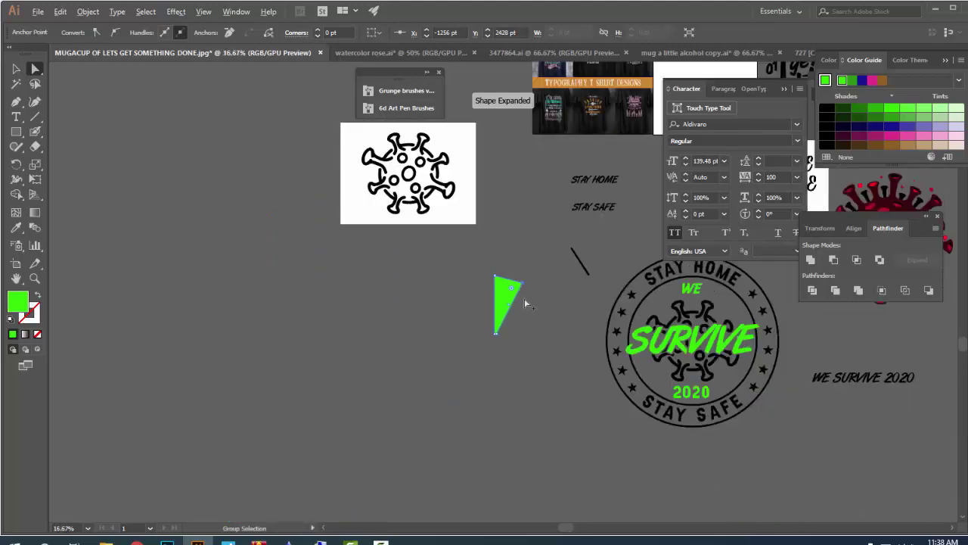
pyautogui.hotkey('ctrl', 'z')
pyautogui.scroll(3, 523, 324)
pyautogui.scroll(2, 443, 377)
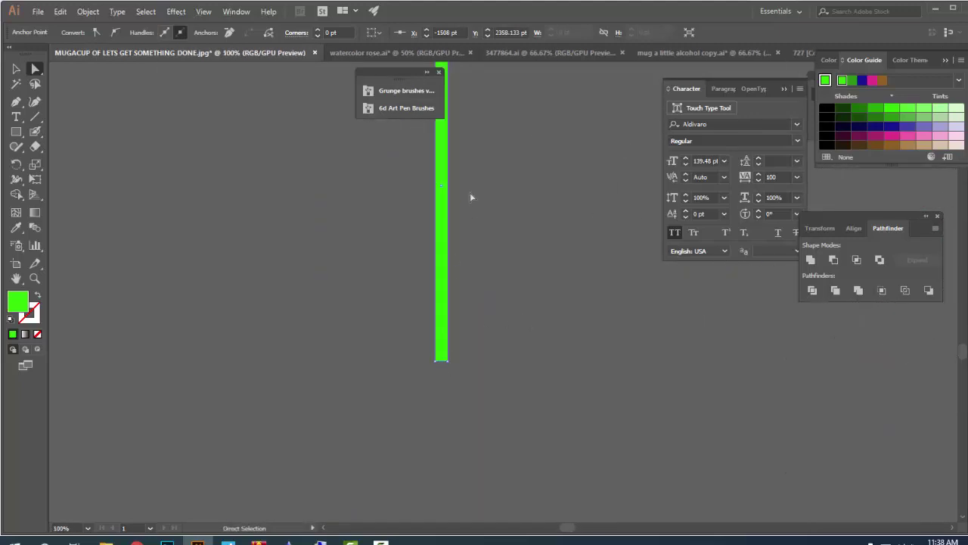
pyautogui.scroll(1, 443, 210)
pyautogui.scroll(-3, 428, 208)
pyautogui.moveTo(423, 204); pyautogui.dragTo(467, 210)
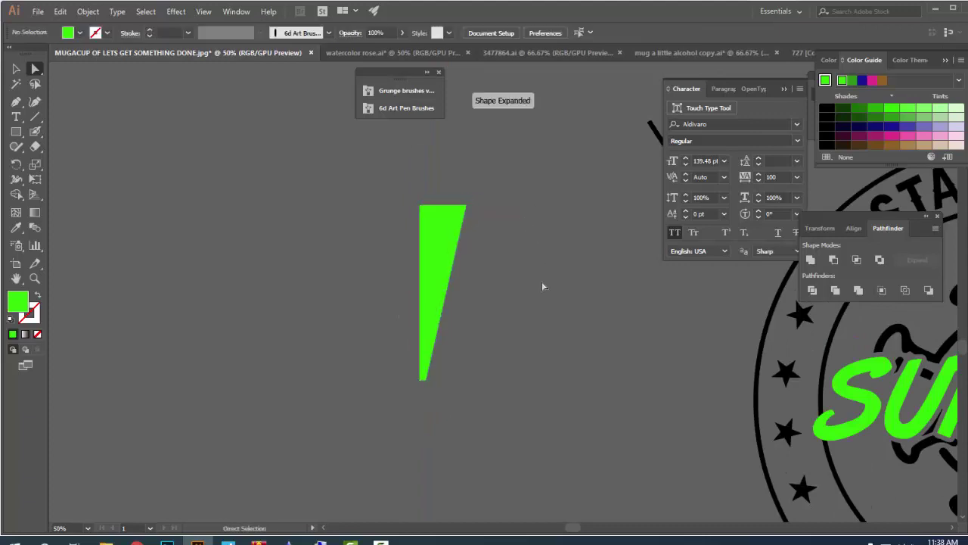
pyautogui.hotkey('ctrl', 'z')
pyautogui.scroll(1, 459, 239)
pyautogui.scroll(1, 444, 220)
pyautogui.moveTo(443, 220); pyautogui.dragTo(473, 403)
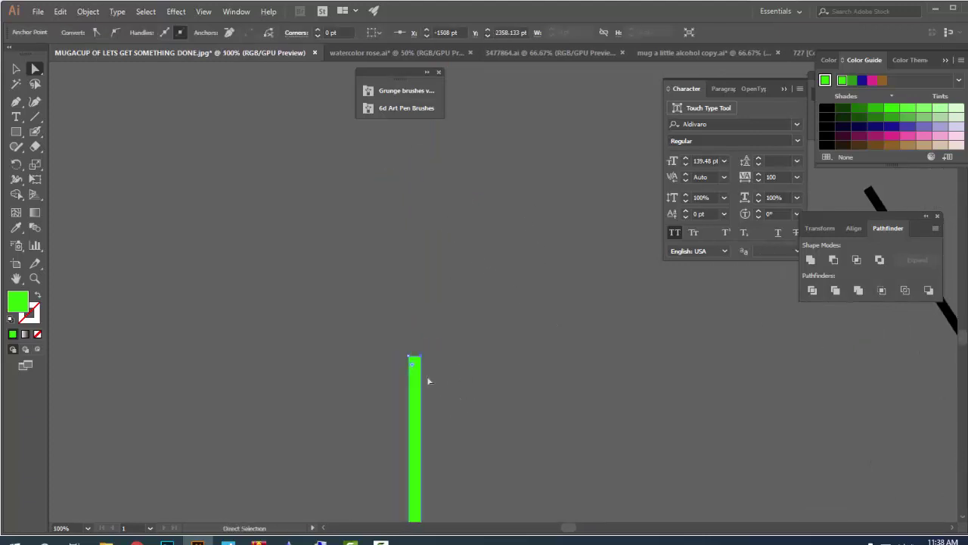
pyautogui.click(288, 310)
# - Select the bar's two top anchors and average them into a single point
pyautogui.moveTo(397, 344); pyautogui.dragTo(468, 381)
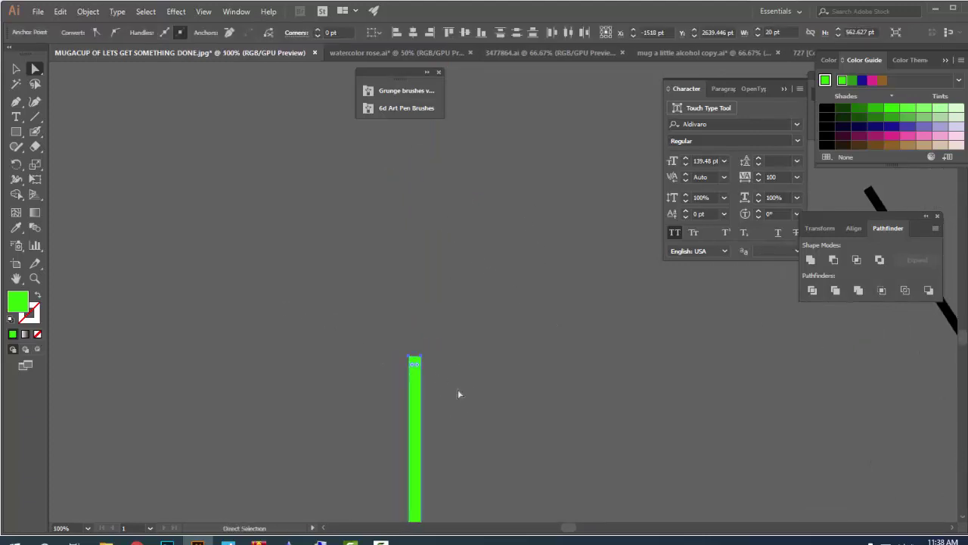
pyautogui.scroll(4, 418, 355)
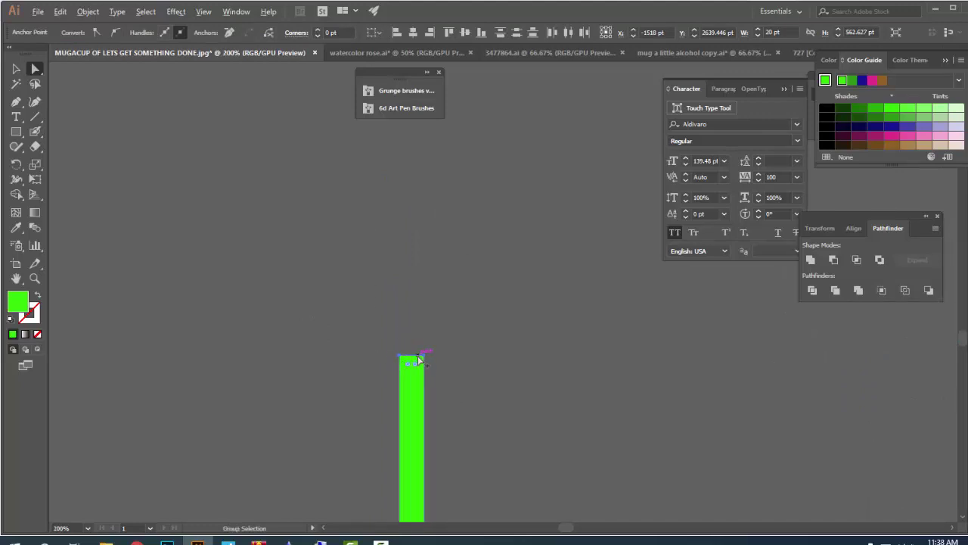
pyautogui.moveTo(442, 357); pyautogui.dragTo(440, 360)
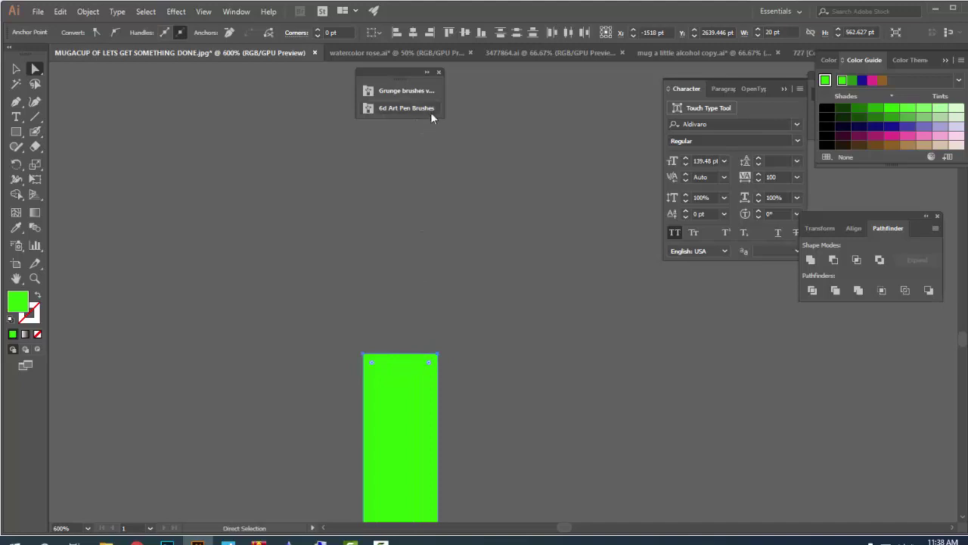
pyautogui.click(413, 32)
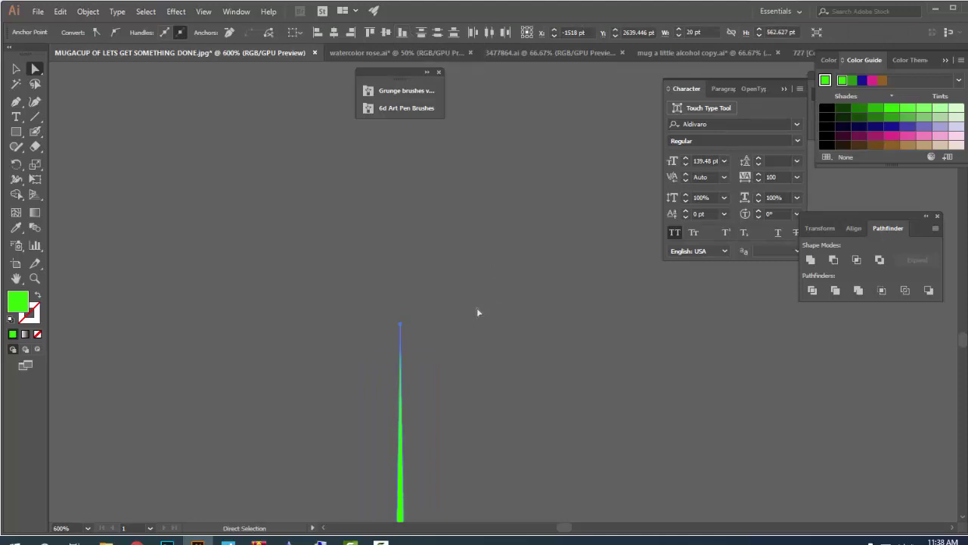
pyautogui.scroll(-7, 442, 333)
pyautogui.scroll(-3, 445, 333)
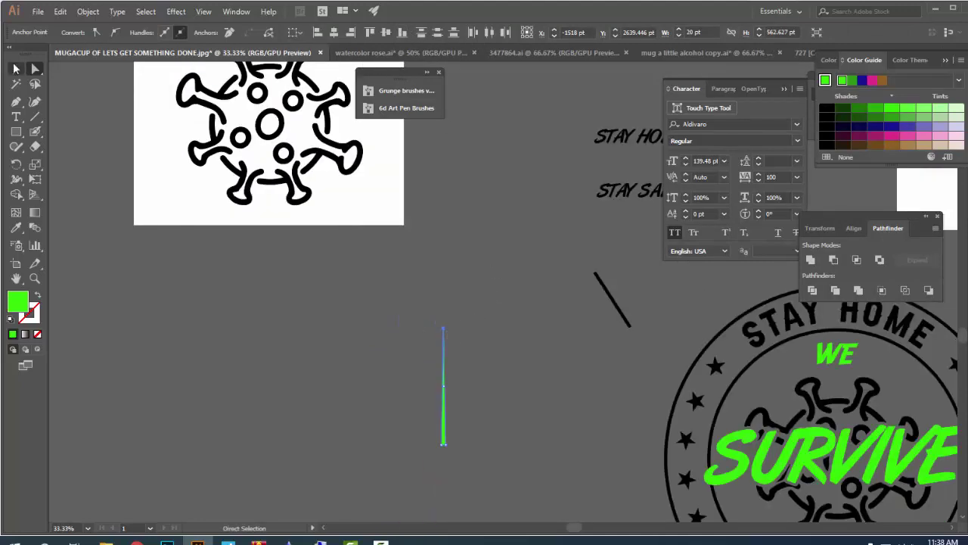
# - Move the finished spike left so it sits beside the badge
pyautogui.click(16, 68)
pyautogui.click(331, 322)
pyautogui.scroll(3, 466, 412)
pyautogui.scroll(2, 465, 409)
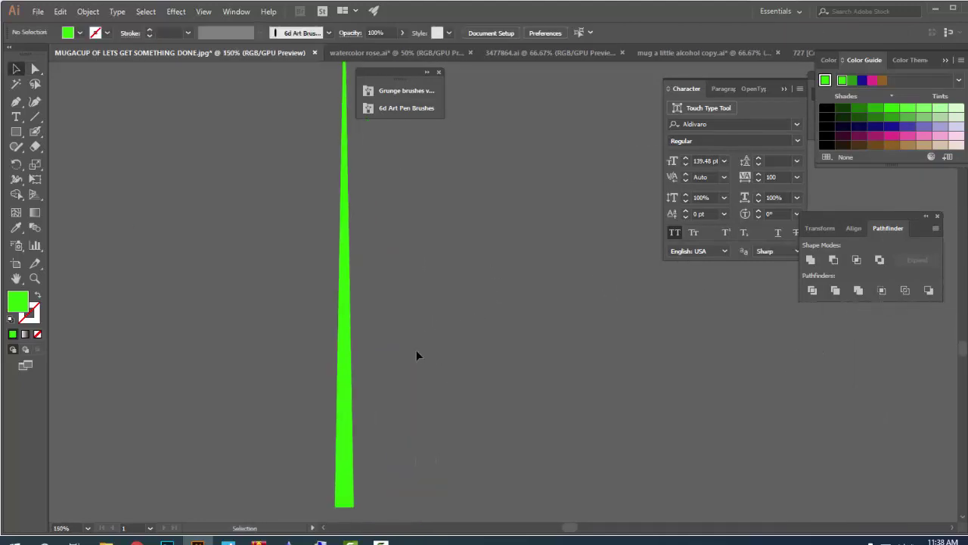
pyautogui.scroll(-4, 392, 365)
pyautogui.moveTo(391, 378); pyautogui.dragTo(283, 341)
pyautogui.scroll(-3, 283, 341)
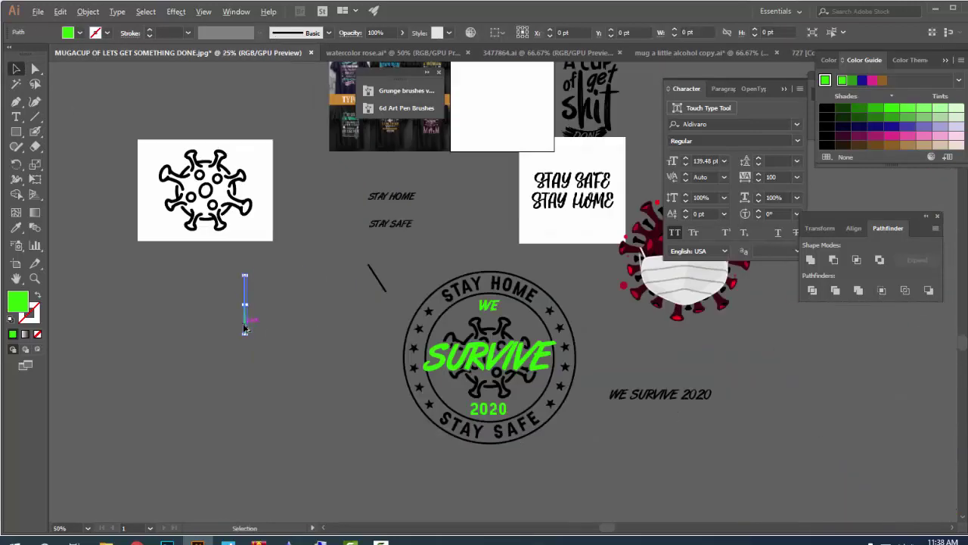
pyautogui.scroll(2, 232, 341)
pyautogui.scroll(-1, 232, 341)
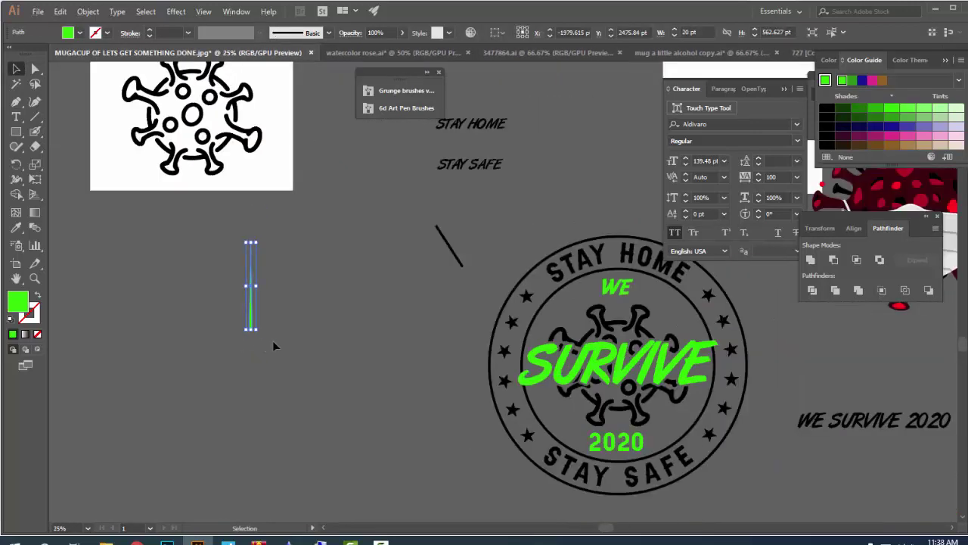
pyautogui.scroll(2, 272, 340)
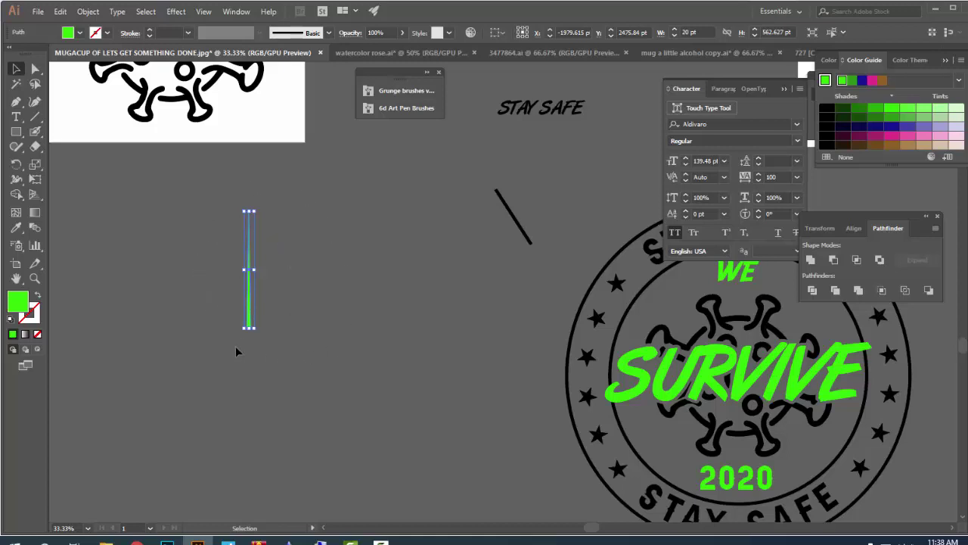
# - Set the rotation centre at the spike's bottom tip and make a 5° rotated copy
pyautogui.click(15, 166)
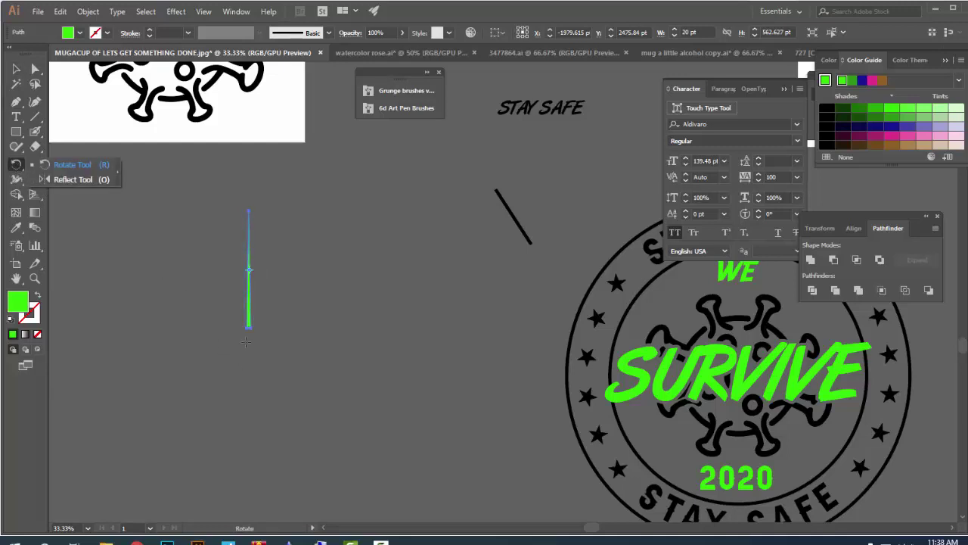
pyautogui.scroll(3, 246, 342)
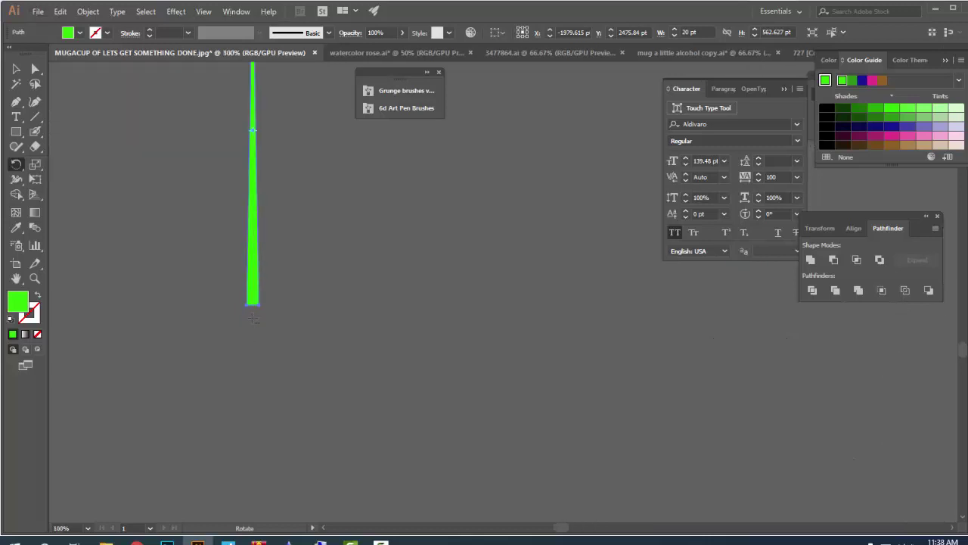
pyautogui.keyDown('alt'); pyautogui.click(253, 318); pyautogui.keyUp('alt')
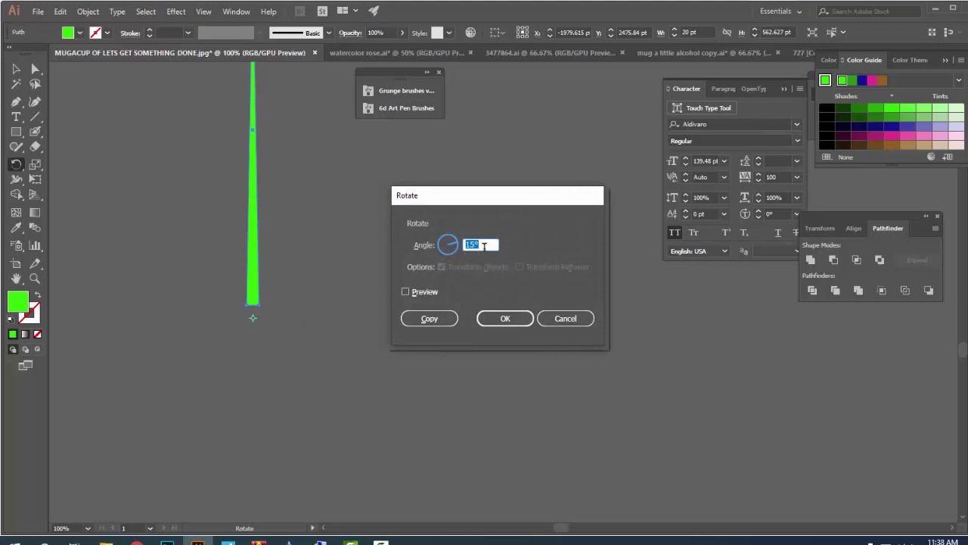
pyautogui.write('5')
pyautogui.click(406, 291)
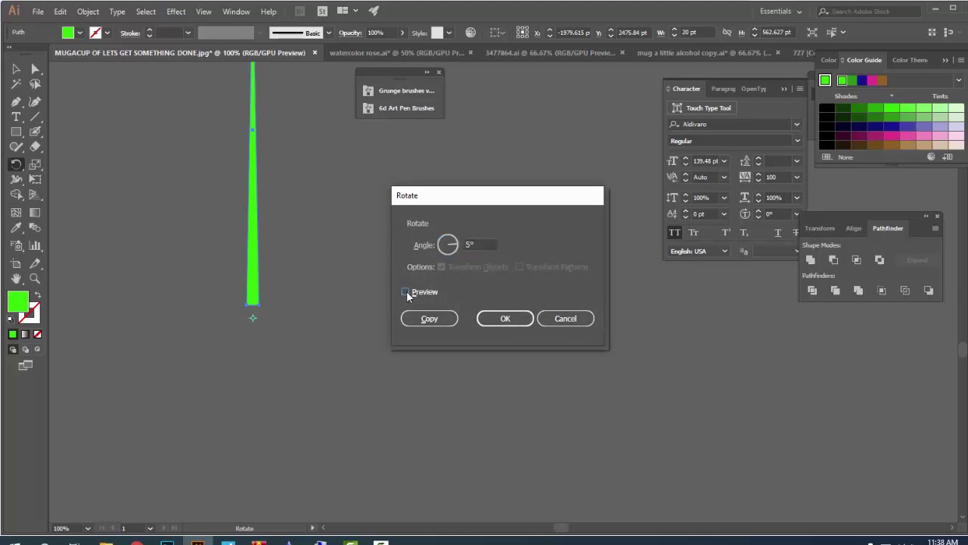
pyautogui.click(406, 292)
pyautogui.click(406, 291)
pyautogui.click(406, 291)
pyautogui.click(406, 292)
pyautogui.click(406, 291)
pyautogui.click(406, 291)
pyautogui.click(424, 319)
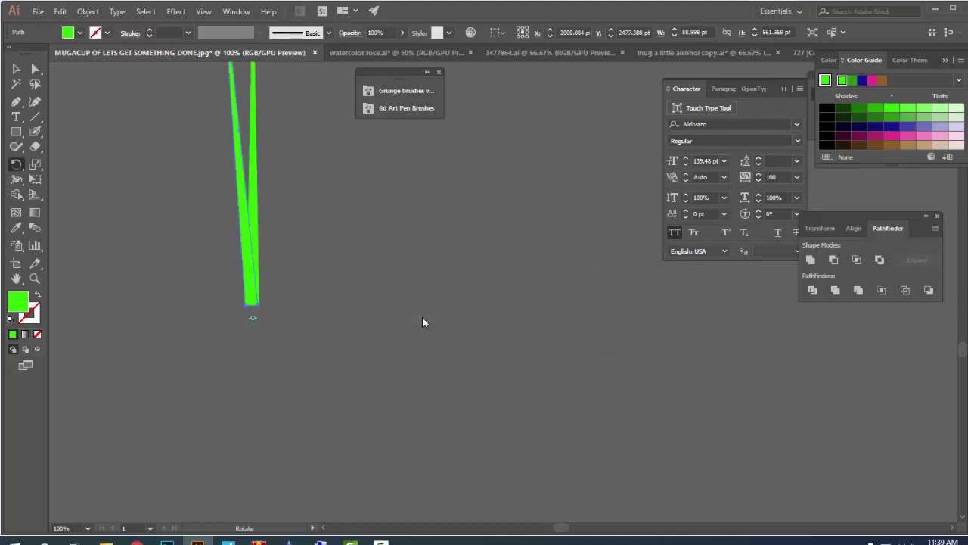
# - Repeat the 5° copy with Ctrl+D to close the circle, then select all spikes
pyautogui.scroll(-3, 422, 316)
pyautogui.hotkey('ctrl', 'd')
pyautogui.hotkey('ctrl', 'd')
pyautogui.hotkey('ctrl', 'd')
pyautogui.hotkey('ctrl', 'd')
pyautogui.hotkey('ctrl', 'd')
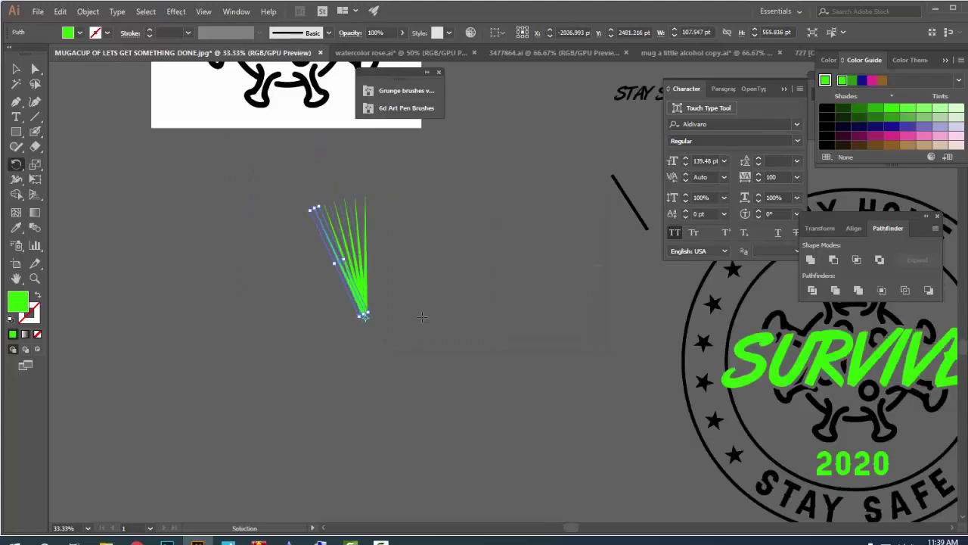
pyautogui.hotkey('ctrl', 'd')
pyautogui.hotkey('ctrl', 'd')
pyautogui.hotkey('ctrl', 'd')
pyautogui.hotkey('ctrl', 'd')
pyautogui.hotkey('ctrl', 'd')
pyautogui.hotkey('ctrl', 'd')
pyautogui.hotkey('ctrl', 'd')
pyautogui.hotkey('ctrl', 'd')
pyautogui.hotkey('ctrl', 'd')
pyautogui.hotkey('ctrl', 'd')
pyautogui.hotkey('ctrl', 'd')
pyautogui.hotkey('ctrl', 'd')
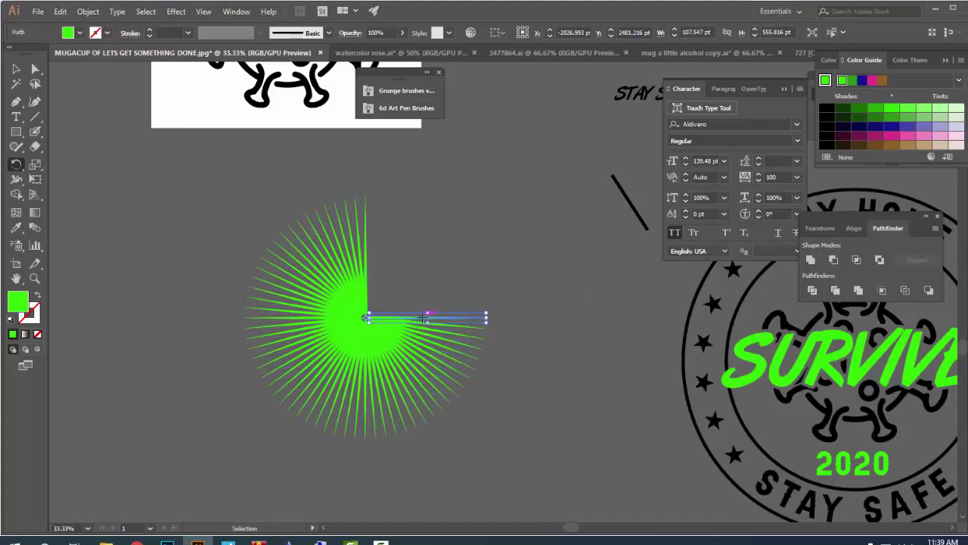
pyautogui.hotkey('ctrl', 'd')
pyautogui.hotkey('ctrl', 'd')
pyautogui.hotkey('ctrl', 'd')
pyautogui.hotkey('ctrl', 'z')
pyautogui.hotkey('ctrl', 'z')
pyautogui.hotkey('ctrl', 'z')
pyautogui.hotkey('ctrl', 'z')
pyautogui.hotkey('ctrl', 'z')
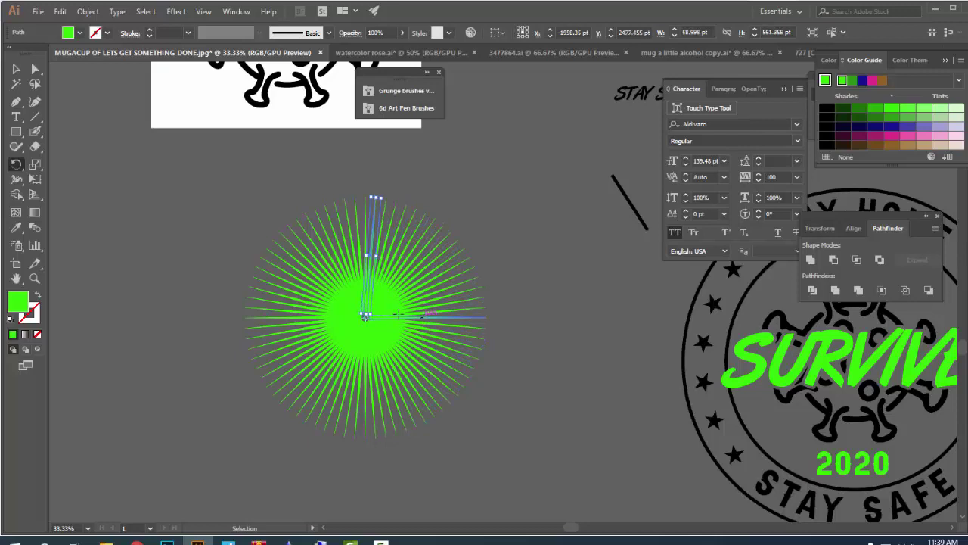
pyautogui.click(16, 69)
pyautogui.click(263, 280)
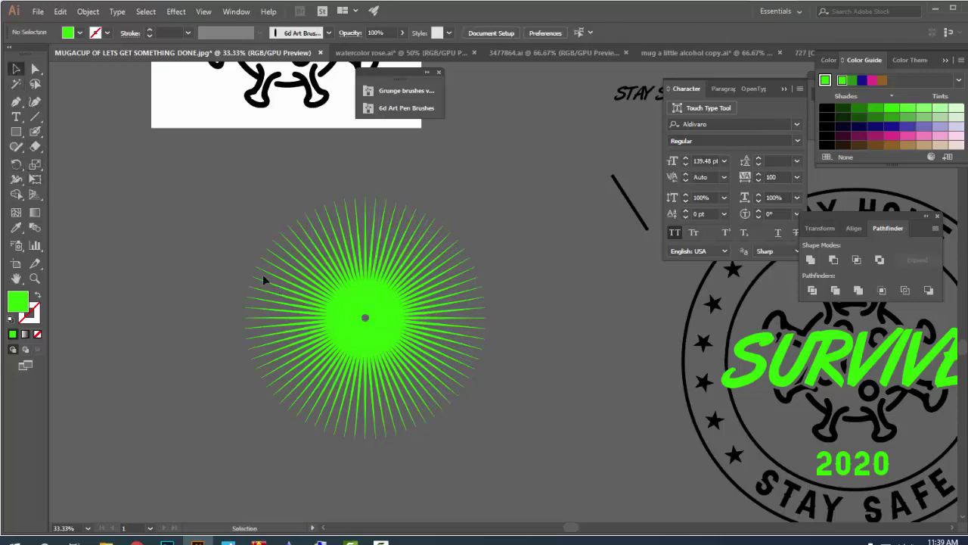
pyautogui.hotkey('ctrl', 'a')
pyautogui.hotkey('ctrl', '-')
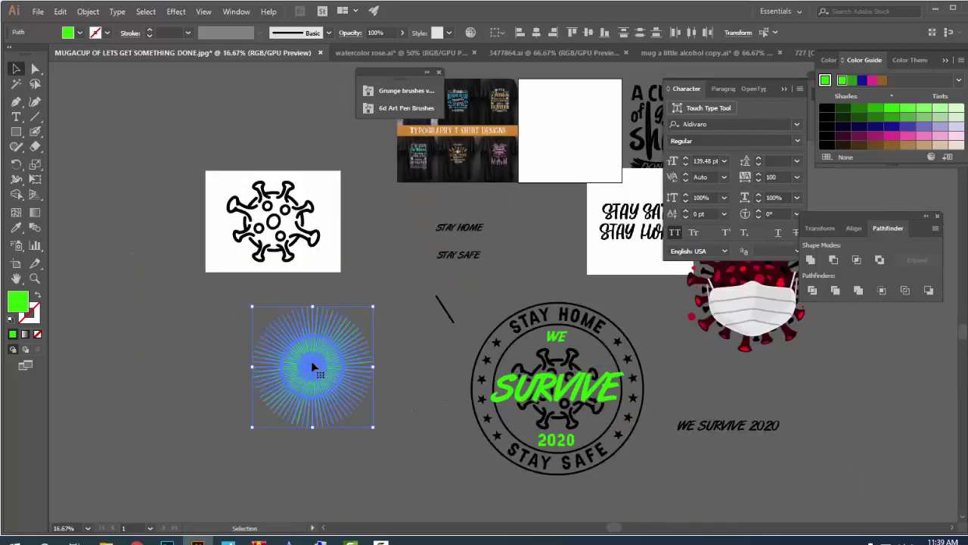
# - Unite all spikes into one shape with Pathfinder and give it a white fill
pyautogui.click(811, 261)
pyautogui.click(166, 390)
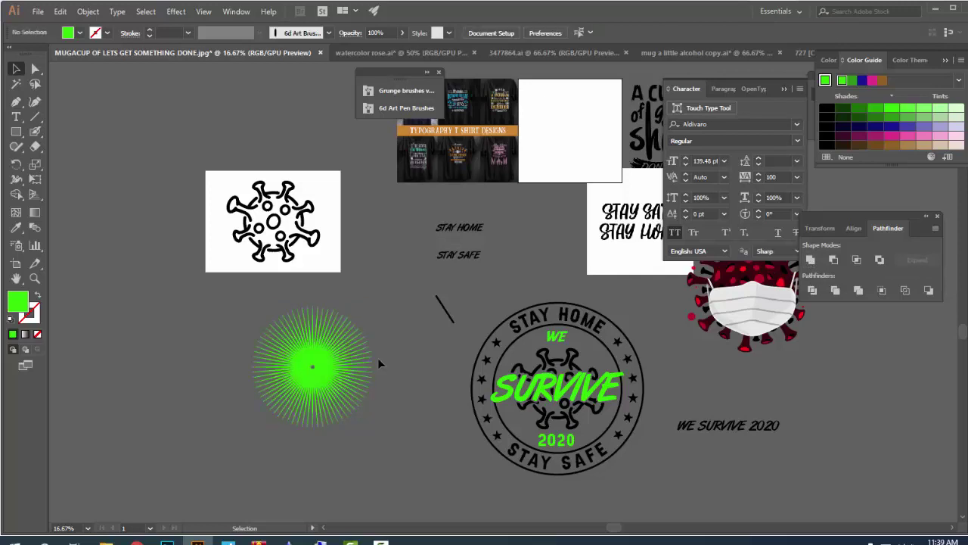
pyautogui.click(331, 382)
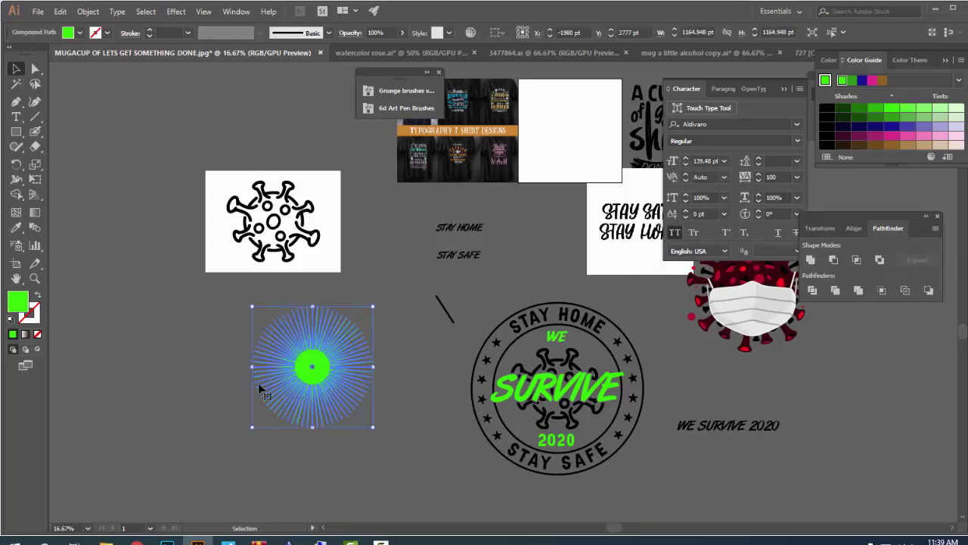
pyautogui.click(16, 227)
pyautogui.click(243, 239)
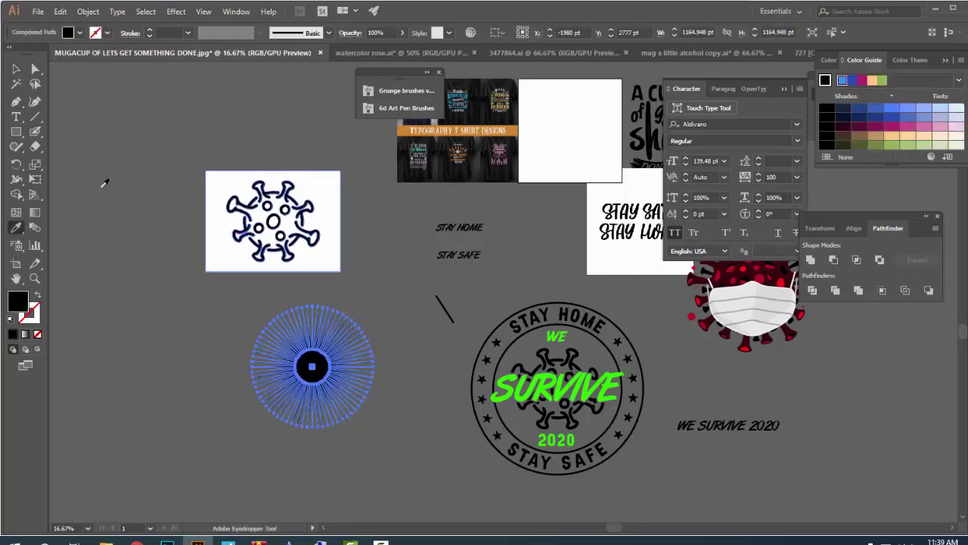
pyautogui.click(215, 249)
# - Move the white starburst onto the badge and shrink it to about 397 pt
pyautogui.click(16, 69)
pyautogui.click(199, 295)
pyautogui.moveTo(200, 295); pyautogui.dragTo(108, 312)
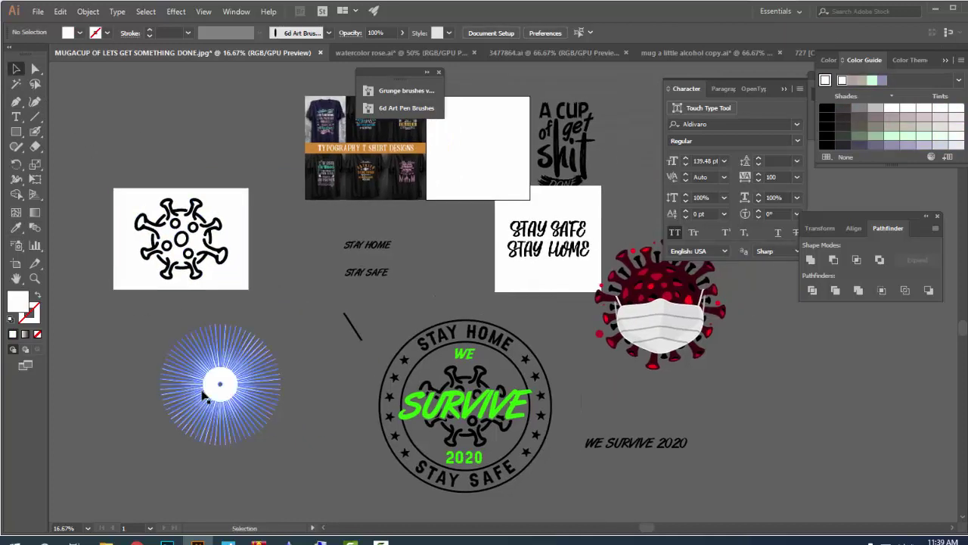
pyautogui.moveTo(202, 394); pyautogui.dragTo(445, 367)
pyautogui.moveTo(524, 404)
pyautogui.mouseDown()
pyautogui.moveTo(530, 378)
pyautogui.moveTo(484, 375)
pyautogui.mouseUp()
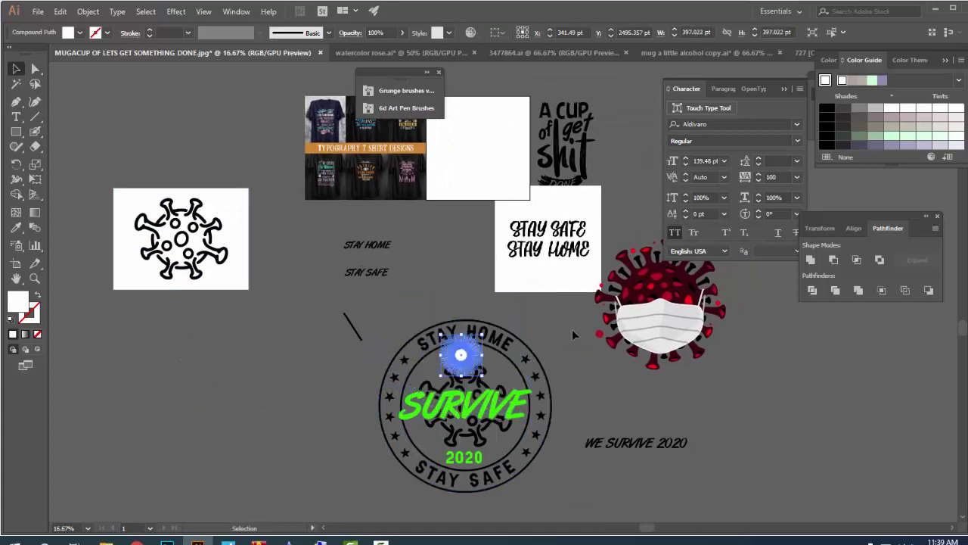
# - Position the starburst over WE and send it backward behind the text
pyautogui.scroll(4, 503, 352)
pyautogui.moveTo(301, 413); pyautogui.dragTo(316, 420)
pyautogui.hotkey('ctrl', '[')
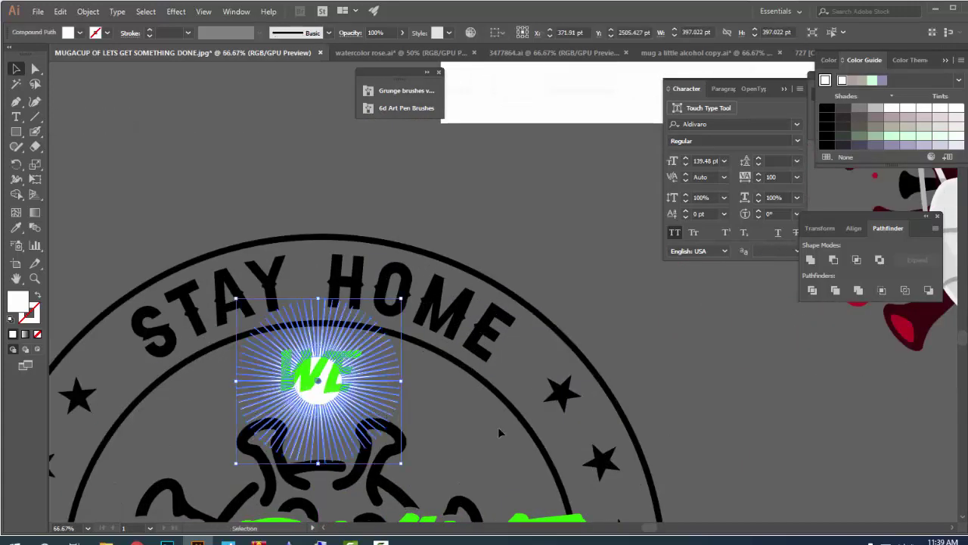
pyautogui.click(498, 426)
pyautogui.scroll(-3, 469, 378)
pyautogui.scroll(1, 439, 341)
pyautogui.scroll(1, 437, 338)
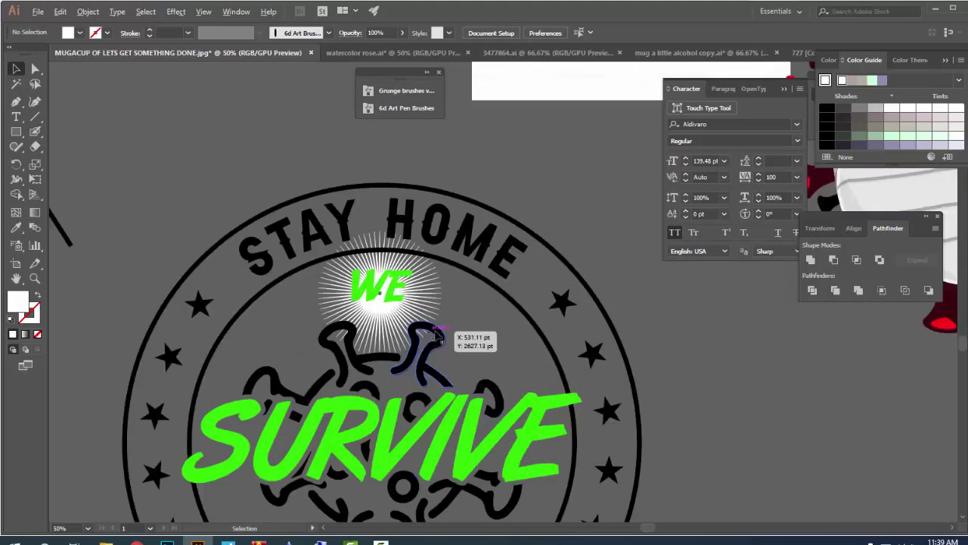
# - Stretch the starburst wider and rescale it to about 593 × 284 pt behind WE
pyautogui.click(438, 297)
pyautogui.moveTo(443, 292); pyautogui.dragTo(518, 311)
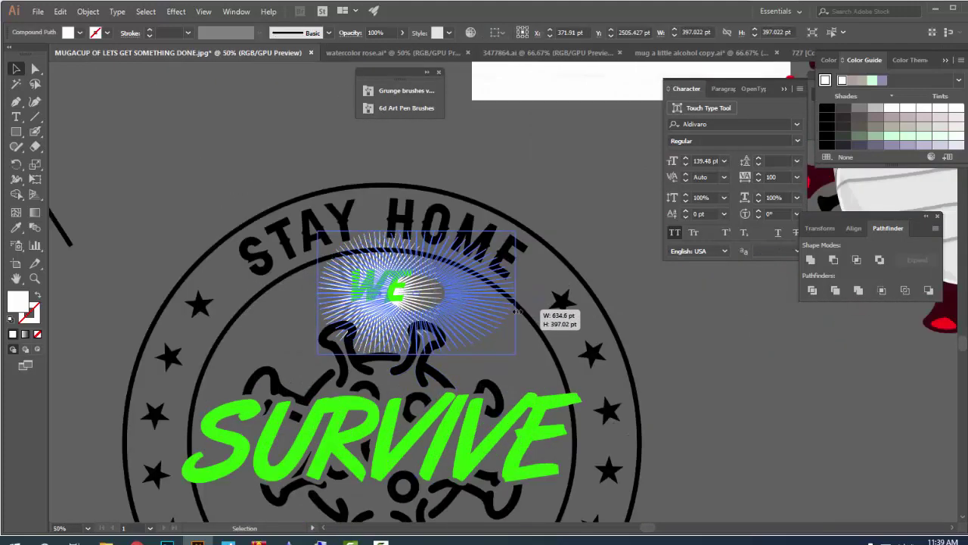
pyautogui.moveTo(318, 293); pyautogui.dragTo(258, 295)
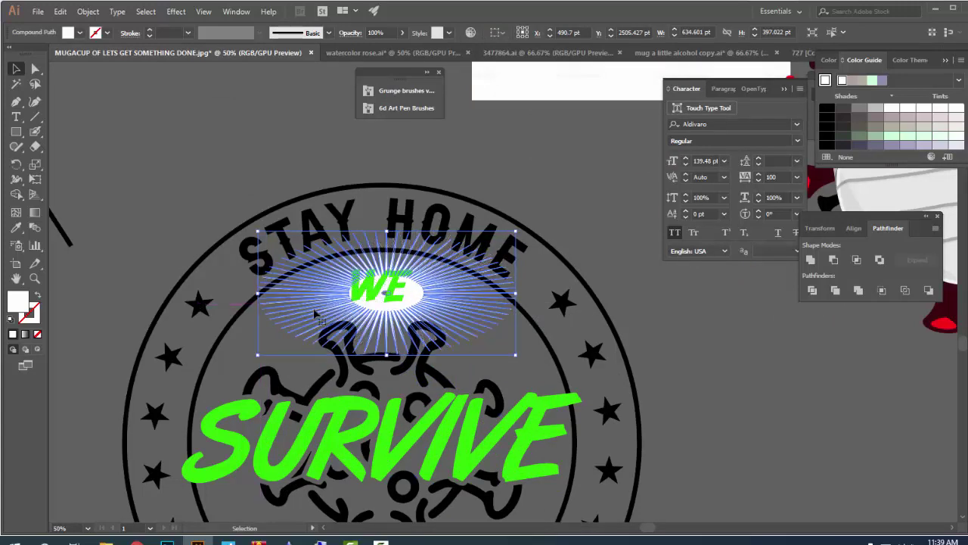
pyautogui.click(527, 204)
pyautogui.moveTo(425, 300)
pyautogui.mouseDown()
pyautogui.moveTo(417, 295)
pyautogui.moveTo(445, 298)
pyautogui.mouseUp()
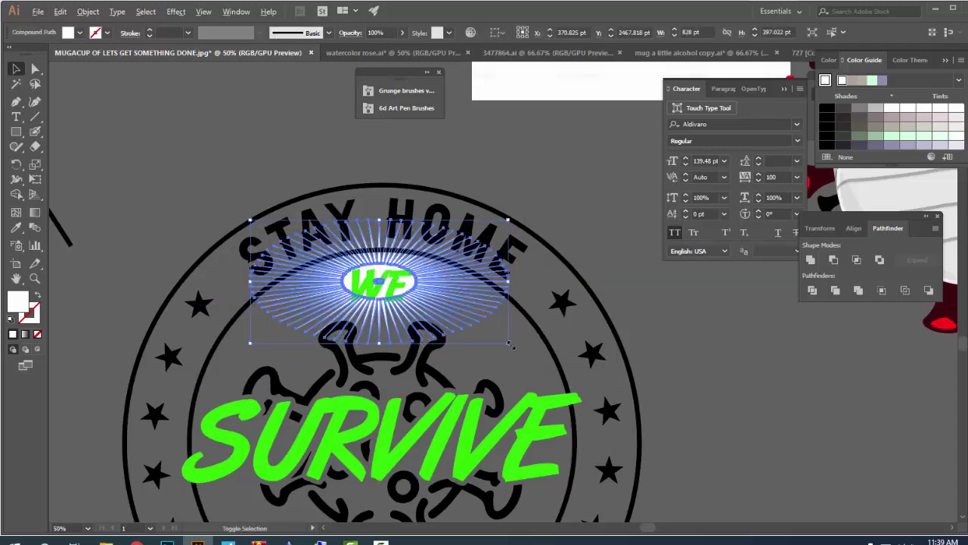
pyautogui.moveTo(498, 340); pyautogui.dragTo(472, 327)
pyautogui.click(523, 330)
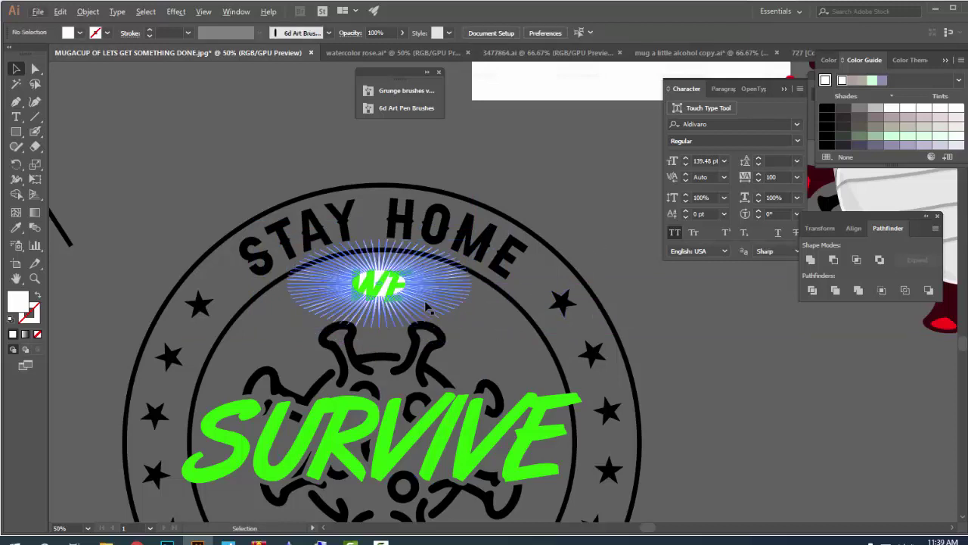
pyautogui.moveTo(424, 300)
pyautogui.mouseDown()
pyautogui.moveTo(487, 344)
pyautogui.moveTo(482, 371)
pyautogui.mouseUp()
# - Convert the green WE text to grouped outlines, about 199 × 108 pt, with Create Outlines
pyautogui.click(495, 319)
pyautogui.keyDown('alt'); pyautogui.scroll(-2, 465, 333); pyautogui.keyUp('alt')
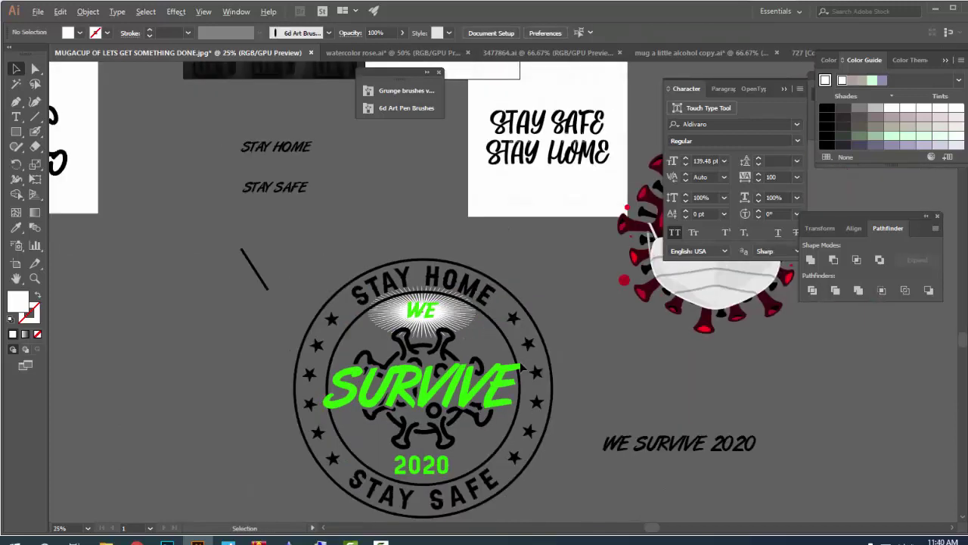
pyautogui.keyDown('alt'); pyautogui.scroll(-2, 522, 367); pyautogui.keyUp('alt')
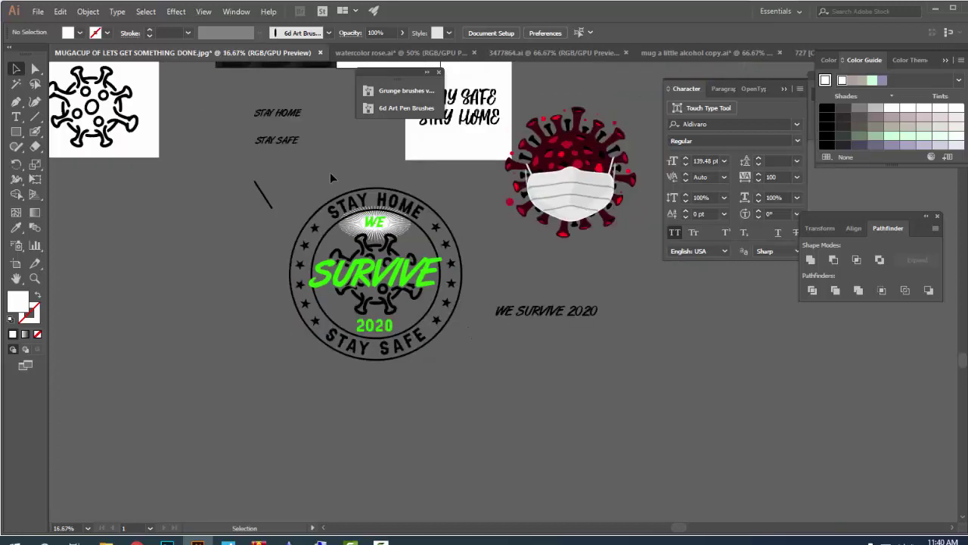
pyautogui.click(387, 344)
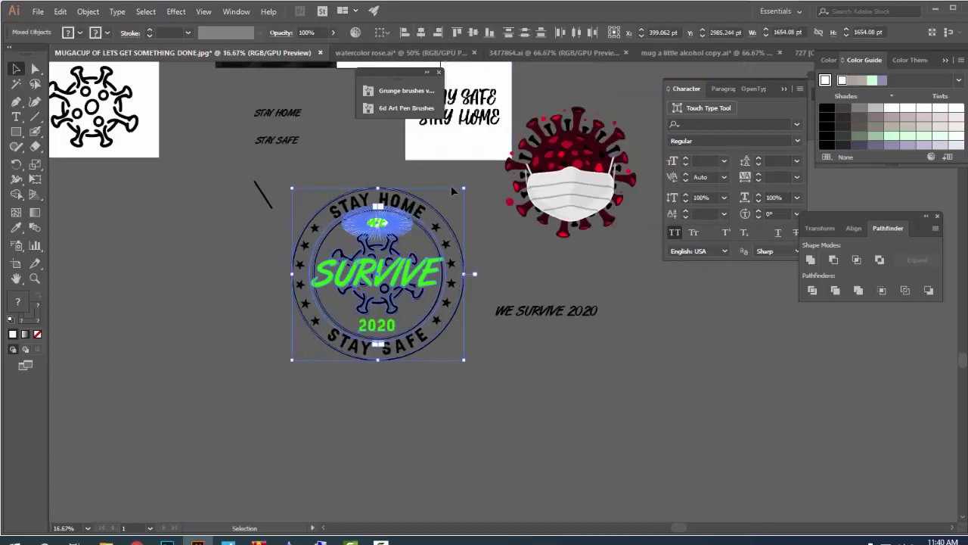
pyautogui.keyDown('alt'); pyautogui.scroll(2, 401, 218); pyautogui.keyUp('alt')
pyautogui.click(546, 239)
pyautogui.keyDown('alt'); pyautogui.scroll(2, 334, 260); pyautogui.keyUp('alt')
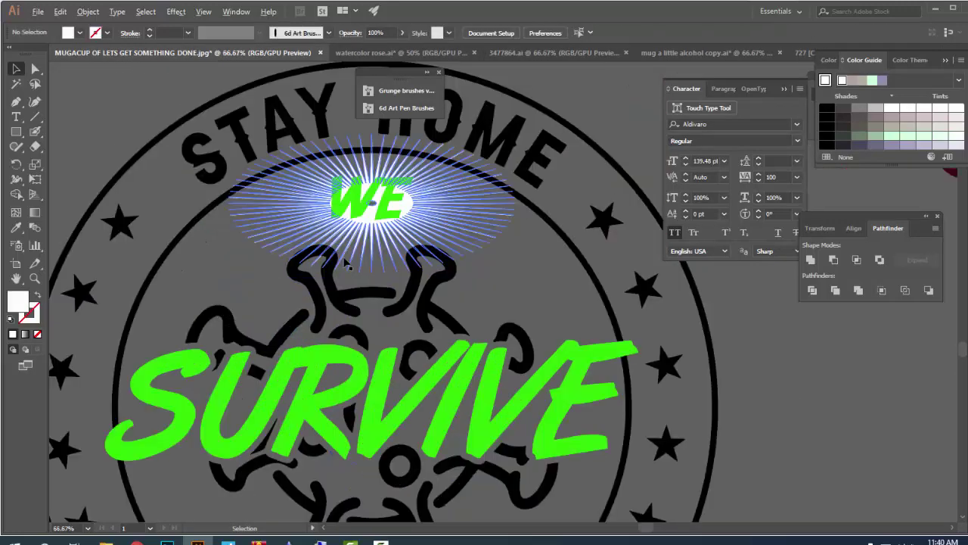
pyautogui.click(398, 196)
pyautogui.rightClick(396, 194)
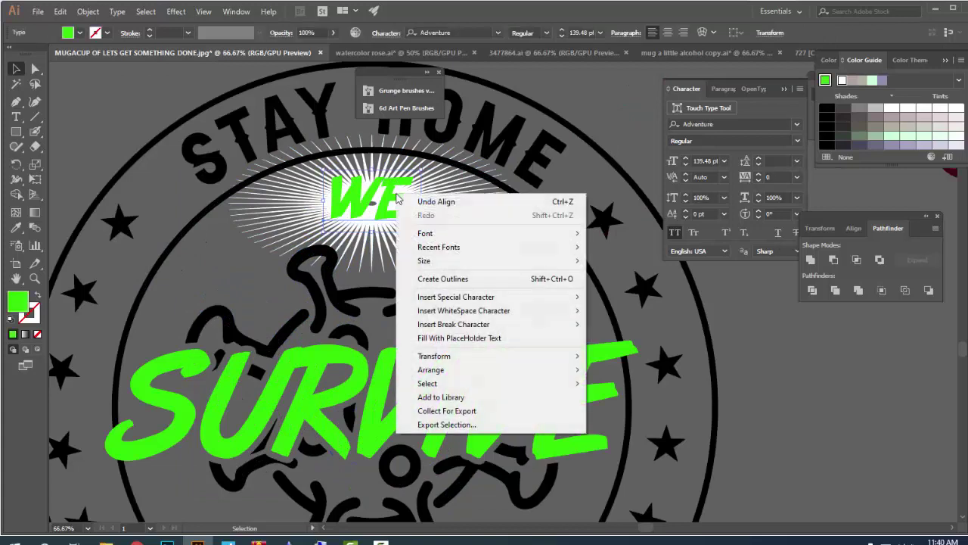
pyautogui.click(447, 280)
pyautogui.moveTo(389, 214); pyautogui.dragTo(389, 214)
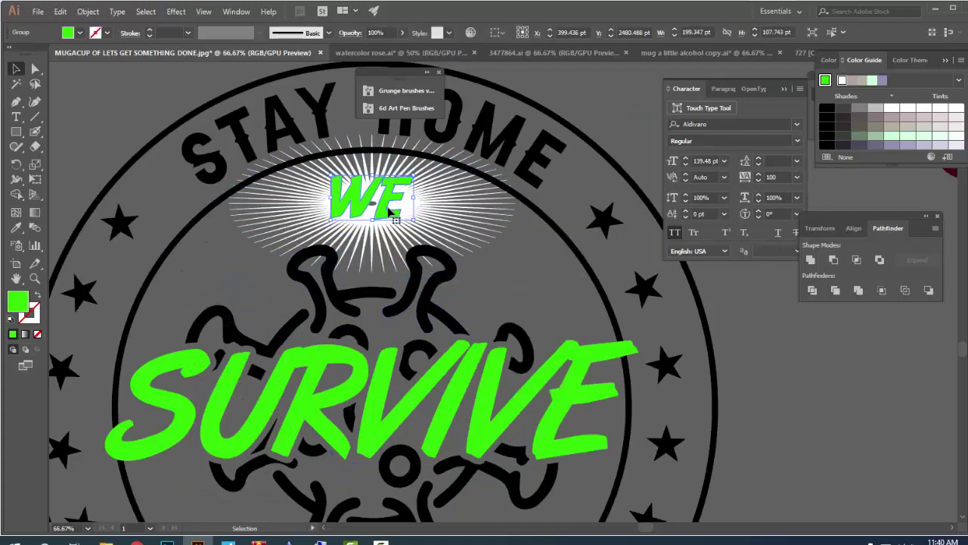
# - Horizontally centre the outlined WE and the starburst on each other
pyautogui.keyDown('shift'); pyautogui.click(442, 219); pyautogui.keyUp('shift')
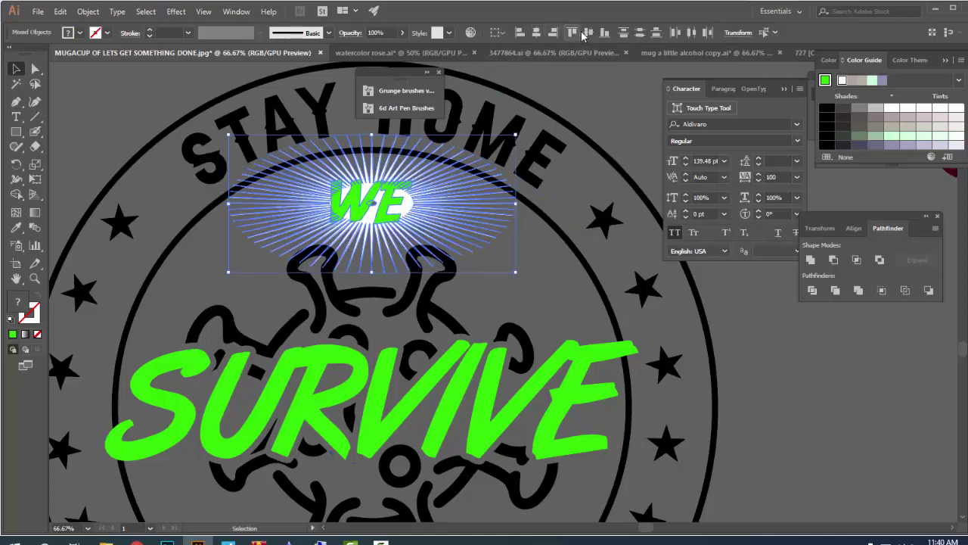
pyautogui.click(587, 34)
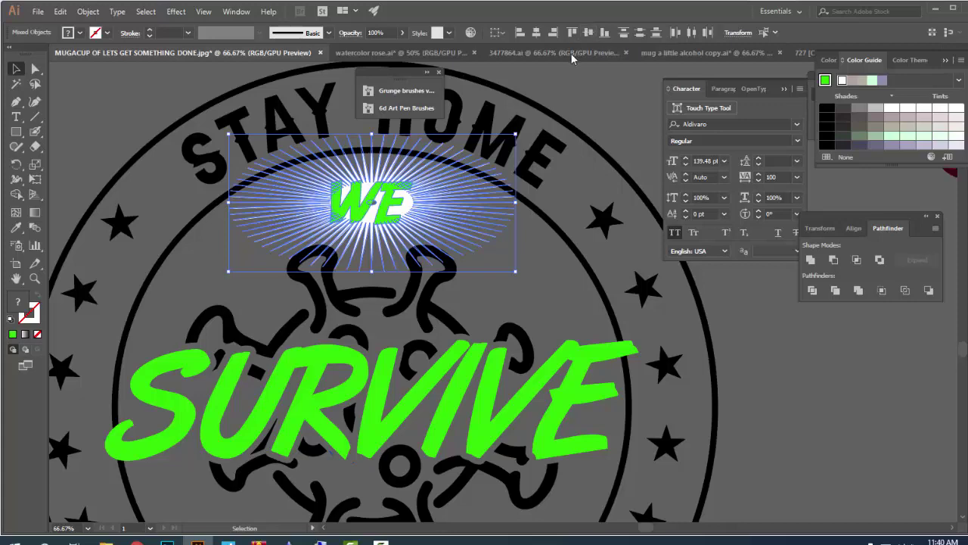
pyautogui.click(489, 268)
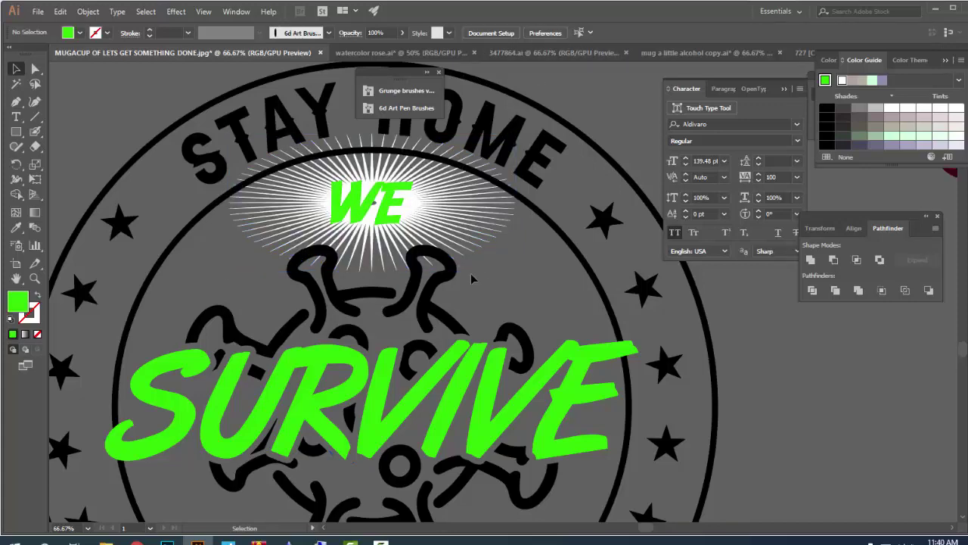
pyautogui.scroll(2, 378, 242)
pyautogui.click(432, 292)
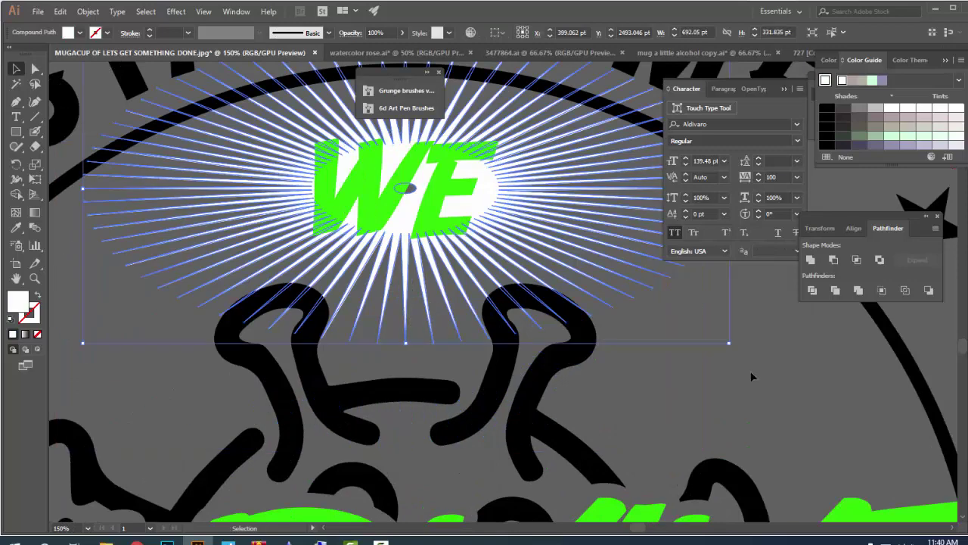
pyautogui.click(751, 371)
pyautogui.scroll(2, 469, 431)
pyautogui.scroll(1, 418, 361)
# - Copy the outlined WE and Paste in Front to stack a duplicate on it
pyautogui.click(418, 361)
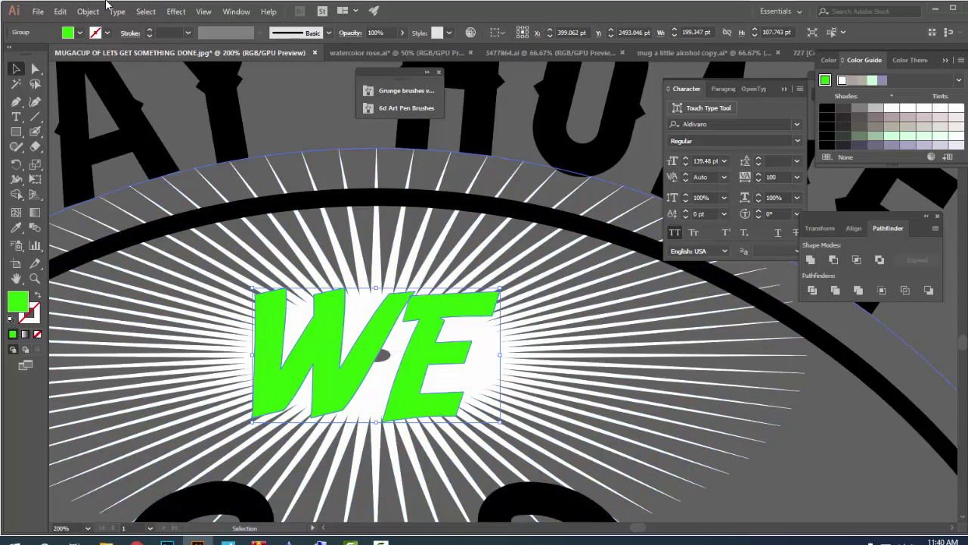
pyautogui.click(60, 12)
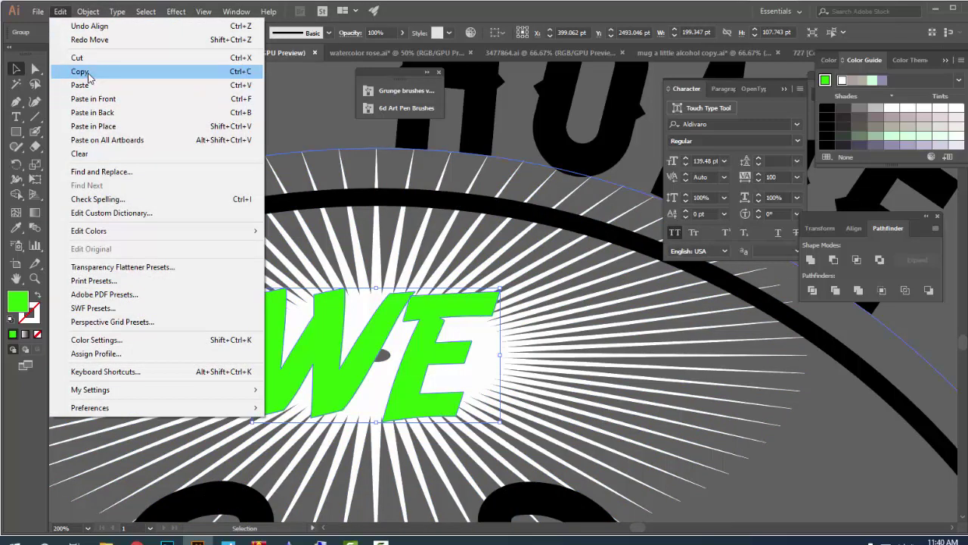
pyautogui.click(79, 71)
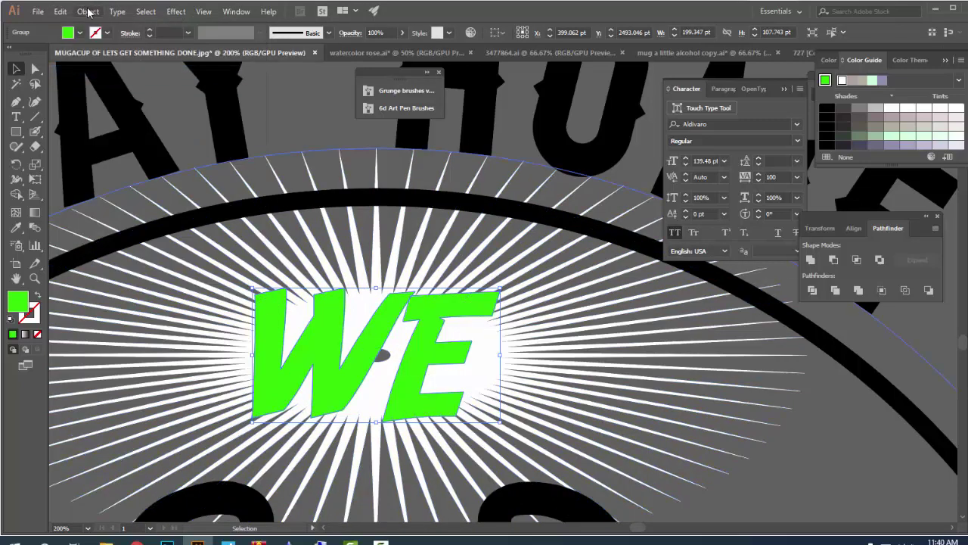
pyautogui.click(59, 12)
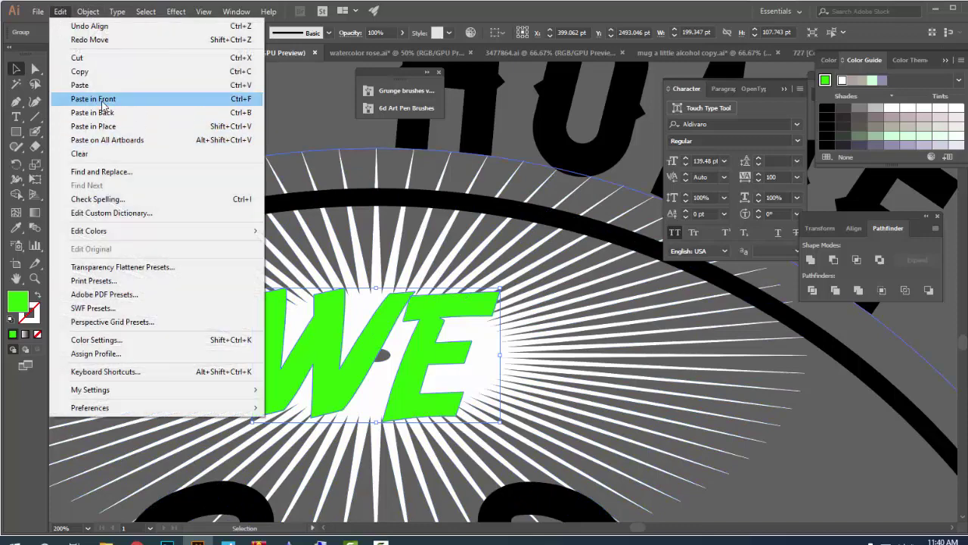
pyautogui.click(95, 98)
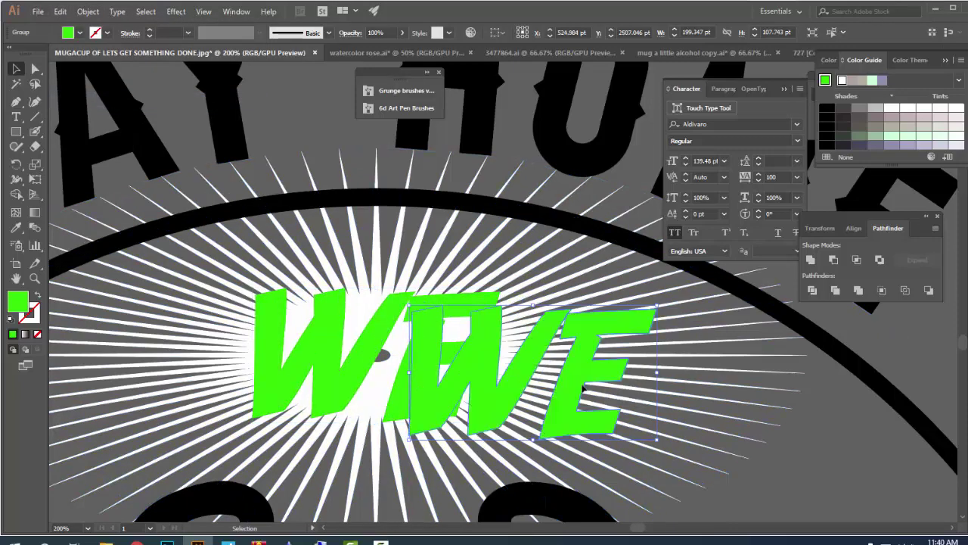
pyautogui.moveTo(425, 373); pyautogui.dragTo(534, 396)
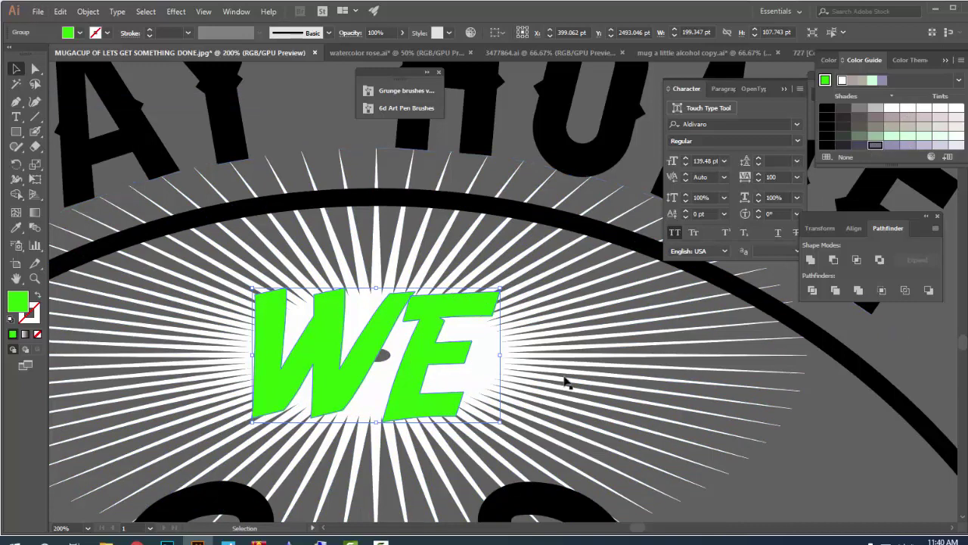
# - Give WE a greyish purple fill and an 8 pt cyan outside stroke with round corners
pyautogui.click(878, 146)
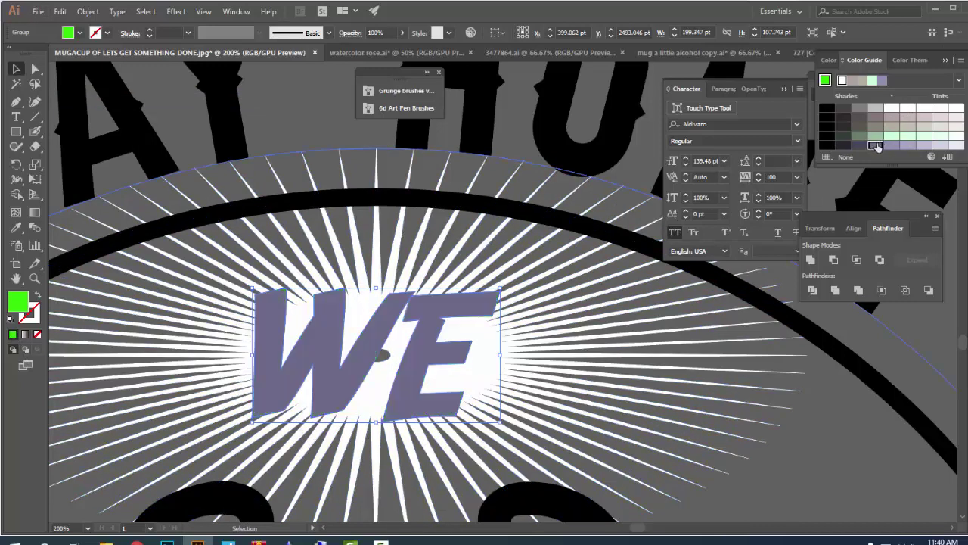
pyautogui.click(32, 314)
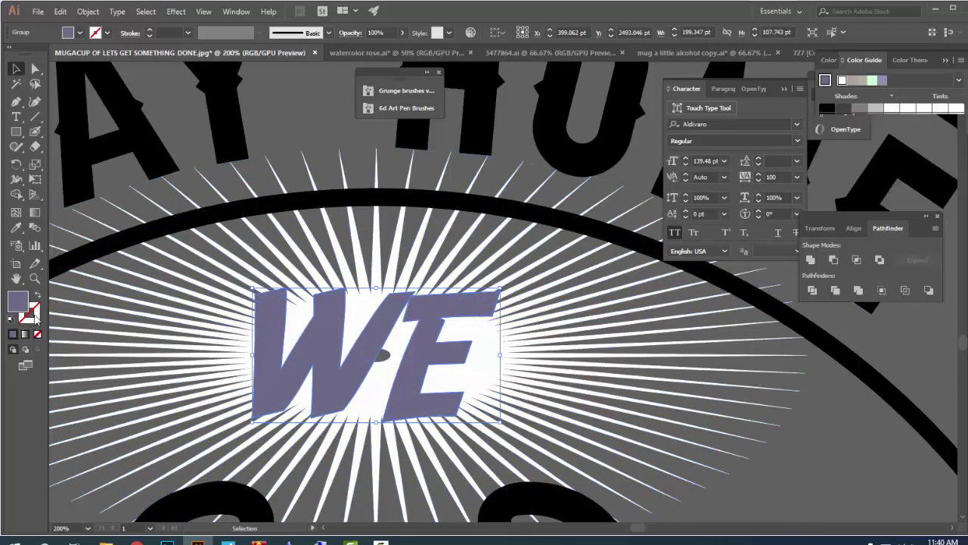
pyautogui.click(894, 94)
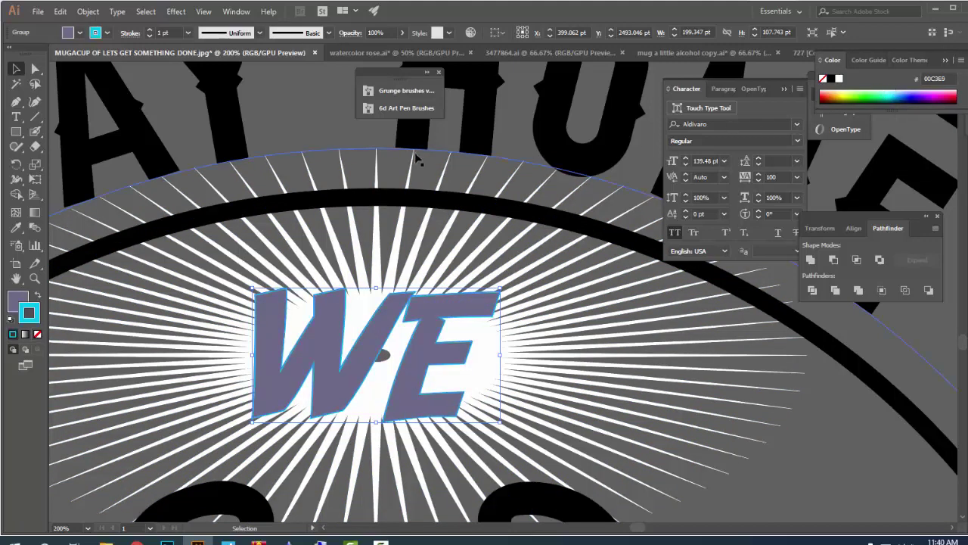
pyautogui.click(150, 30)
pyautogui.click(150, 30)
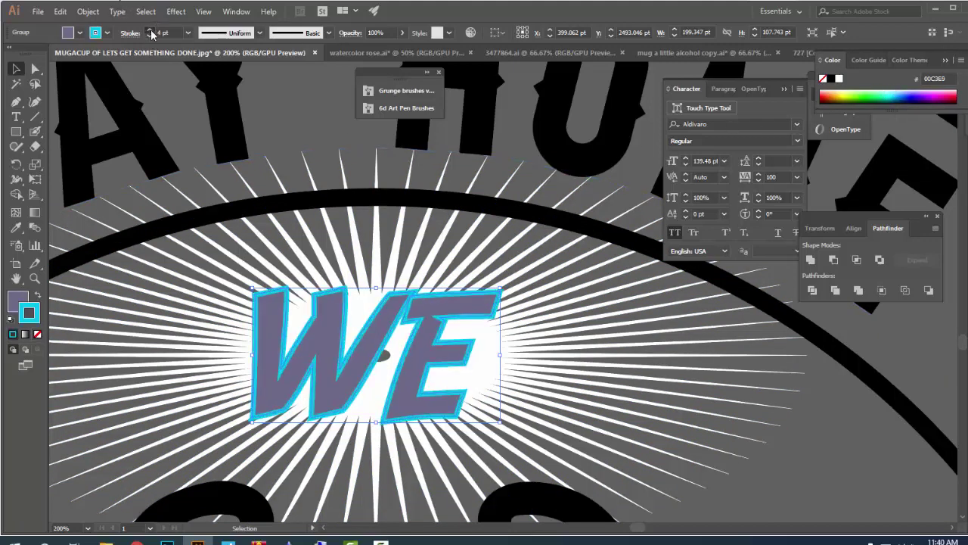
pyautogui.click(150, 30)
pyautogui.click(150, 31)
pyautogui.click(150, 30)
pyautogui.click(135, 34)
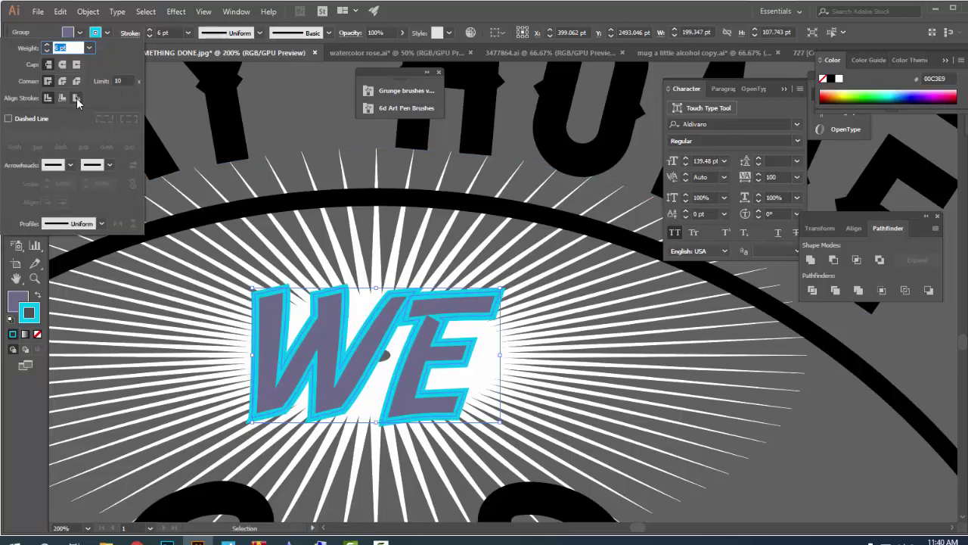
pyautogui.click(76, 98)
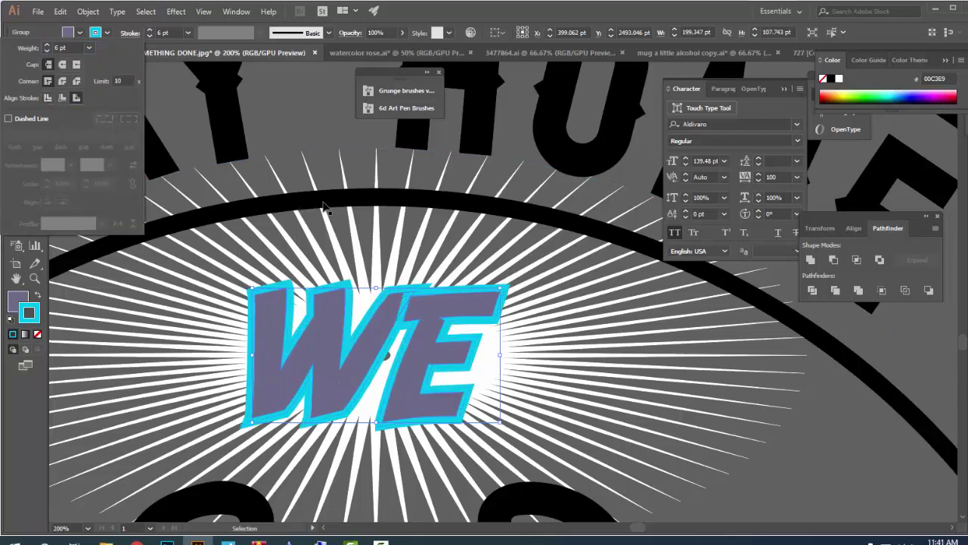
pyautogui.click(150, 31)
pyautogui.click(150, 31)
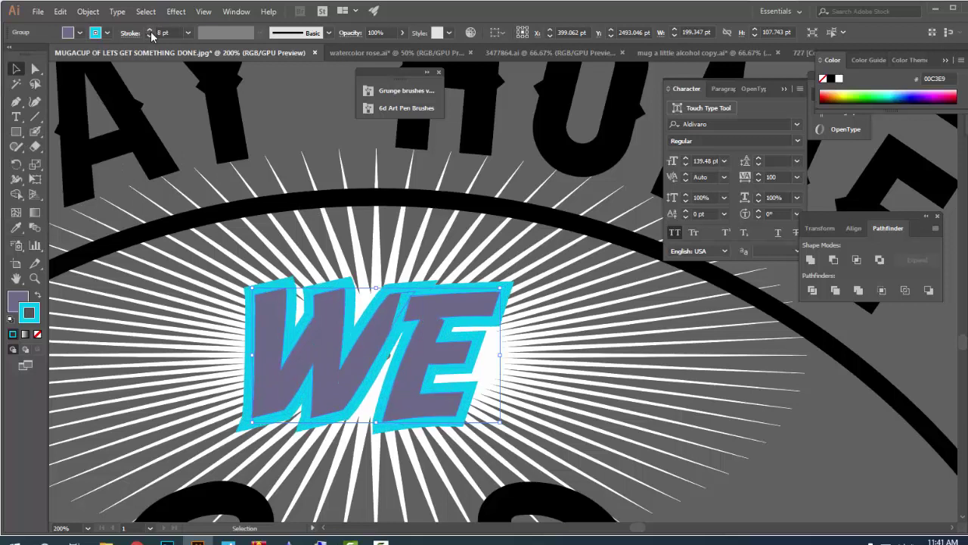
pyautogui.click(132, 33)
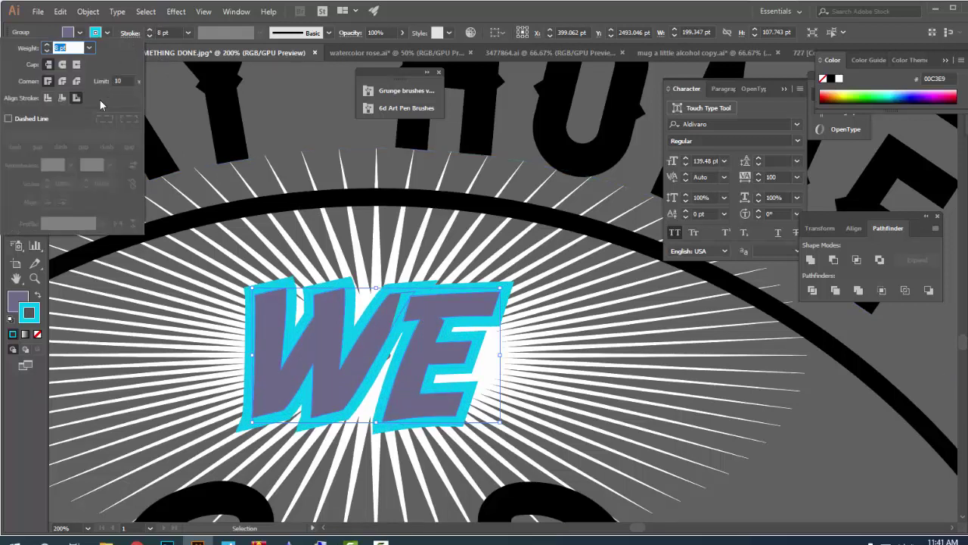
pyautogui.click(65, 83)
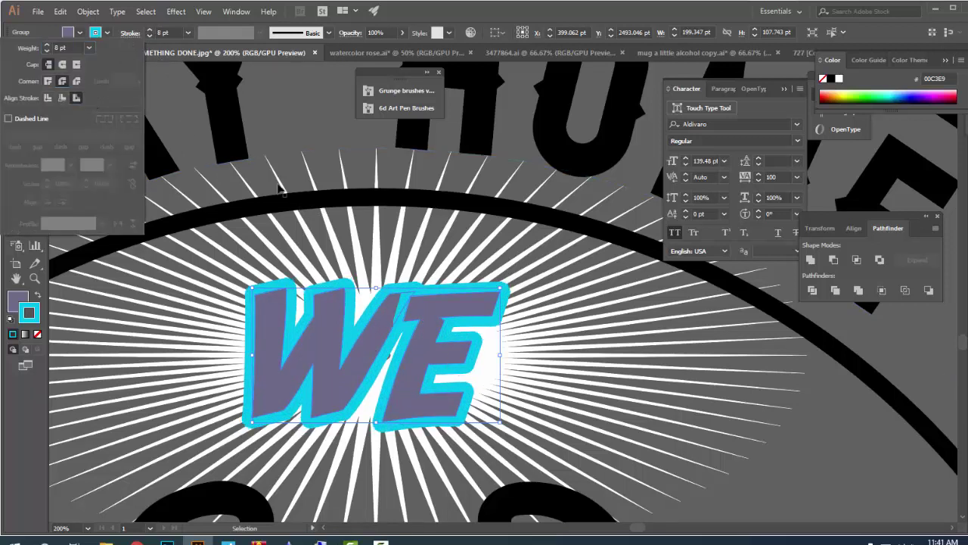
# - Expand the WE stroke, unite it into one shape, and select it with the ray burst
pyautogui.click(88, 11)
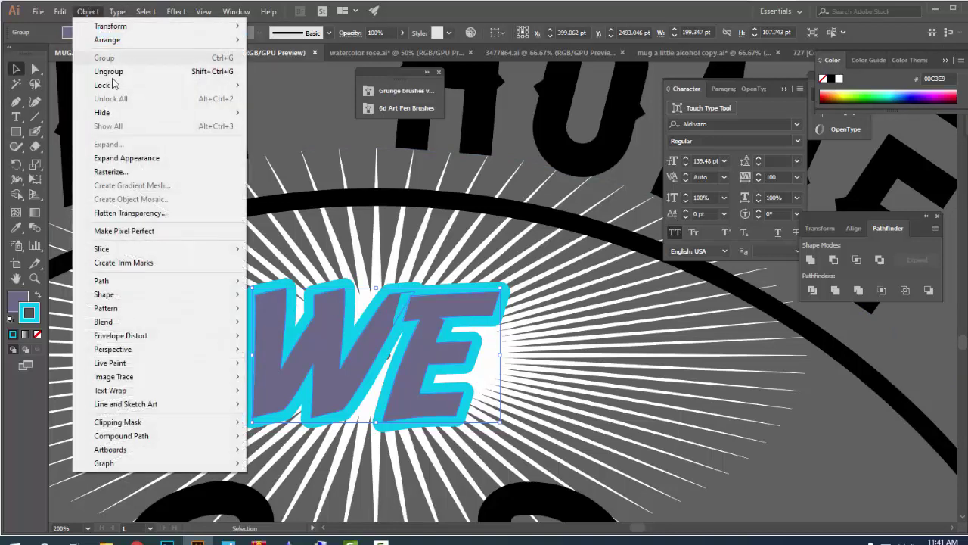
pyautogui.click(118, 158)
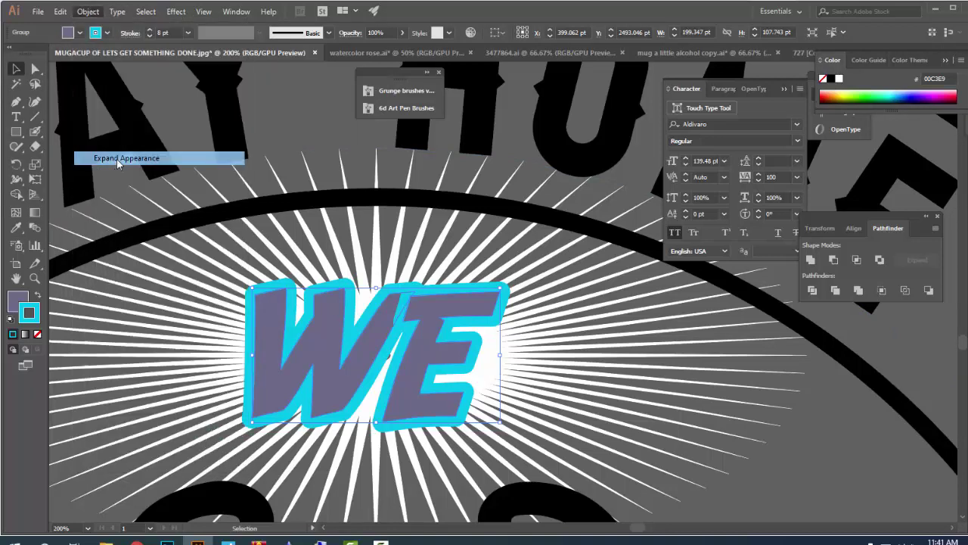
pyautogui.click(810, 259)
pyautogui.keyDown('shift'); pyautogui.click(691, 342); pyautogui.keyUp('shift')
pyautogui.hotkey('ctrl', '-')
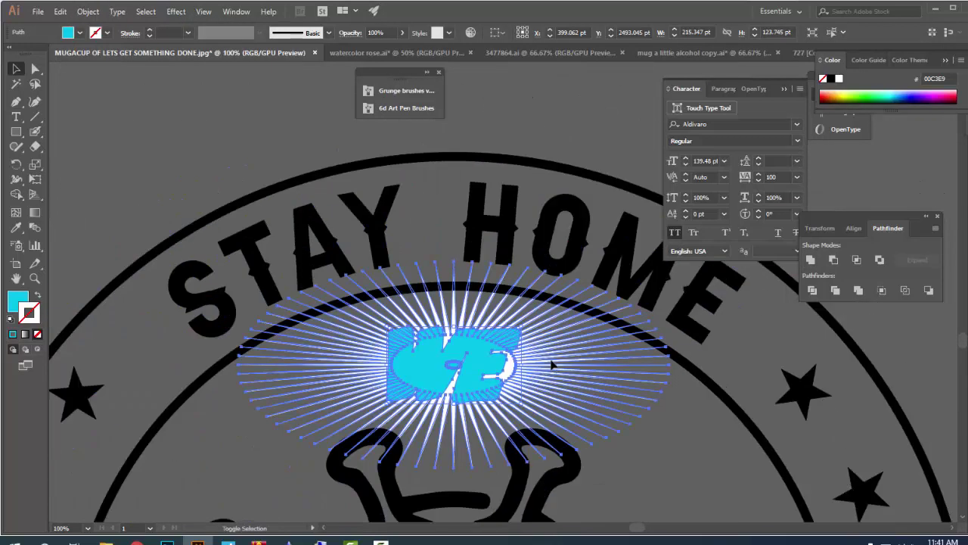
pyautogui.keyDown('shift'); pyautogui.click(551, 365); pyautogui.keyUp('shift')
pyautogui.hotkey('ctrl', '+')
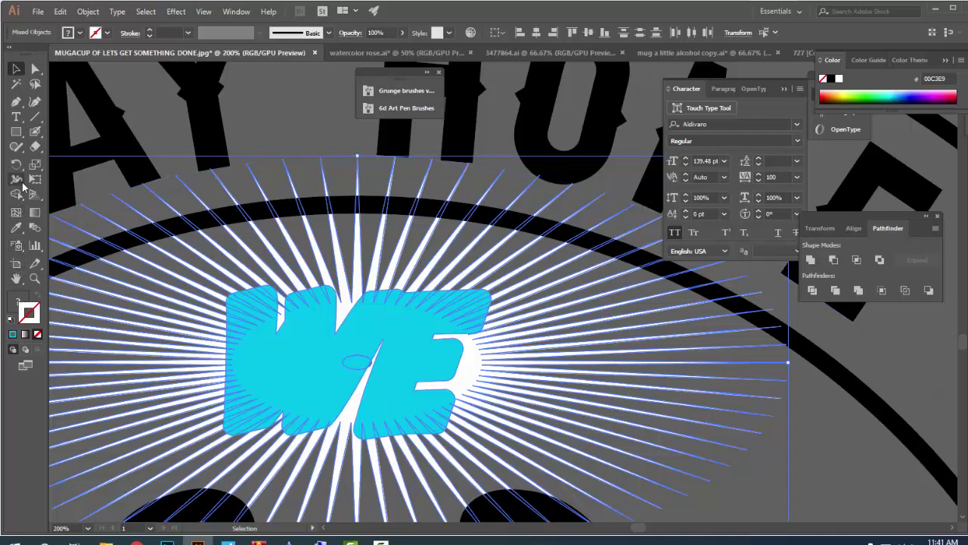
# - Merge the WE letter regions into one green-filled shape with the Shape Builder
pyautogui.click(17, 195)
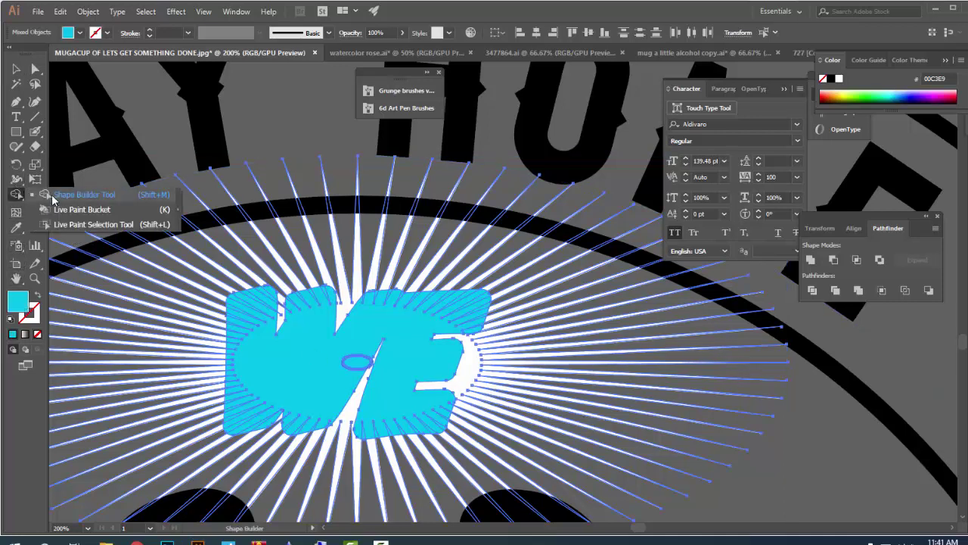
pyautogui.keyDown('alt'); pyautogui.scroll(2, 295, 336); pyautogui.keyUp('alt')
pyautogui.moveTo(239, 229); pyautogui.dragTo(211, 285)
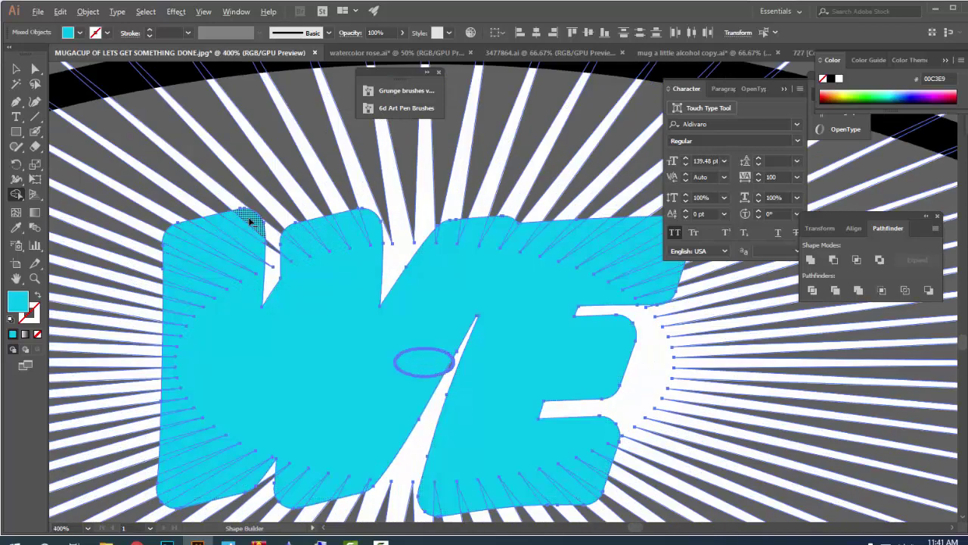
pyautogui.moveTo(202, 408)
pyautogui.mouseDown()
pyautogui.moveTo(202, 470)
pyautogui.moveTo(232, 488)
pyautogui.mouseUp()
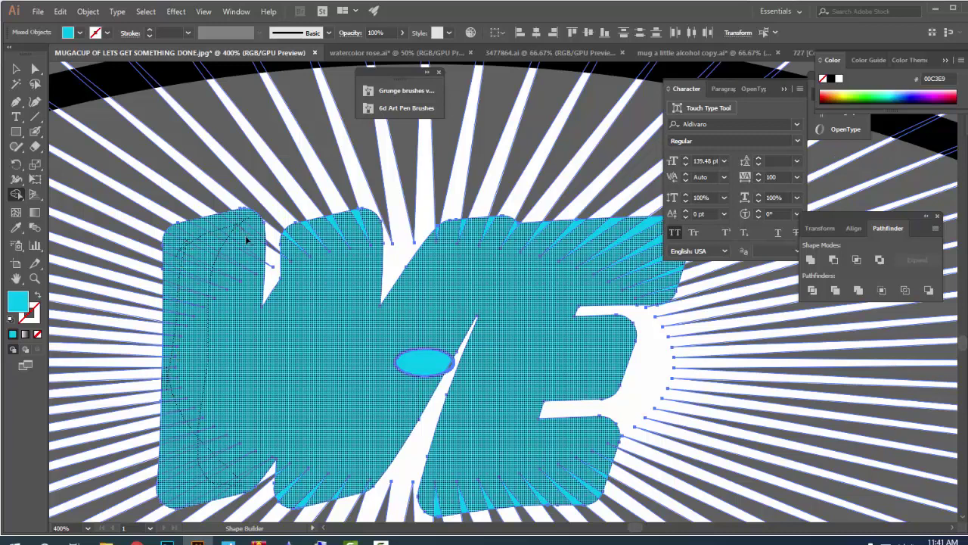
pyautogui.moveTo(306, 442); pyautogui.dragTo(315, 482)
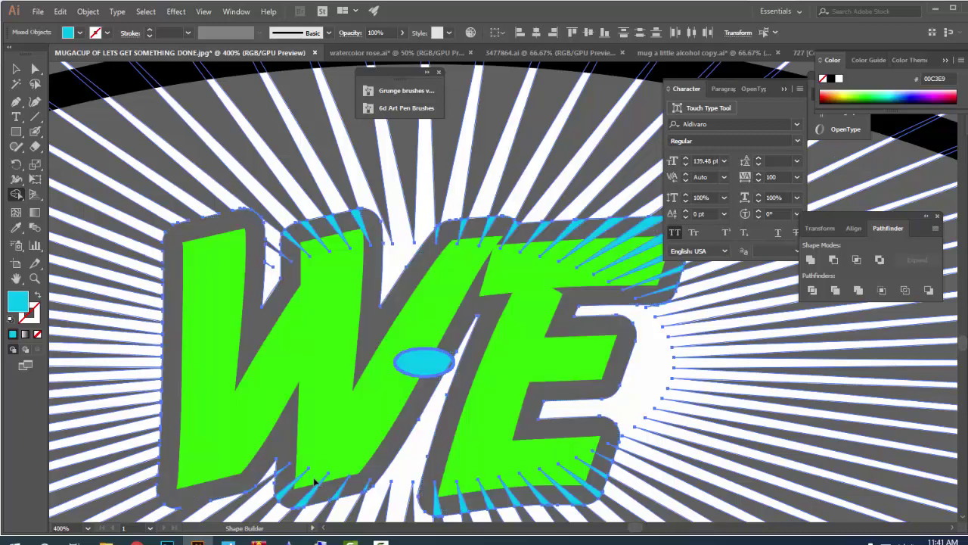
pyautogui.scroll(-3, 315, 492)
pyautogui.scroll(3, 295, 318)
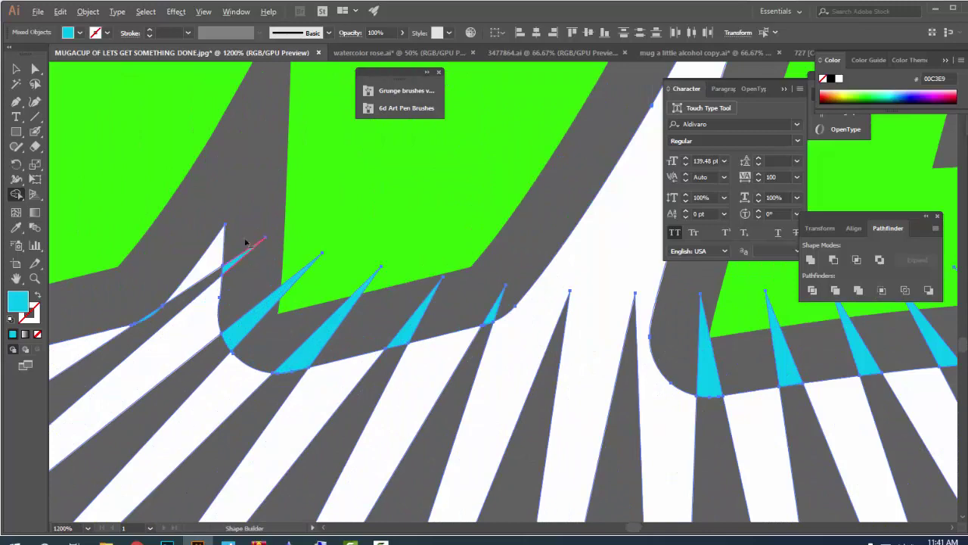
# - Merge the cyan wedges along the W into the grey outline
pyautogui.moveTo(246, 308); pyautogui.dragTo(498, 295)
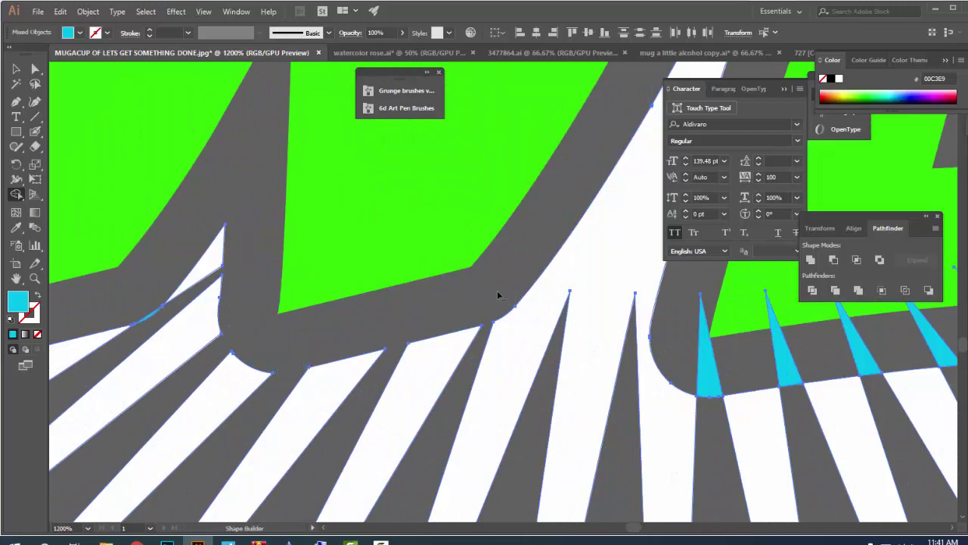
pyautogui.moveTo(156, 316); pyautogui.dragTo(323, 329)
pyautogui.scroll(-1, 324, 303)
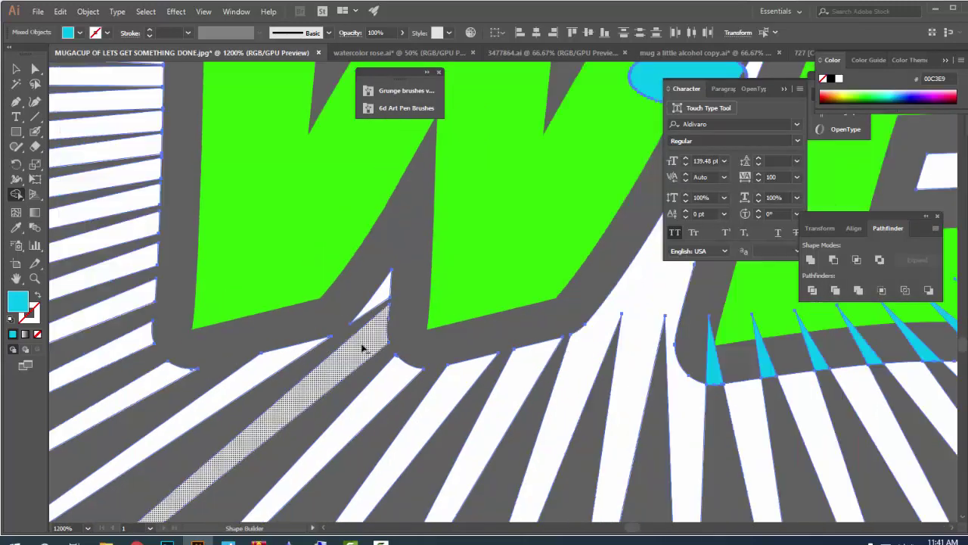
pyautogui.scroll(-1, 363, 346)
pyautogui.scroll(1, 519, 328)
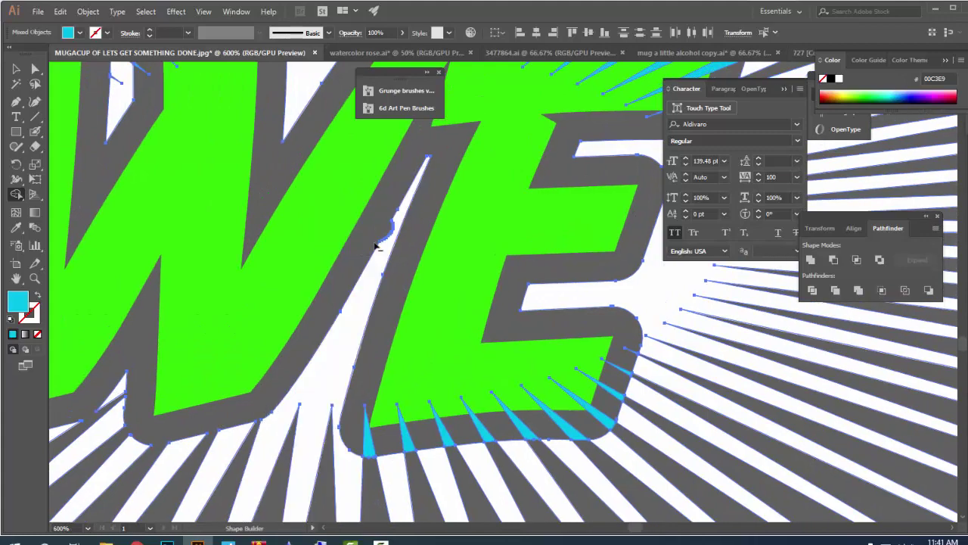
pyautogui.scroll(-3, 352, 219)
pyautogui.scroll(4, 414, 318)
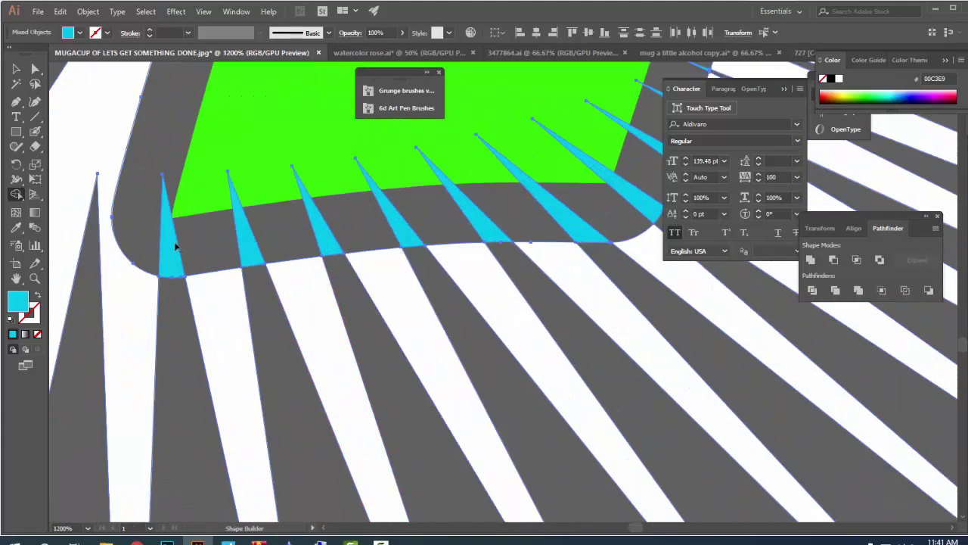
# - Merge the cyan ray tips below the E into the grey outline
pyautogui.moveTo(144, 234)
pyautogui.mouseDown()
pyautogui.moveTo(581, 183)
pyautogui.moveTo(605, 198)
pyautogui.moveTo(487, 316)
pyautogui.moveTo(569, 207)
pyautogui.moveTo(575, 185)
pyautogui.mouseUp()
pyautogui.scroll(-2, 560, 215)
pyautogui.scroll(-1, 552, 224)
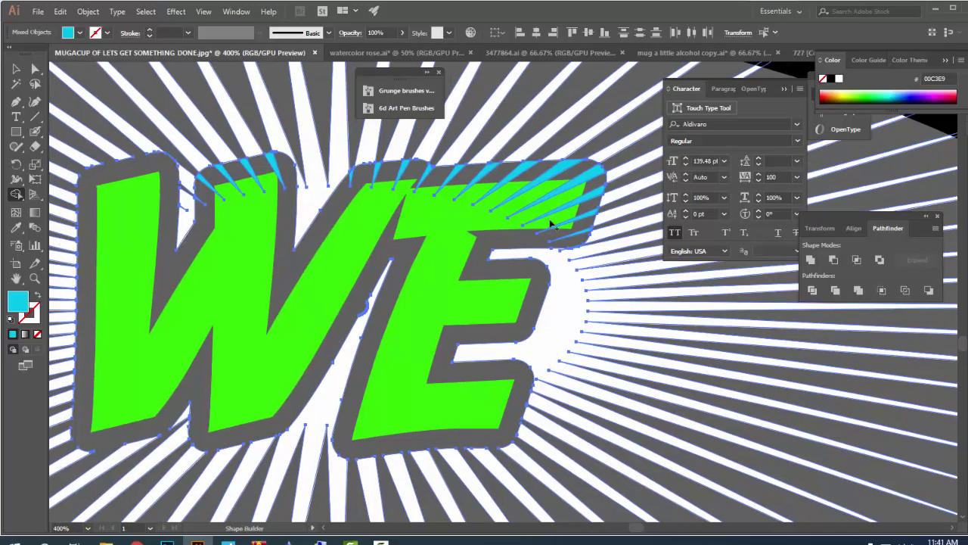
pyautogui.scroll(2, 551, 224)
pyautogui.scroll(3, 597, 276)
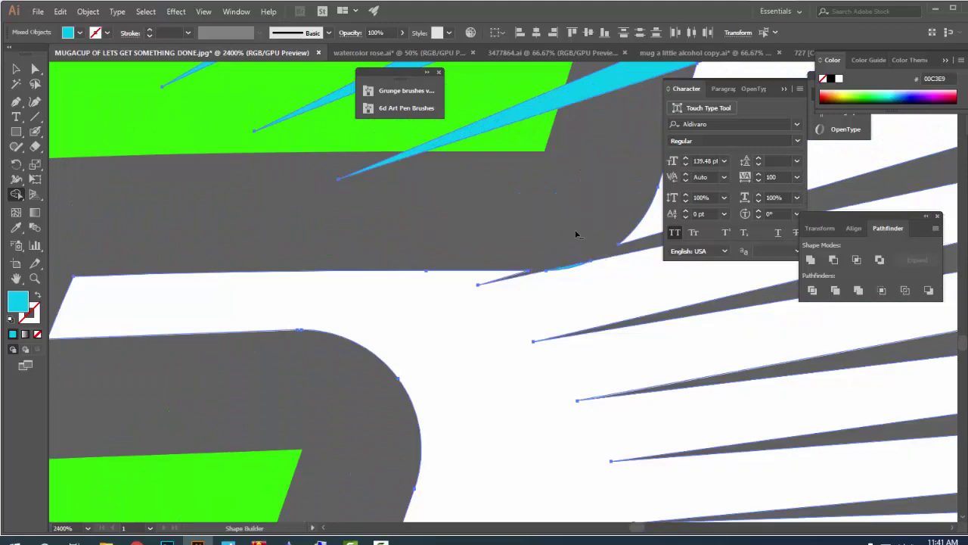
pyautogui.scroll(3, 577, 231)
pyautogui.scroll(-3, 529, 194)
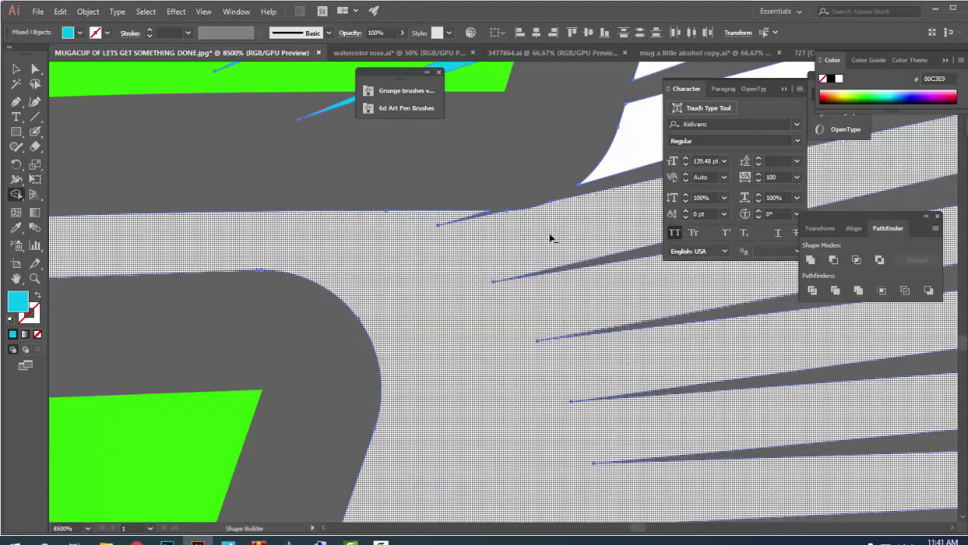
pyautogui.scroll(-3, 550, 237)
pyautogui.scroll(-1, 534, 194)
# - Merge the cyan rays crossing the top of the E, then deselect everything
pyautogui.moveTo(553, 351)
pyautogui.mouseDown()
pyautogui.moveTo(143, 248)
pyautogui.moveTo(84, 261)
pyautogui.mouseUp()
pyautogui.hscroll(-5, 386, 208)
pyautogui.scroll(-2, 386, 208)
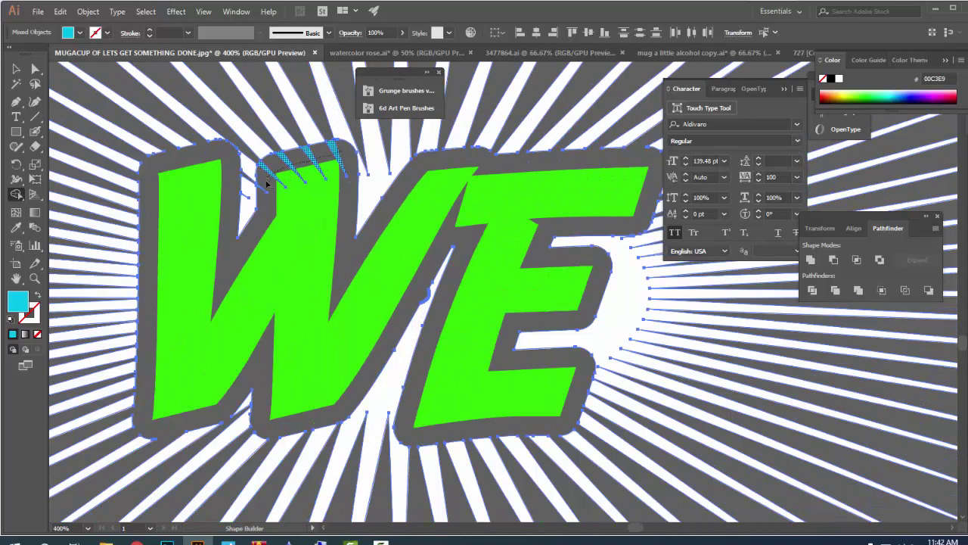
pyautogui.scroll(-1, 250, 204)
pyautogui.scroll(-2, 249, 204)
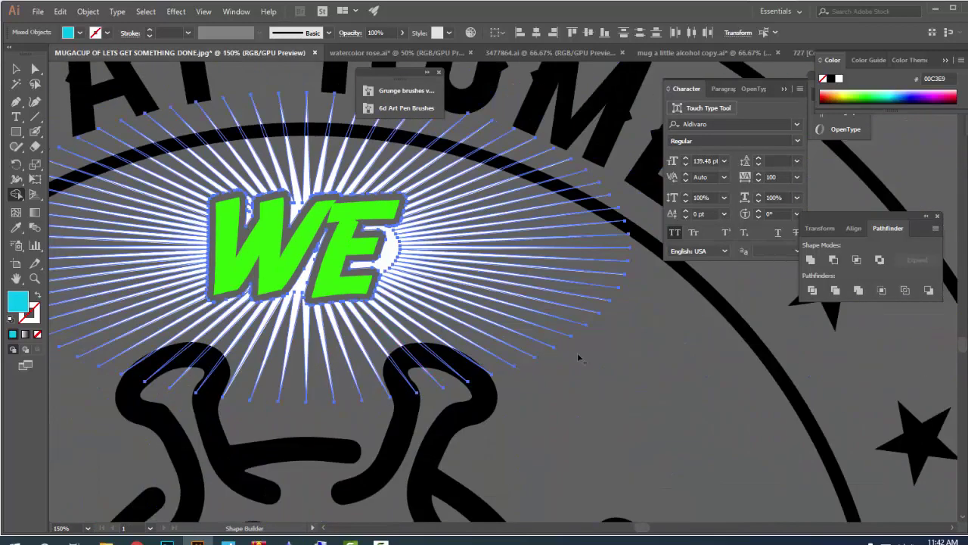
pyautogui.click(620, 370)
pyautogui.scroll(-2, 586, 399)
pyautogui.scroll(2, 574, 399)
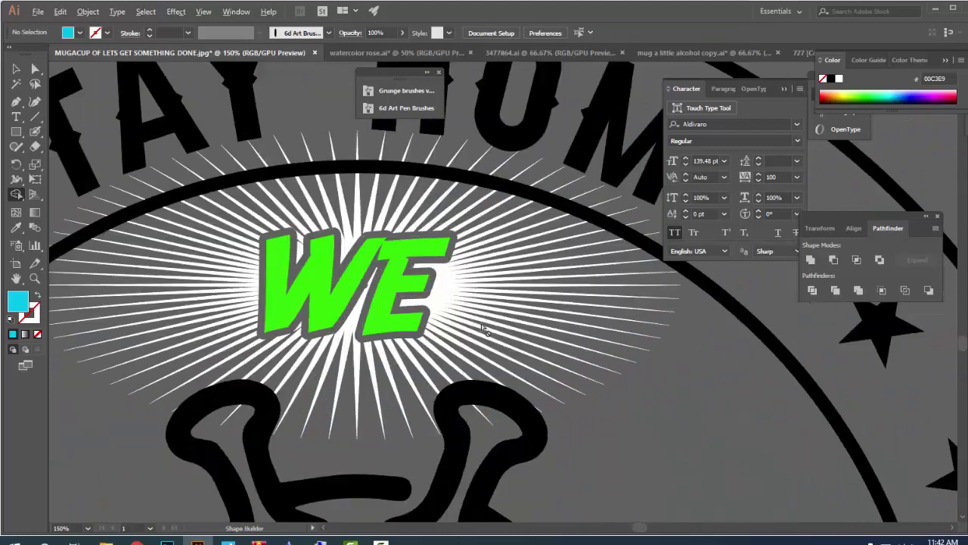
pyautogui.scroll(-2, 484, 330)
pyautogui.scroll(1, 393, 278)
pyautogui.scroll(1, 393, 278)
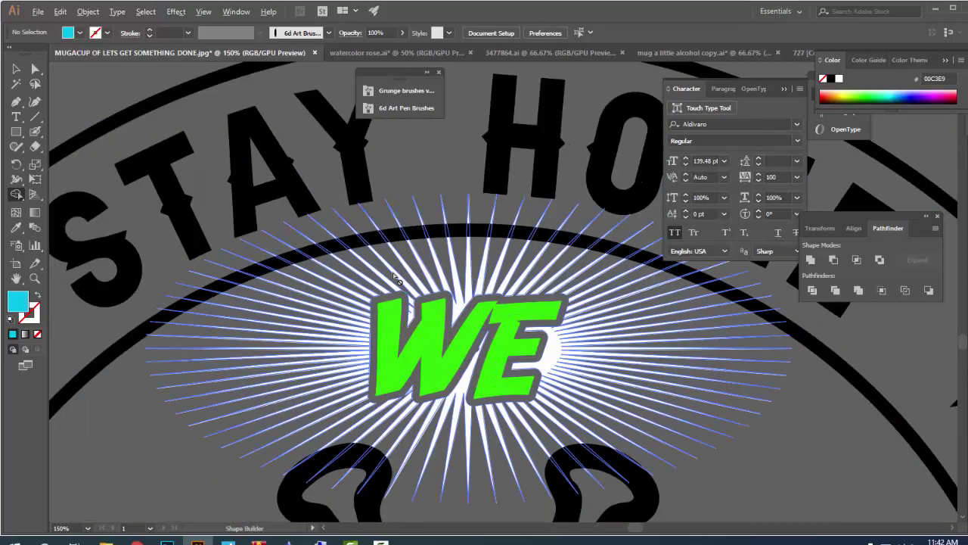
pyautogui.scroll(-1, 395, 278)
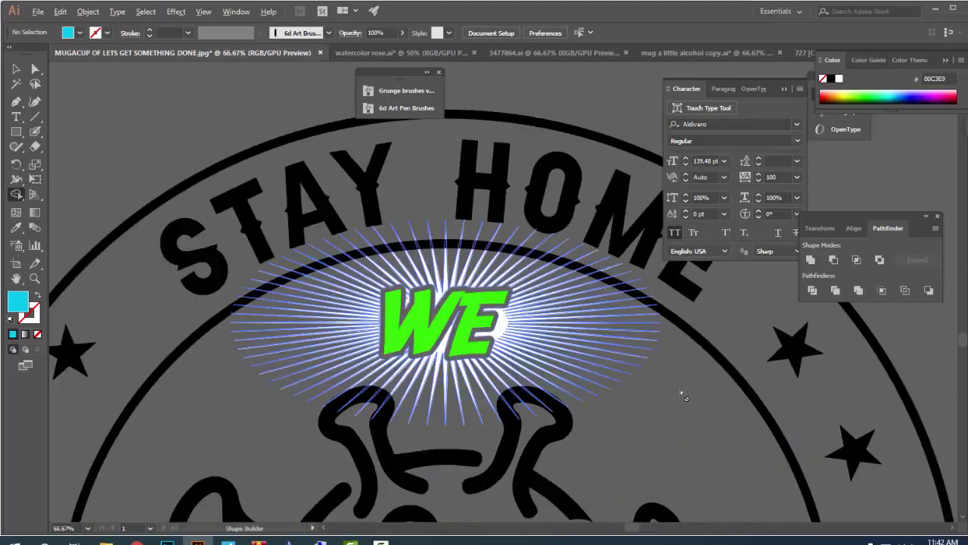
# - With the Eraser tool active, select the white sunburst and zoom into the virus bones
pyautogui.moveTo(685, 391); pyautogui.dragTo(603, 290)
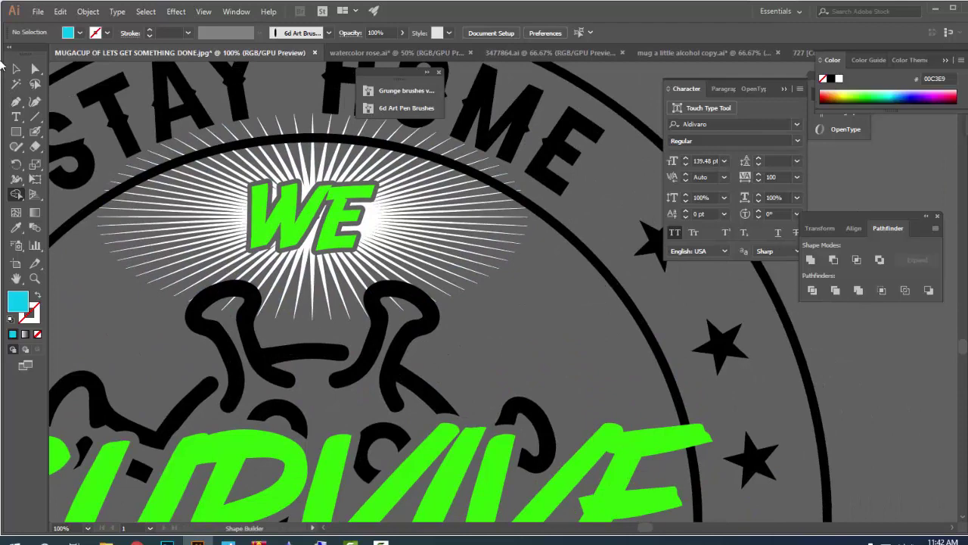
pyautogui.click(15, 69)
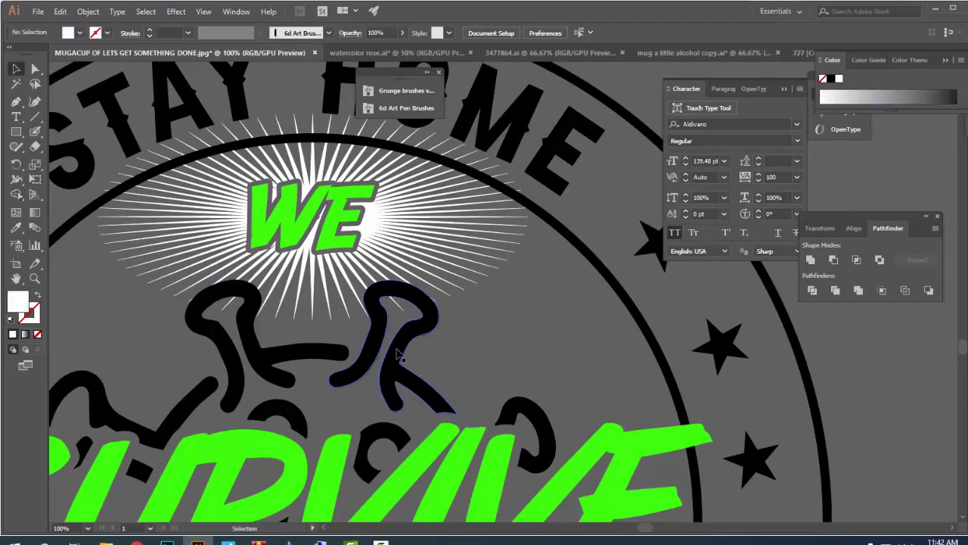
pyautogui.click(391, 350)
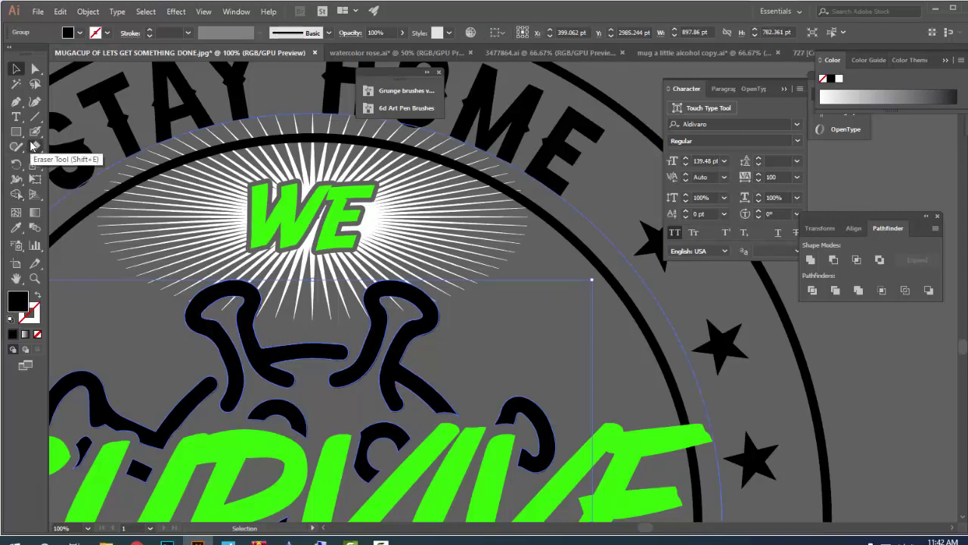
pyautogui.click(33, 146)
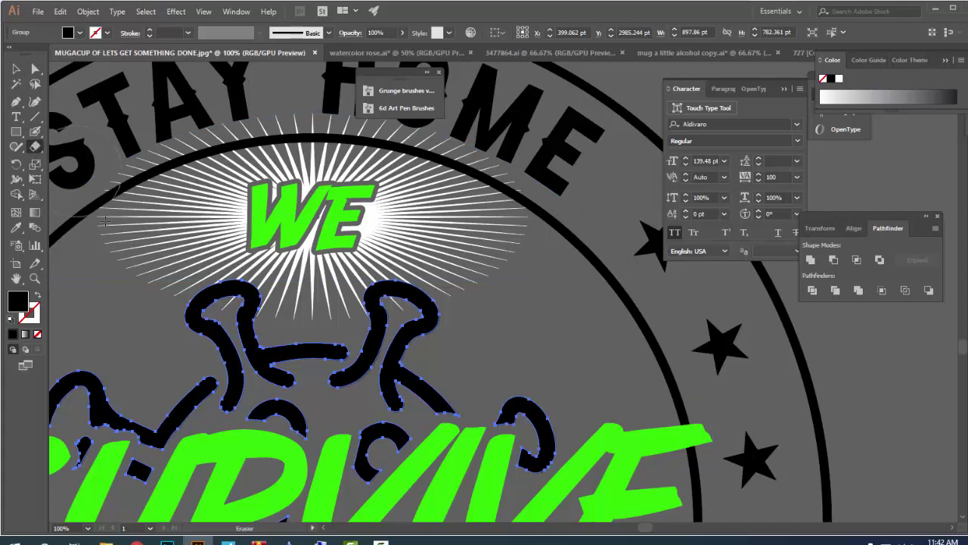
pyautogui.keyDown('ctrl'); pyautogui.click(194, 249); pyautogui.keyUp('ctrl')
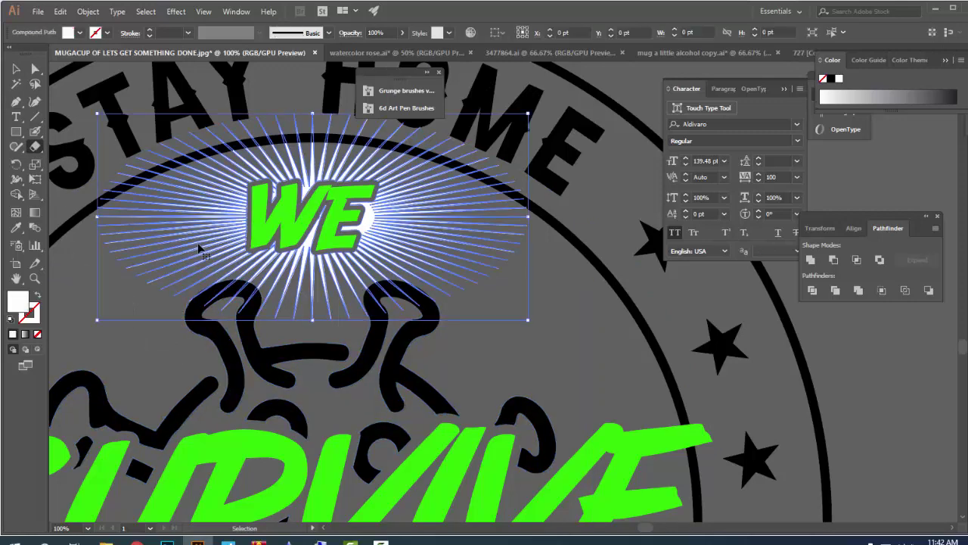
pyautogui.scroll(2, 232, 349)
pyautogui.scroll(2, 232, 350)
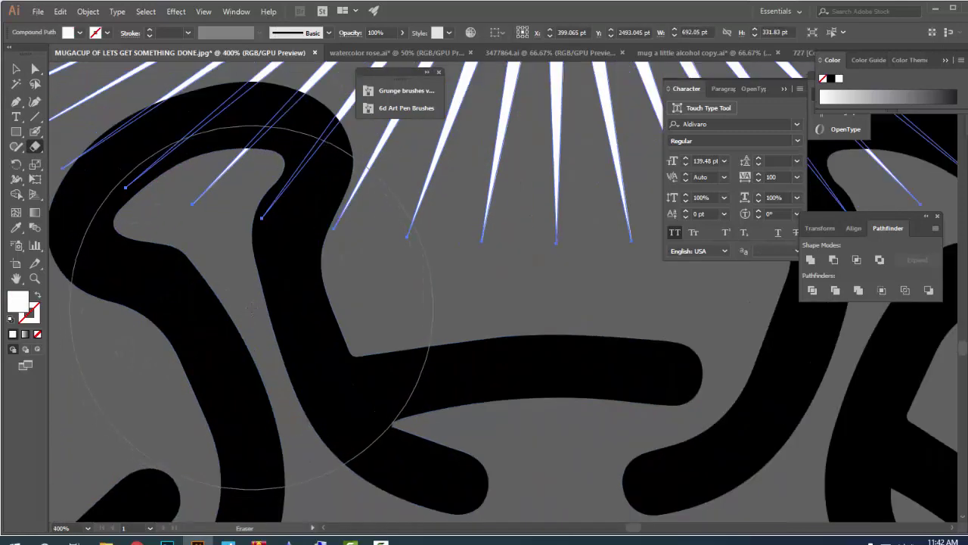
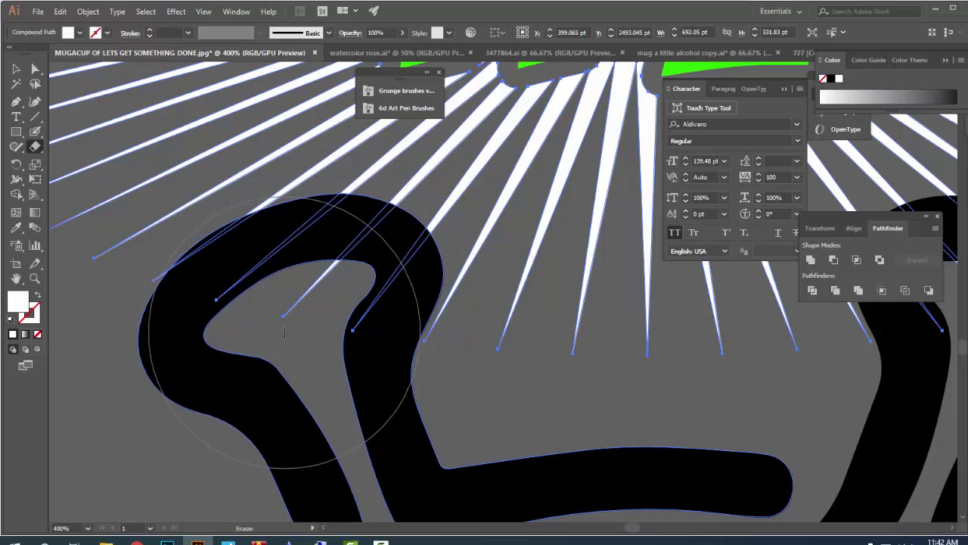
# - Resize the eraser and erase the sunburst ray ends overlapping the black virus shape and loop
pyautogui.press('[')
pyautogui.press('[')
pyautogui.press('[')
pyautogui.press('[')
pyautogui.press('[')
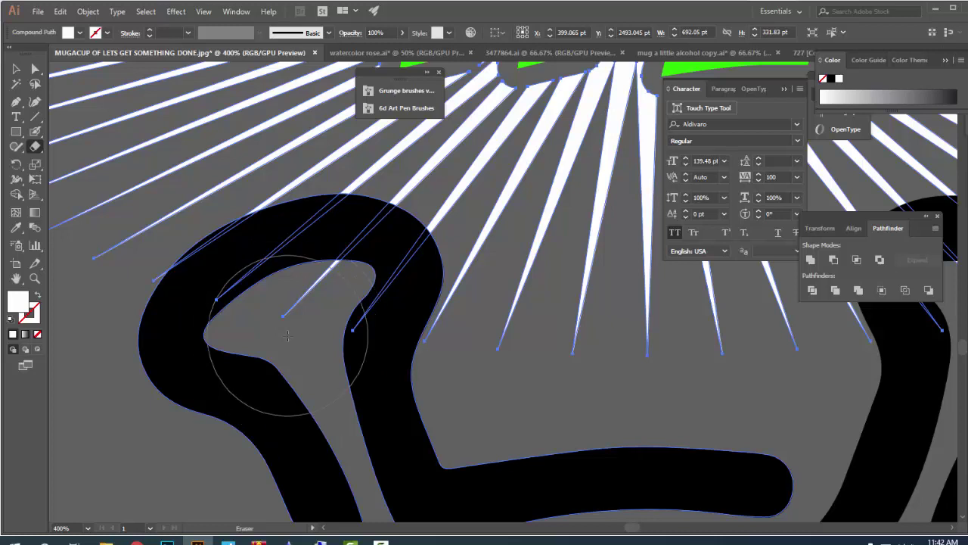
pyautogui.press(']')
pyautogui.press(']')
pyautogui.press(']')
pyautogui.press(']')
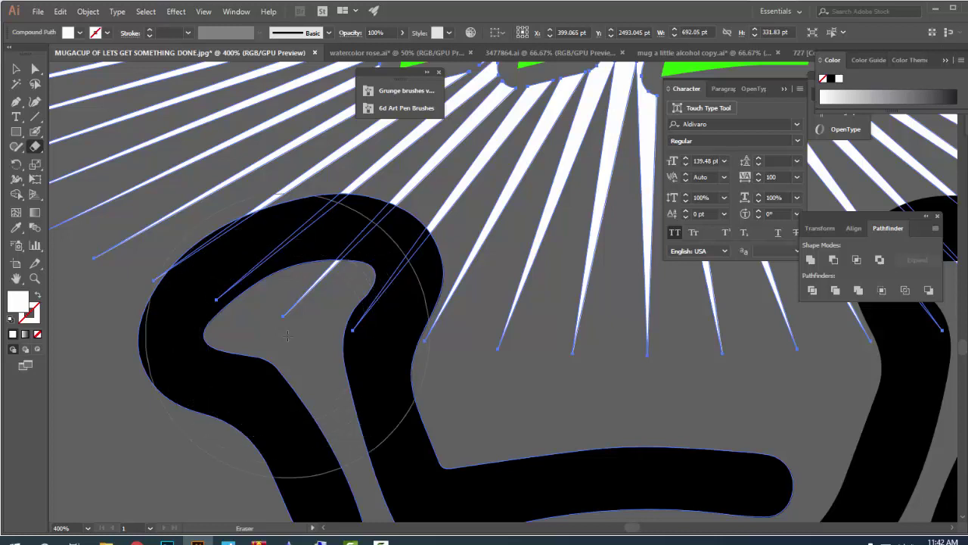
pyautogui.moveTo(287, 335); pyautogui.dragTo(250, 344)
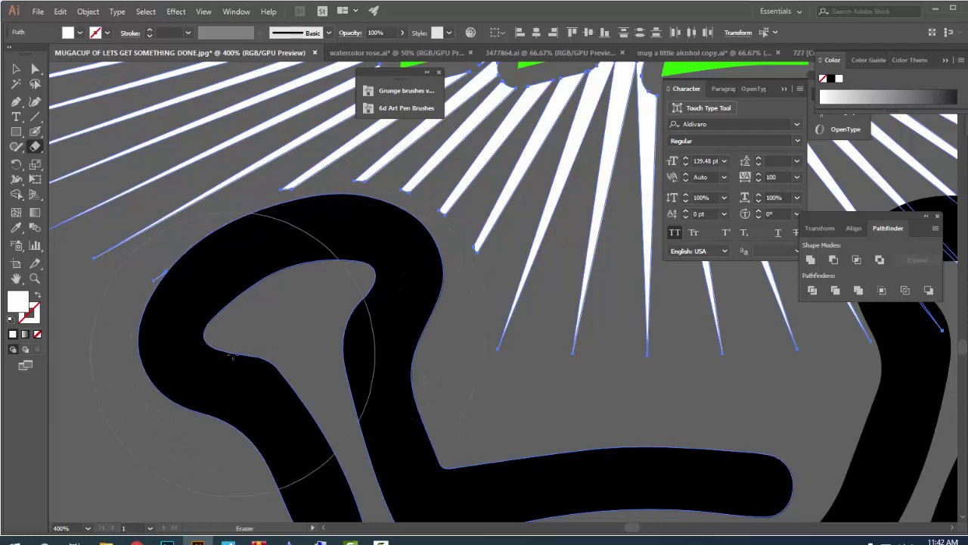
pyautogui.hotkey('ctrl', '-')
pyautogui.hotkey('ctrl', '-')
pyautogui.hotkey('ctrl', '-')
pyautogui.hscroll(3, 302, 363)
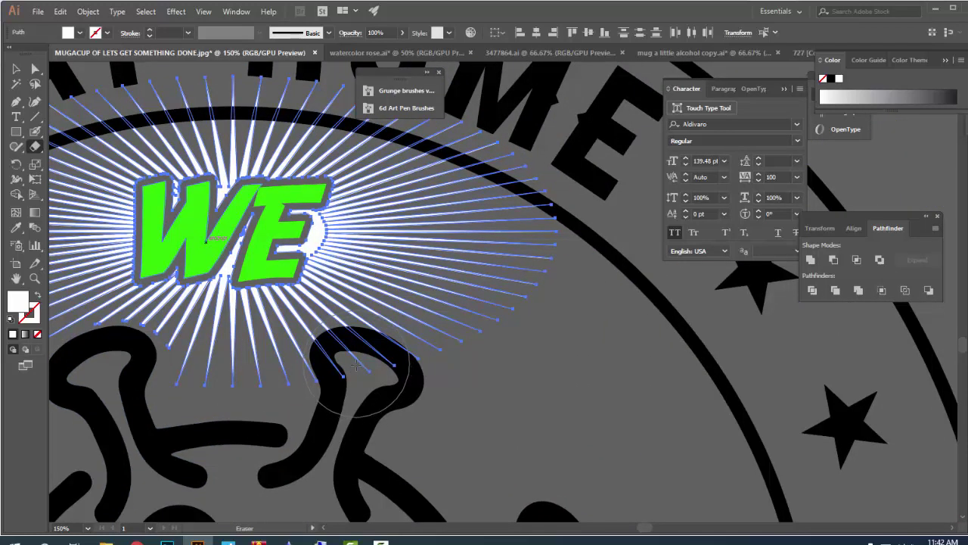
pyautogui.moveTo(355, 366); pyautogui.dragTo(377, 388)
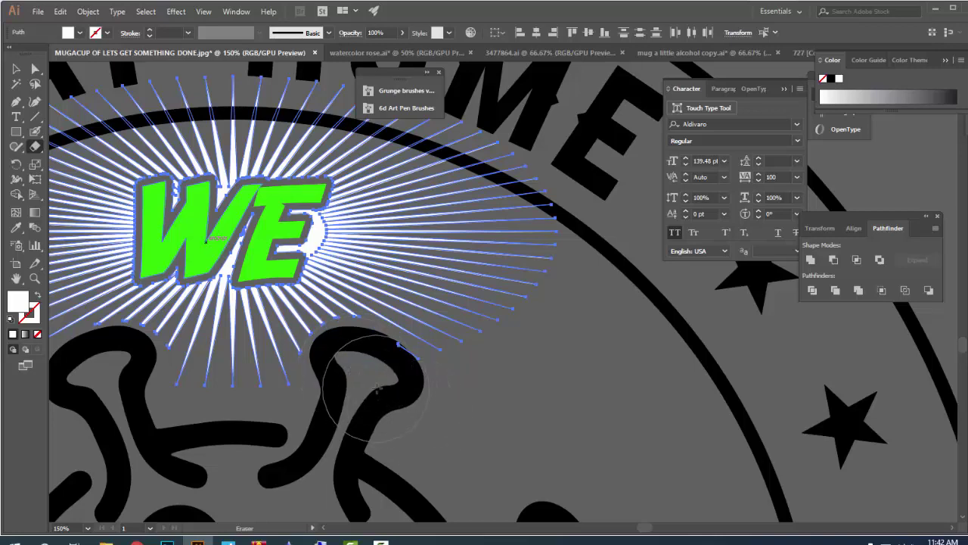
# - Erase the rays crossing the HOME lettering and reaching the outer ring near STAY
pyautogui.scroll(-2, 377, 393)
pyautogui.scroll(3, 366, 345)
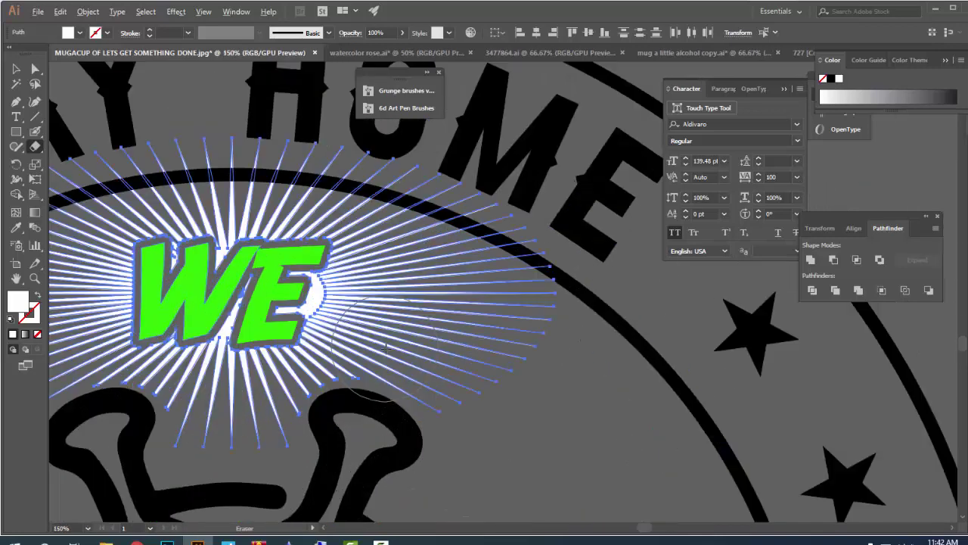
pyautogui.scroll(-3, 366, 344)
pyautogui.scroll(2, 366, 344)
pyautogui.scroll(2, 514, 416)
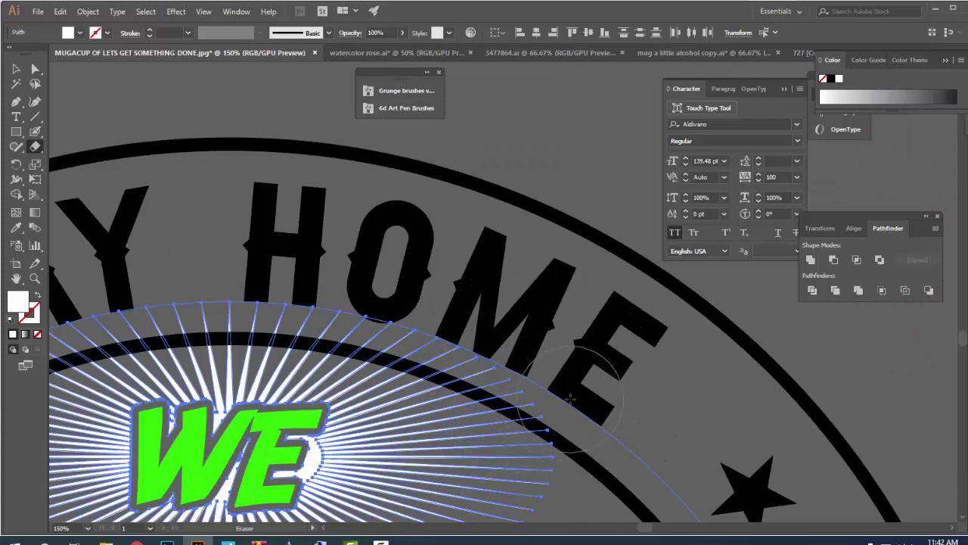
pyautogui.moveTo(563, 395)
pyautogui.mouseDown()
pyautogui.moveTo(441, 340)
pyautogui.moveTo(325, 311)
pyautogui.moveTo(537, 343)
pyautogui.moveTo(417, 331)
pyautogui.moveTo(210, 368)
pyautogui.moveTo(377, 286)
pyautogui.mouseUp()
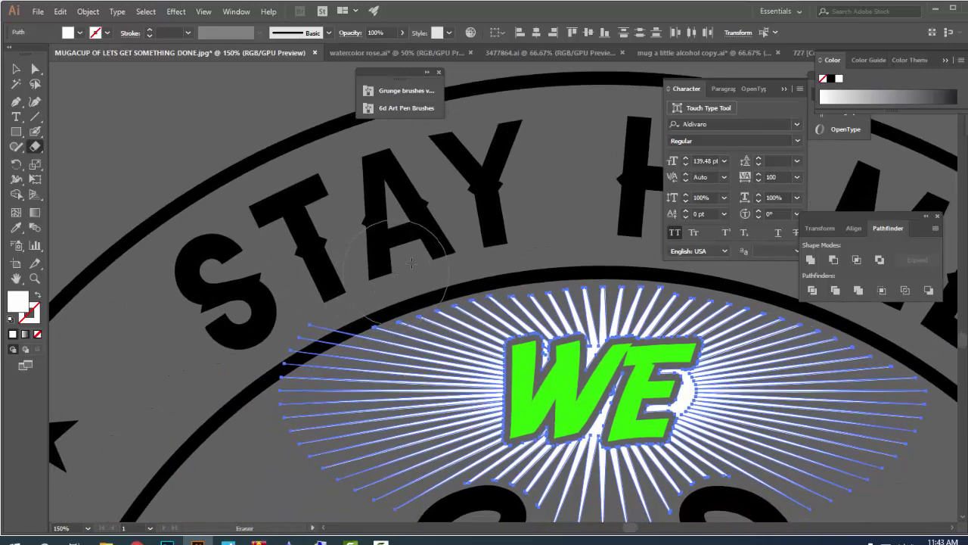
pyautogui.moveTo(559, 219)
pyautogui.mouseDown()
pyautogui.moveTo(296, 311)
pyautogui.moveTo(220, 378)
pyautogui.mouseUp()
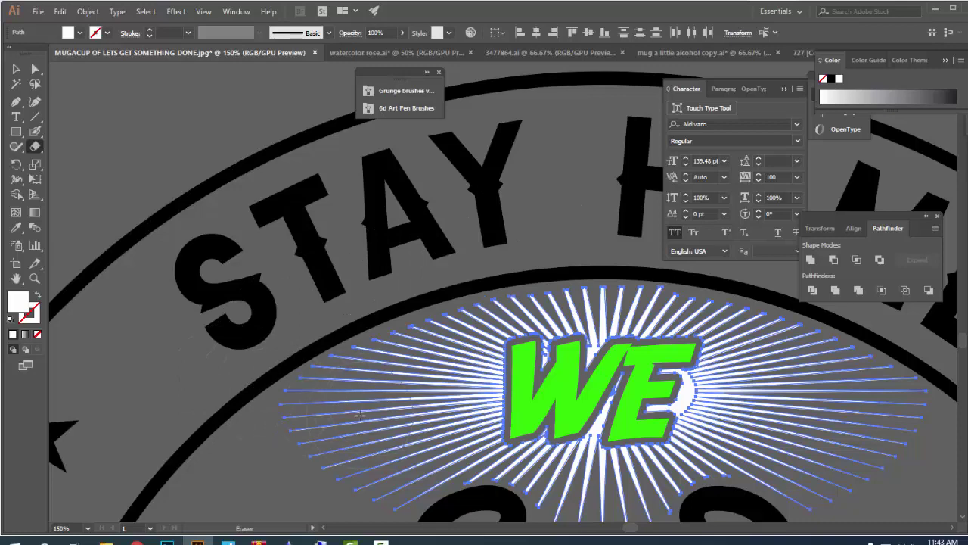
pyautogui.keyDown('alt'); pyautogui.scroll(-2, 360, 415); pyautogui.keyUp('alt')
pyautogui.click(16, 69)
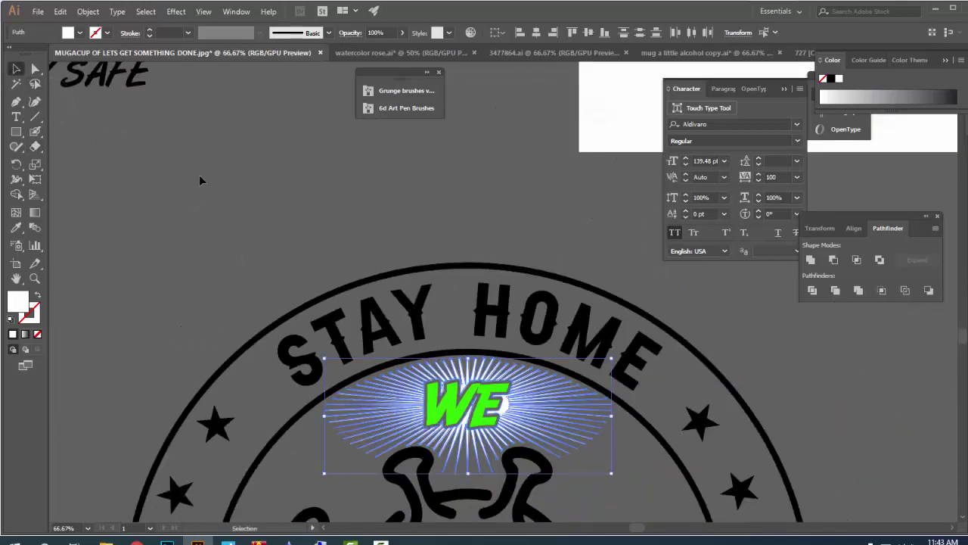
pyautogui.click(199, 175)
pyautogui.keyDown('alt'); pyautogui.scroll(-1, 545, 424); pyautogui.keyUp('alt')
pyautogui.moveTo(570, 393); pyautogui.dragTo(555, 378)
pyautogui.keyDown('alt'); pyautogui.scroll(1, 478, 371); pyautogui.keyUp('alt')
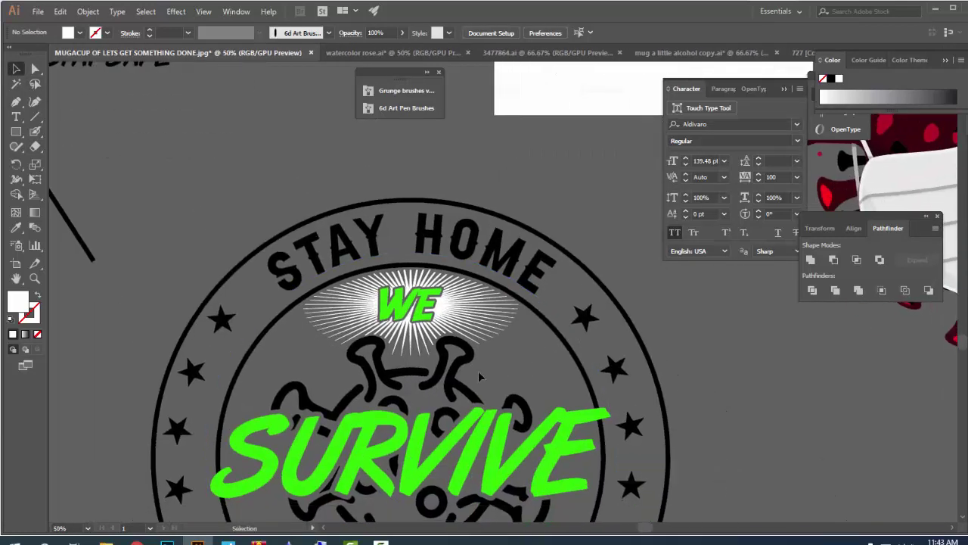
pyautogui.keyDown('alt'); pyautogui.scroll(1, 478, 370); pyautogui.keyUp('alt')
pyautogui.click(488, 261)
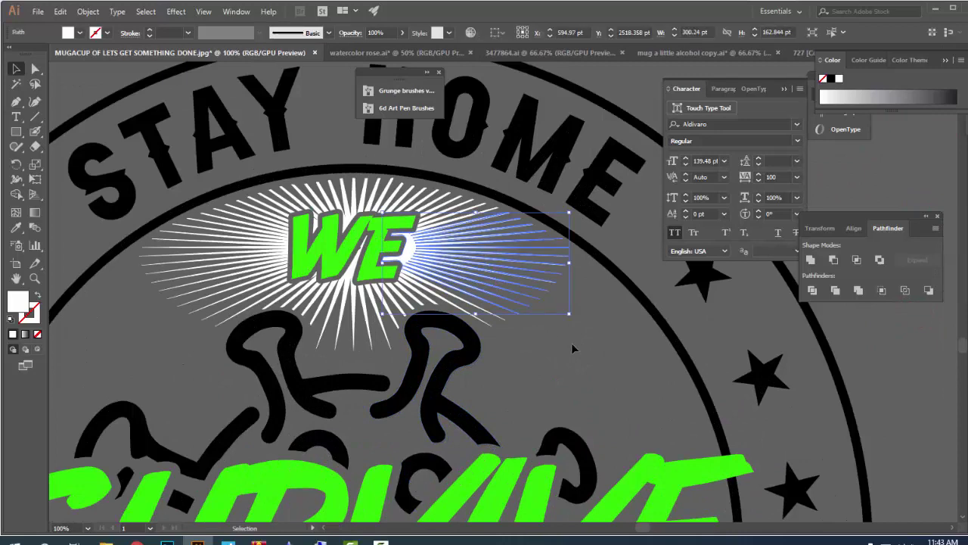
pyautogui.keyDown('alt'); pyautogui.scroll(-3, 484, 302); pyautogui.keyUp('alt')
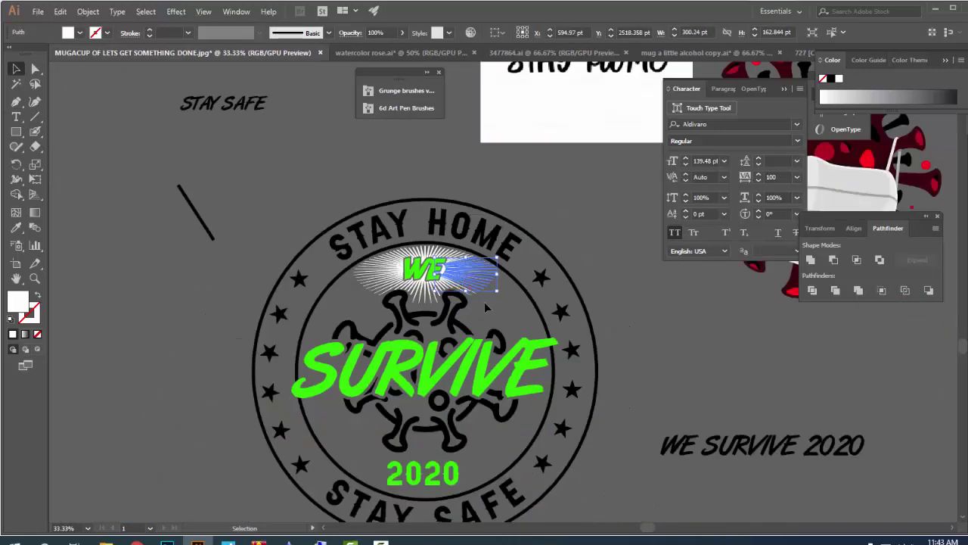
pyautogui.click(488, 302)
pyautogui.keyDown('alt'); pyautogui.scroll(2, 488, 310); pyautogui.keyUp('alt')
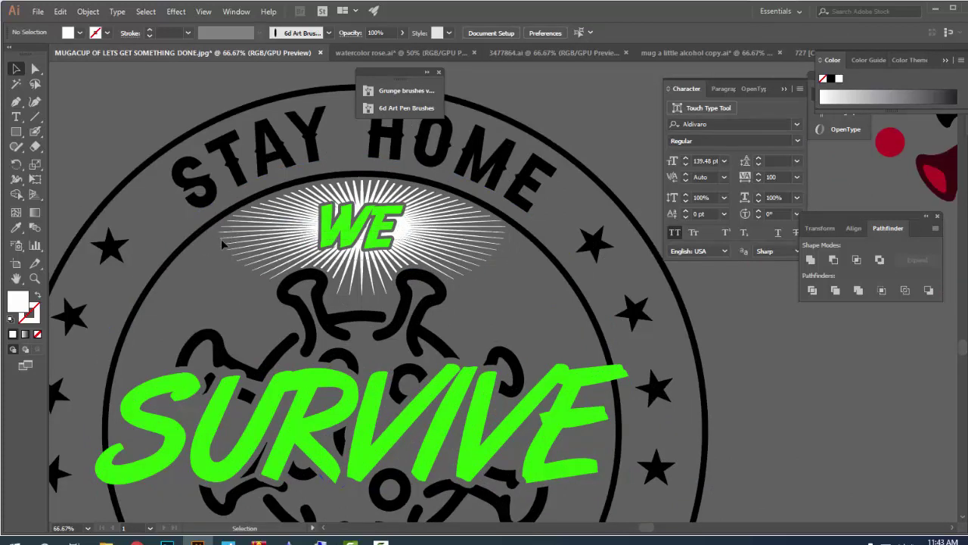
pyautogui.click(226, 210)
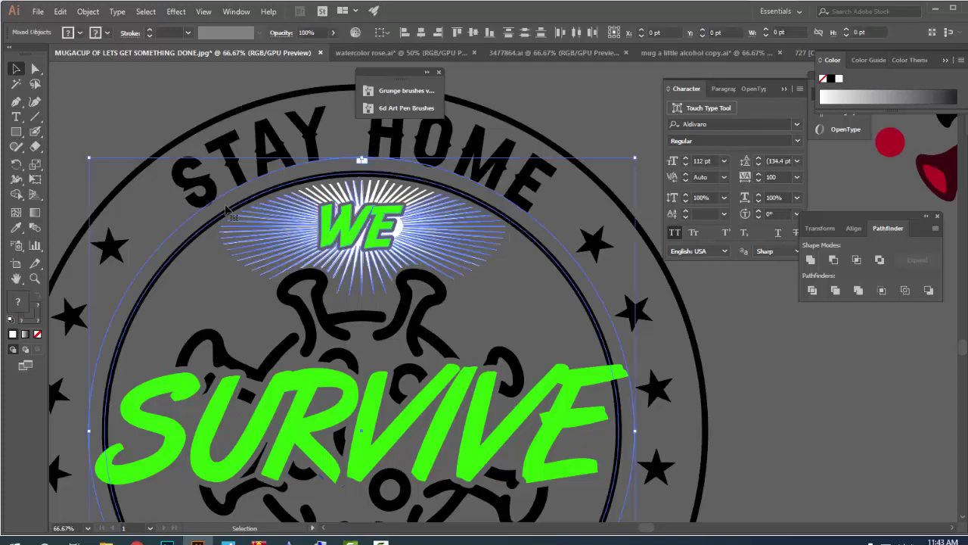
pyautogui.keyDown('shift'); pyautogui.click(532, 259); pyautogui.keyUp('shift')
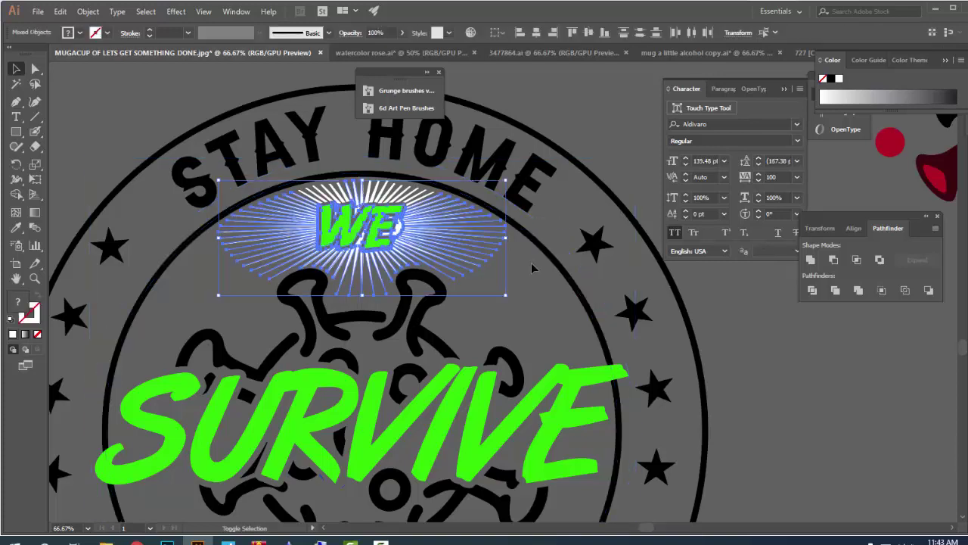
pyautogui.scroll(2, 366, 208)
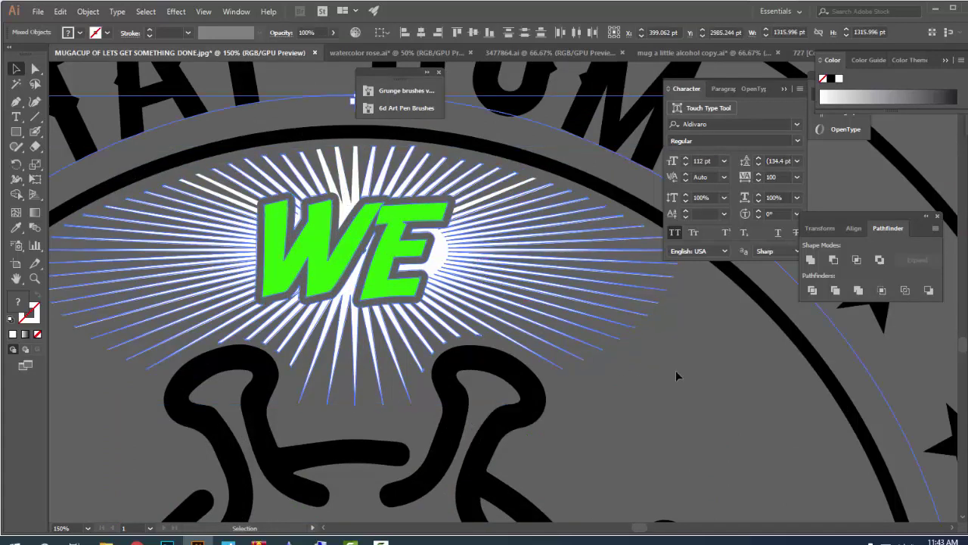
pyautogui.click(490, 340)
pyautogui.scroll(-2, 490, 340)
pyautogui.click(484, 314)
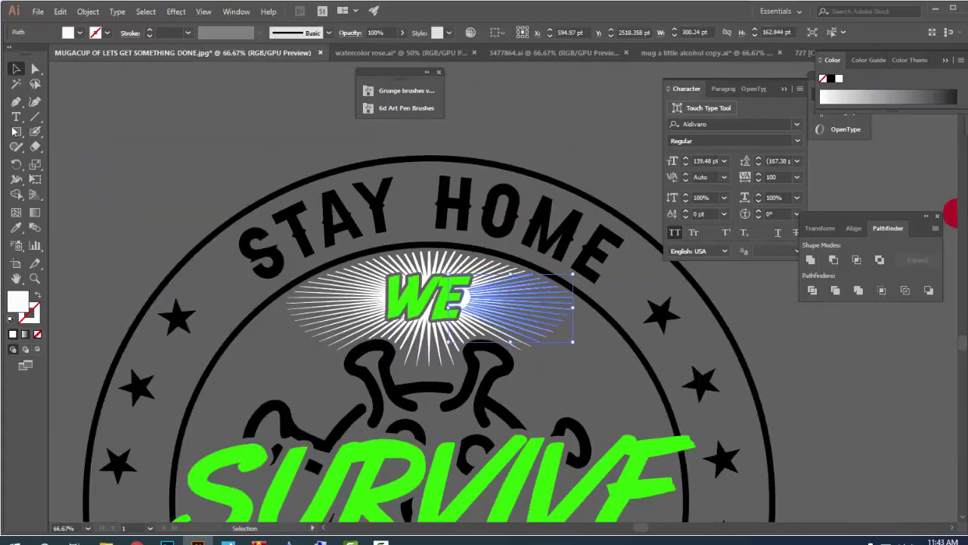
pyautogui.scroll(-3, 173, 273)
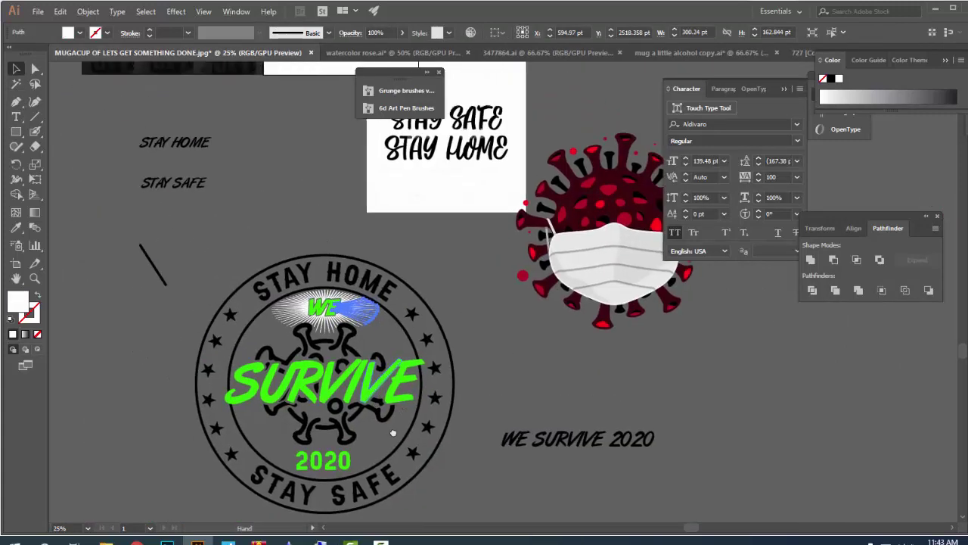
pyautogui.moveTo(317, 333)
pyautogui.mouseDown()
pyautogui.moveTo(328, 521)
pyautogui.moveTo(479, 275)
pyautogui.moveTo(481, 226)
pyautogui.mouseUp()
pyautogui.scroll(2, 469, 329)
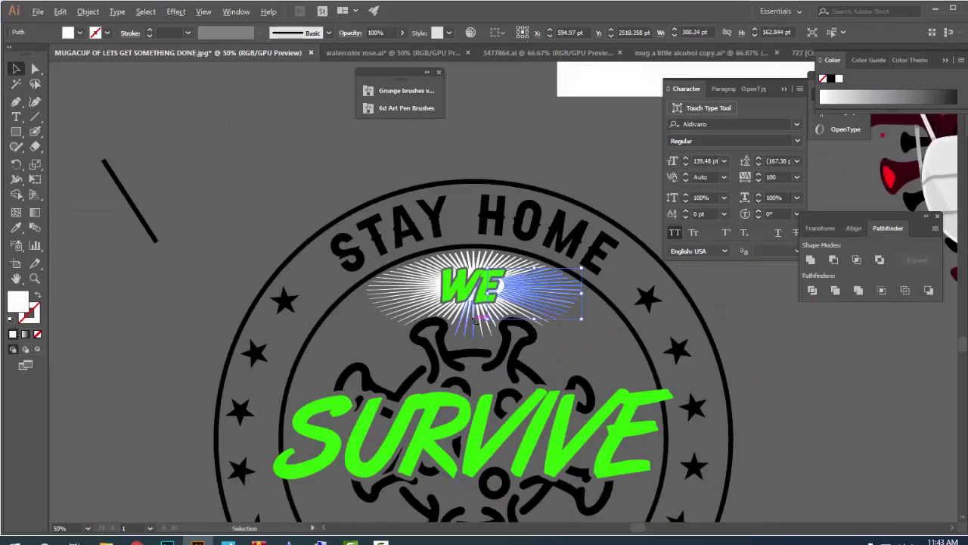
pyautogui.scroll(2, 469, 329)
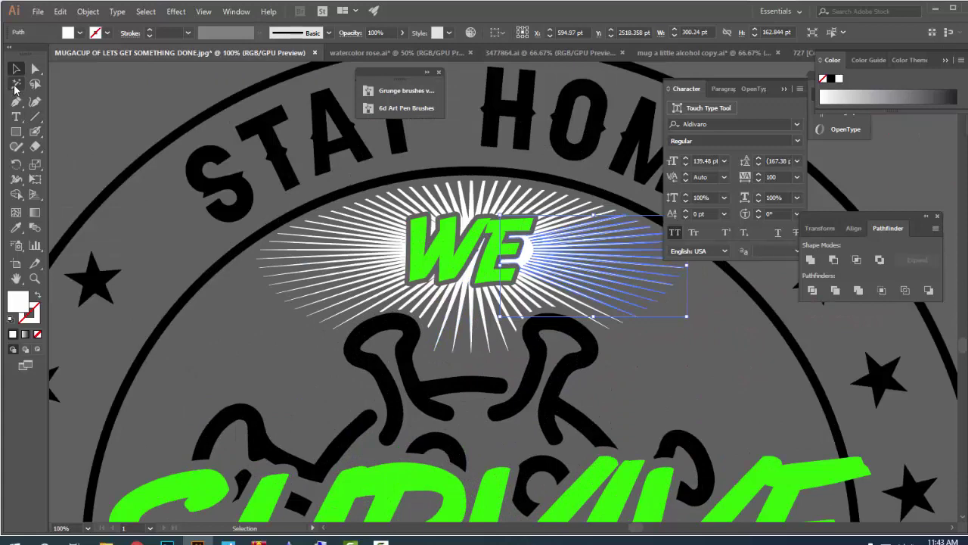
pyautogui.click(16, 88)
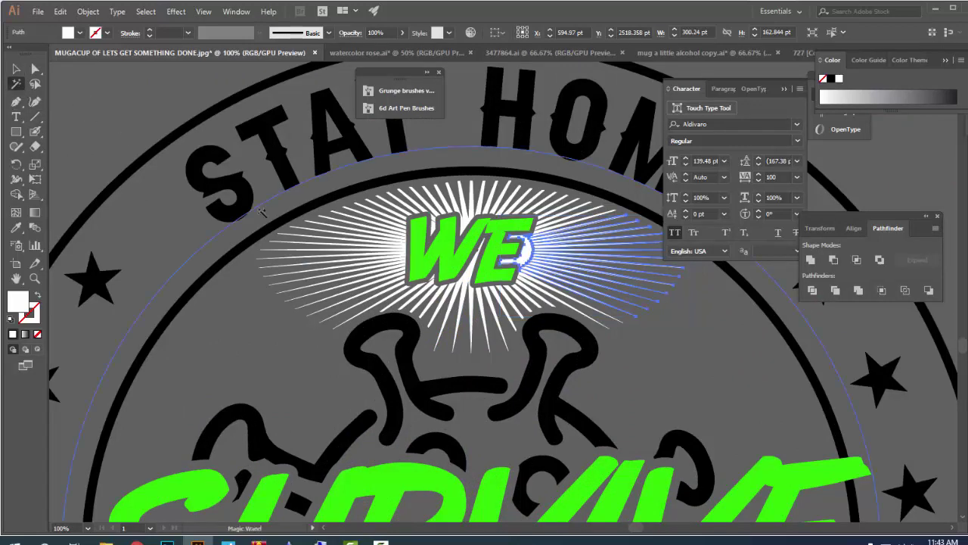
pyautogui.click(325, 230)
pyautogui.scroll(-2, 454, 272)
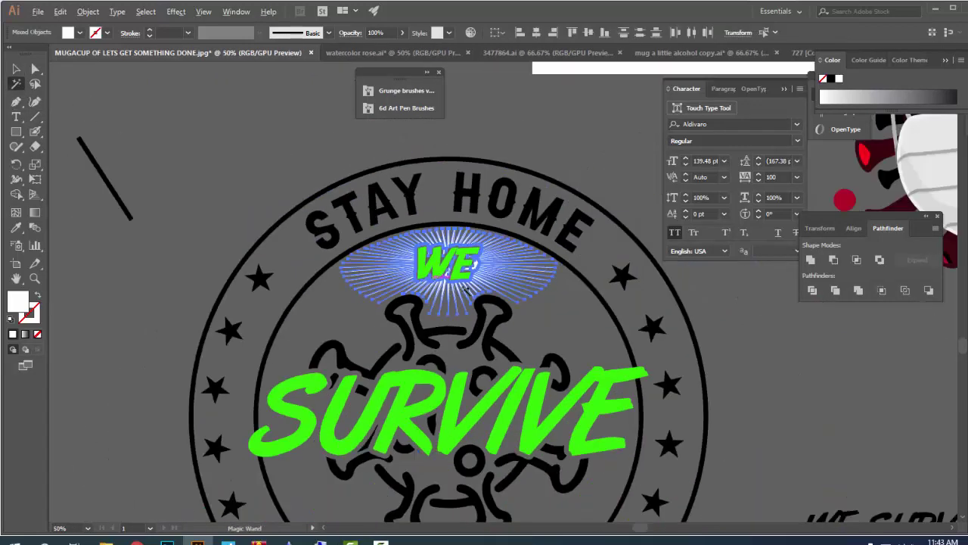
pyautogui.rightClick(472, 265)
pyautogui.click(514, 342)
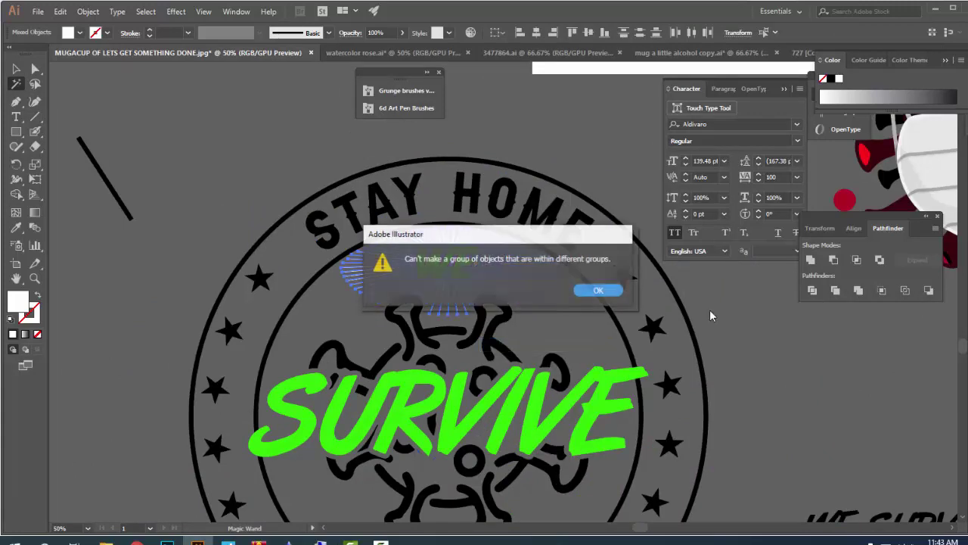
pyautogui.click(599, 291)
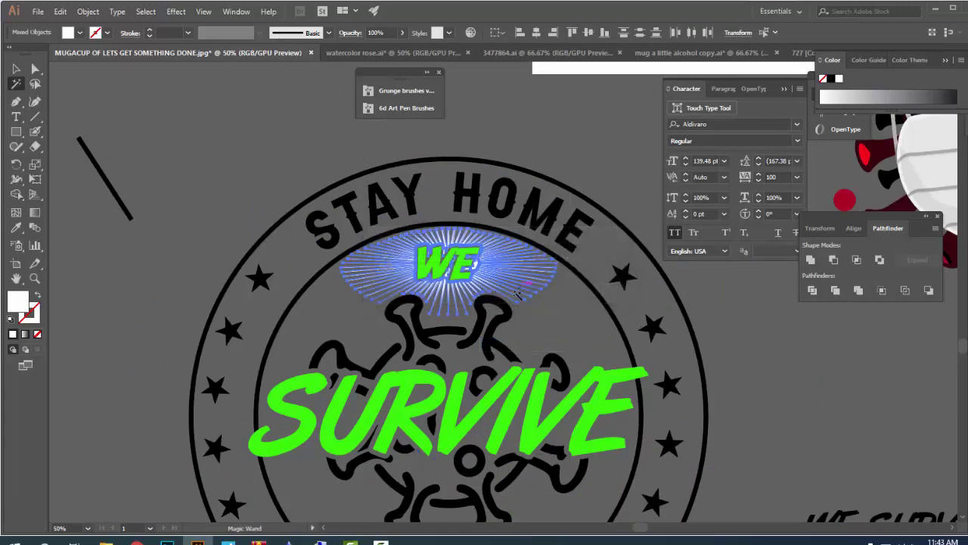
pyautogui.press('ctrl')
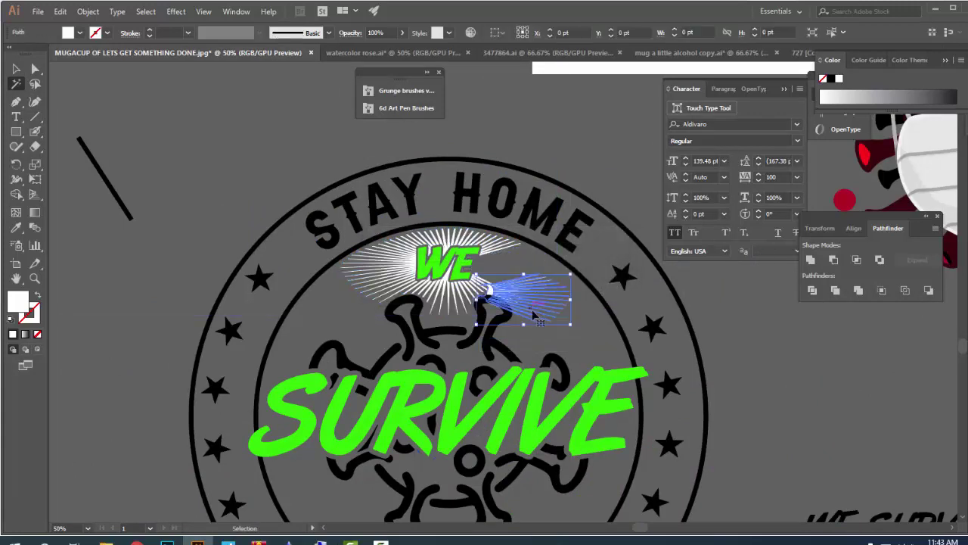
pyautogui.moveTo(565, 336); pyautogui.dragTo(489, 270)
pyautogui.click(489, 270)
pyautogui.scroll(-1, 489, 270)
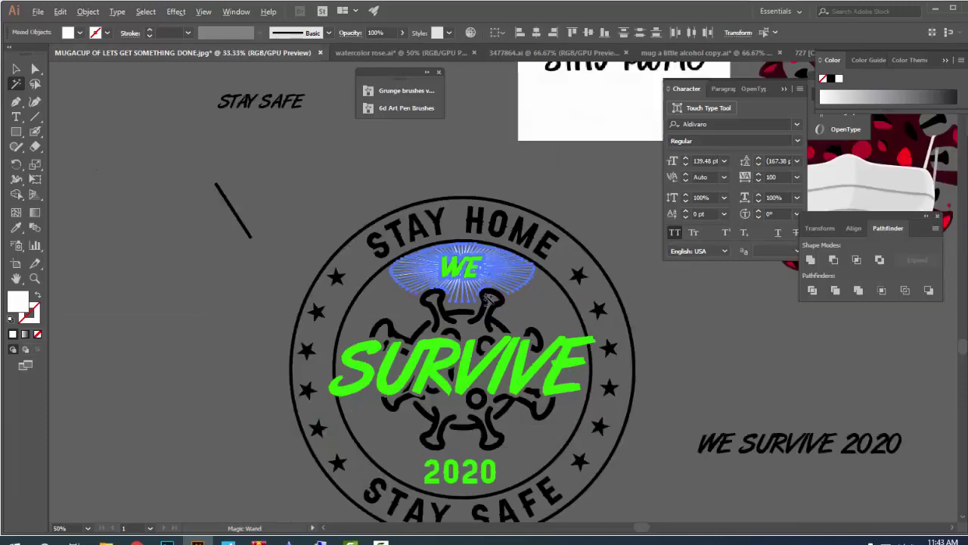
pyautogui.scroll(-4, 497, 335)
pyautogui.scroll(3, 370, 277)
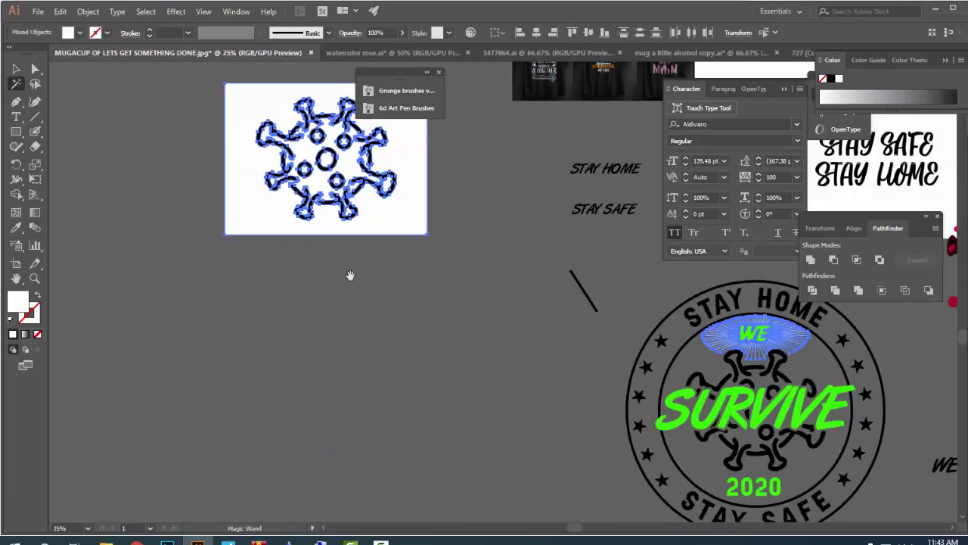
pyautogui.scroll(2, 400, 320)
pyautogui.click(16, 69)
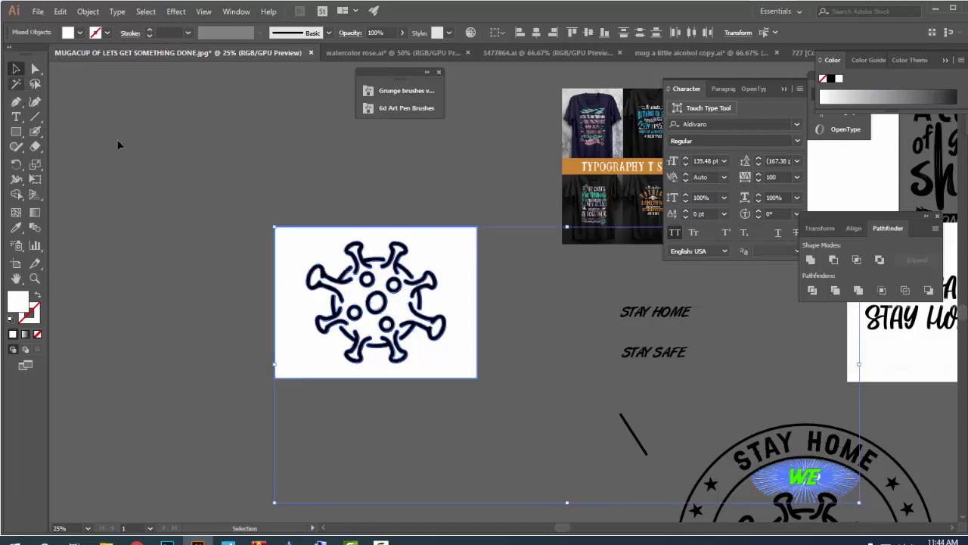
pyautogui.hscroll(2, 589, 393)
pyautogui.scroll(-1, 590, 393)
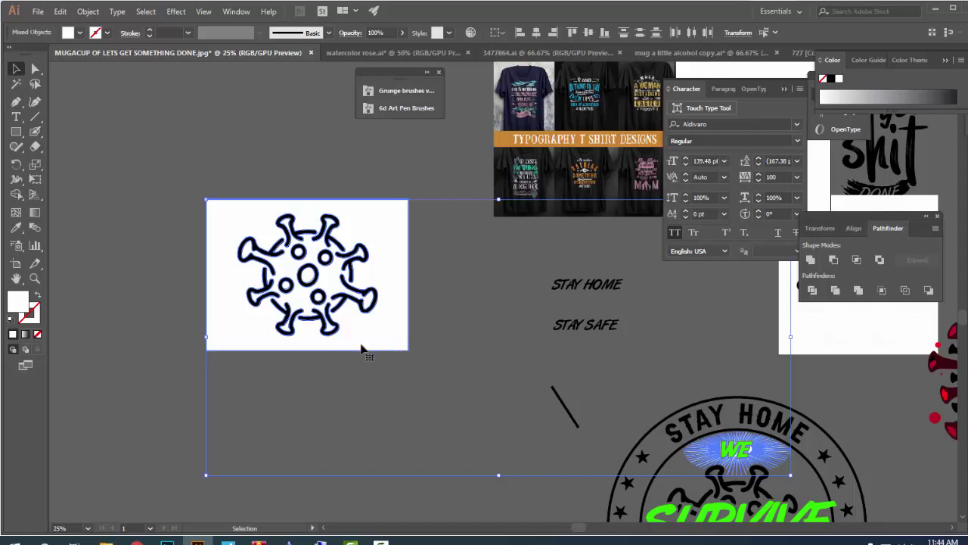
pyautogui.click(369, 337)
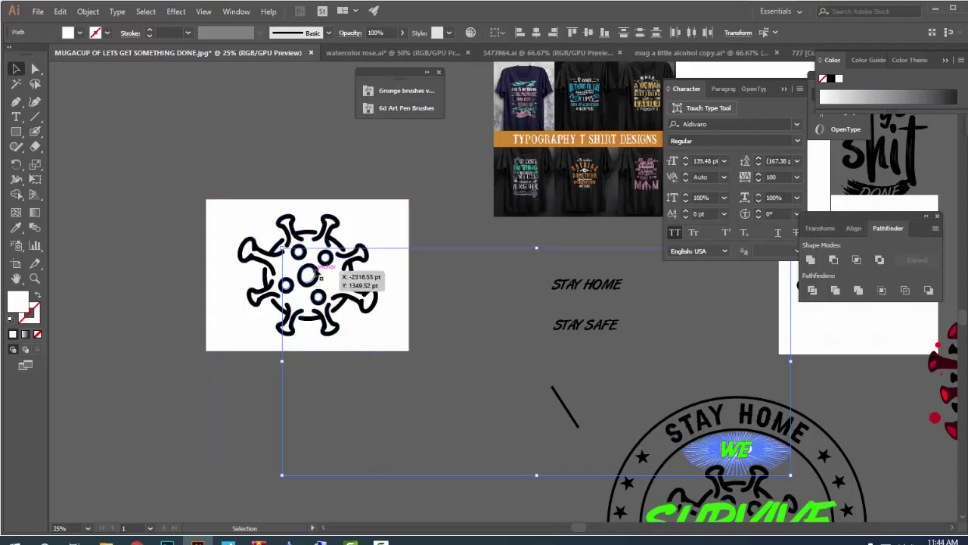
pyautogui.scroll(2, 320, 278)
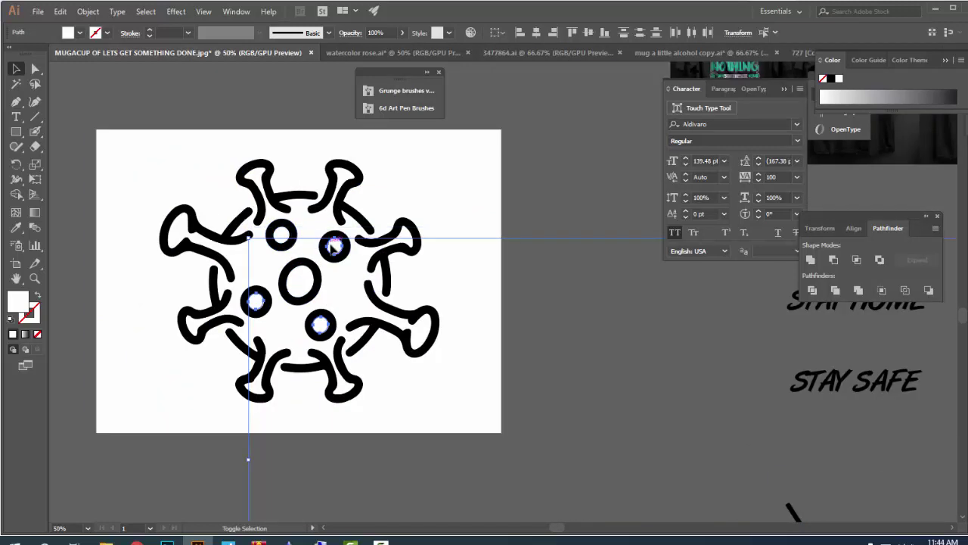
pyautogui.keyDown('shift'); pyautogui.click(333, 246); pyautogui.keyUp('shift')
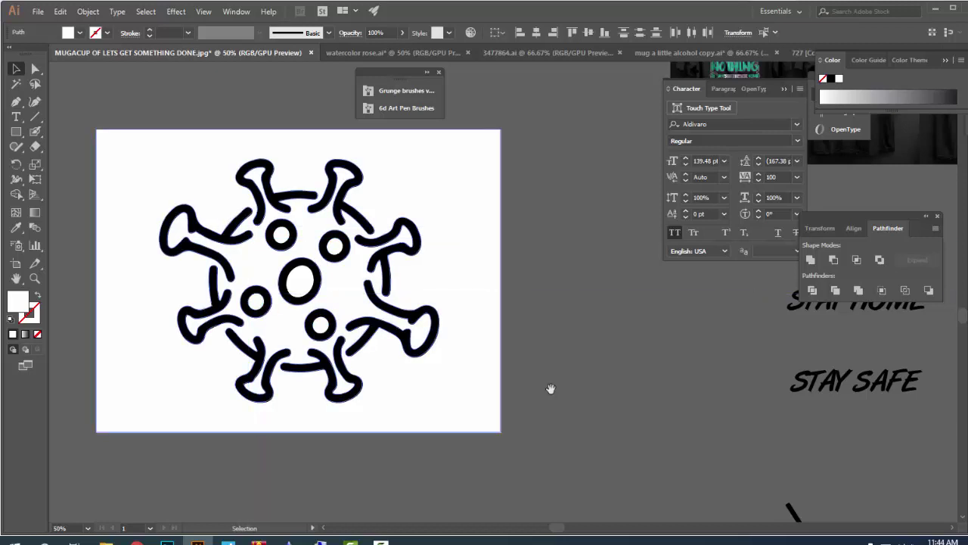
pyautogui.hscroll(5, 550, 389)
pyautogui.scroll(-2, 551, 389)
pyautogui.rightClick(629, 441)
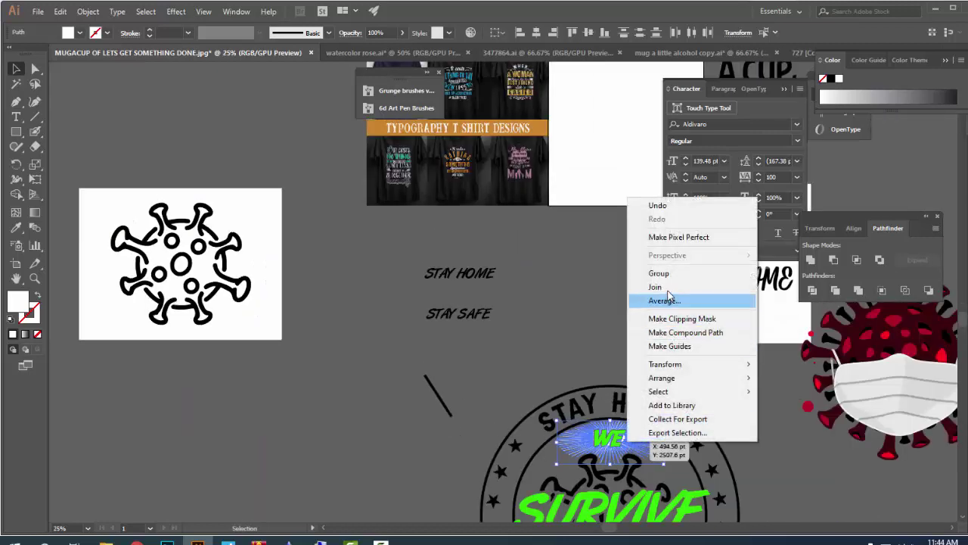
pyautogui.click(658, 273)
pyautogui.click(634, 270)
pyautogui.moveTo(632, 462); pyautogui.dragTo(522, 387)
pyautogui.scroll(1, 522, 387)
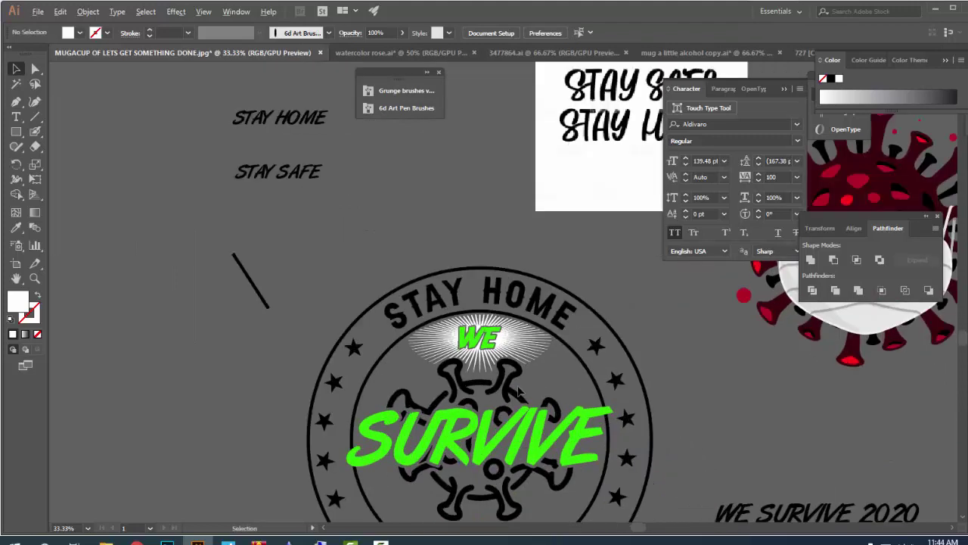
pyautogui.scroll(-2, 521, 387)
pyautogui.scroll(2, 469, 386)
pyautogui.scroll(1, 485, 446)
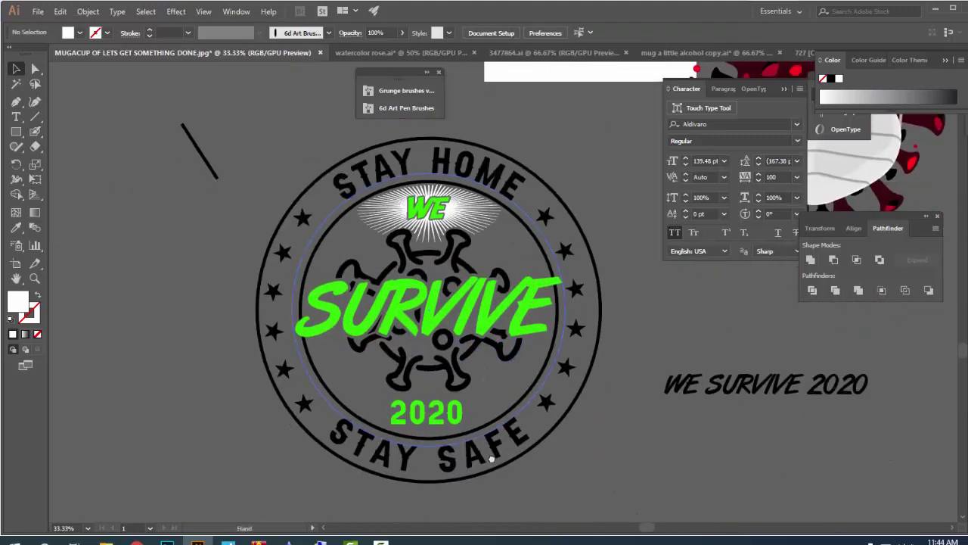
# - Select the green 2020 text in the badge and zoom out
pyautogui.click(412, 409)
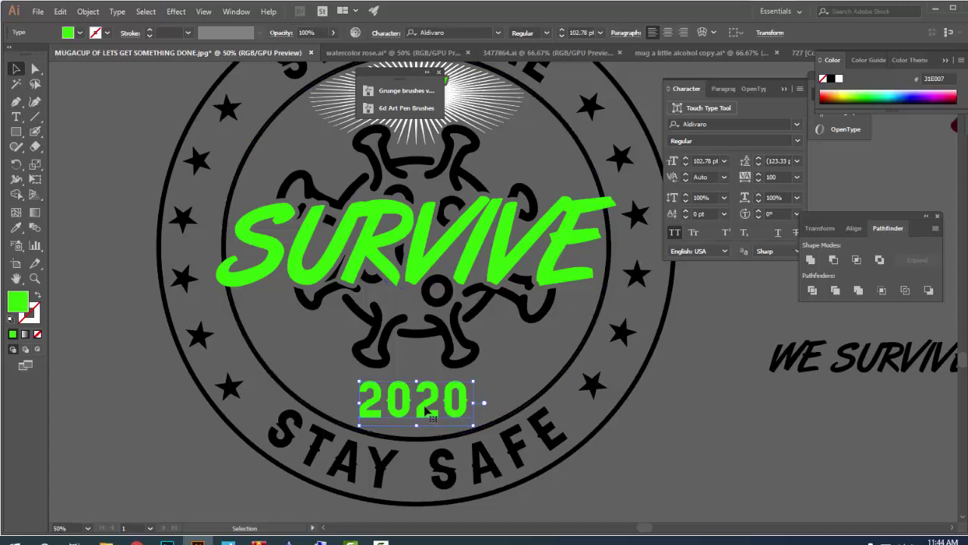
pyautogui.scroll(-2, 428, 411)
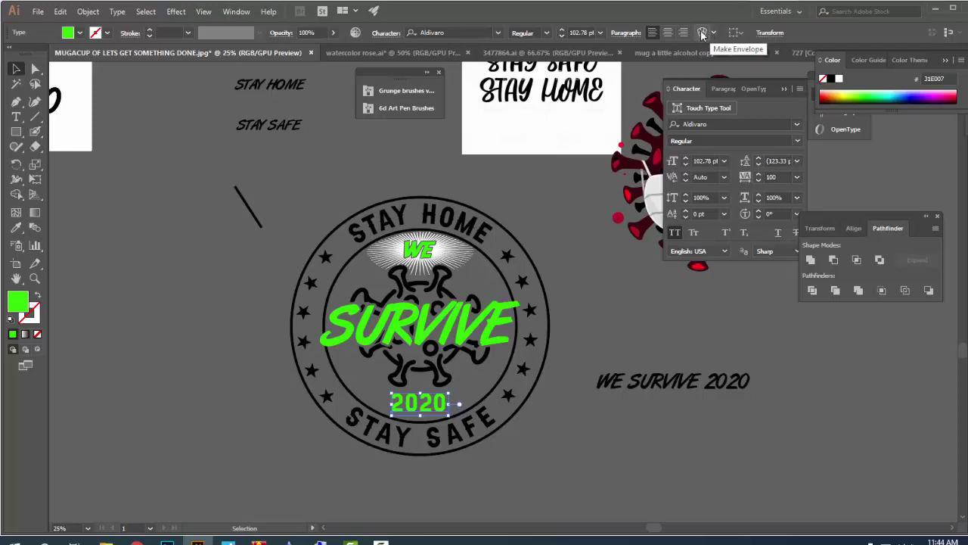
# - Warp the 2020 text with an Arc style envelope at -28% bend
pyautogui.click(702, 33)
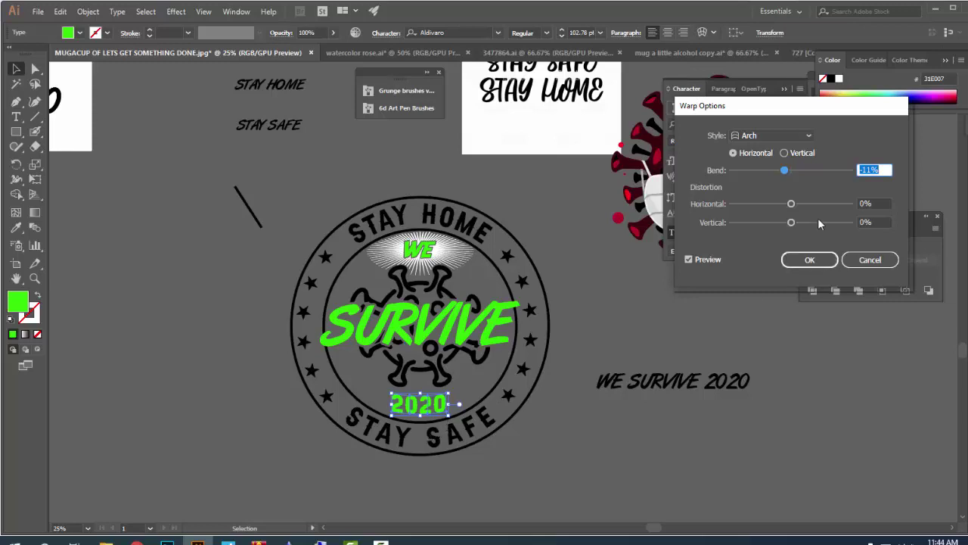
pyautogui.click(772, 134)
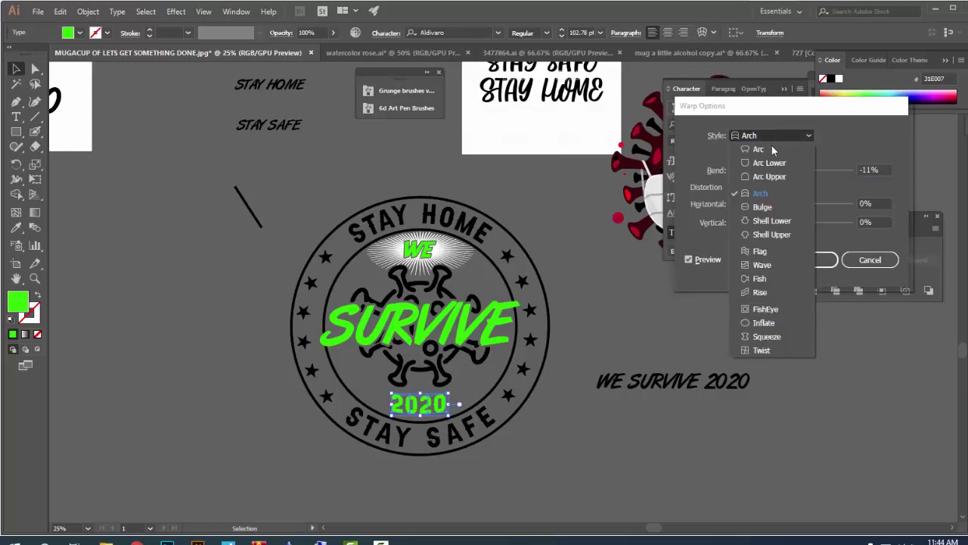
pyautogui.click(760, 251)
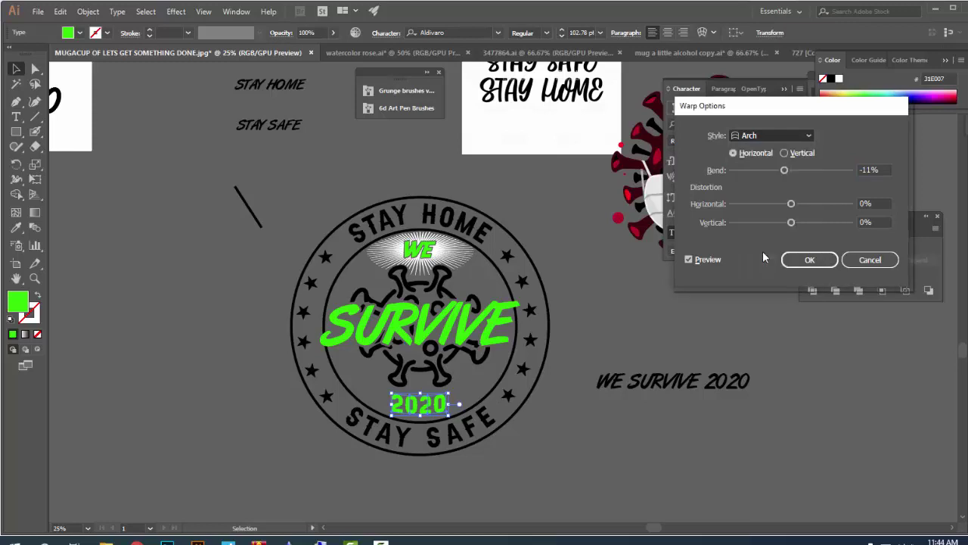
pyautogui.click(757, 135)
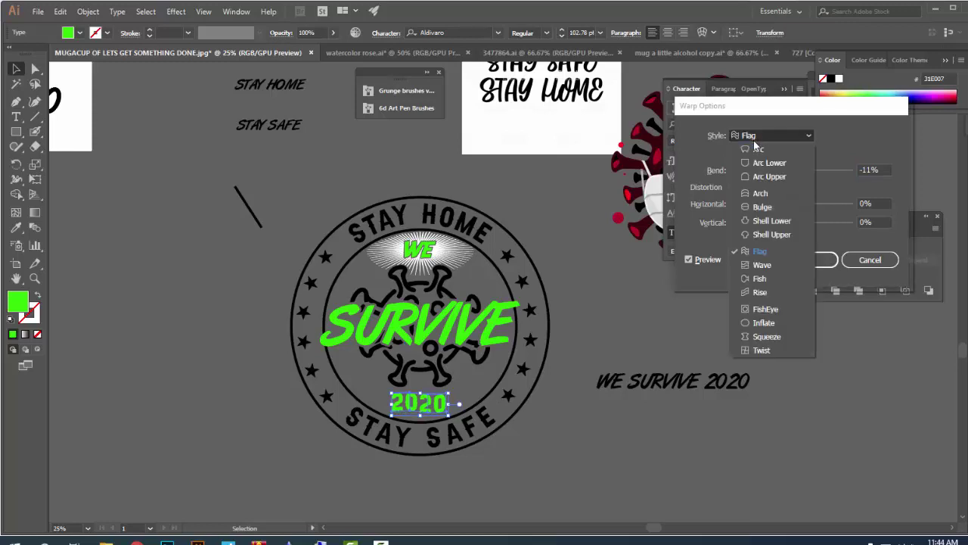
pyautogui.click(754, 152)
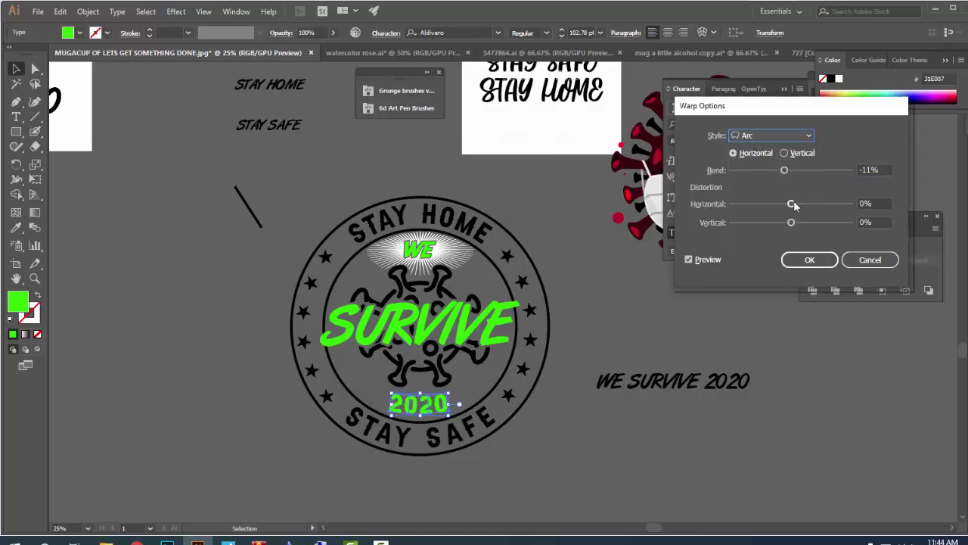
pyautogui.moveTo(784, 170)
pyautogui.mouseDown()
pyautogui.moveTo(822, 173)
pyautogui.moveTo(784, 178)
pyautogui.mouseUp()
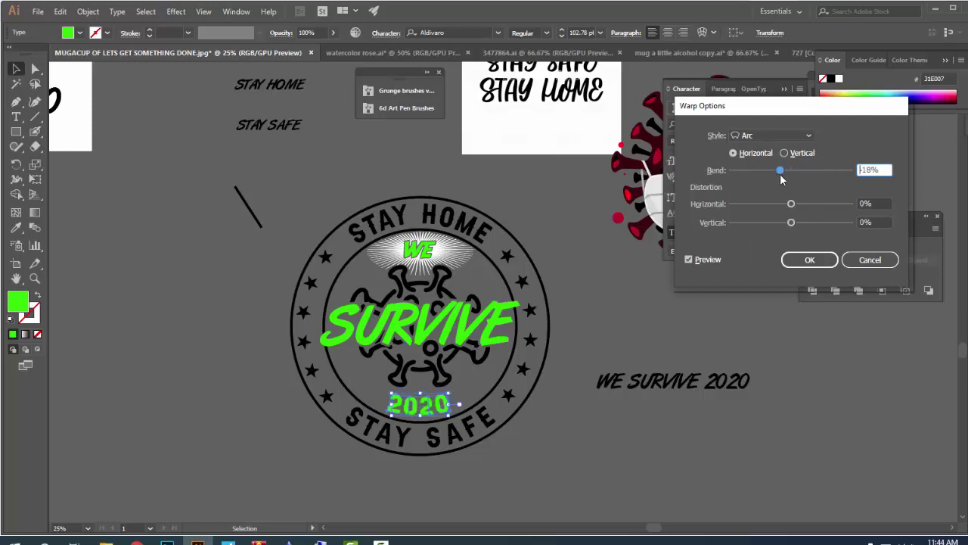
pyautogui.moveTo(780, 175); pyautogui.dragTo(773, 176)
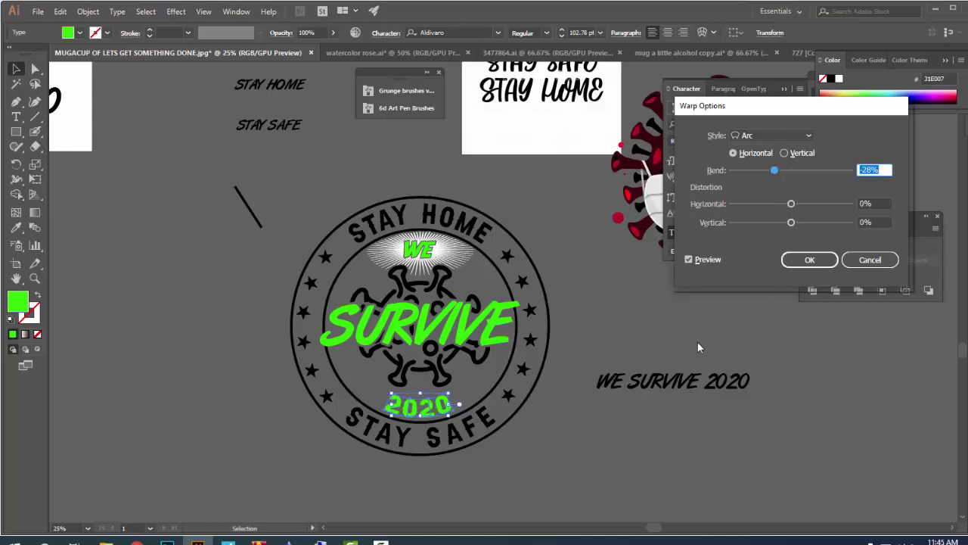
pyautogui.click(808, 260)
# - Resize the curved 2020 so it fits just above STAY SAFE
pyautogui.click(518, 435)
pyautogui.scroll(2, 397, 488)
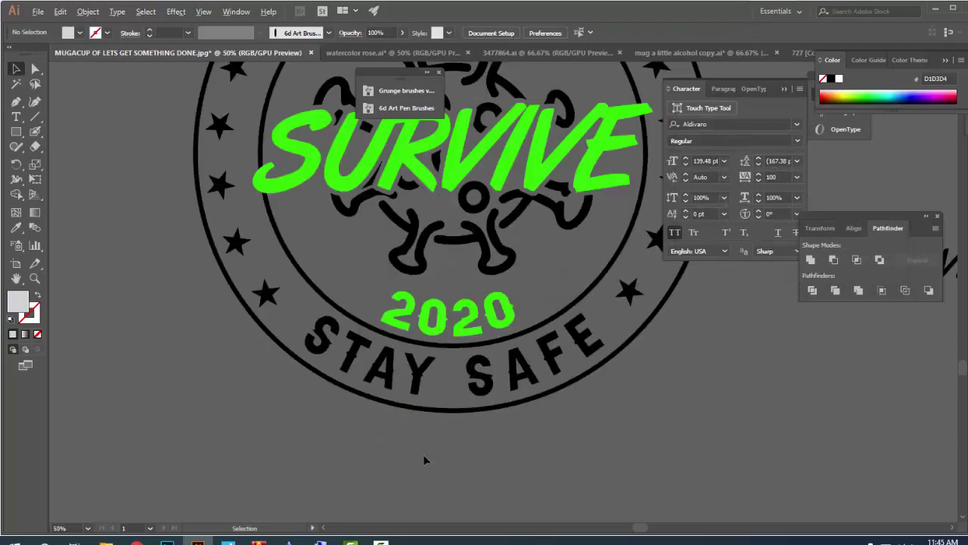
pyautogui.scroll(1, 397, 487)
pyautogui.click(532, 301)
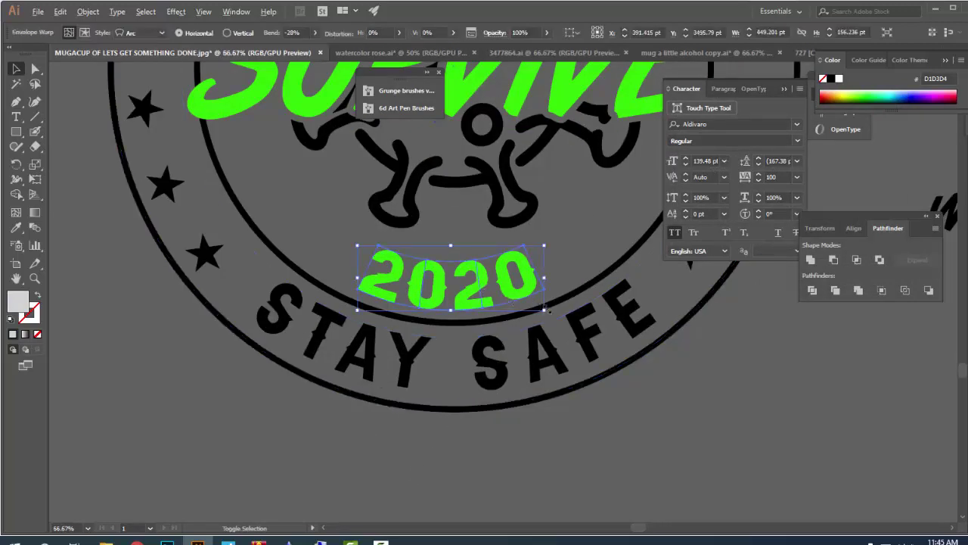
pyautogui.moveTo(550, 313); pyautogui.dragTo(578, 316)
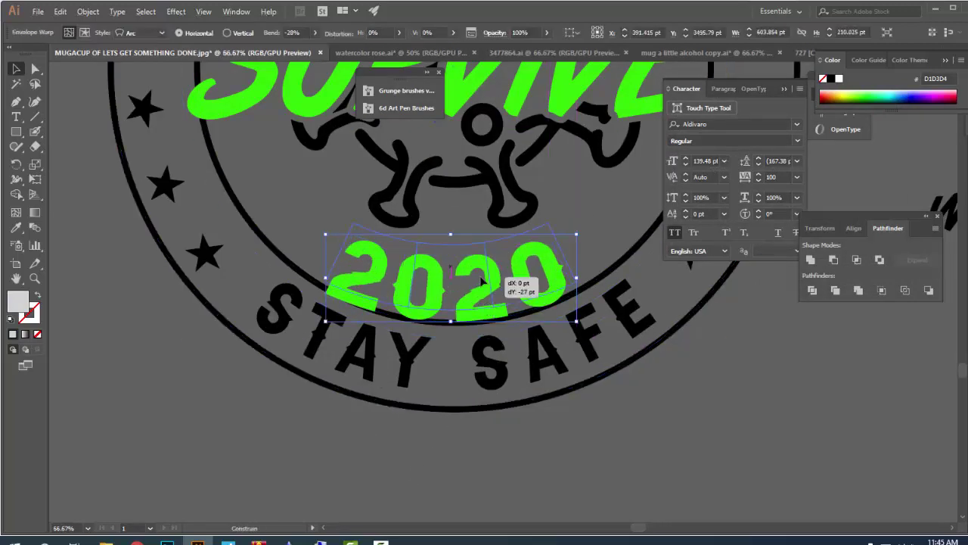
pyautogui.moveTo(573, 316); pyautogui.dragTo(558, 304)
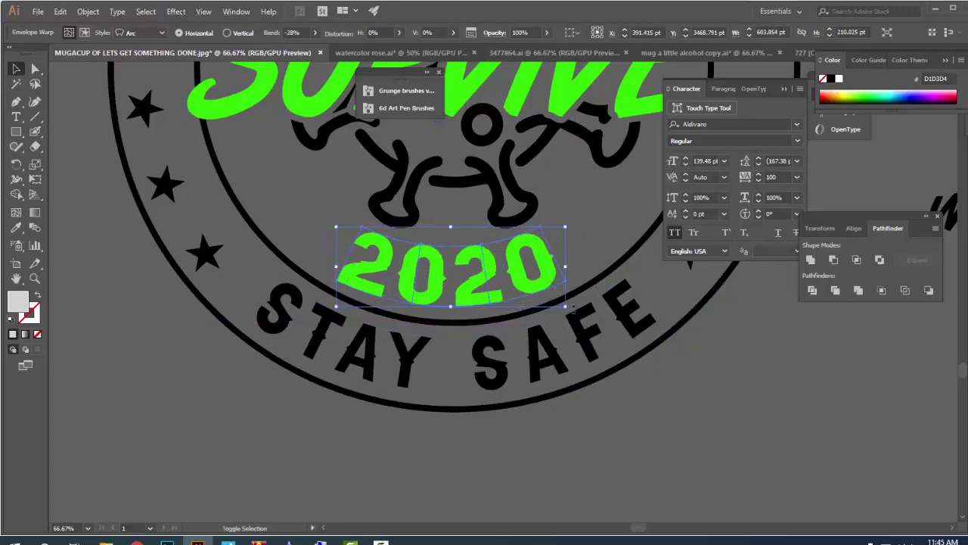
pyautogui.click(588, 242)
pyautogui.scroll(-3, 589, 242)
pyautogui.scroll(-1, 530, 363)
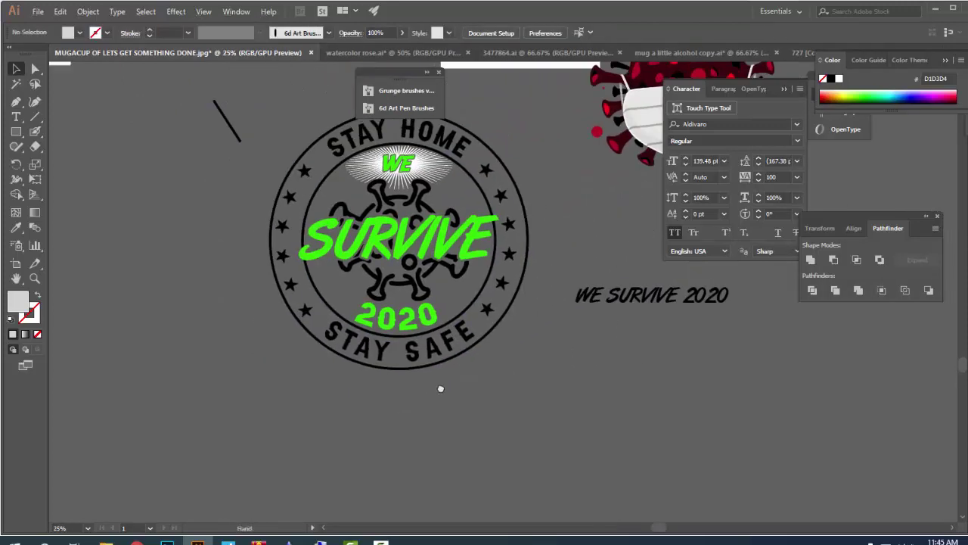
pyautogui.scroll(1, 440, 378)
pyautogui.scroll(-1, 446, 355)
pyautogui.scroll(1, 450, 310)
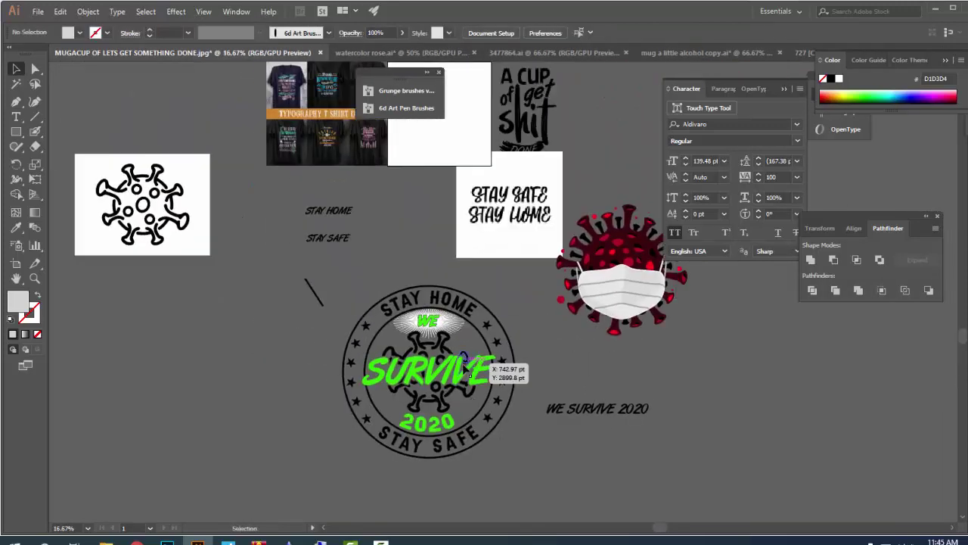
pyautogui.scroll(1, 446, 295)
# - Fill the sunburst behind WE with a saturated orange from the Color Picker
pyautogui.click(441, 280)
pyautogui.scroll(-1, 441, 280)
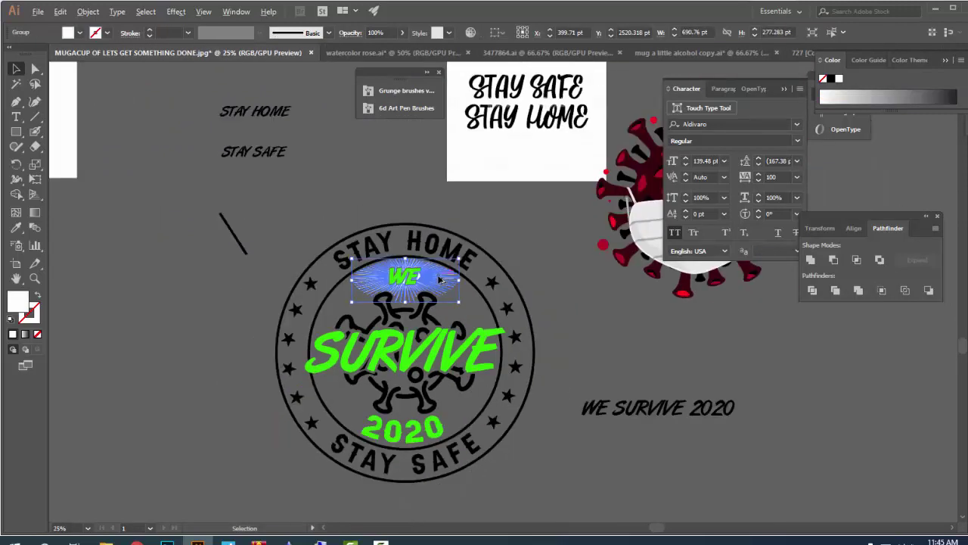
pyautogui.moveTo(588, 251); pyautogui.dragTo(484, 290)
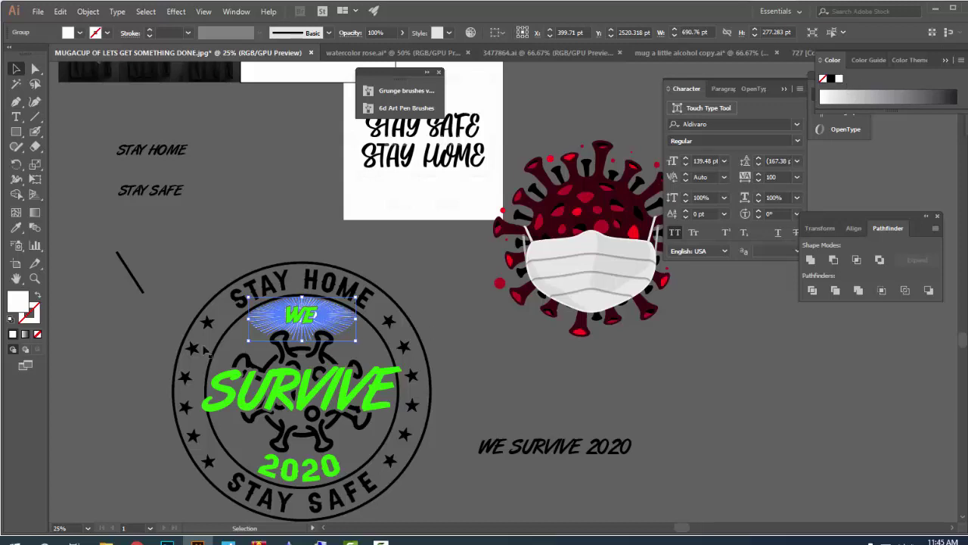
pyautogui.doubleClick(17, 300)
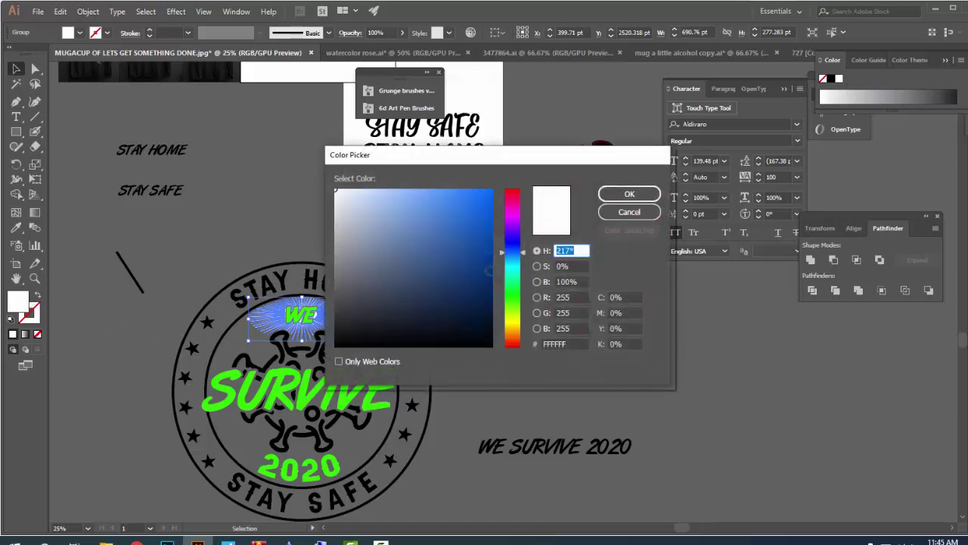
pyautogui.click(518, 332)
pyautogui.moveTo(518, 329); pyautogui.dragTo(516, 341)
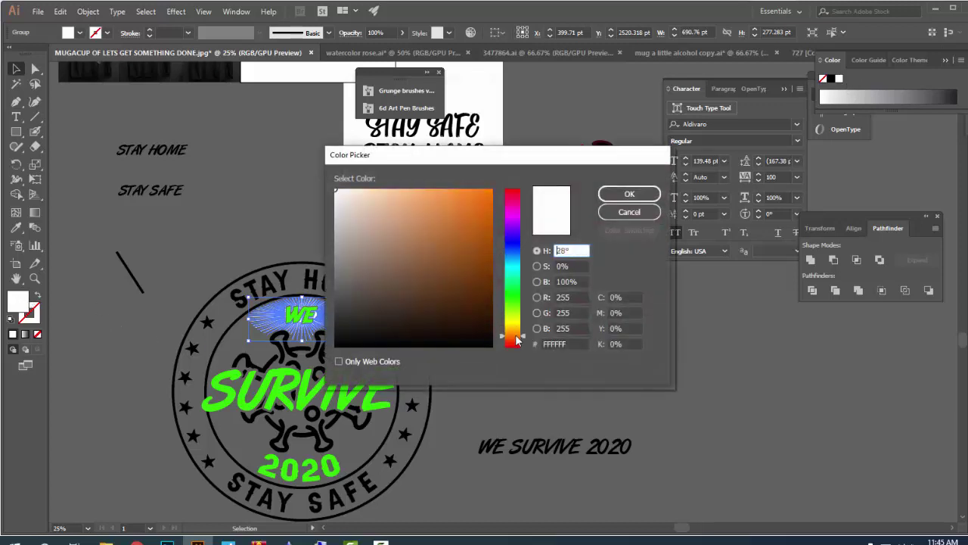
pyautogui.moveTo(461, 249); pyautogui.dragTo(503, 175)
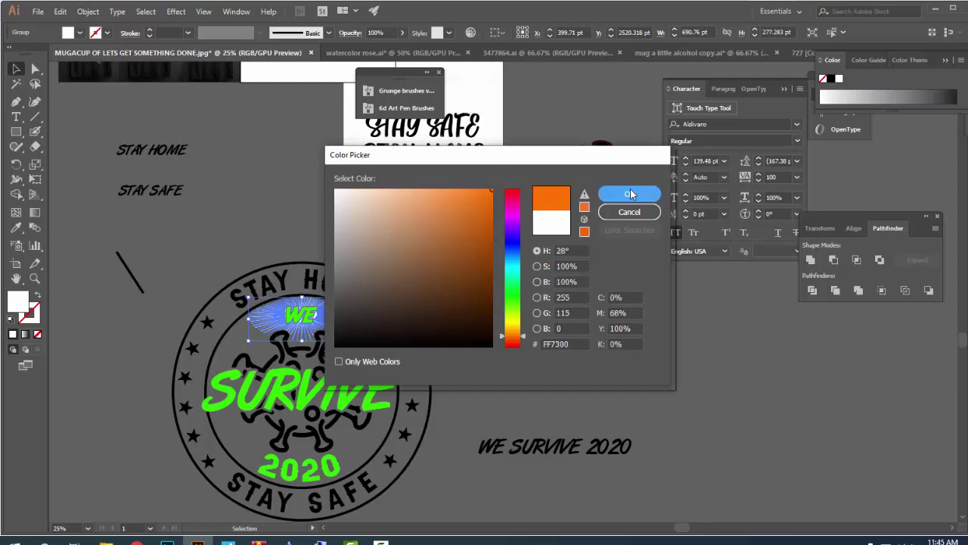
pyautogui.click(629, 194)
pyautogui.click(555, 369)
# - Switch the Color panel to RGB and set the sunburst to orange FF7300
pyautogui.click(335, 327)
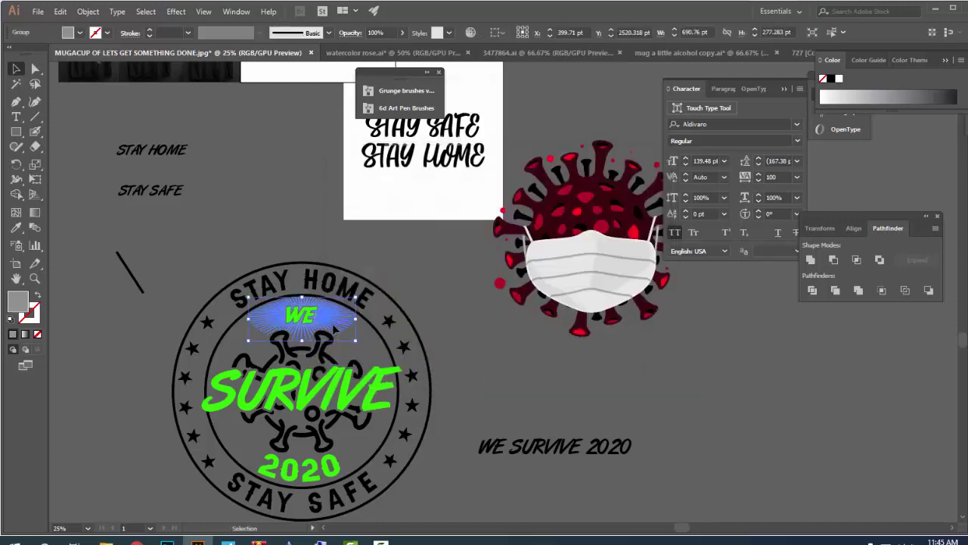
pyautogui.scroll(2, 335, 327)
pyautogui.click(798, 89)
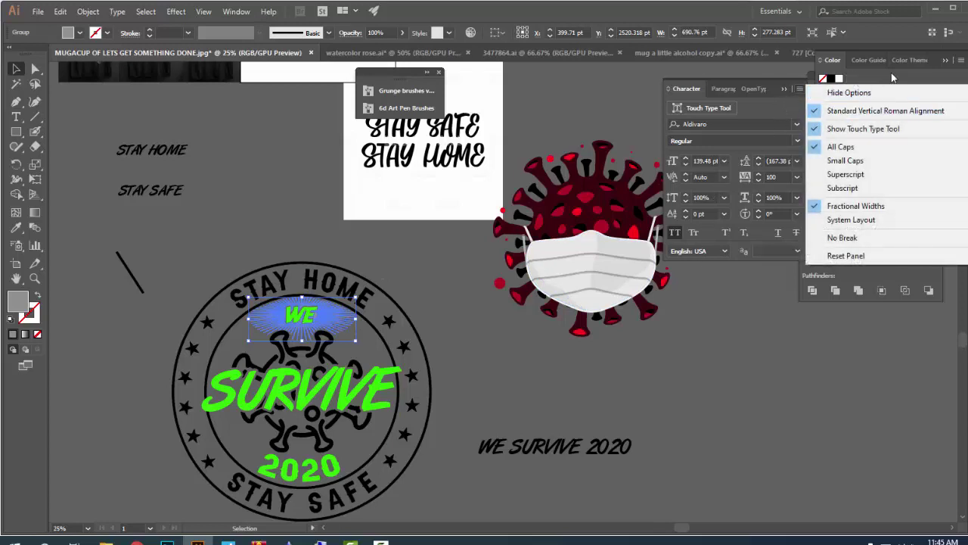
pyautogui.press('Escape')
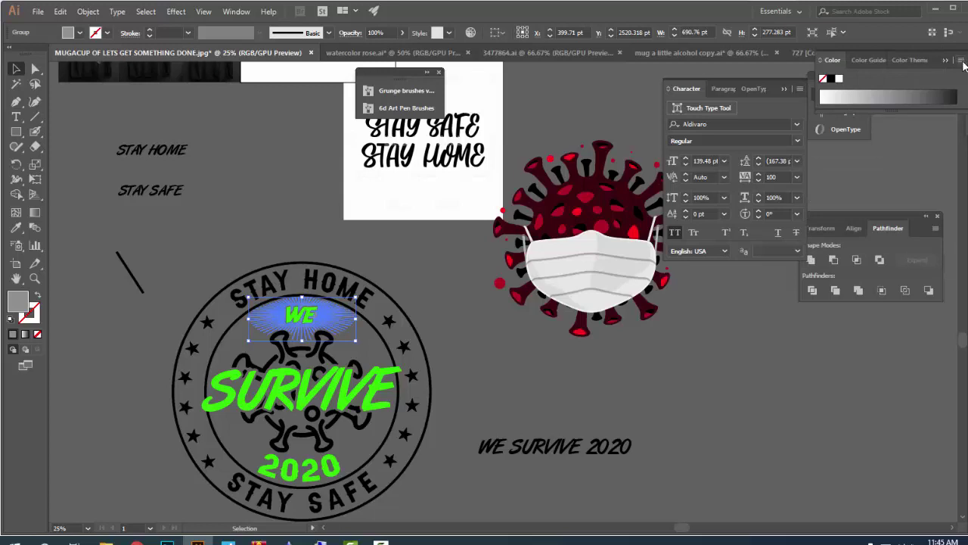
pyautogui.click(960, 60)
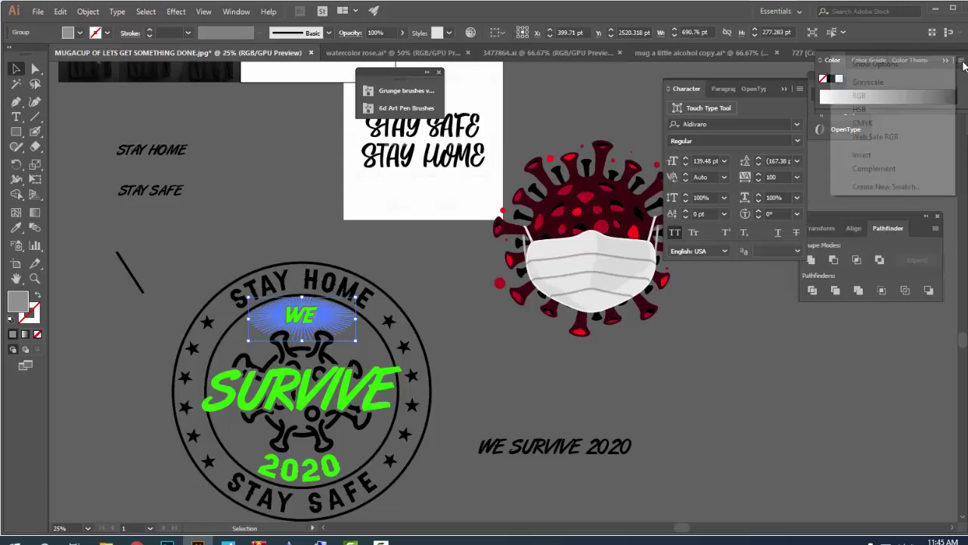
pyautogui.click(866, 101)
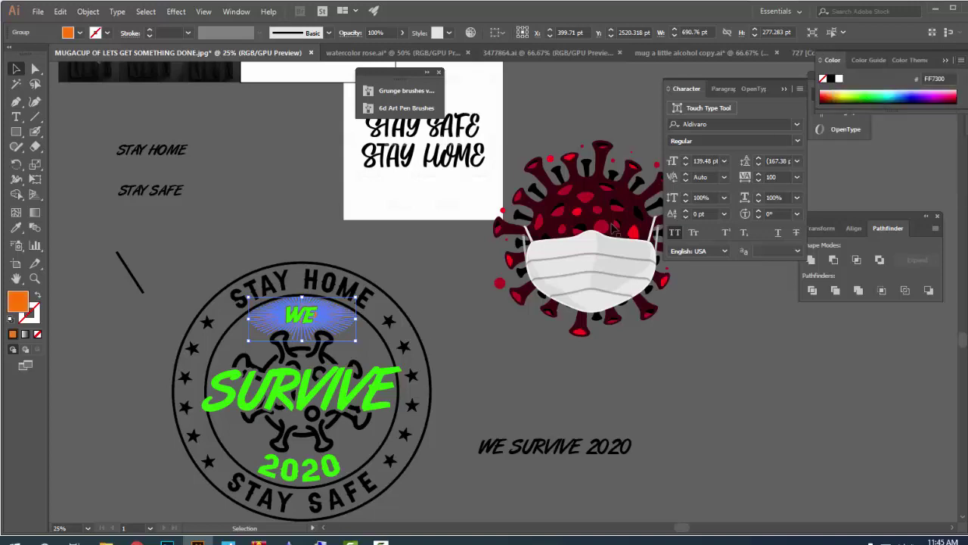
pyautogui.click(458, 363)
pyautogui.scroll(3, 287, 333)
pyautogui.scroll(-2, 287, 332)
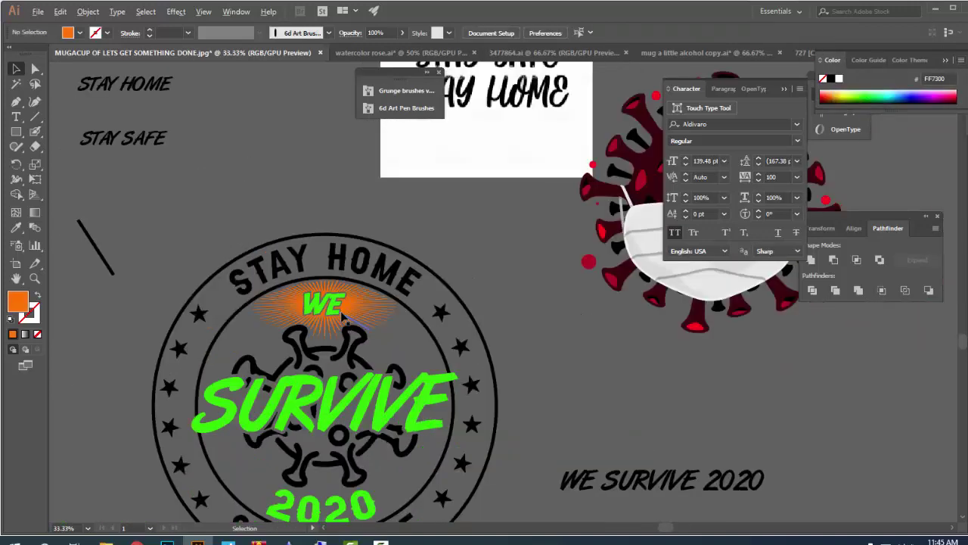
pyautogui.scroll(1, 287, 333)
pyautogui.scroll(-1, 338, 316)
pyautogui.scroll(-2, 395, 210)
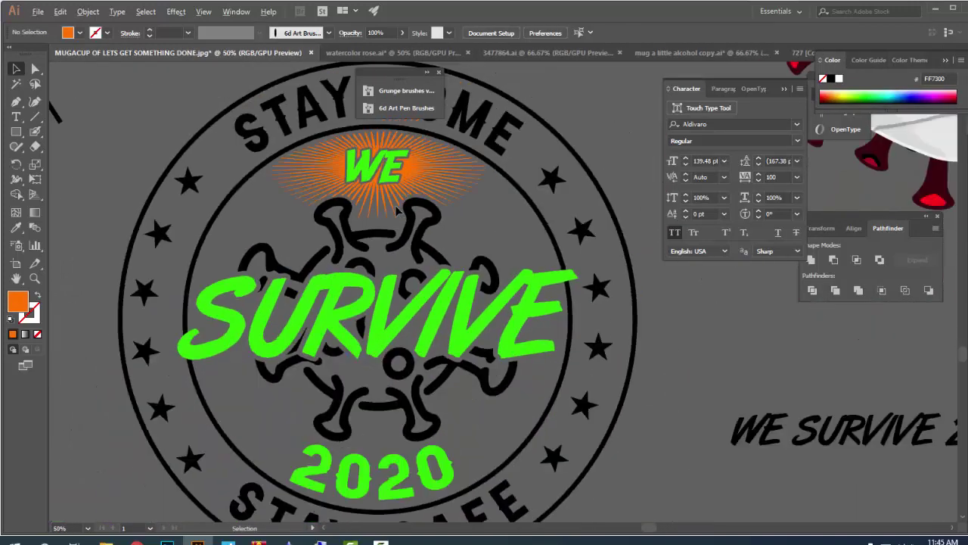
# - Make the WE, SURVIVE and 2020 lettering white
pyautogui.click(396, 172)
pyautogui.keyDown('shift'); pyautogui.click(428, 329); pyautogui.keyUp('shift')
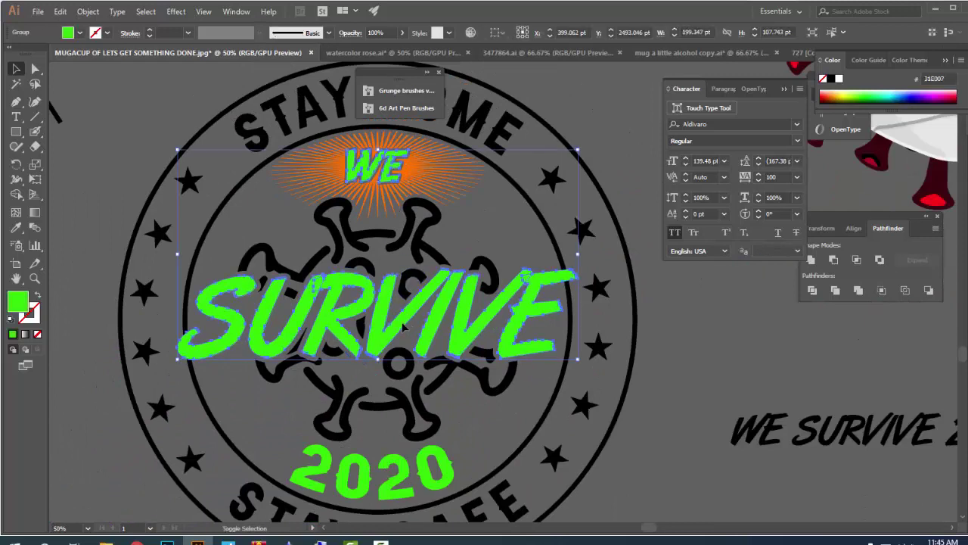
pyautogui.keyDown('shift'); pyautogui.click(400, 491); pyautogui.keyUp('shift')
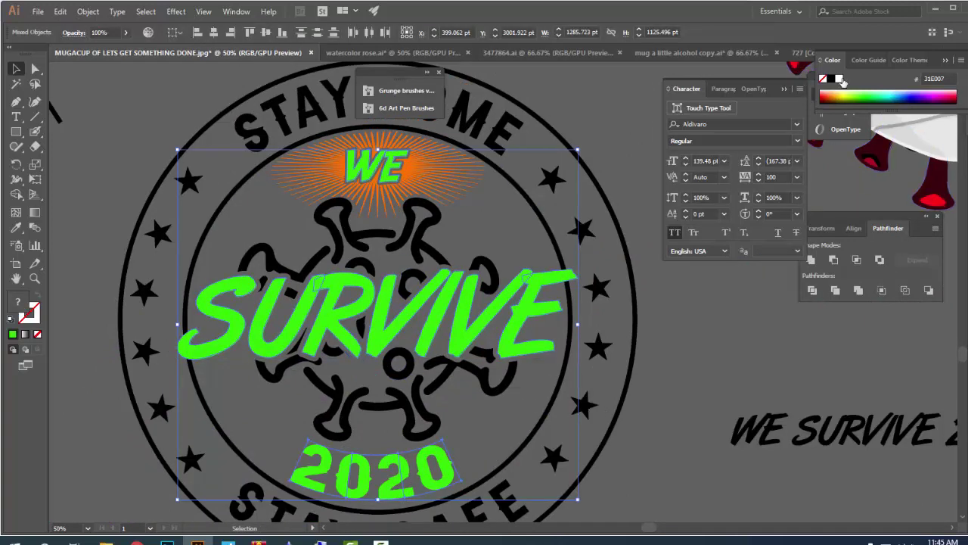
pyautogui.click(837, 78)
pyautogui.click(755, 340)
# - Expand the arc-warped 2020 into plain shapes and fill it white
pyautogui.click(389, 496)
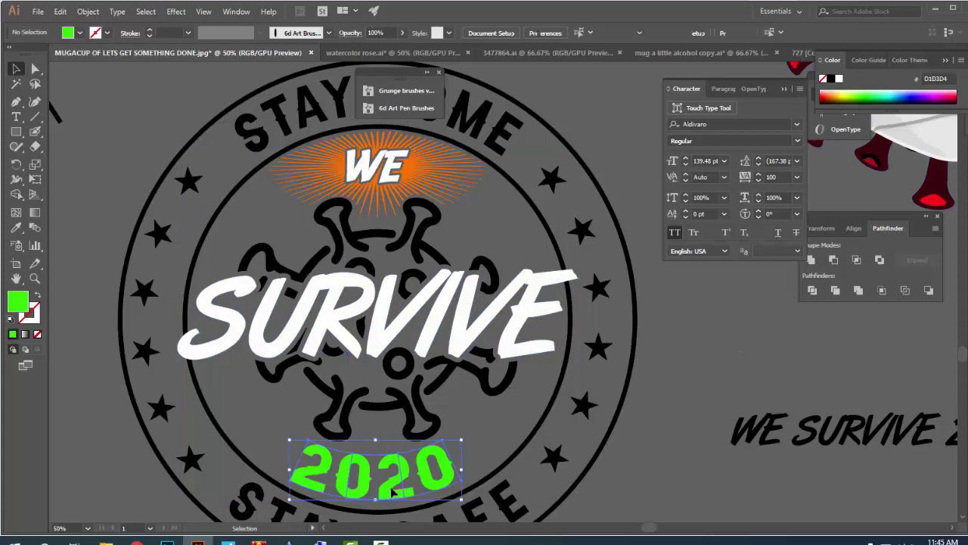
pyautogui.scroll(1, 395, 495)
pyautogui.scroll(1, 396, 484)
pyautogui.scroll(-1, 396, 470)
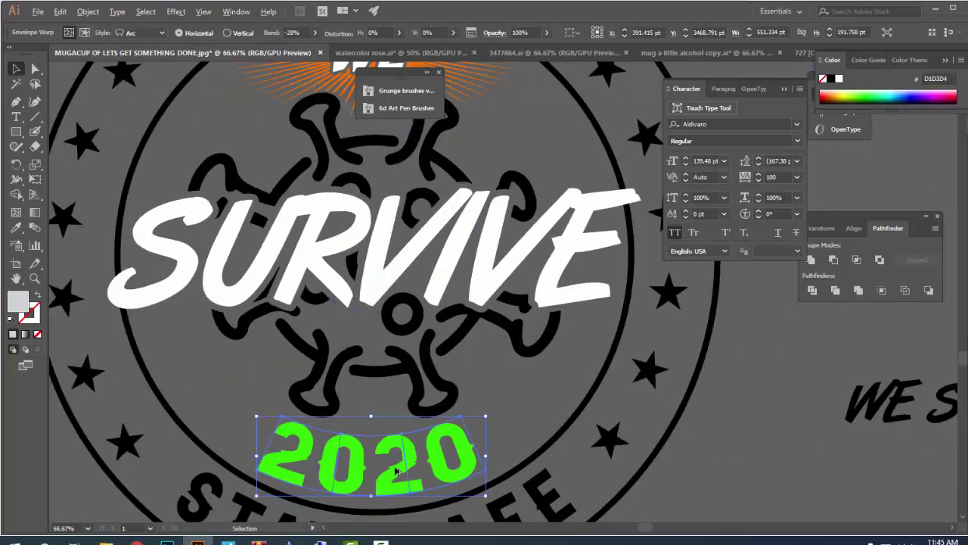
pyautogui.click(88, 11)
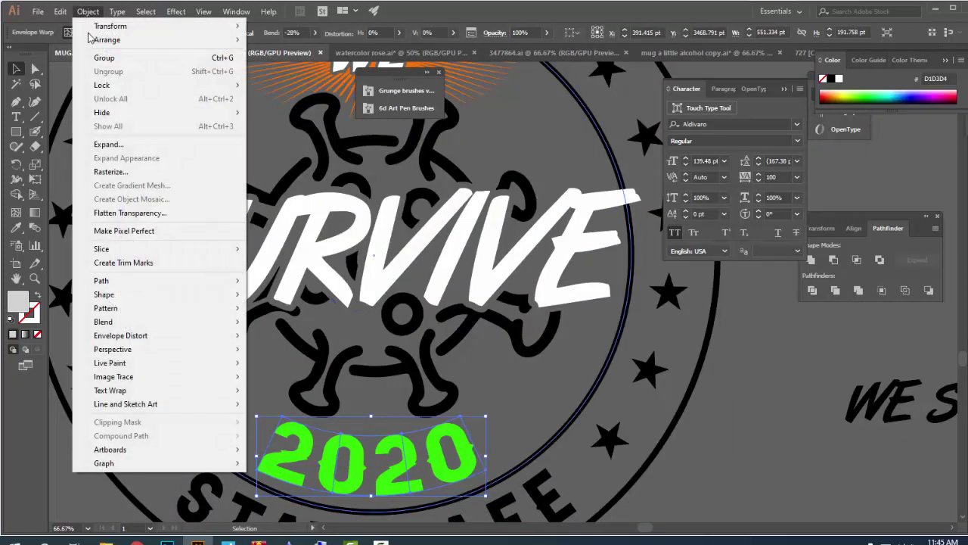
pyautogui.click(117, 144)
pyautogui.click(463, 343)
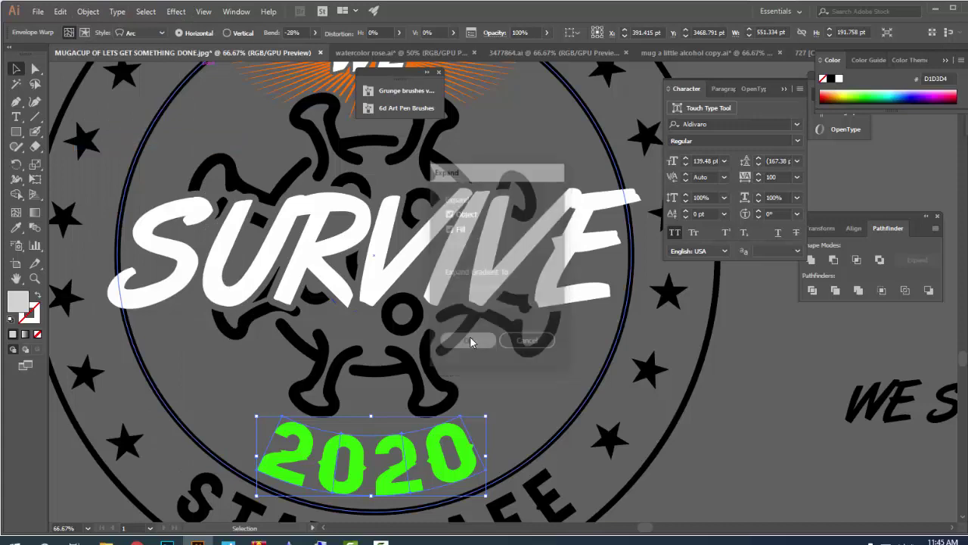
pyautogui.click(831, 78)
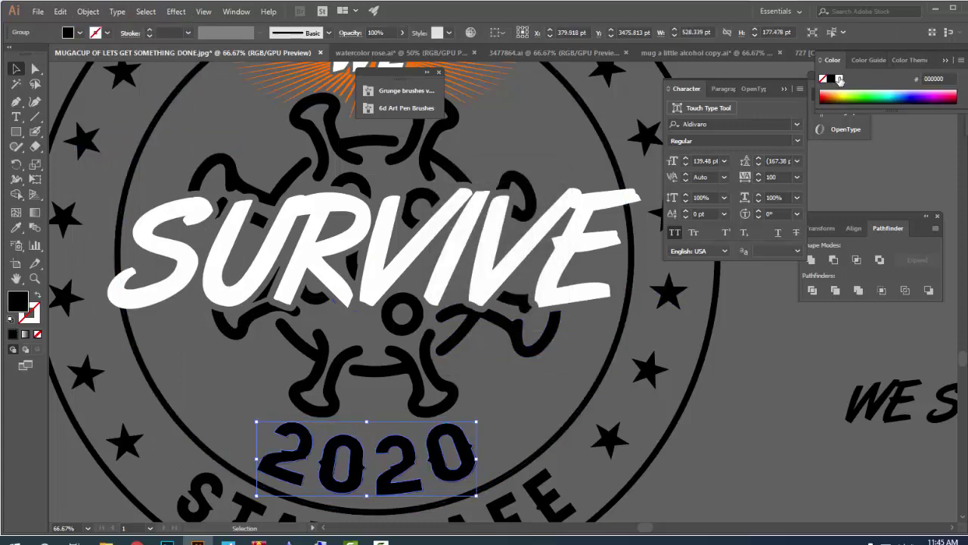
pyautogui.click(839, 79)
pyautogui.click(794, 397)
pyautogui.hotkey('ctrl', '-')
pyautogui.moveTo(678, 444); pyautogui.dragTo(468, 434)
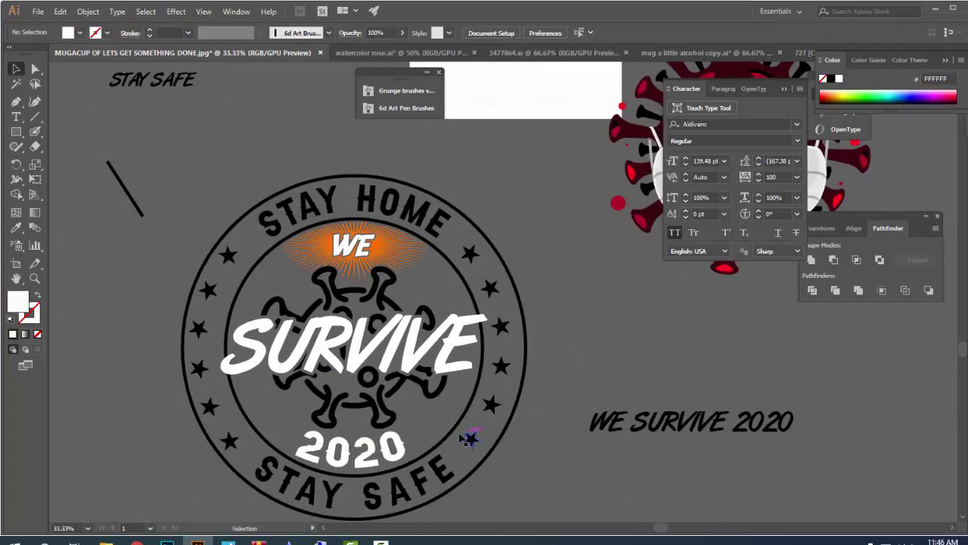
pyautogui.scroll(1, 393, 401)
# - Try green fills on the virus emblem: a pale harmony green, then a darker green
pyautogui.click(387, 304)
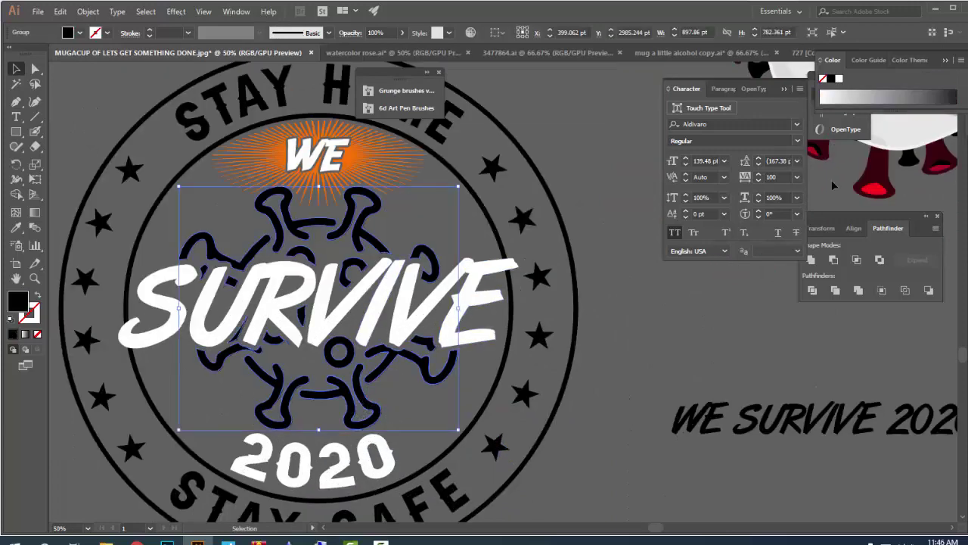
pyautogui.click(868, 61)
pyautogui.click(895, 139)
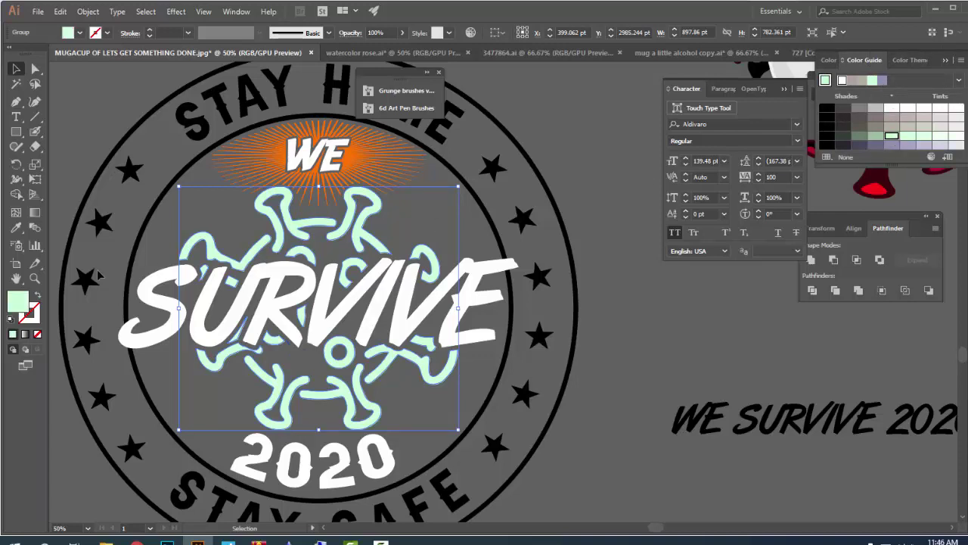
pyautogui.doubleClick(18, 303)
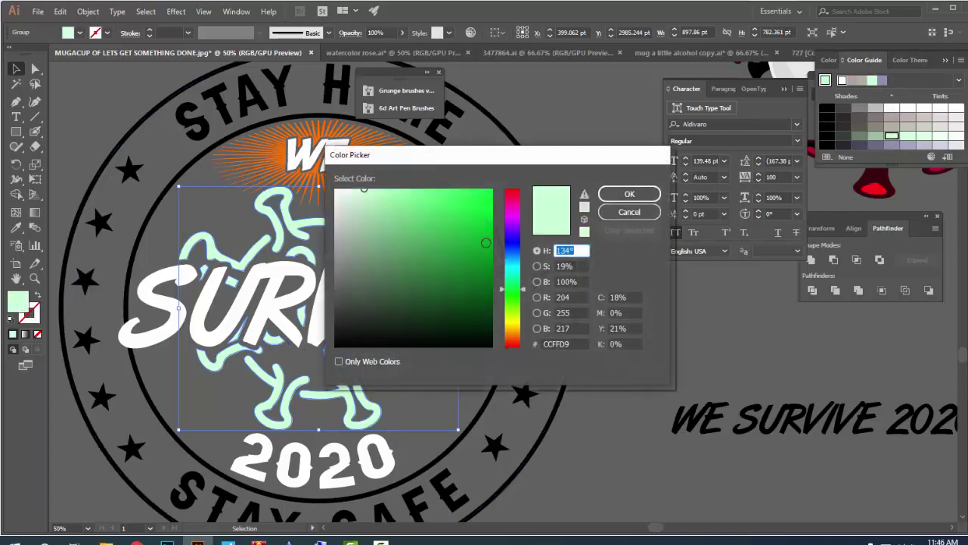
pyautogui.moveTo(486, 242); pyautogui.dragTo(493, 252)
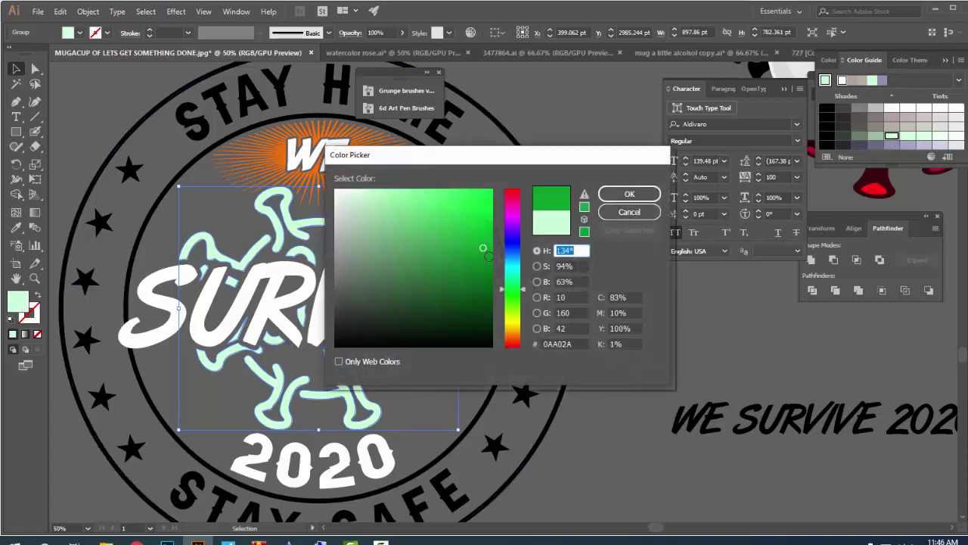
pyautogui.click(639, 195)
pyautogui.click(583, 370)
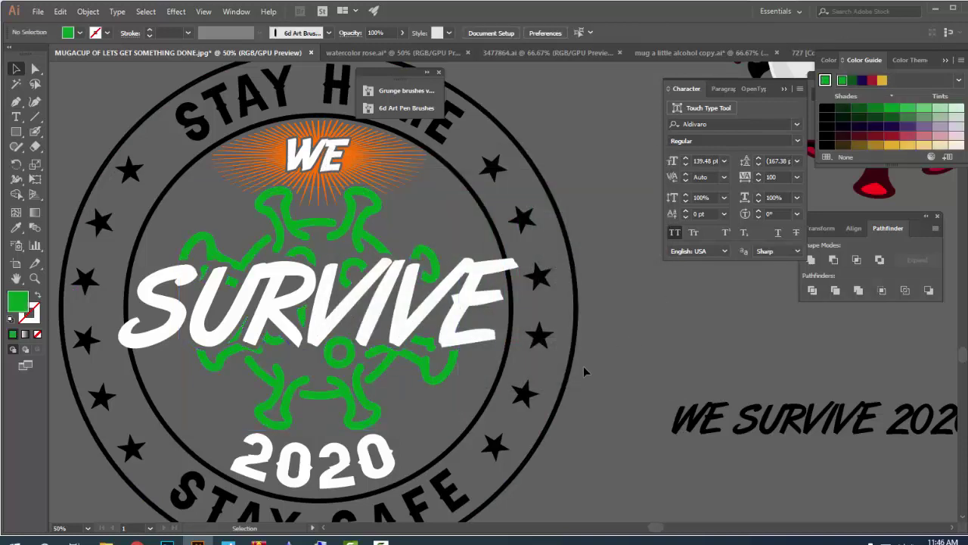
# - Refill the virus emblem with bright full-strength red (FF0000)
pyautogui.click(376, 383)
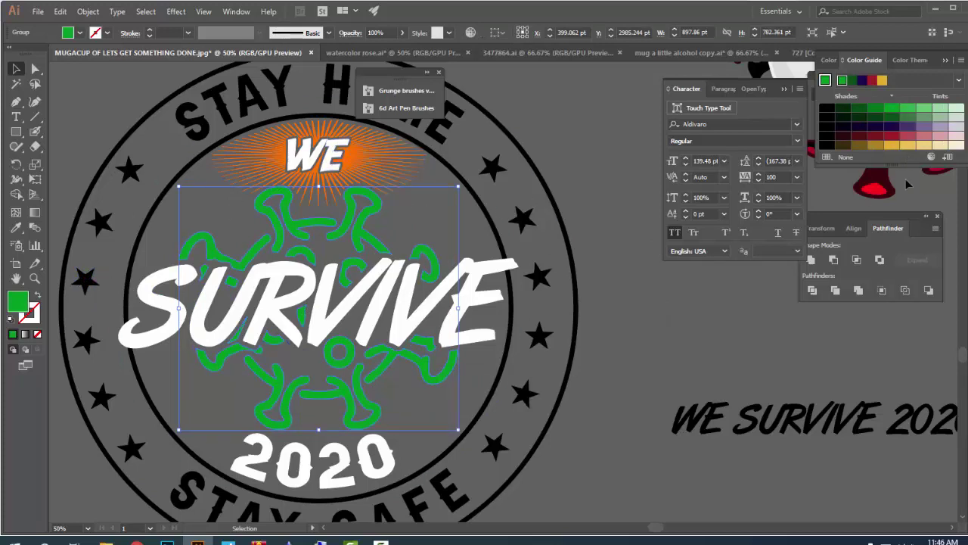
pyautogui.doubleClick(16, 302)
pyautogui.moveTo(513, 213); pyautogui.dragTo(514, 181)
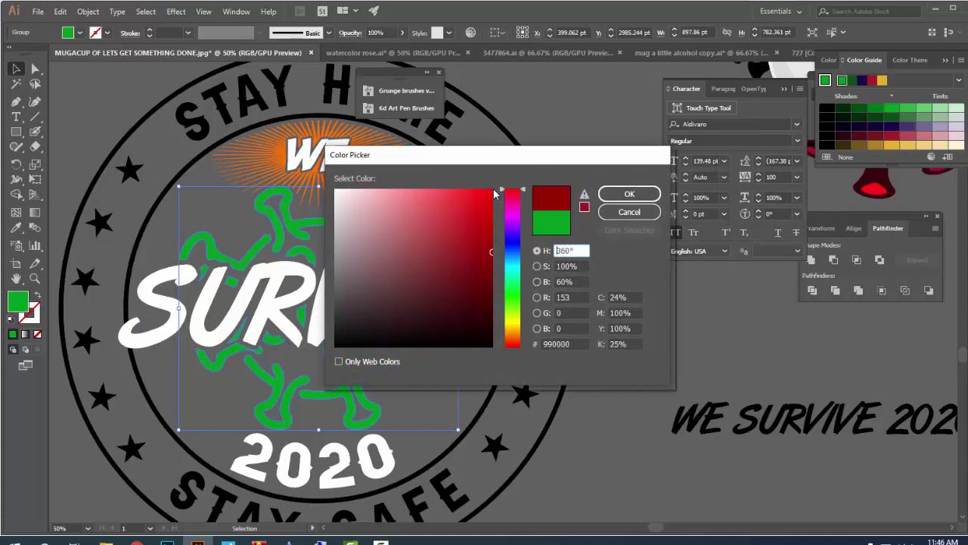
pyautogui.click(488, 198)
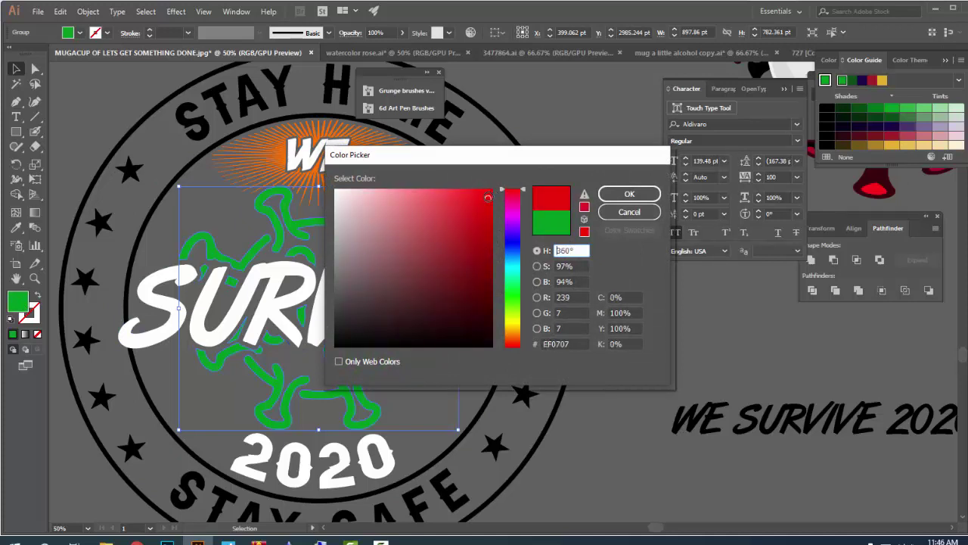
pyautogui.click(629, 194)
# - Eyedrop SURVIVE's white fill onto the STAY SAFE and STAY HOME curved text
pyautogui.scroll(-2, 598, 359)
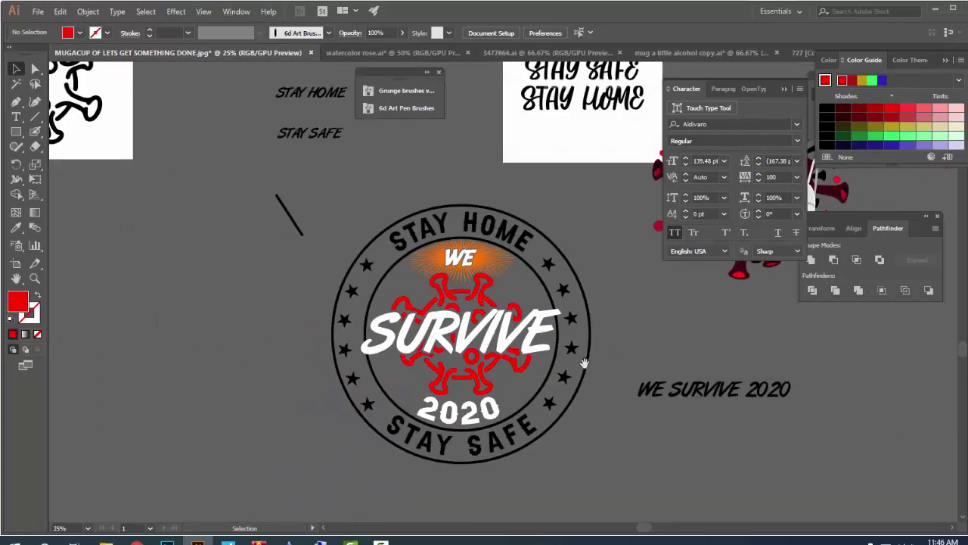
pyautogui.scroll(2, 469, 302)
pyautogui.scroll(1, 454, 297)
pyautogui.scroll(-1, 454, 297)
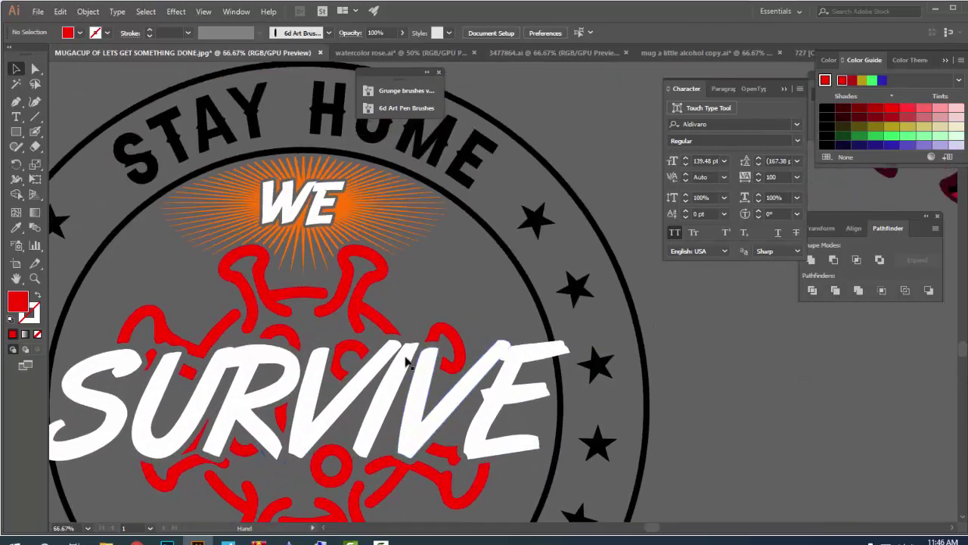
pyautogui.scroll(-1, 394, 364)
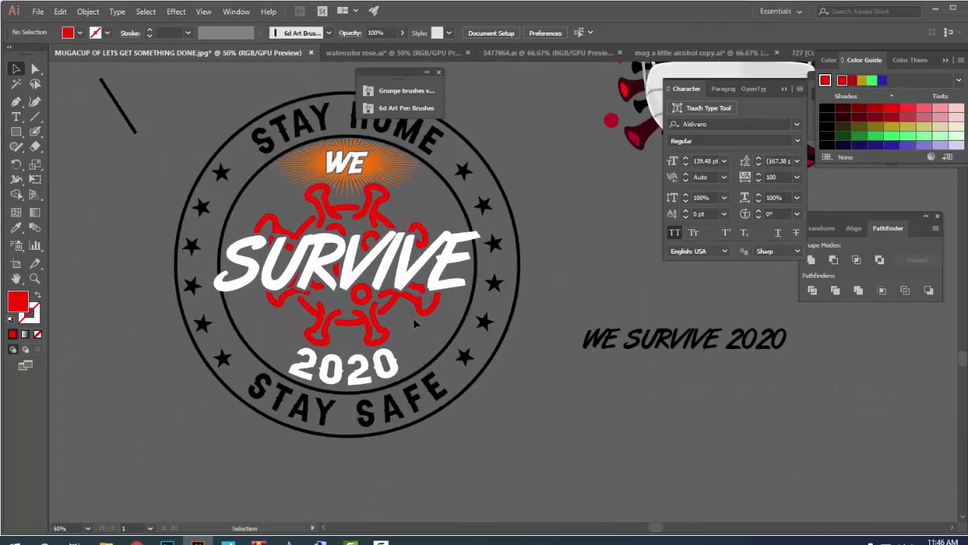
pyautogui.click(422, 403)
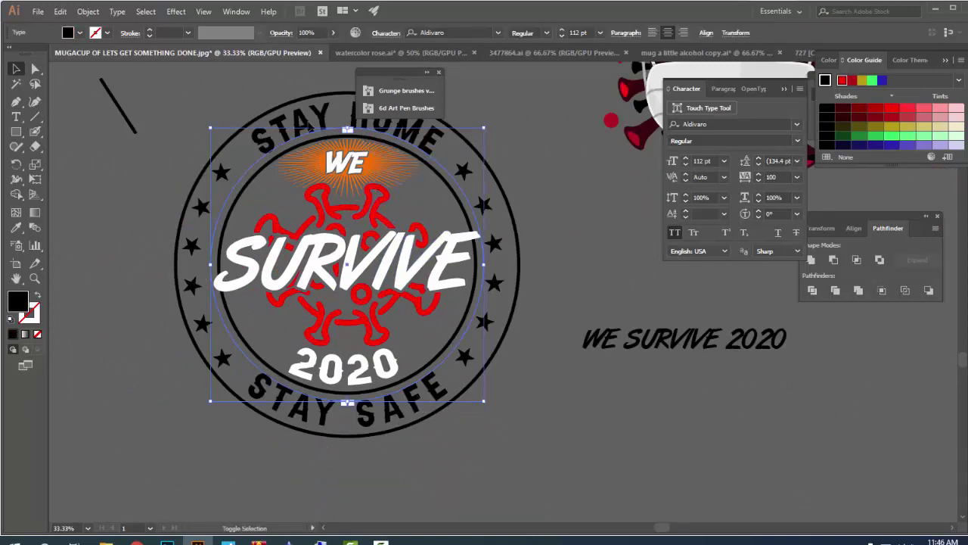
pyautogui.click(16, 227)
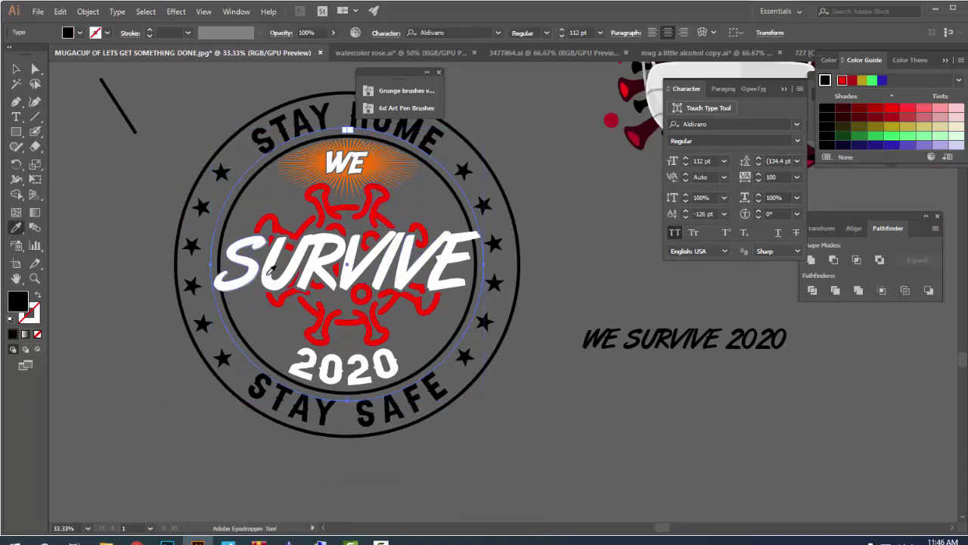
pyautogui.click(280, 265)
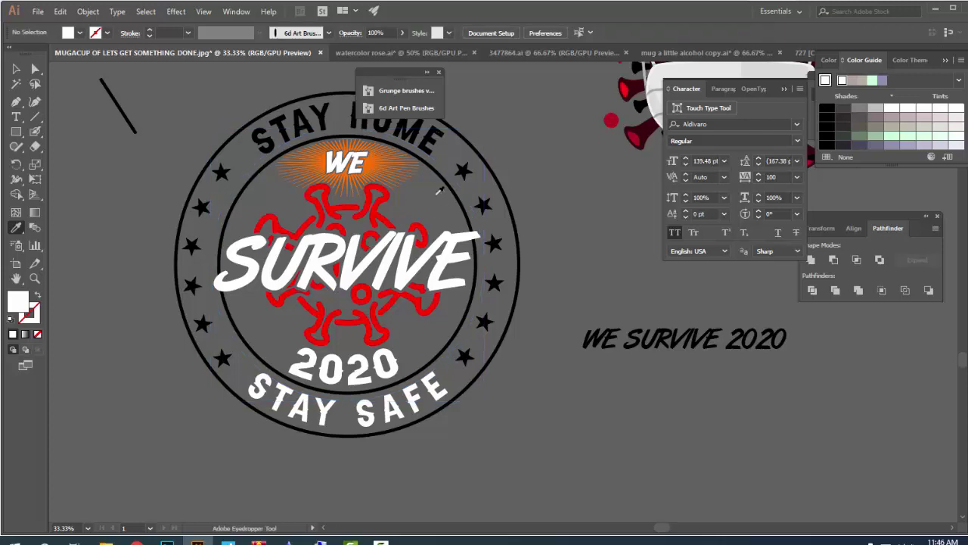
pyautogui.click(453, 240)
pyautogui.click(454, 245)
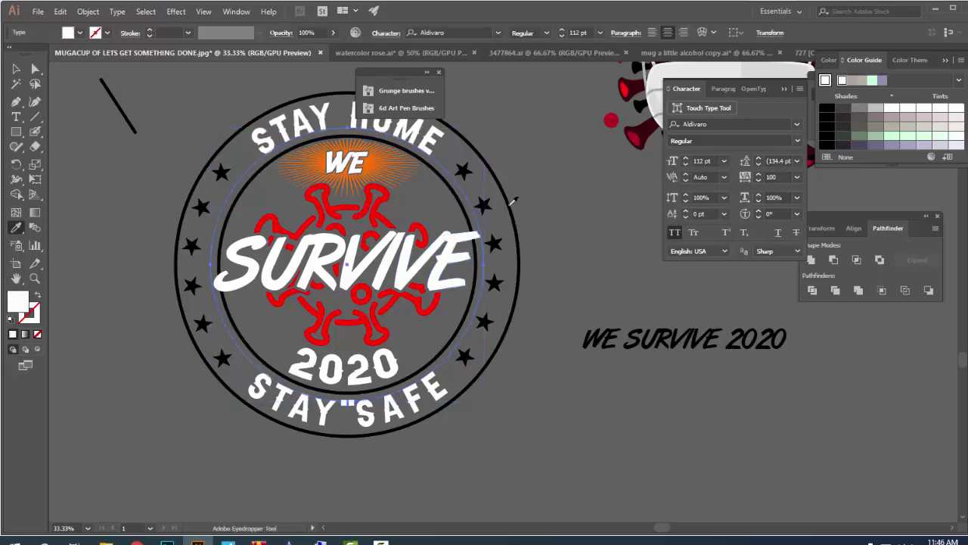
pyautogui.keyDown('ctrl'); pyautogui.click(549, 242); pyautogui.keyUp('ctrl')
# - Expand the inner and outer rings and eyedrop red onto them
pyautogui.press('v')
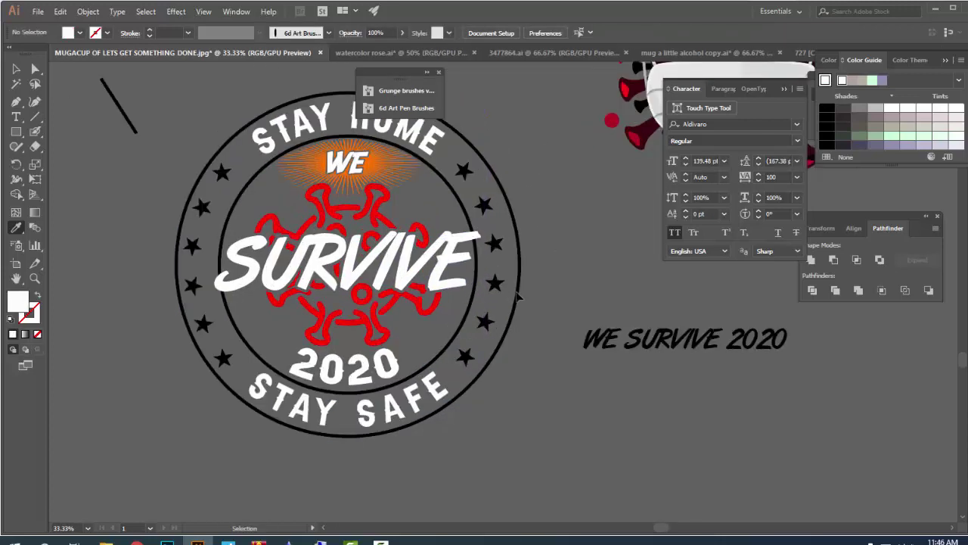
pyautogui.click(518, 297)
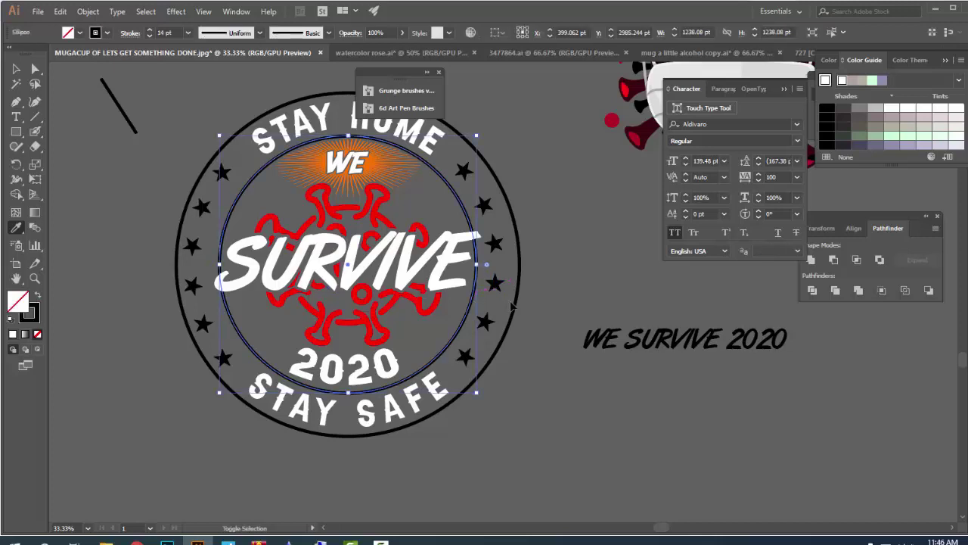
pyautogui.press('i')
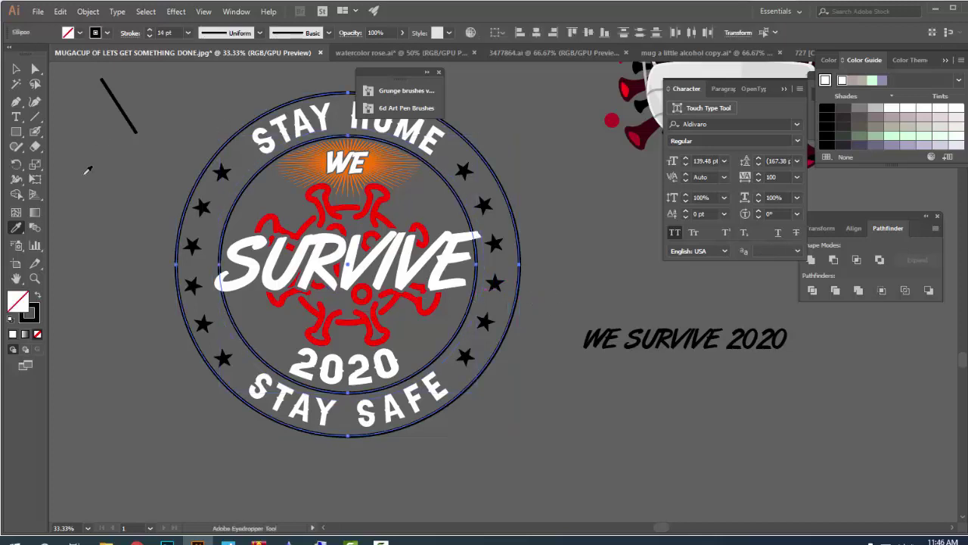
pyautogui.click(88, 11)
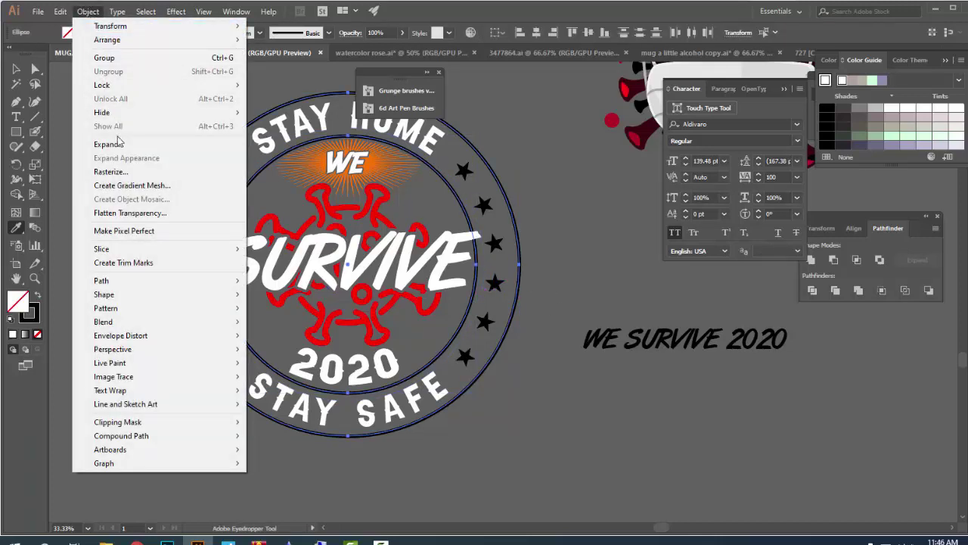
pyautogui.click(130, 151)
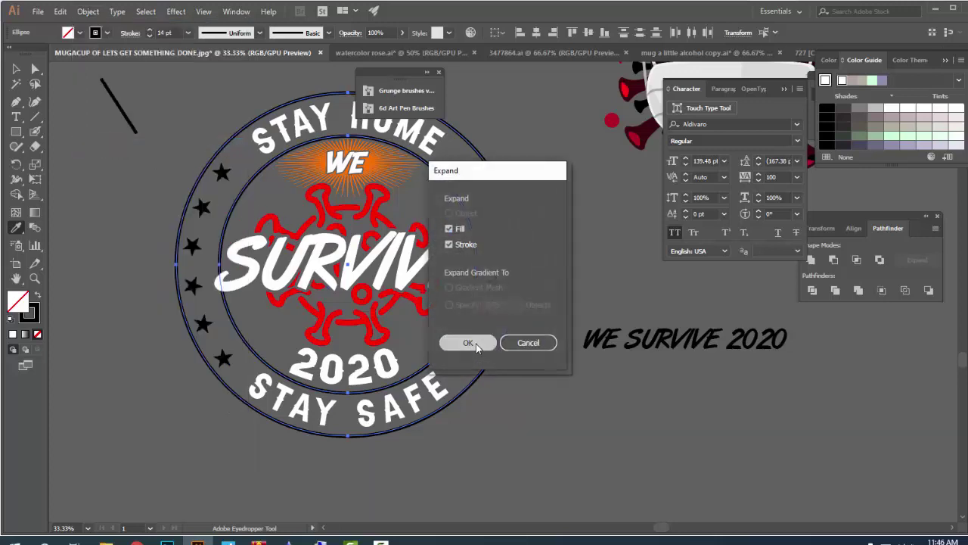
pyautogui.click(466, 340)
pyautogui.click(283, 299)
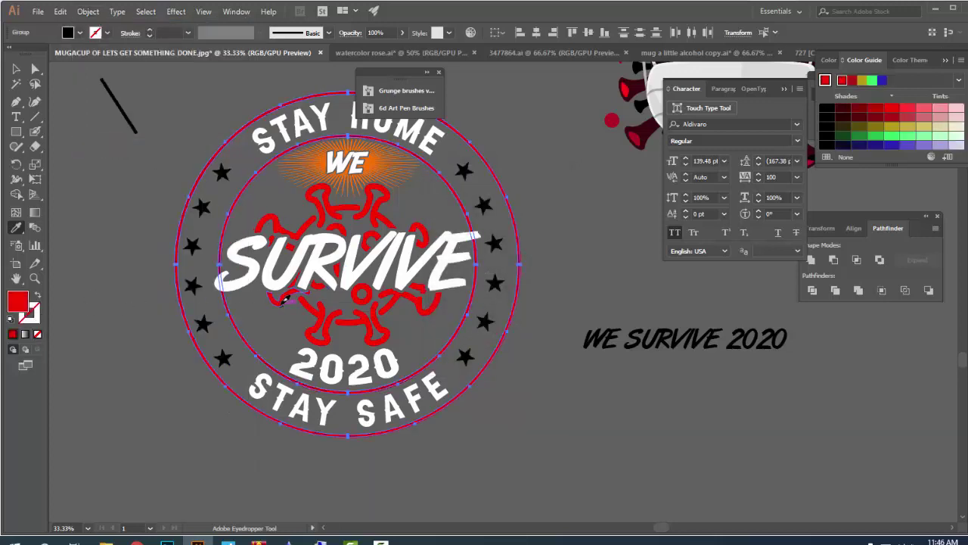
pyautogui.keyDown('ctrl'); pyautogui.click(102, 217); pyautogui.keyUp('ctrl')
pyautogui.moveTo(305, 274); pyautogui.dragTo(307, 339)
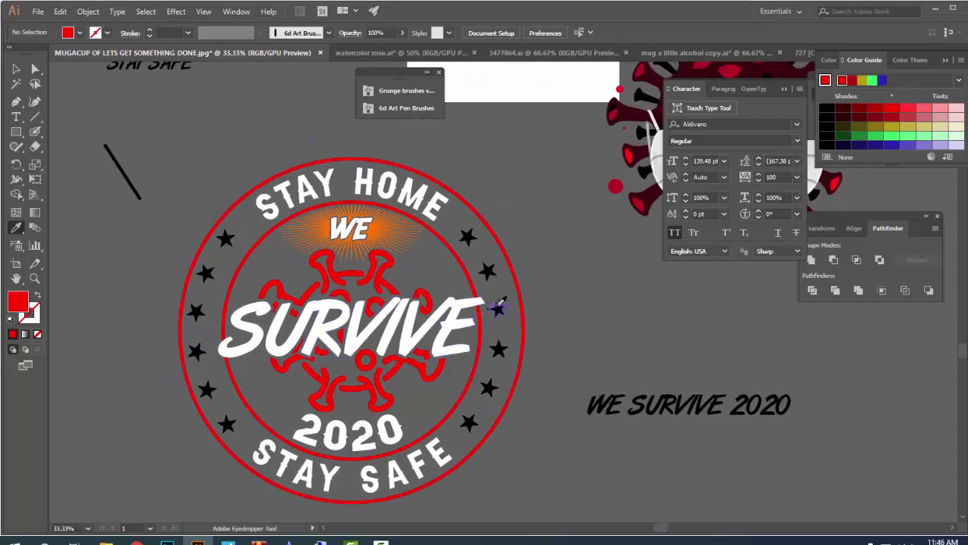
# - Eyedrop white onto the star group and the sunburst behind WE
pyautogui.keyDown('ctrl'); pyautogui.click(488, 270); pyautogui.keyUp('ctrl')
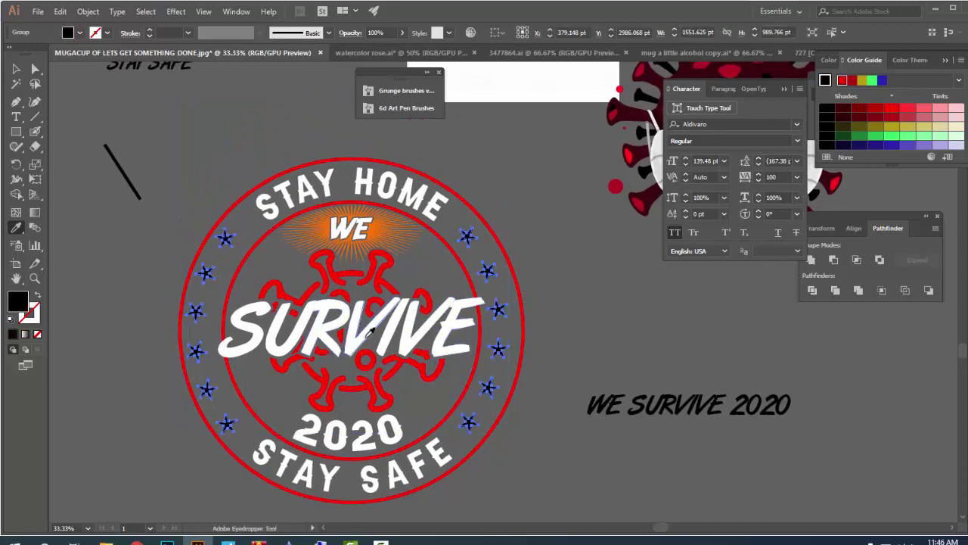
pyautogui.click(362, 327)
pyautogui.keyDown('ctrl'); pyautogui.click(605, 277); pyautogui.keyUp('ctrl')
pyautogui.moveTo(369, 352); pyautogui.dragTo(321, 286)
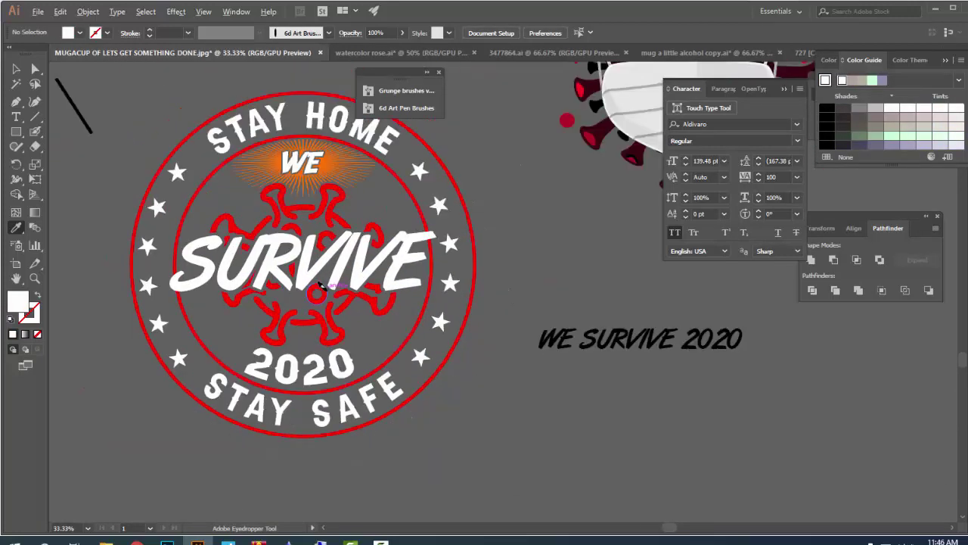
pyautogui.scroll(1, 329, 333)
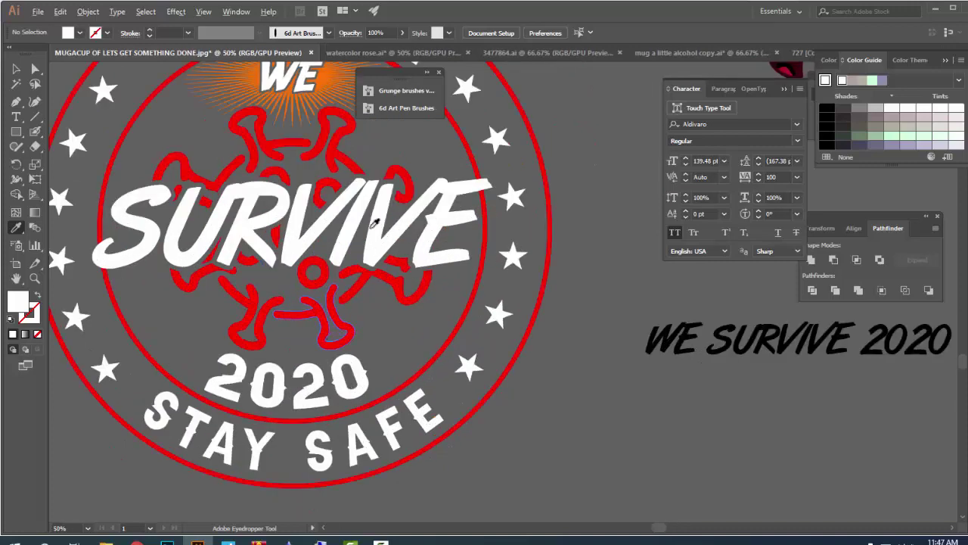
pyautogui.keyDown('ctrl'); pyautogui.click(337, 94); pyautogui.keyUp('ctrl')
pyautogui.click(338, 125)
pyautogui.keyDown('ctrl'); pyautogui.click(406, 162); pyautogui.keyUp('ctrl')
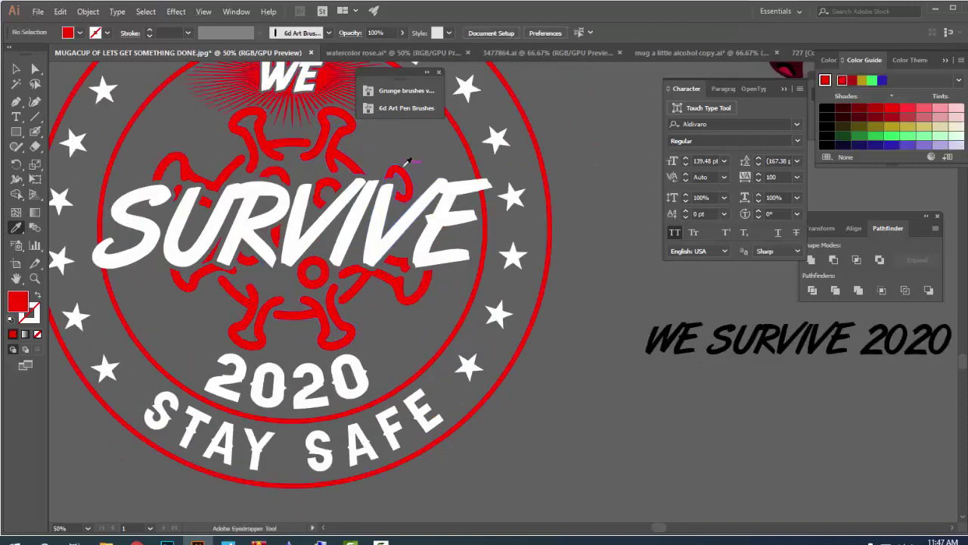
pyautogui.scroll(-2, 406, 162)
pyautogui.scroll(2, 313, 267)
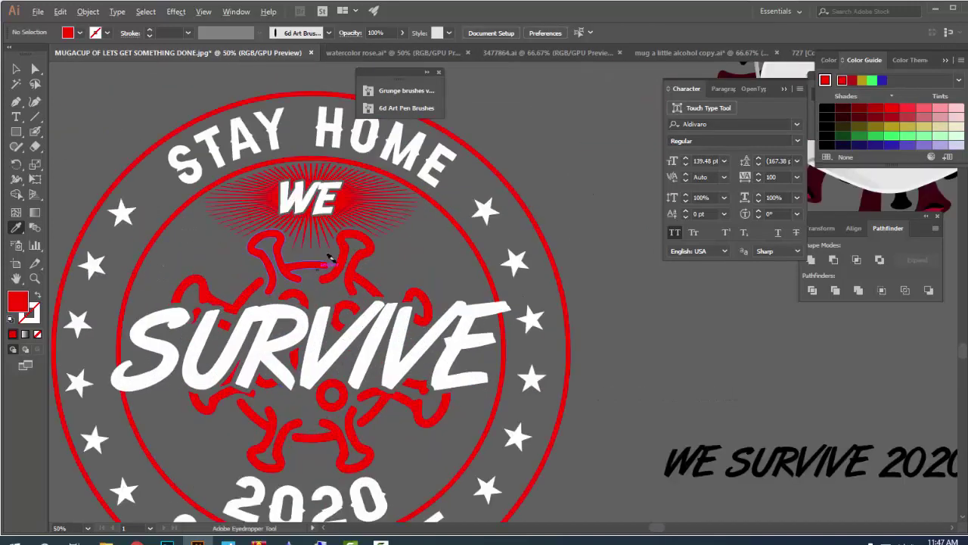
pyautogui.keyDown('ctrl'); pyautogui.click(372, 210); pyautogui.keyUp('ctrl')
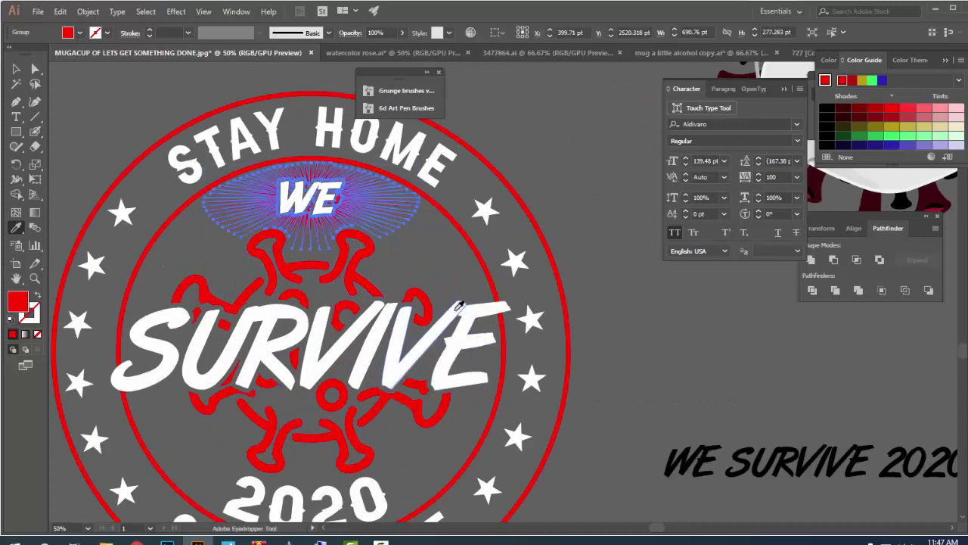
pyautogui.click(412, 340)
# - Eyedrop red onto the WE lettering
pyautogui.keyDown('ctrl'); pyautogui.click(340, 208); pyautogui.keyUp('ctrl')
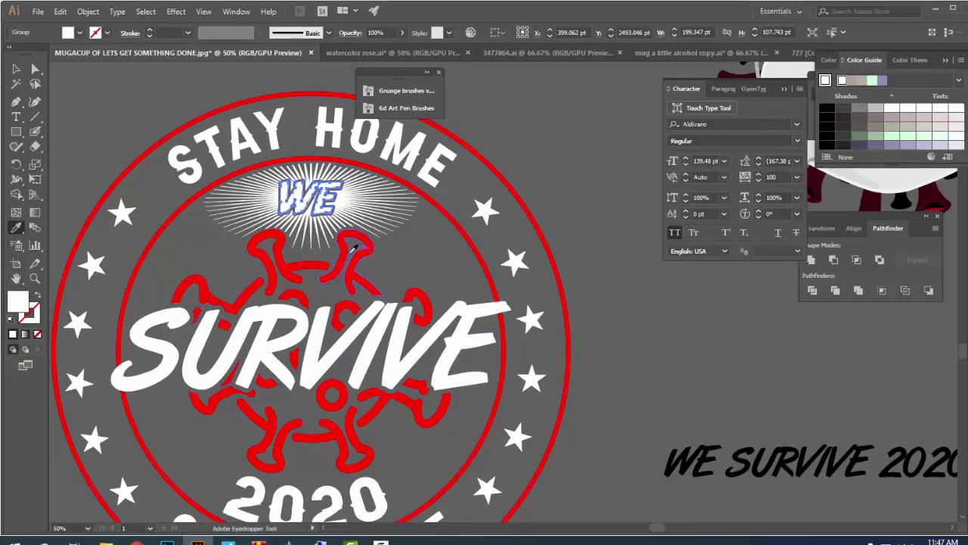
pyautogui.click(346, 244)
pyautogui.keyDown('ctrl'); pyautogui.click(421, 267); pyautogui.keyUp('ctrl')
pyautogui.scroll(-1, 421, 267)
pyautogui.moveTo(436, 272); pyautogui.dragTo(405, 255)
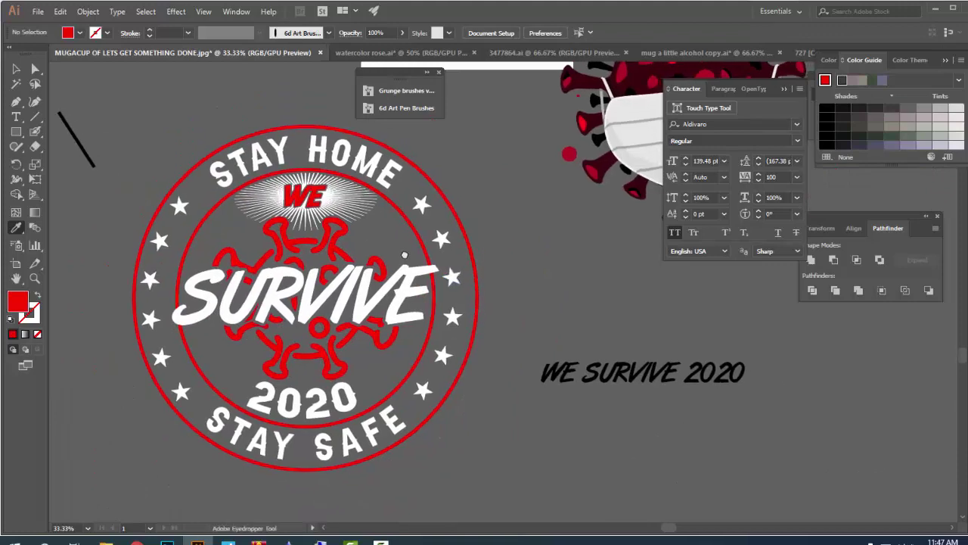
pyautogui.scroll(1, 363, 378)
pyautogui.scroll(-1, 302, 437)
pyautogui.press('space')
pyautogui.moveTo(299, 321); pyautogui.dragTo(283, 290)
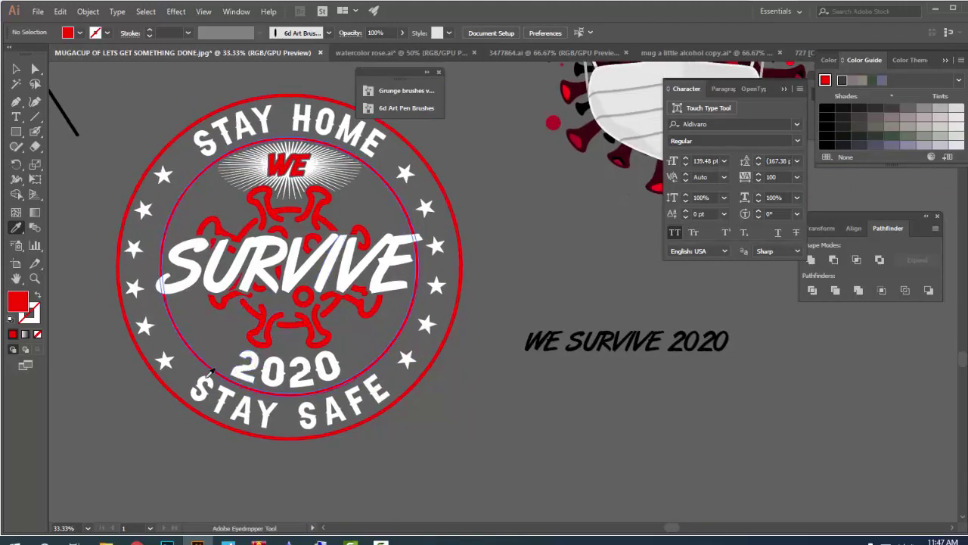
# - Select all the badge elements and centre them horizontally
pyautogui.click(15, 68)
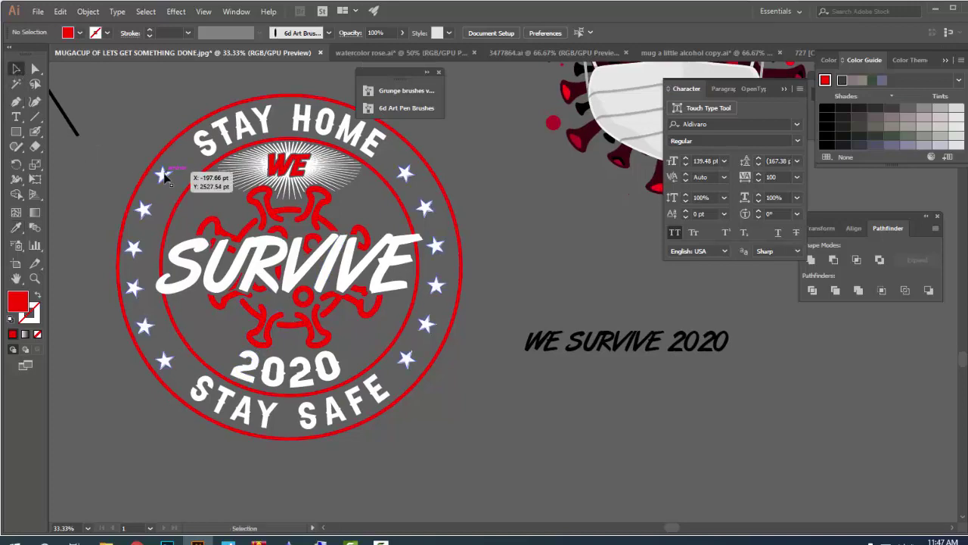
pyautogui.click(162, 176)
pyautogui.moveTo(449, 457); pyautogui.dragTo(408, 375)
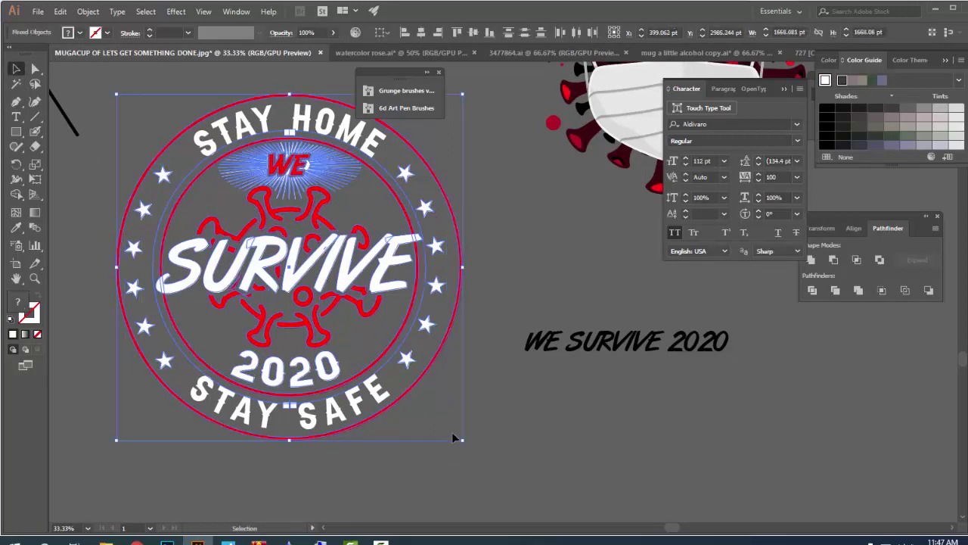
pyautogui.click(421, 33)
pyautogui.click(513, 222)
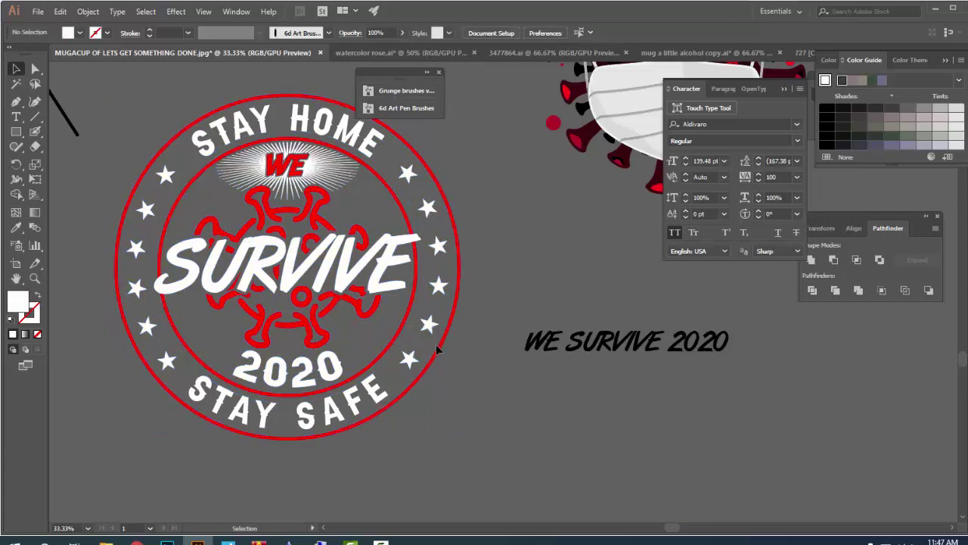
# - Select the SURVIVE text group and give it a 6 pt outline stroke
pyautogui.scroll(1, 401, 295)
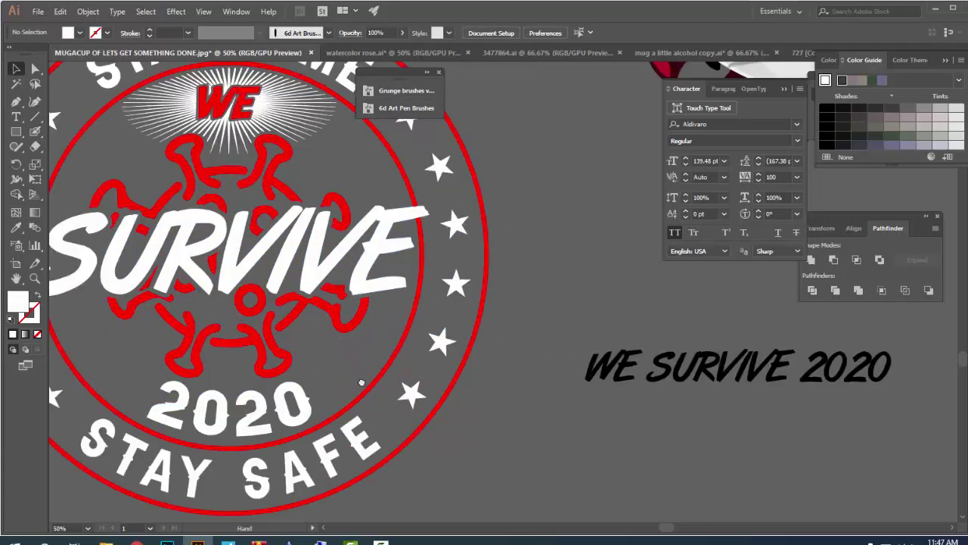
pyautogui.scroll(2, 362, 382)
pyautogui.scroll(3, 465, 302)
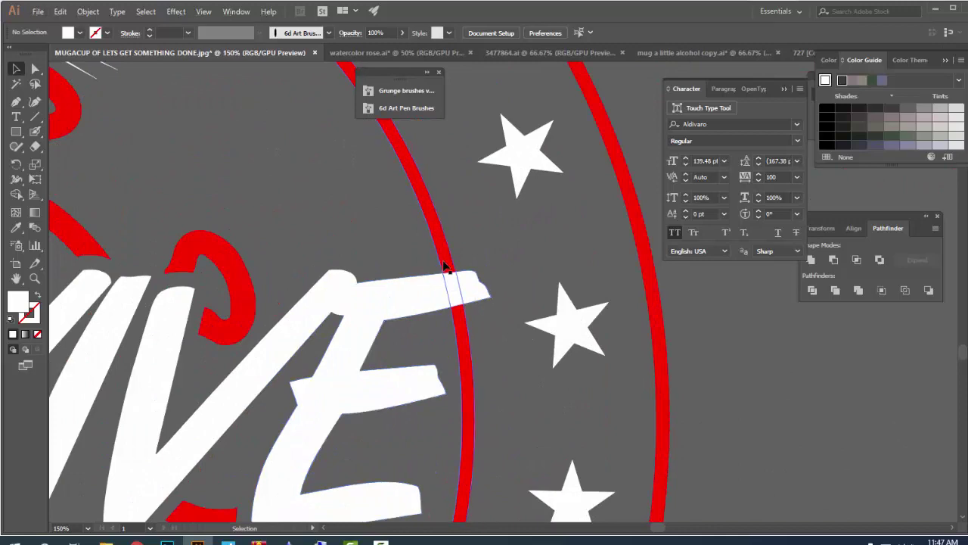
pyautogui.click(445, 267)
pyautogui.scroll(-2, 445, 272)
pyautogui.hscroll(-5, 329, 325)
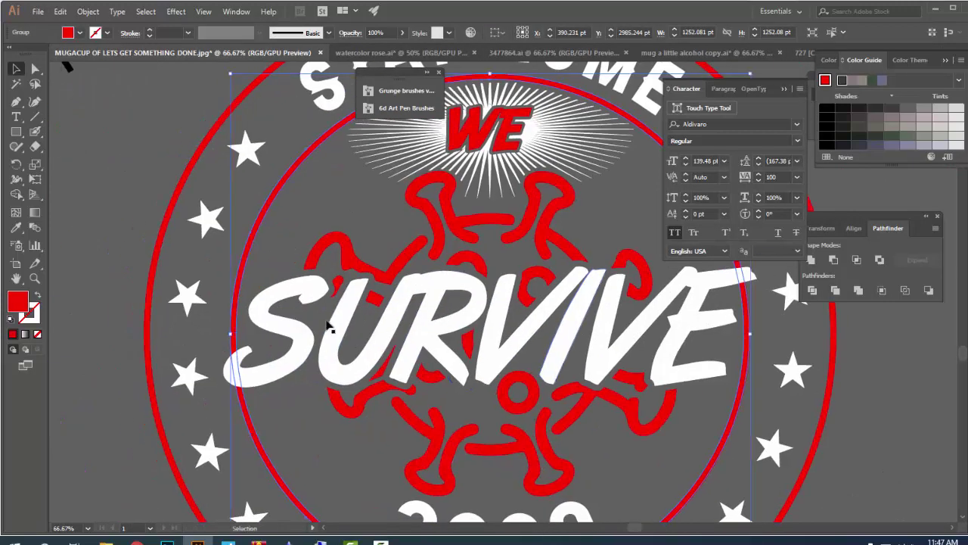
pyautogui.scroll(1, 329, 325)
pyautogui.scroll(1, 281, 373)
pyautogui.scroll(-1, 288, 371)
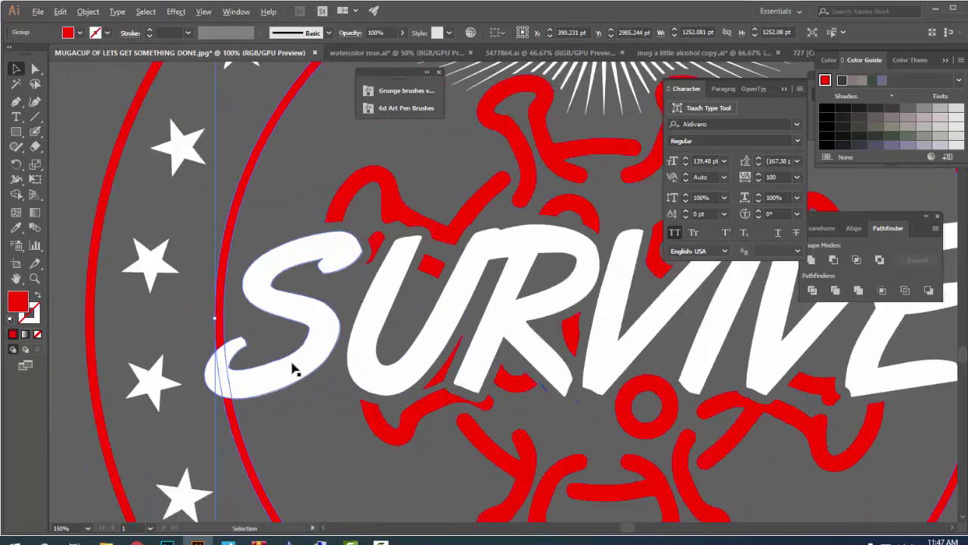
pyautogui.click(297, 368)
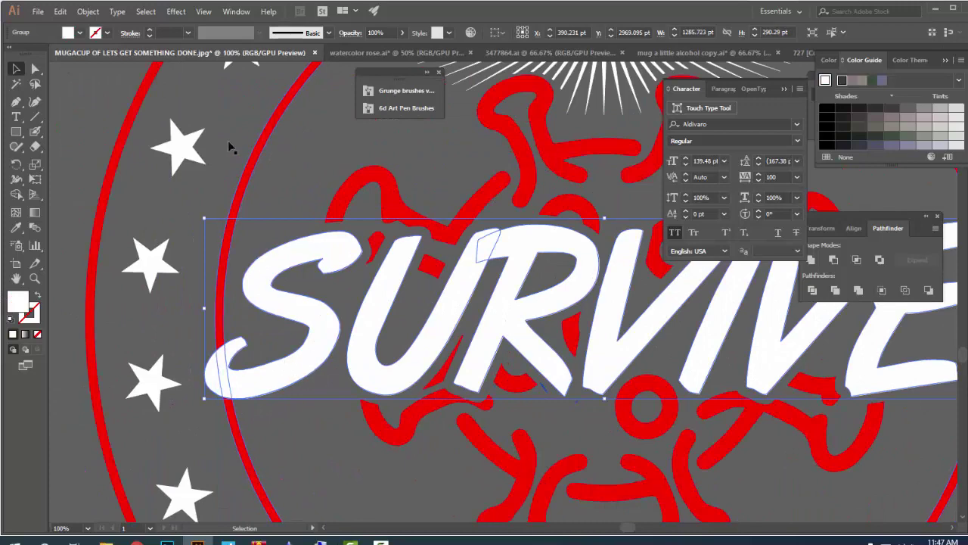
pyautogui.press('a')
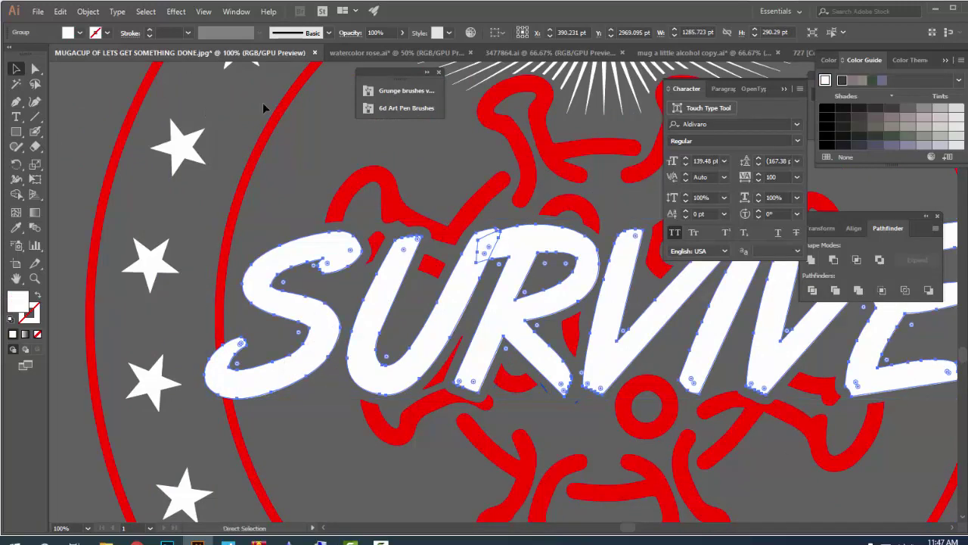
pyautogui.press('v')
pyautogui.click(149, 31)
pyautogui.click(148, 31)
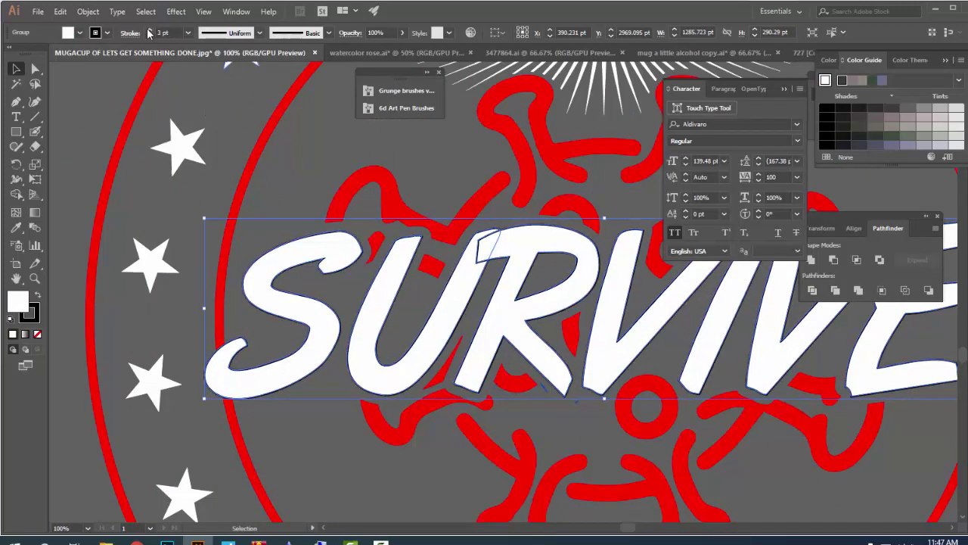
pyautogui.click(148, 31)
pyautogui.click(149, 31)
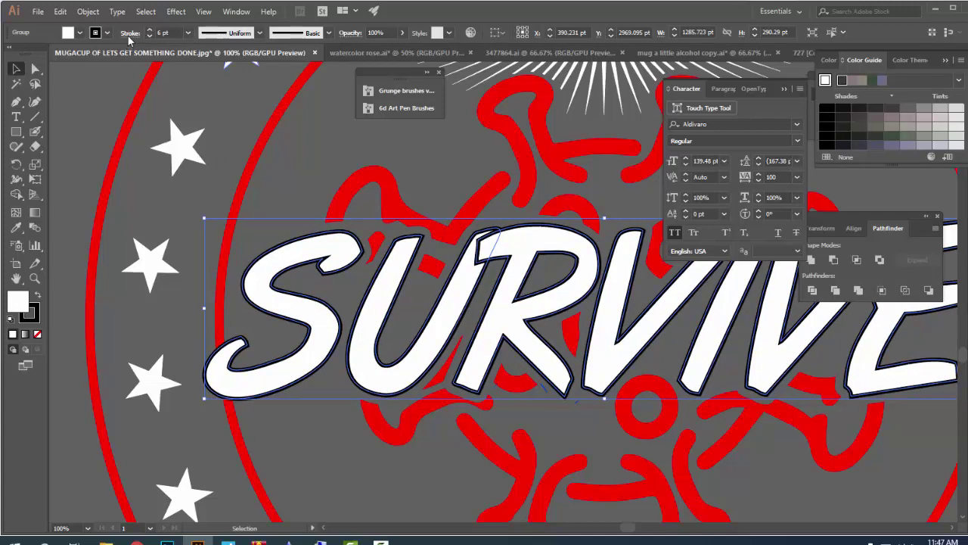
# - Make the SURVIVE stroke round-cornered, aligned outside, and 9 pt thick
pyautogui.click(130, 33)
pyautogui.click(76, 99)
pyautogui.click(63, 81)
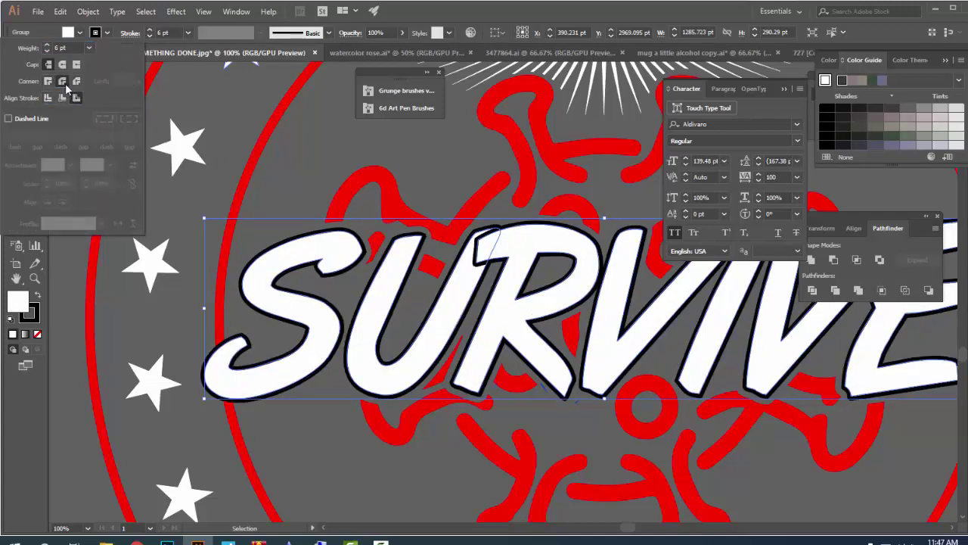
pyautogui.click(149, 29)
pyautogui.click(149, 29)
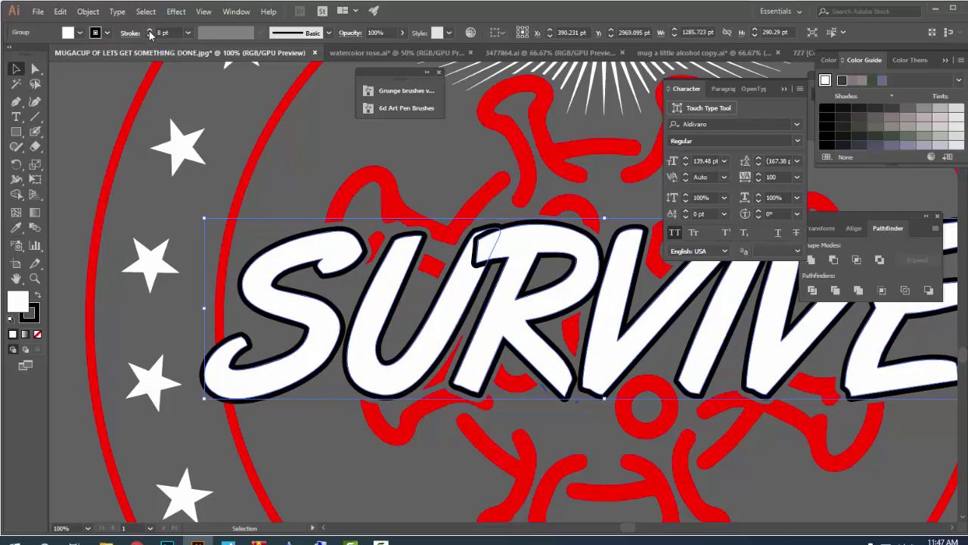
pyautogui.click(149, 29)
# - Expand SURVIVE's appearance into shapes and unite them with Pathfinder
pyautogui.click(88, 11)
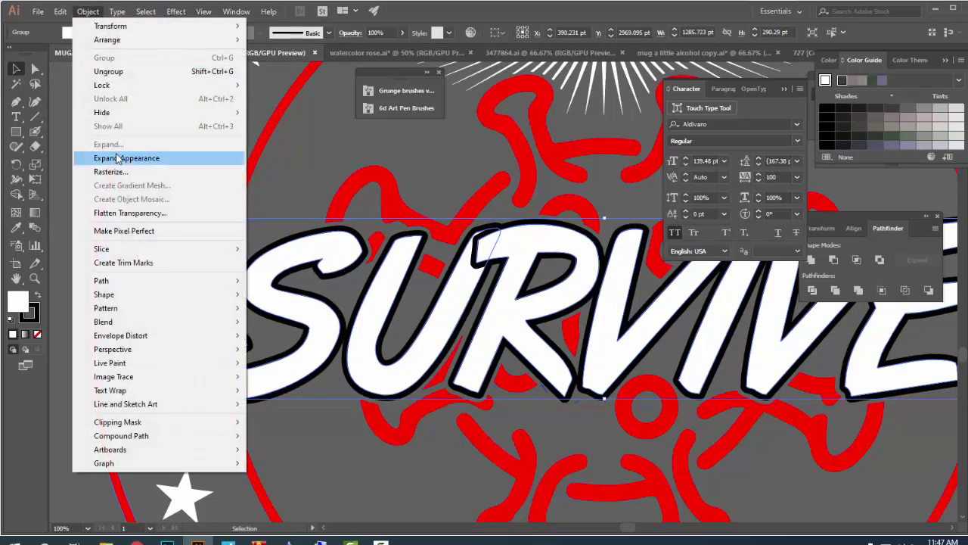
pyautogui.click(121, 158)
pyautogui.click(810, 261)
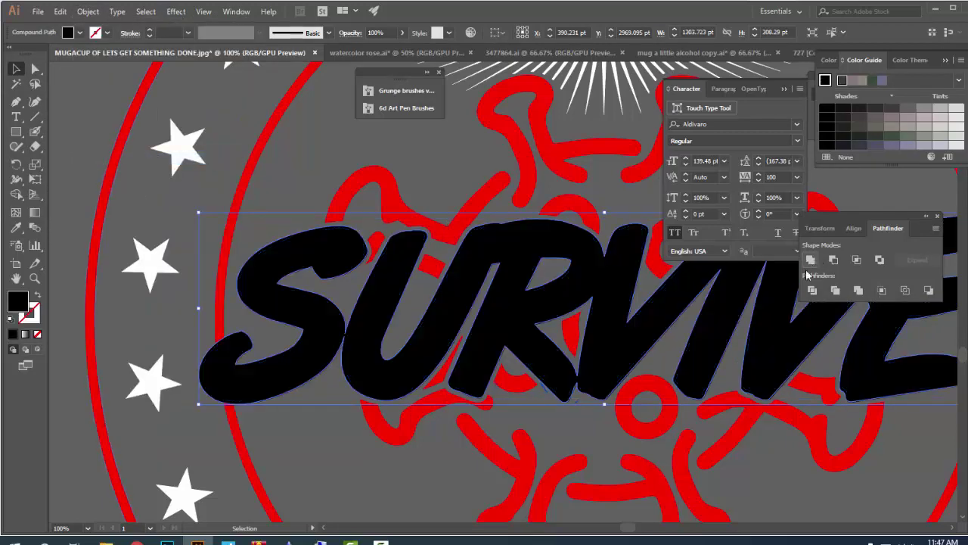
# - Add the red ring to the selection and Shape Builder-merge the overlap at the S's left end
pyautogui.hotkey('ctrl', '-')
pyautogui.hscroll(3, 442, 408)
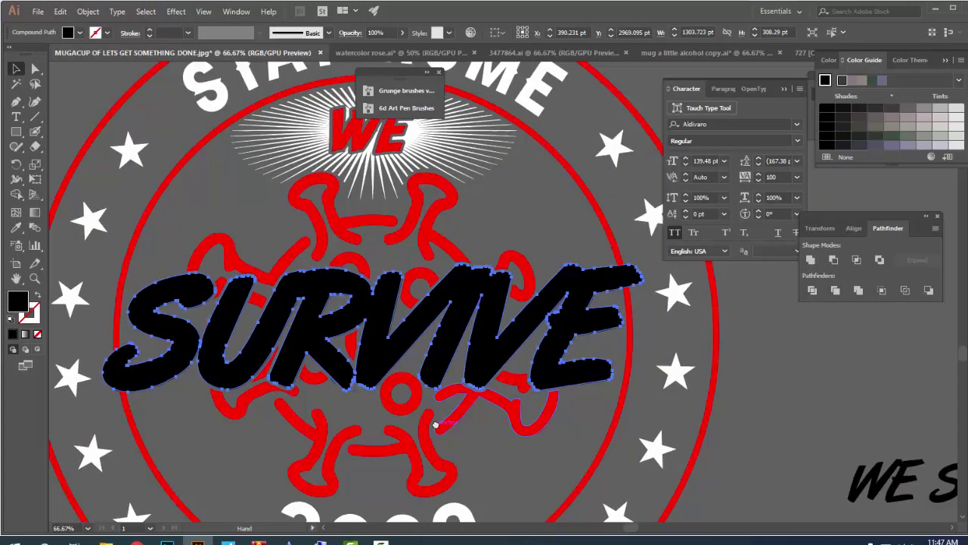
pyautogui.keyDown('shift'); pyautogui.click(628, 308); pyautogui.keyUp('shift')
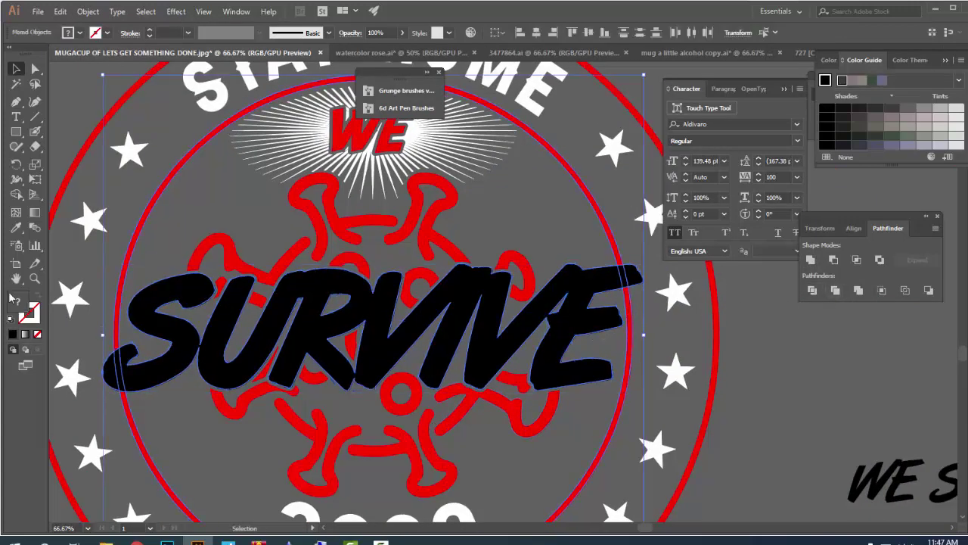
pyautogui.click(16, 194)
pyautogui.hotkey('ctrl', '+')
pyautogui.hotkey('ctrl', '+')
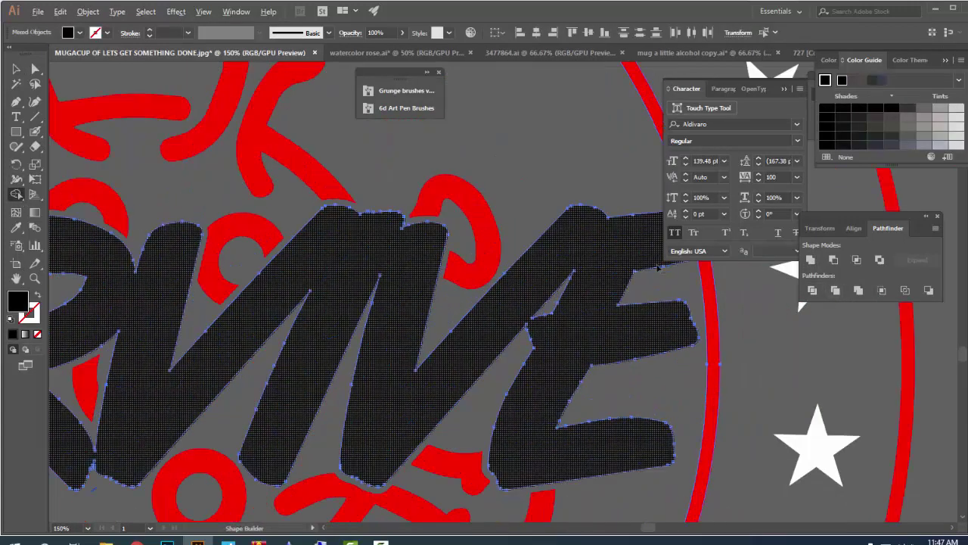
pyautogui.scroll(-3, 529, 321)
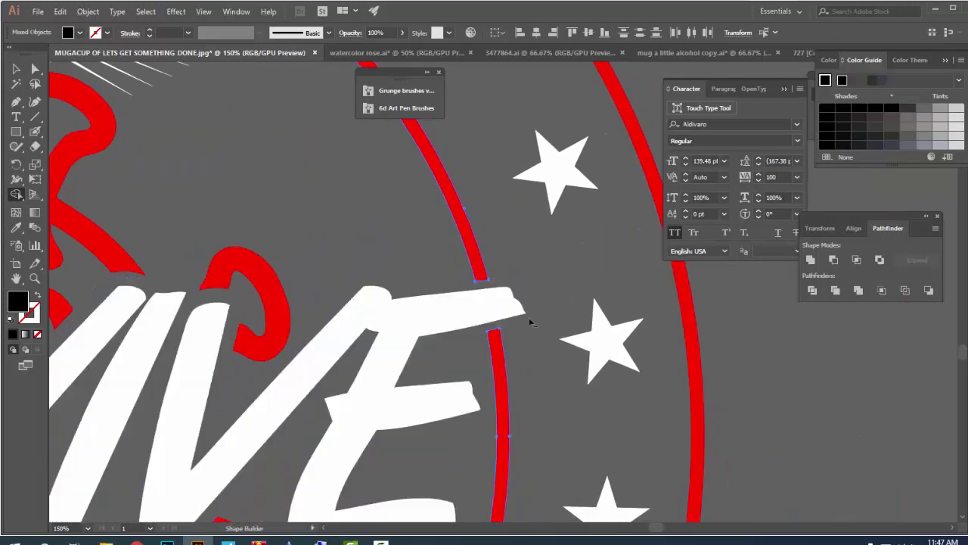
pyautogui.hscroll(-5, 429, 371)
pyautogui.hscroll(-5, 231, 390)
pyautogui.hscroll(-3, 453, 413)
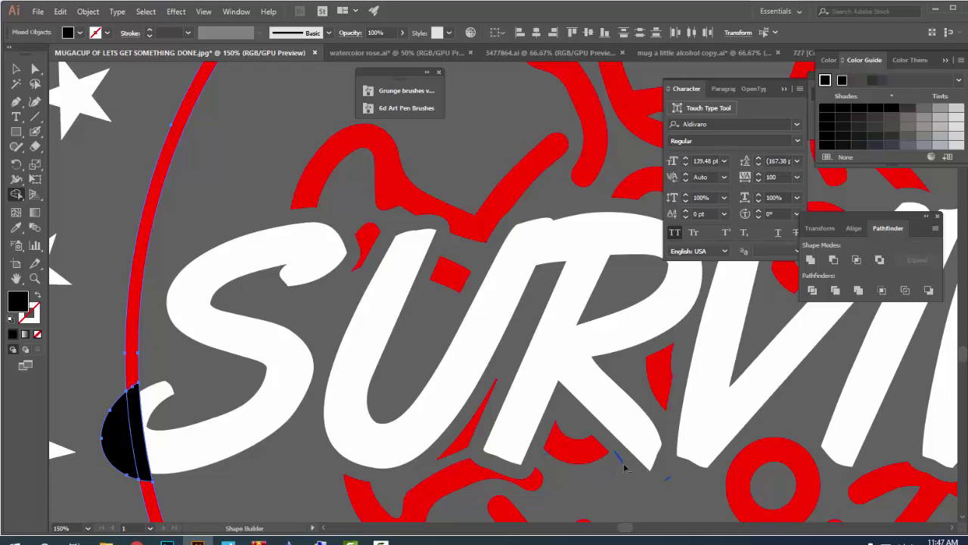
pyautogui.moveTo(113, 441); pyautogui.dragTo(177, 439)
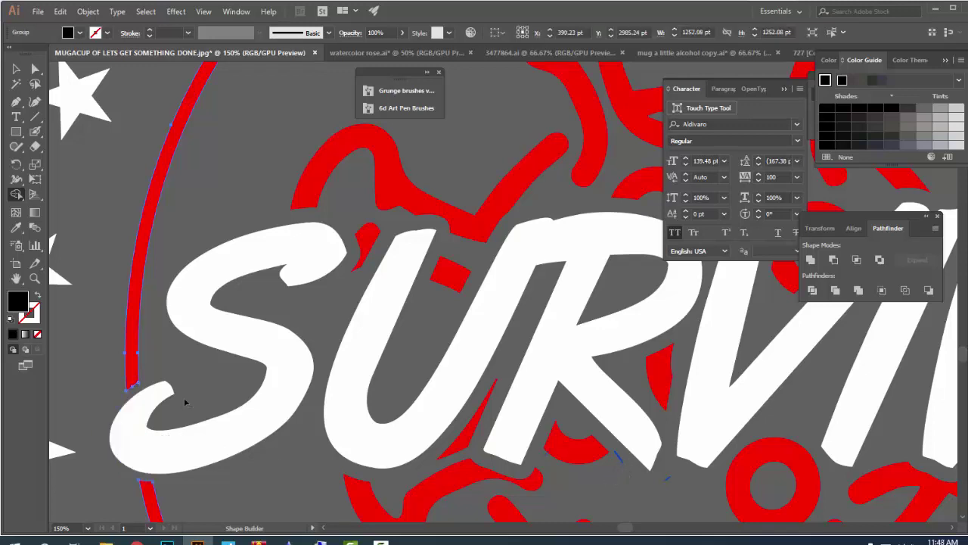
pyautogui.scroll(-1, 189, 404)
pyautogui.scroll(-3, 189, 404)
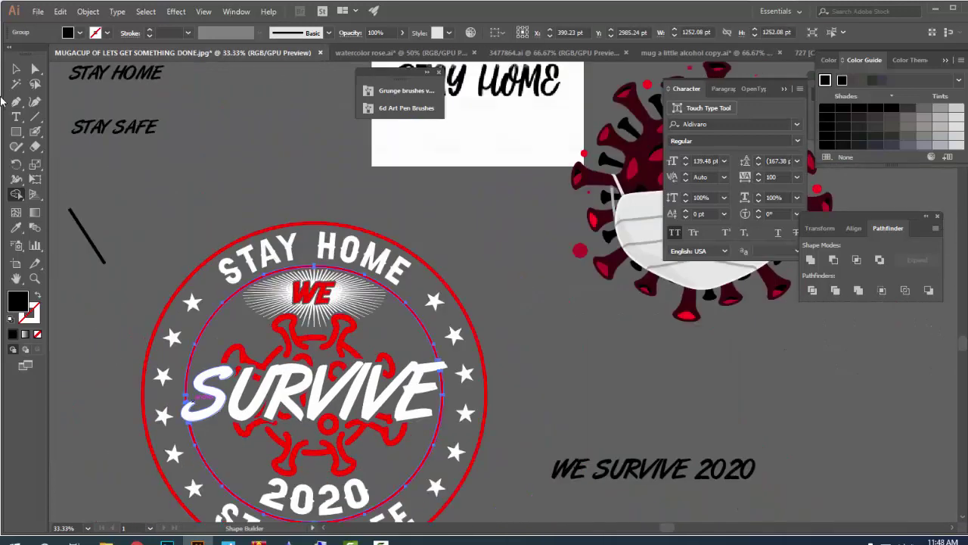
# - Marquee-select all the badge pieces and group them into one object
pyautogui.click(16, 69)
pyautogui.click(224, 114)
pyautogui.scroll(-1, 236, 214)
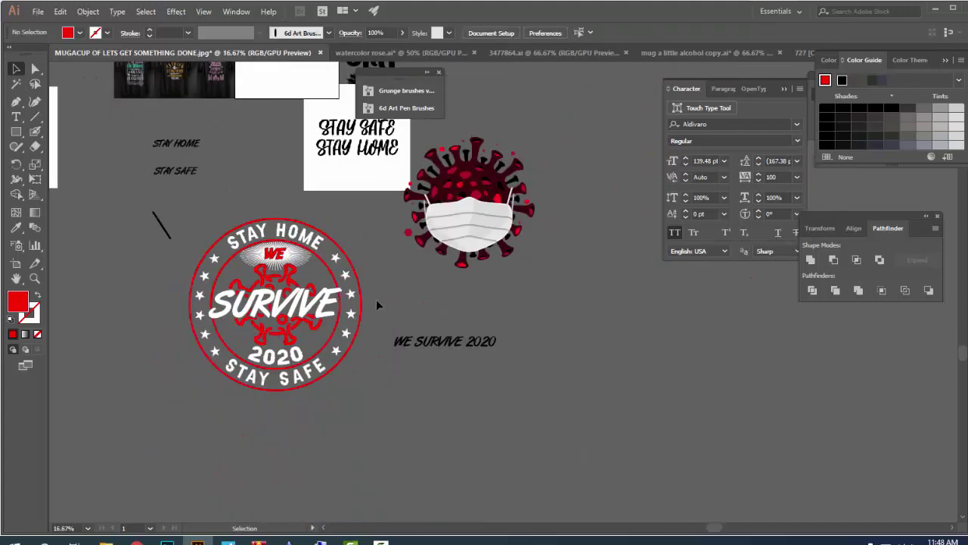
pyautogui.scroll(2, 303, 291)
pyautogui.scroll(-1, 314, 324)
pyautogui.scroll(1, 372, 389)
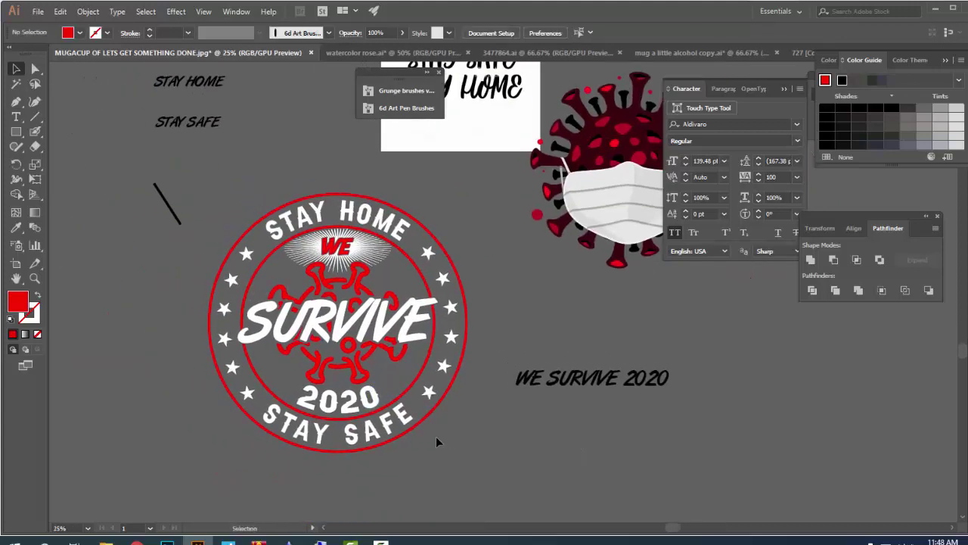
pyautogui.scroll(-1, 434, 438)
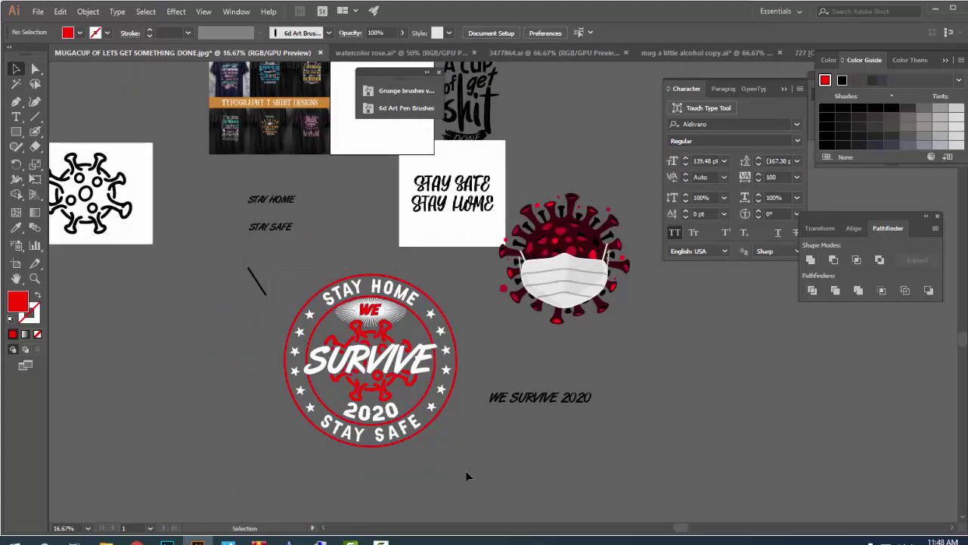
pyautogui.moveTo(464, 475); pyautogui.dragTo(445, 400)
pyautogui.rightClick(410, 347)
pyautogui.click(454, 436)
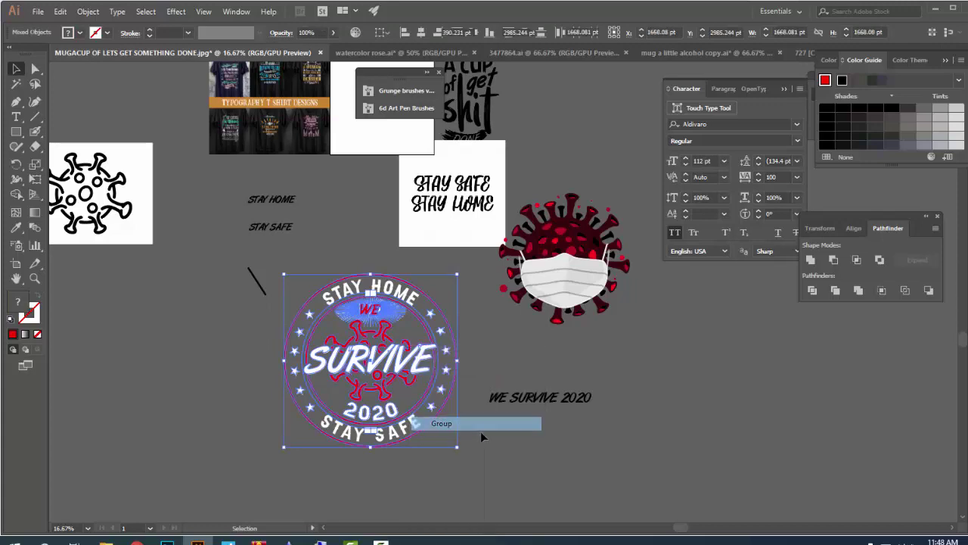
pyautogui.click(412, 453)
# - Reselect the whole badge group and switch over to Photoshop
pyautogui.scroll(1, 412, 446)
pyautogui.scroll(-1, 493, 440)
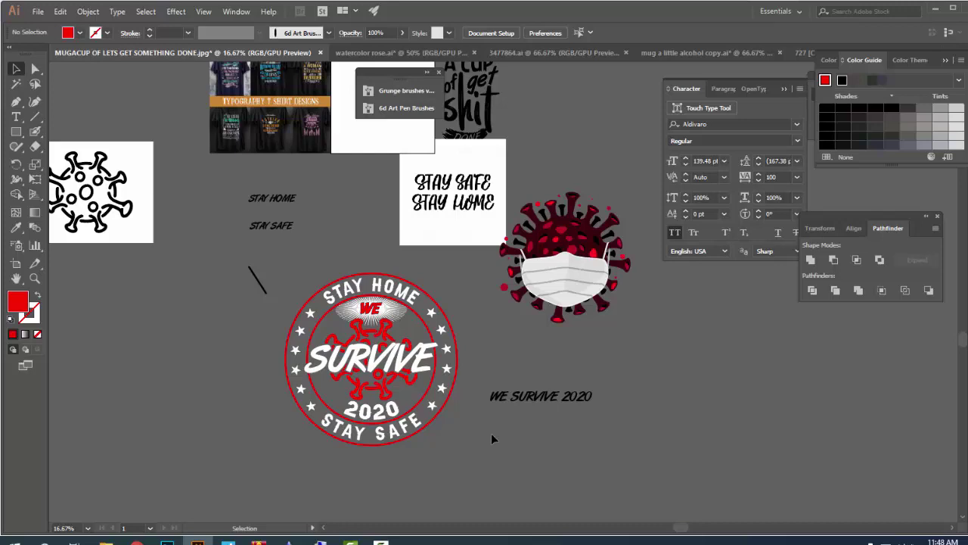
pyautogui.scroll(2, 428, 425)
pyautogui.scroll(-1, 491, 363)
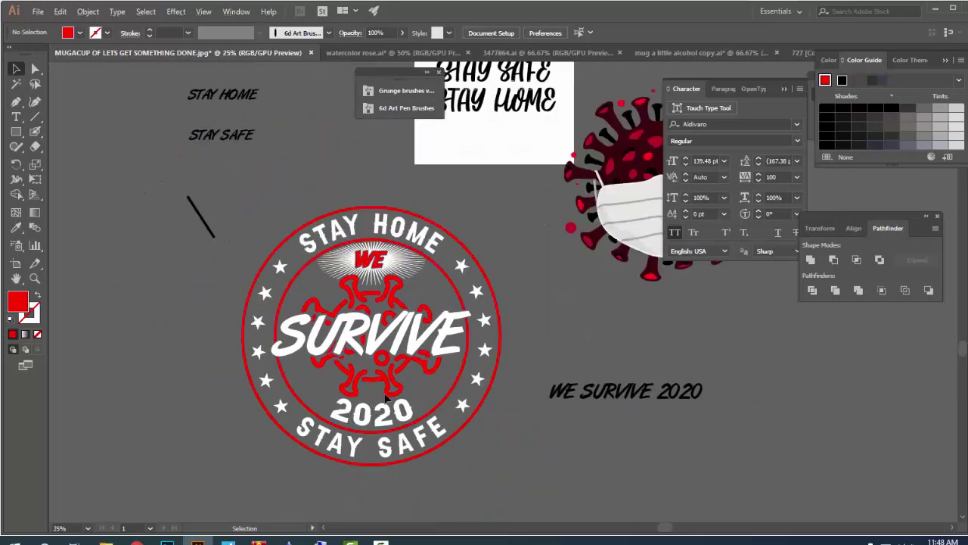
pyautogui.click(471, 461)
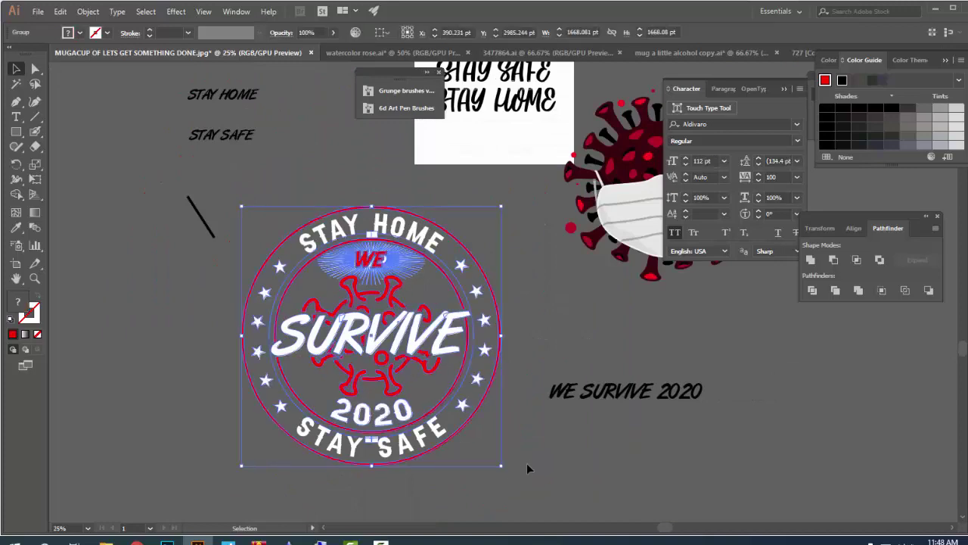
pyautogui.click(514, 452)
pyautogui.click(463, 455)
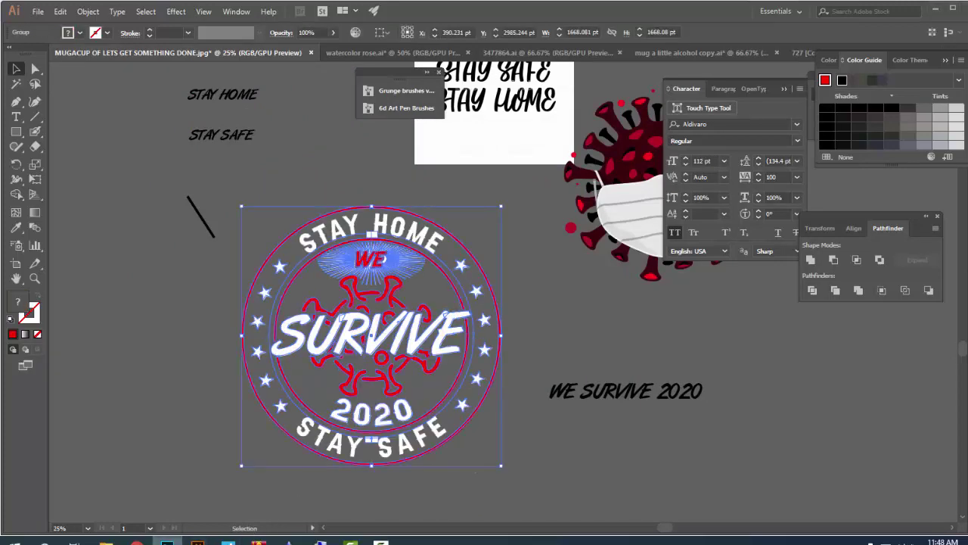
pyautogui.click(168, 542)
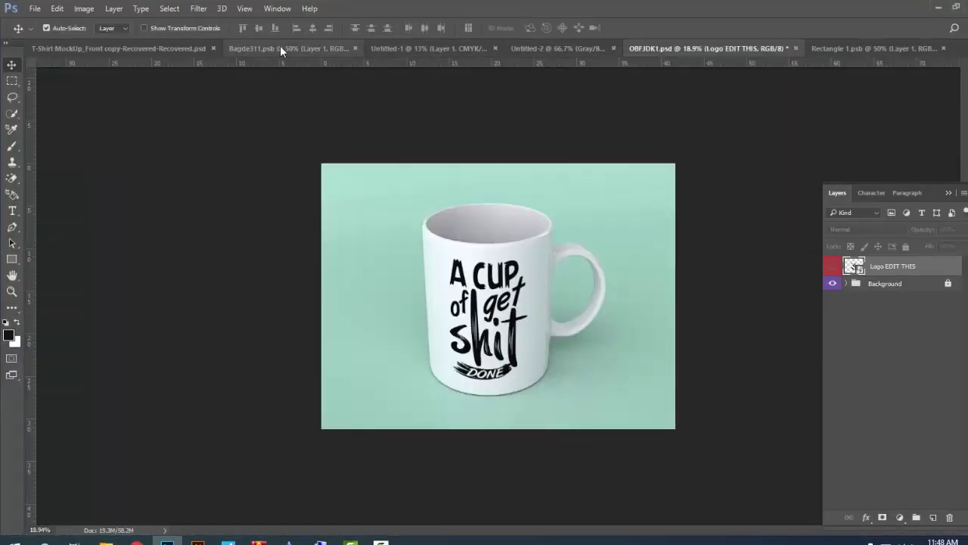
# - In the shirt's embedded design file, delete the sanitizer layer and paste the badge as pixels
pyautogui.click(155, 48)
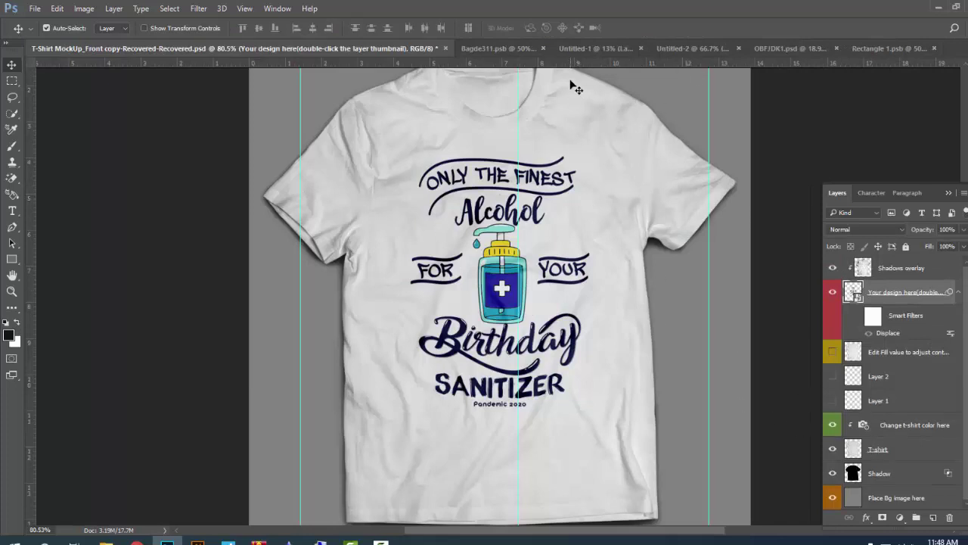
pyautogui.click(476, 44)
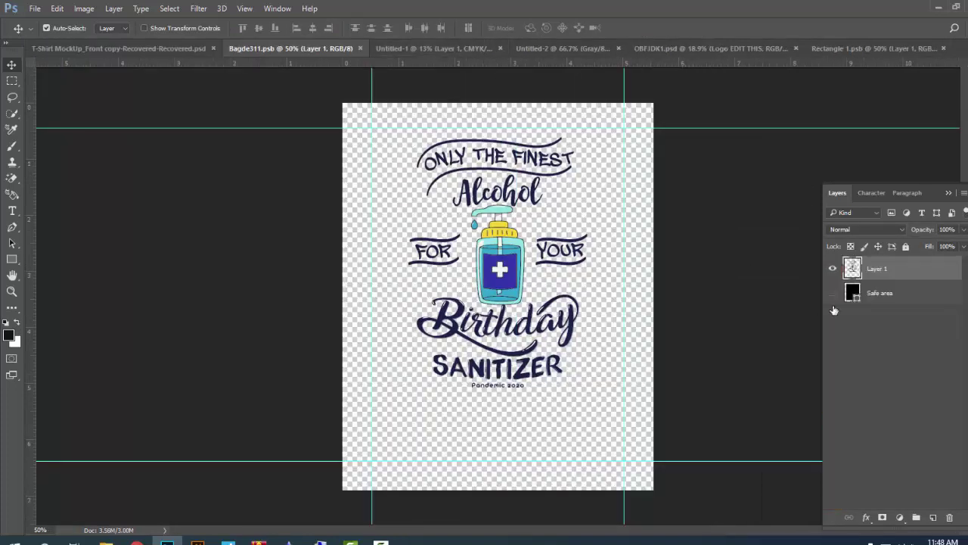
pyautogui.moveTo(867, 271); pyautogui.dragTo(949, 517)
pyautogui.hotkey('ctrl', 'v')
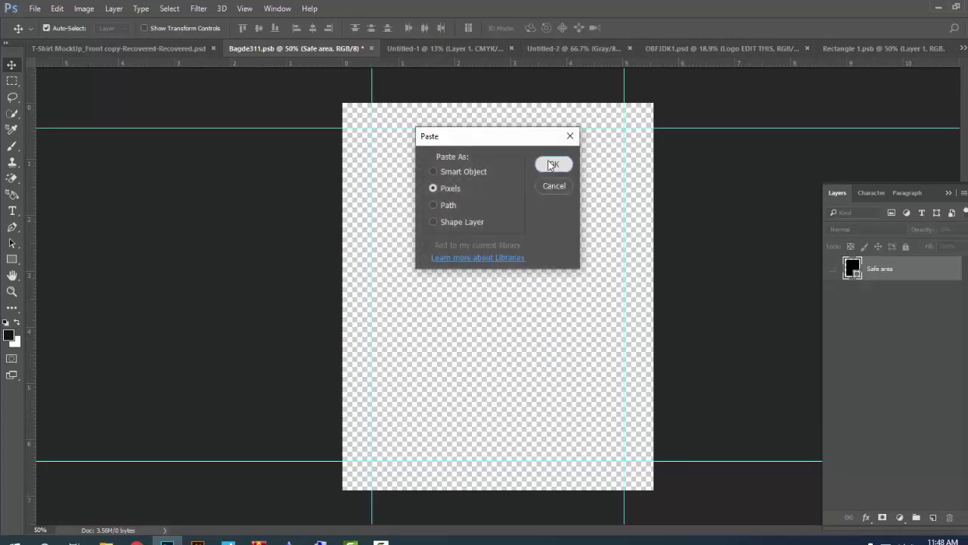
pyautogui.click(552, 163)
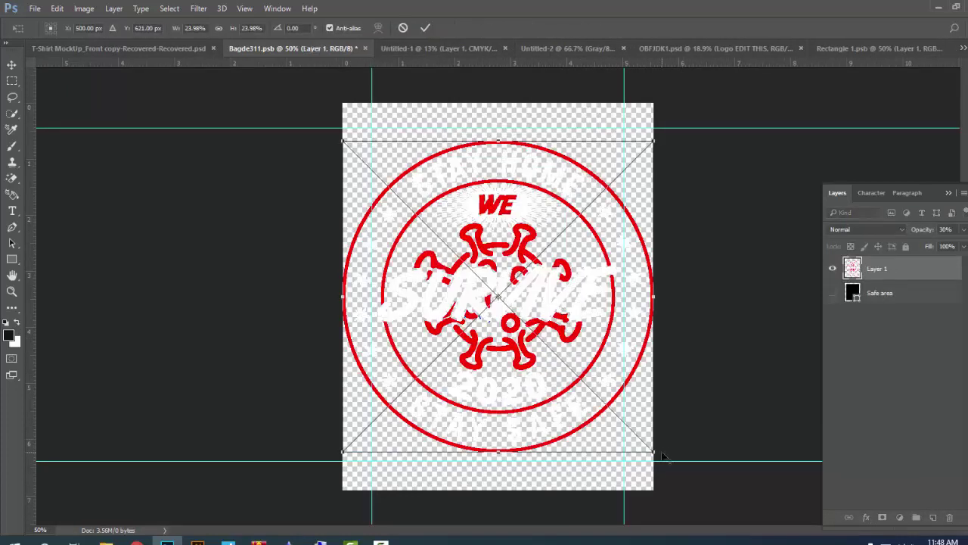
# - Scale the badge to about 13%, move it top-centre, save, and return to the mockup
pyautogui.moveTo(564, 425); pyautogui.dragTo(549, 417)
pyautogui.moveTo(519, 288); pyautogui.dragTo(515, 227)
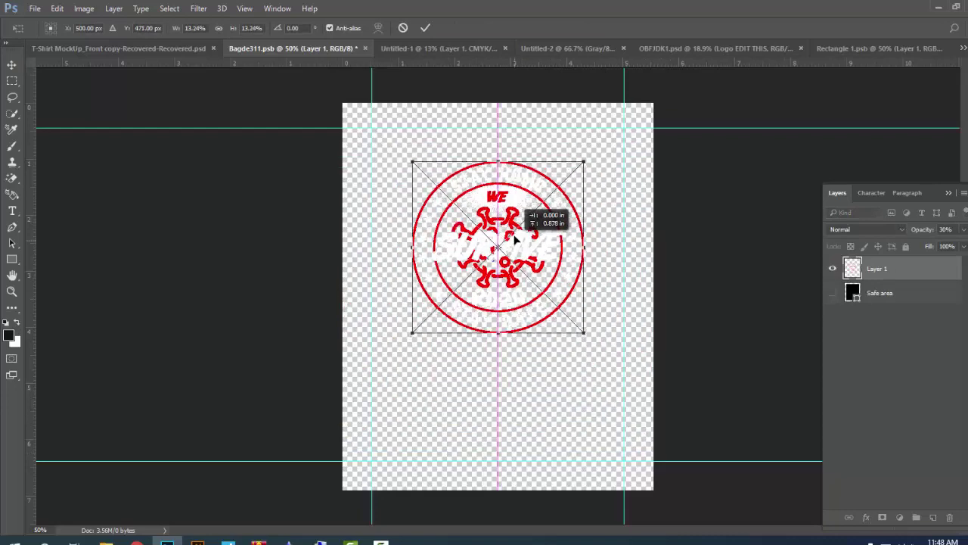
pyautogui.click(425, 28)
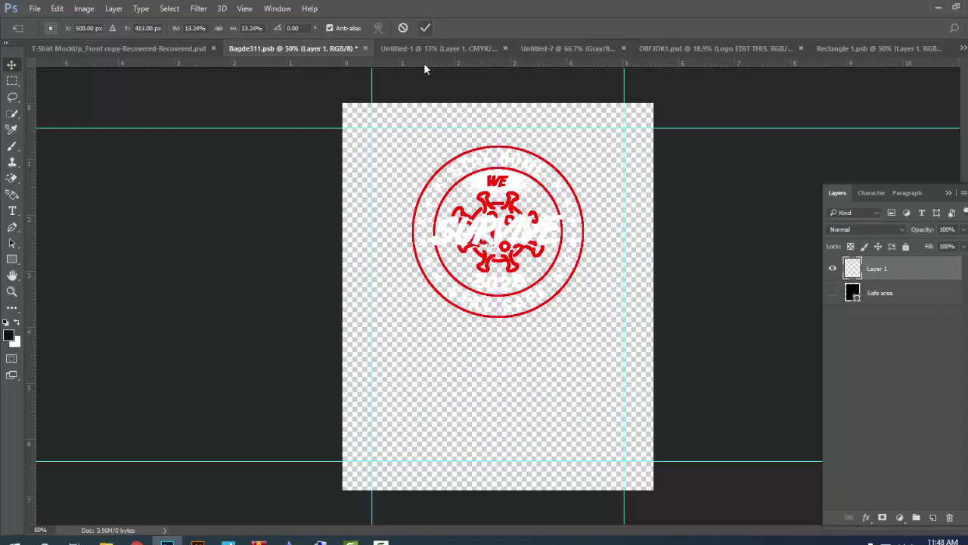
pyautogui.hotkey('ctrl', 's')
pyautogui.click(529, 188)
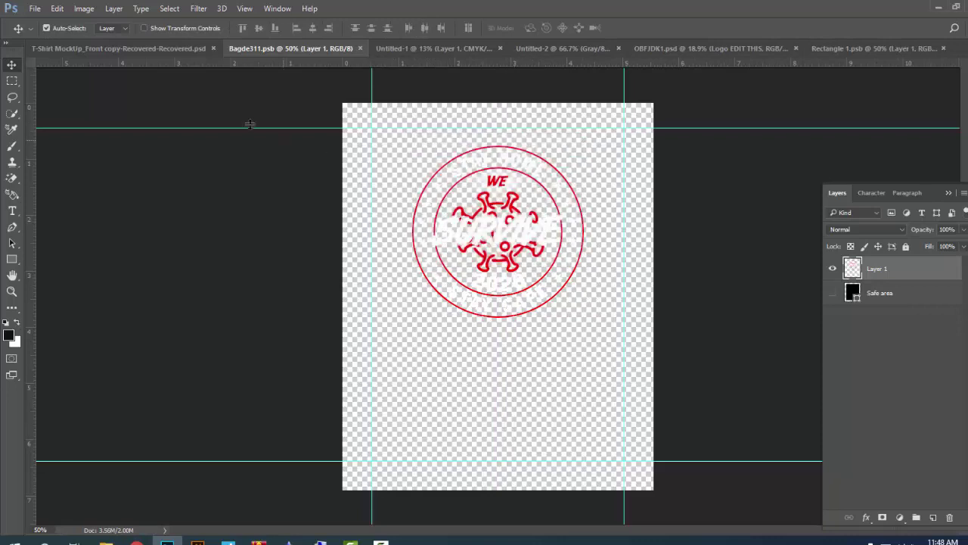
pyautogui.click(170, 50)
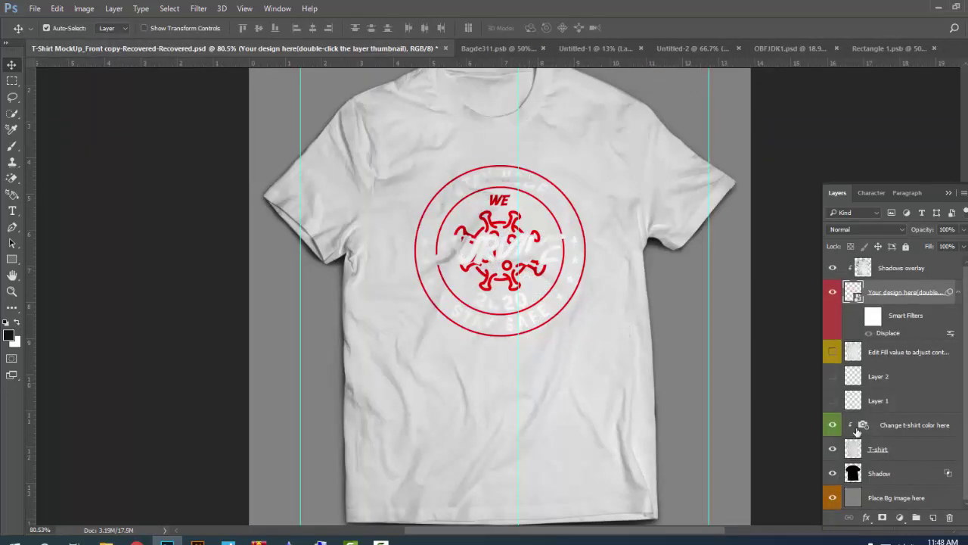
# - Set the shirt's photo filter to near-black 111111 and turn on the 'Edit Fill value' texture layer
pyautogui.doubleClick(863, 427)
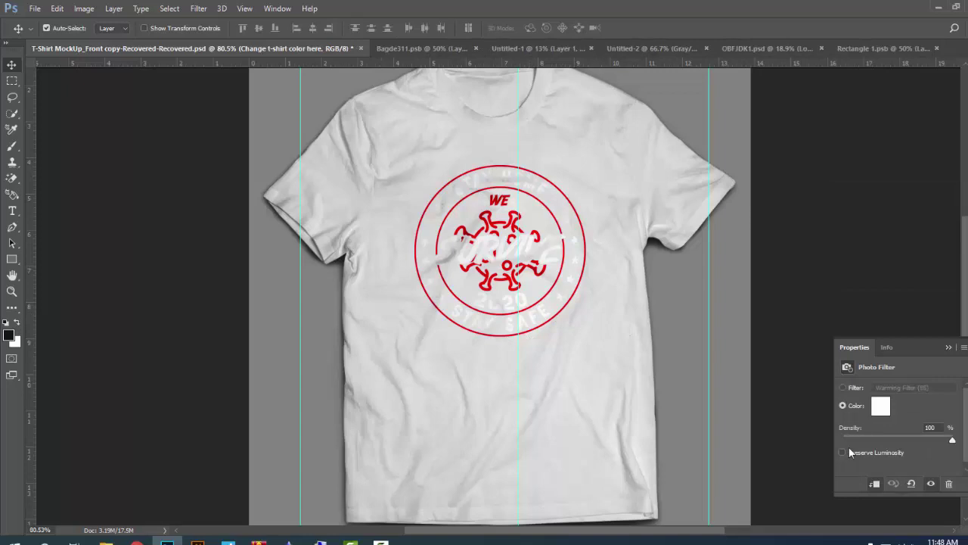
pyautogui.click(881, 406)
pyautogui.moveTo(595, 391); pyautogui.dragTo(580, 381)
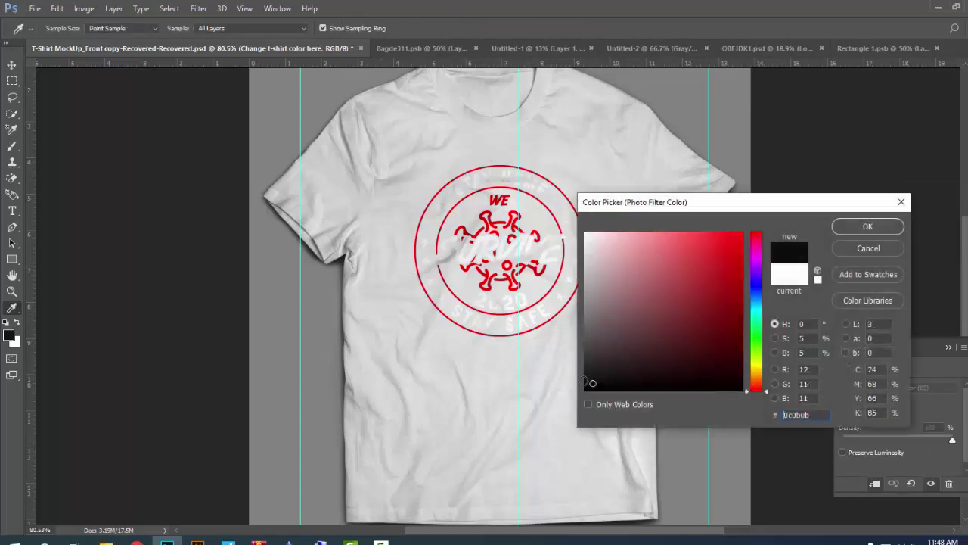
pyautogui.click(789, 274)
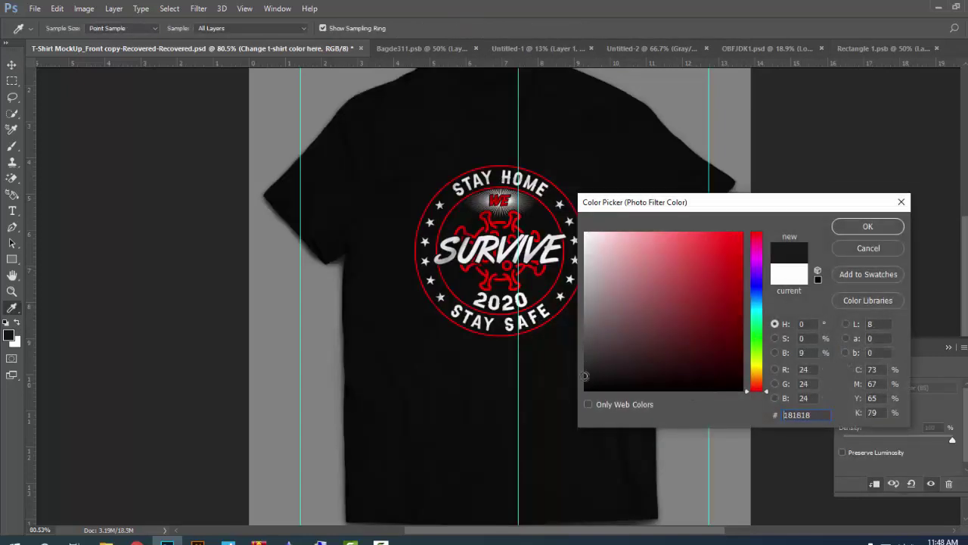
pyautogui.click(585, 380)
pyautogui.click(867, 226)
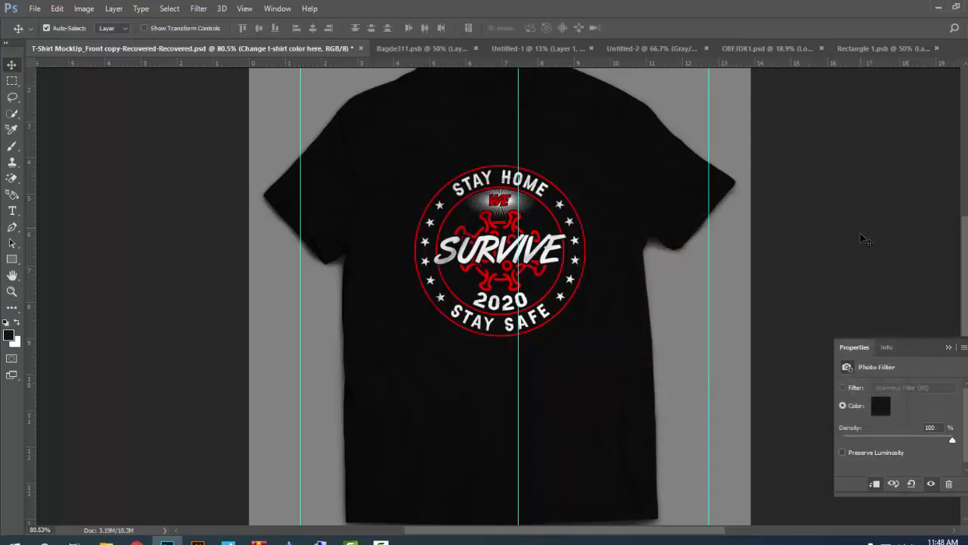
pyautogui.press('F7')
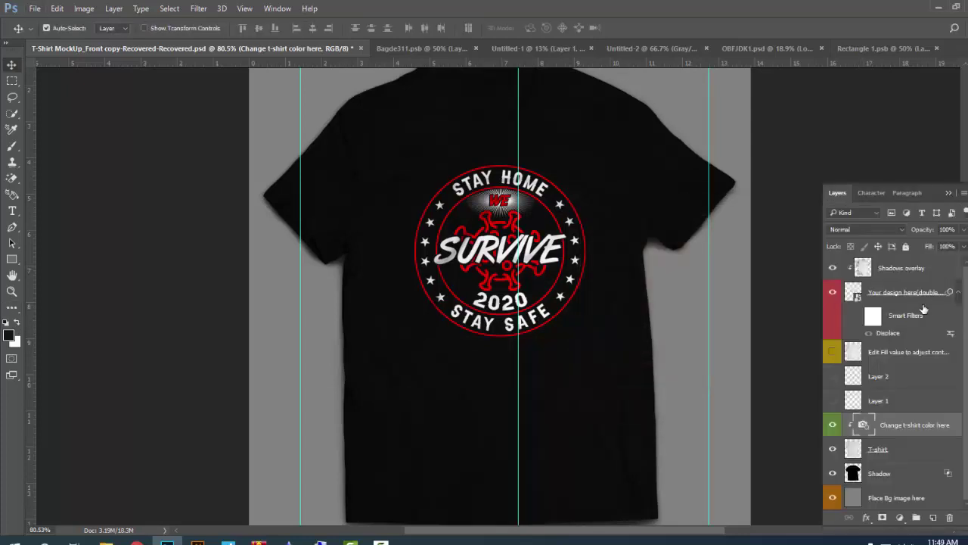
pyautogui.click(833, 352)
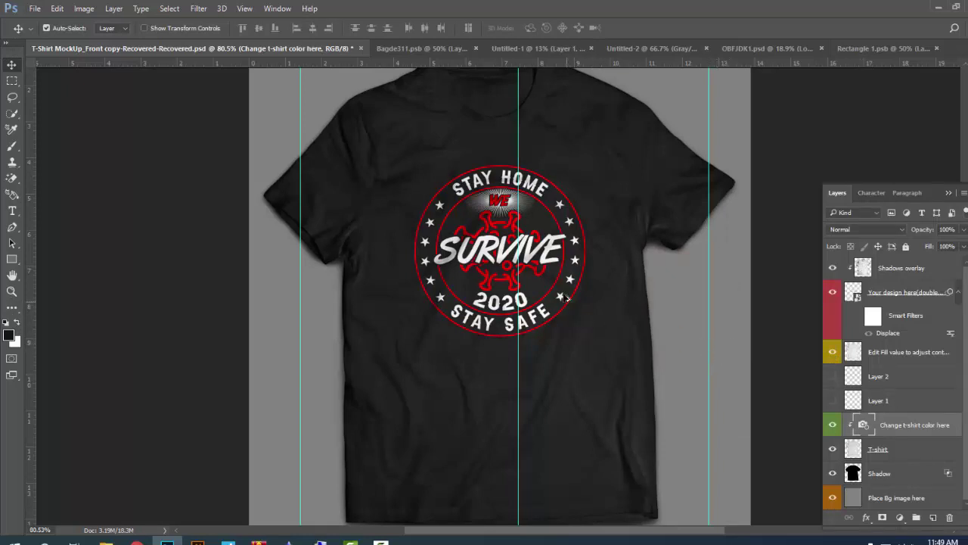
# - Inspect the finished dark-shirt mockup, then return to Illustrator zoomed out to 12.5%
pyautogui.scroll(-1, 566, 295)
pyautogui.scroll(-1, 565, 295)
pyautogui.scroll(-1, 571, 310)
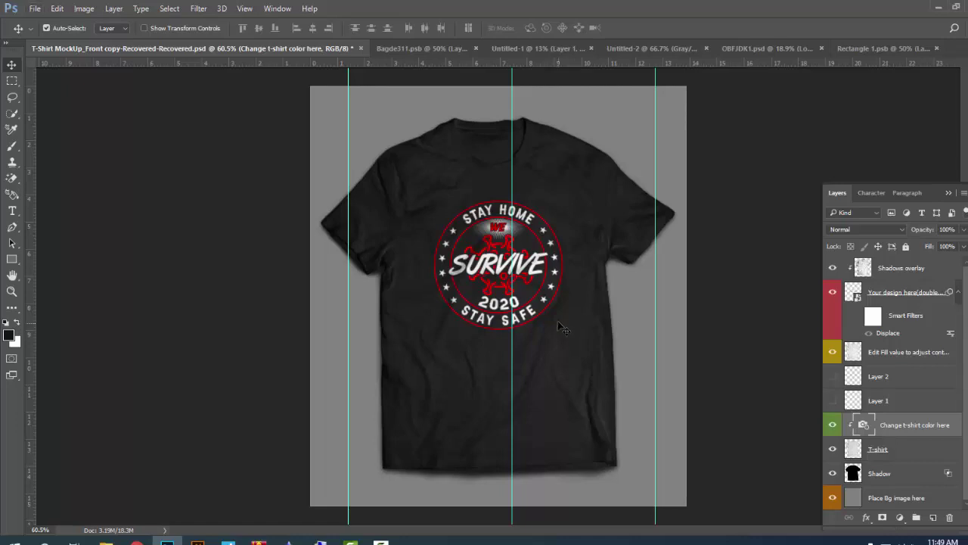
pyautogui.scroll(1, 574, 323)
pyautogui.scroll(1, 560, 310)
pyautogui.scroll(1, 546, 301)
pyautogui.scroll(1, 546, 301)
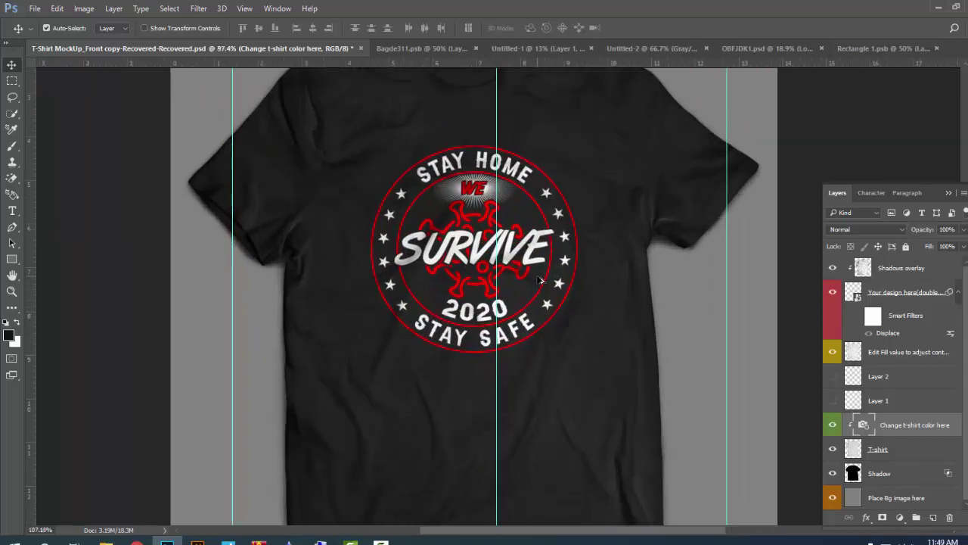
pyautogui.scroll(-1, 546, 306)
pyautogui.scroll(-1, 546, 310)
pyautogui.scroll(-1, 546, 316)
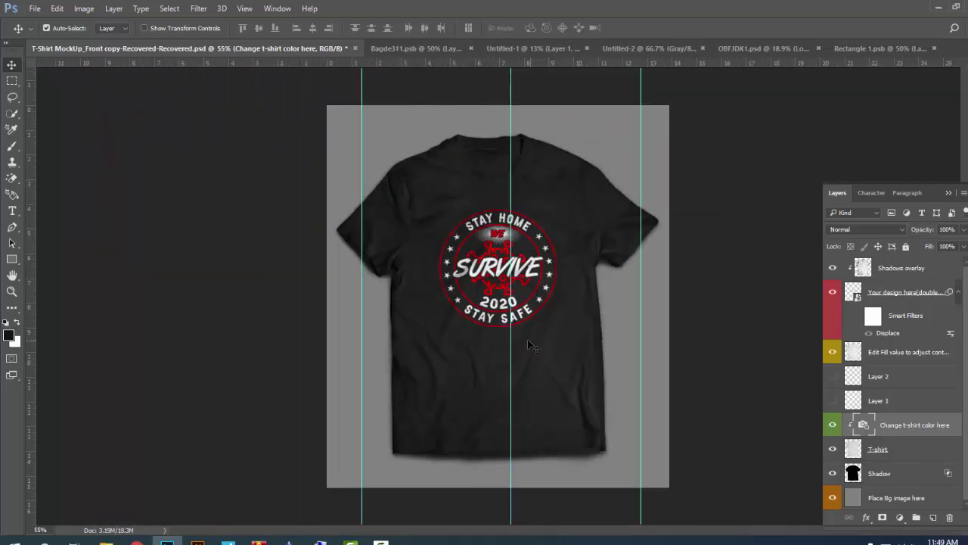
pyautogui.scroll(1, 519, 296)
pyautogui.scroll(1, 519, 296)
pyautogui.scroll(1, 518, 296)
pyautogui.scroll(-2, 519, 297)
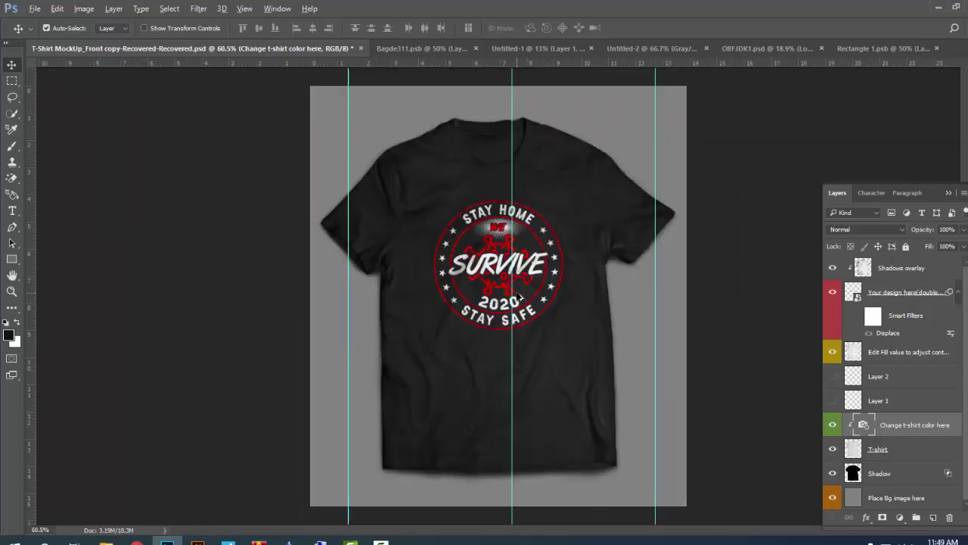
pyautogui.scroll(-1, 523, 334)
pyautogui.scroll(-1, 533, 328)
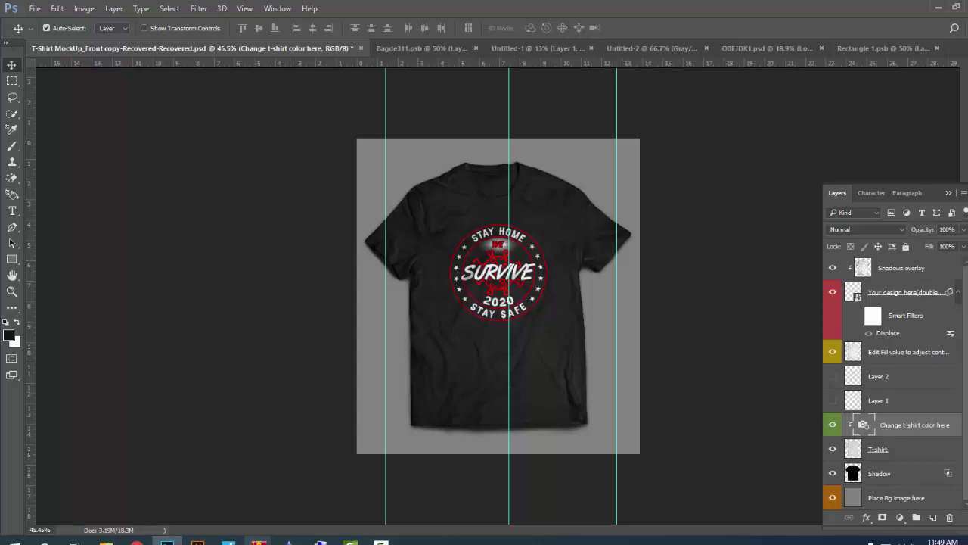
pyautogui.click(381, 541)
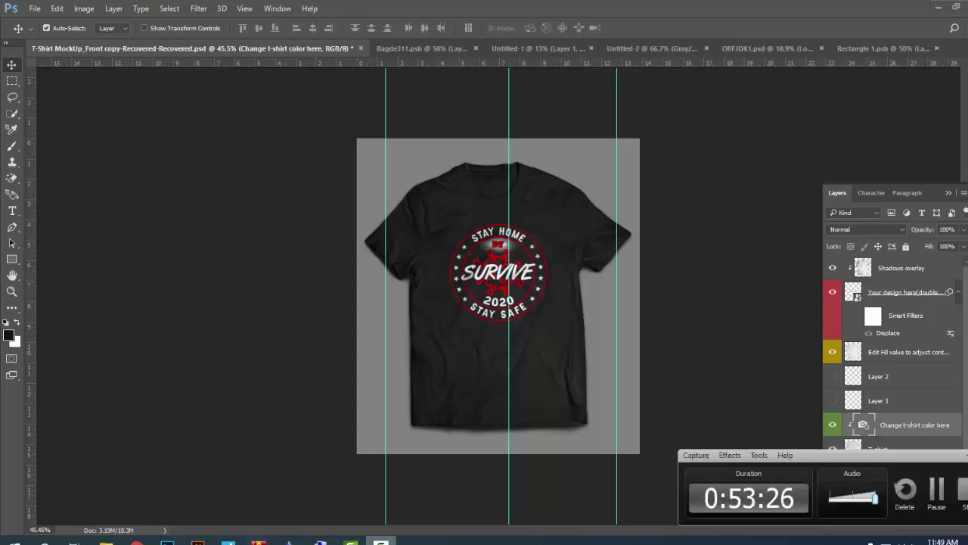
pyautogui.hotkey('ctrl', '+')
pyautogui.hotkey('ctrl', '+')
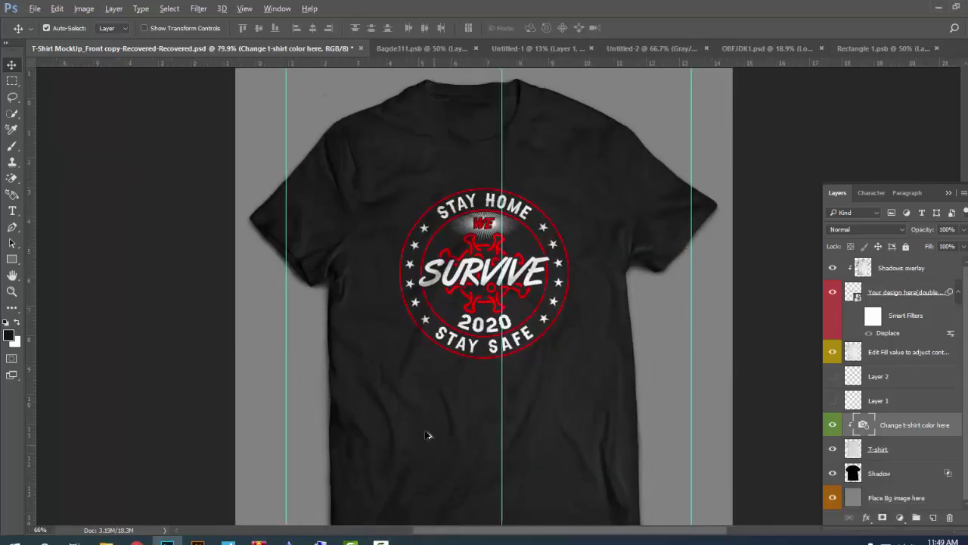
pyautogui.hotkey('ctrl', '-')
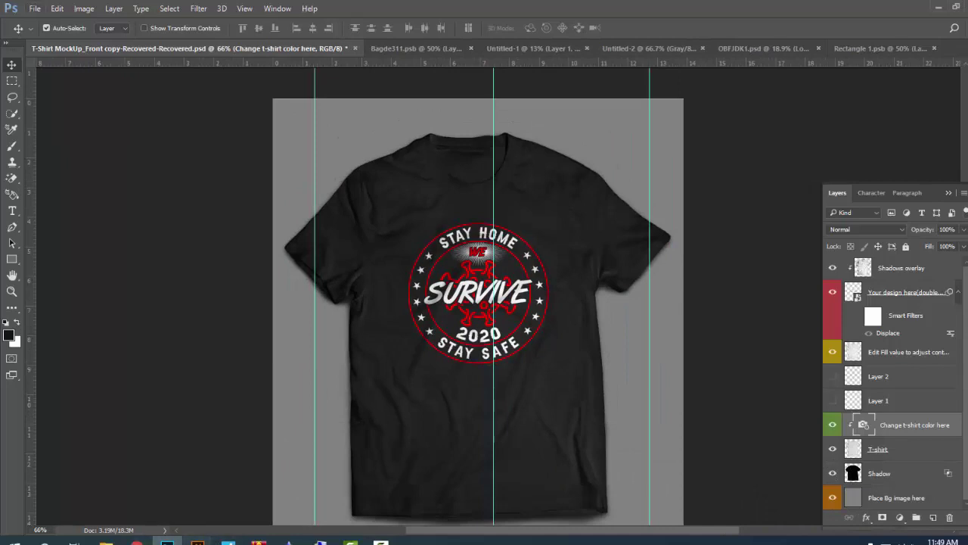
pyautogui.click(196, 538)
pyautogui.hotkey('ctrl', '-')
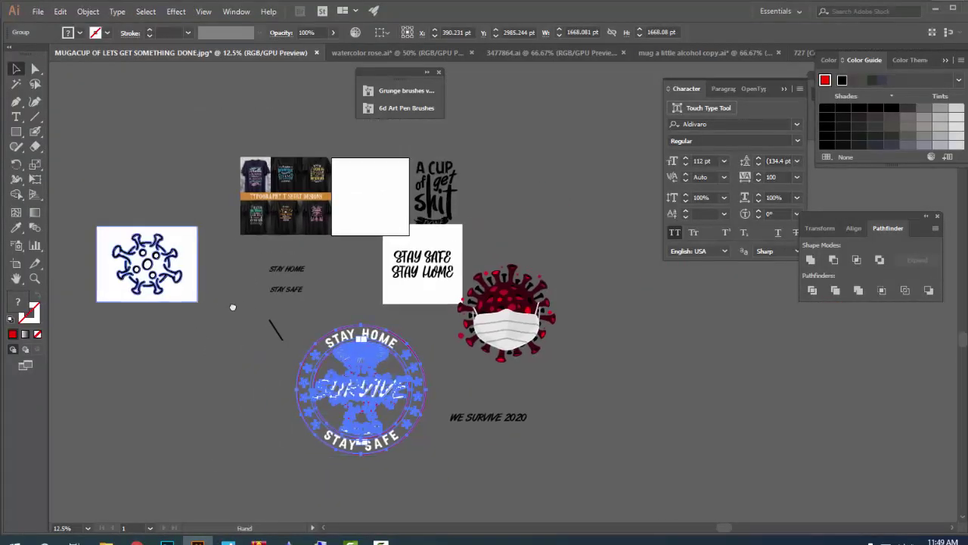
# - Nudge the WE SURVIVE 2020 text slightly upward on the badge
pyautogui.moveTo(232, 307); pyautogui.dragTo(258, 309)
pyautogui.scroll(1, 398, 337)
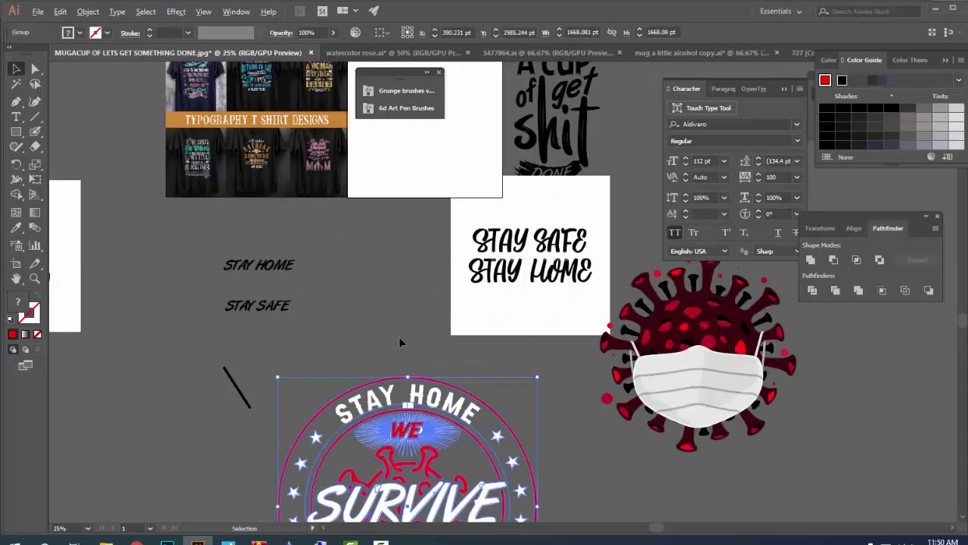
pyautogui.moveTo(398, 336)
pyautogui.mouseDown()
pyautogui.moveTo(410, 162)
pyautogui.moveTo(440, 324)
pyautogui.mouseUp()
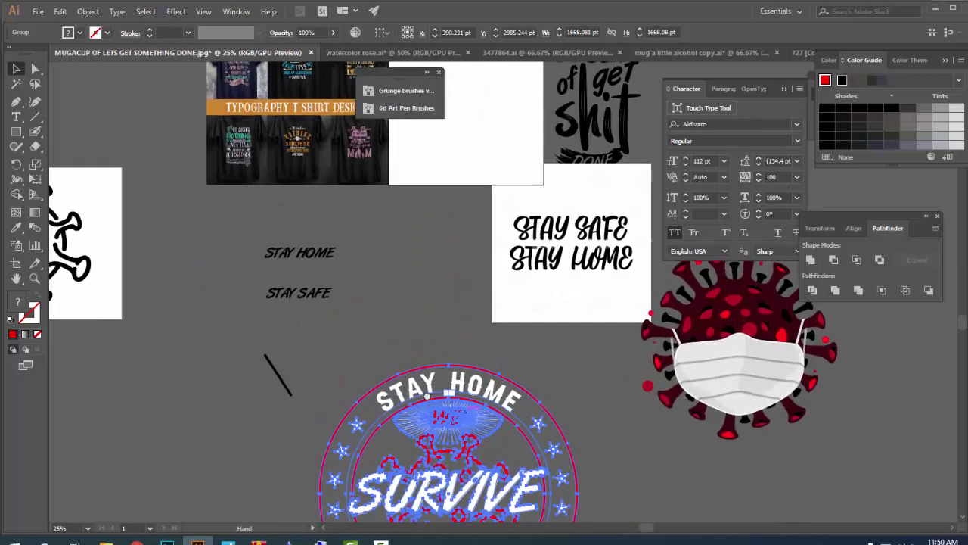
pyautogui.moveTo(428, 394); pyautogui.dragTo(351, 205)
pyautogui.click(481, 269)
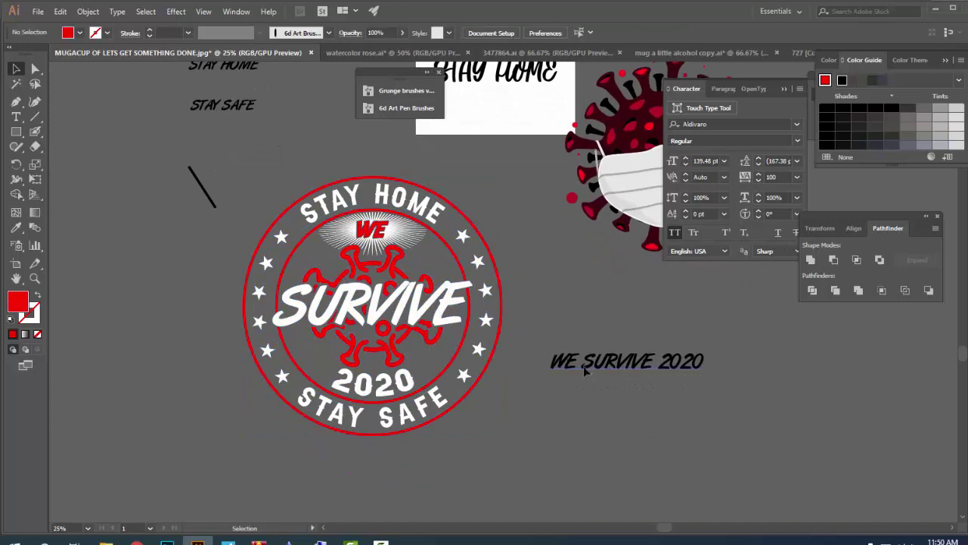
pyautogui.moveTo(583, 371); pyautogui.dragTo(578, 329)
# - Move the short black diagonal line up and to the left, away from the badge
pyautogui.moveTo(615, 389)
pyautogui.mouseDown()
pyautogui.moveTo(577, 439)
pyautogui.moveTo(573, 472)
pyautogui.moveTo(649, 486)
pyautogui.mouseUp()
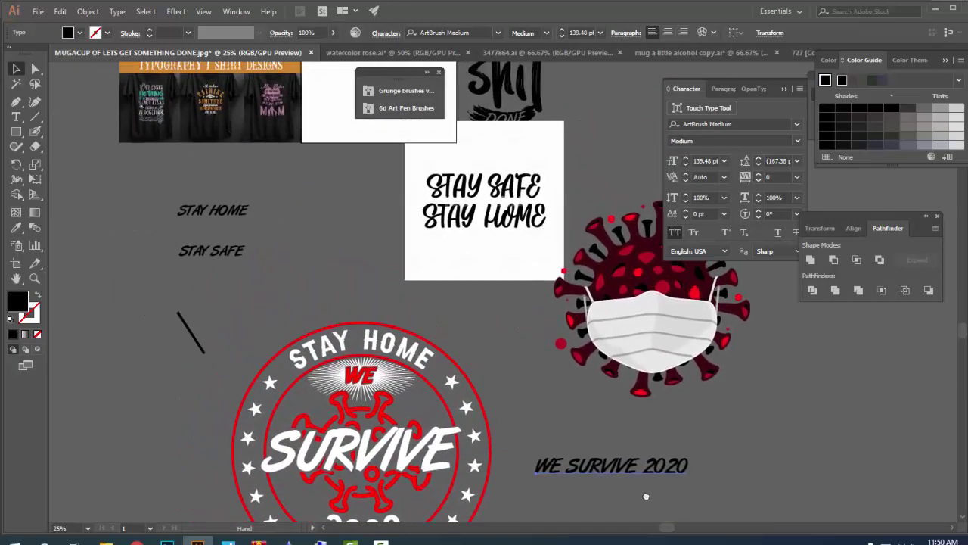
pyautogui.moveTo(643, 423)
pyautogui.mouseDown()
pyautogui.moveTo(661, 484)
pyautogui.moveTo(632, 395)
pyautogui.moveTo(647, 424)
pyautogui.moveTo(597, 449)
pyautogui.mouseUp()
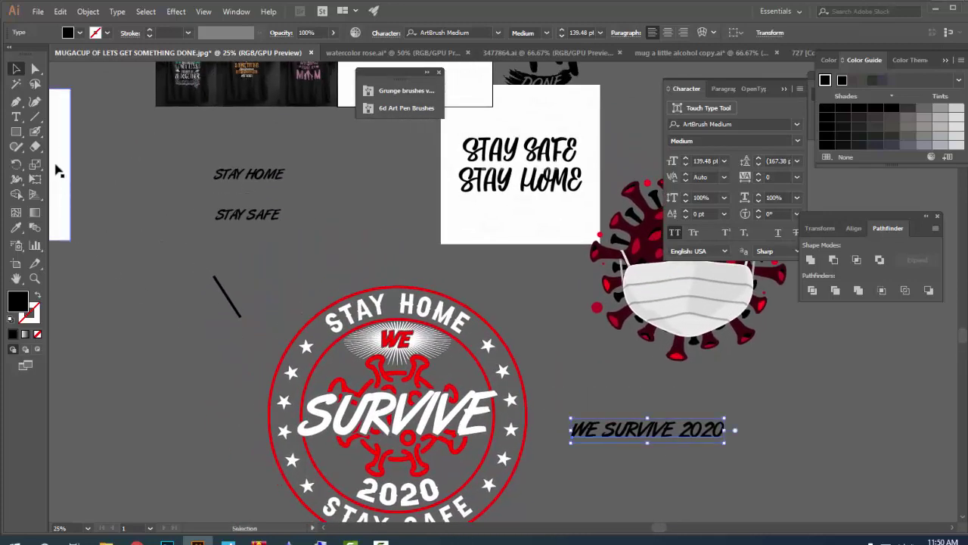
pyautogui.click(239, 233)
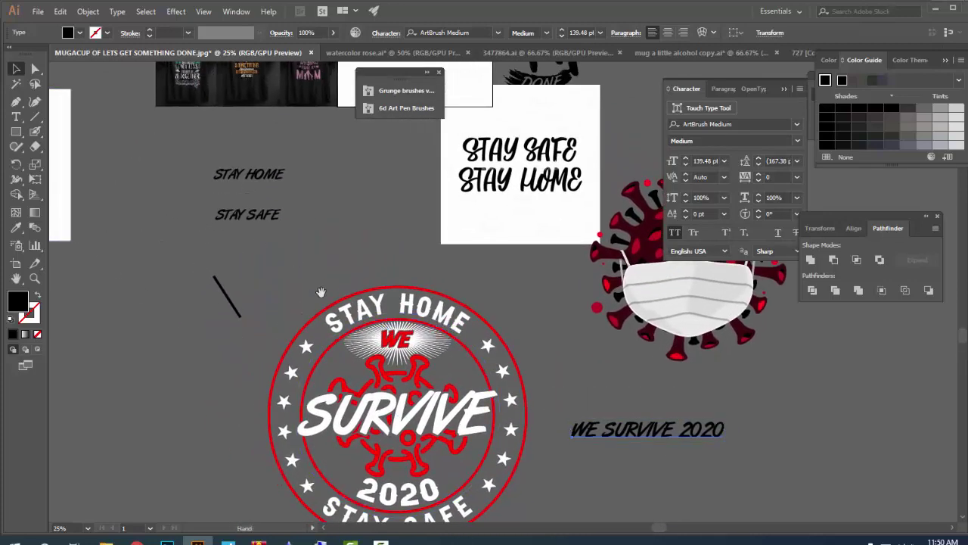
pyautogui.moveTo(321, 292); pyautogui.dragTo(340, 166)
pyautogui.click(483, 401)
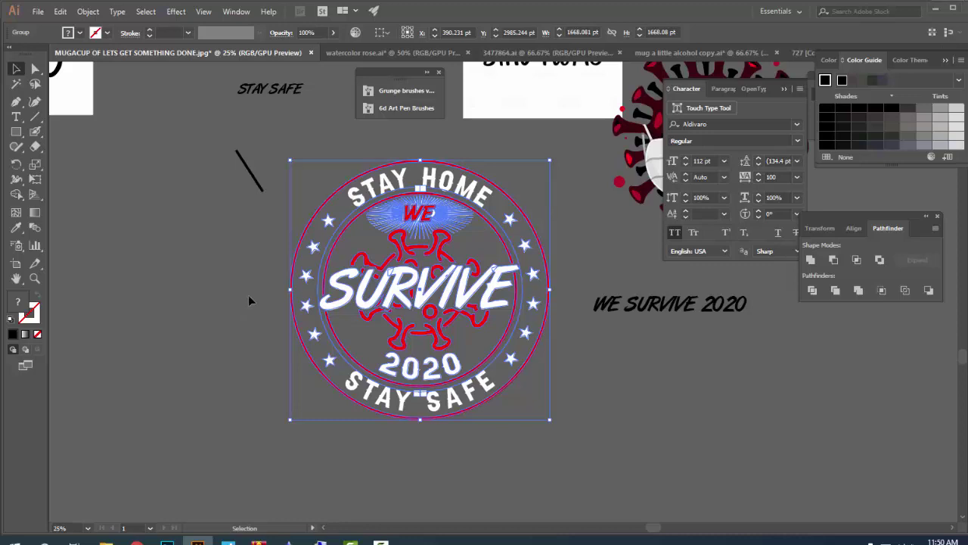
pyautogui.click(249, 182)
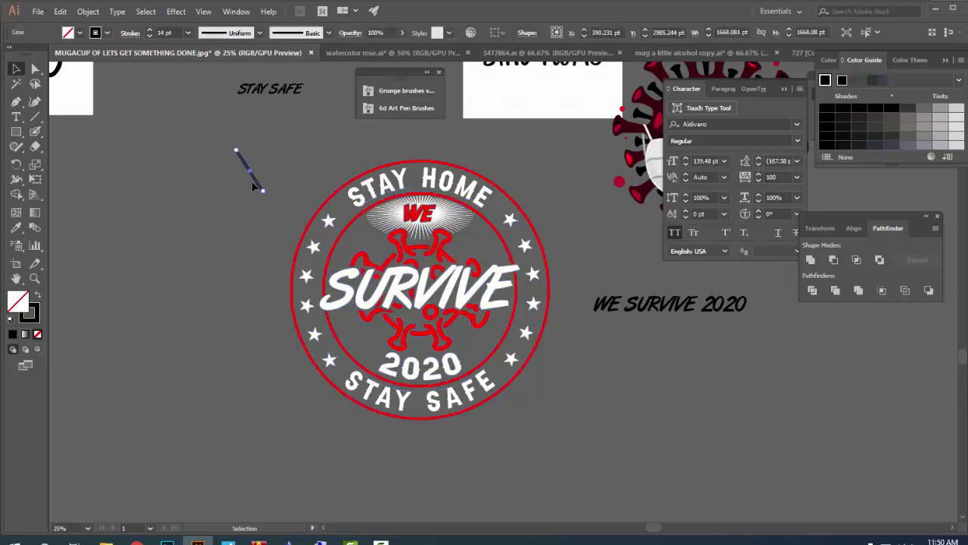
pyautogui.moveTo(248, 182); pyautogui.dragTo(214, 159)
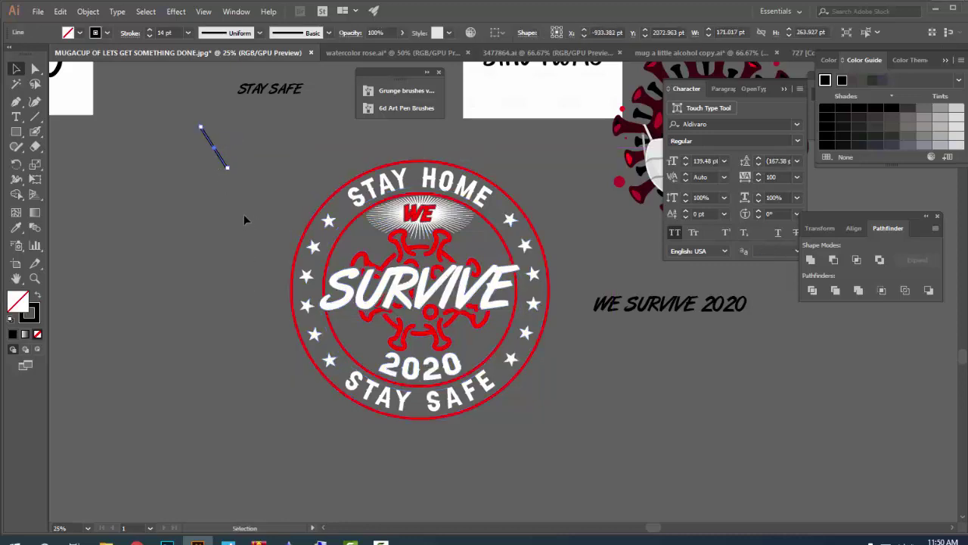
pyautogui.click(248, 222)
pyautogui.click(503, 412)
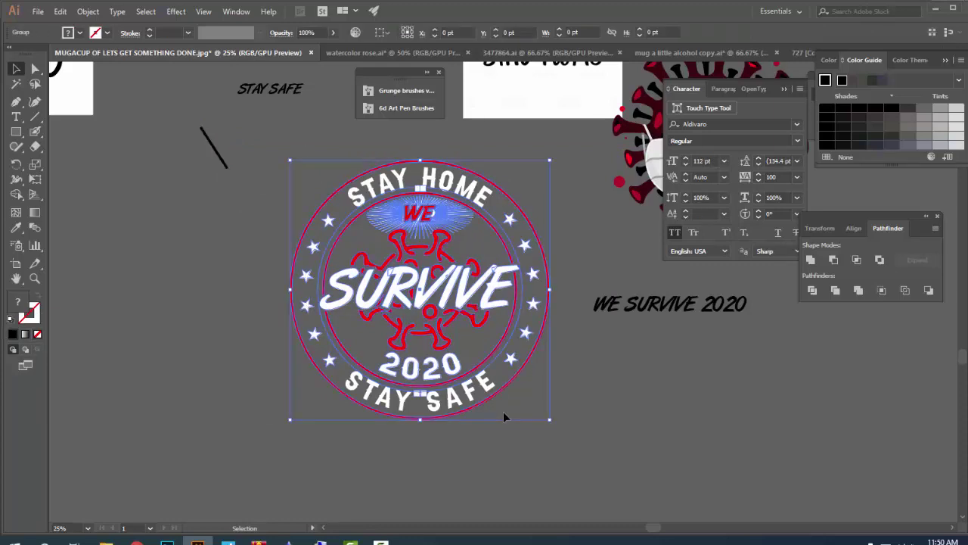
pyautogui.click(581, 404)
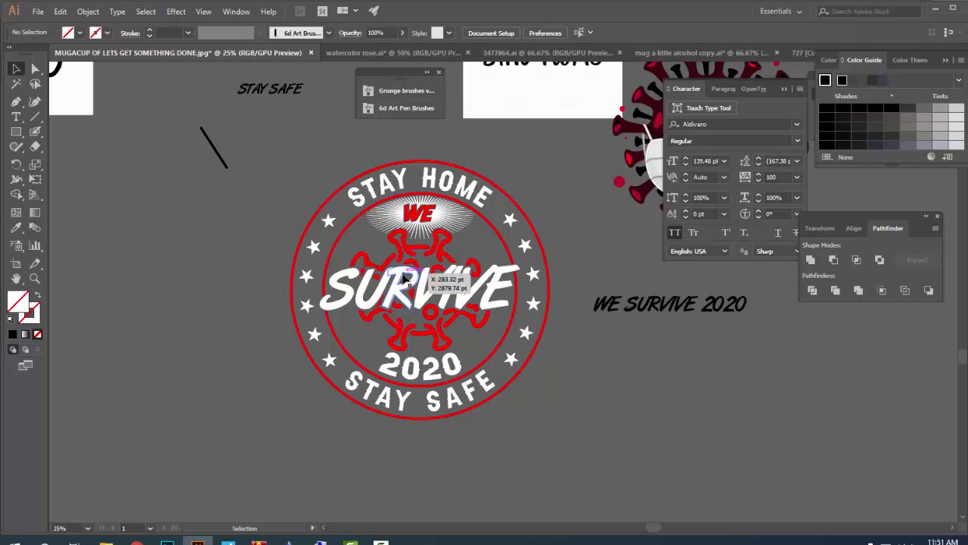
pyautogui.scroll(-2, 404, 280)
pyautogui.scroll(1, 562, 280)
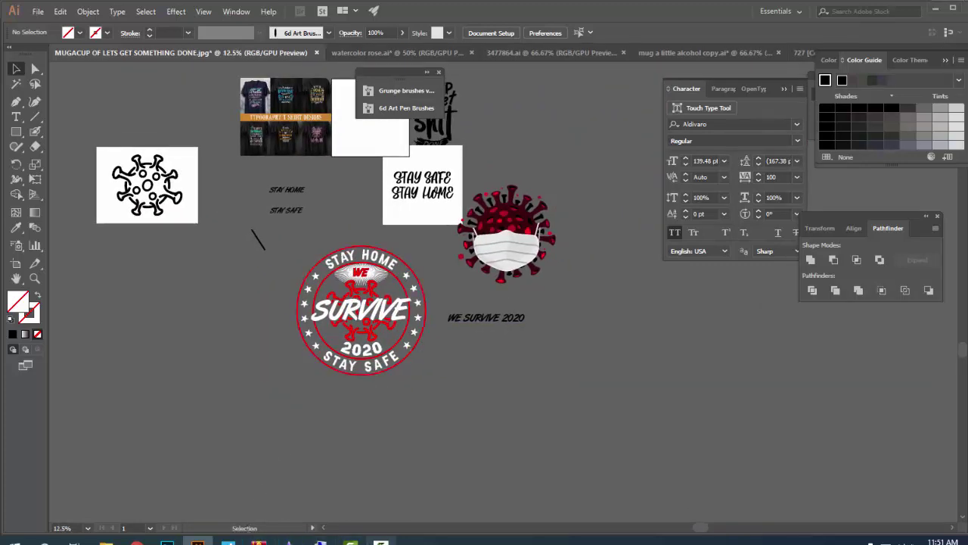
pyautogui.click(381, 542)
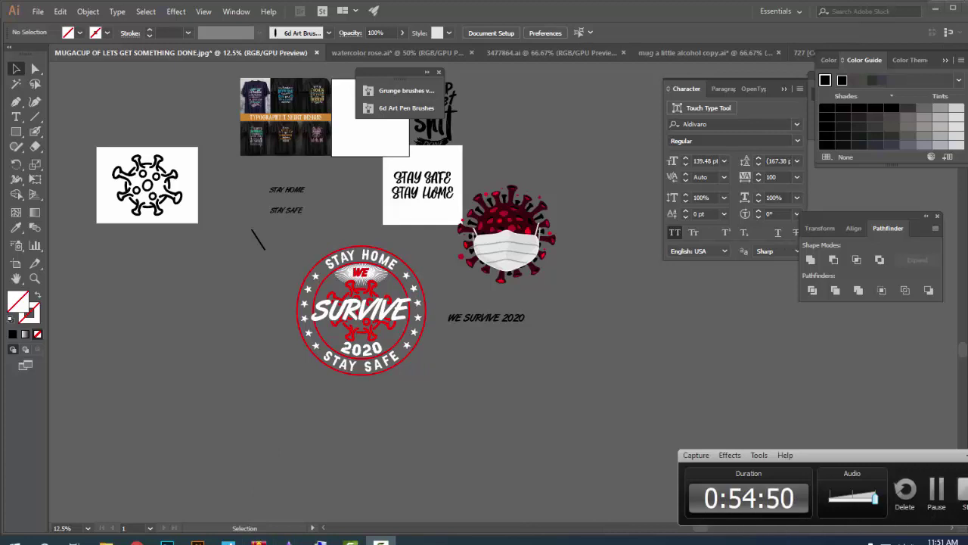